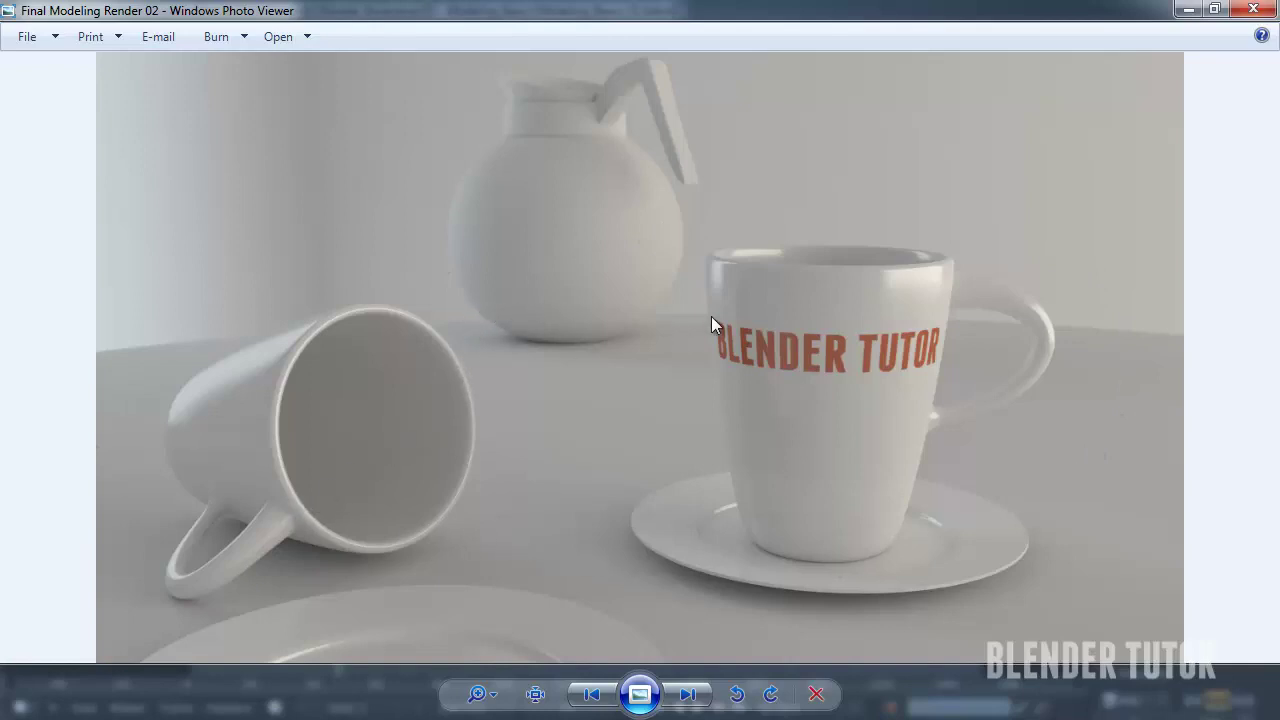
- Switch to Blender and examine the finished mug and coffee pot scene through the camera and from several other angles
click(1186, 11)
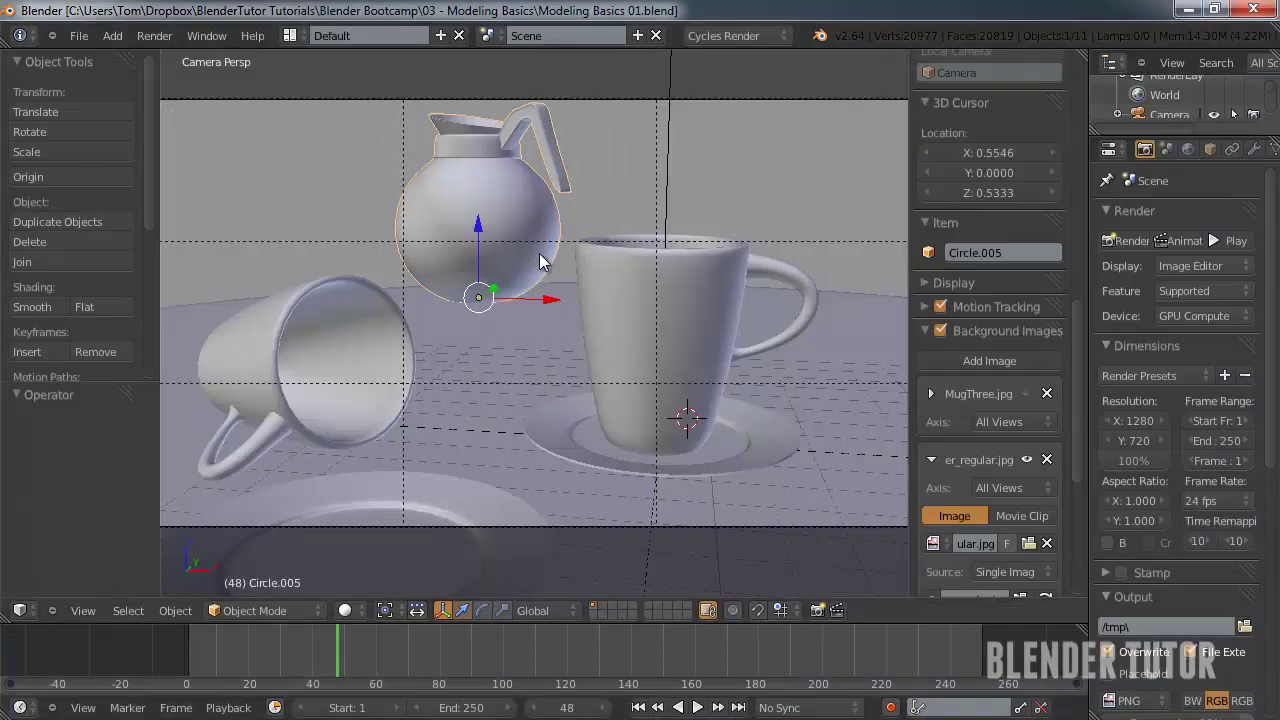
scroll(545, 296, up, 3)
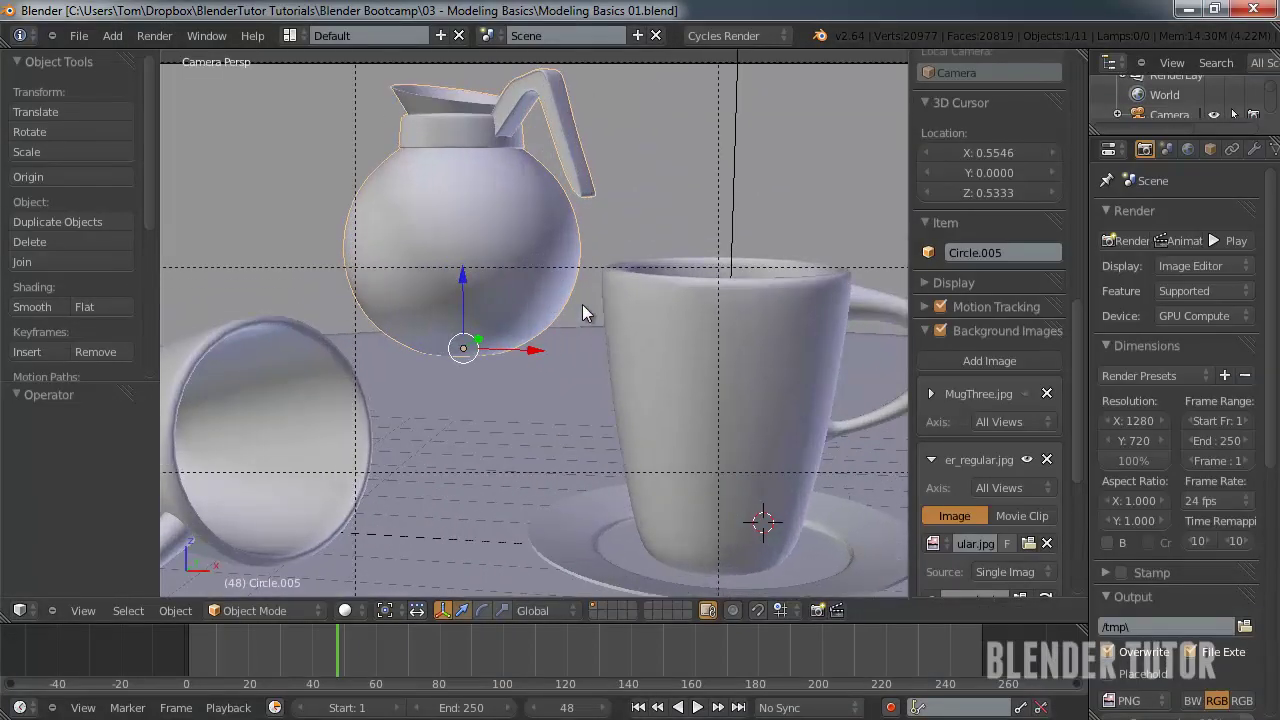
scroll(582, 304, down, 2)
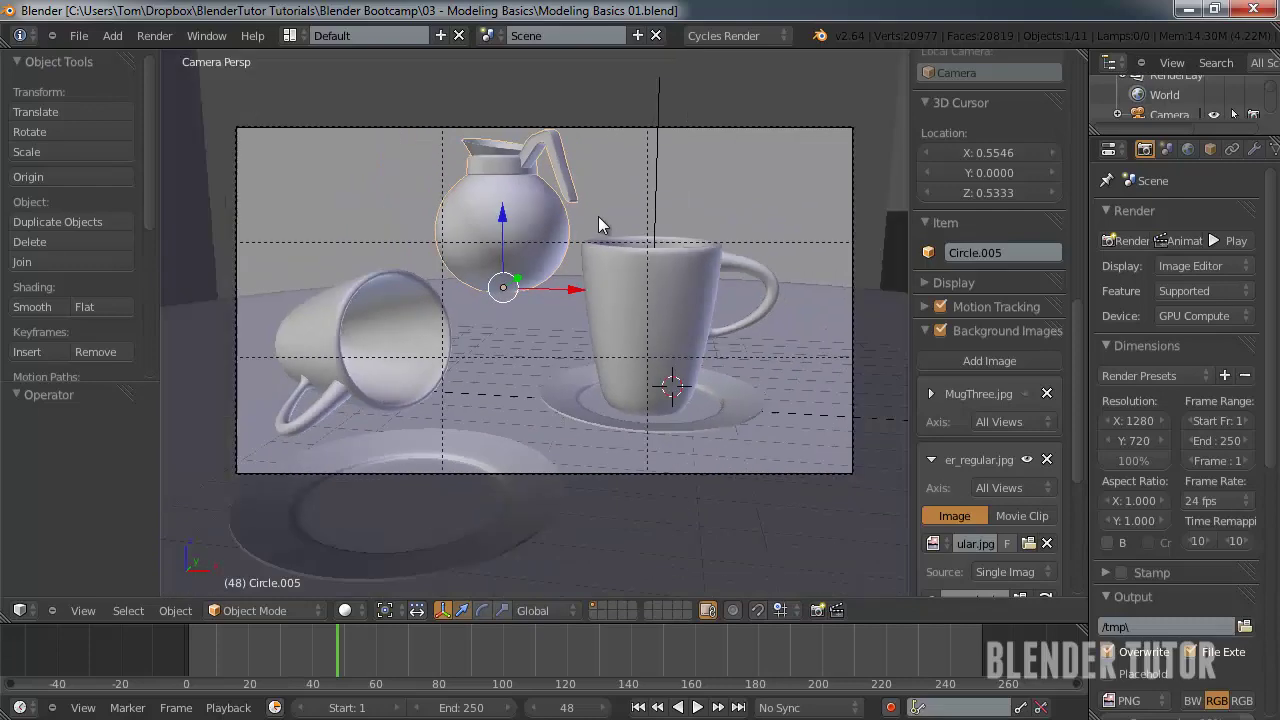
key(KP_5)
scroll(716, 248, down, 5)
middle_drag(571, 267, 715, 293)
scroll(691, 297, up, 5)
scroll(640, 295, down, 2)
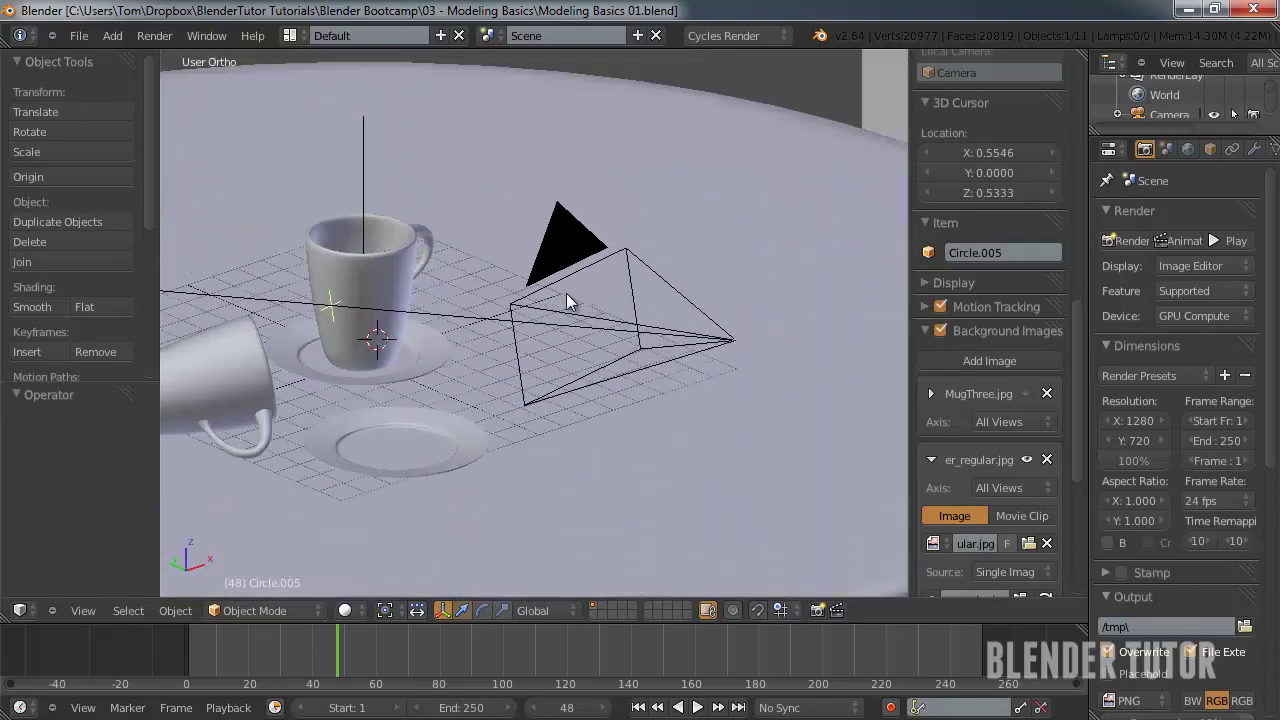
middle_drag(581, 293, 430, 210)
- Start a new file from the default startup scene
click(78, 35)
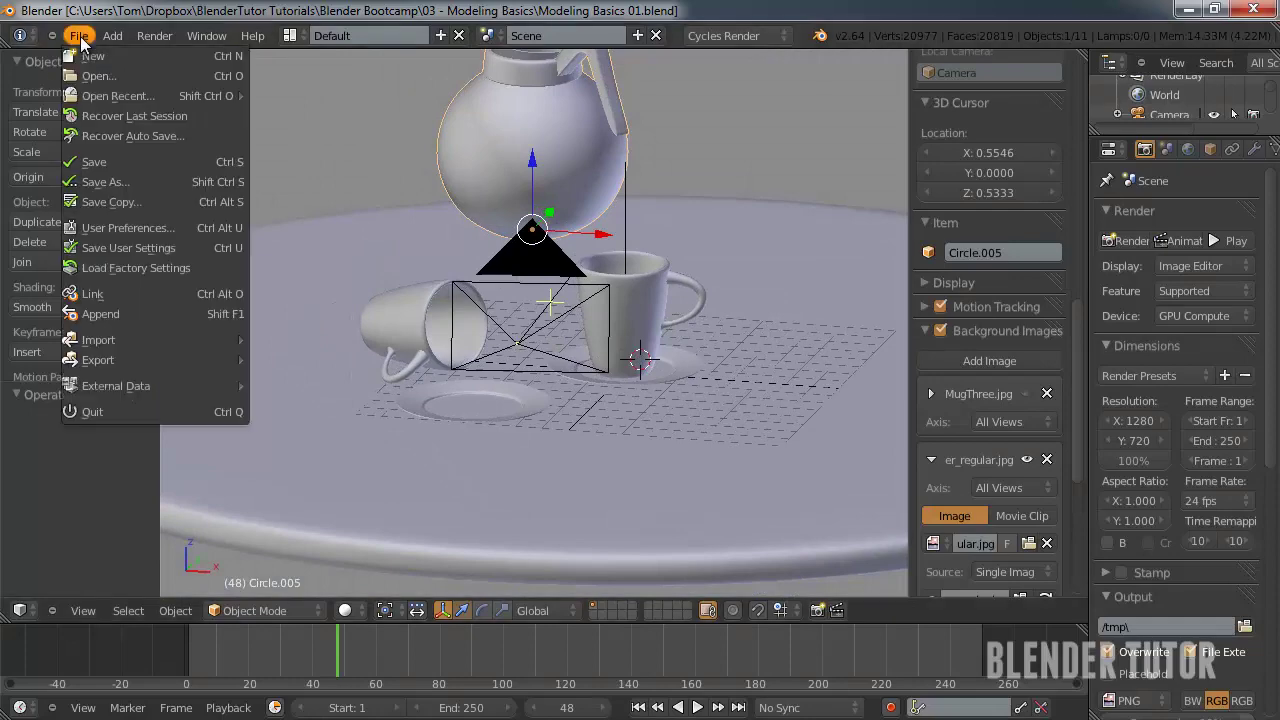
click(110, 52)
click(115, 73)
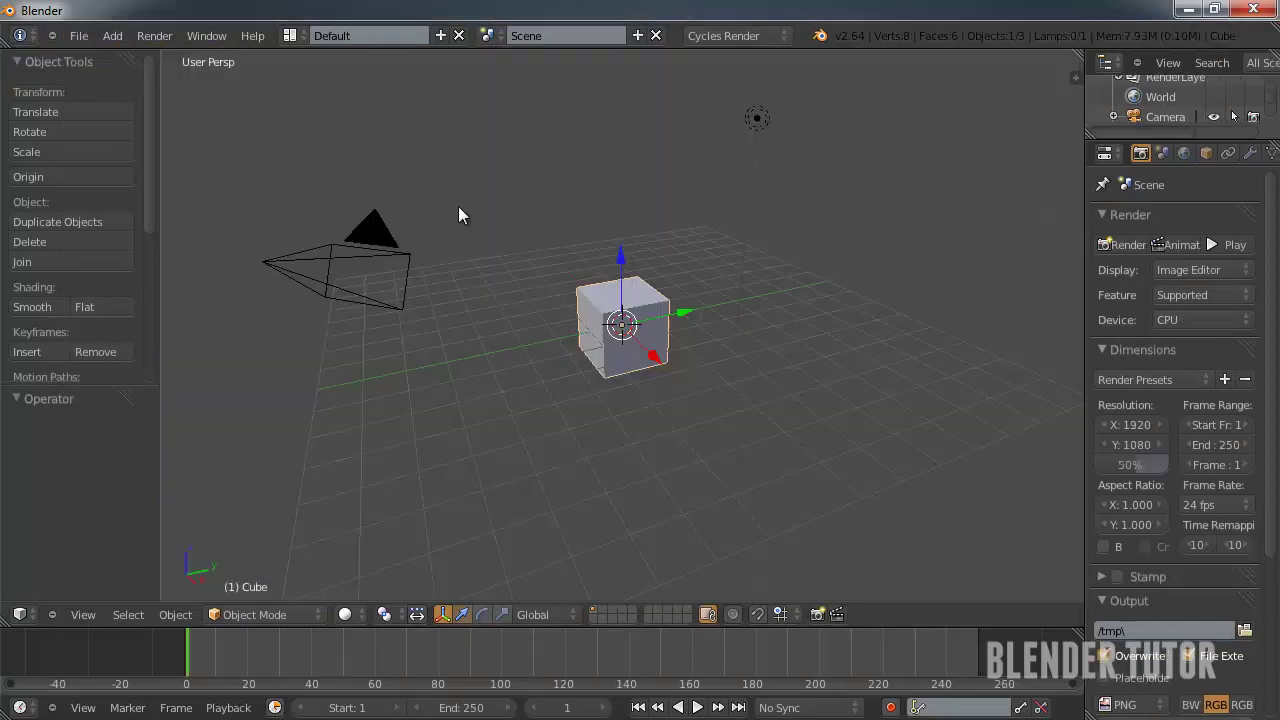
- Save the new scene as Modeling Basics 02.blend in the 03 - Modeling Basics folder
click(84, 38)
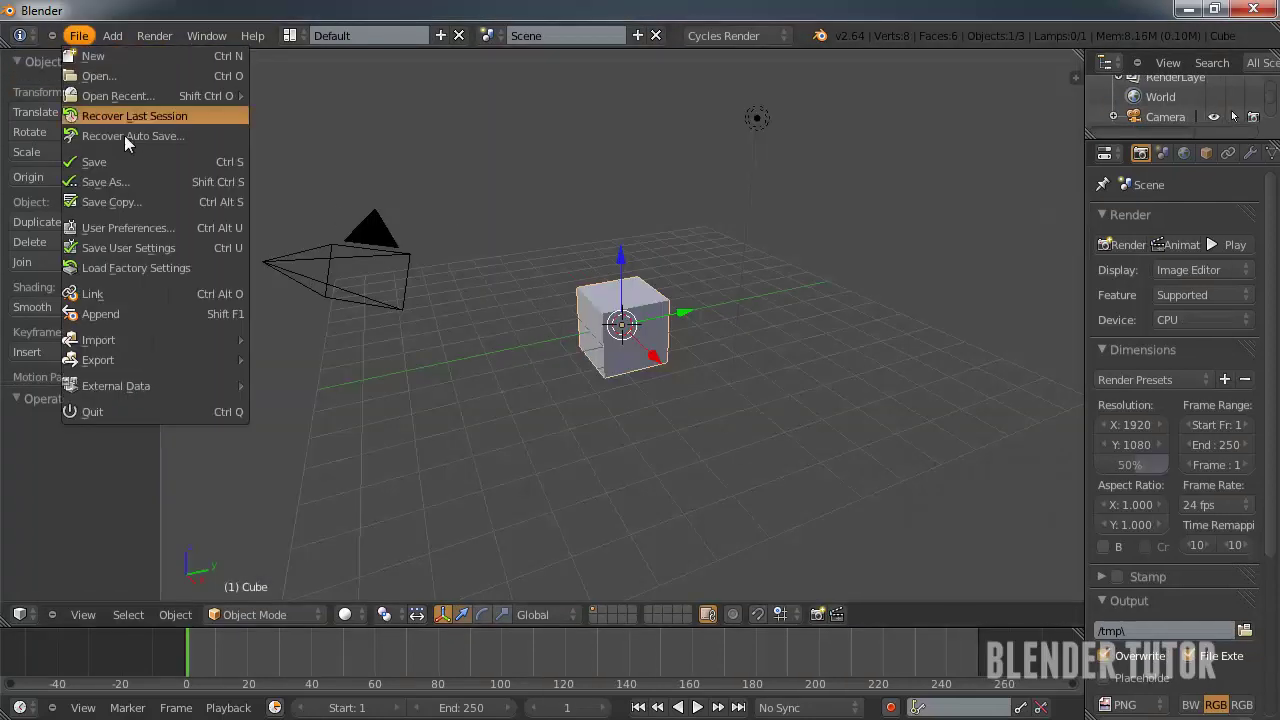
click(136, 162)
click(315, 217)
click(350, 110)
click(350, 110)
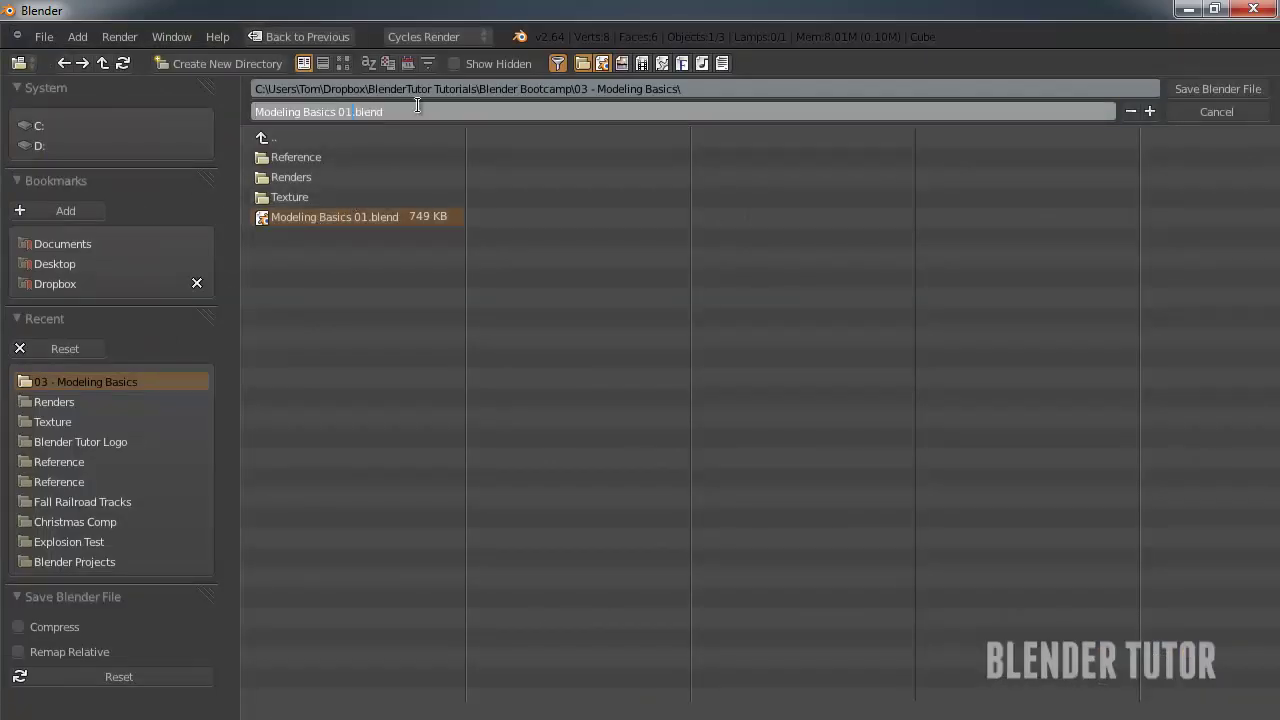
text(2)
key(Return)
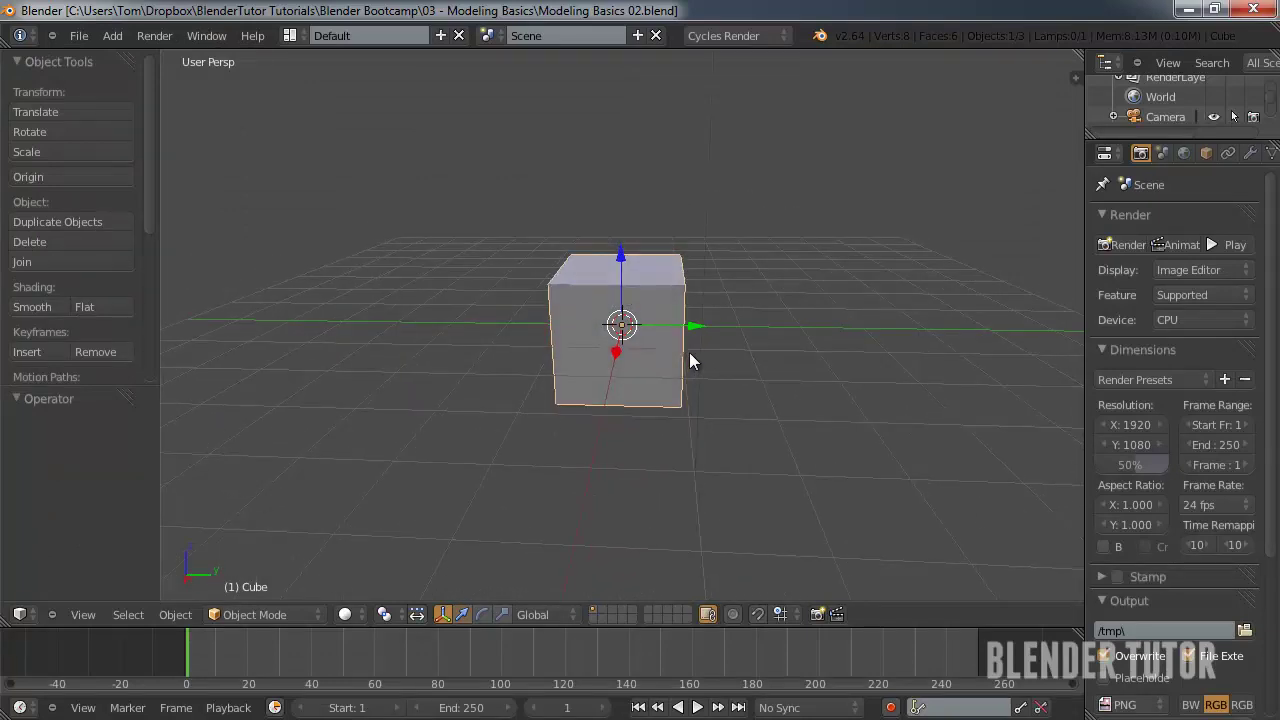
- Switch to the front view and delete the default cube
key(KP_1)
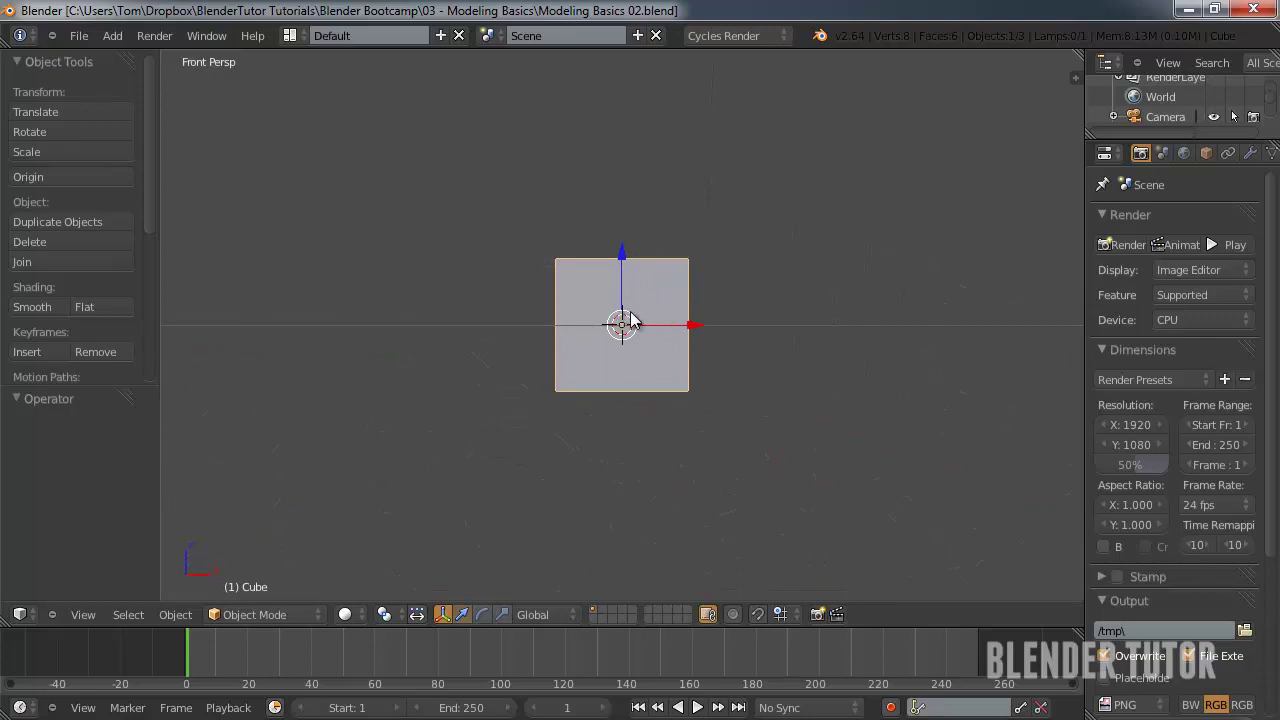
key(x)
click(593, 333)
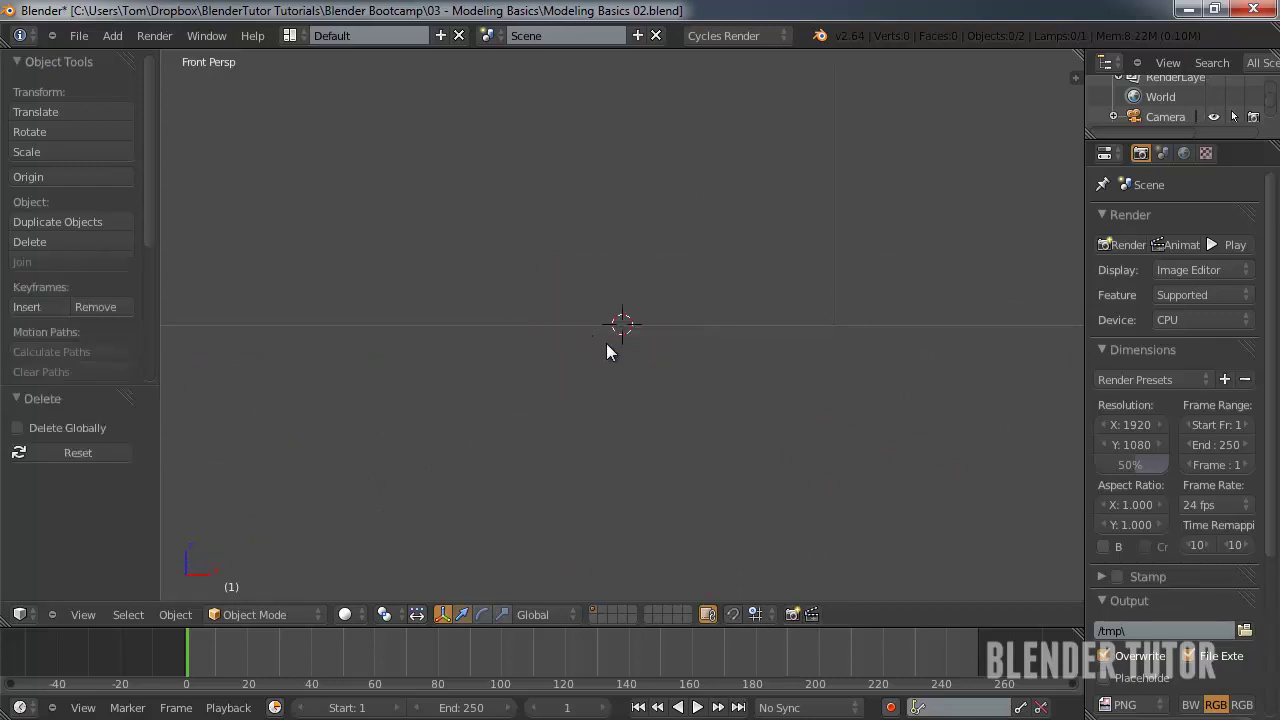
- Start the Screencast Keys display for the 3D view
key(n)
click(981, 430)
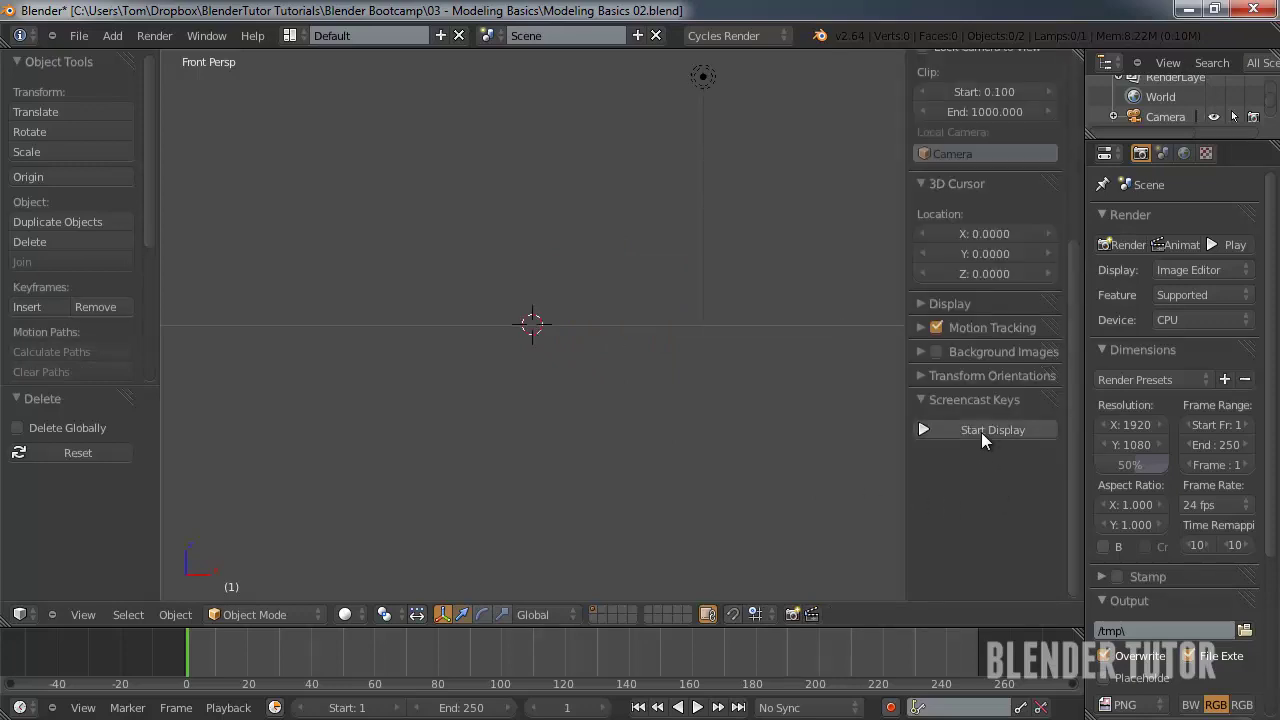
key(n)
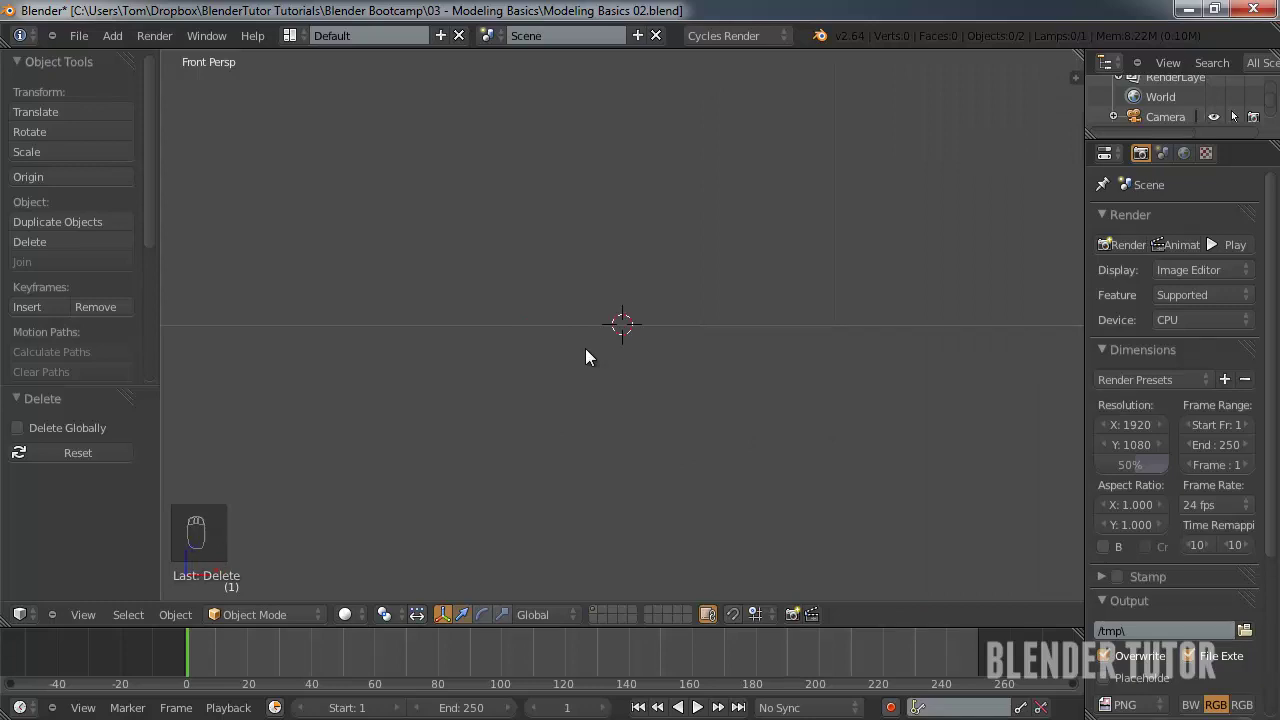
- Add a mesh cylinder at the 3D cursor and enlarge the area that shows its creation settings
key(shift+a)
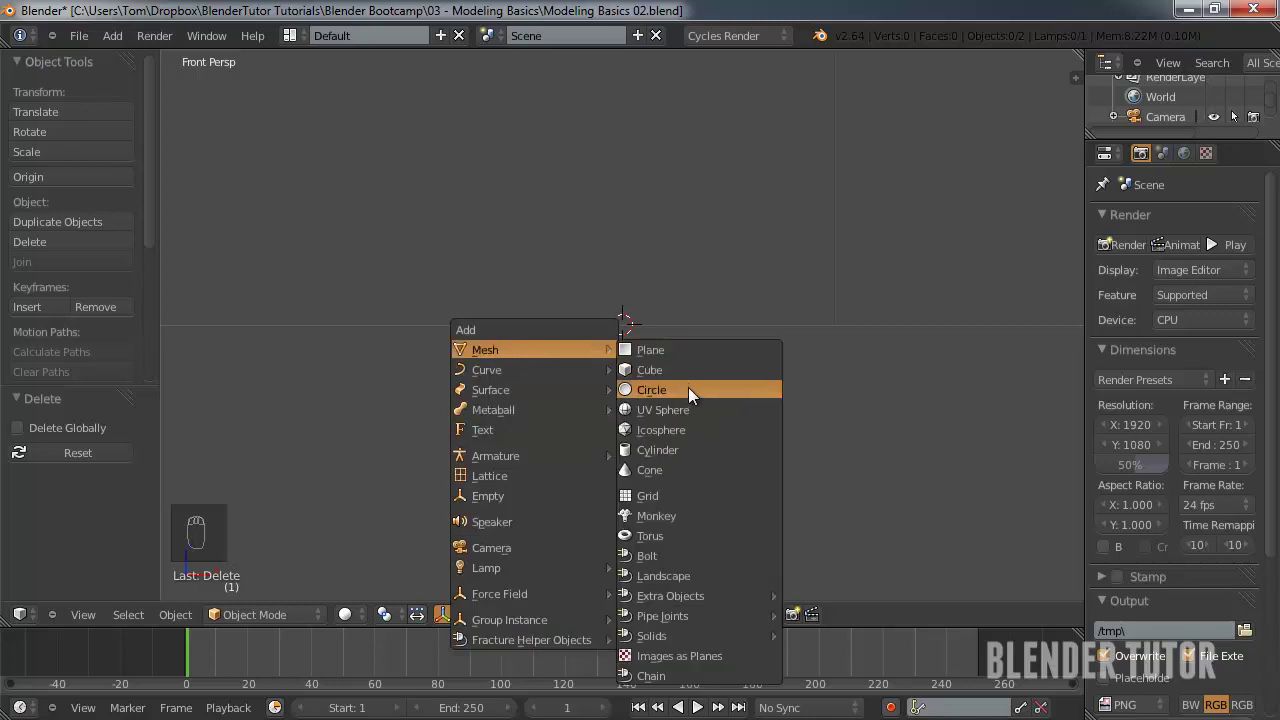
click(698, 449)
middle_drag(701, 297, 616, 388)
scroll(616, 388, up, 3)
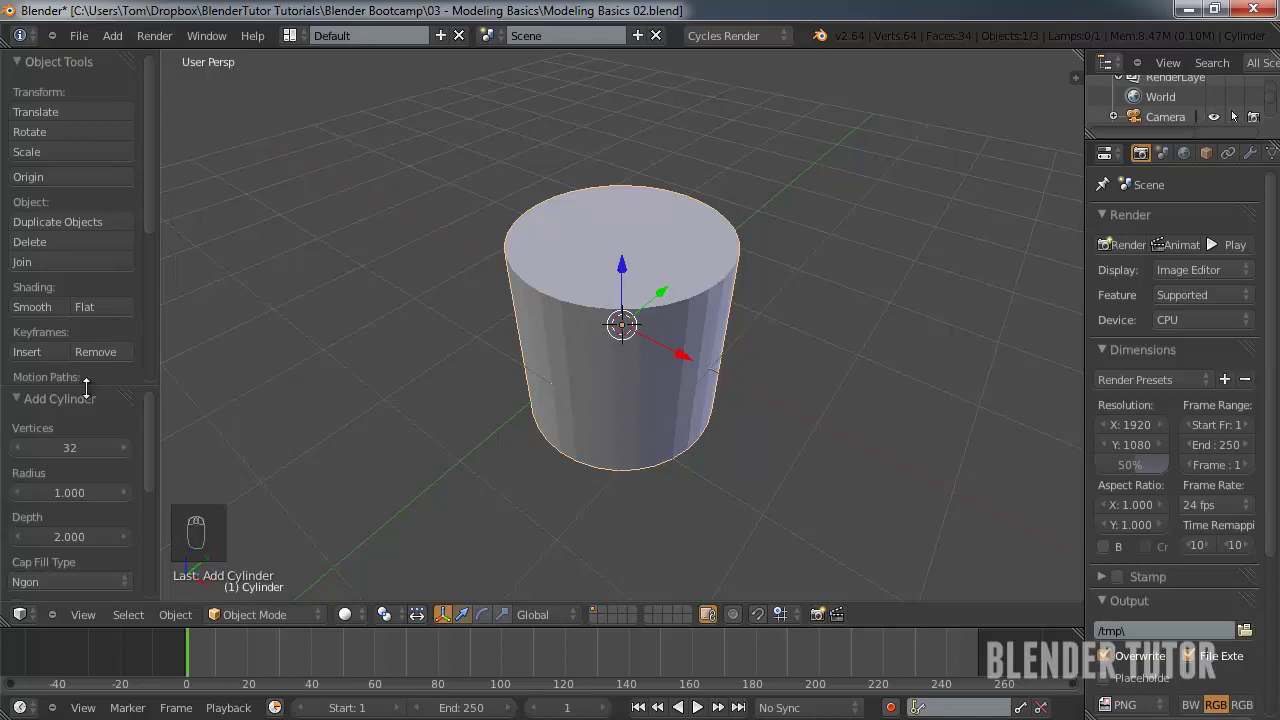
drag(88, 388, 88, 290)
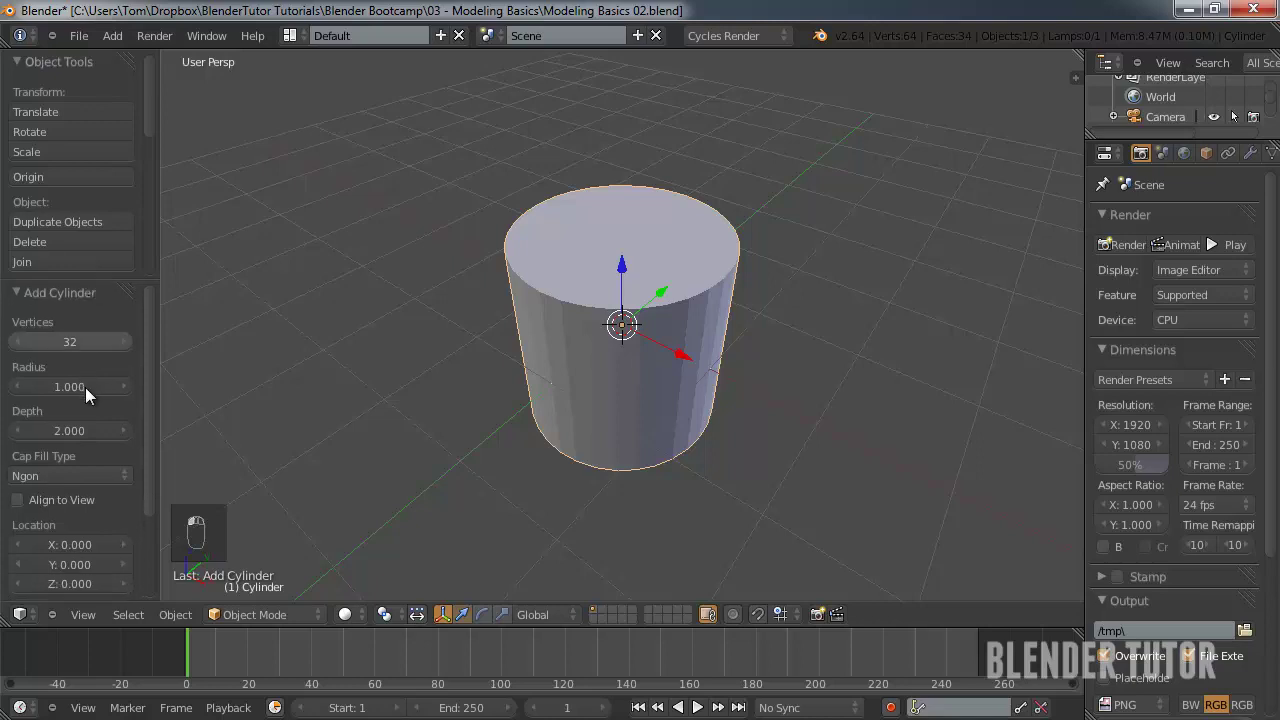
key(t)
key(t)
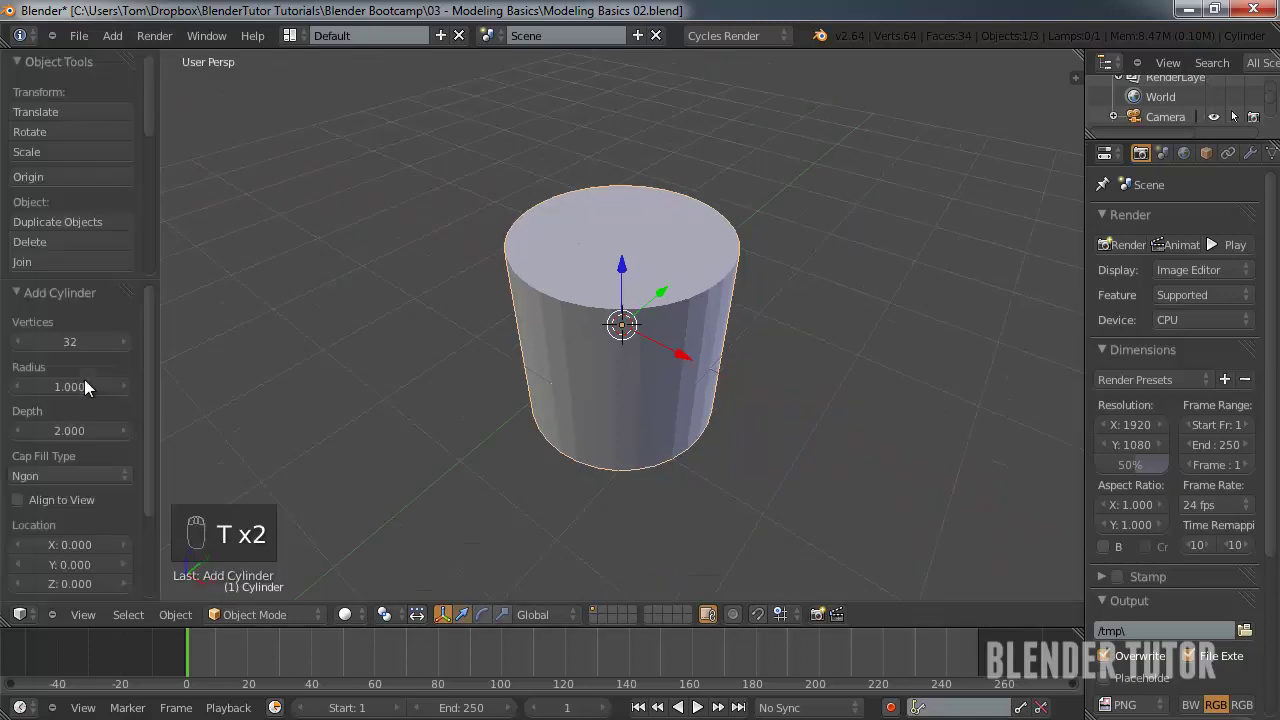
key(t)
key(t)
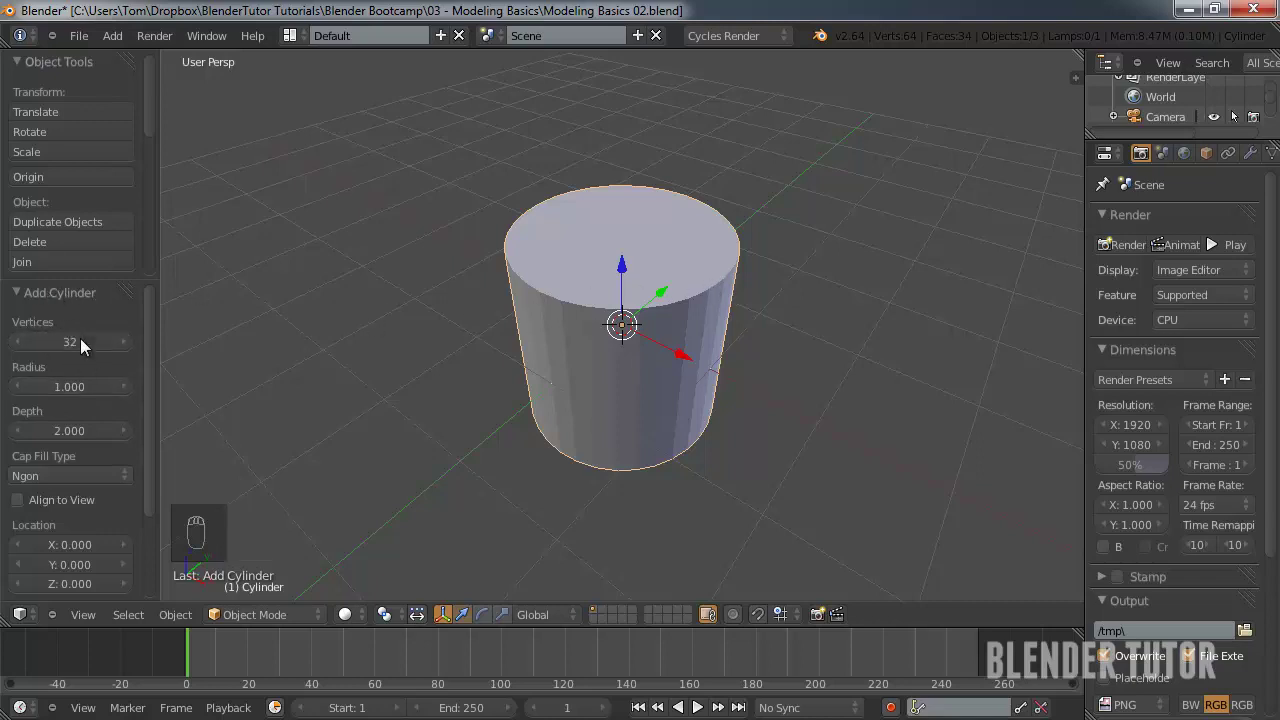
scroll(94, 400, down, 3)
scroll(94, 400, up, 3)
middle_drag(672, 418, 580, 390)
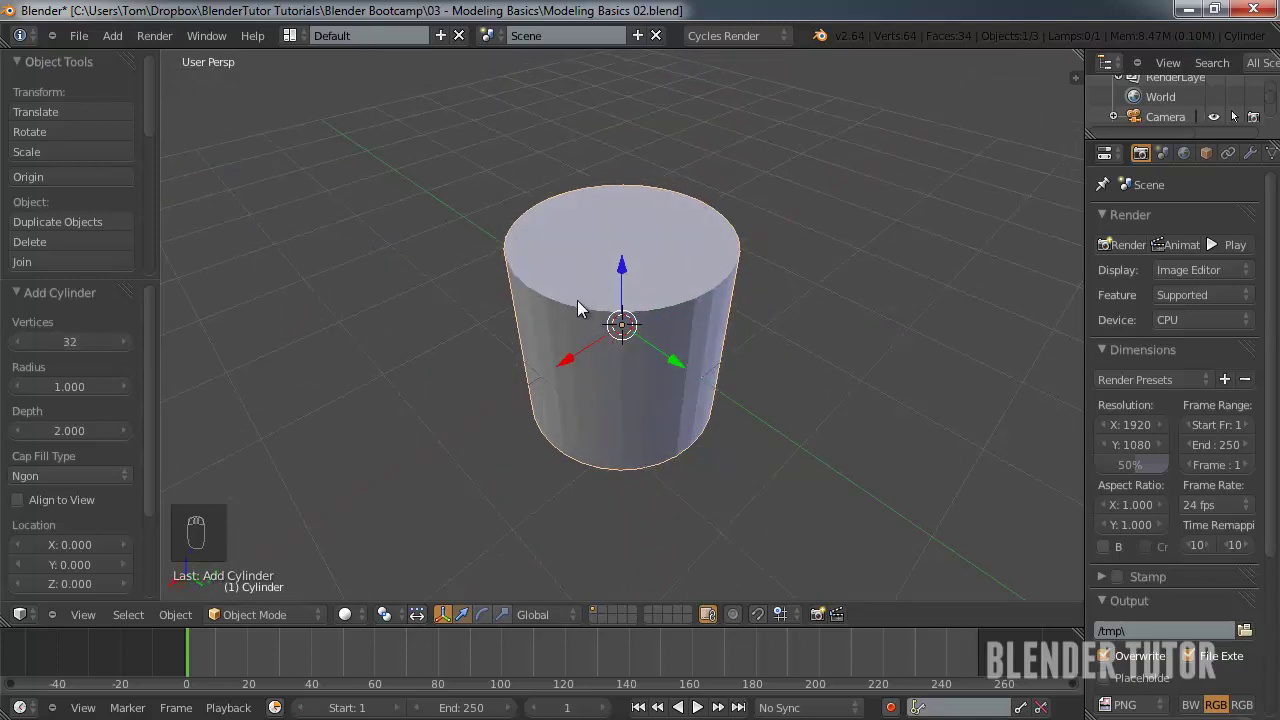
- Set the new cylinder's vertex count to 12
click(66, 341)
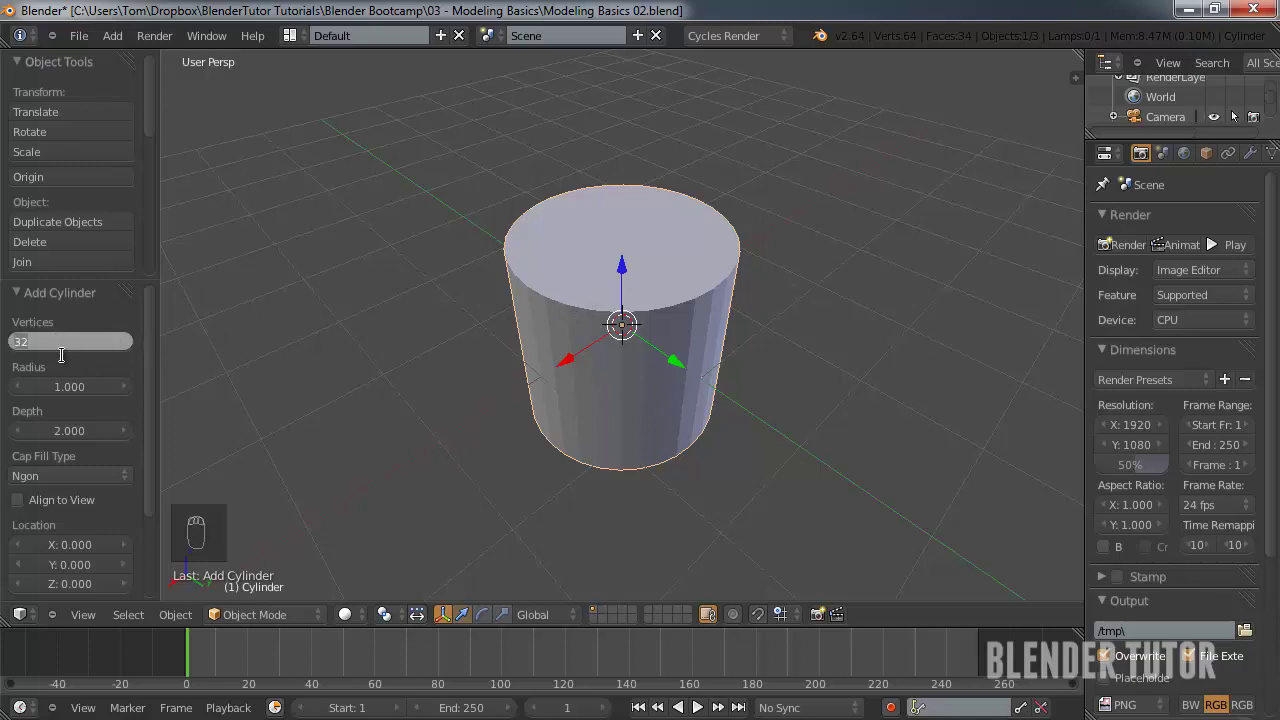
text(12)
key(Return)
- Reduce the cylinder's radius to about 0.265 and its depth to about 1.136
middle_drag(855, 209, 277, 357)
drag(73, 382, 20, 405)
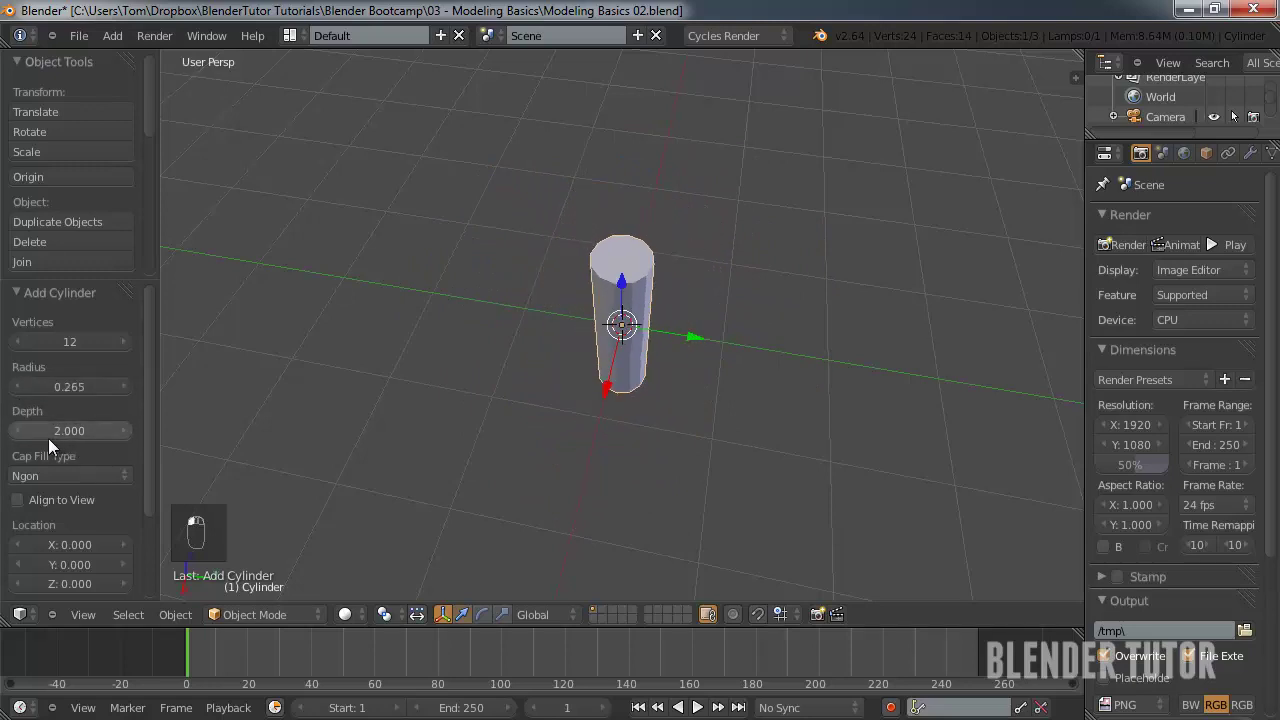
drag(73, 437, 47, 451)
- Set the cylinder's cap fill type to Triangle Fan
scroll(60, 452, down, 2)
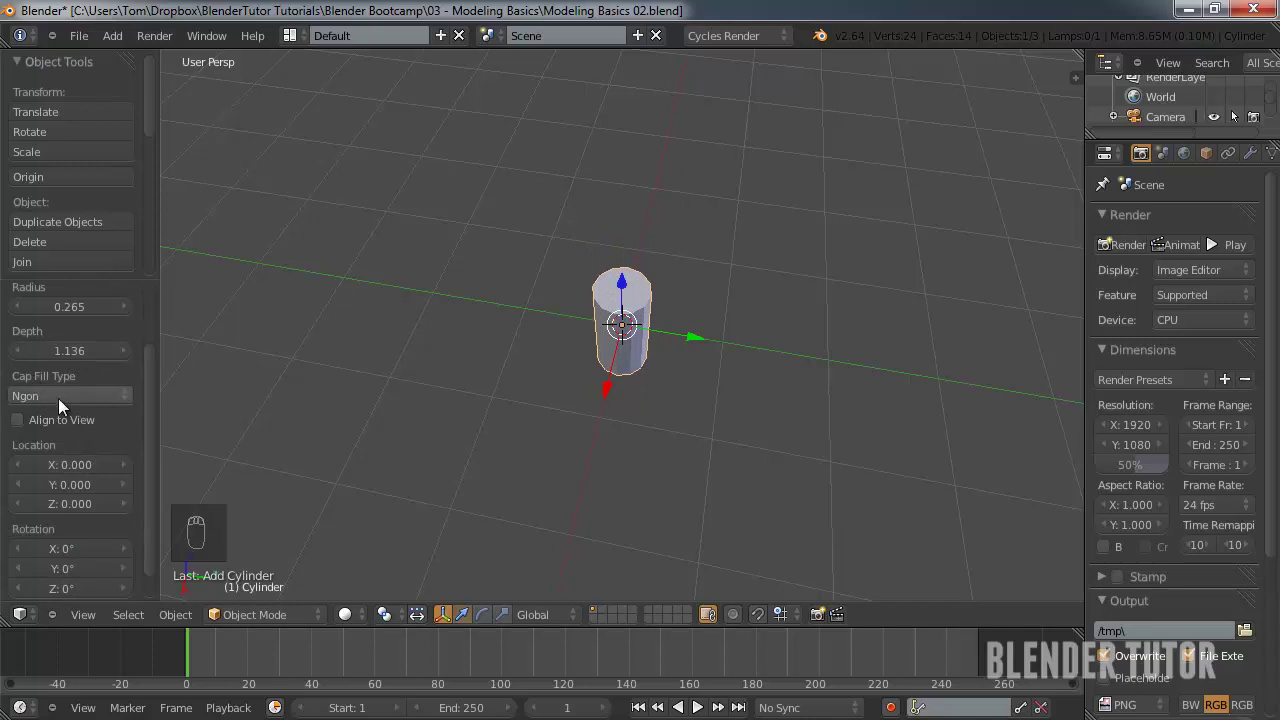
scroll(630, 360, up, 5)
shift+middle_drag(619, 441, 537, 480)
mouse_move(622, 488)
middle_down()
mouse_move(645, 432)
mouse_move(617, 463)
middle_up()
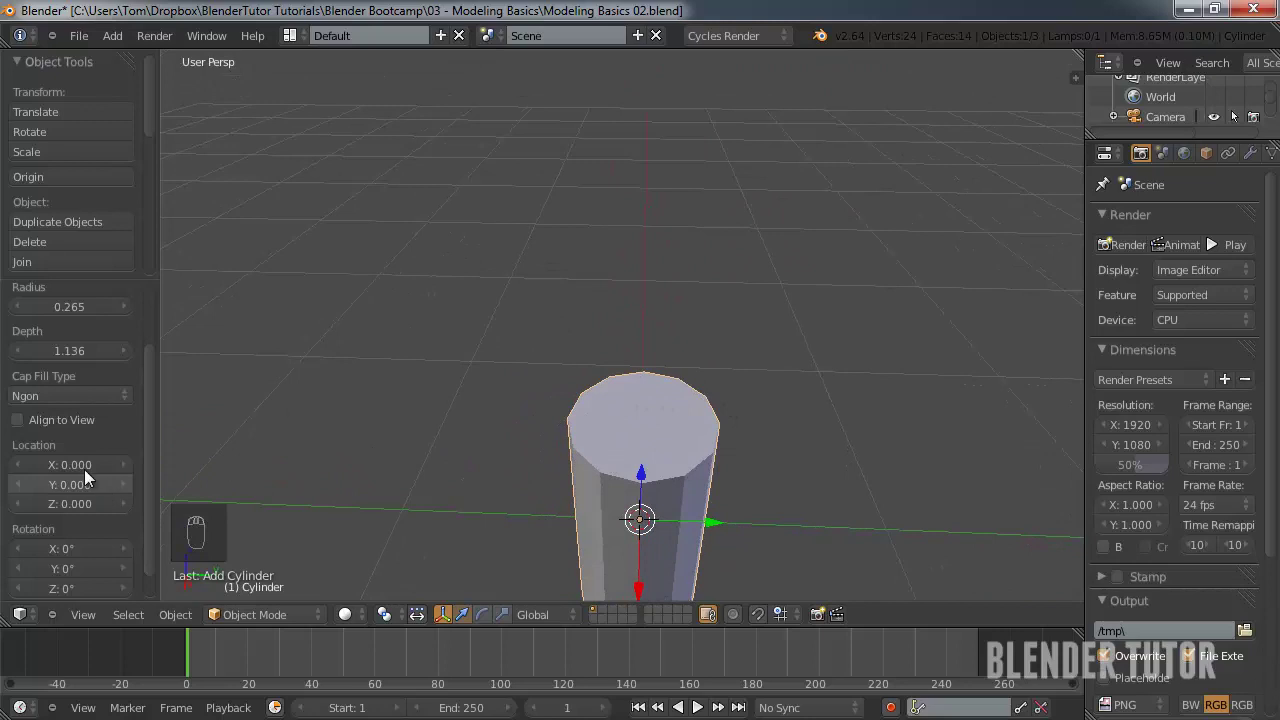
click(85, 395)
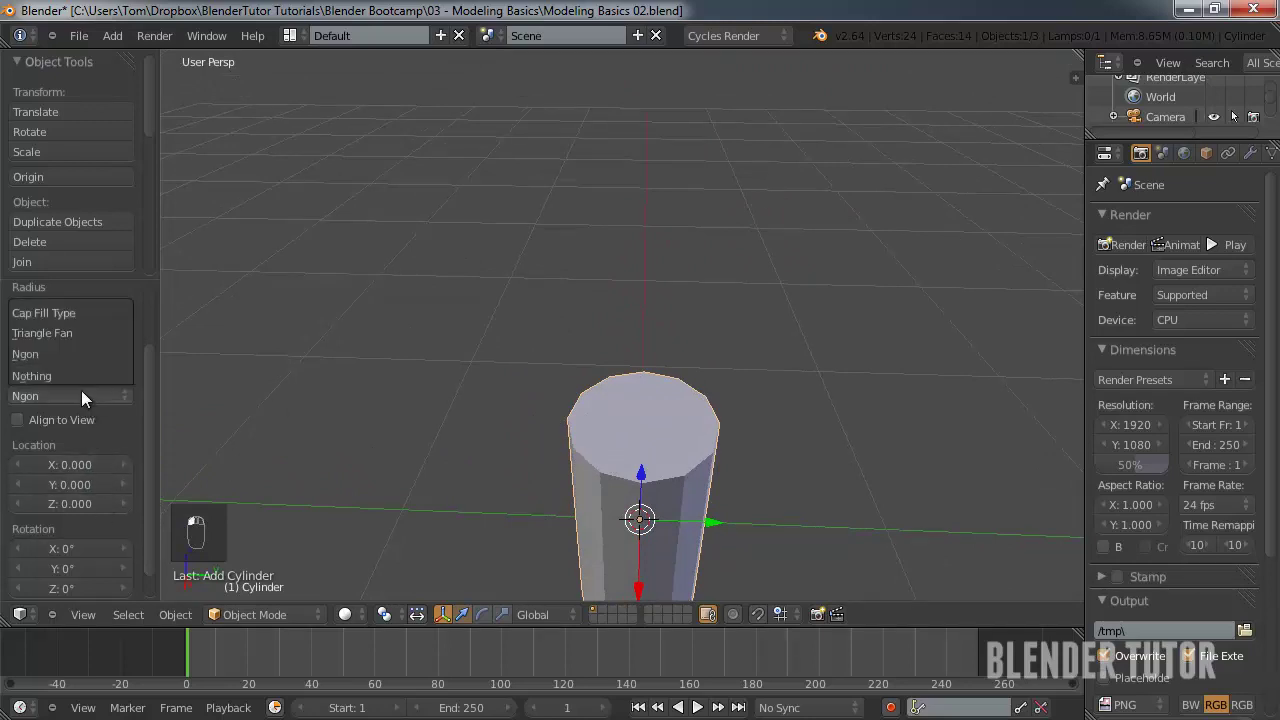
click(90, 332)
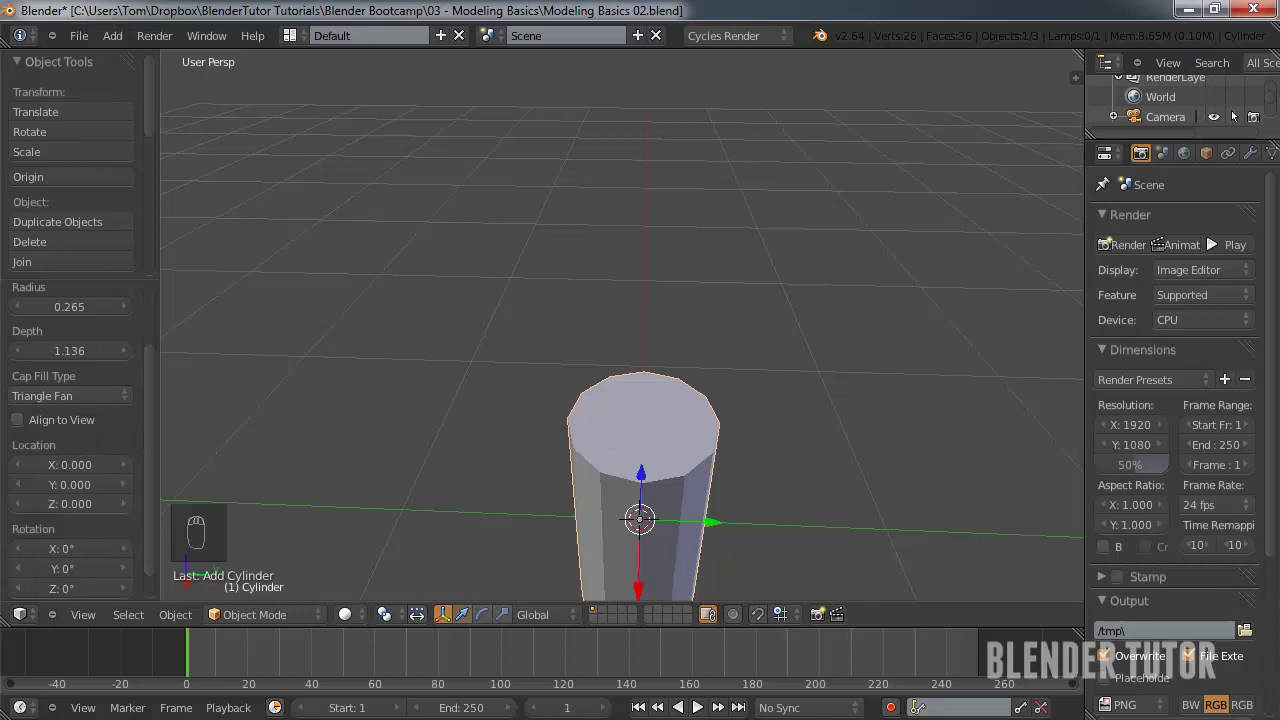
scroll(51, 377, up, 2)
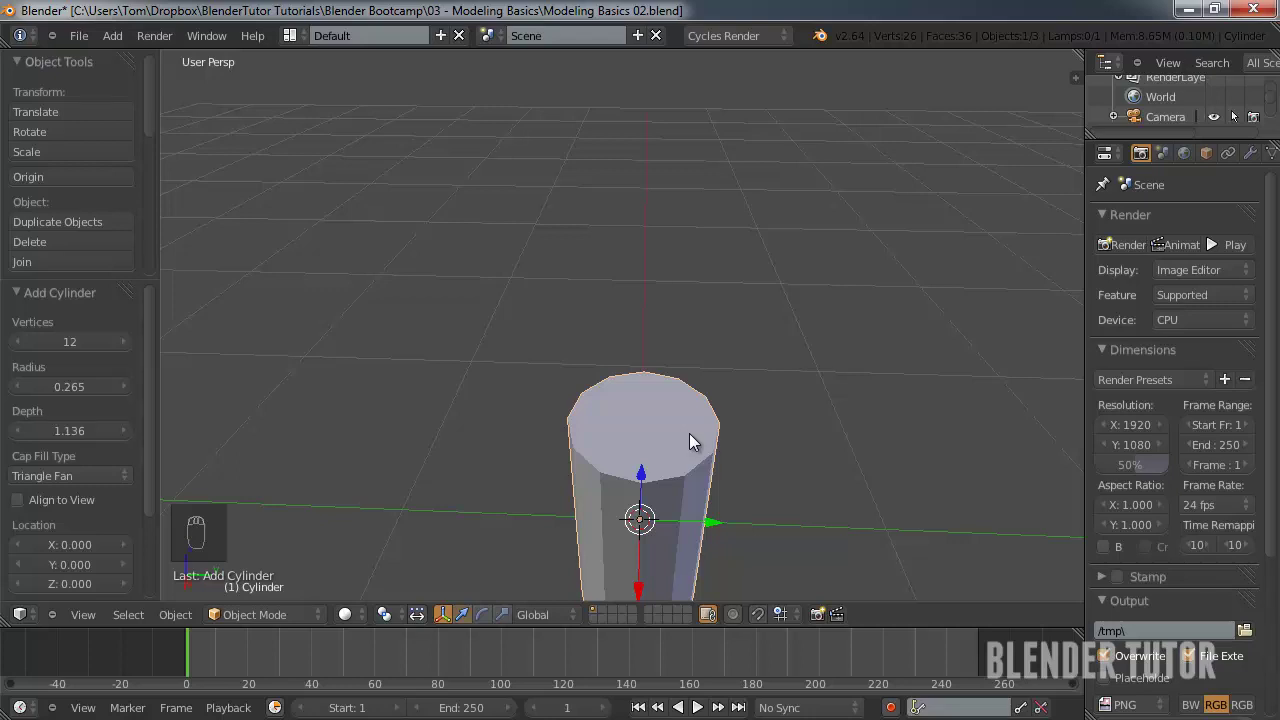
scroll(631, 267, down, 5)
middle_drag(631, 308, 683, 343)
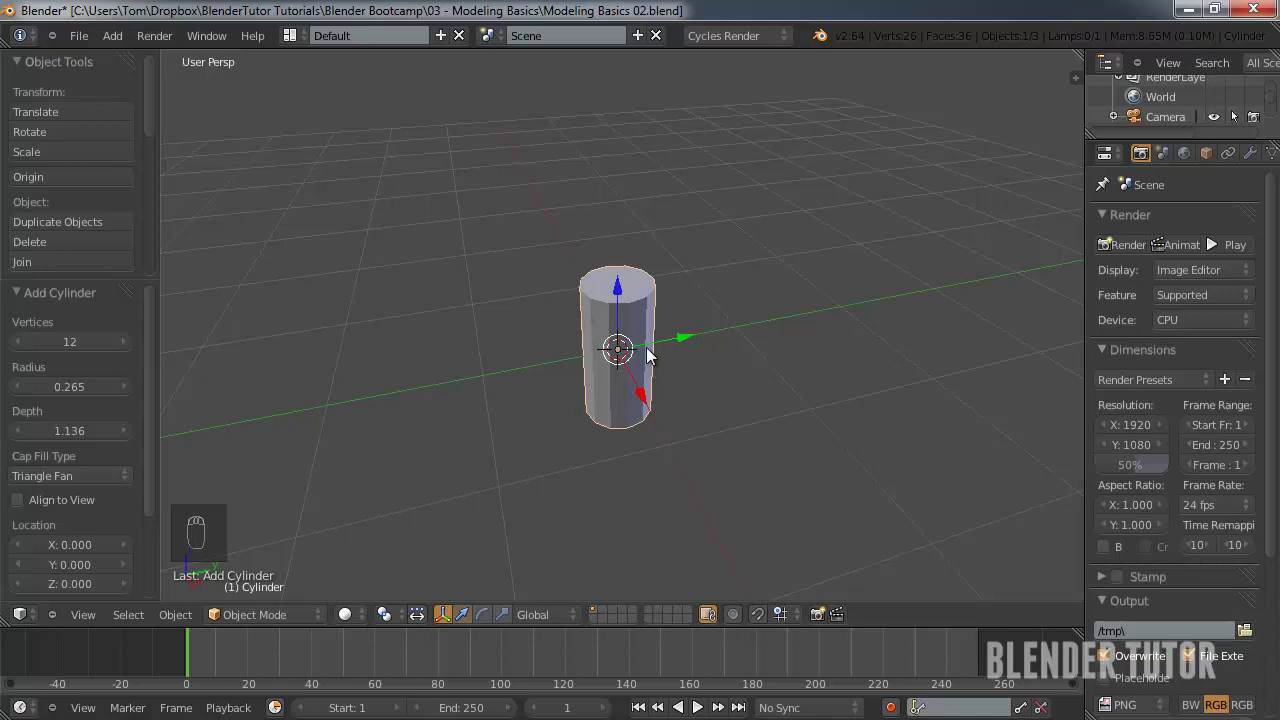
key(r)
right_click(668, 388)
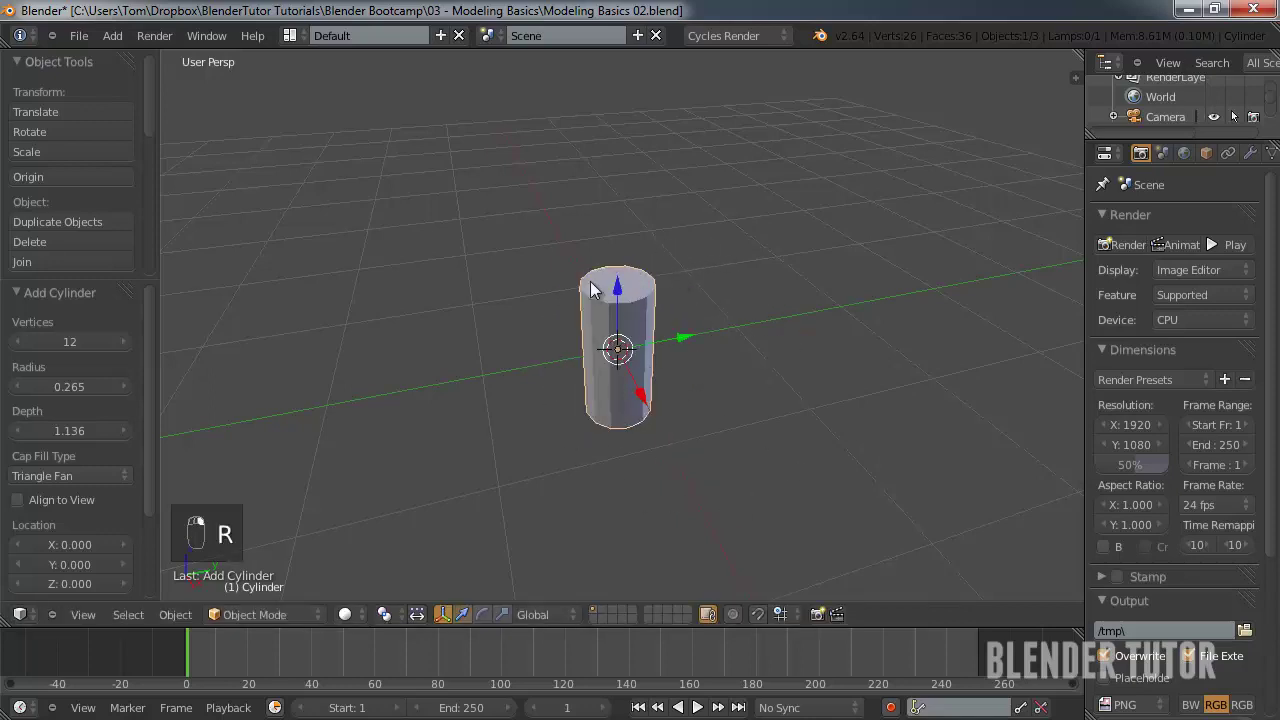
key(s)
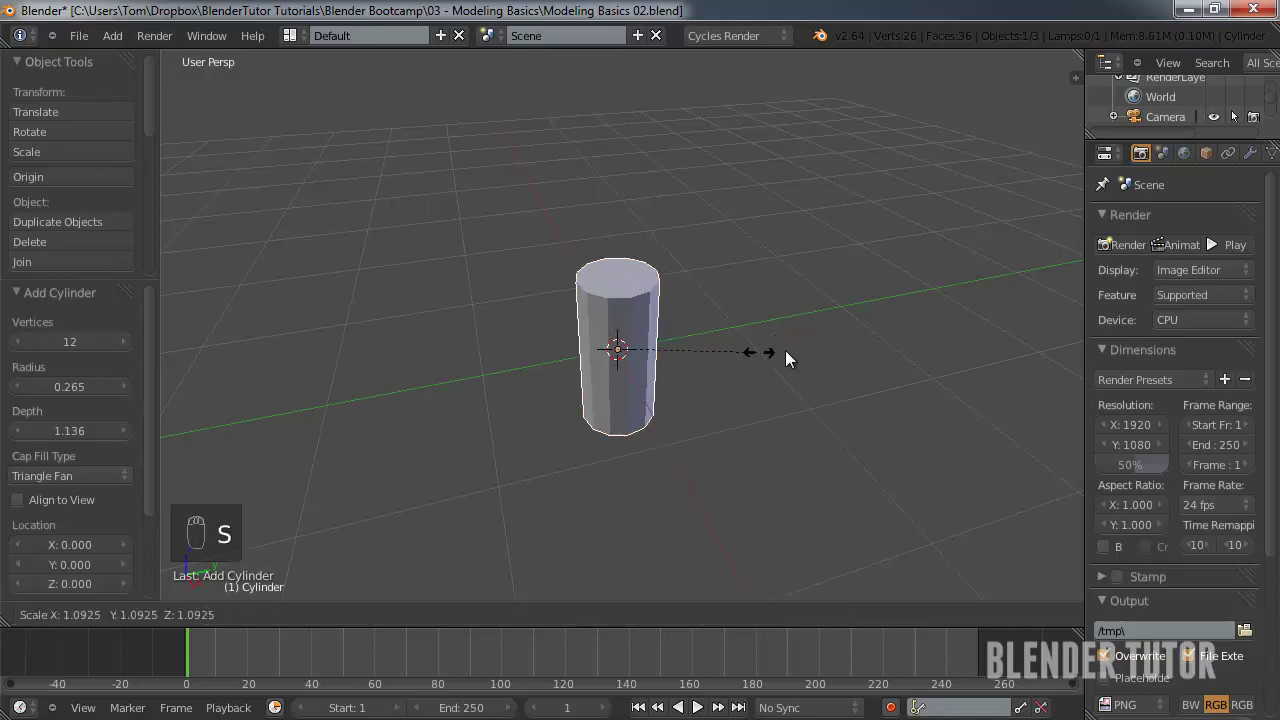
right_click(951, 348)
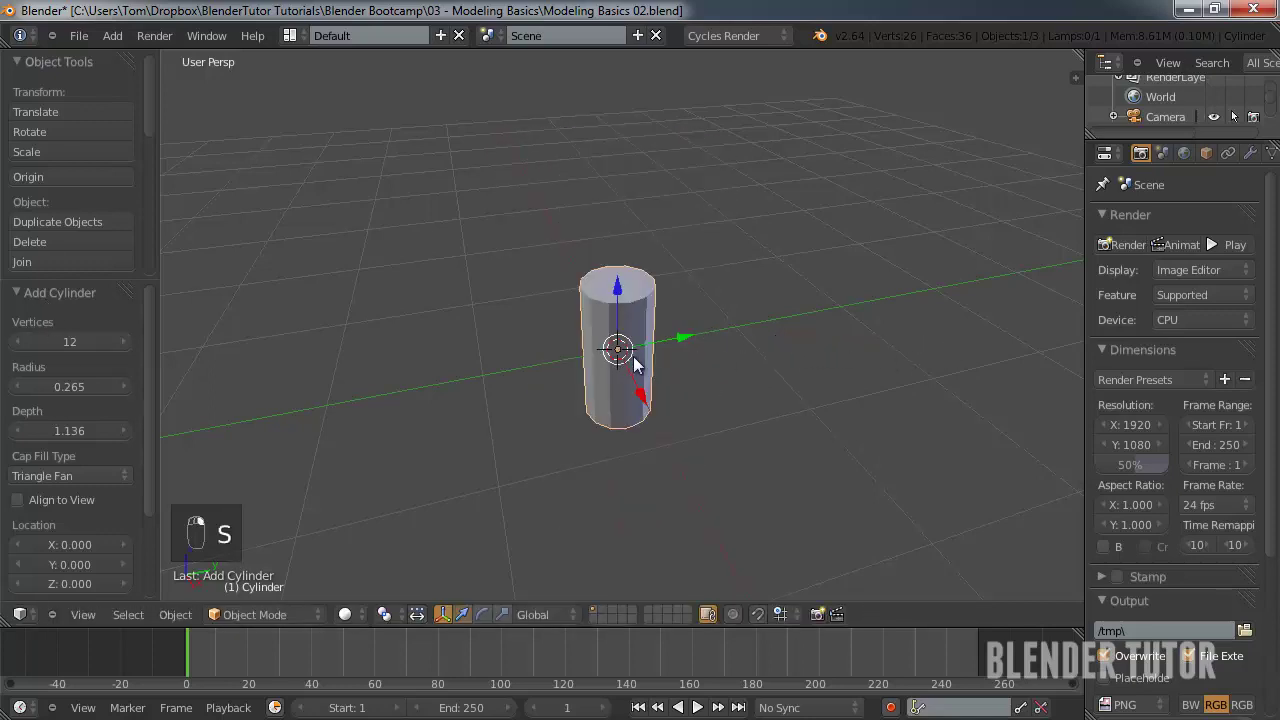
key(s)
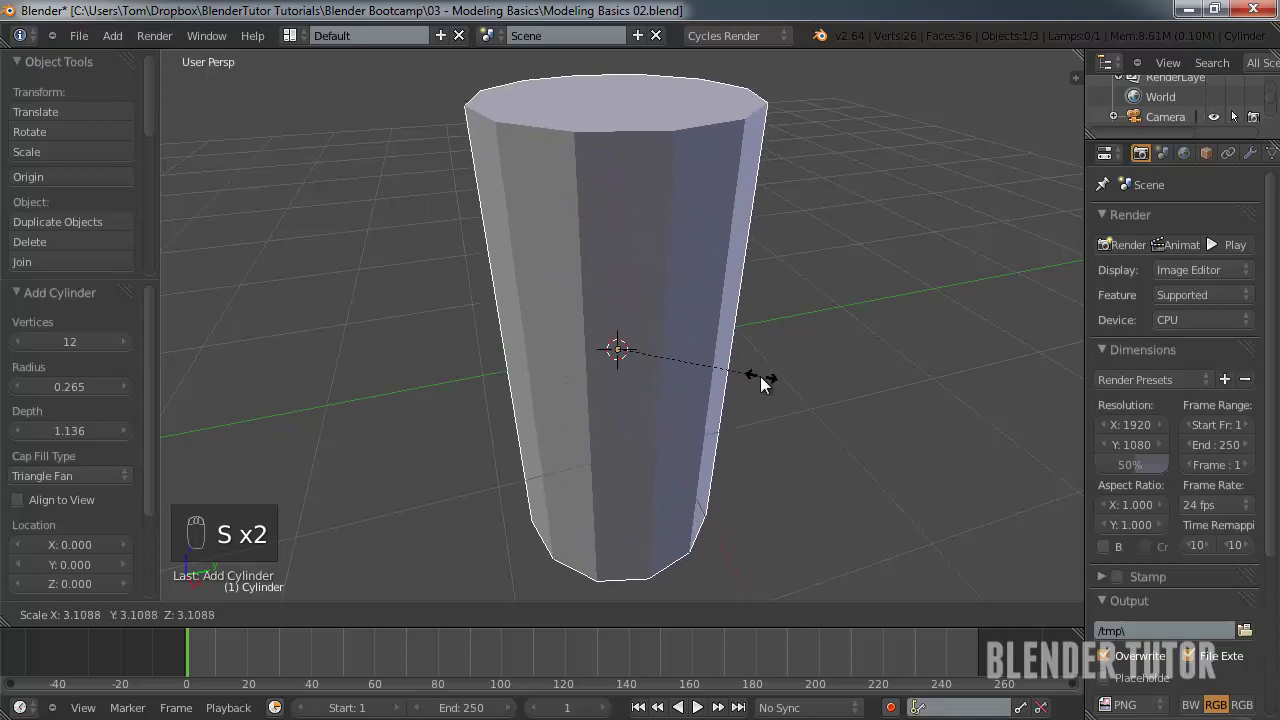
right_click(745, 365)
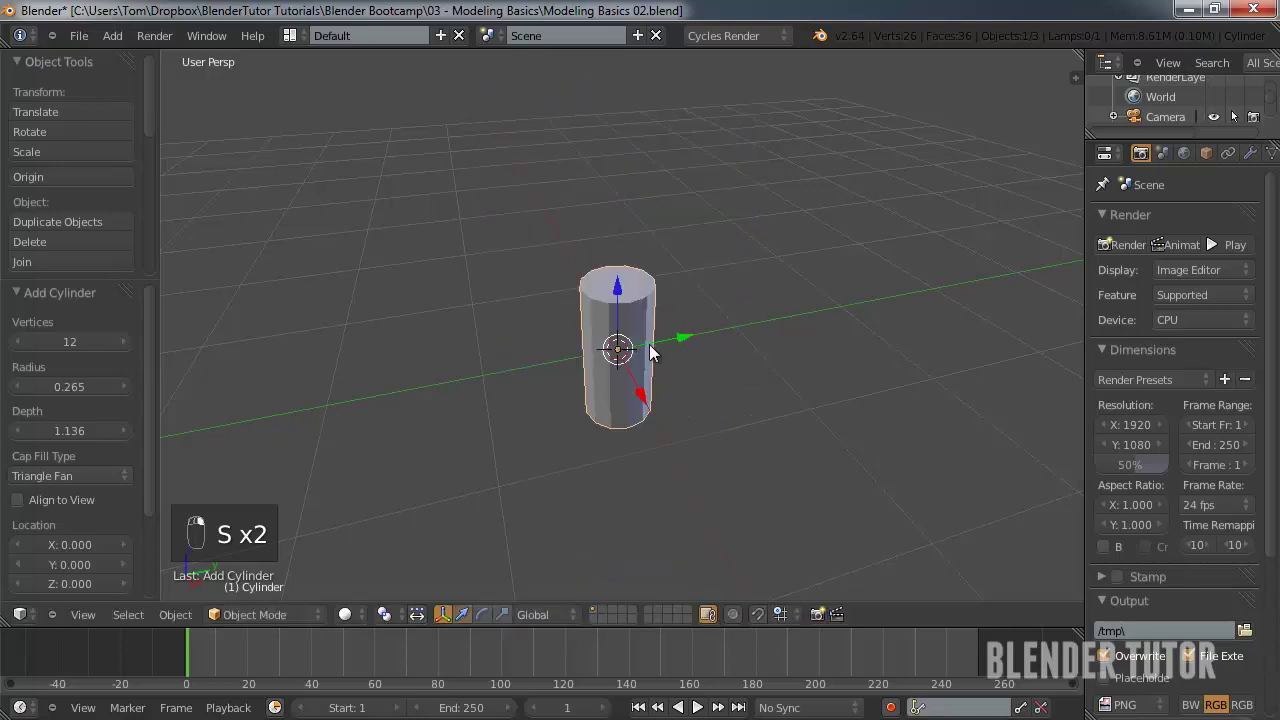
key(s)
right_click(780, 356)
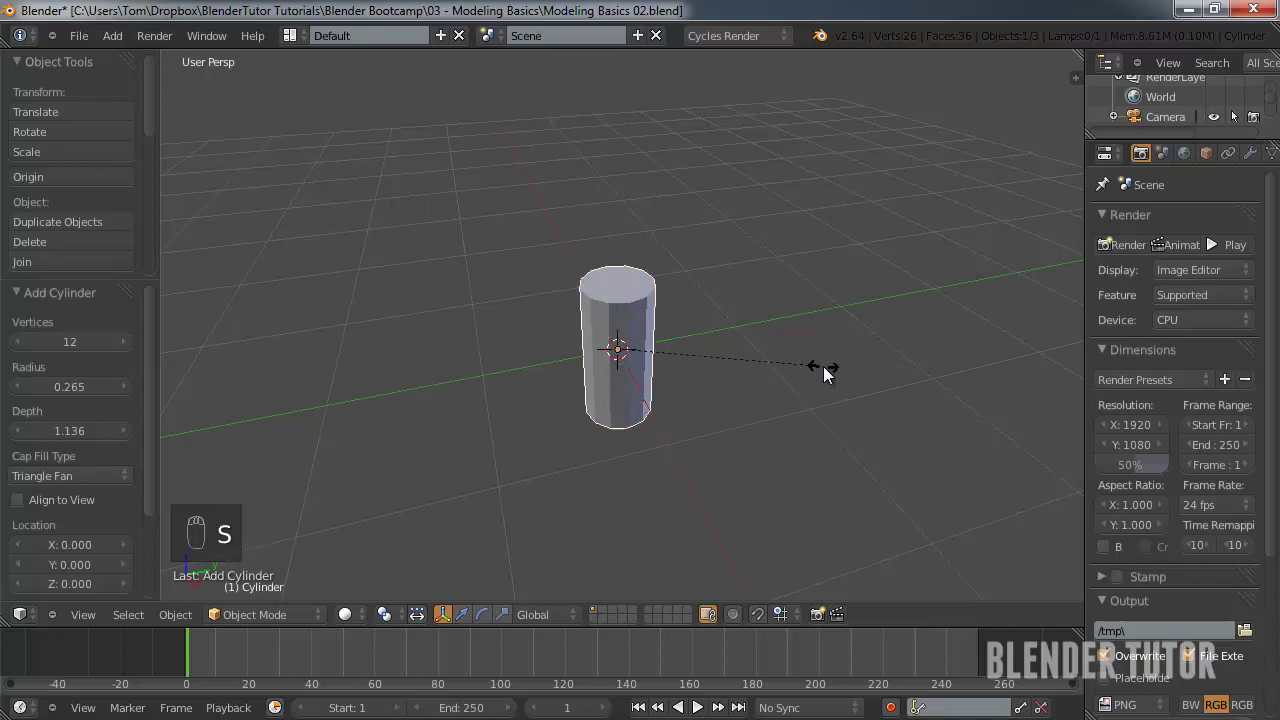
- Scale the cylinder along the global Z axis by a factor of about 0.318
key(s)
key(z)
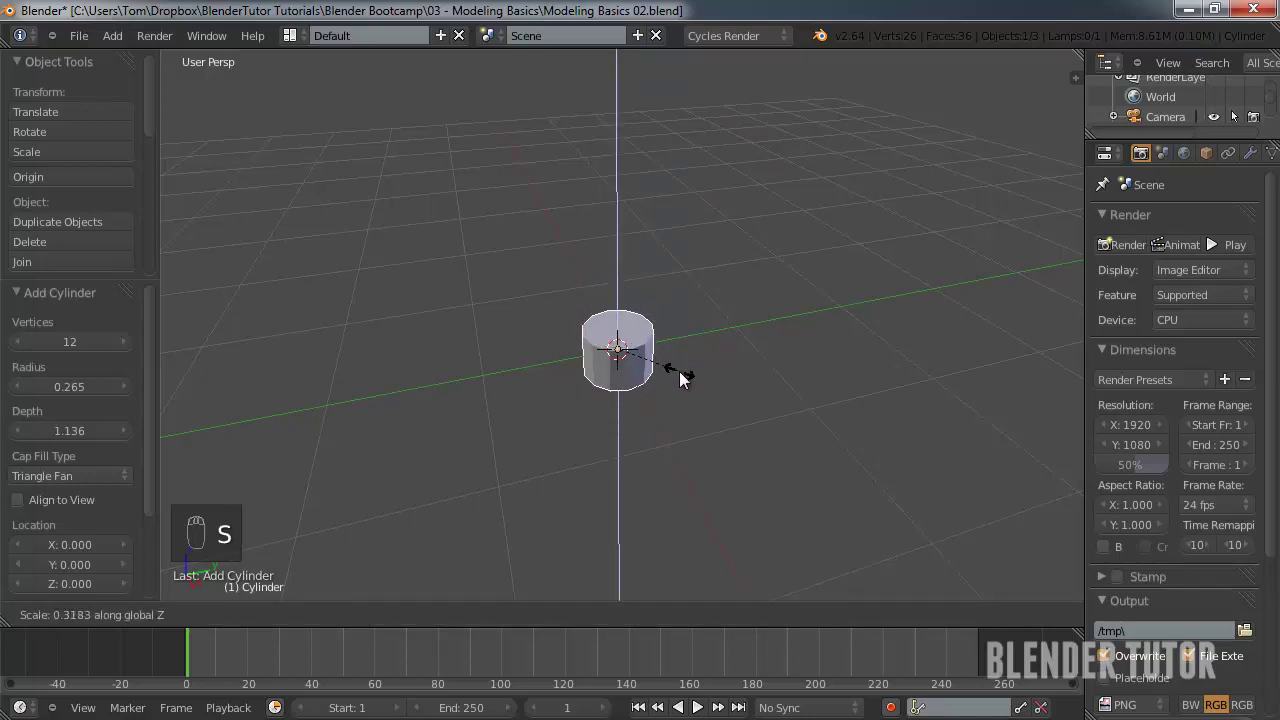
click(680, 376)
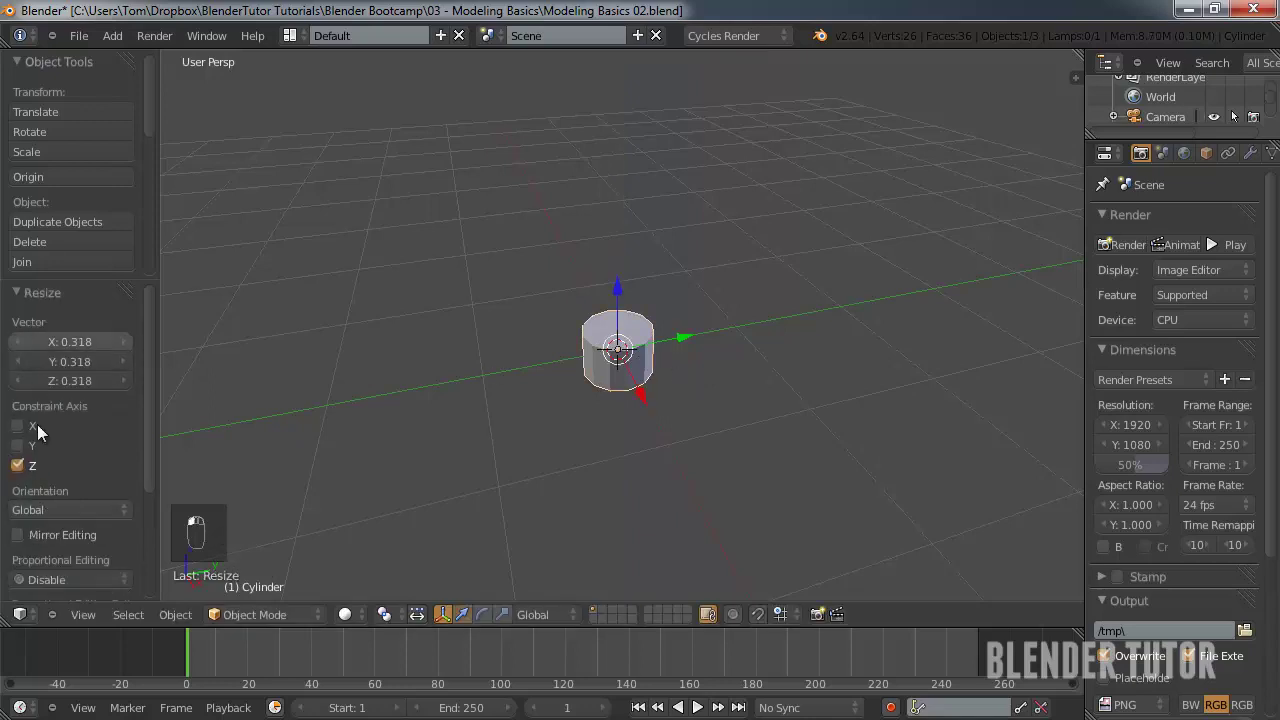
- Enter Edit Mode on the cylinder and select the centre vertex of its top cap
drag(79, 279, 80, 471)
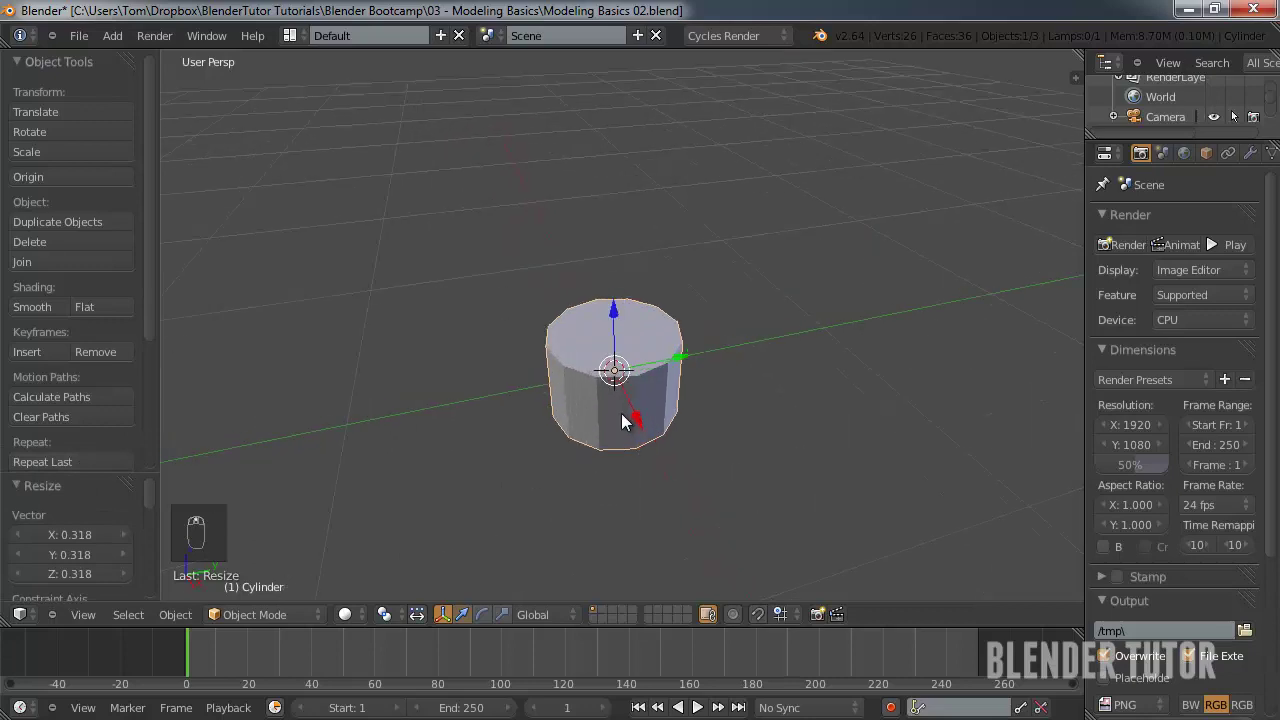
key(Tab)
scroll(614, 397, up, 5)
middle_drag(614, 398, 729, 366)
right_click(610, 402)
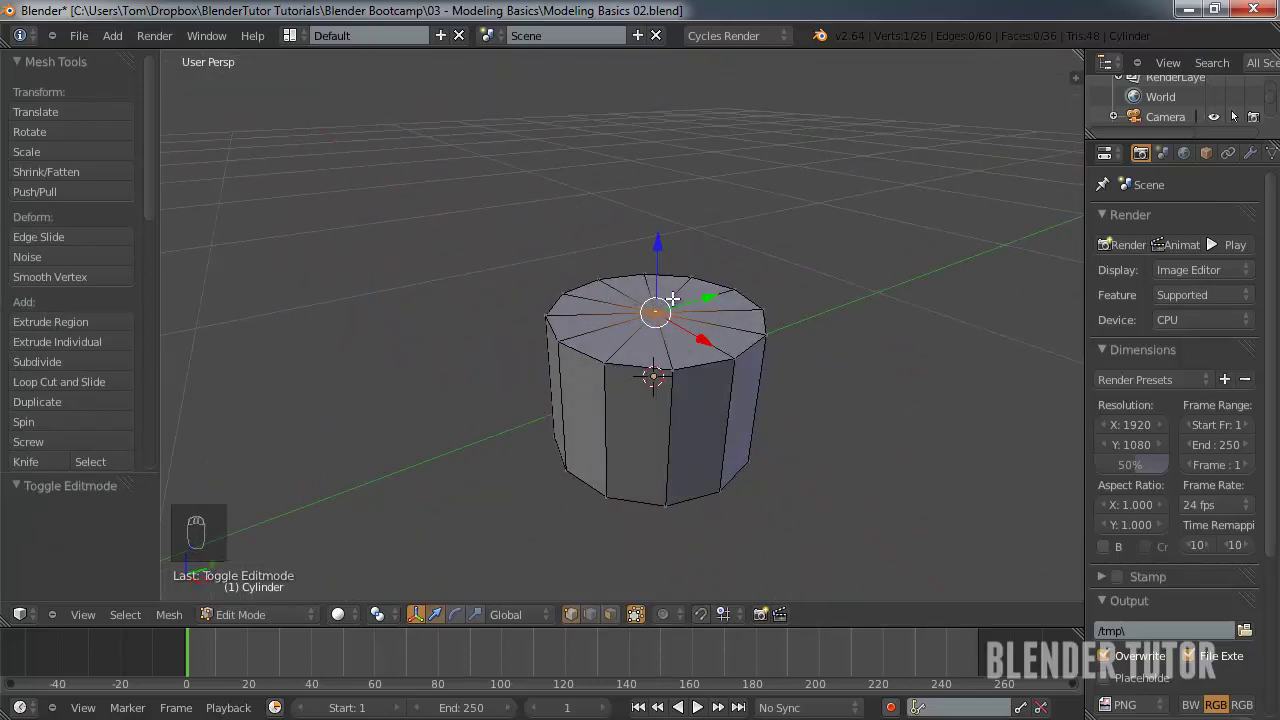
middle_drag(665, 299, 612, 318)
scroll(644, 418, up, 2)
scroll(644, 430, down, 3)
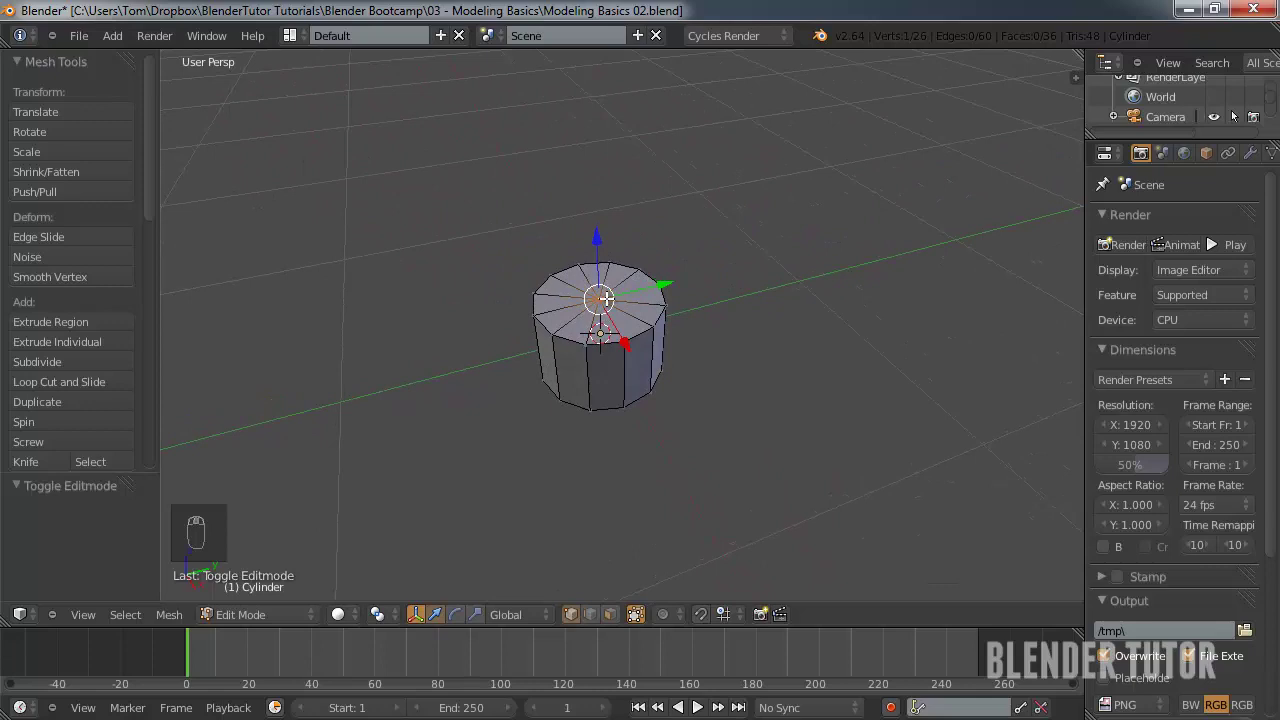
key(Tab)
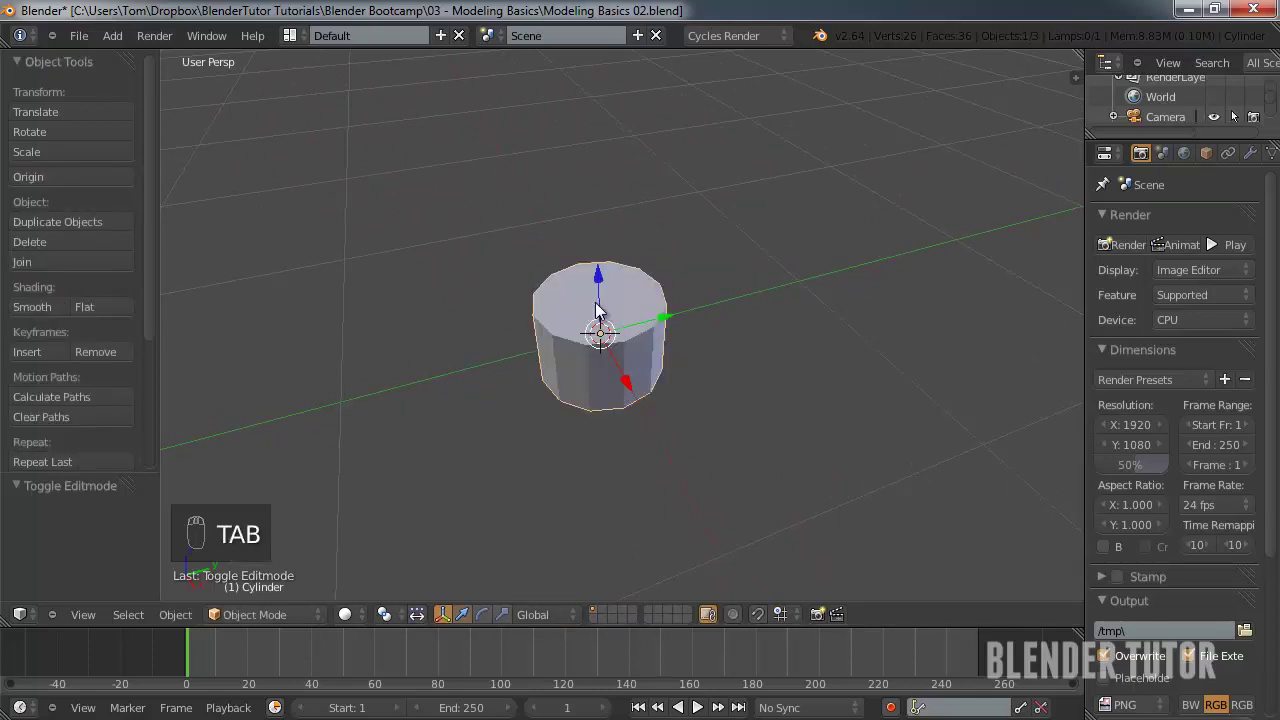
key(x)
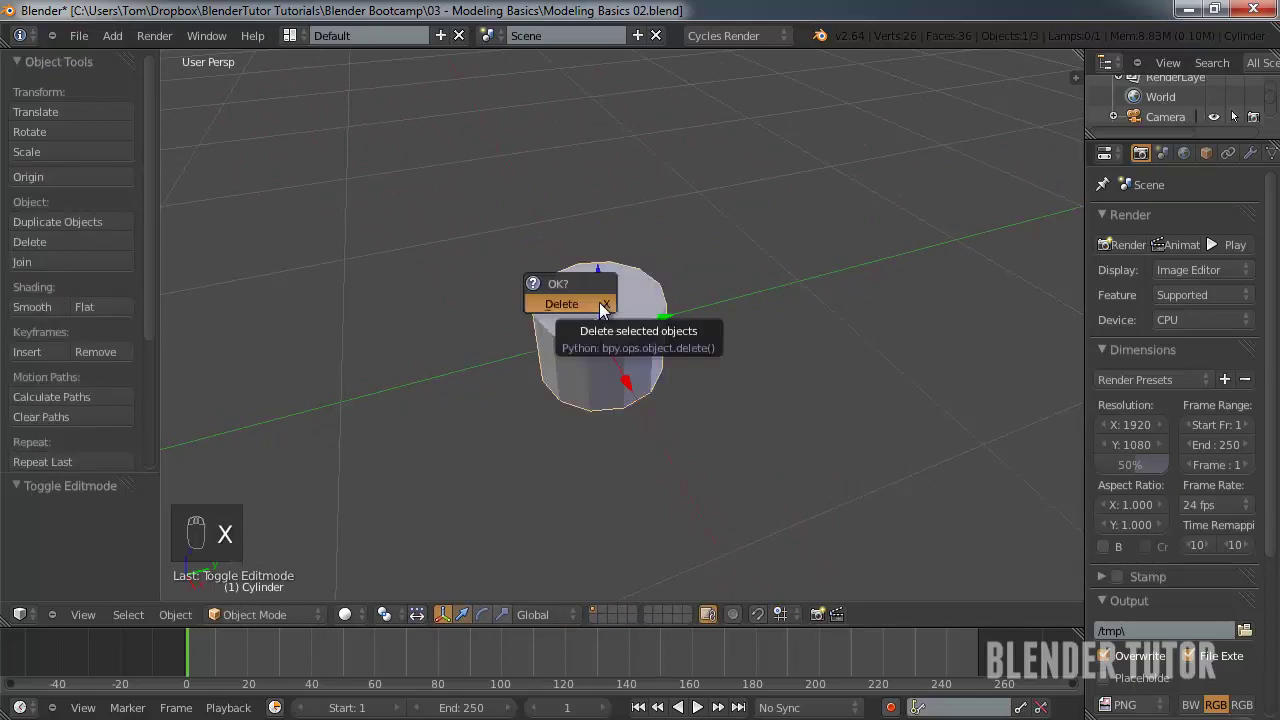
key(Tab)
- Delete the centre vertex of the cylinder's top cap so that the top opens
scroll(600, 290, up, 4)
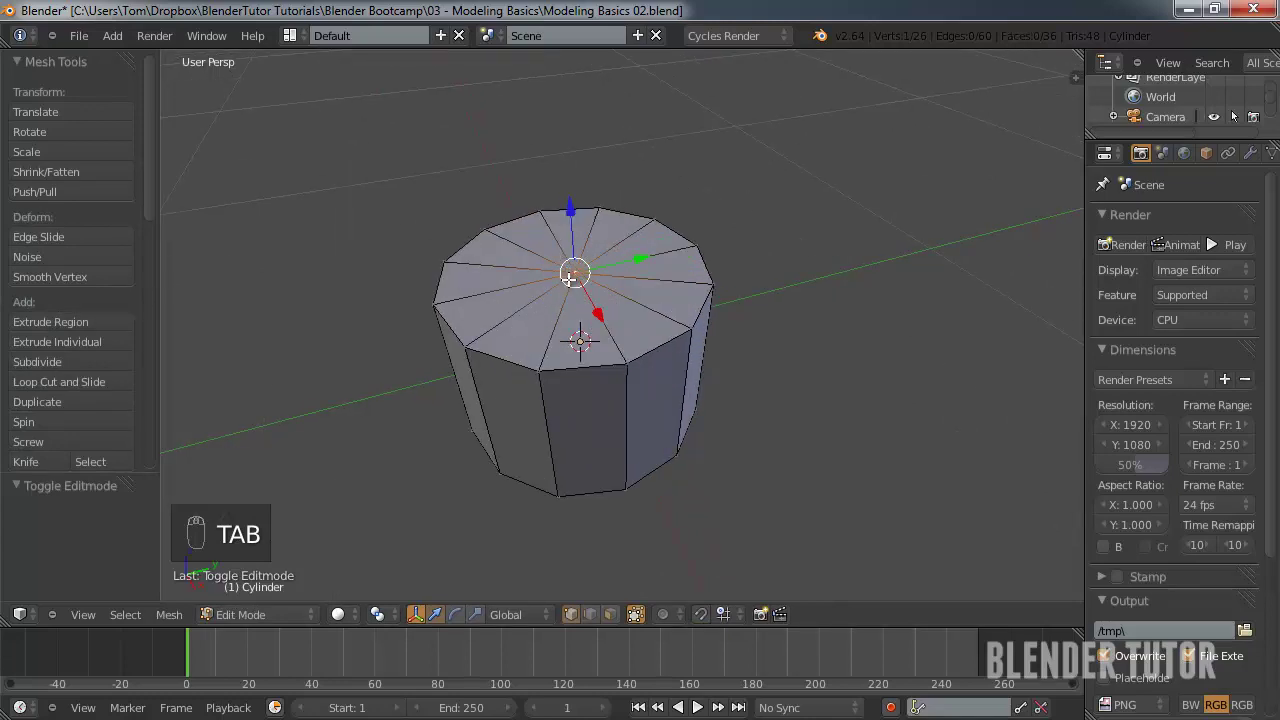
key(x)
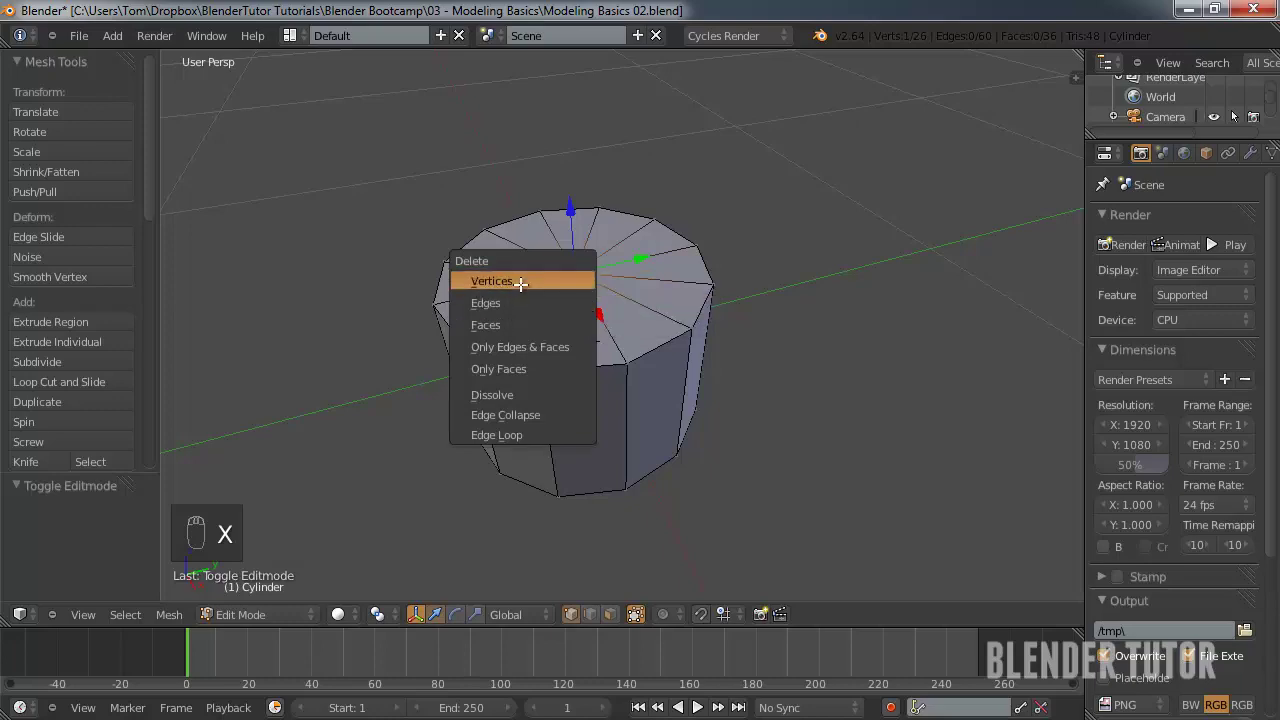
click(521, 282)
middle_drag(614, 297, 710, 304)
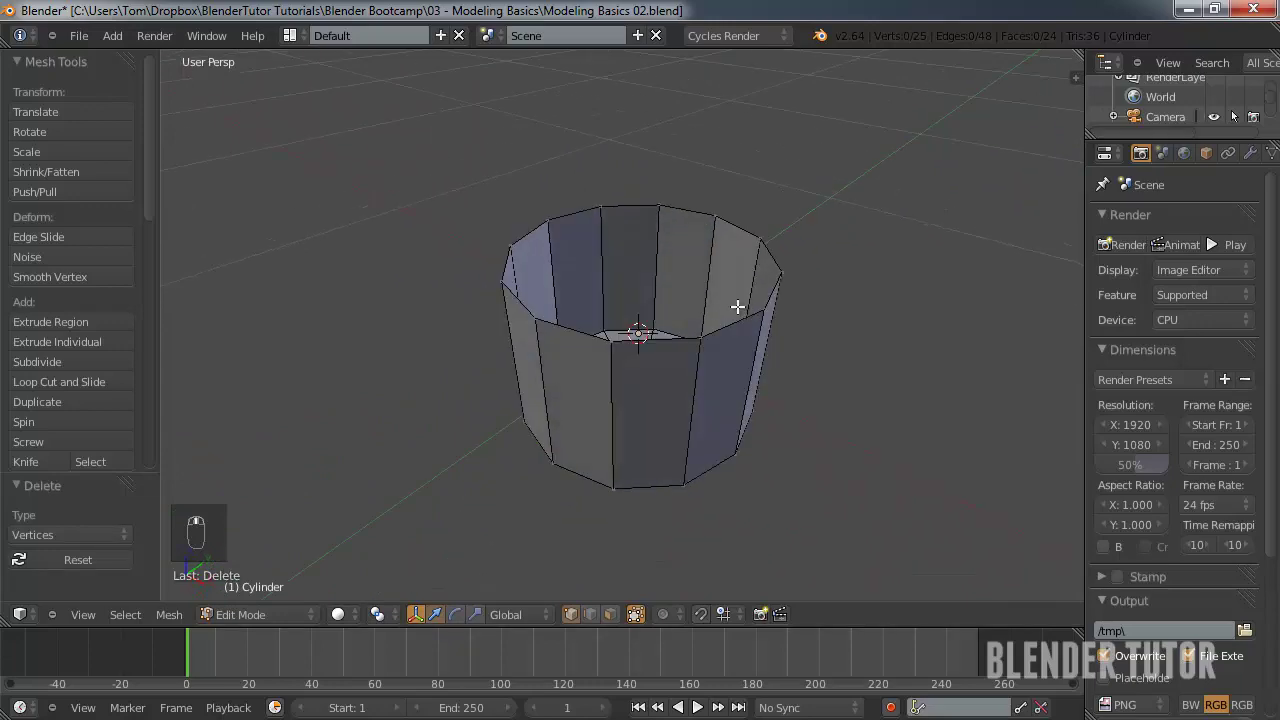
- Lower the open top's edge loop by about 0.153 along Z and scale it up by about 1.538
alt+right_click(772, 261)
middle_drag(772, 259, 709, 272)
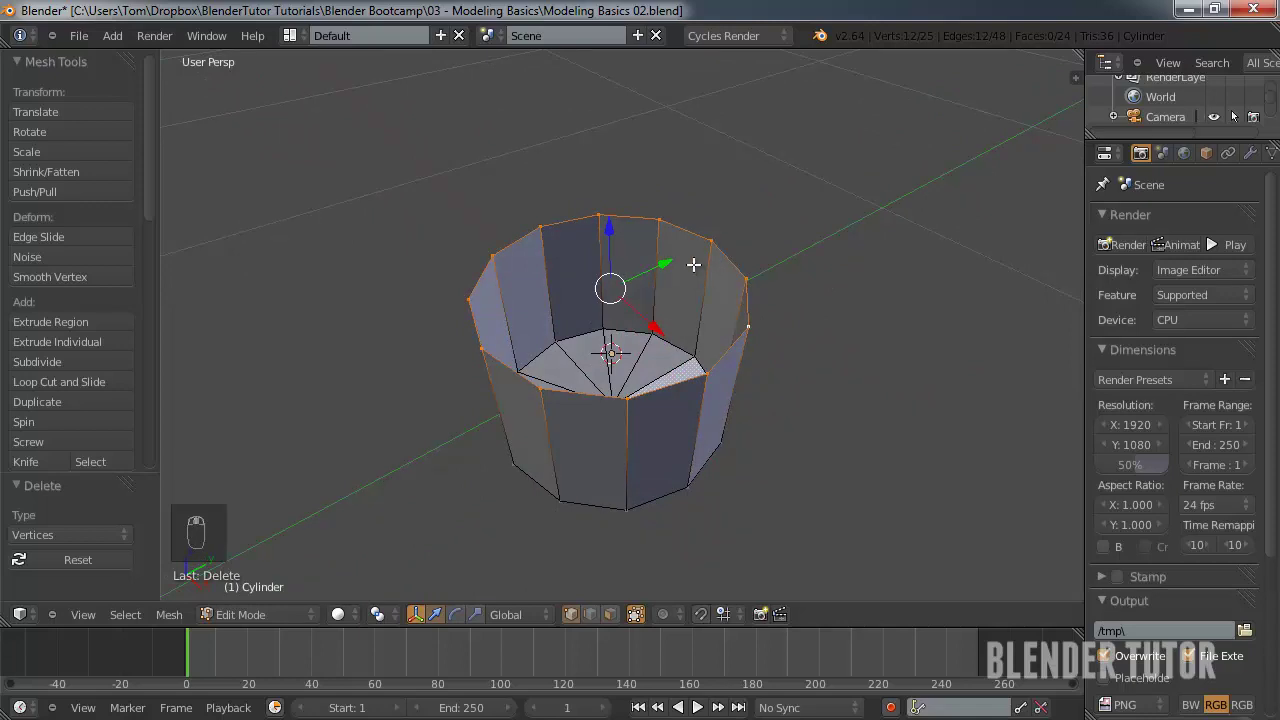
key(g)
click(699, 336)
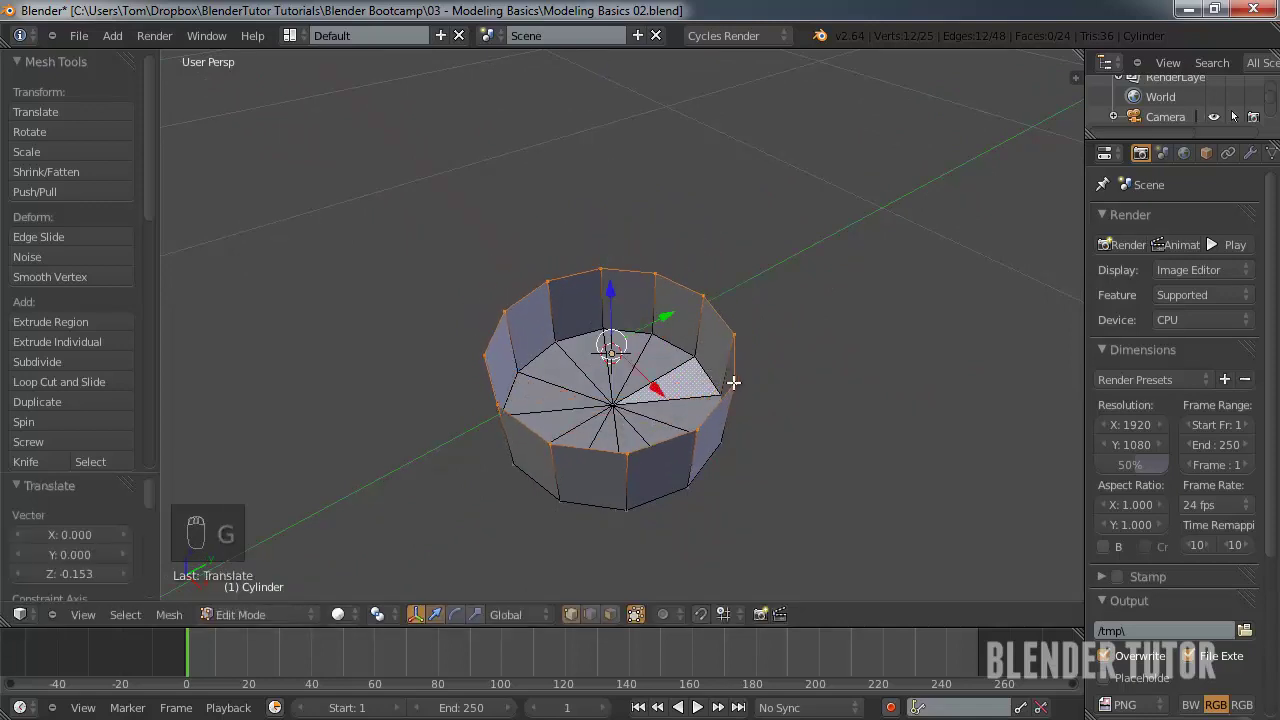
key(s)
click(793, 387)
- Move the centre vertex of the bottom cap down along the Z axis to form a pointed base
right_click(615, 405)
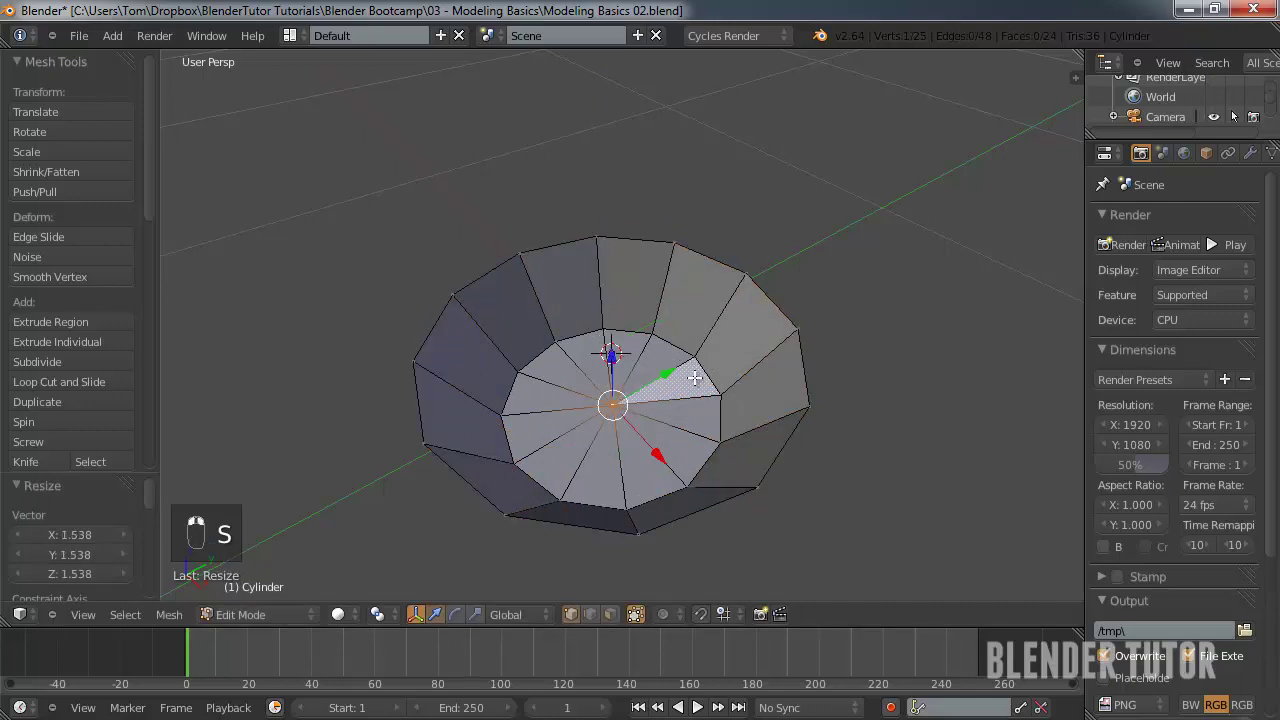
key(g)
key(z)
click(731, 404)
middle_drag(710, 411, 626, 335)
key(Tab)
key(Tab)
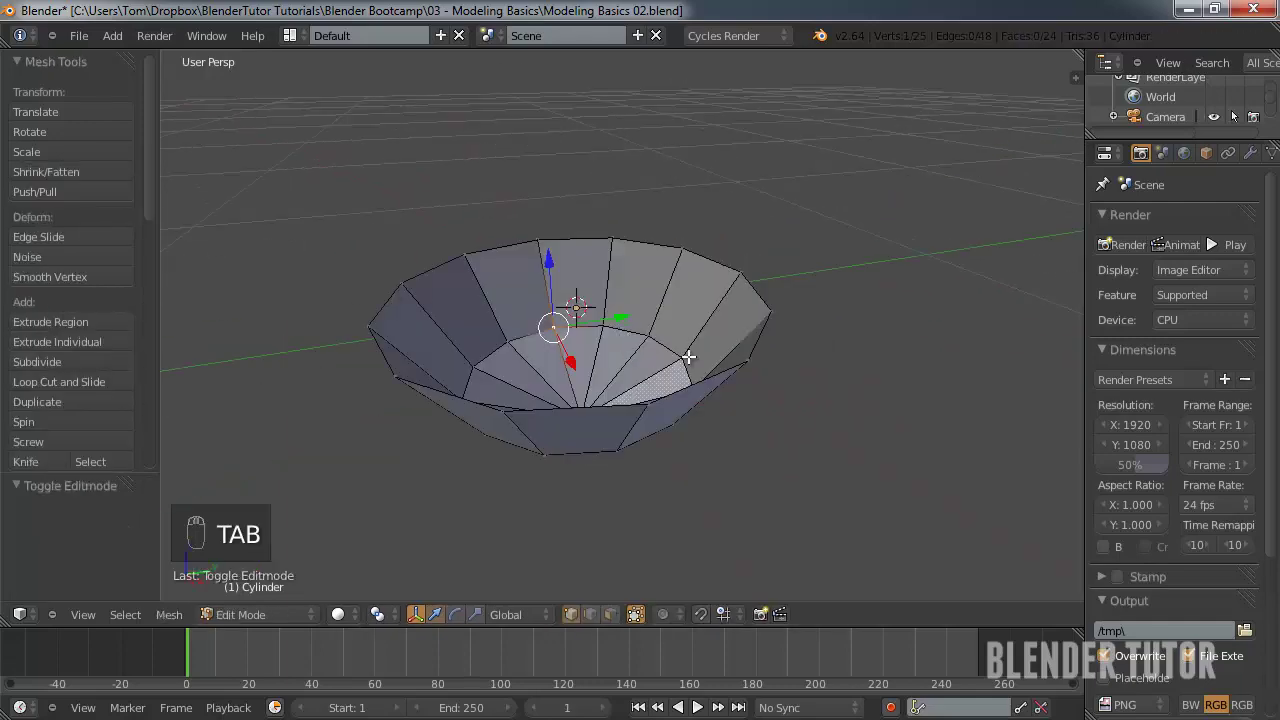
middle_drag(647, 390, 660, 300)
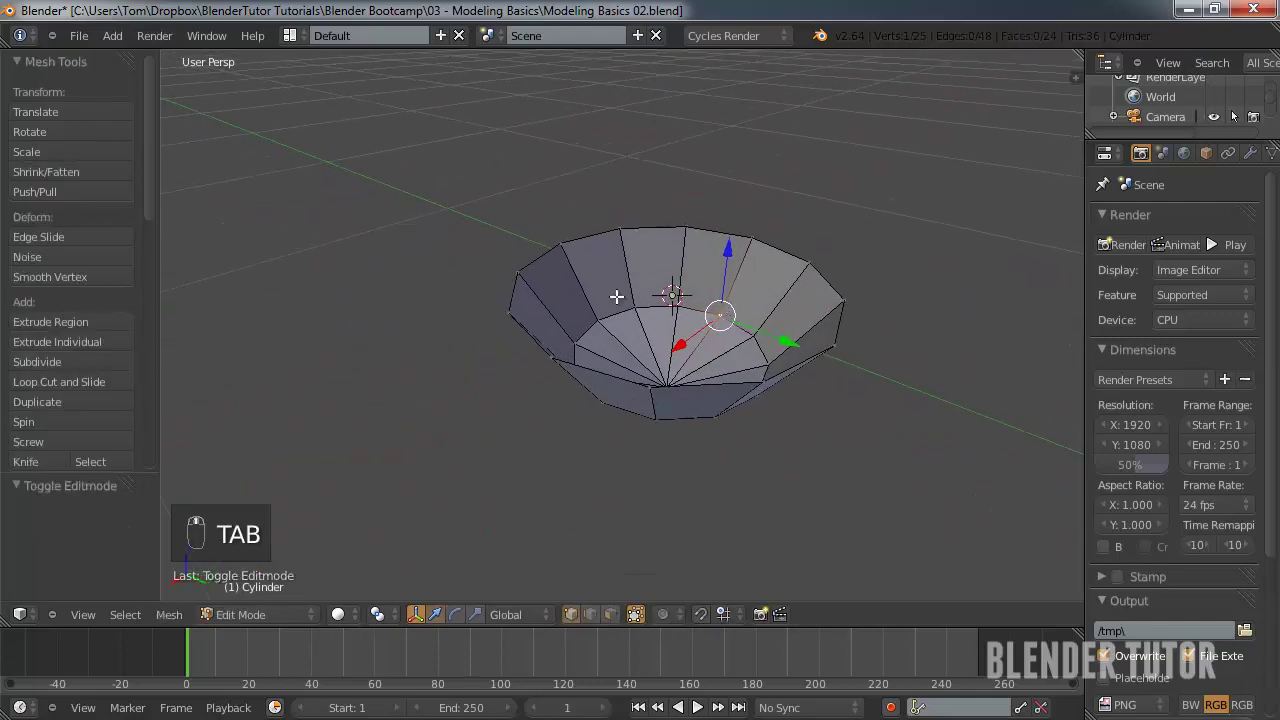
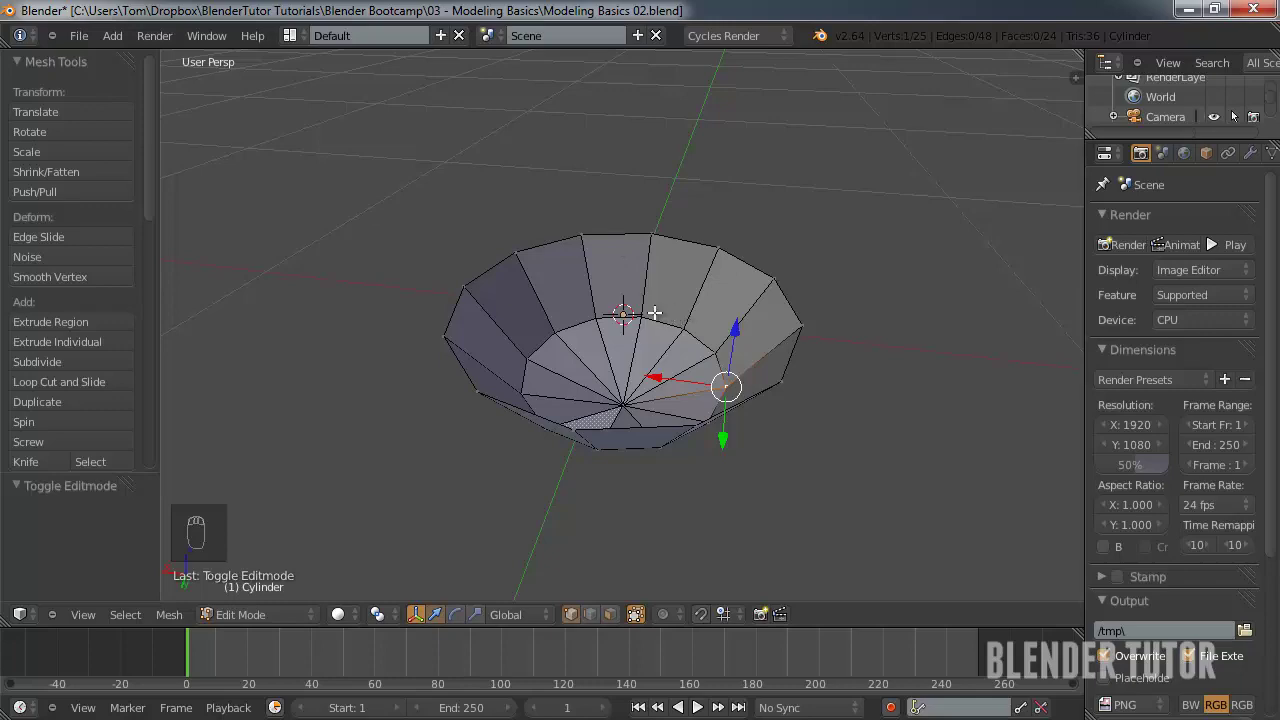
- In front orthographic view, add a loop cut midway around the bowl's side wall and scale it by about 1.086
middle_drag(654, 311, 612, 274)
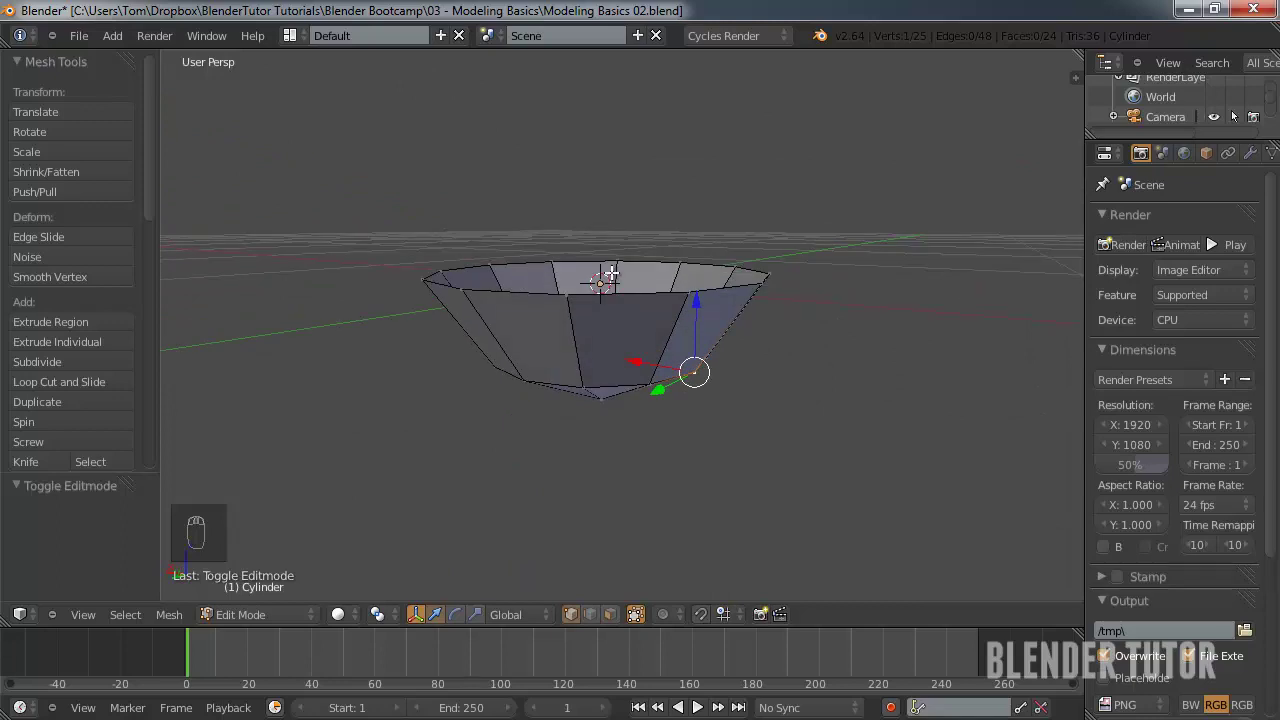
key(KP_1)
key(KP_5)
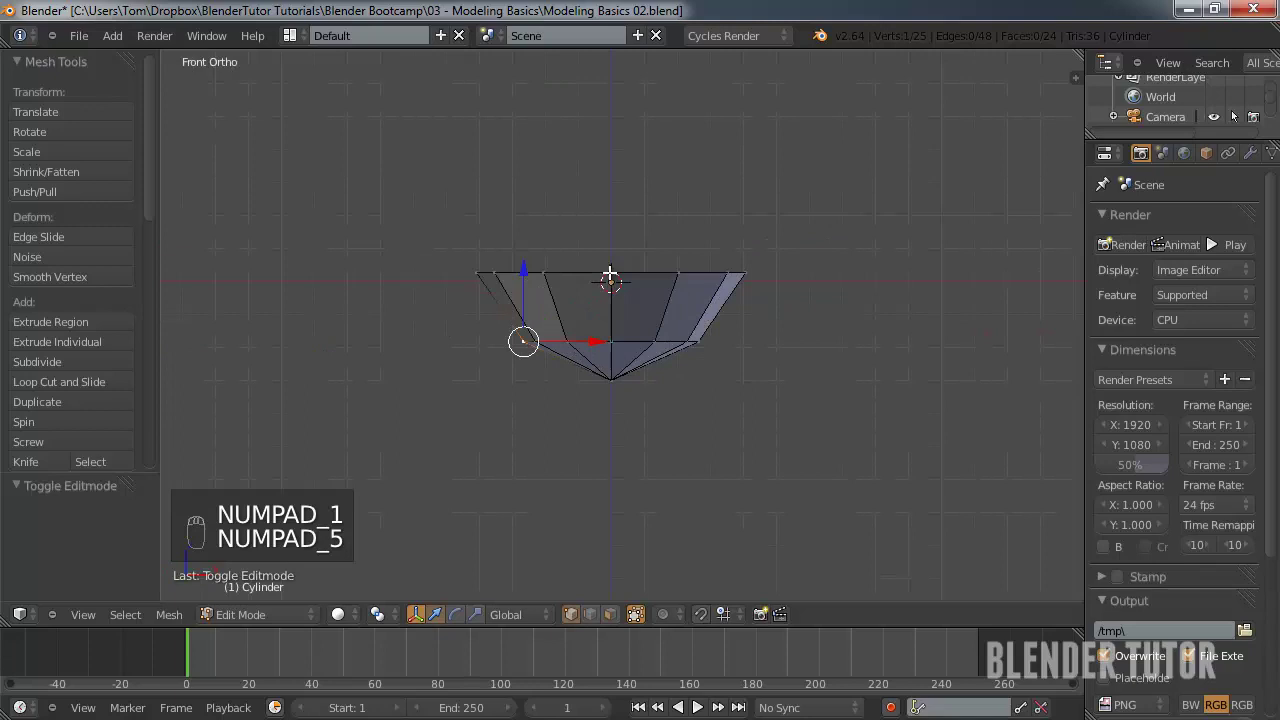
scroll(610, 275, up, 3)
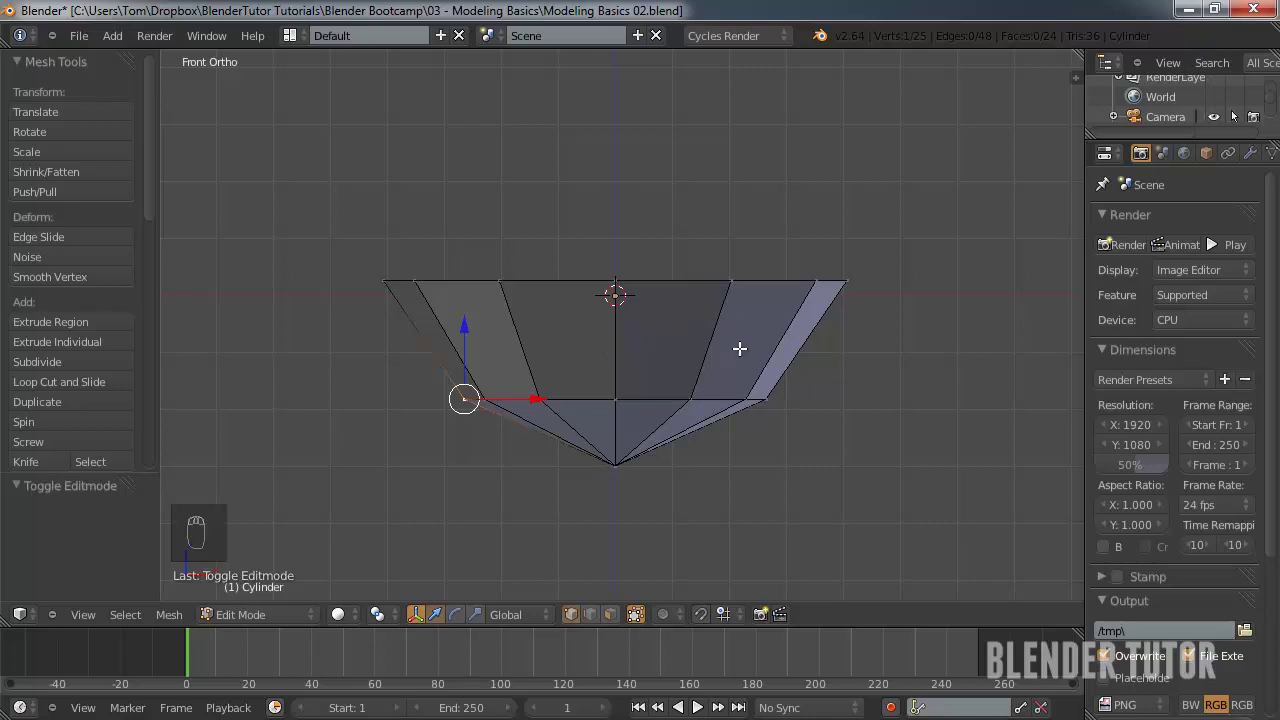
key(ctrl+r)
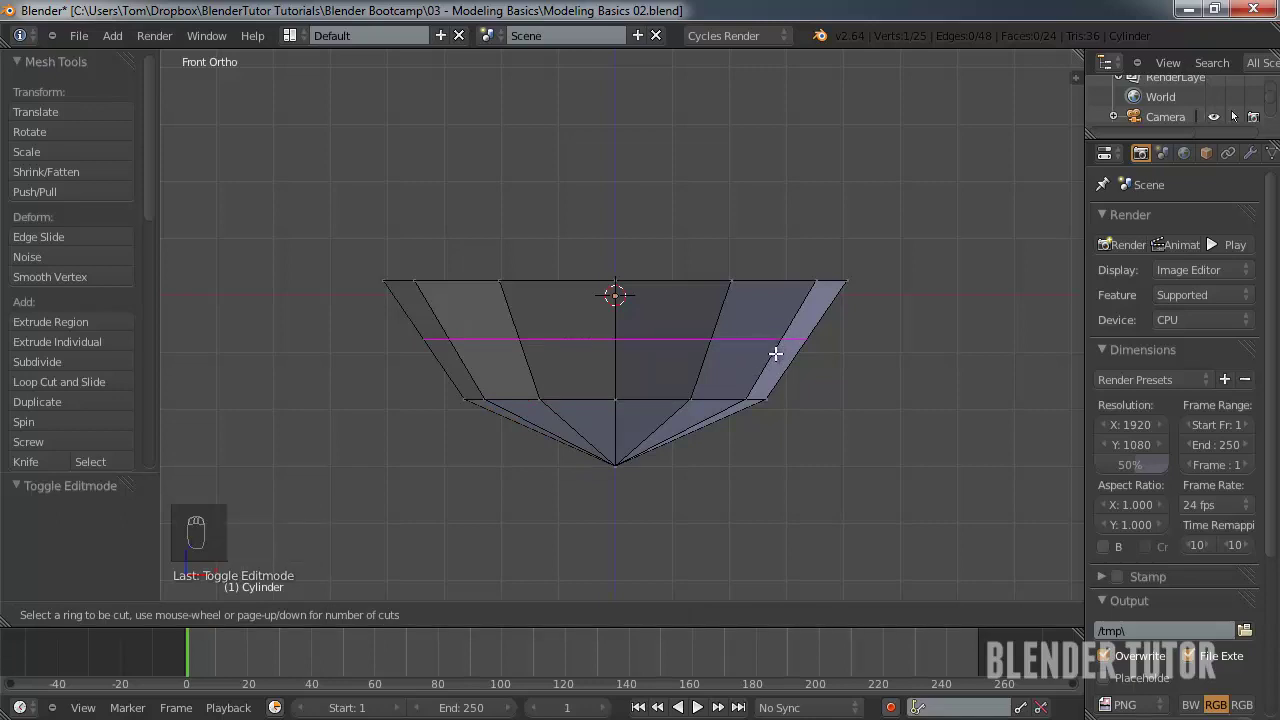
click(775, 353)
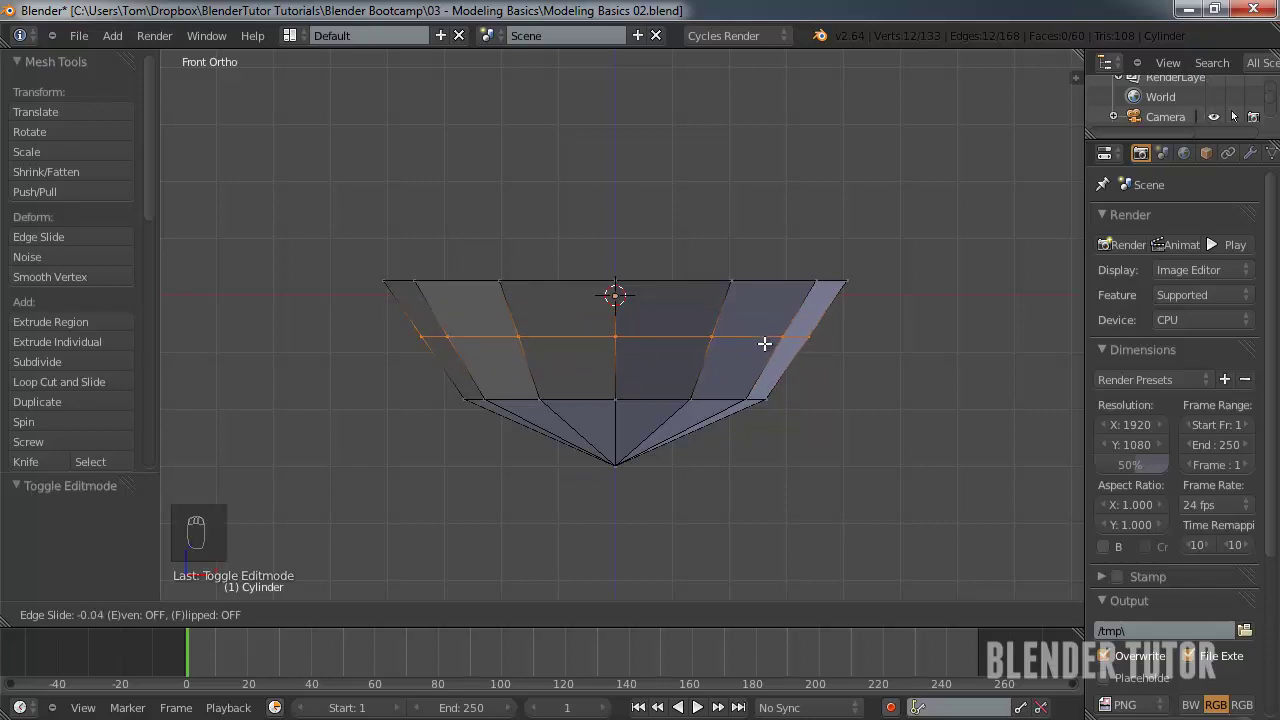
click(764, 343)
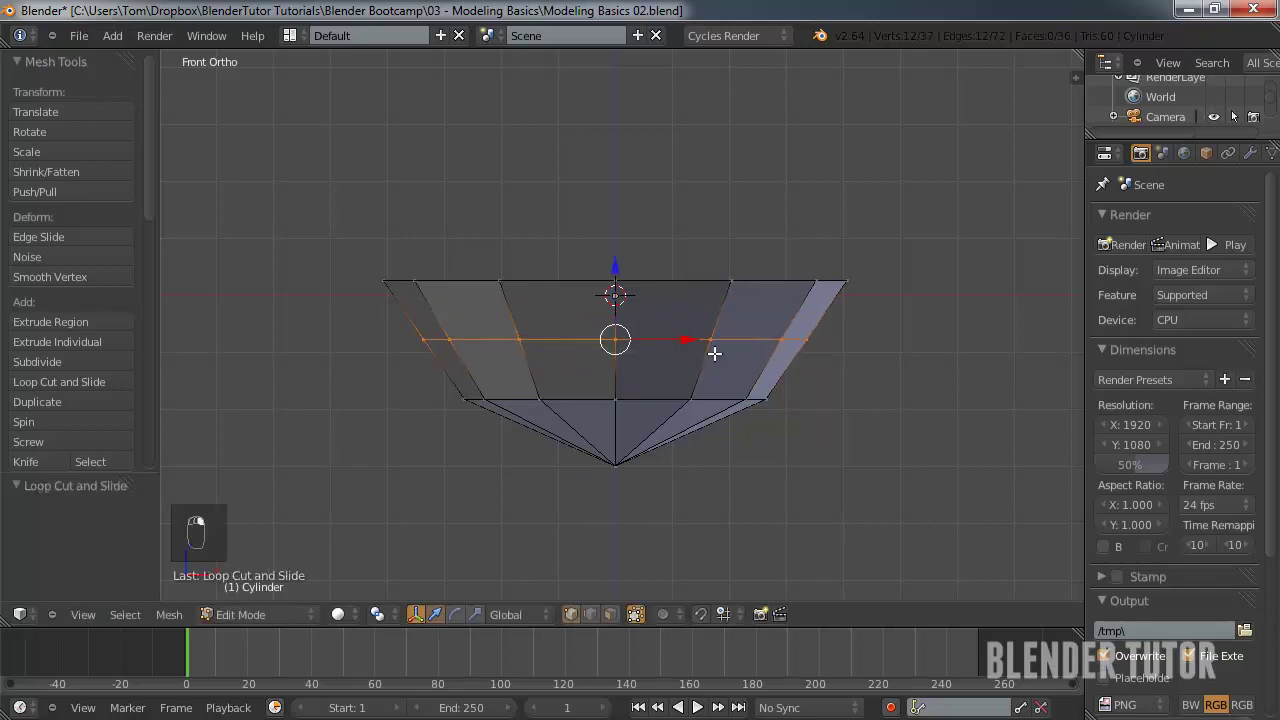
key(s)
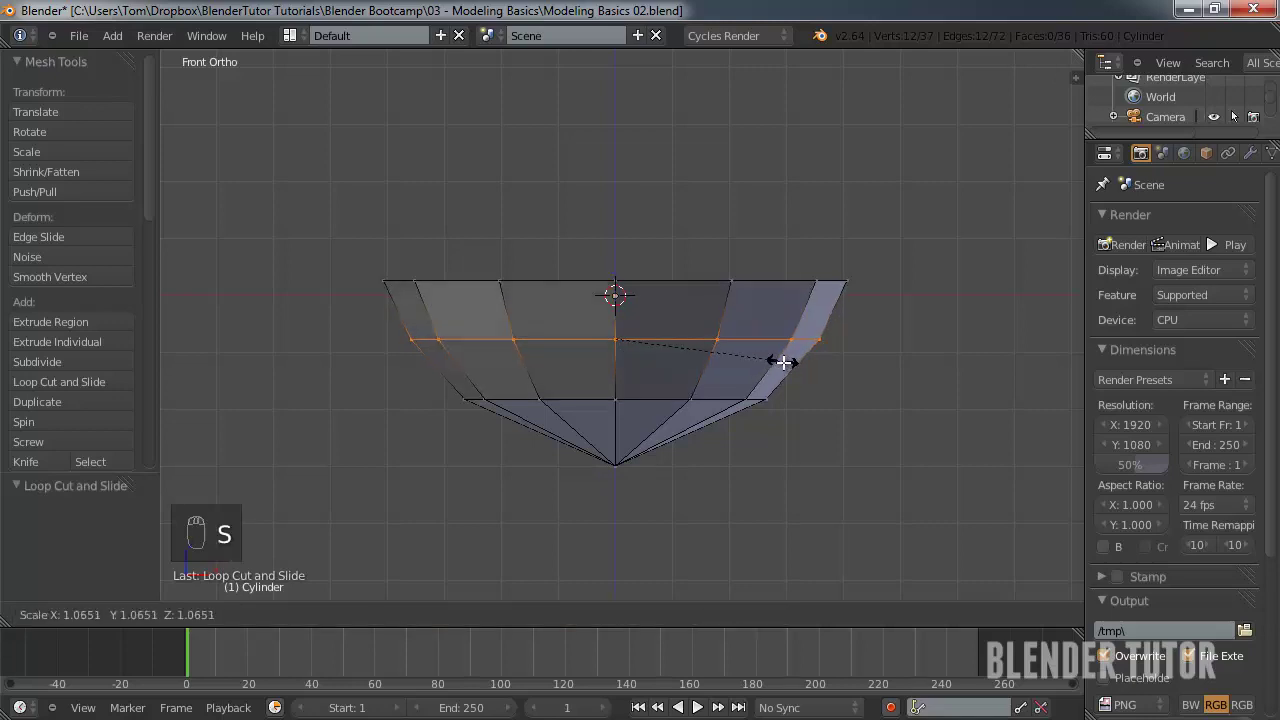
click(785, 363)
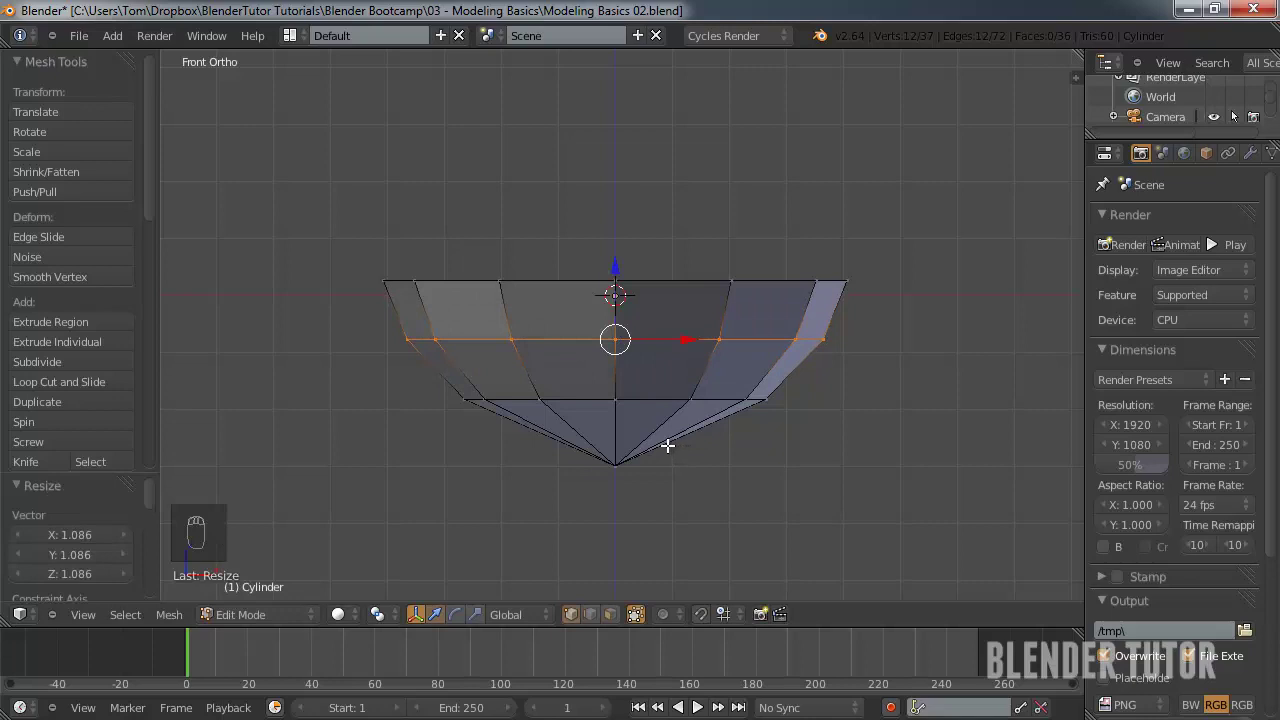
- Try to add a loop cut through the triangular faces of the bowl's base
key(ctrl+r)
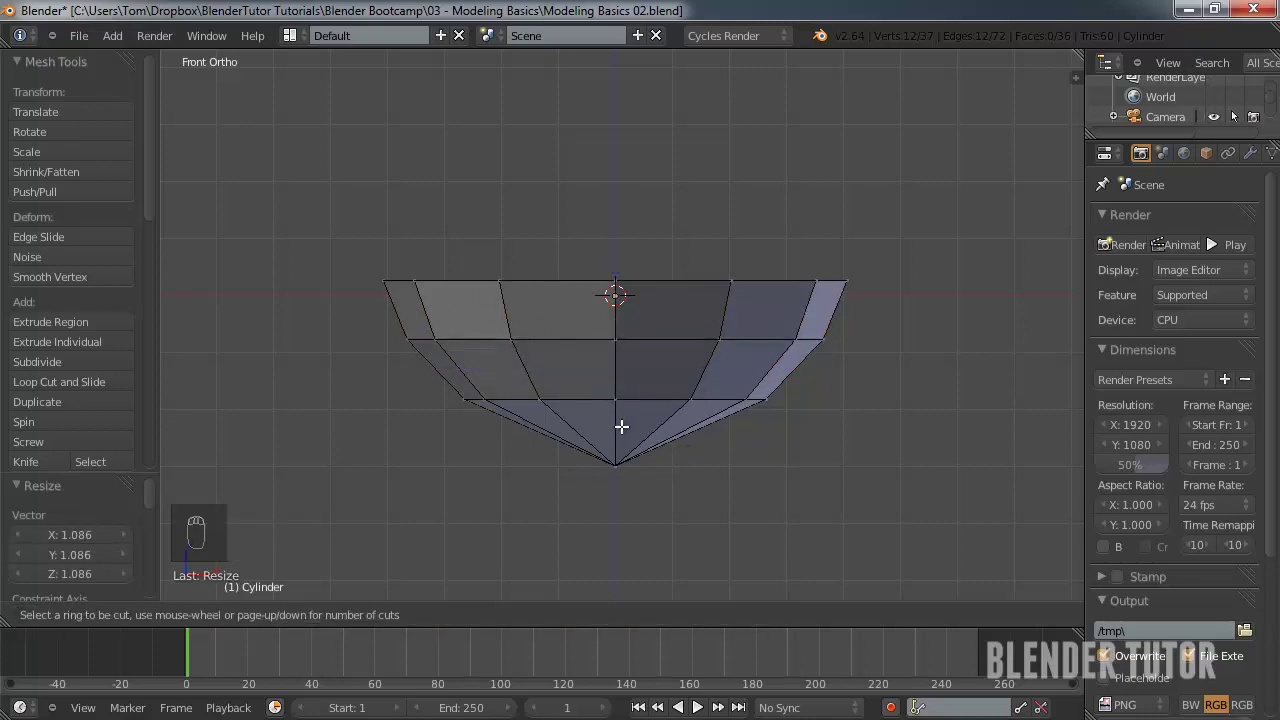
click(626, 425)
mouse_move(628, 423)
middle_down()
mouse_move(610, 406)
mouse_move(586, 291)
mouse_move(639, 402)
middle_up()
key(ctrl+r)
key(ctrl+r)
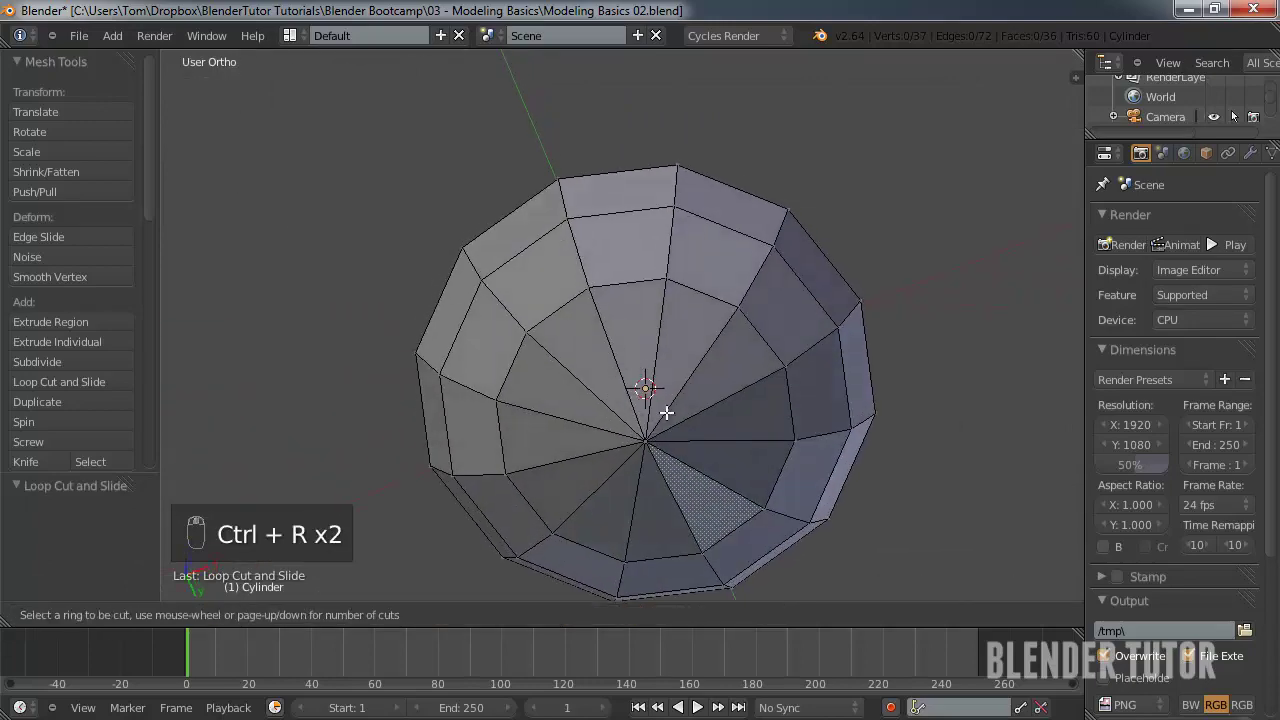
scroll(666, 442, down, 1)
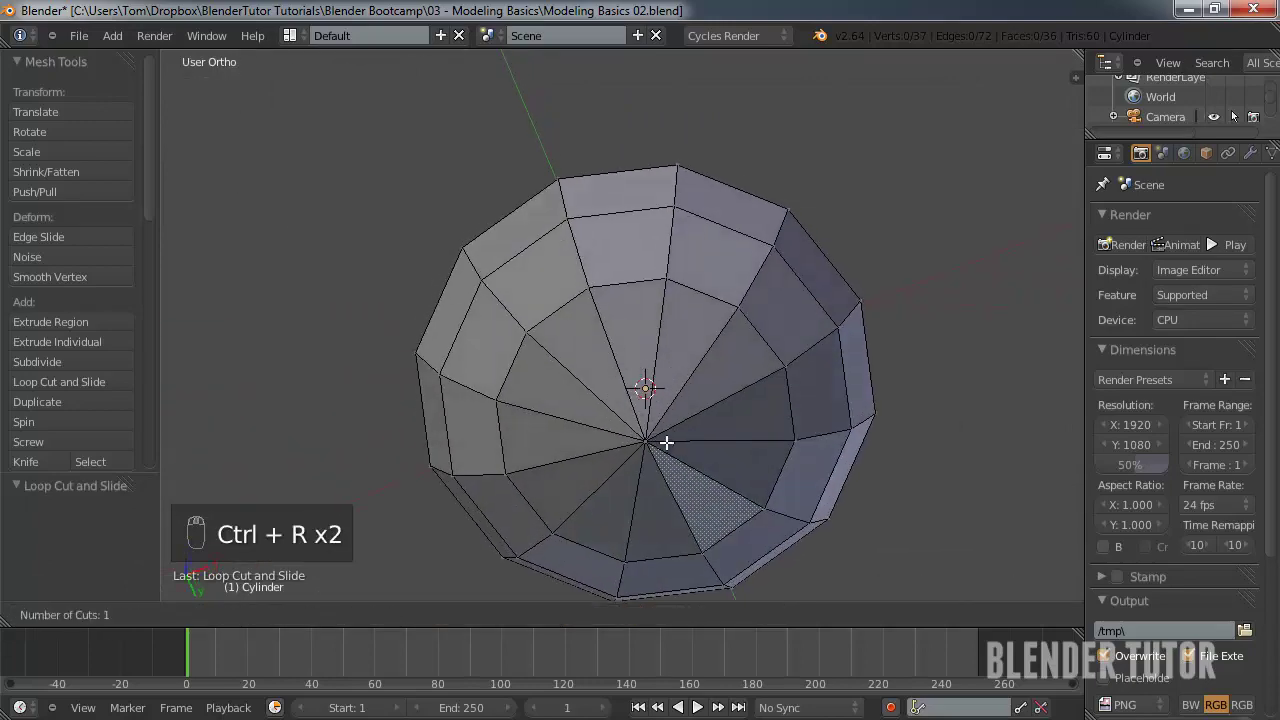
right_click(706, 342)
- Raise the base's centre vertex by about 0.023 along Z, and delete that vertex with its triangular faces
key(KP_1)
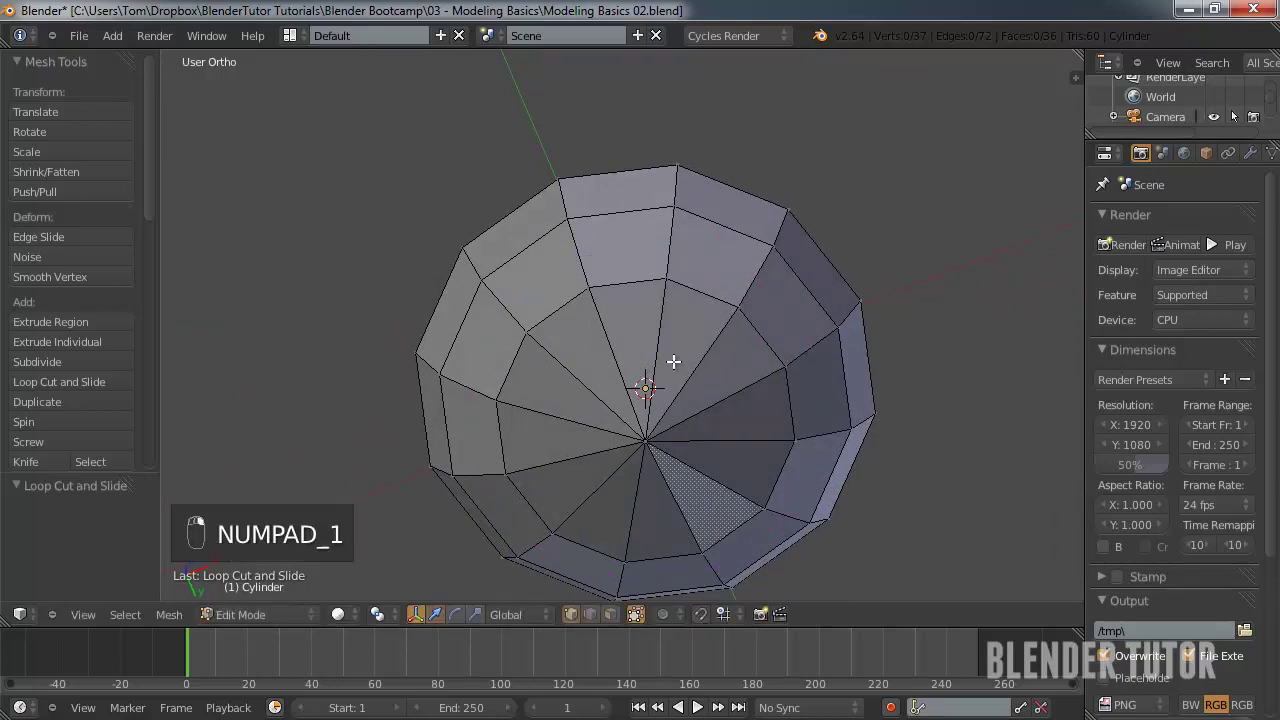
right_drag(608, 472, 646, 491)
middle_drag(646, 491, 633, 385)
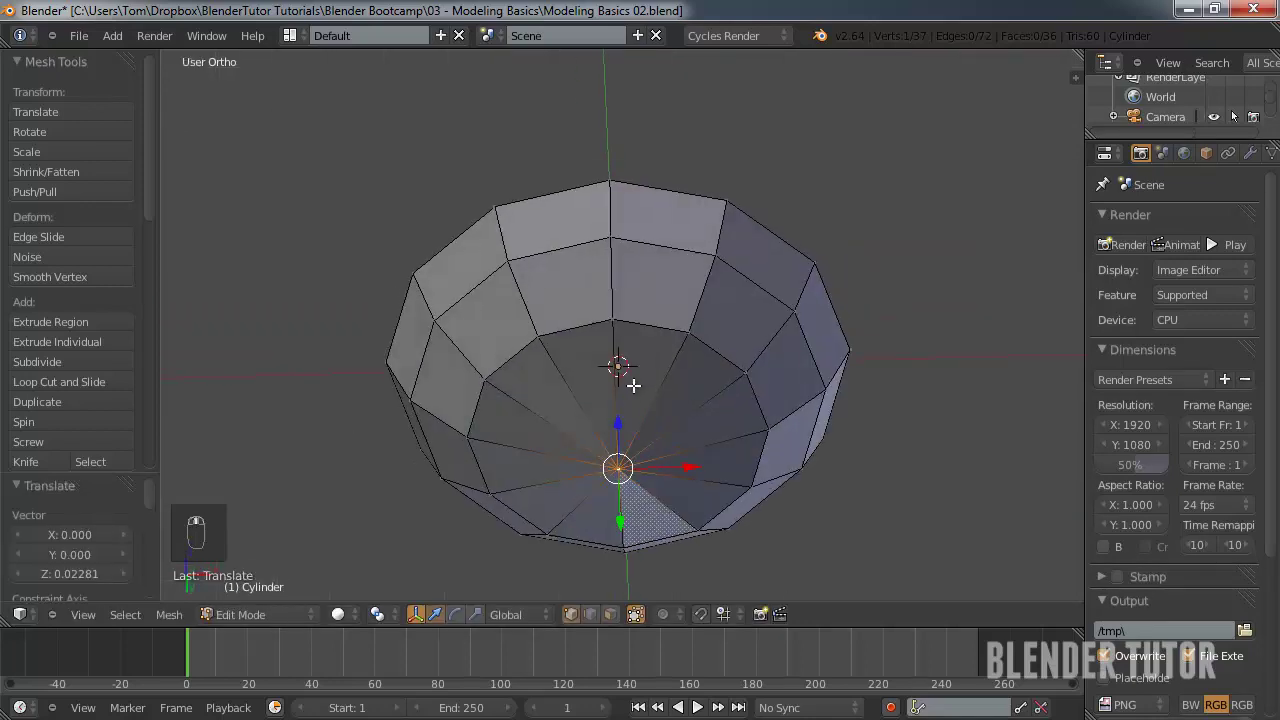
key(x)
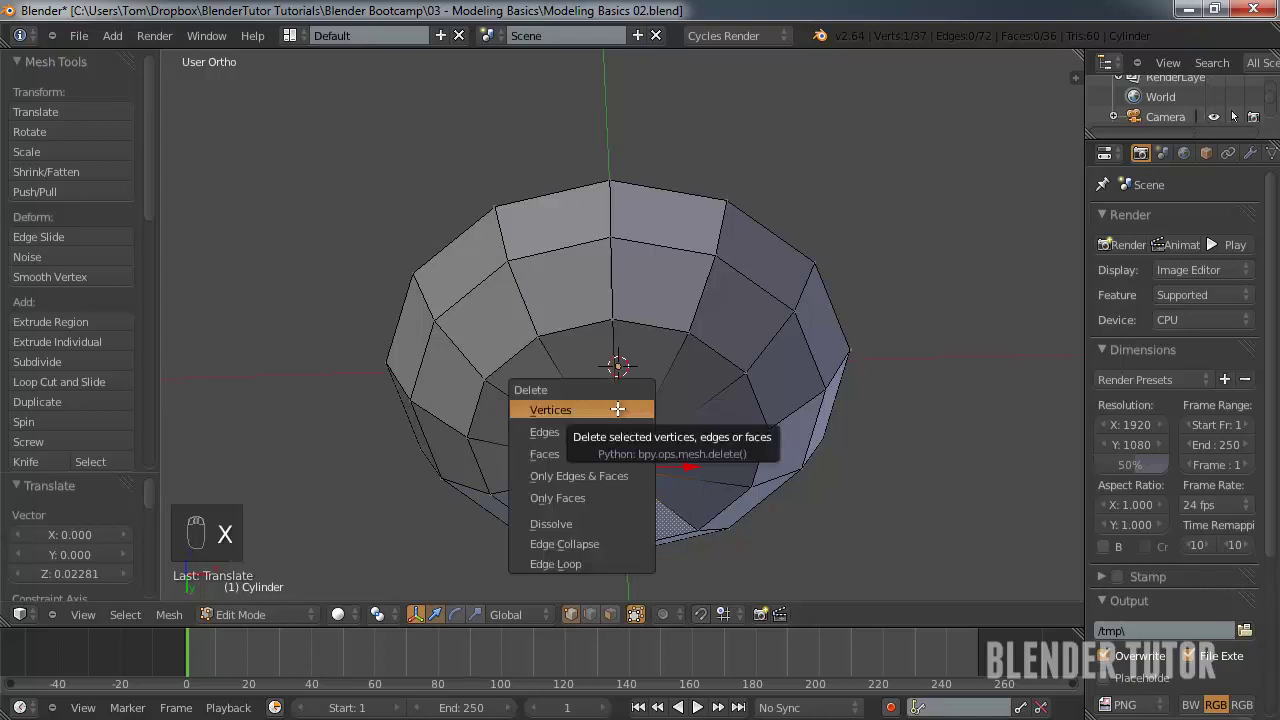
click(618, 409)
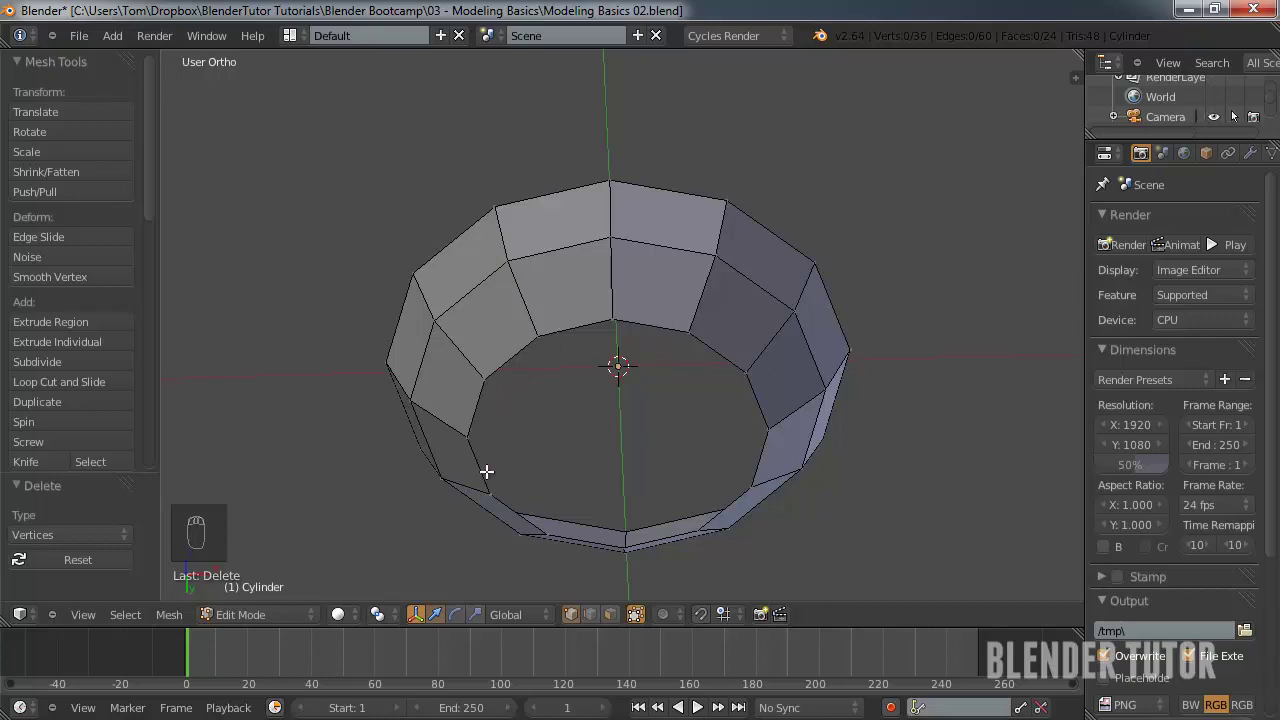
- Select the bowl's bottom, middle and top horizontal edge loops one after another, and a vertical edge loop on its side
middle_drag(703, 446, 646, 403)
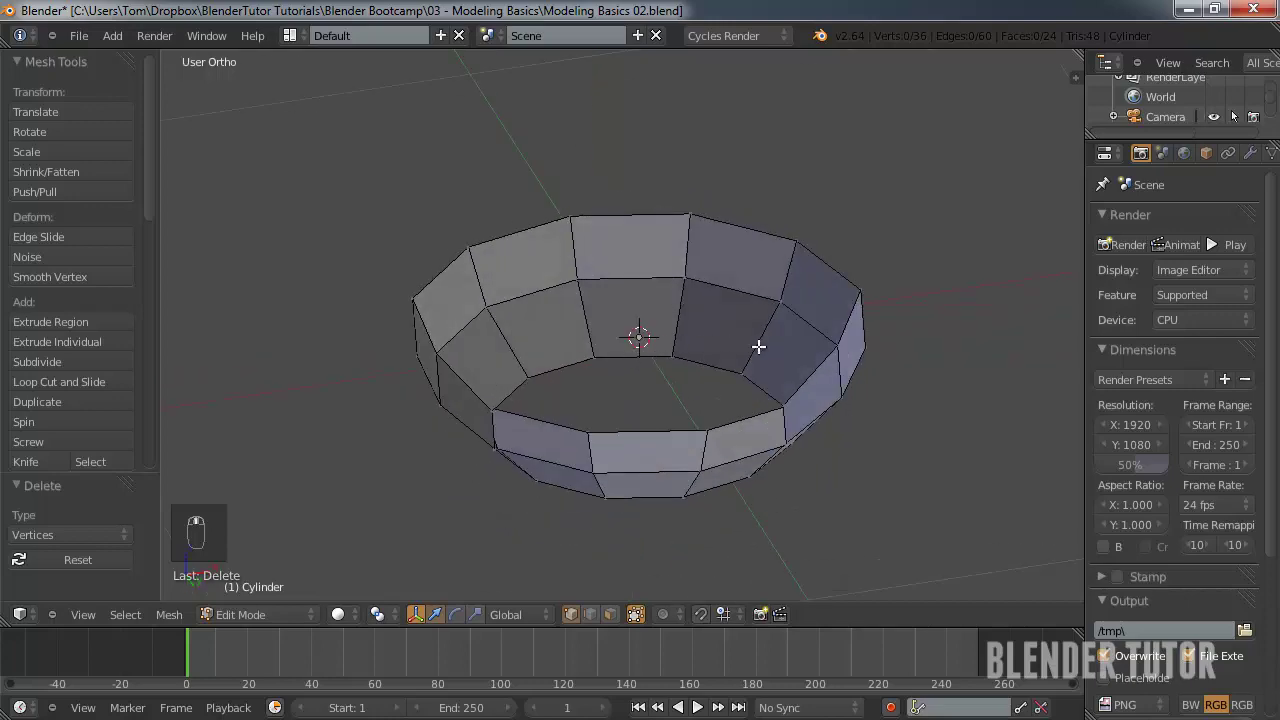
middle_drag(674, 360, 650, 413)
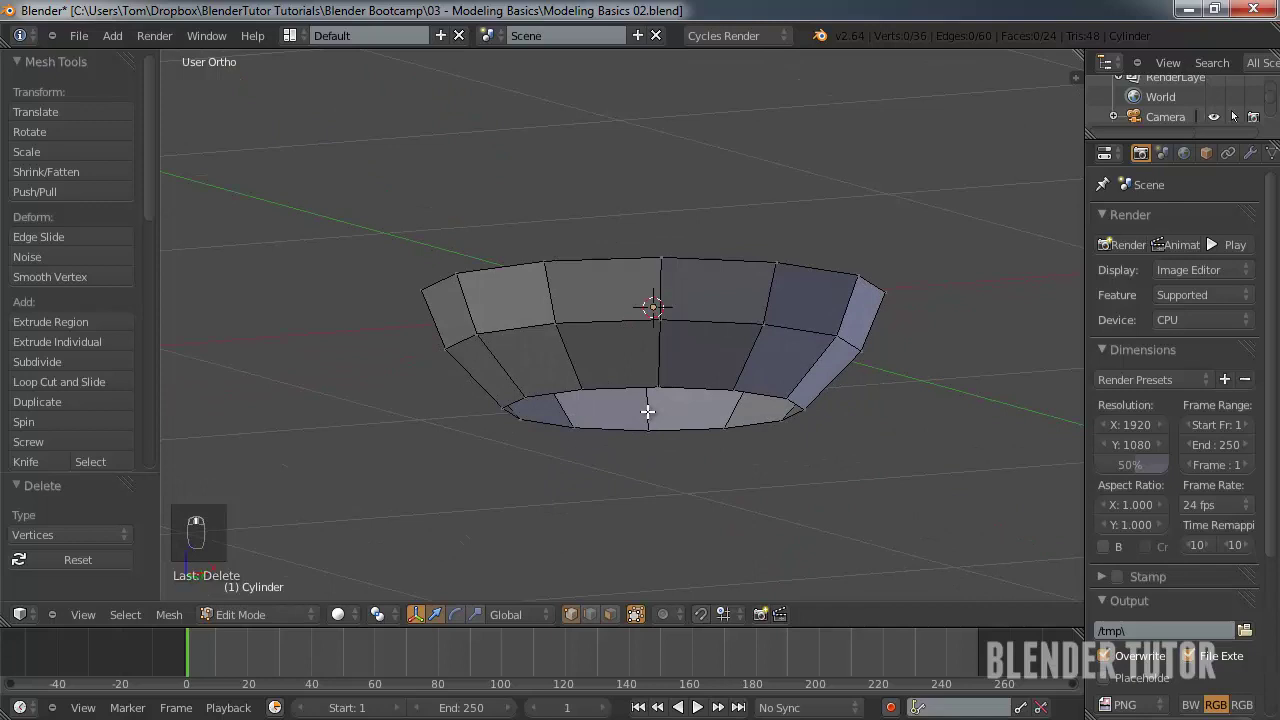
alt+right_click(699, 385)
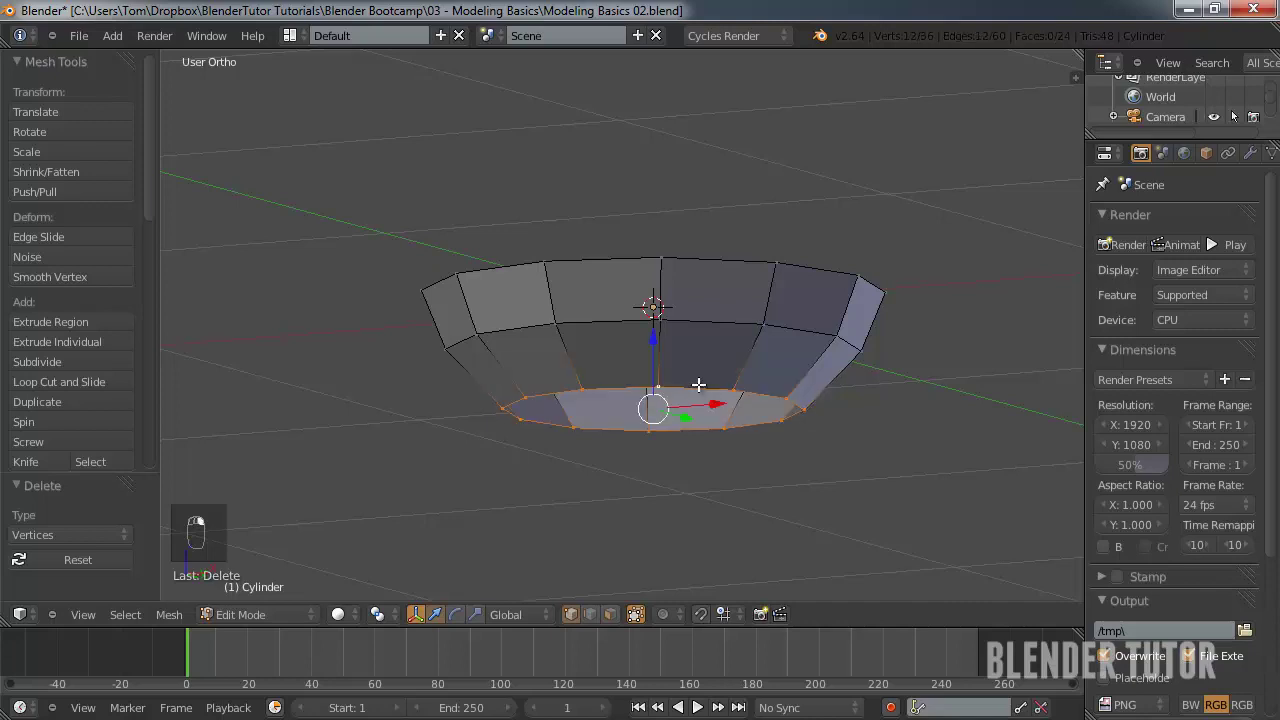
alt+right_click(709, 330)
alt+right_click(716, 266)
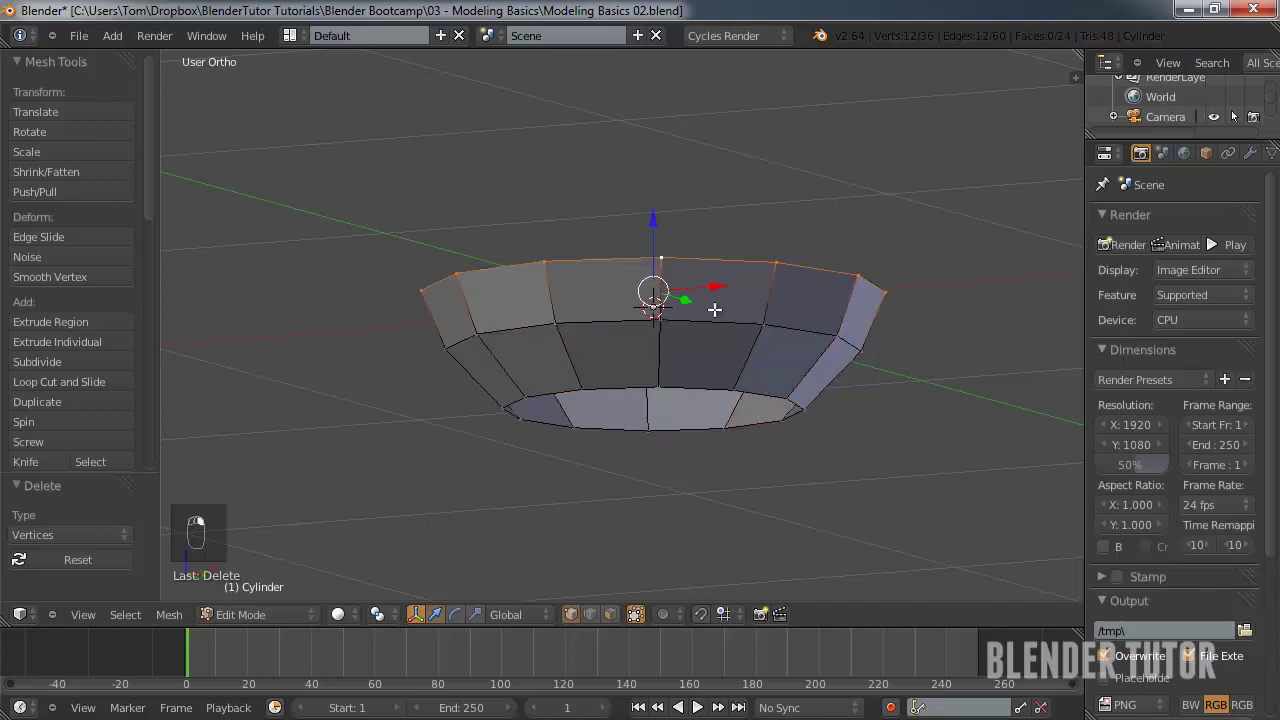
alt+right_click(712, 334)
alt+right_click(703, 390)
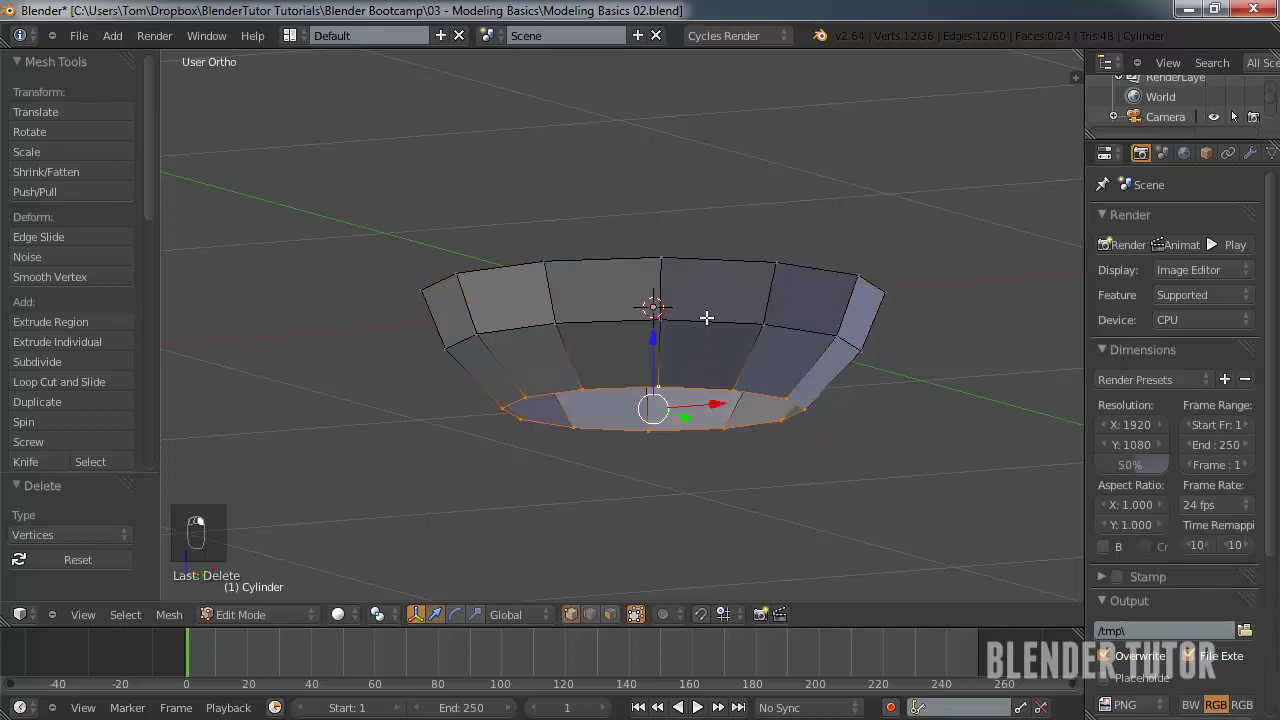
alt+right_click(663, 354)
middle_drag(755, 362, 723, 346)
alt+right_click(740, 352)
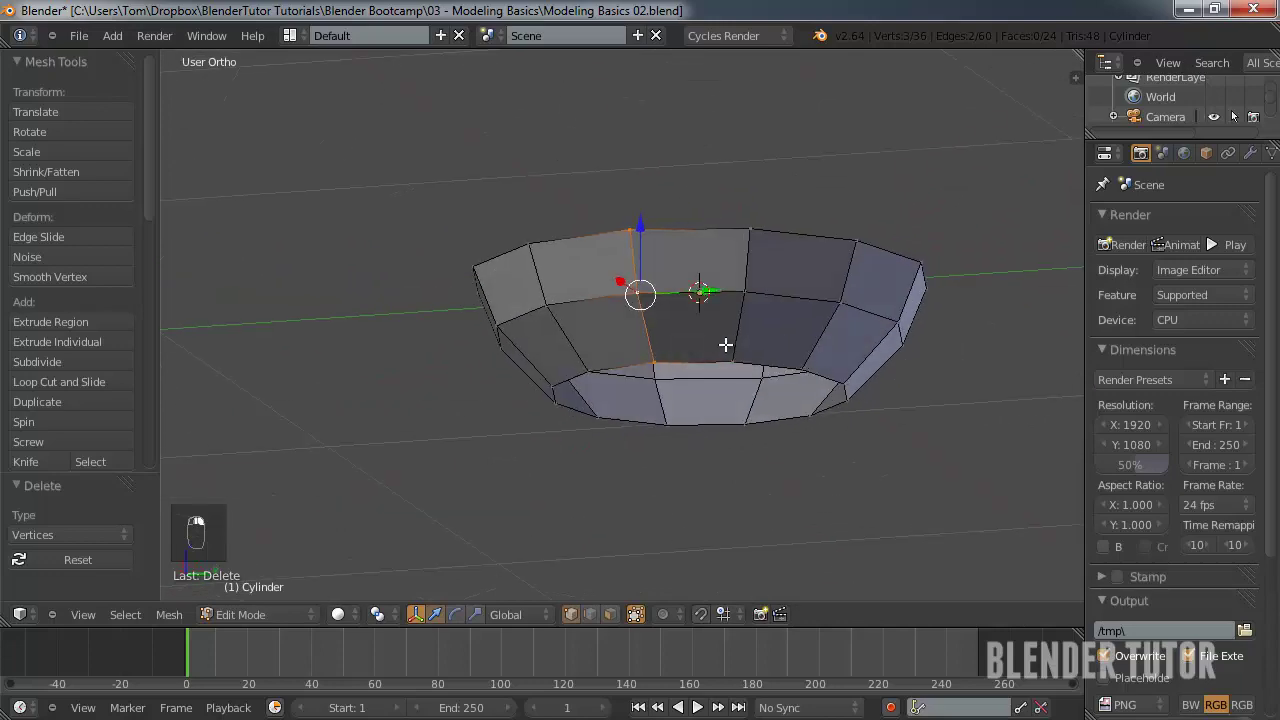
- Select the edge loop around the bowl's open bottom and fill it with a single face
alt+right_click(725, 345)
alt+right_click(773, 357)
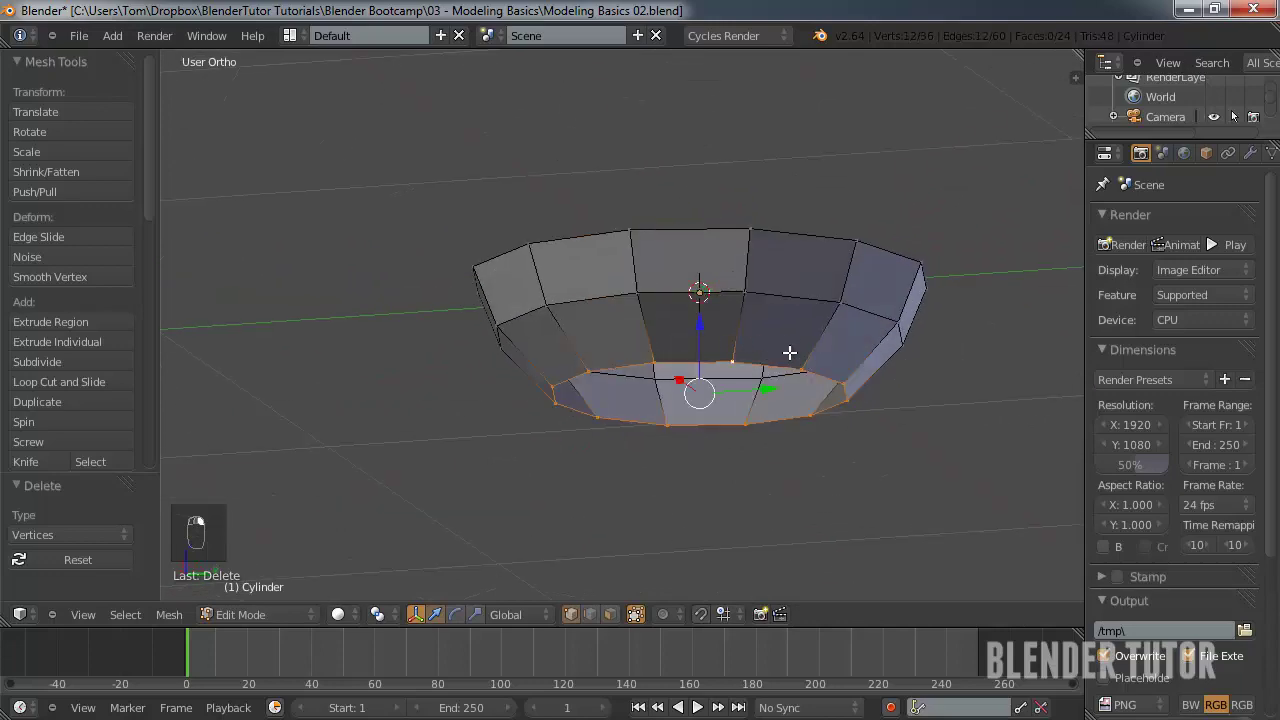
key(f)
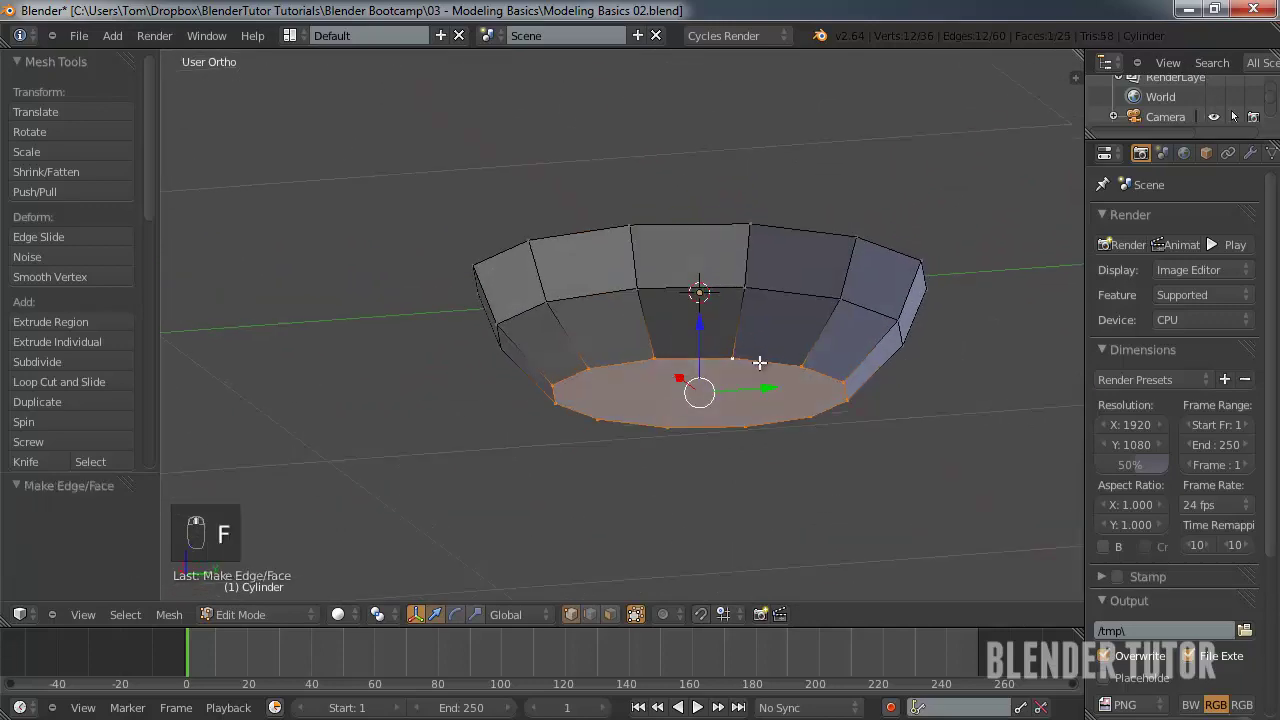
middle_drag(789, 354, 711, 234)
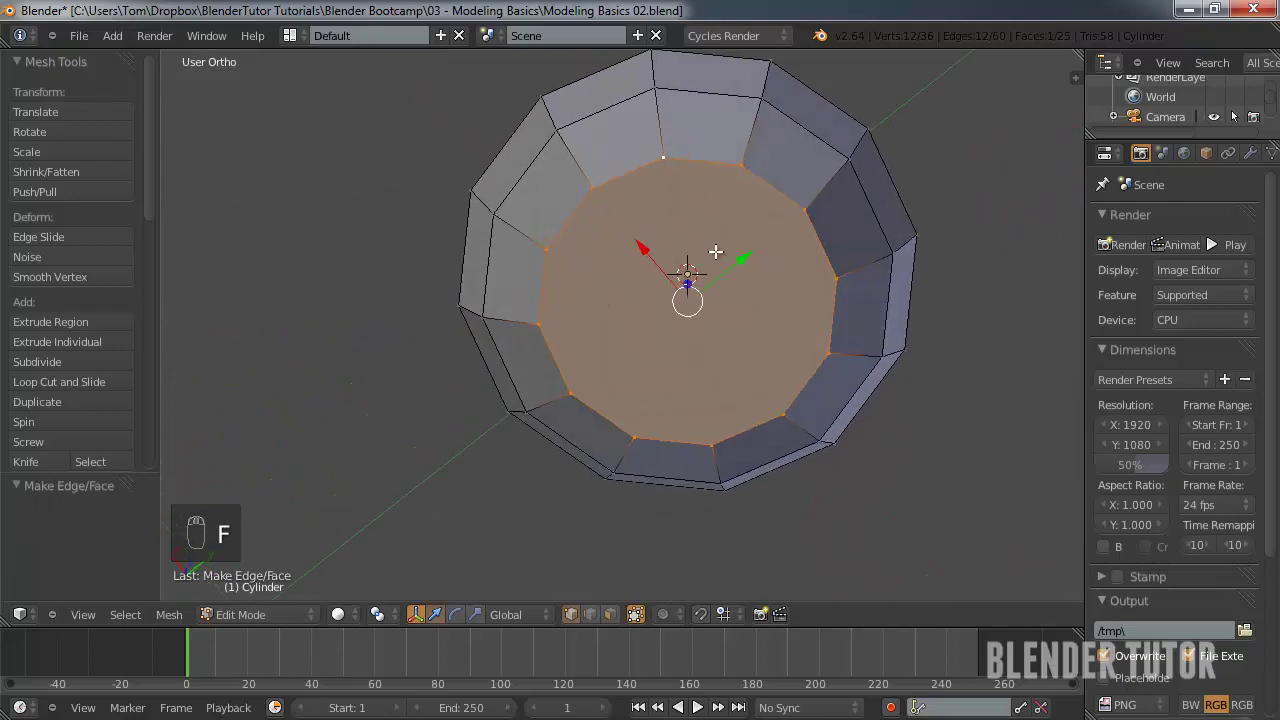
middle_drag(741, 289, 658, 437)
middle_drag(723, 411, 693, 299)
middle_drag(664, 254, 729, 300)
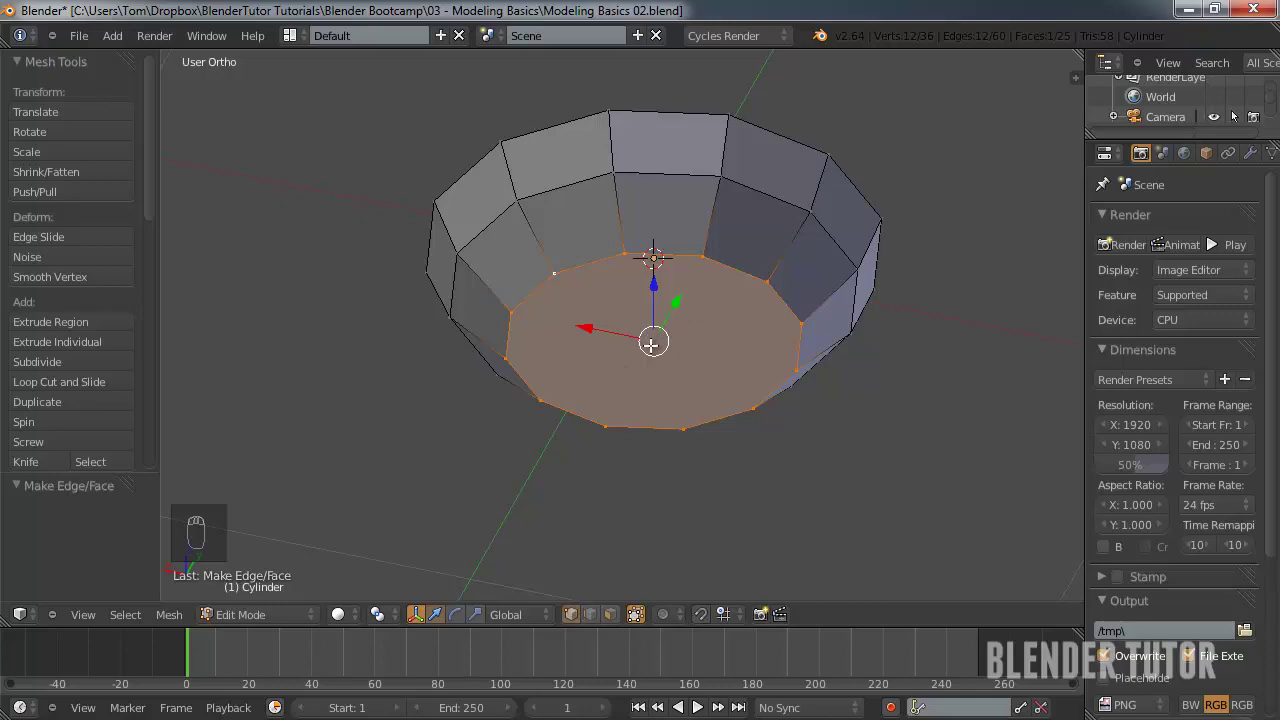
middle_drag(651, 344, 600, 435)
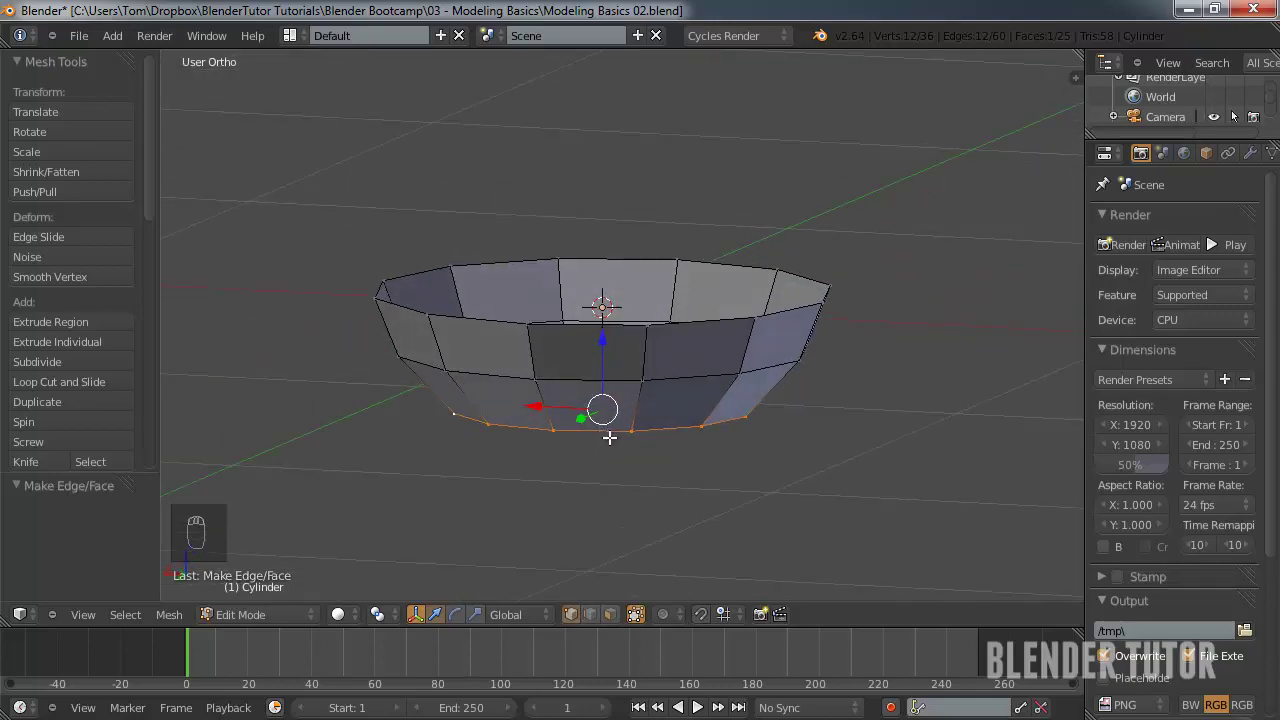
- In front orthographic view, extrude the bowl's top edge loop upward and scale the new rim by about 1.069
key(KP_1)
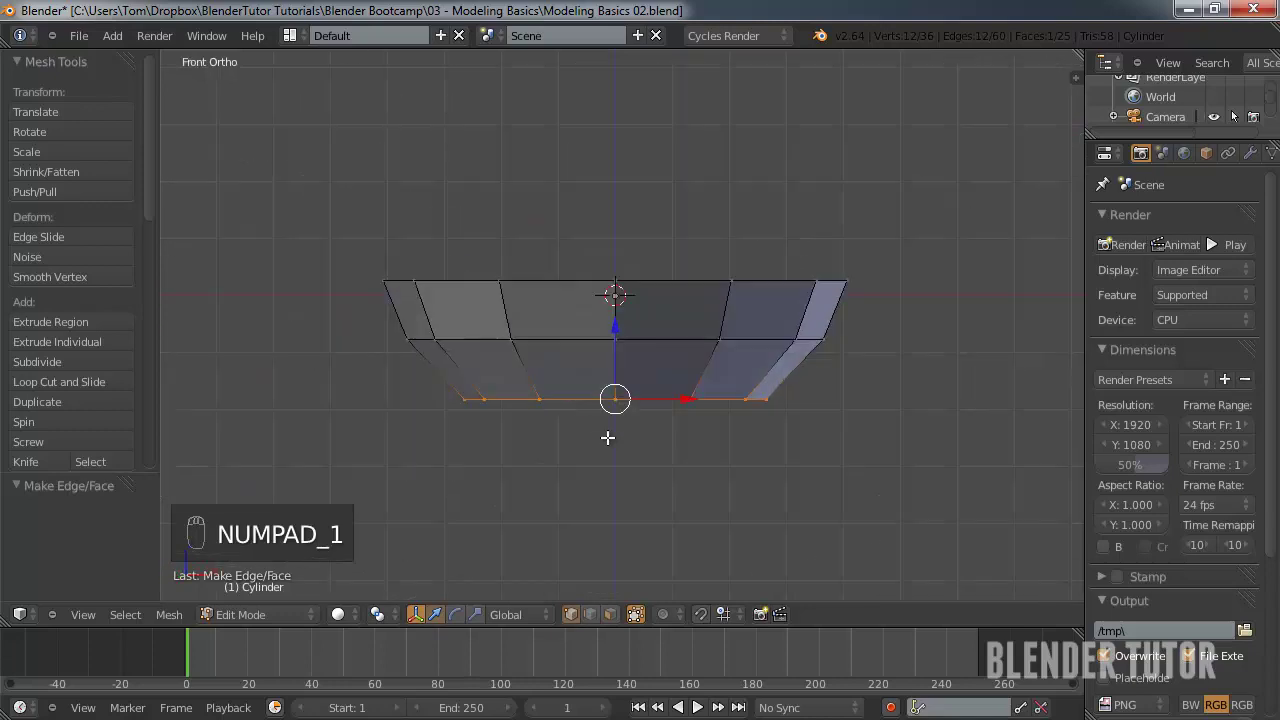
alt+right_click(667, 283)
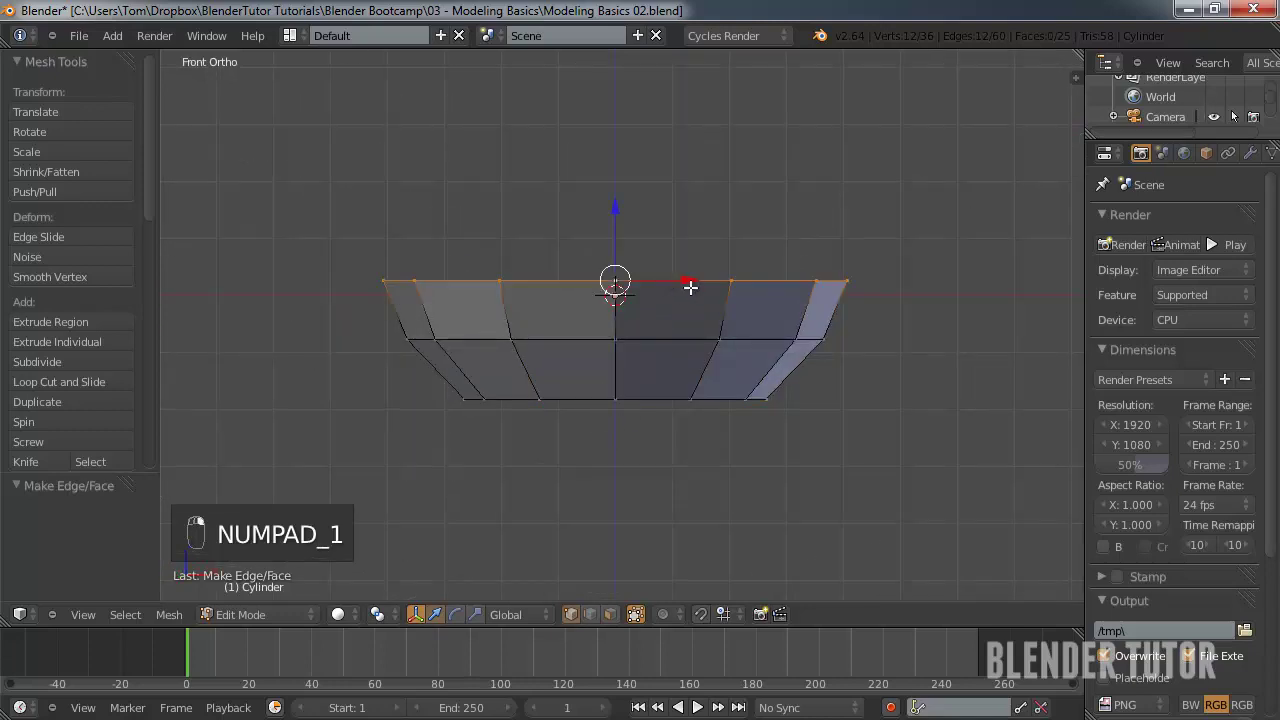
scroll(690, 288, down, 2)
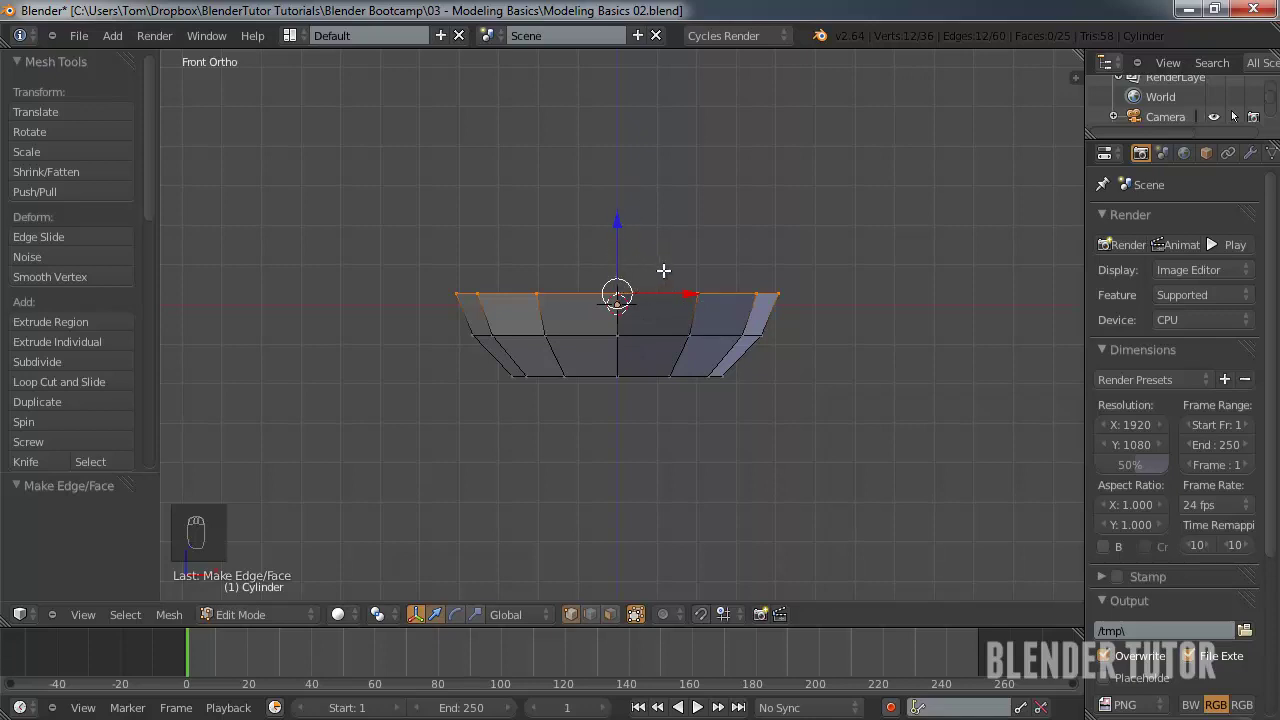
shift+middle_drag(674, 280, 642, 372)
scroll(655, 387, down, 3)
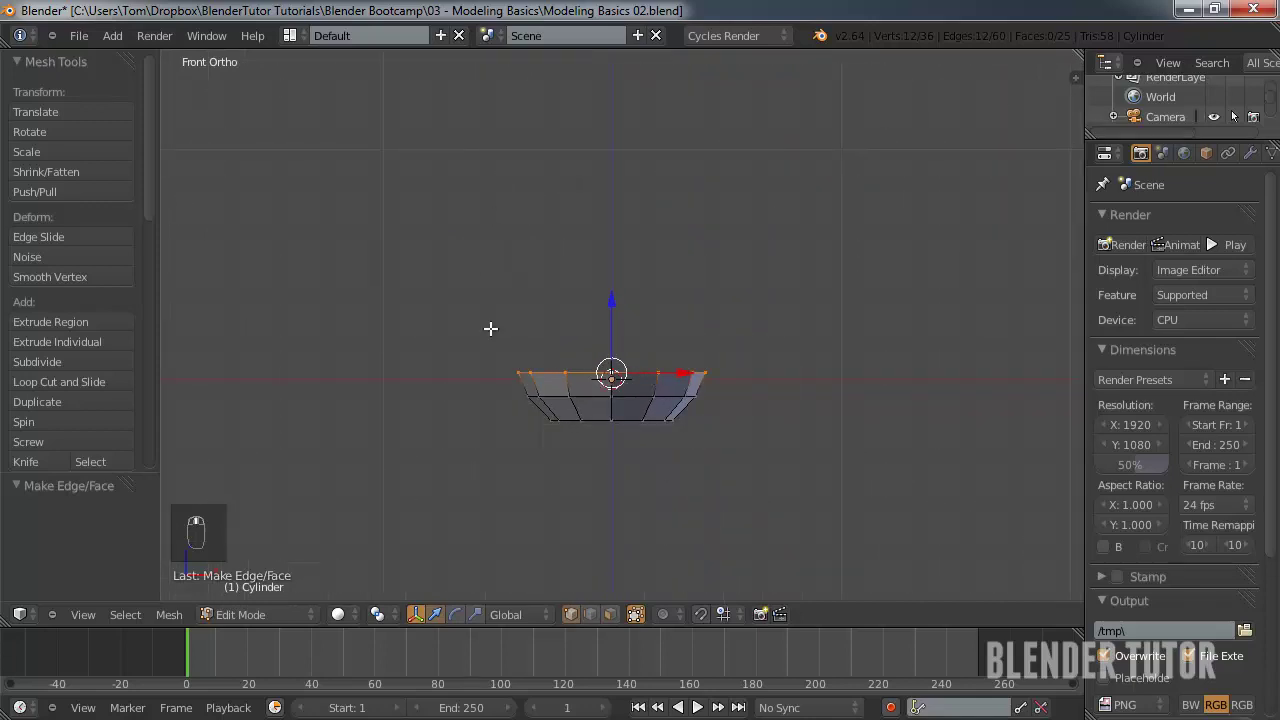
scroll(718, 300, up, 3)
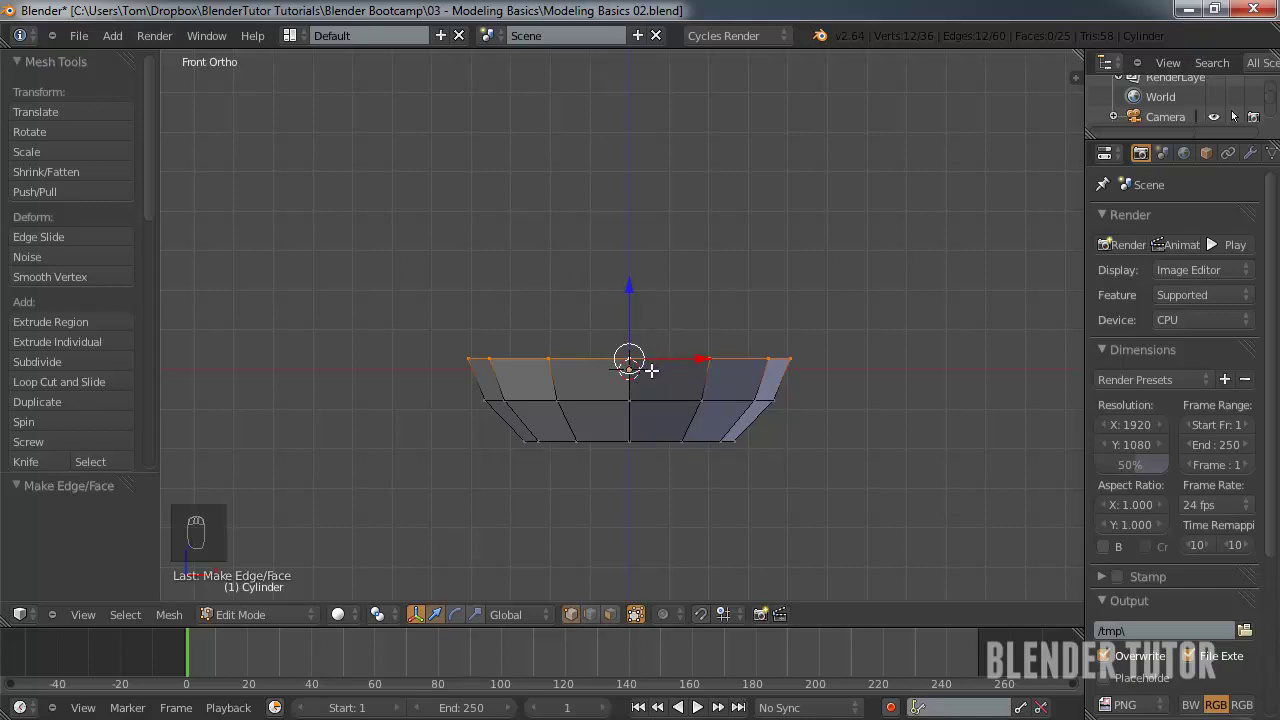
key(e)
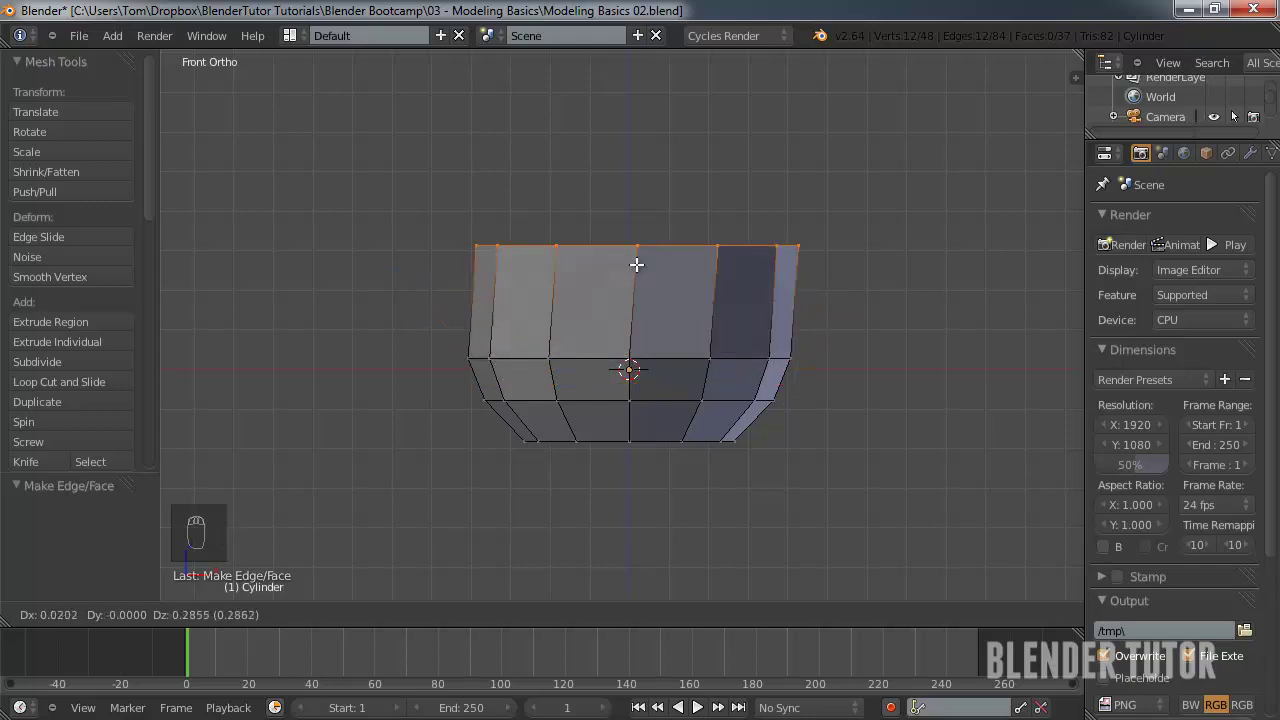
click(655, 320)
key(s)
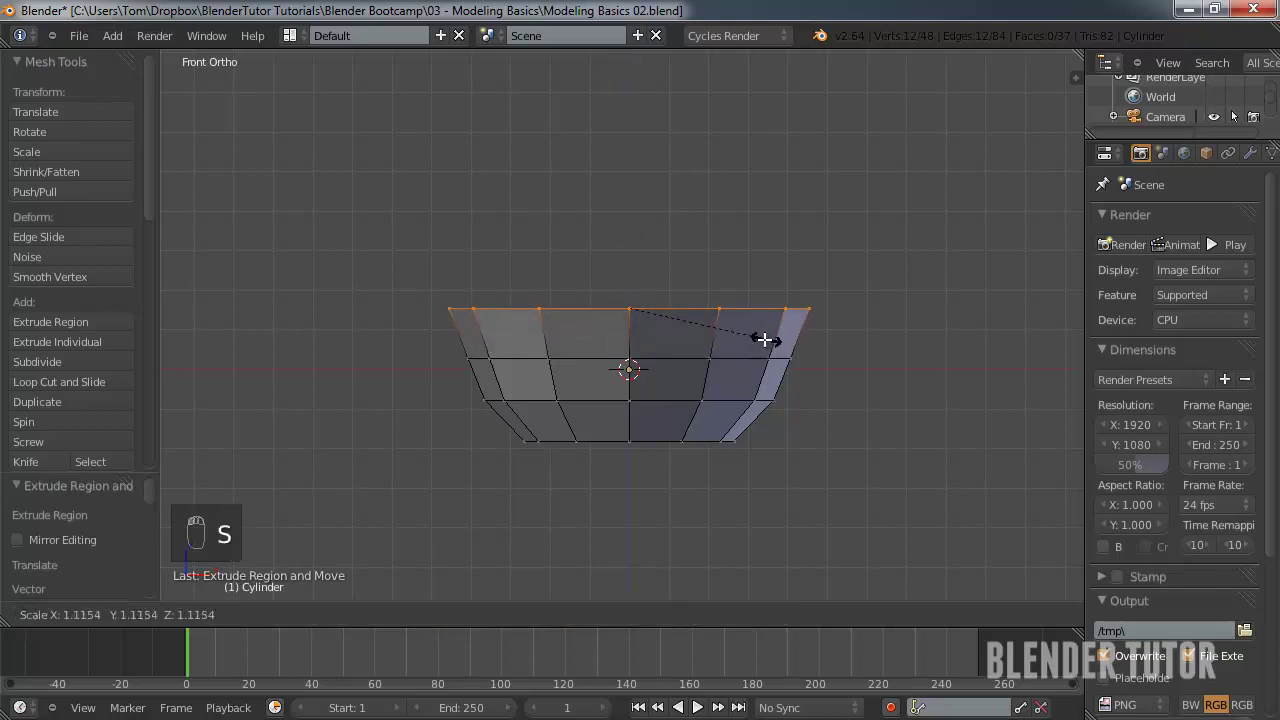
click(760, 339)
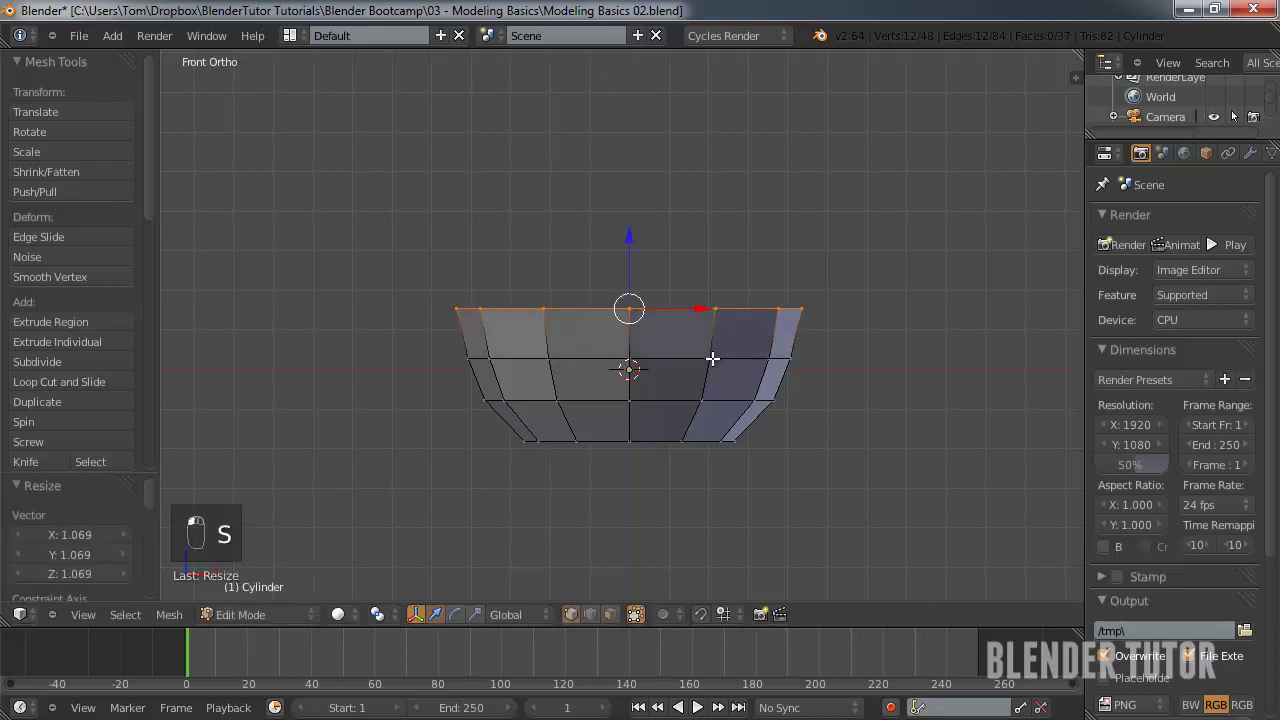
- Extrude the bowl's rim a short distance straight up along Z, keeping its width
key(e)
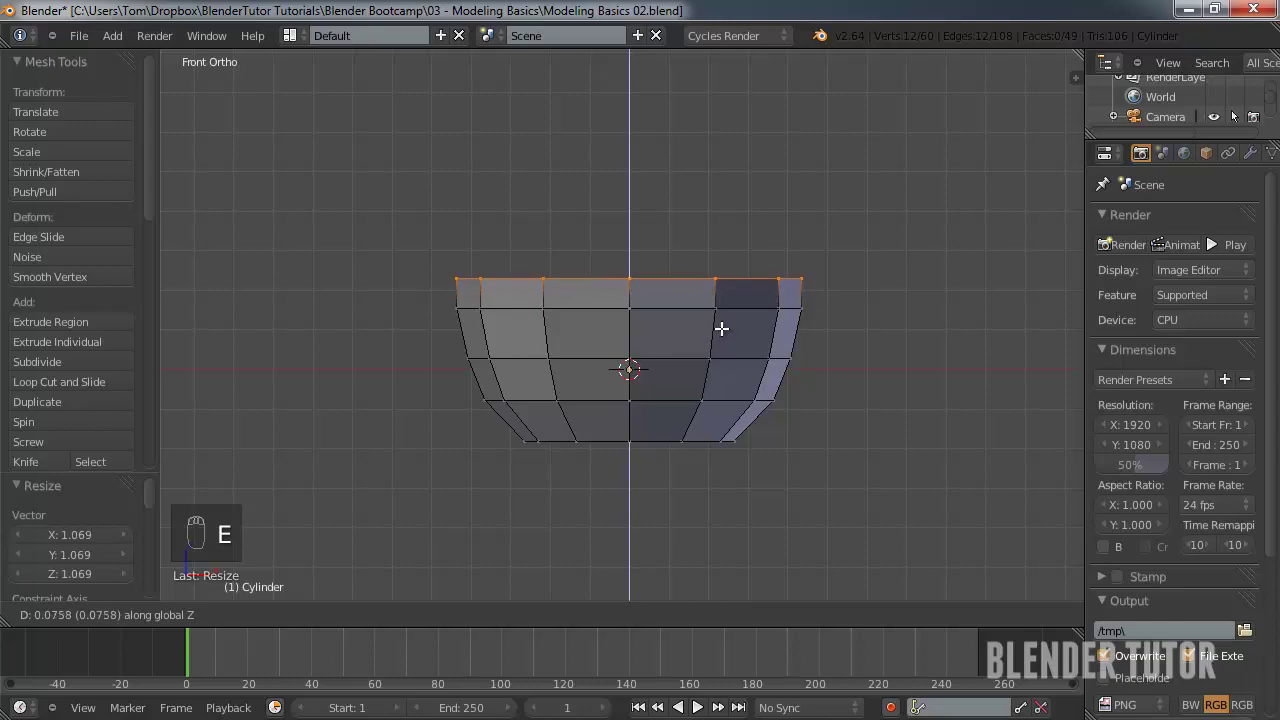
click(728, 333)
key(s)
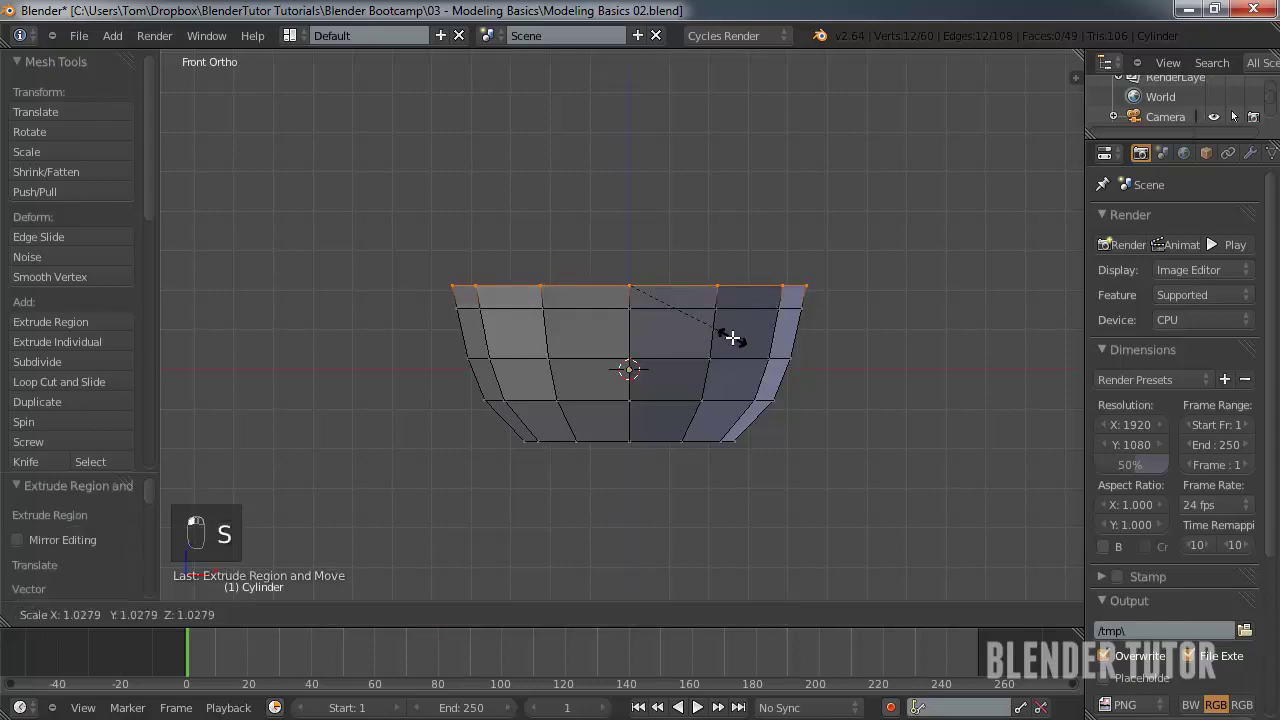
right_click(729, 337)
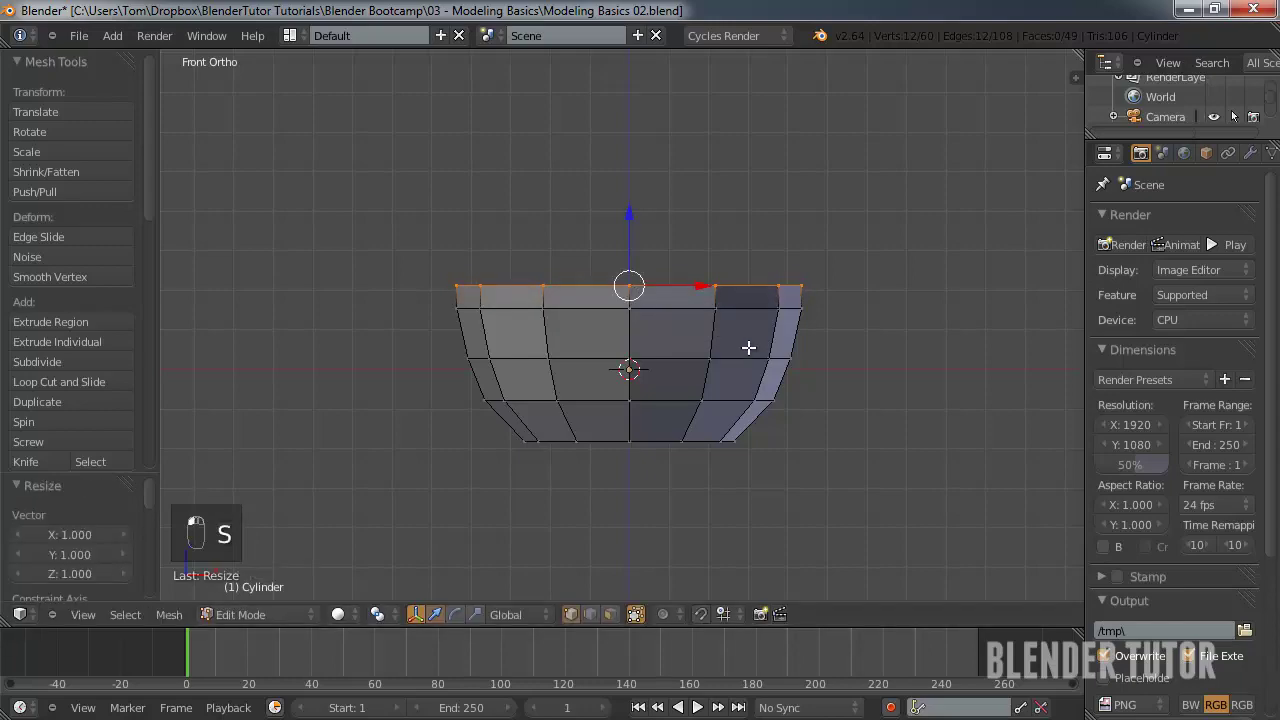
middle_drag(748, 347, 706, 460)
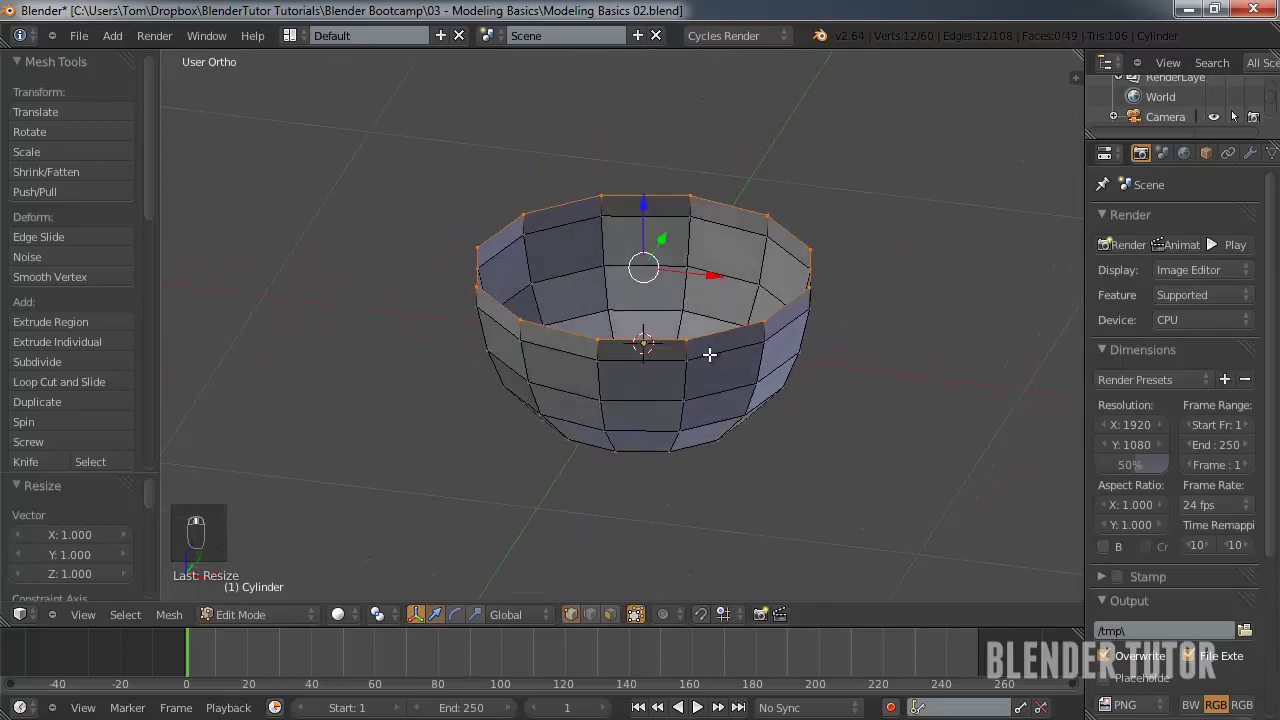
key(KP_1)
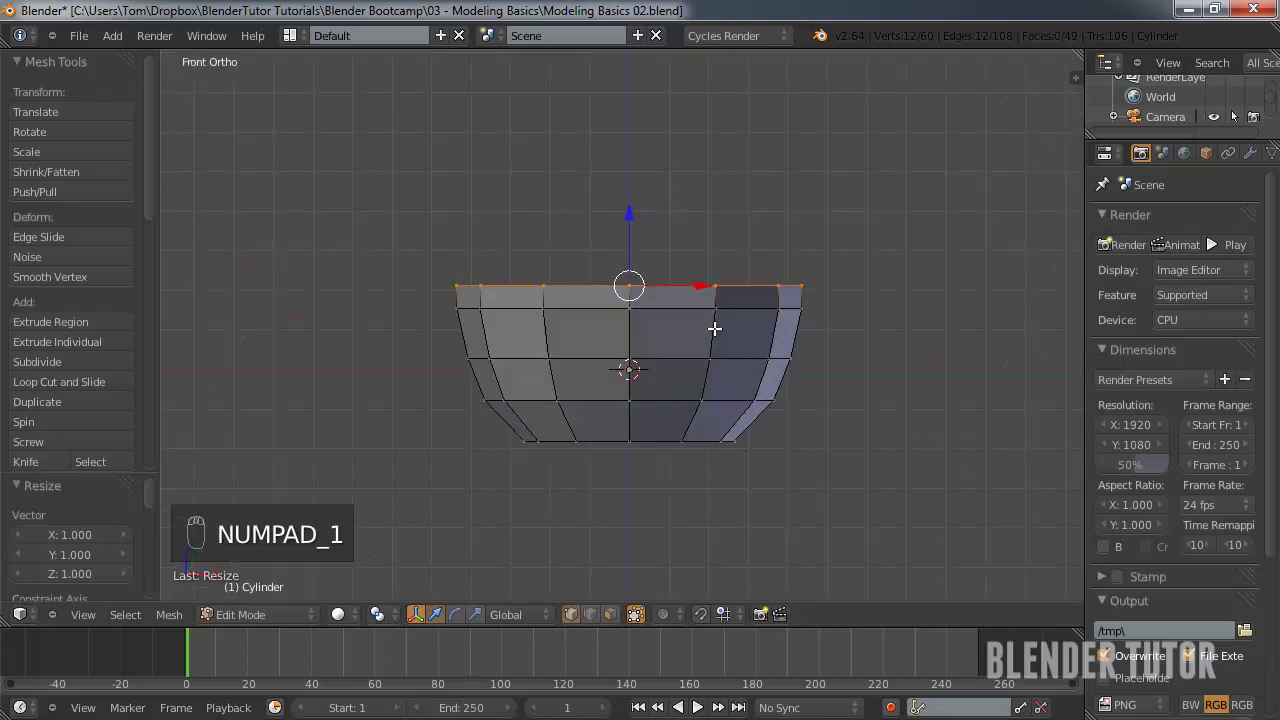
- Extrude the rim inward, scaling the new edge loop to about 0.93 to give the bowl's wall thickness
key(Tab)
middle_drag(712, 377, 628, 401)
key(Tab)
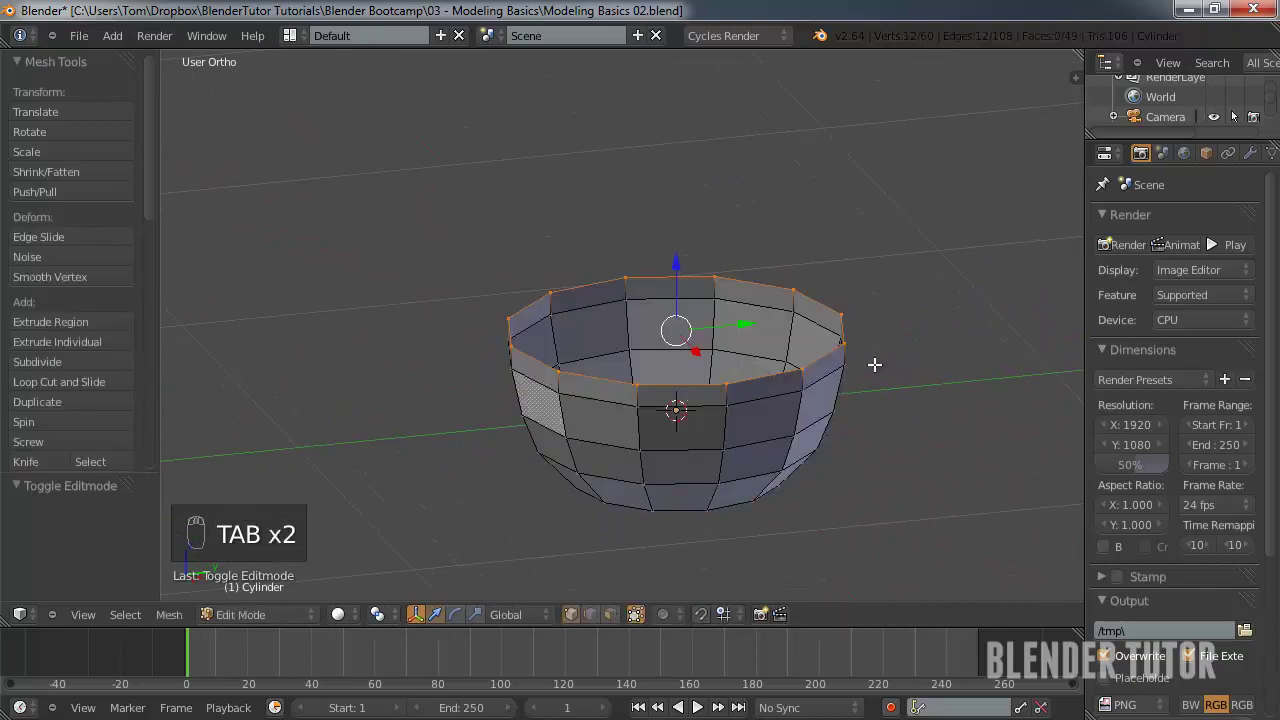
key(e)
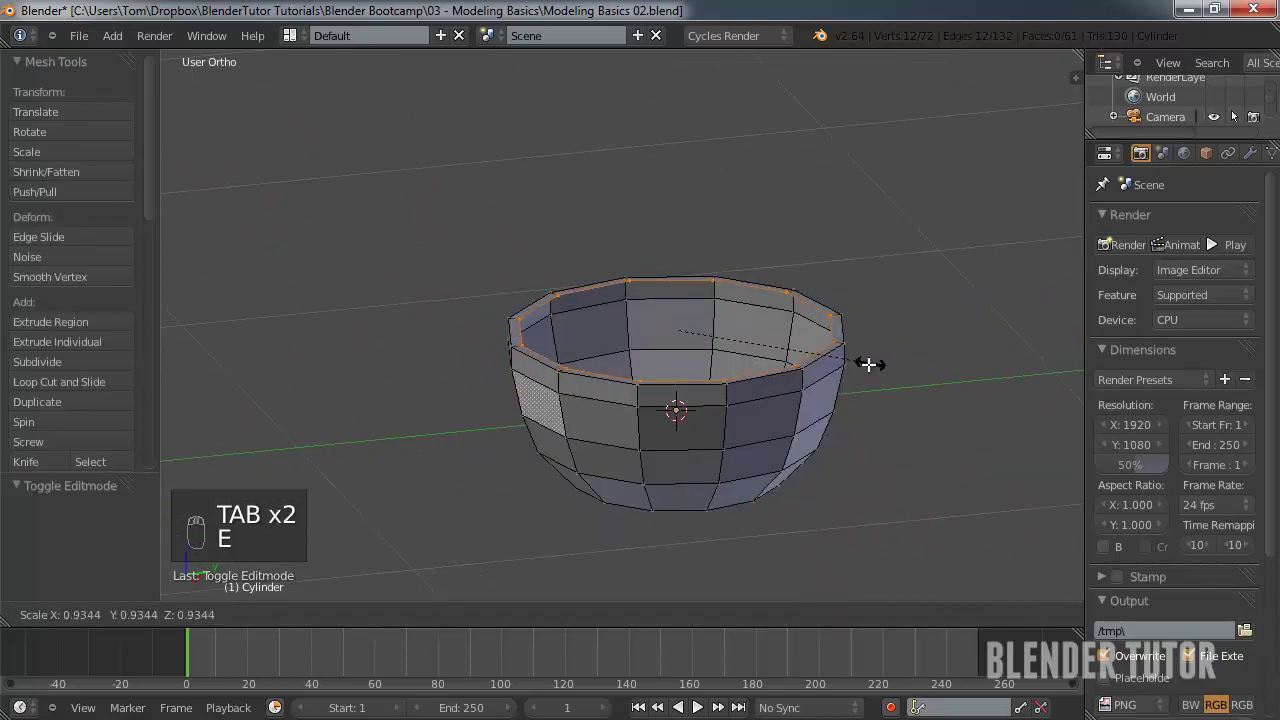
click(868, 365)
- In front wireframe view, extrude the inner rim down about 0.176 along Z and scale the new loop by 0.951
key(KP_1)
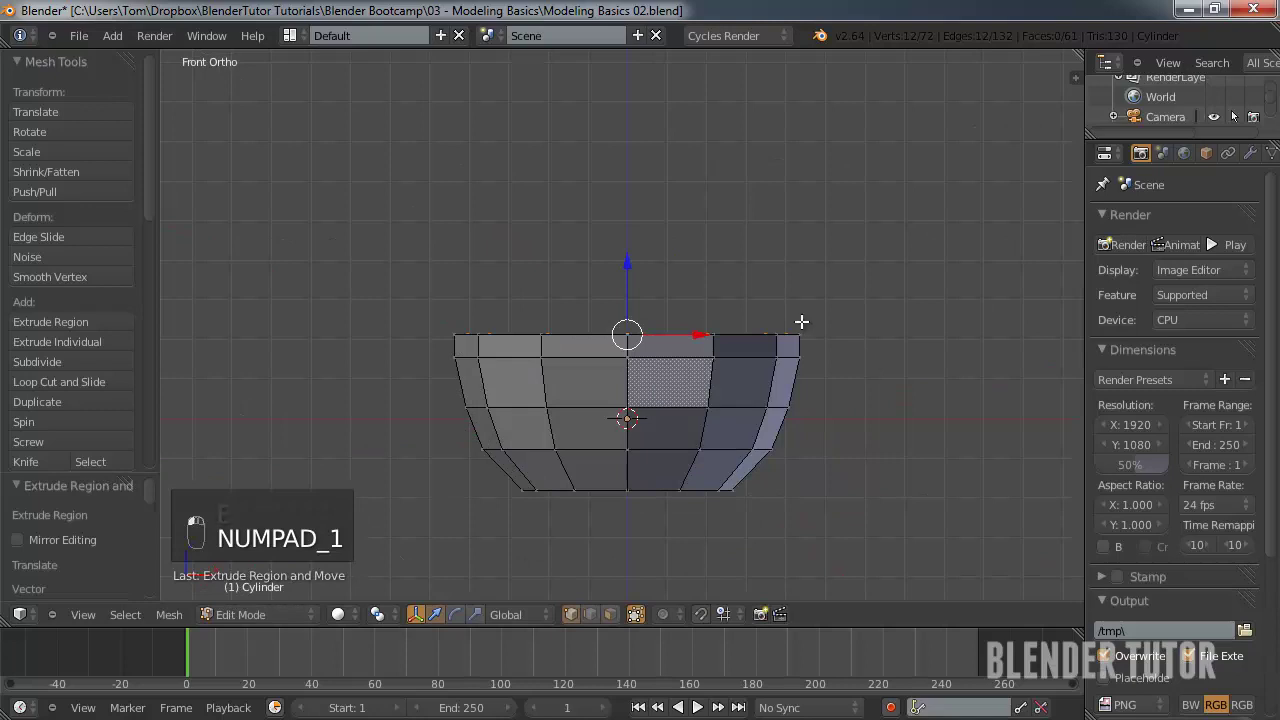
key(z)
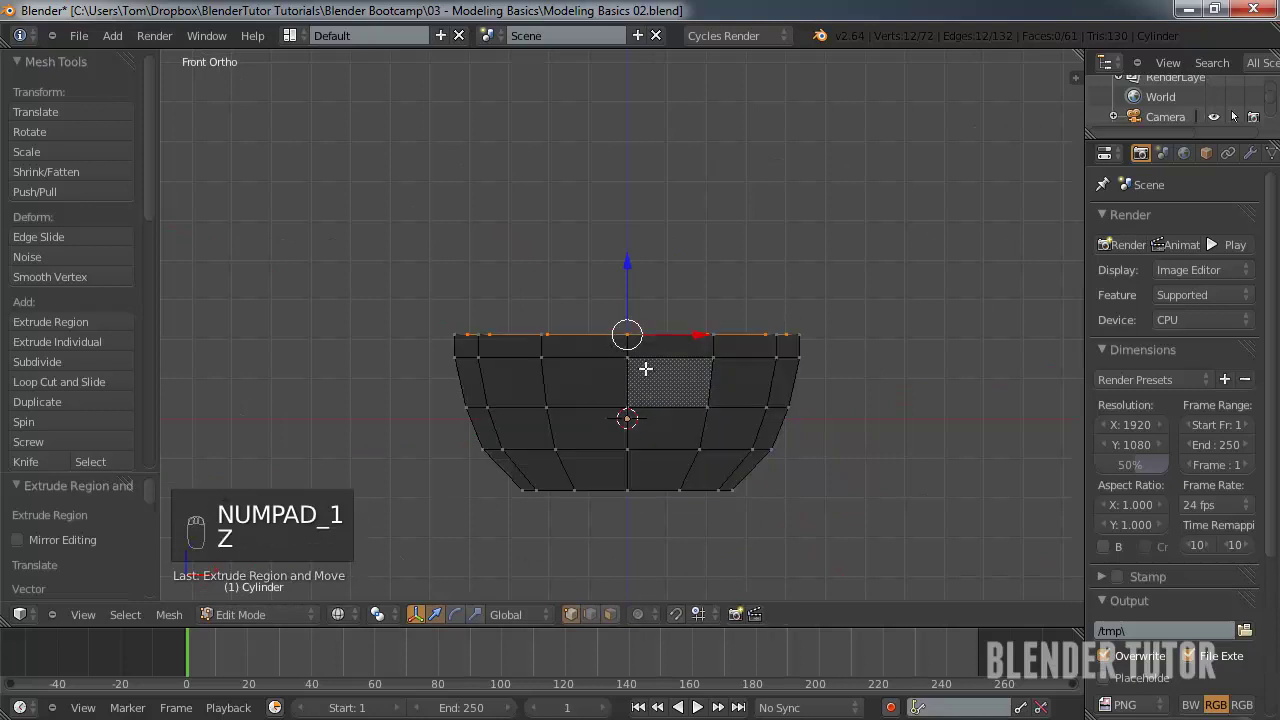
scroll(646, 431, up, 2)
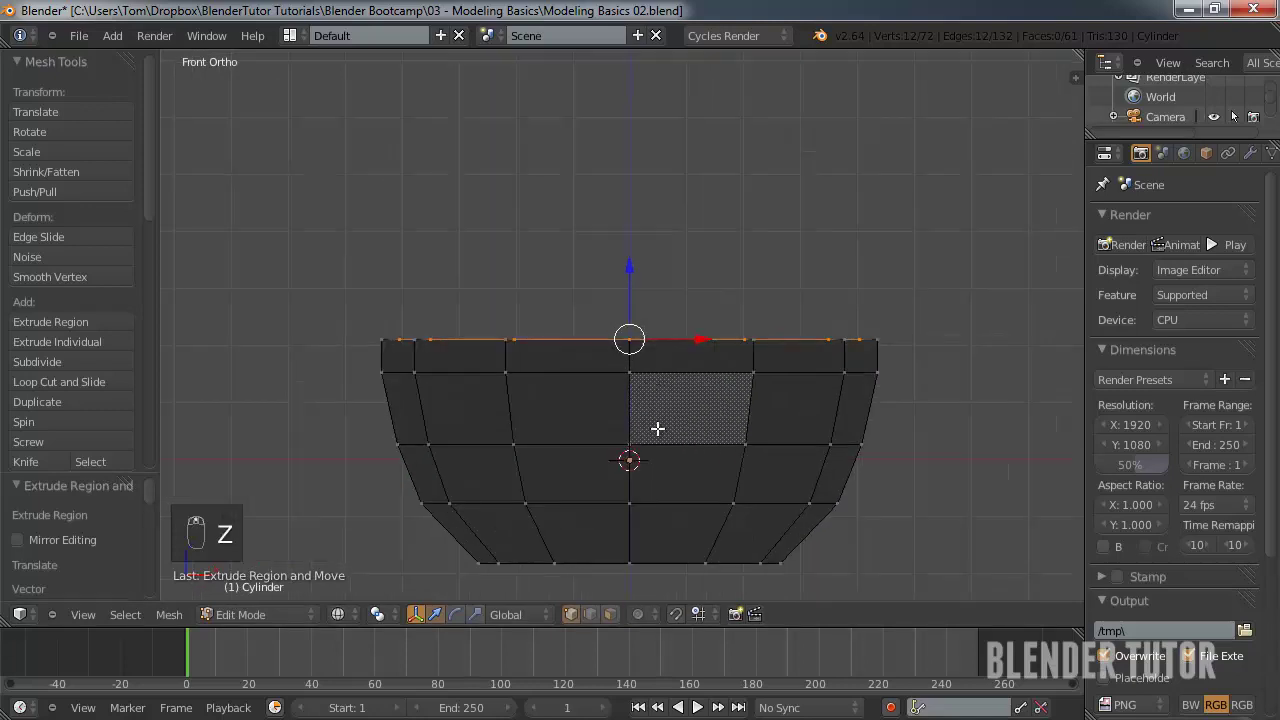
shift+middle_drag(657, 428, 620, 361)
key(e)
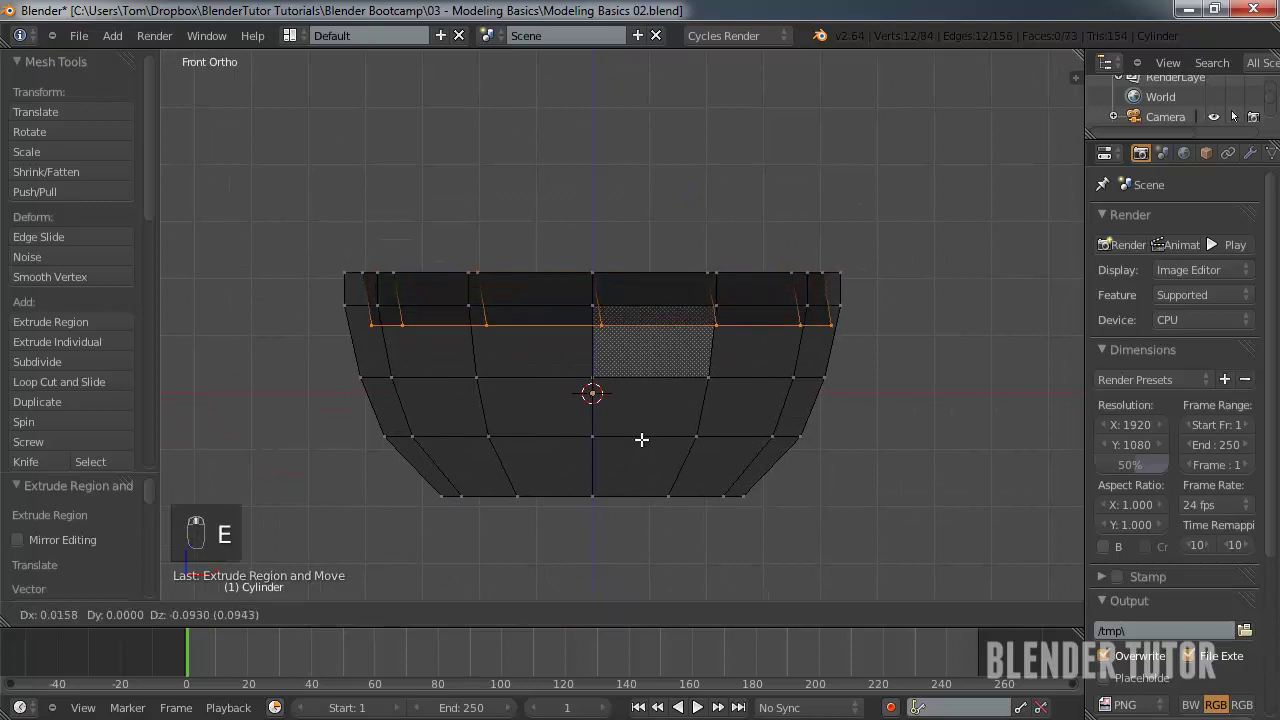
middle_click(636, 455)
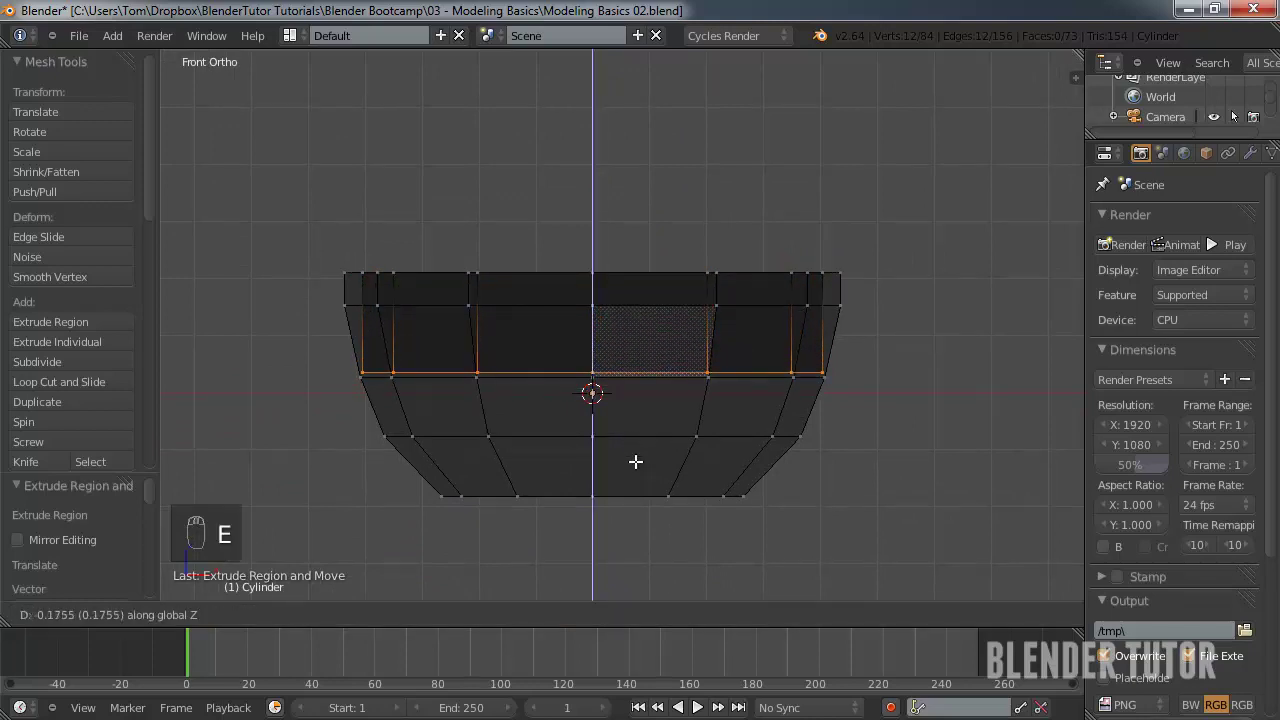
click(635, 461)
key(s)
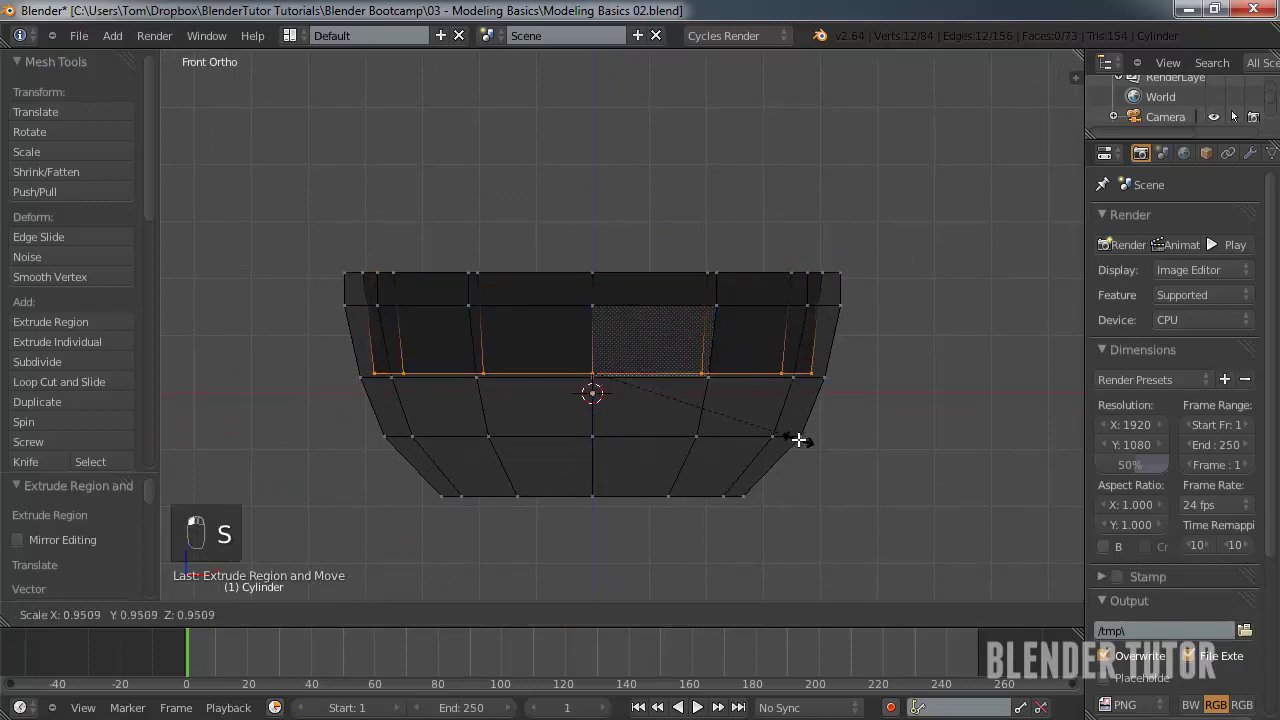
click(803, 440)
- Extrude the inner wall's lower loop down along Z to just above the base and scale it by 0.635
key(e)
middle_click(845, 420)
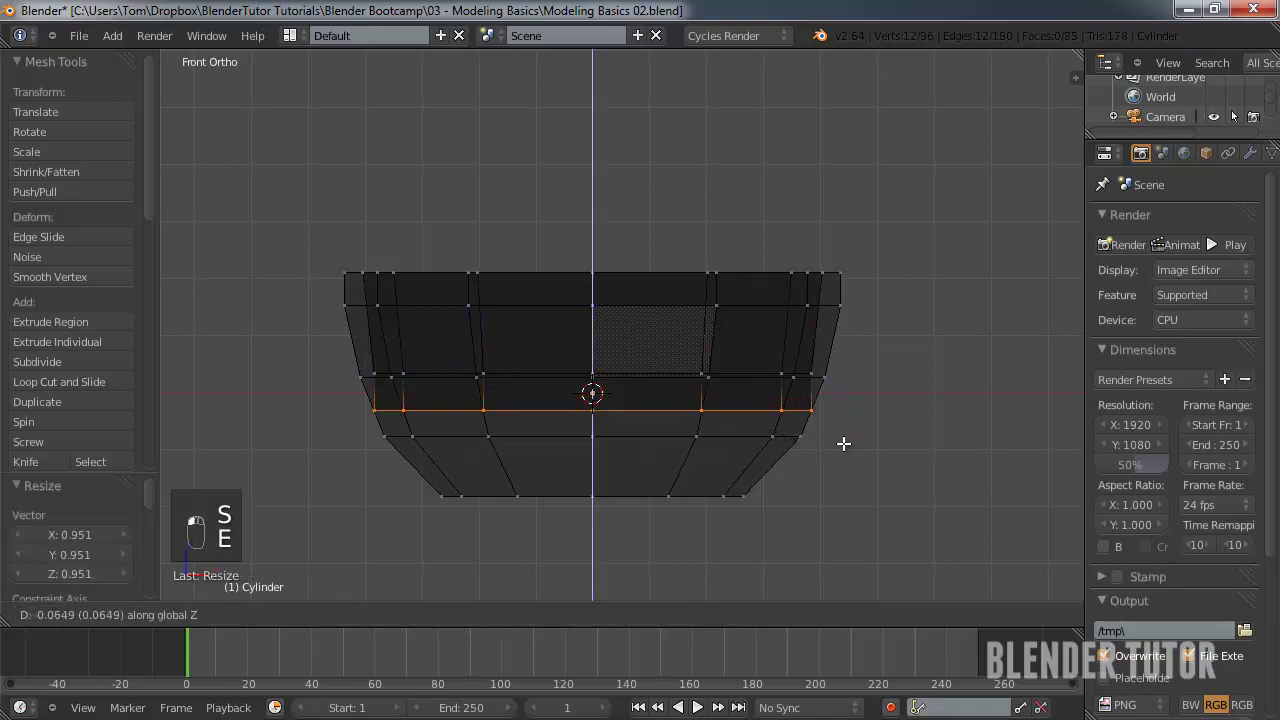
click(846, 509)
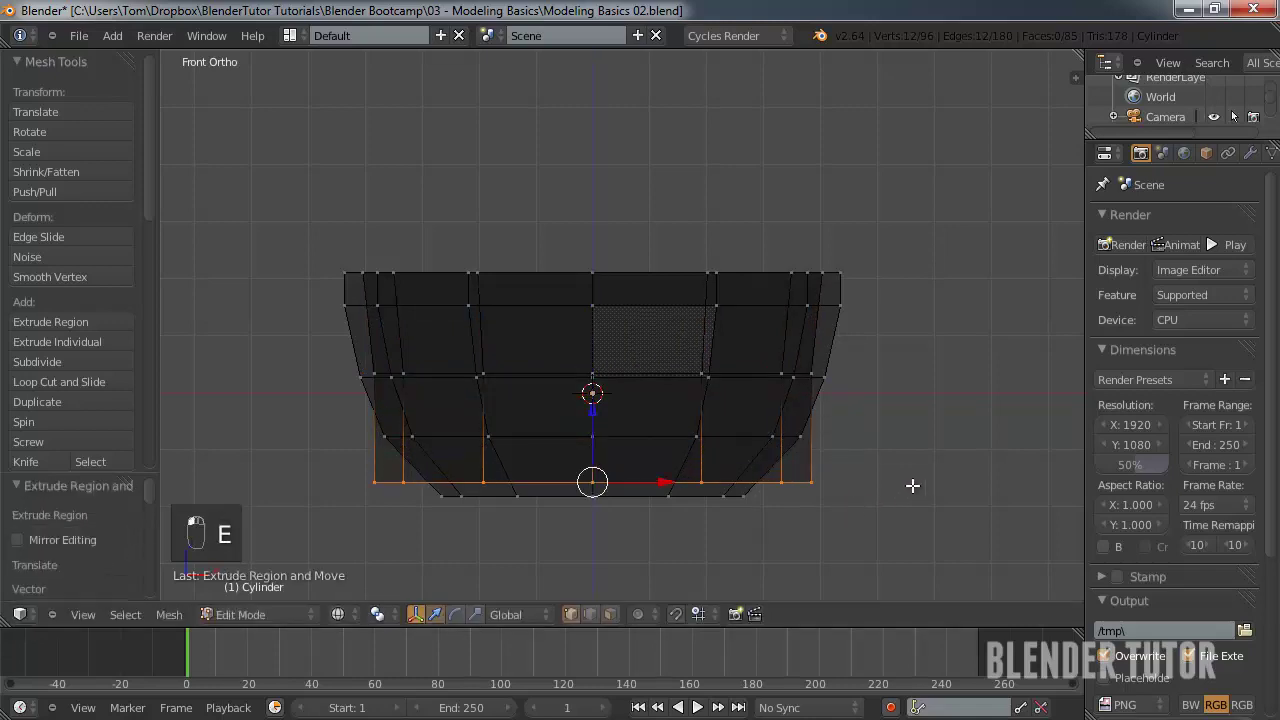
key(s)
click(801, 478)
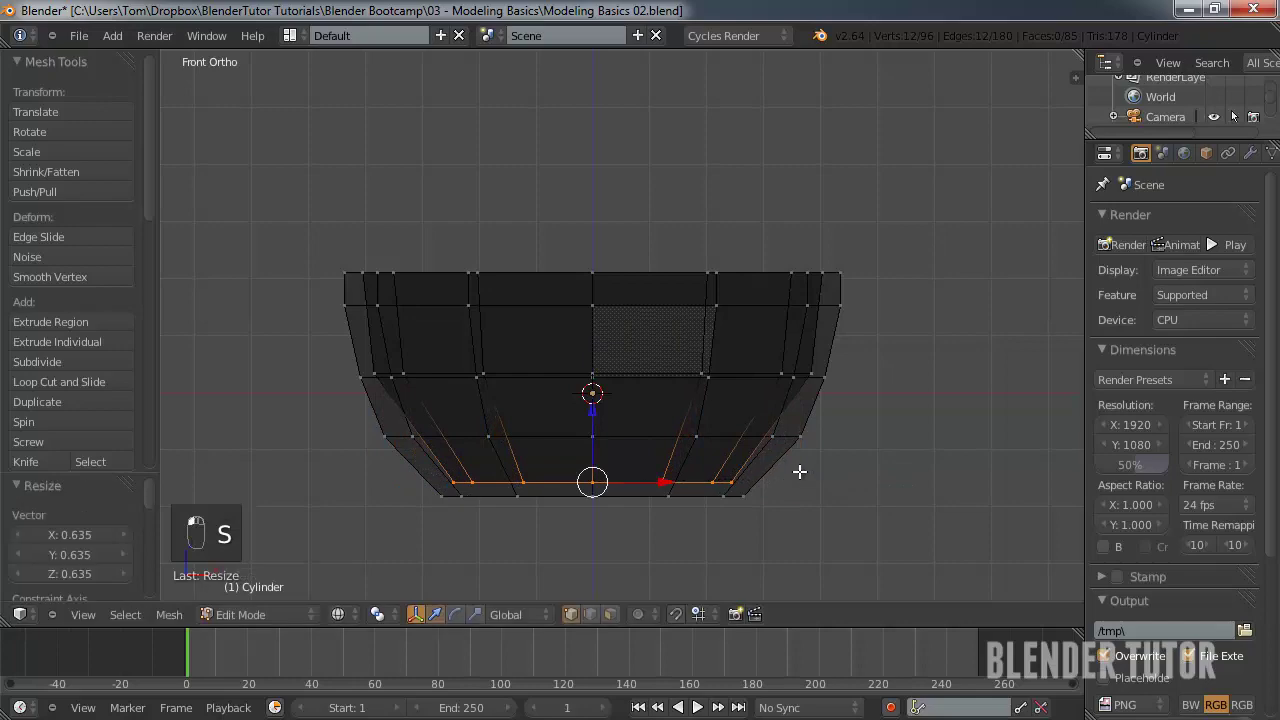
- Fill the inner floor of the bowl with a face and return to solid shading in Object Mode
key(f)
key(Tab)
mouse_move(714, 366)
middle_down()
mouse_move(702, 502)
mouse_move(743, 409)
mouse_move(737, 359)
mouse_move(694, 334)
mouse_move(670, 378)
middle_up()
key(z)
key(Tab)
middle_drag(751, 343, 851, 380)
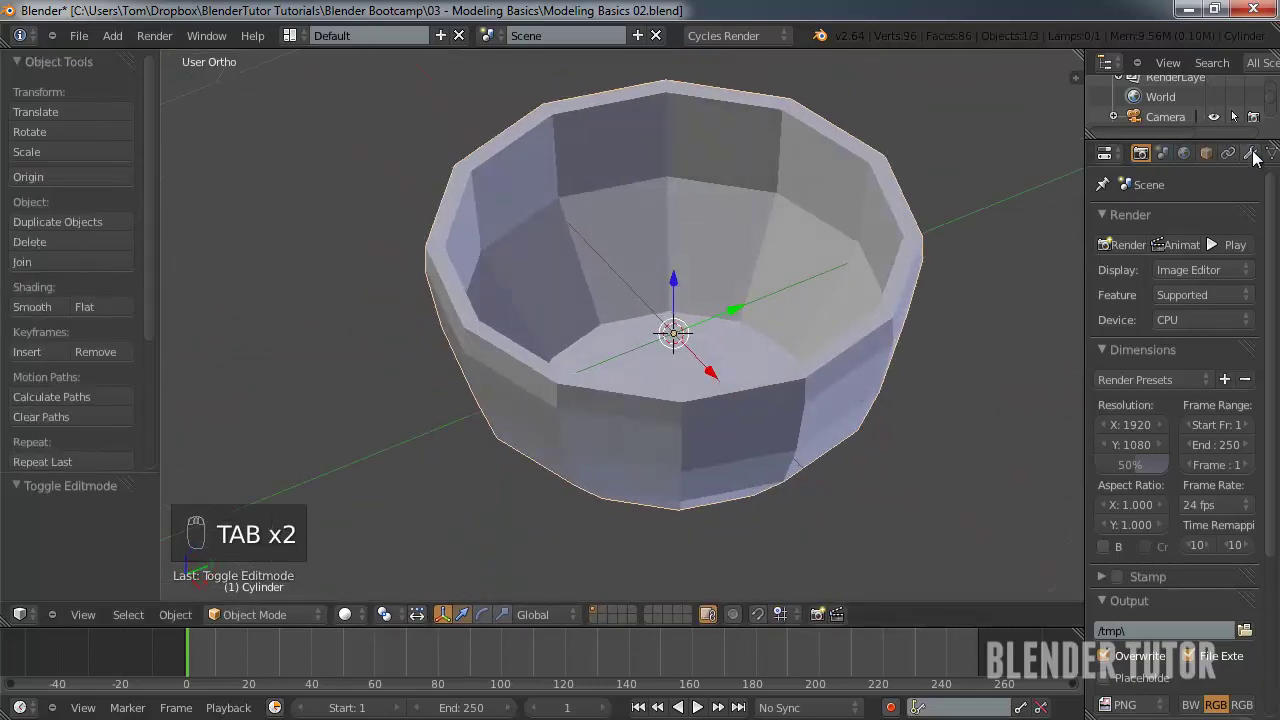
- Add a Subdivision Surface modifier to the bowl
click(1250, 153)
click(1157, 221)
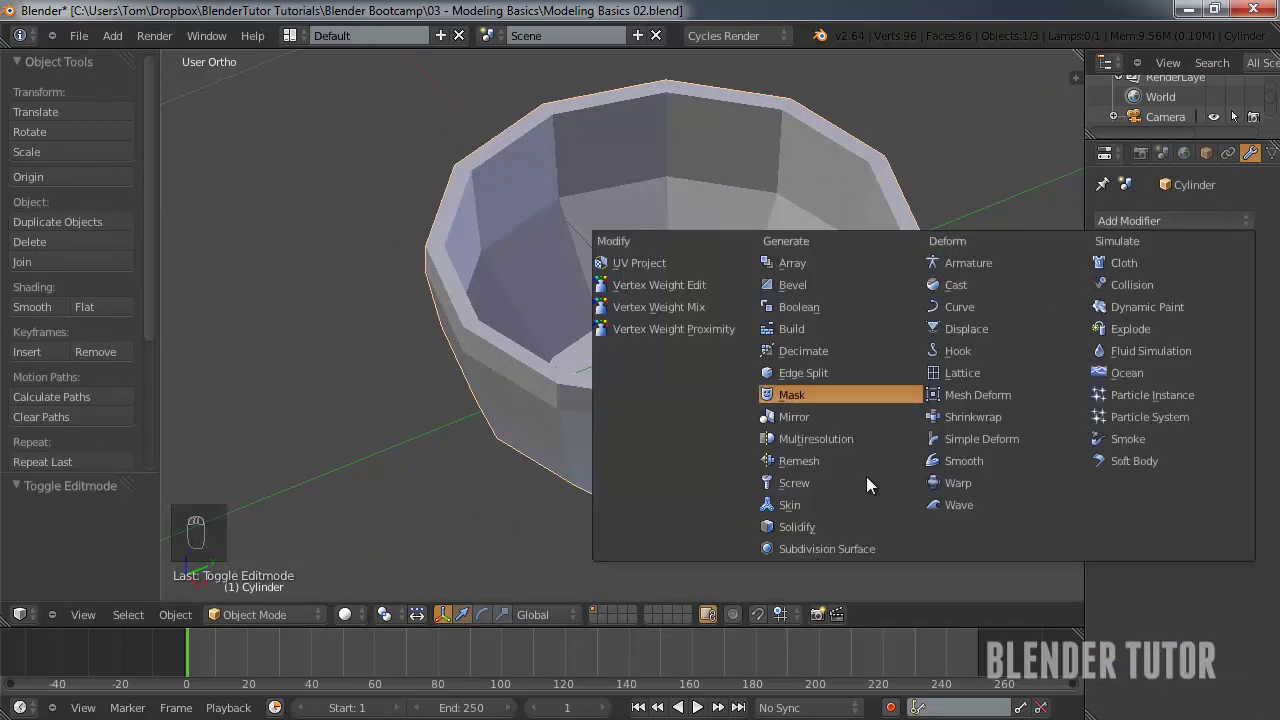
click(845, 548)
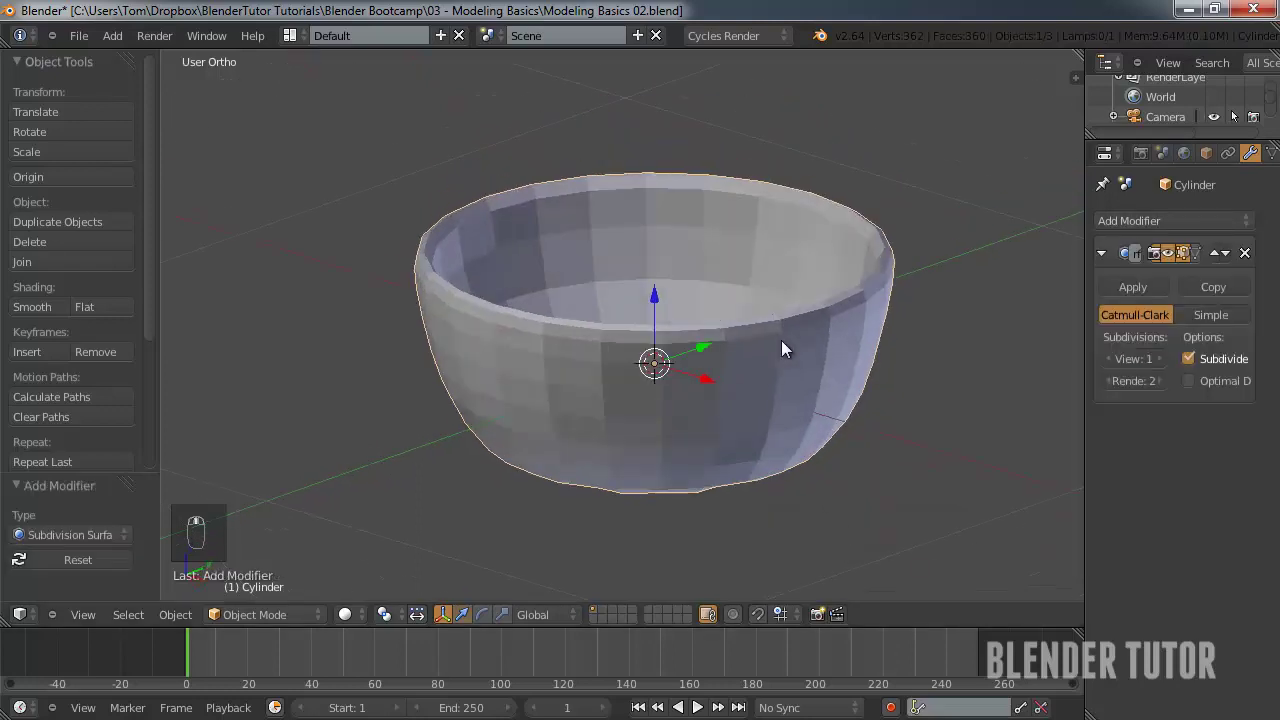
- Inspect the smoothed bowl from the front and from above, and turn off the Subdivision Surface modifier's viewport display
key(KP_1)
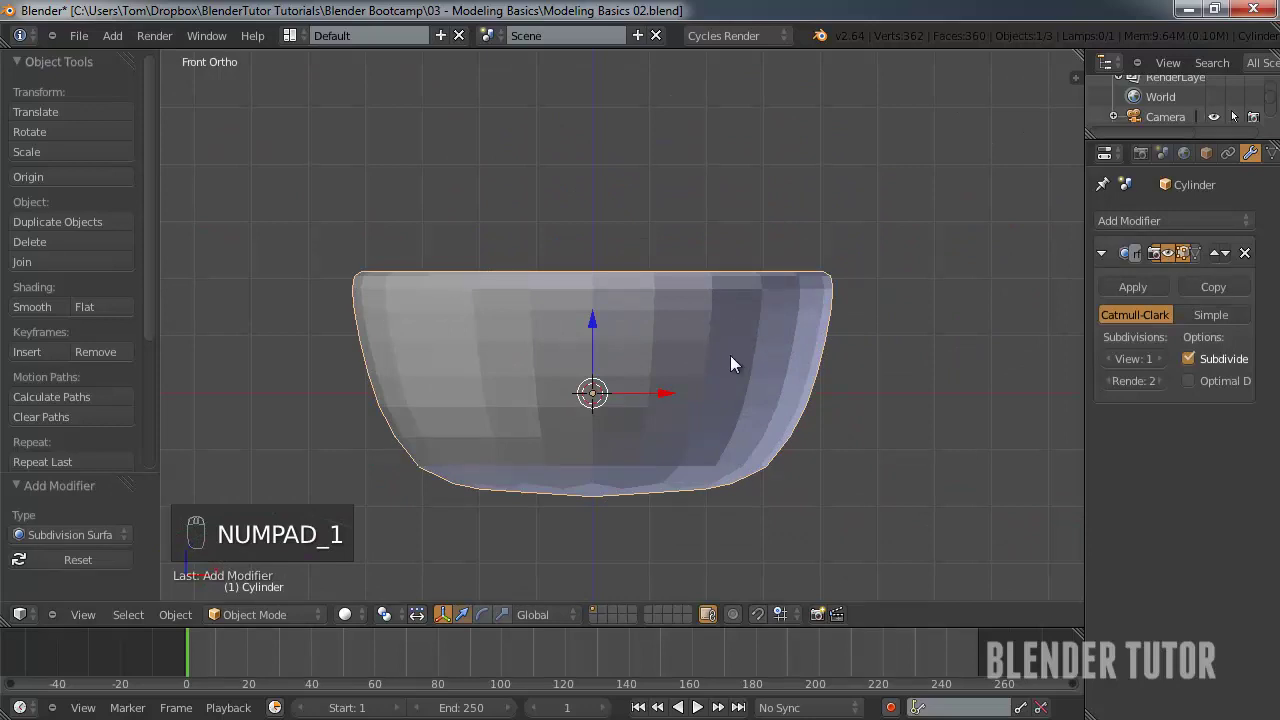
middle_drag(731, 363, 694, 372)
key(KP_1)
middle_drag(754, 275, 842, 126)
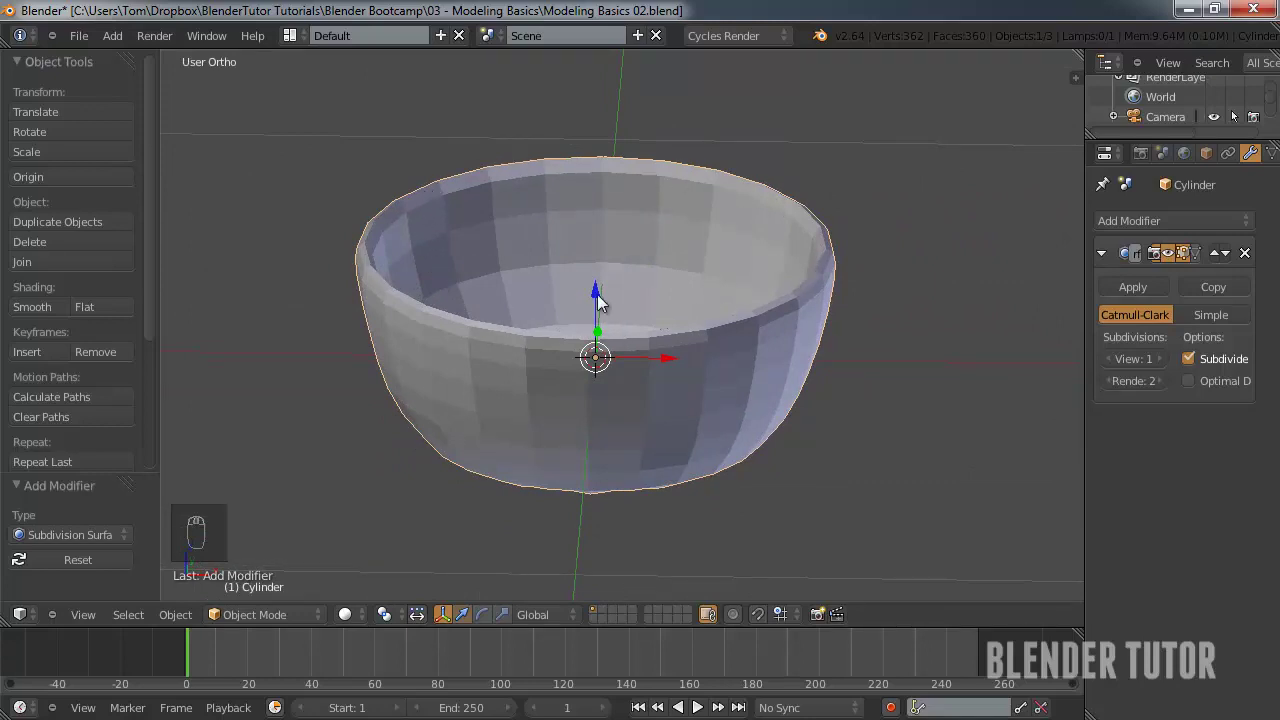
click(1170, 252)
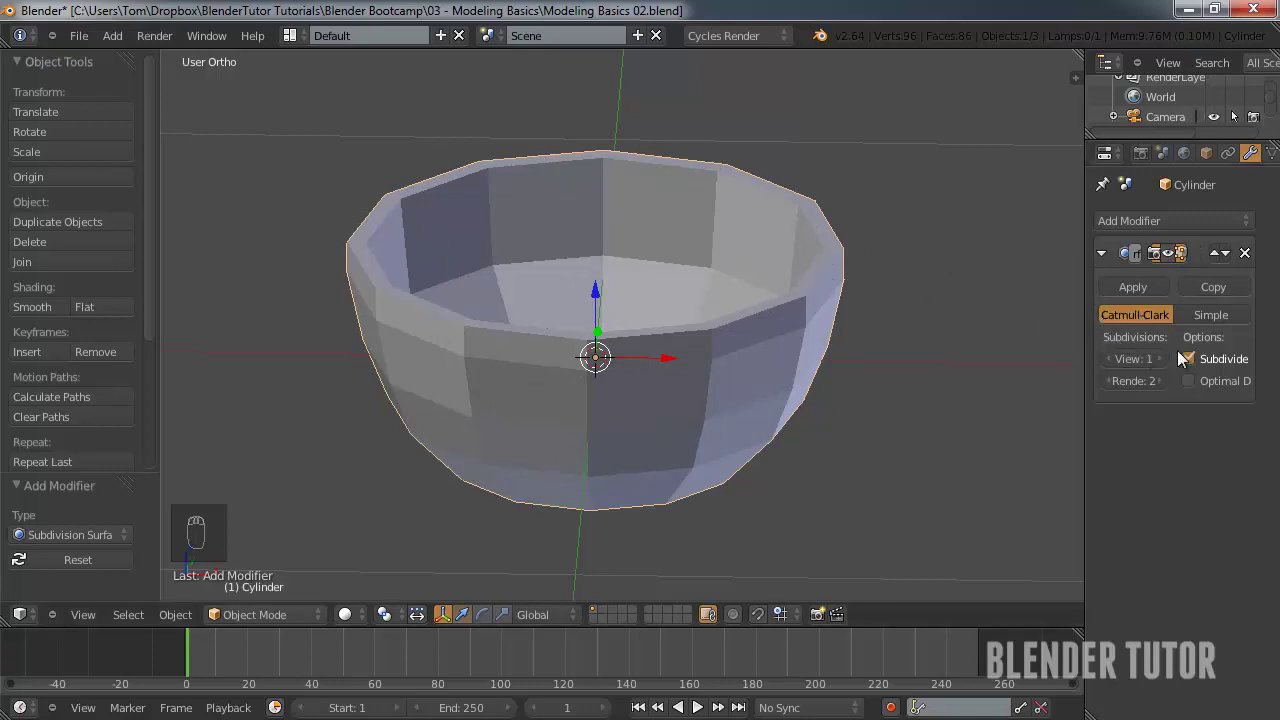
- Turn the Subdivision Surface modifier's viewport display back on and add an edge loop around the outer wall just below the rim
click(1168, 252)
middle_drag(756, 271, 773, 258)
key(KP_1)
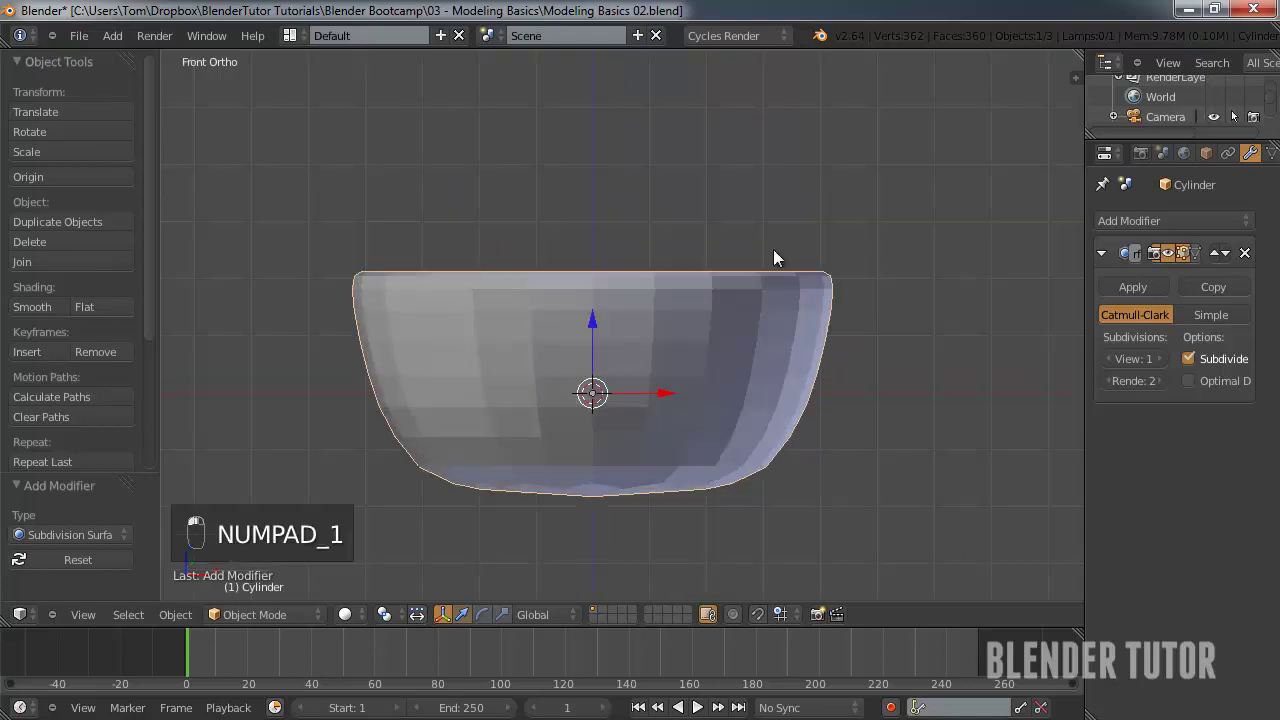
key(Tab)
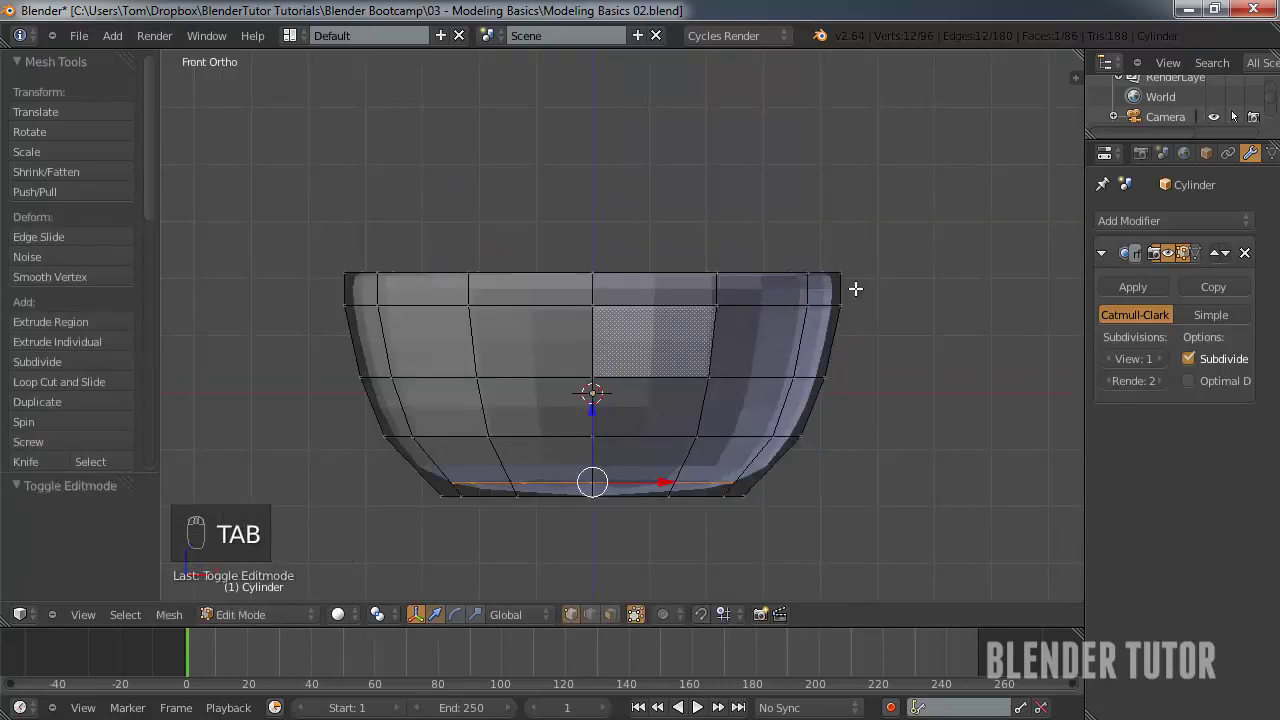
key(ctrl+r)
click(834, 287)
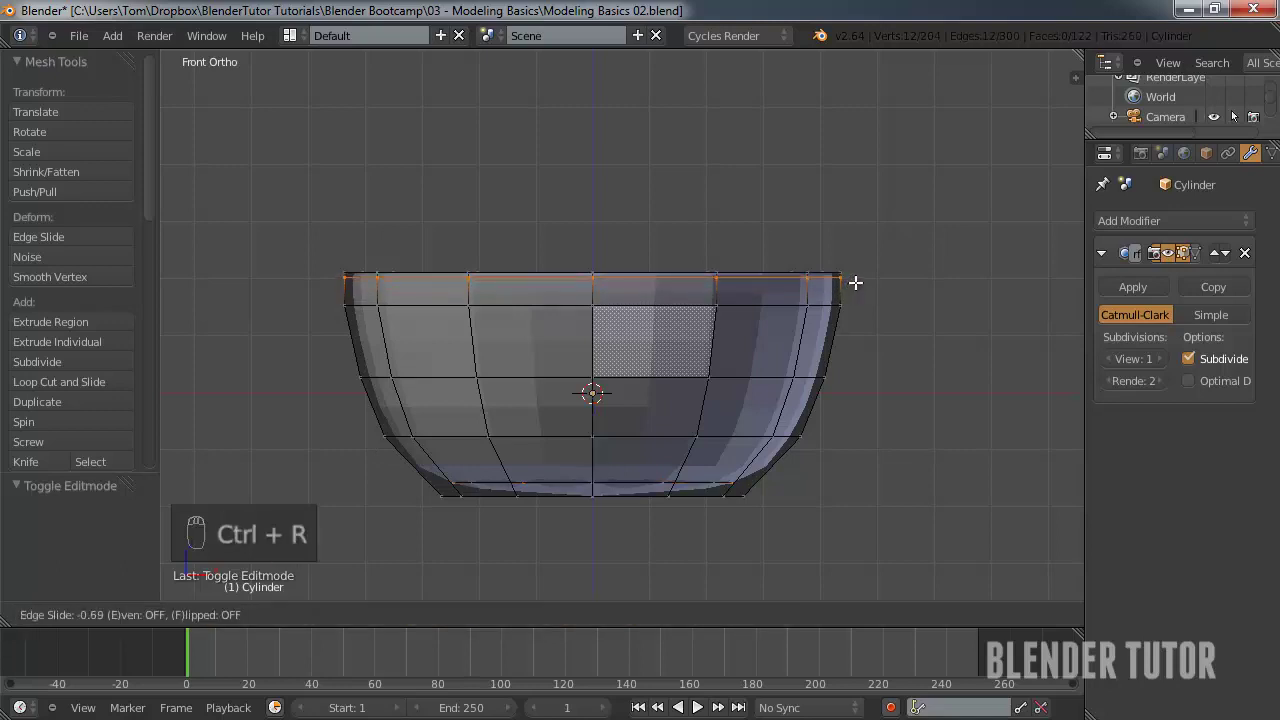
click(850, 283)
- Move the new outer edge loop up along Z by about 0.003, closer to the rim
scroll(777, 266, up, 6)
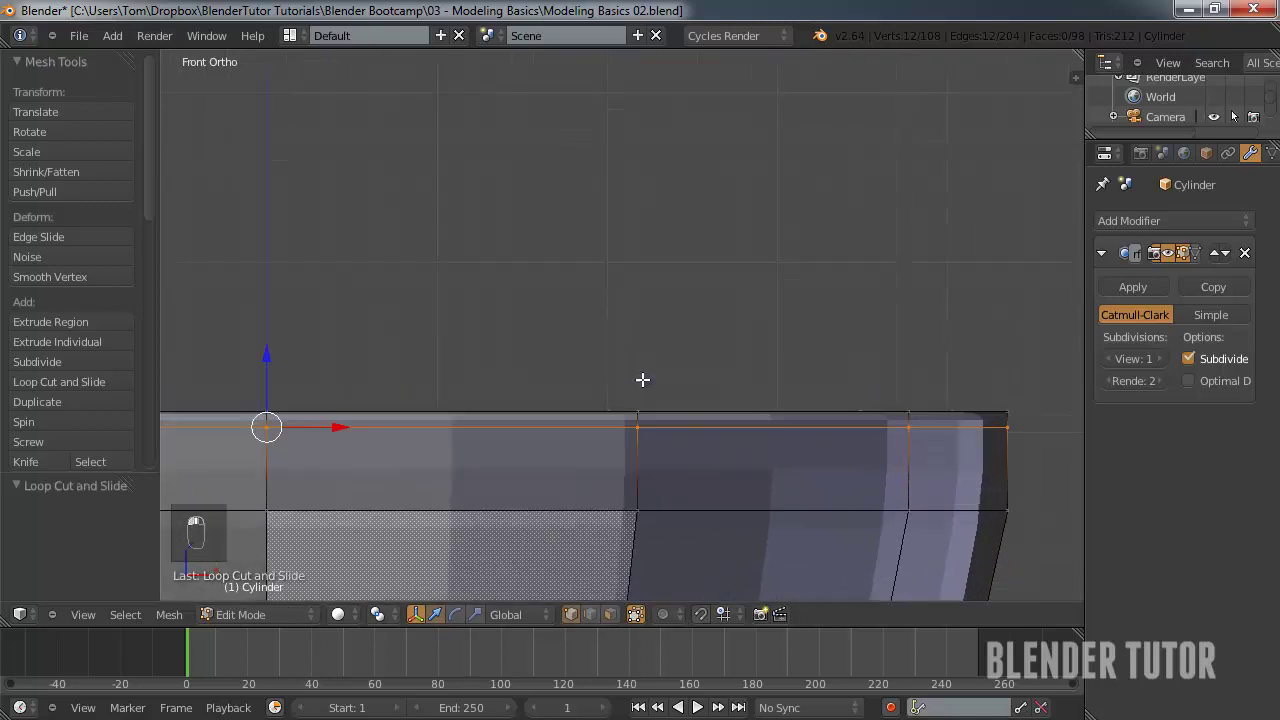
shift+middle_drag(669, 401, 466, 236)
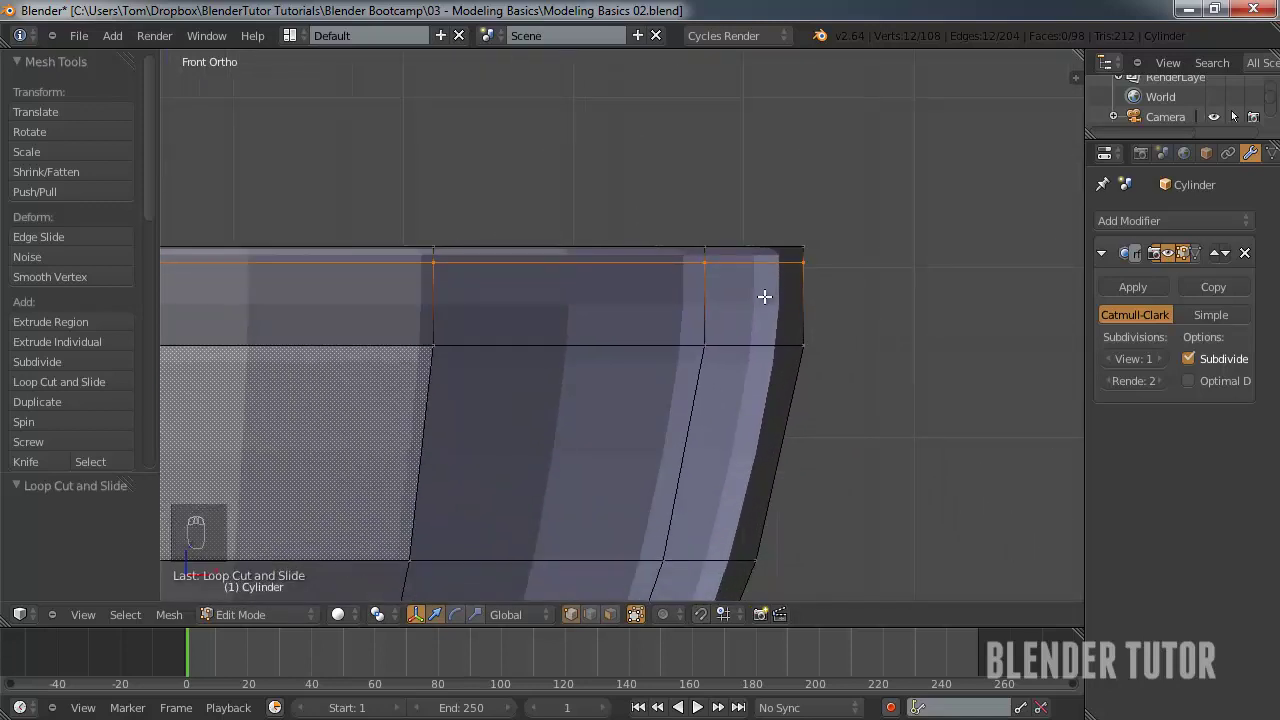
key(g)
key(z)
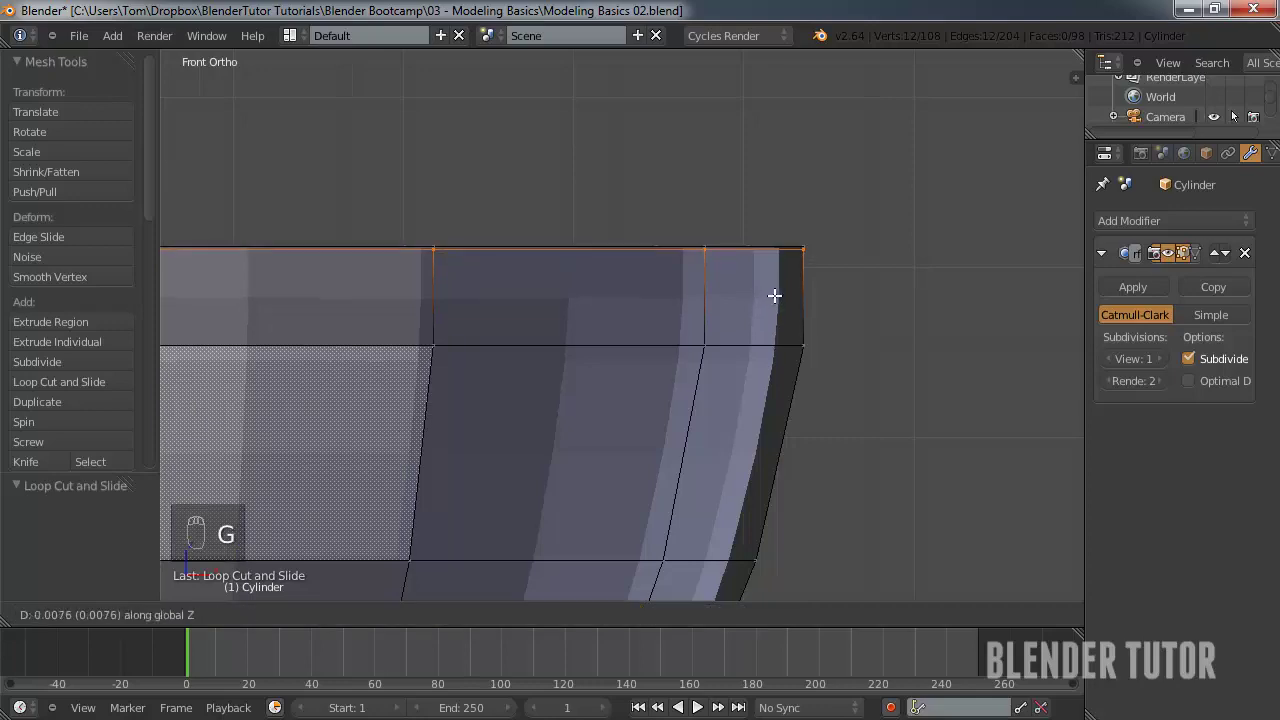
click(773, 298)
- Add an edge loop around the inner wall, slide it up to the rim, and return to Object Mode
middle_drag(773, 298, 633, 260)
key(ctrl+r)
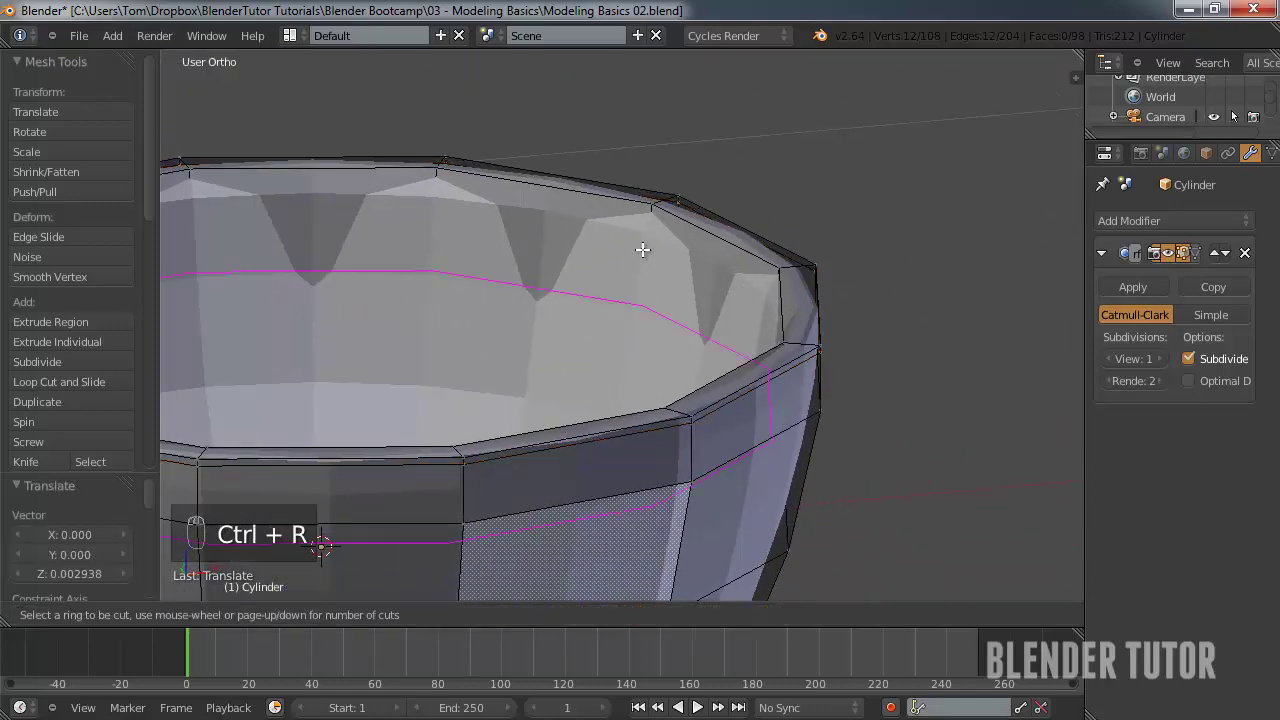
click(644, 244)
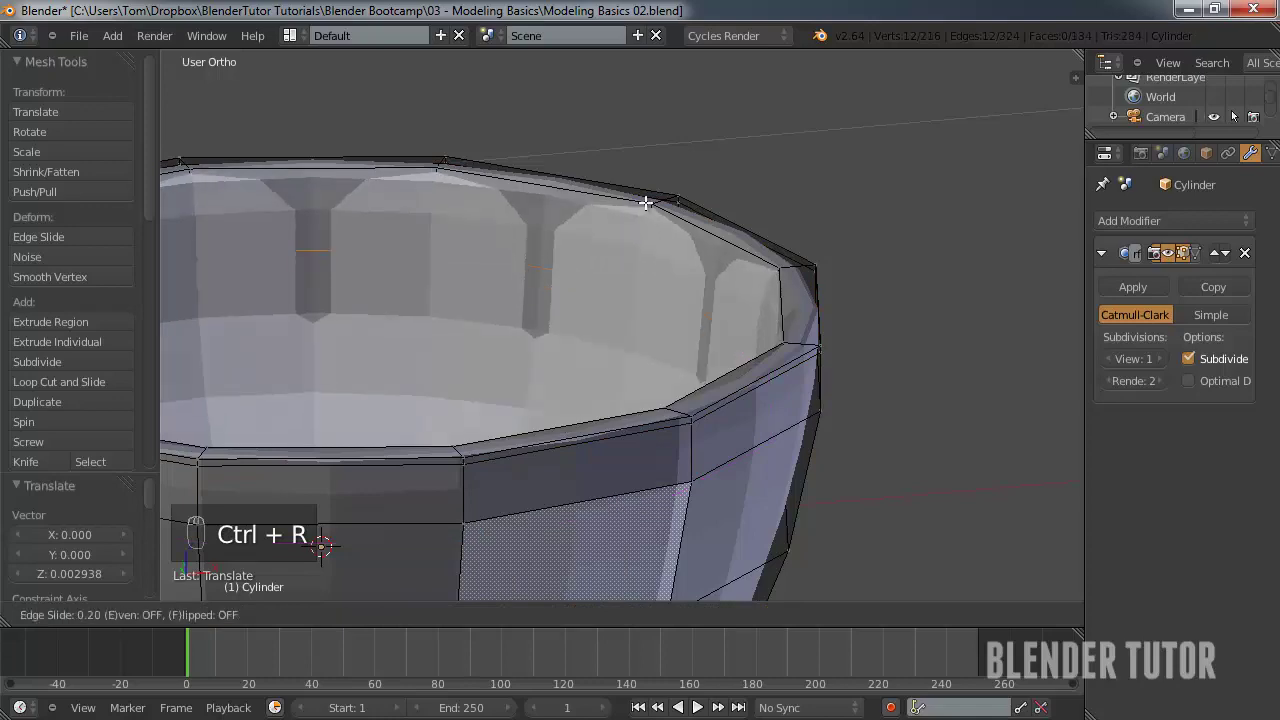
click(649, 144)
key(Tab)
scroll(712, 283, down, 5)
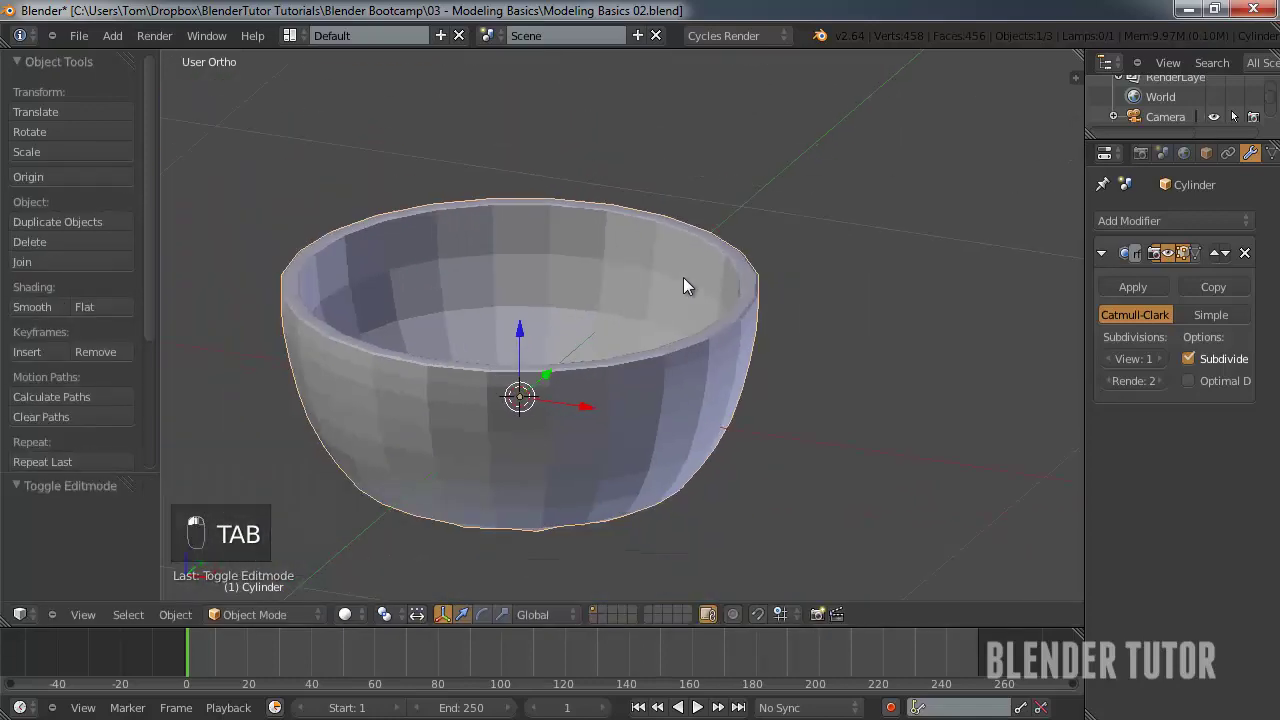
middle_drag(673, 314, 668, 345)
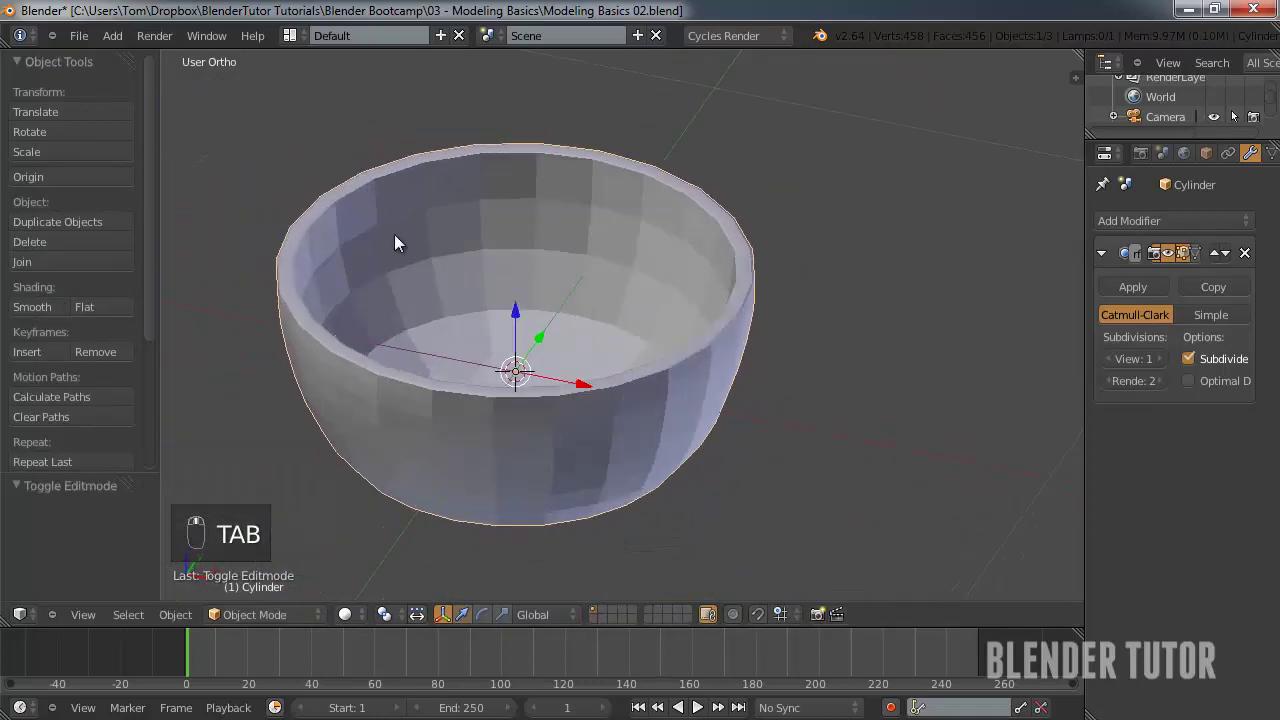
- Shade the bowl smooth and set the Subdivision Surface modifier's viewport subdivisions to 2
click(33, 308)
middle_drag(434, 323, 611, 334)
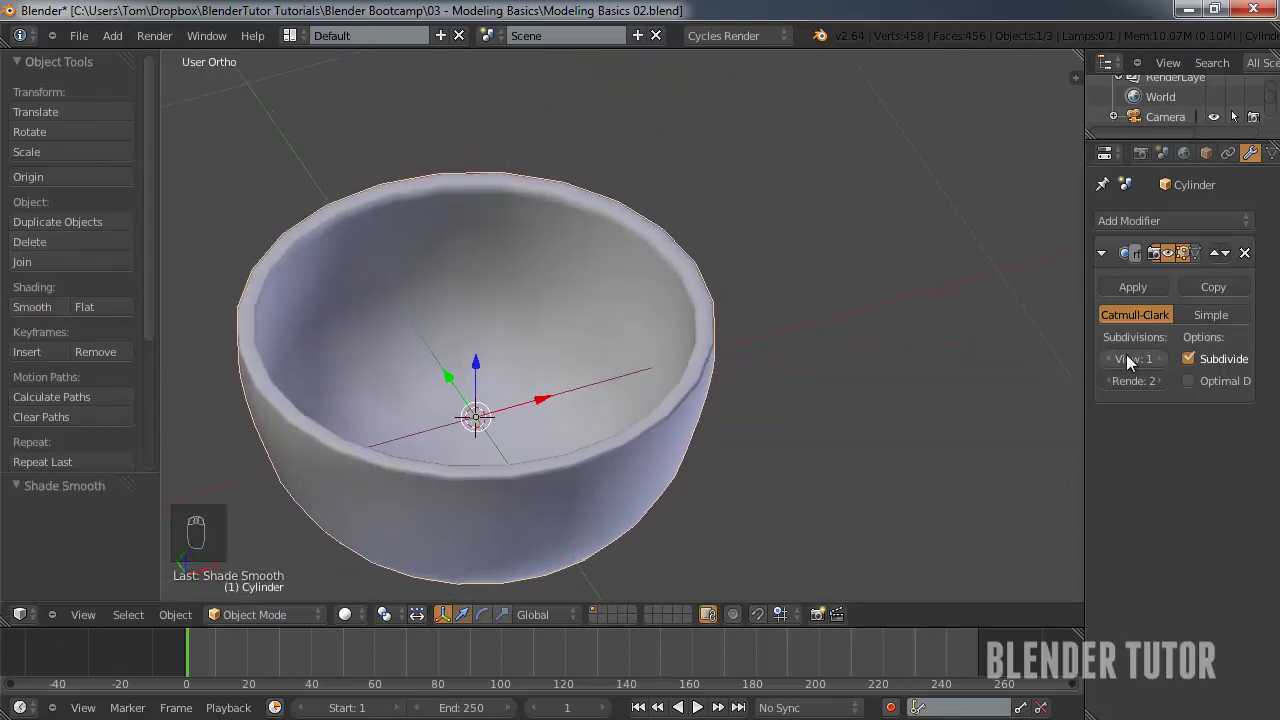
click(1157, 358)
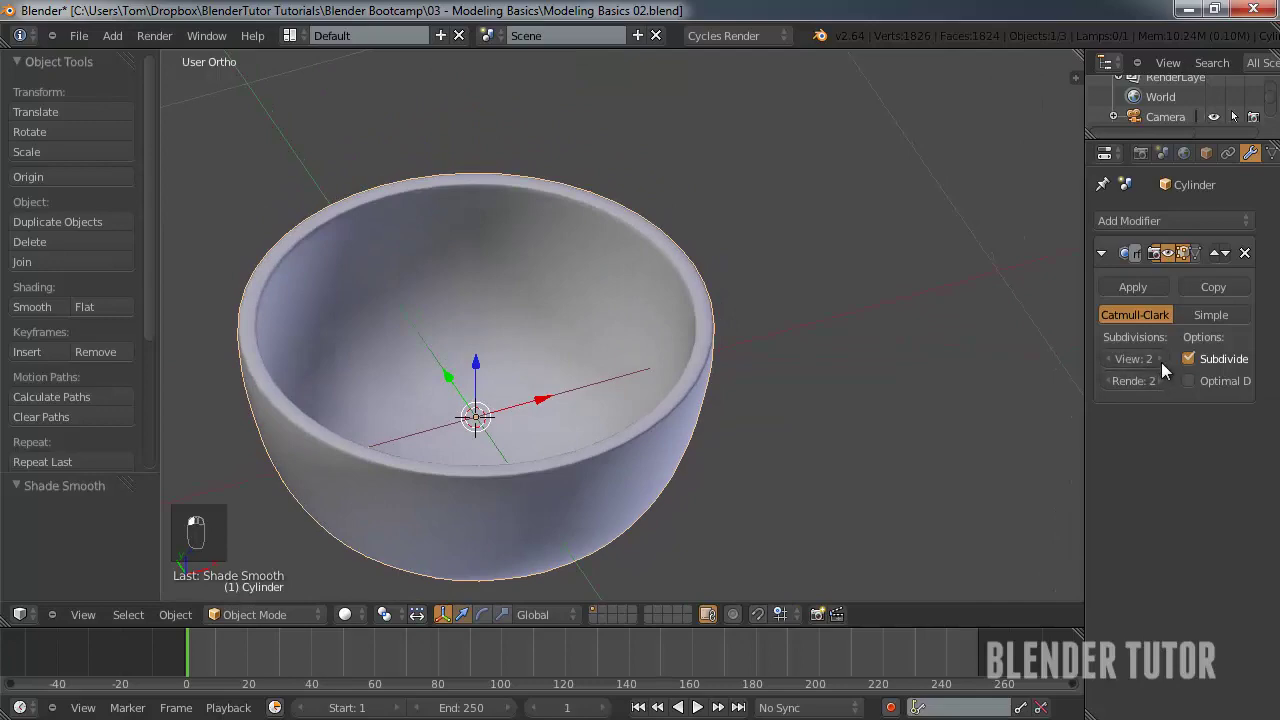
middle_drag(566, 328, 666, 386)
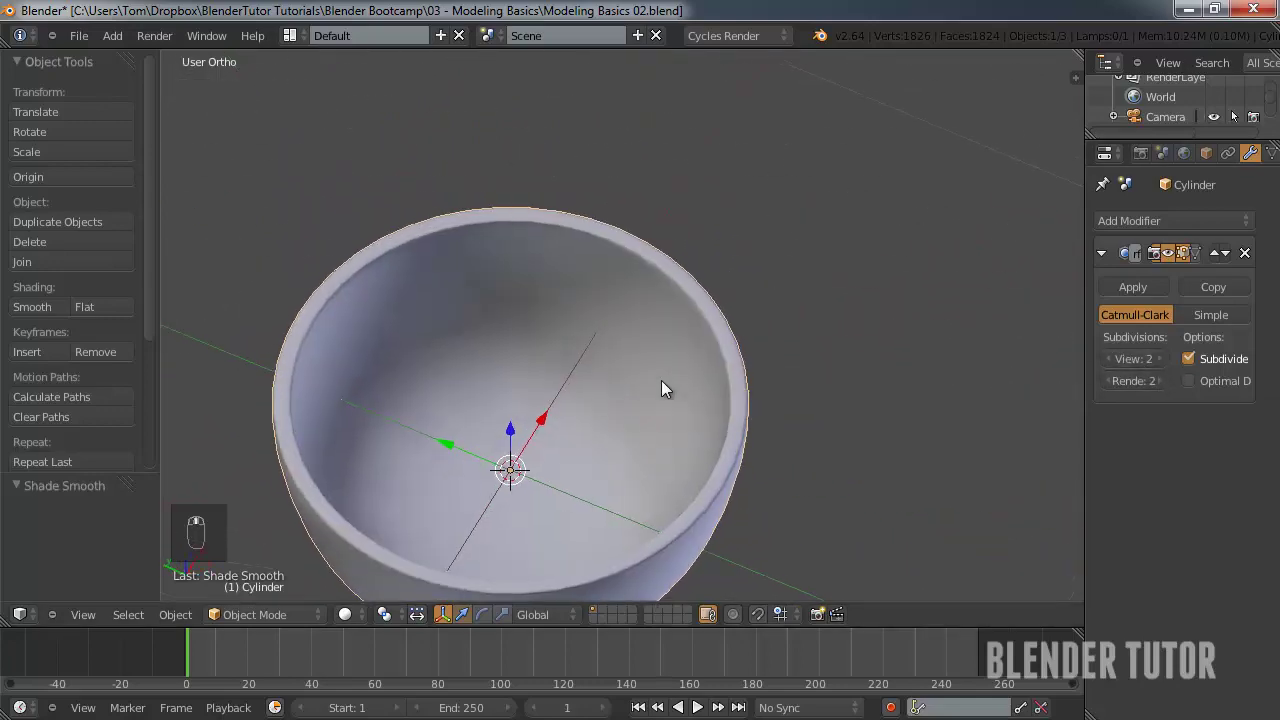
scroll(550, 400, down, 3)
middle_drag(553, 402, 622, 388)
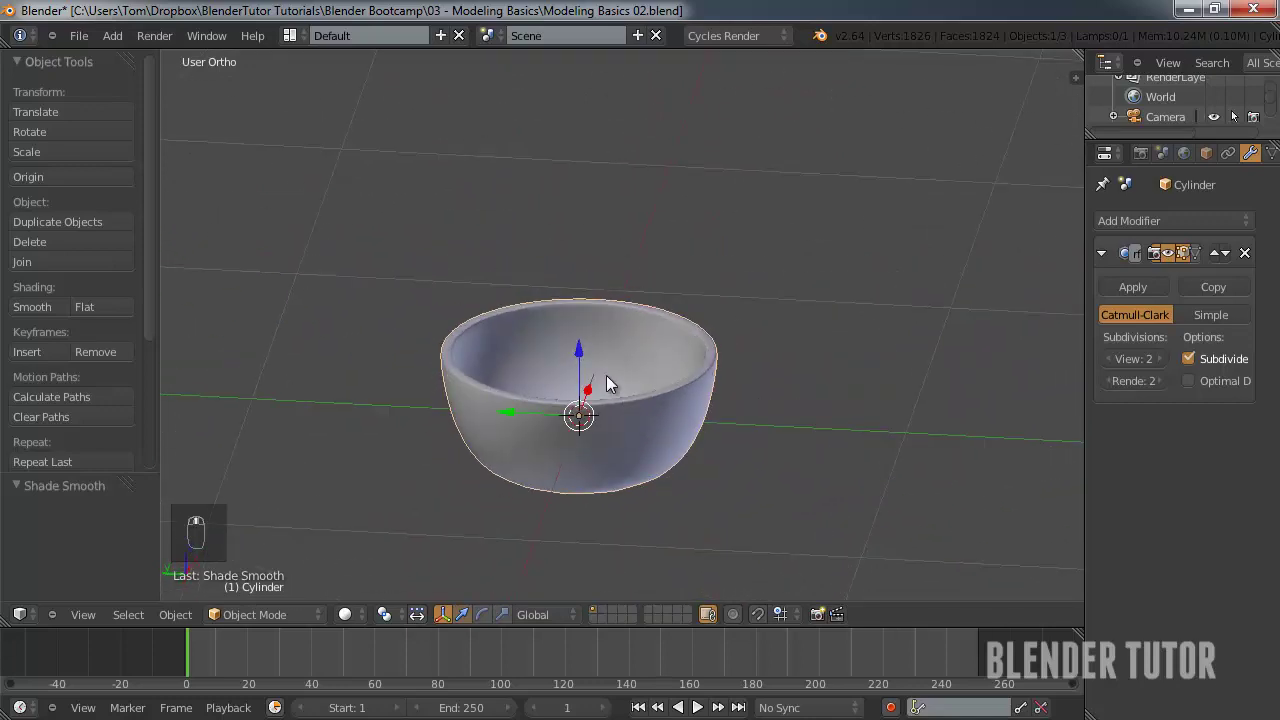
- Delete the bowl and switch to the front view
key(x)
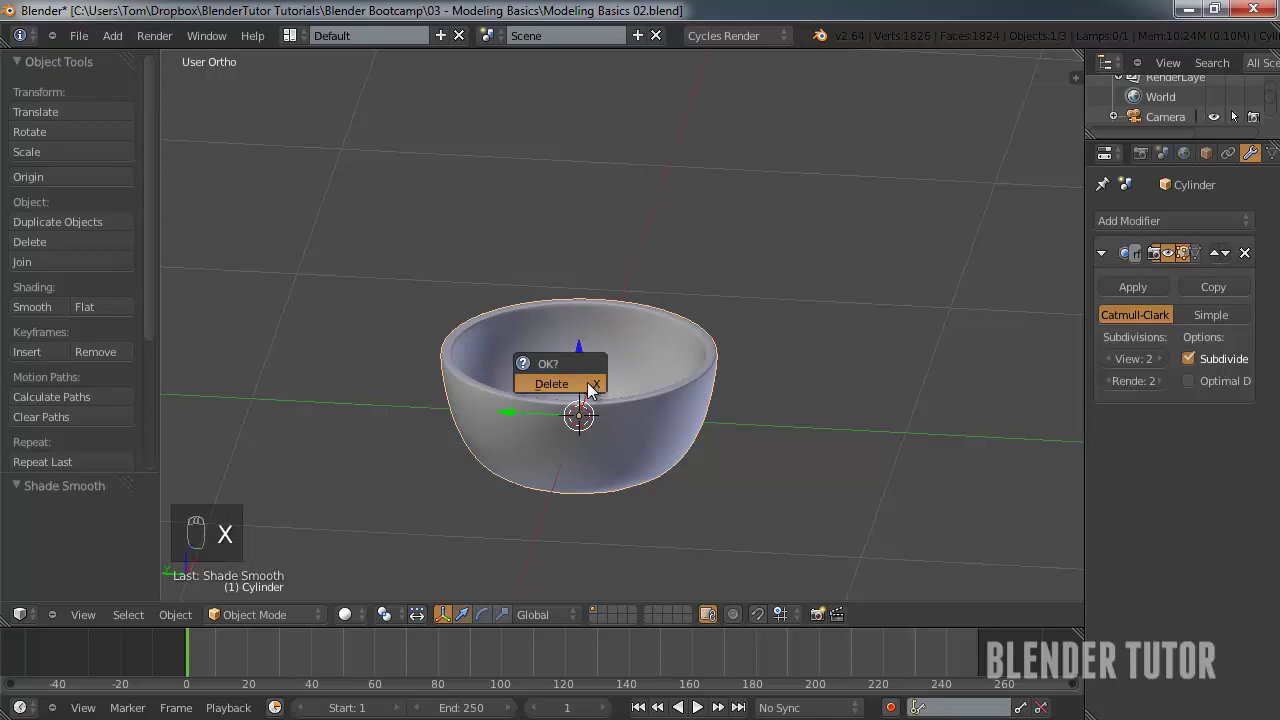
click(552, 384)
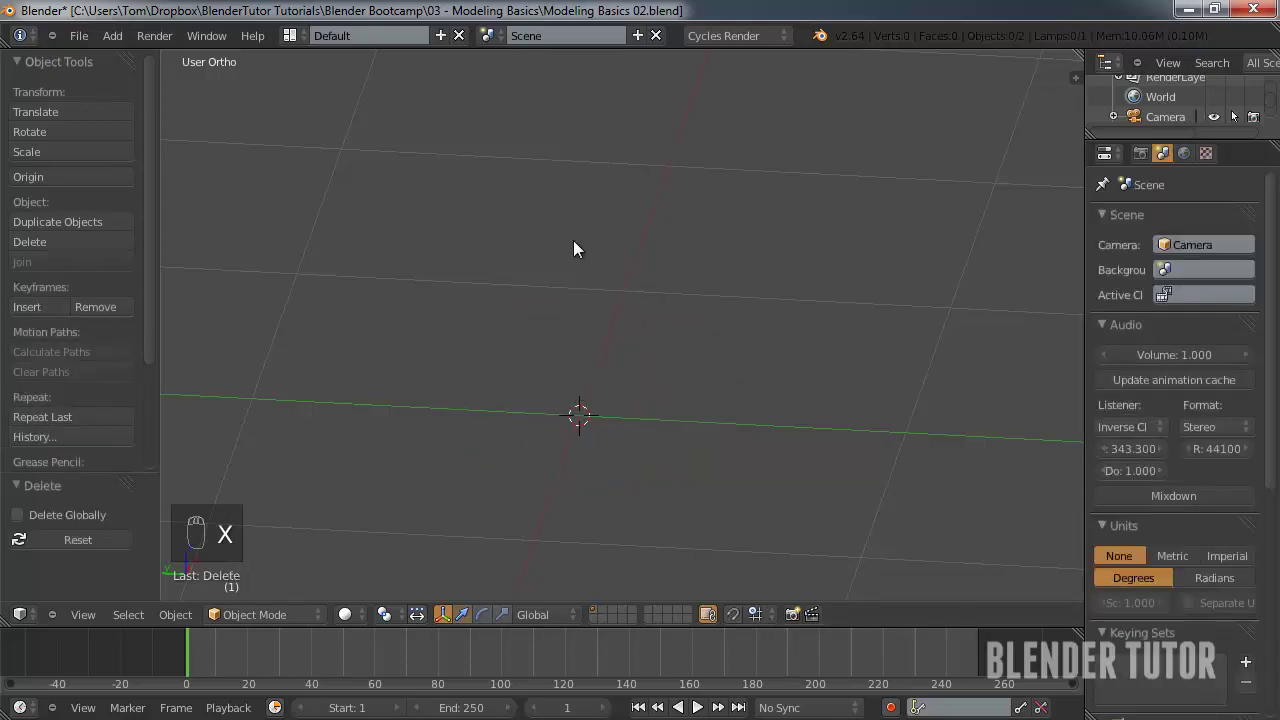
key(KP_1)
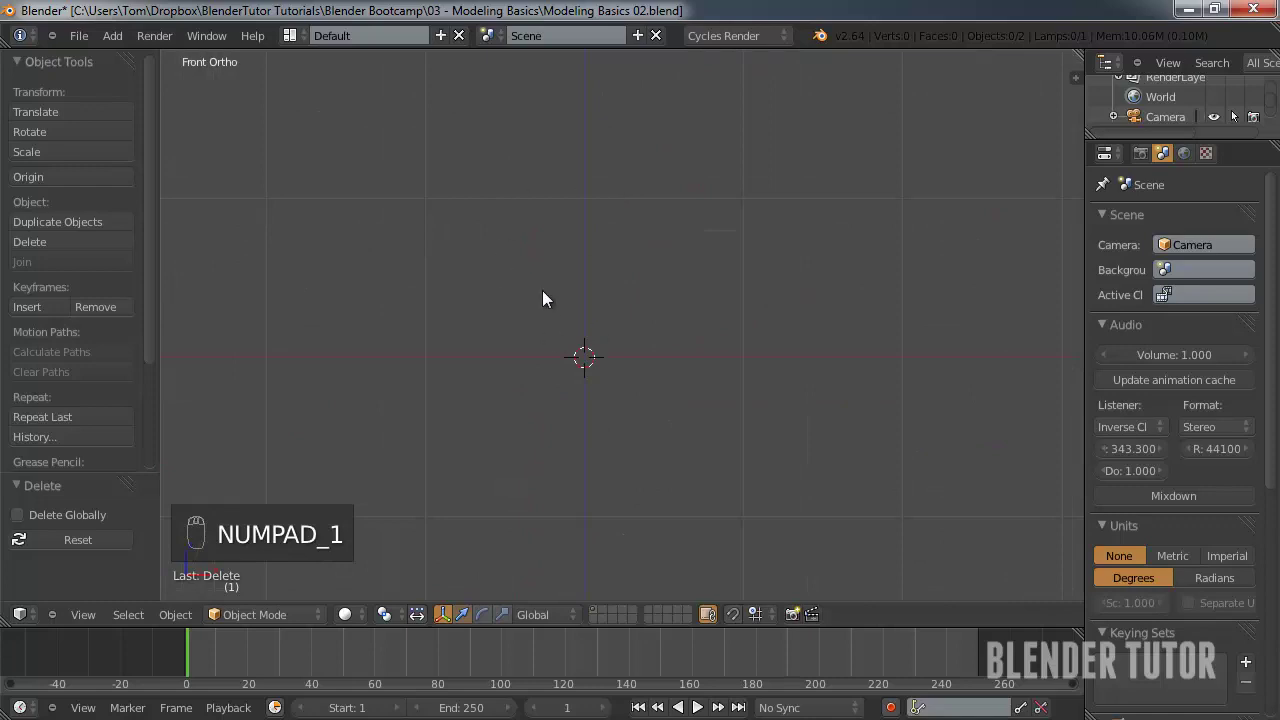
- Enable background images in the 3D view's properties and add a new image slot
key(n)
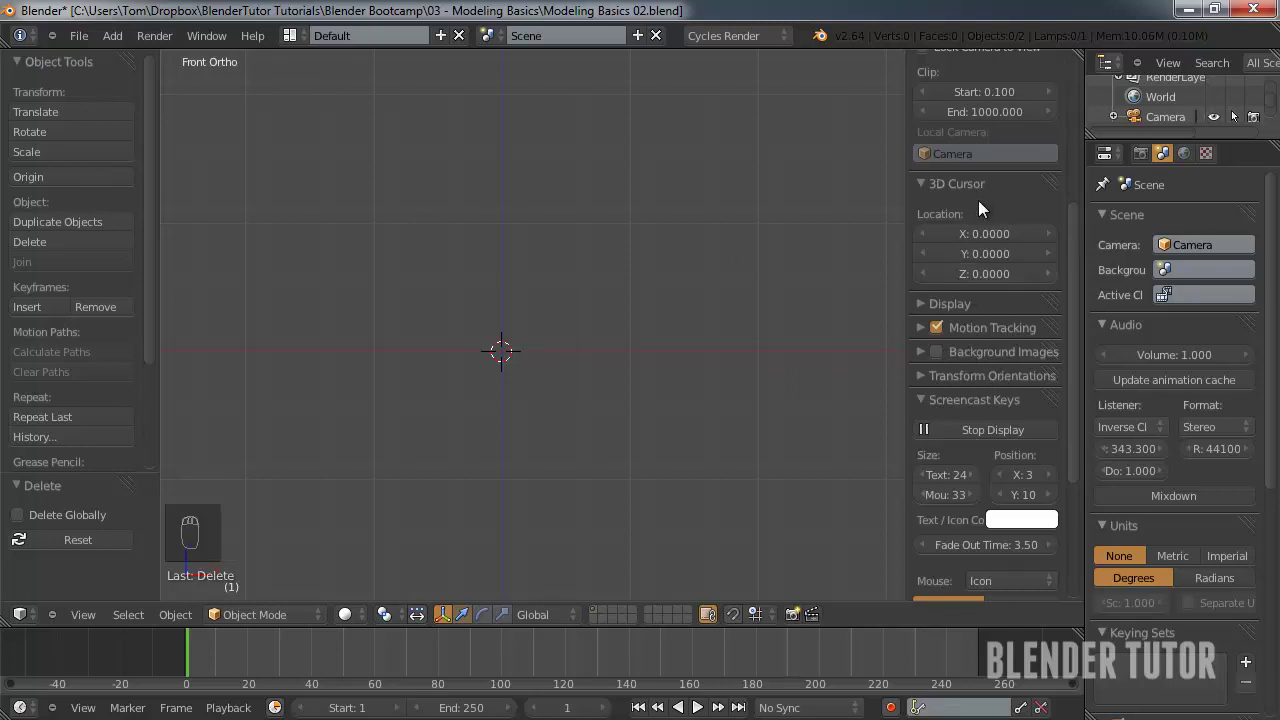
key(n)
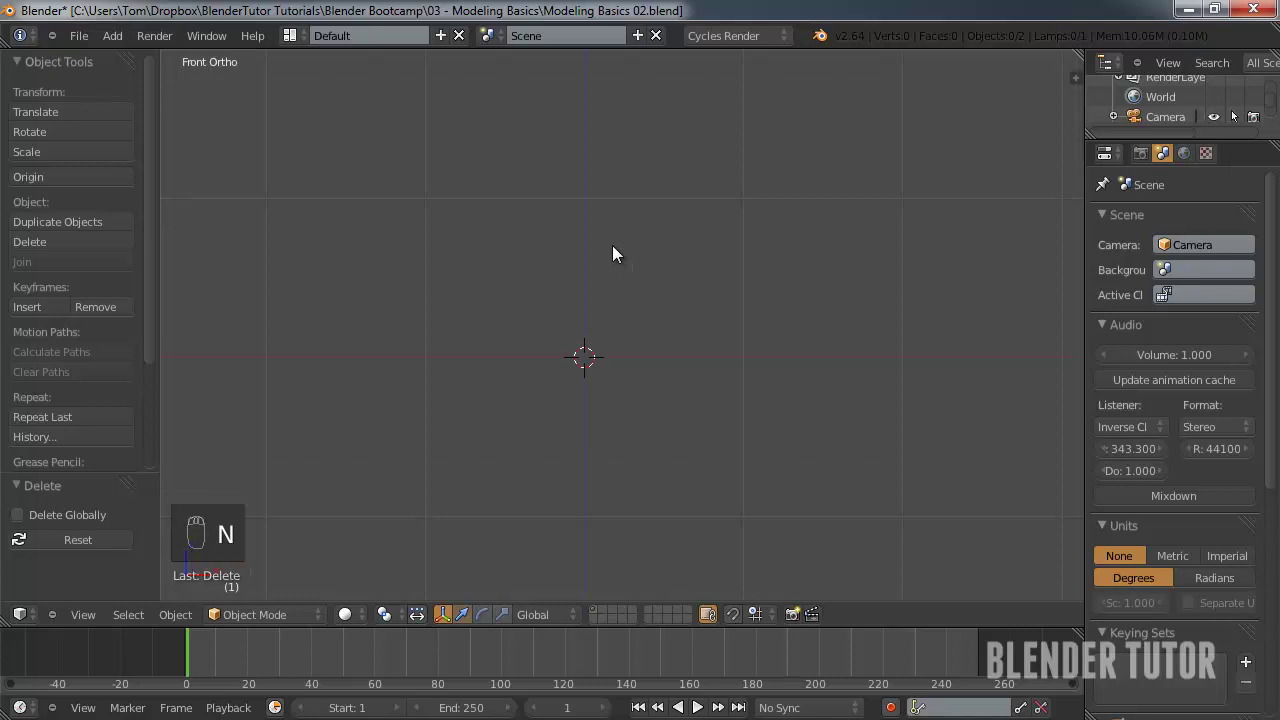
key(n)
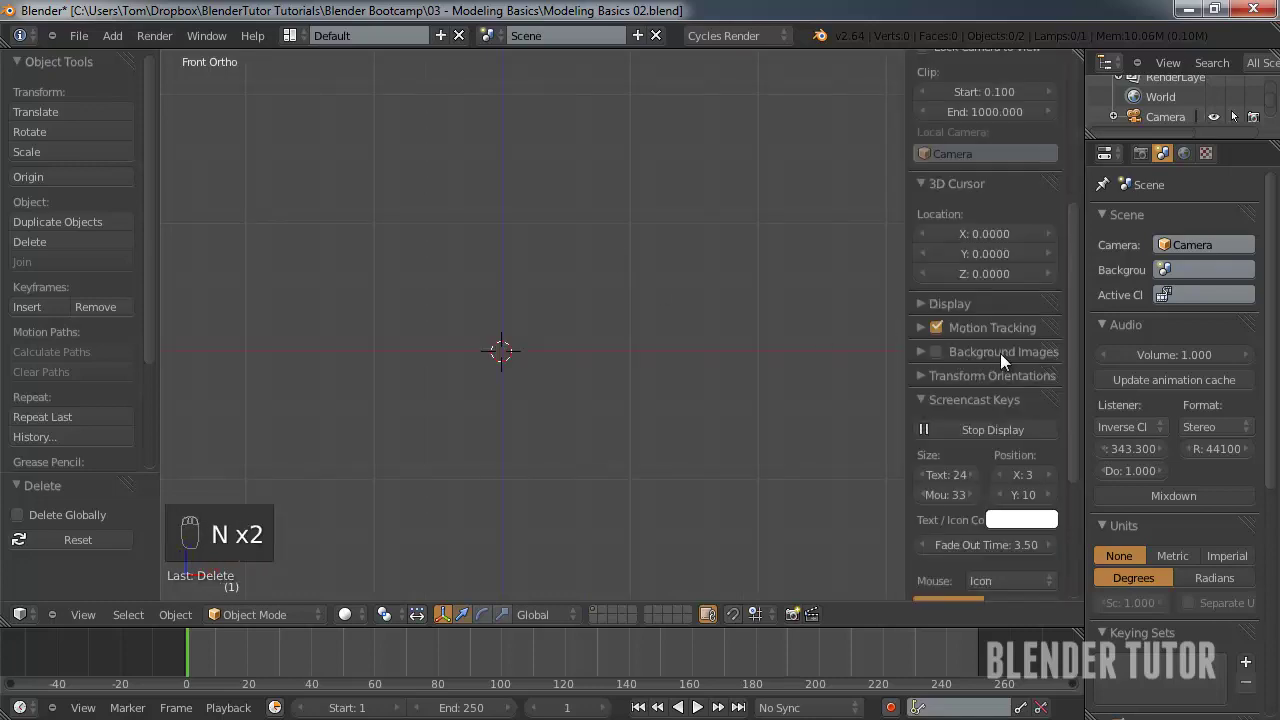
click(918, 352)
click(935, 350)
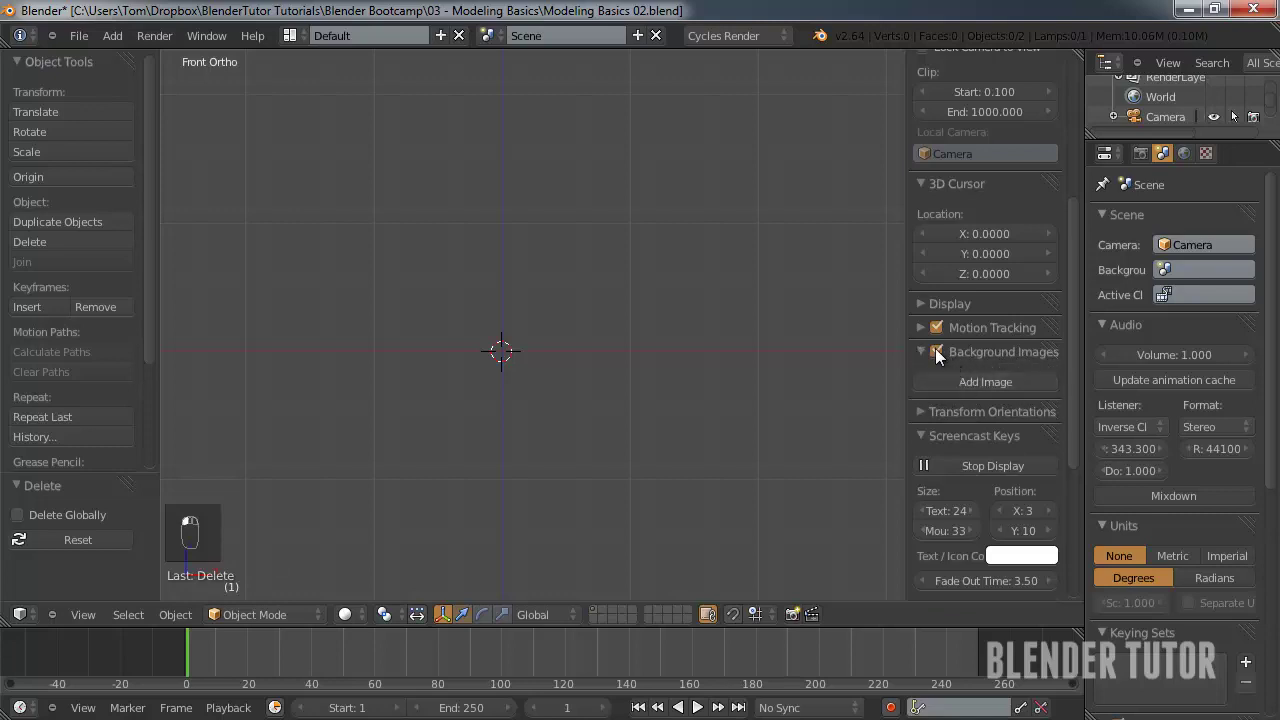
click(983, 381)
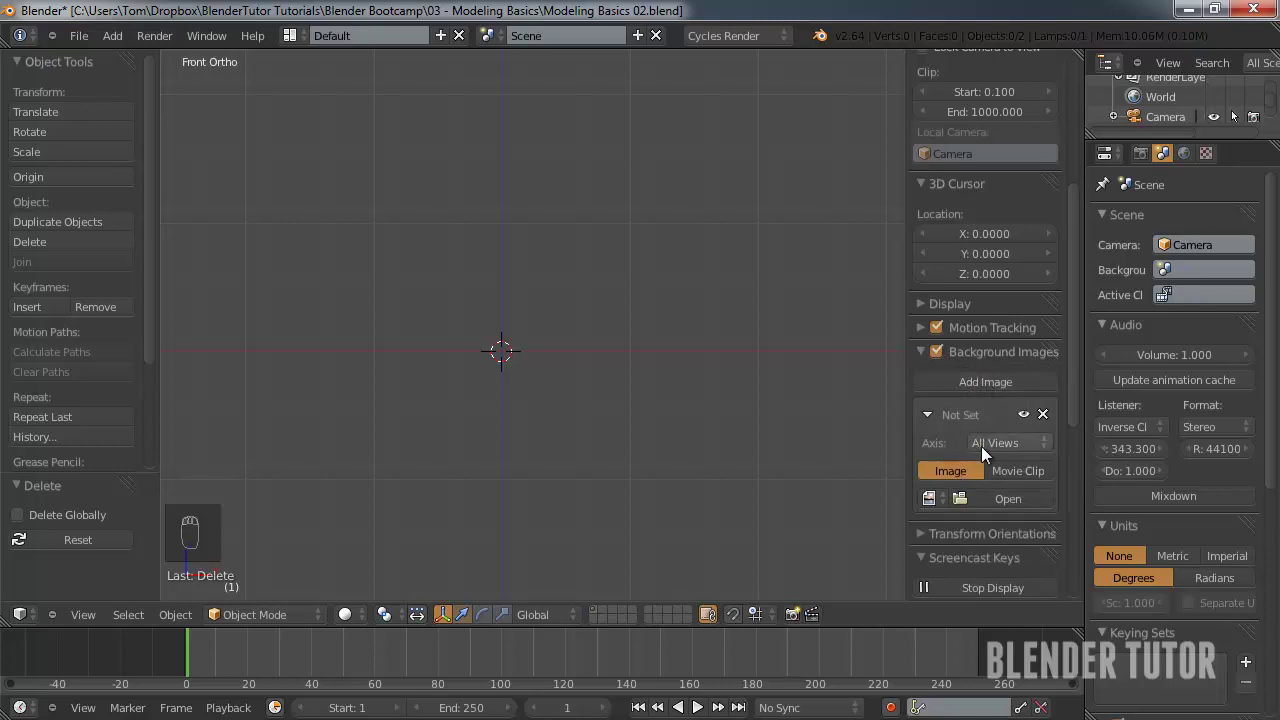
scroll(981, 446, down, 3)
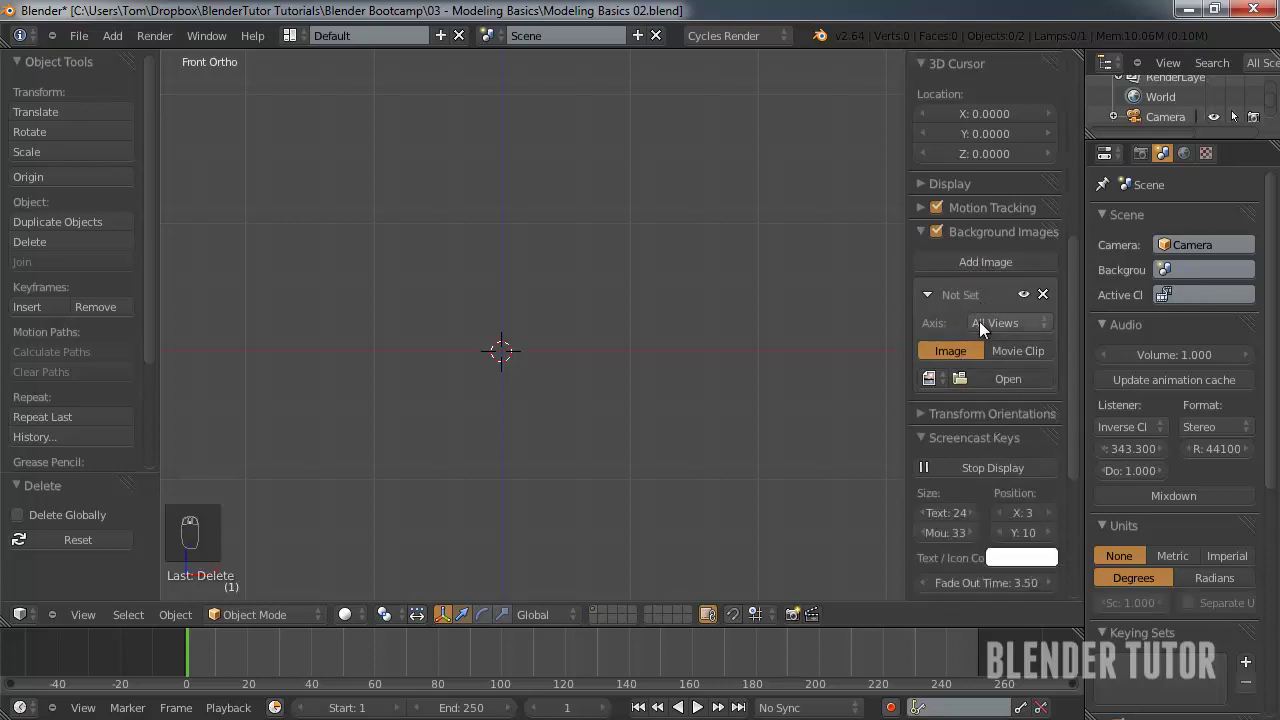
- Load CoffeeMugThree.jpg from the Reference folder as the background image, using the thumbnail display to pick it
click(987, 379)
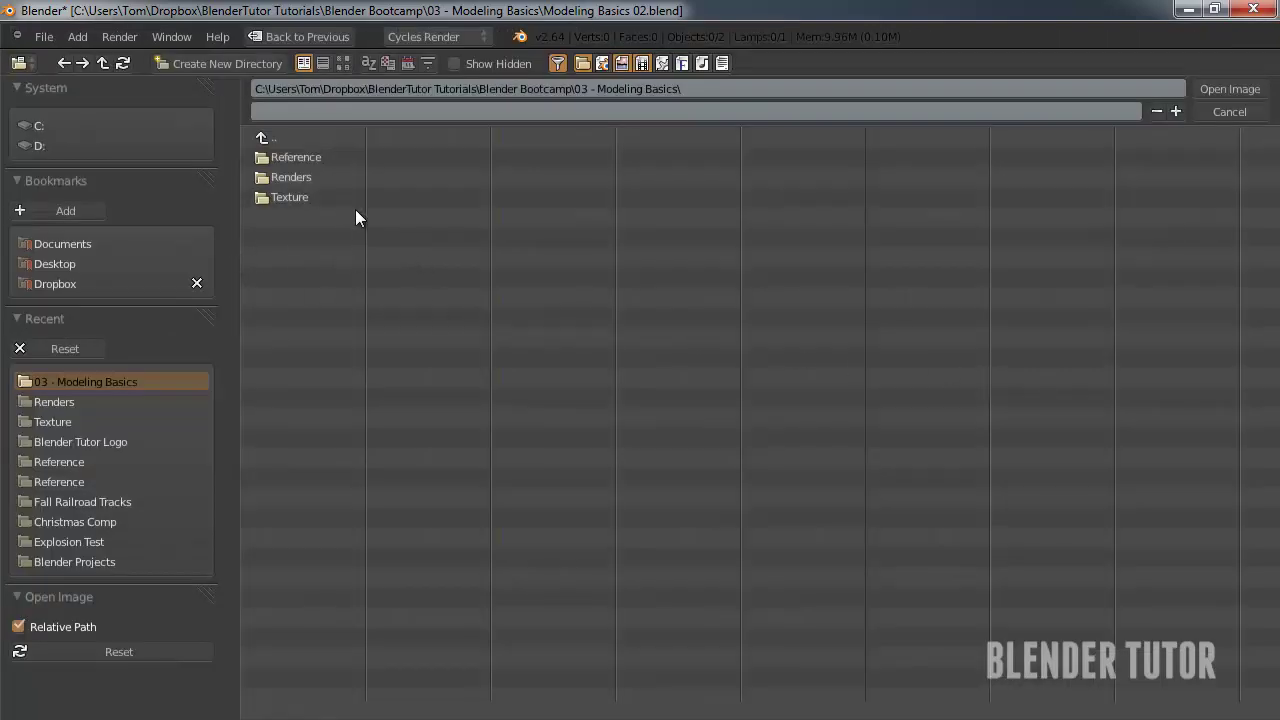
click(301, 158)
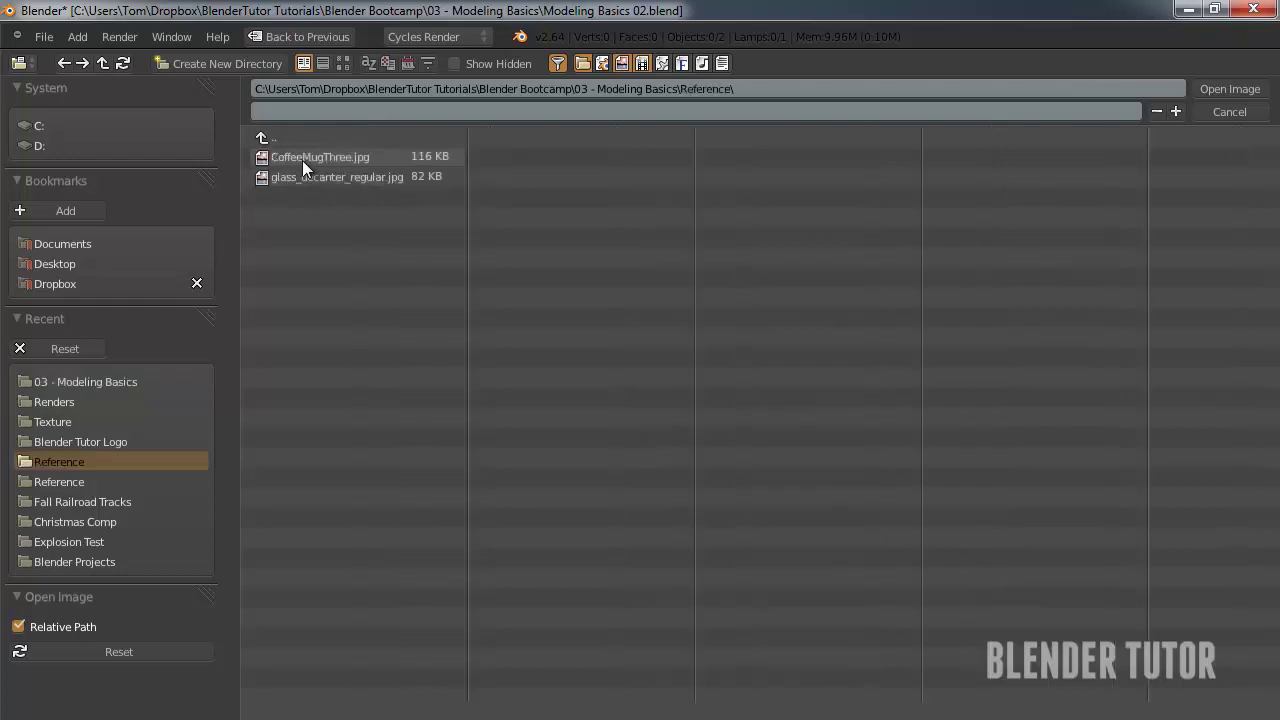
click(343, 63)
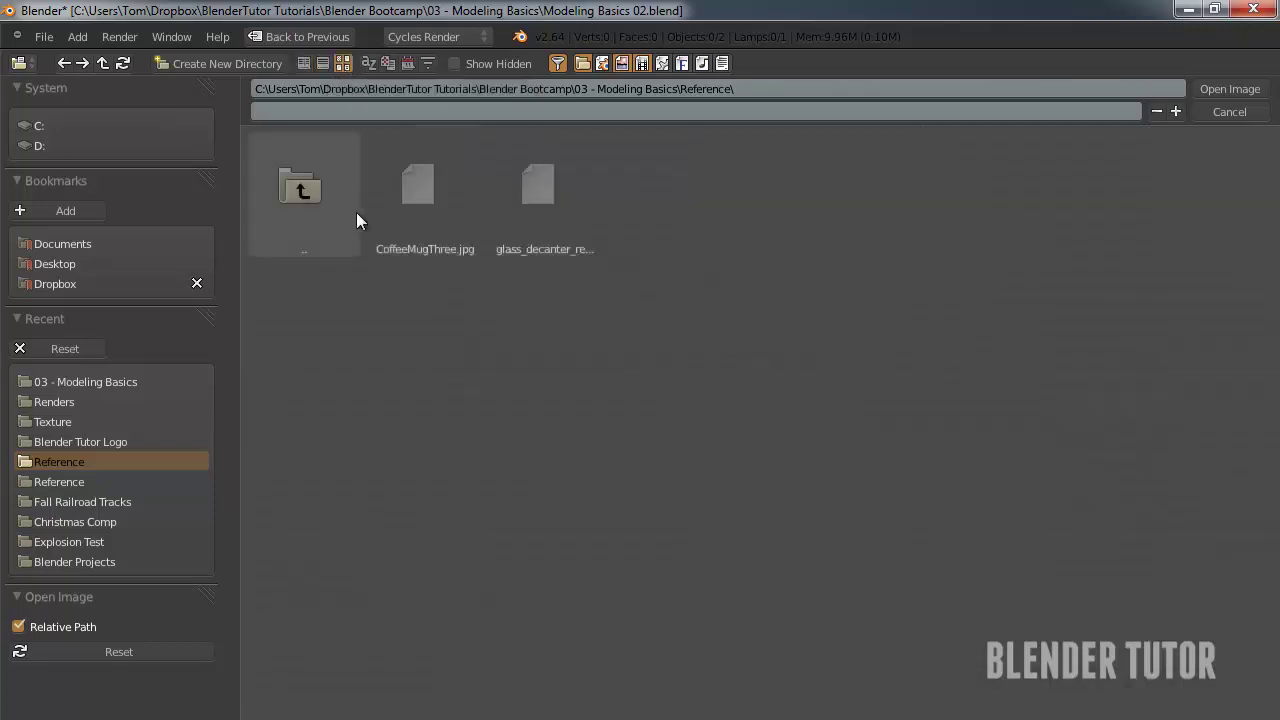
click(438, 192)
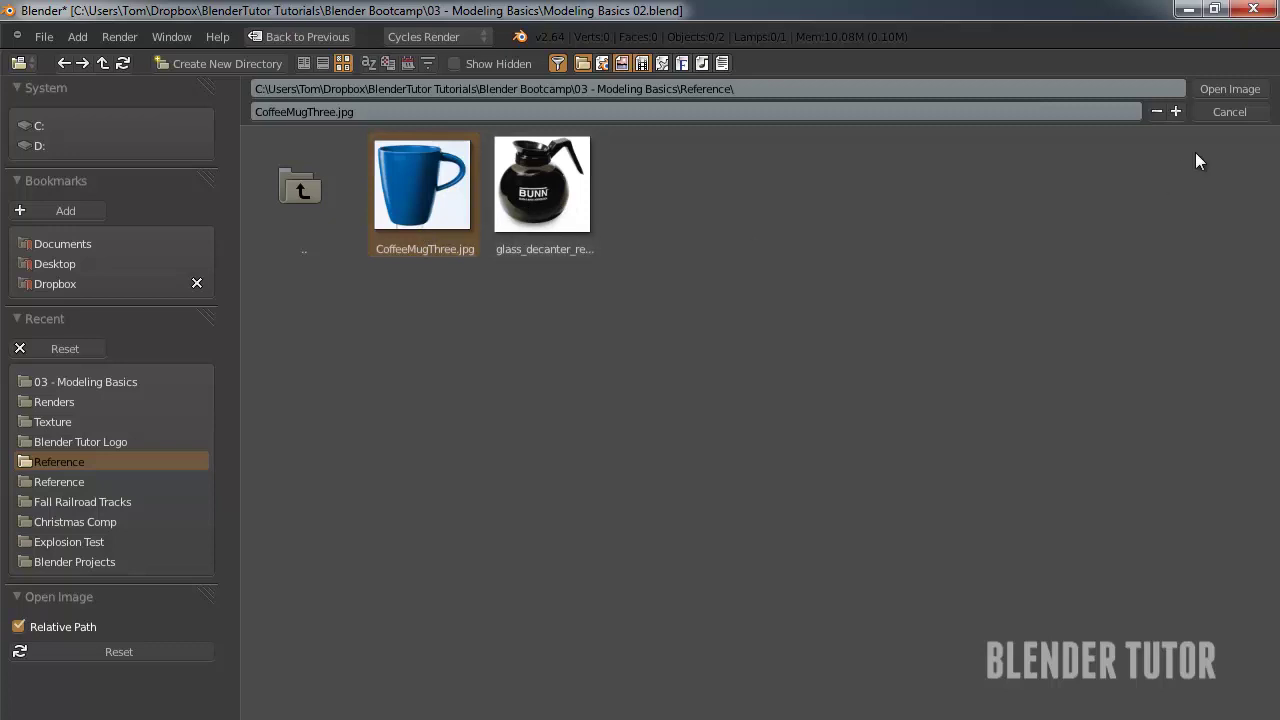
click(1225, 90)
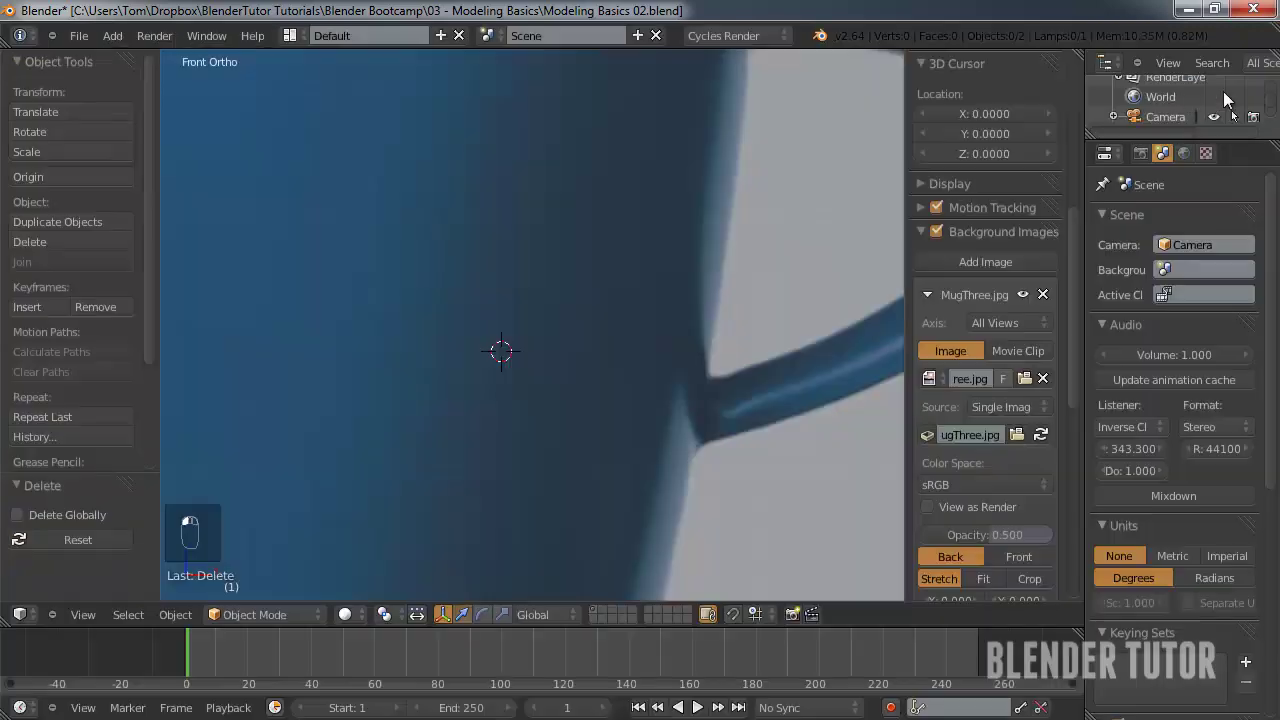
- Set the mug background image's opacity to 0.295
scroll(528, 418, down, 8)
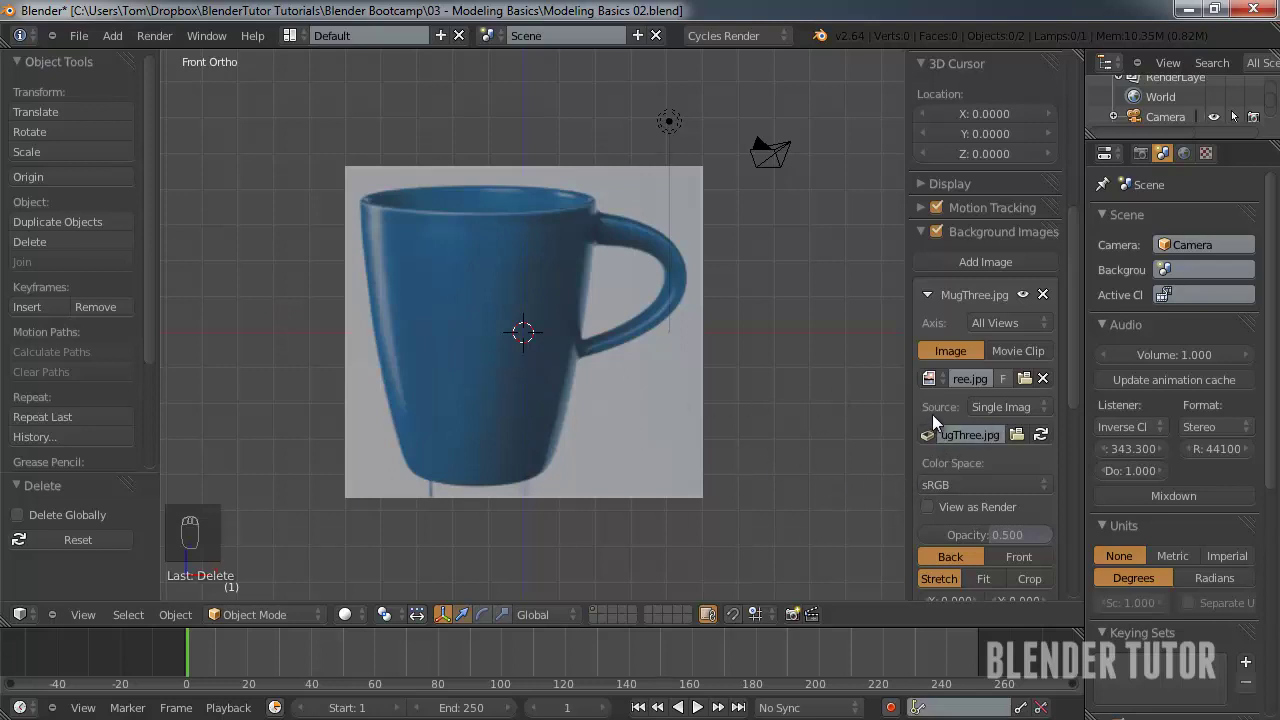
scroll(963, 505, down, 4)
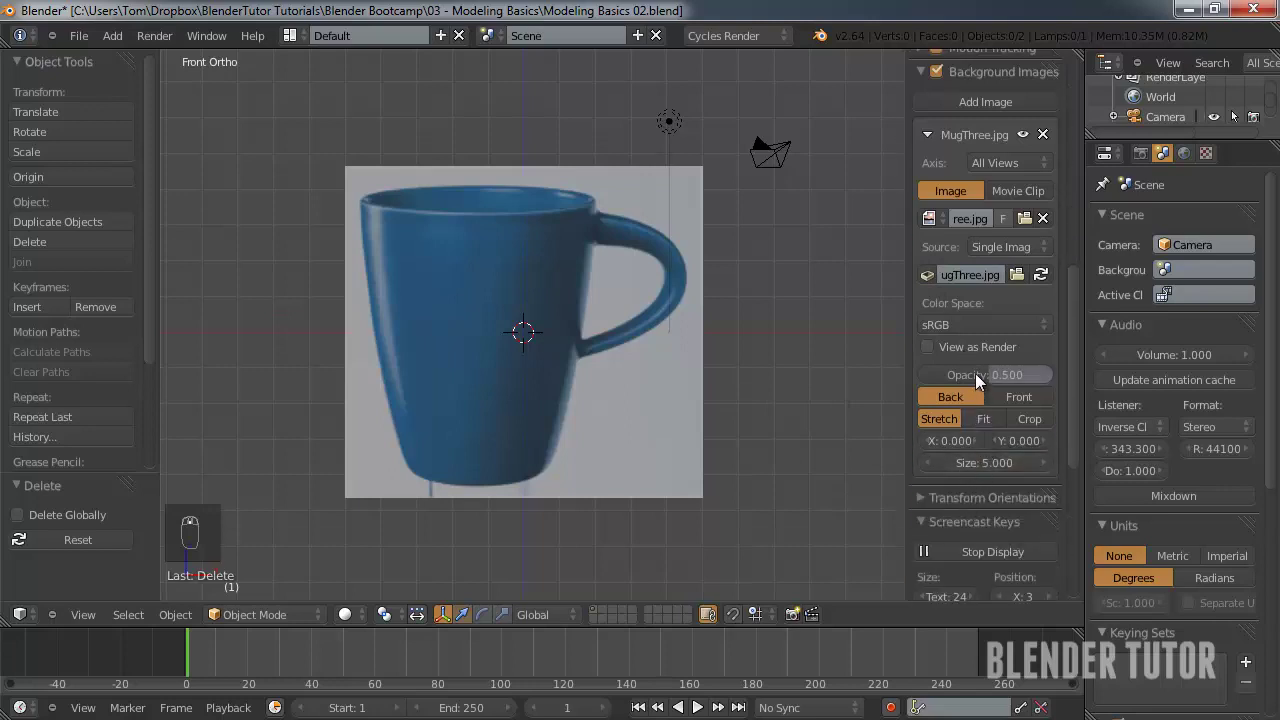
drag(968, 374, 941, 366)
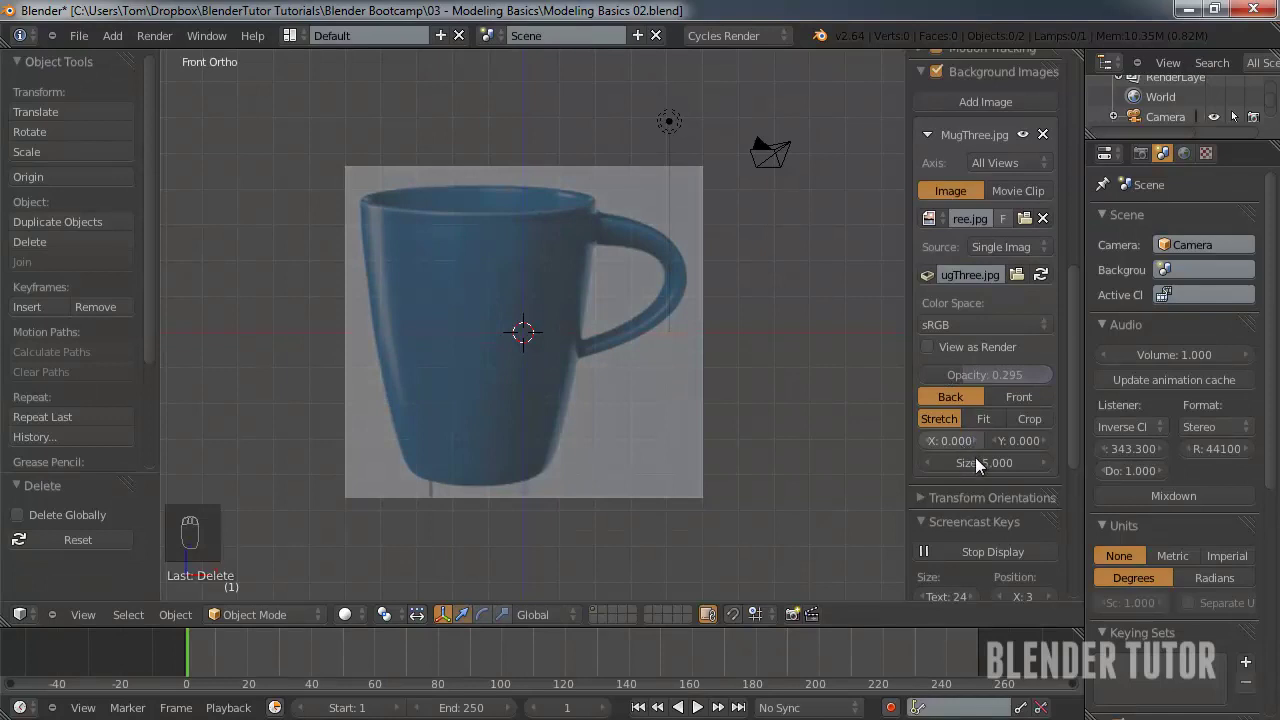
- Set the background image's size to 2.2 and its offset to X 0.534 and Y 2.024, placing the mug's base at the origin
drag(975, 460, 955, 437)
scroll(472, 407, up, 4)
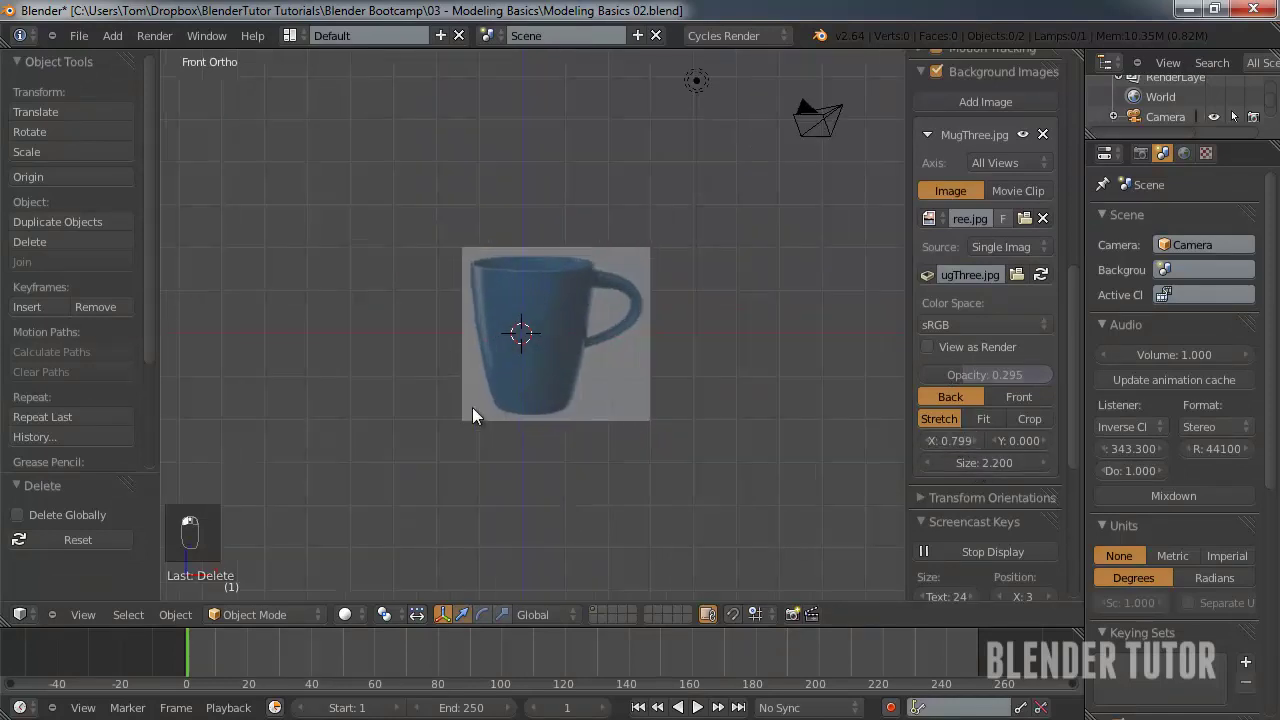
scroll(479, 407, up, 1)
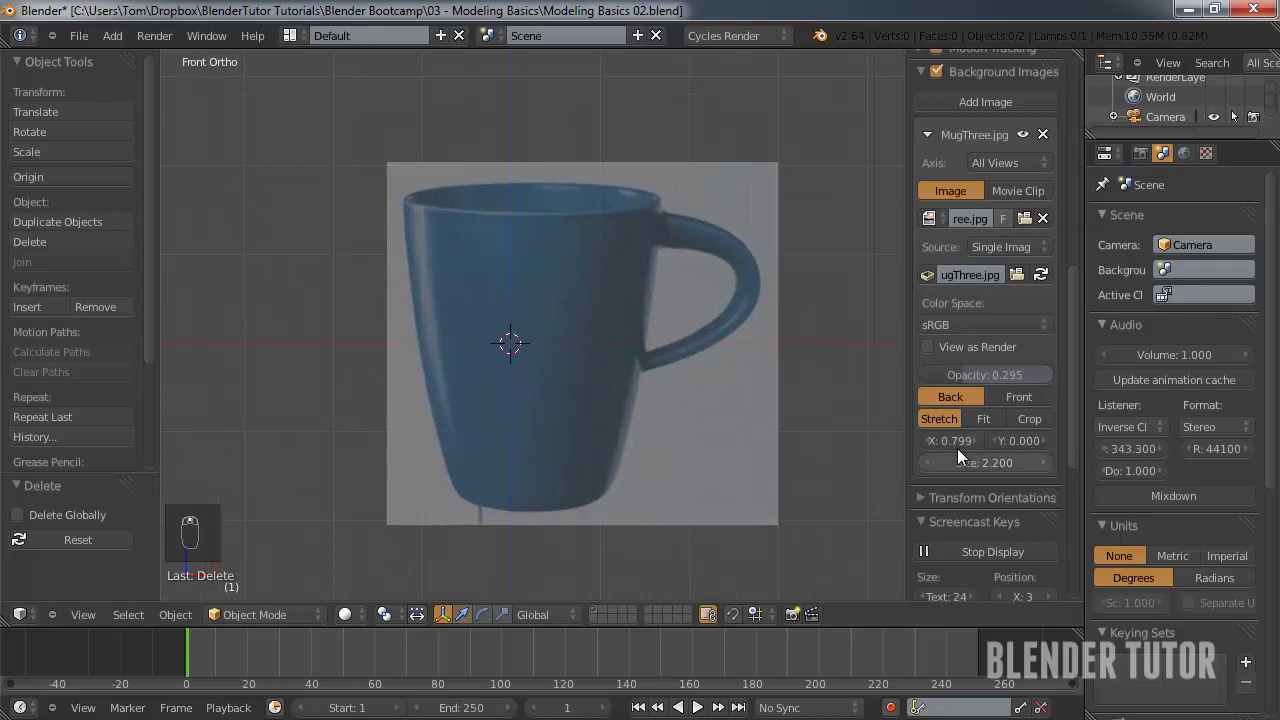
drag(953, 437, 950, 439)
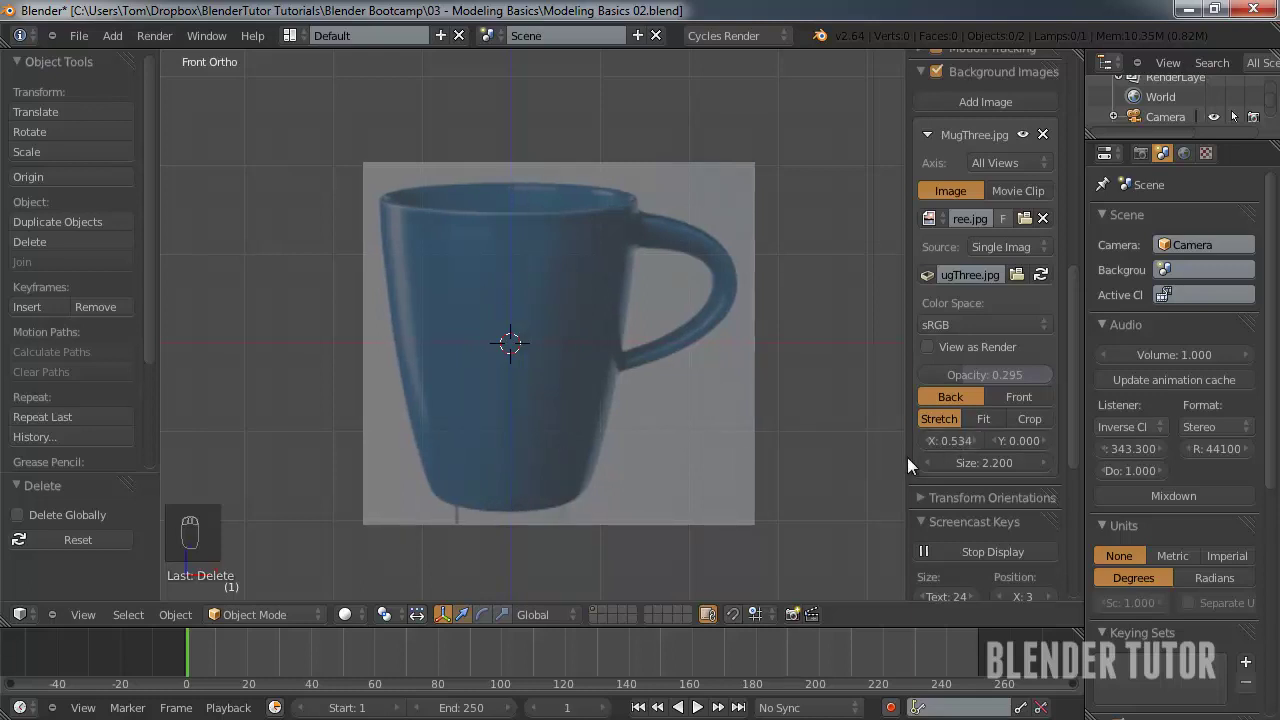
drag(1013, 437, 1000, 436)
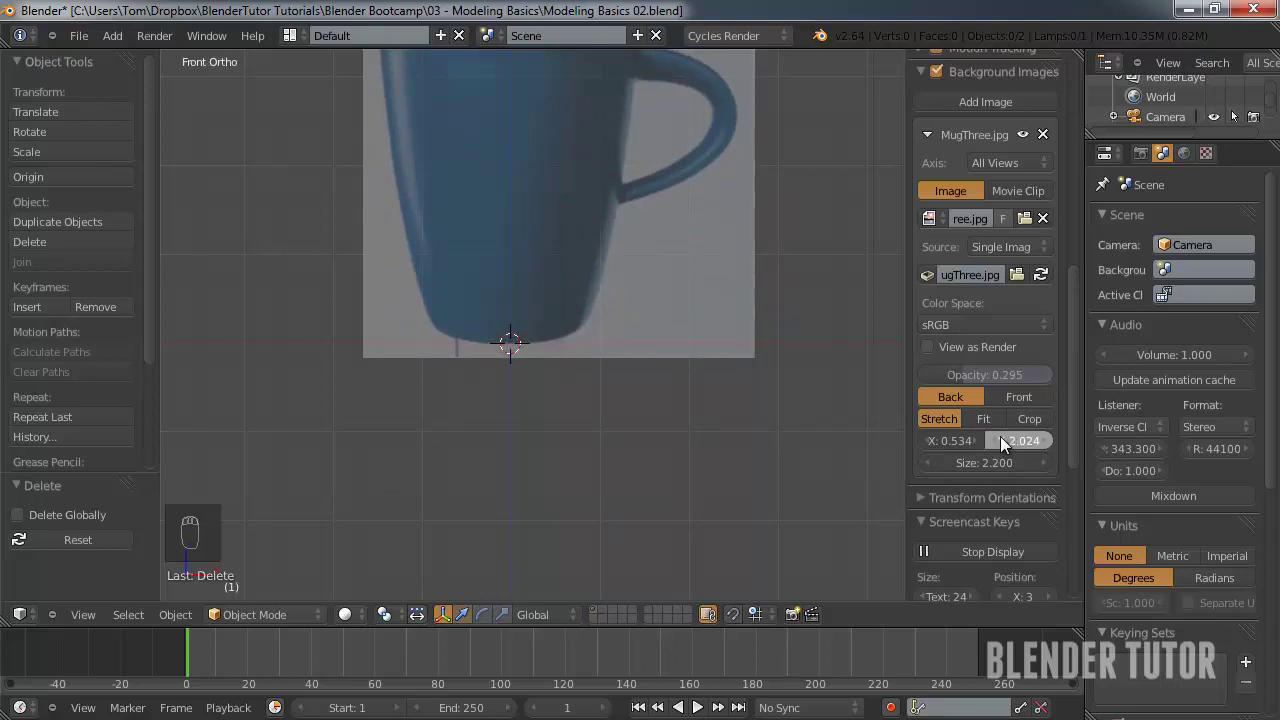
- Add a mesh circle with 16 vertices at the origin, beneath the mug in the reference image
scroll(639, 327, down, 1)
shift+middle_drag(616, 293, 575, 359)
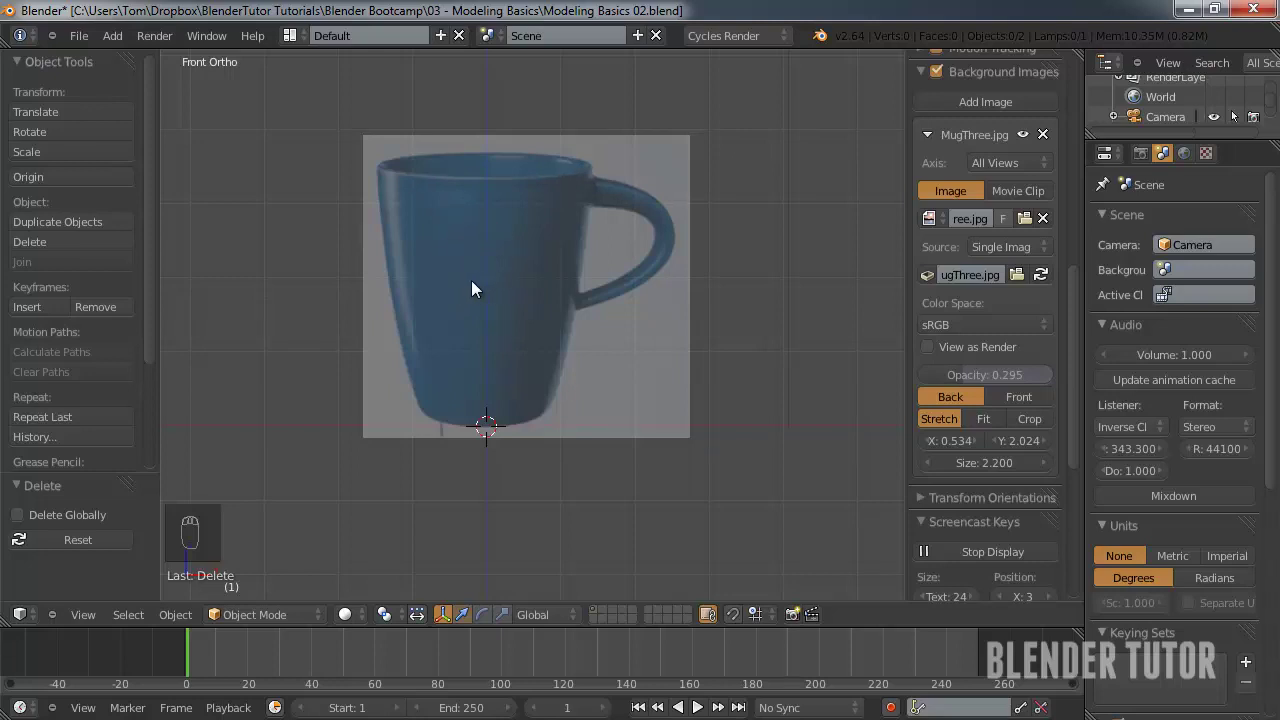
shift+middle_drag(462, 311, 490, 357)
key(Tab)
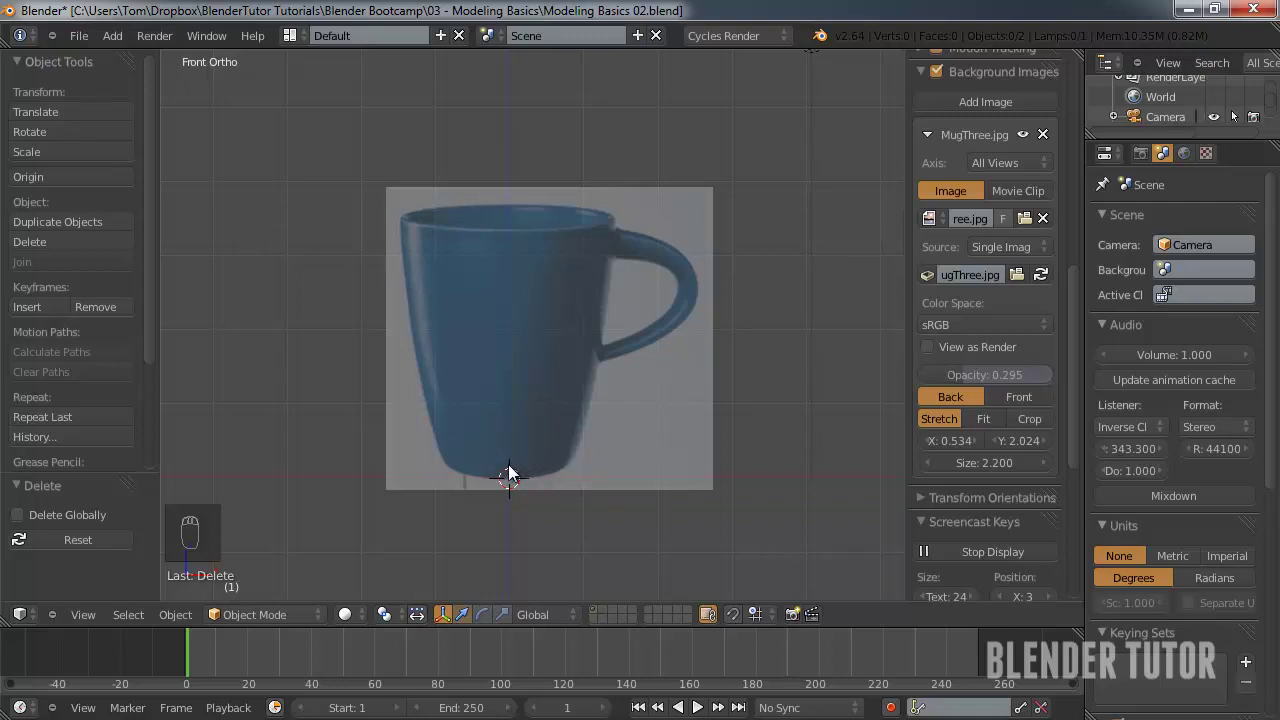
key(shift+a)
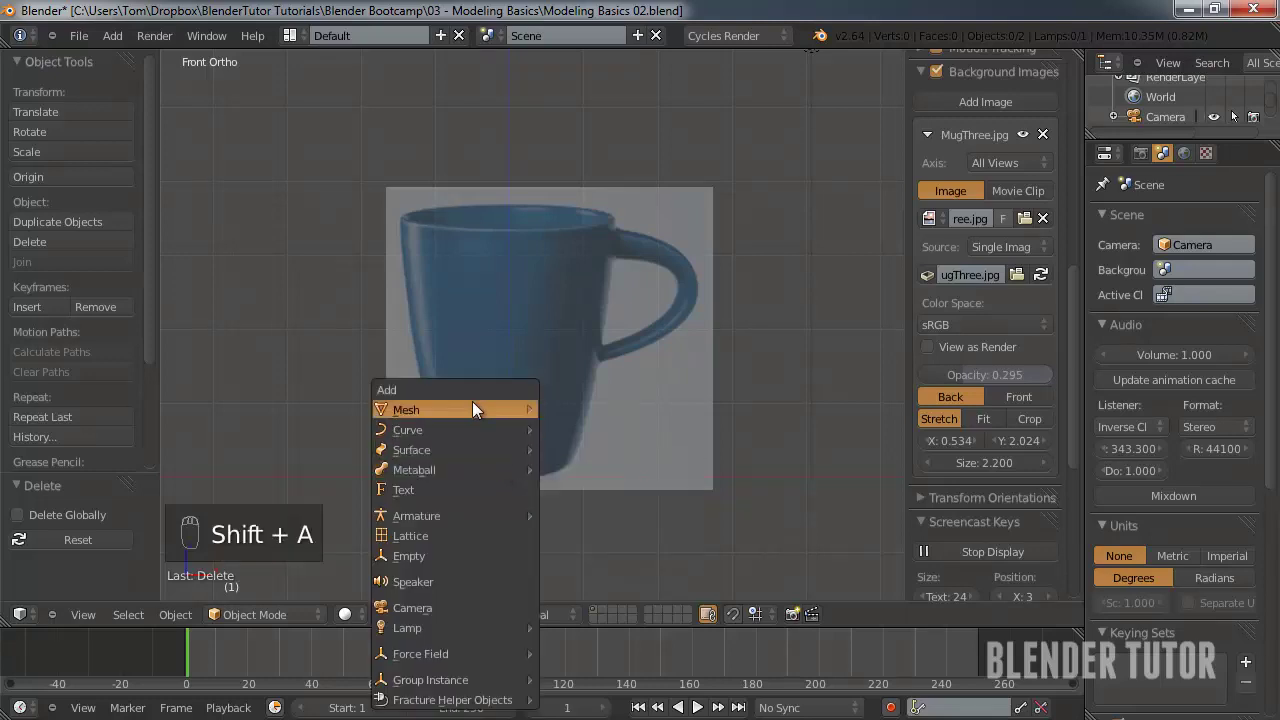
mouse_move(494, 408)
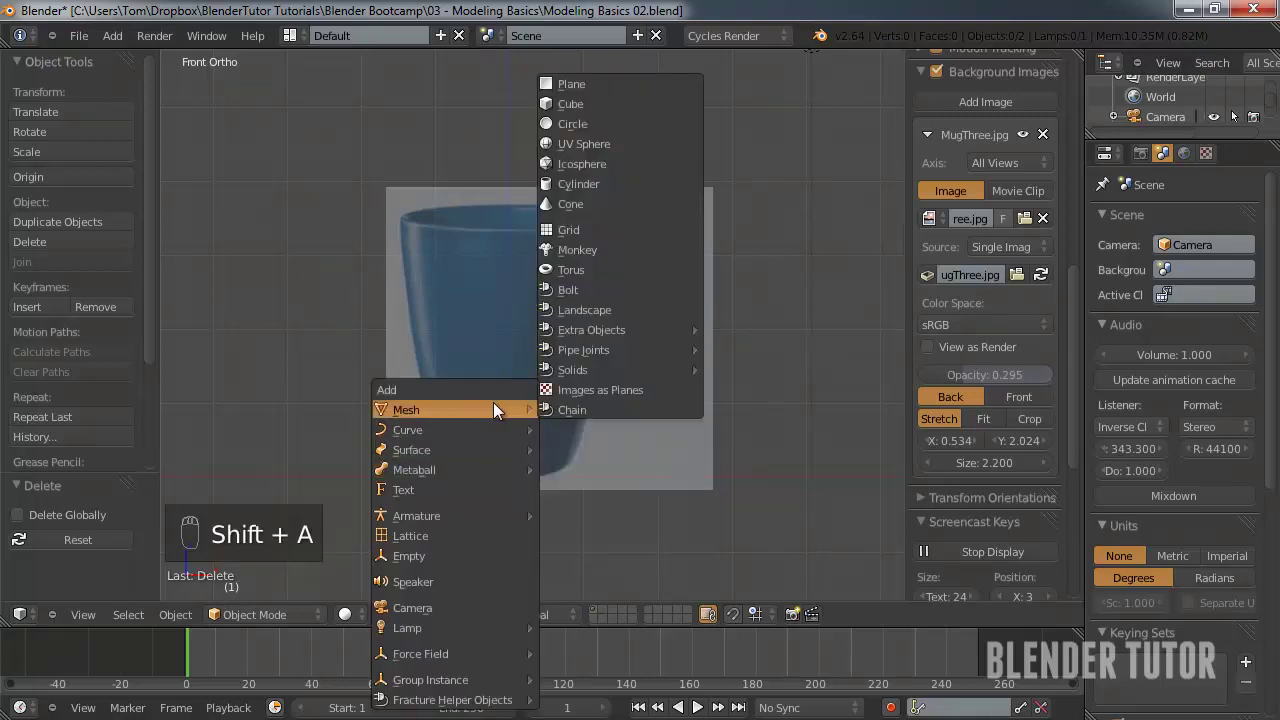
click(606, 123)
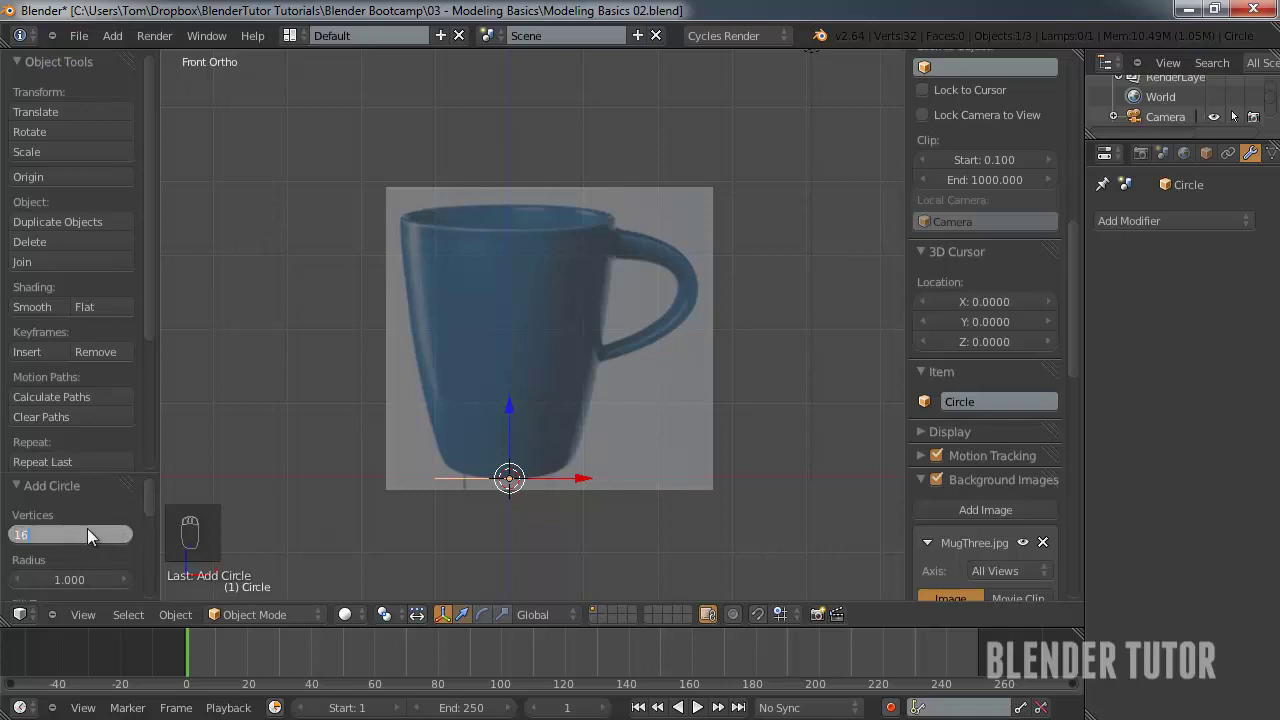
key(Return)
- Raise the circle 0.163 along Z and scale it to 0.838 to fit the width of the mug's lower body
scroll(340, 525, up, 2)
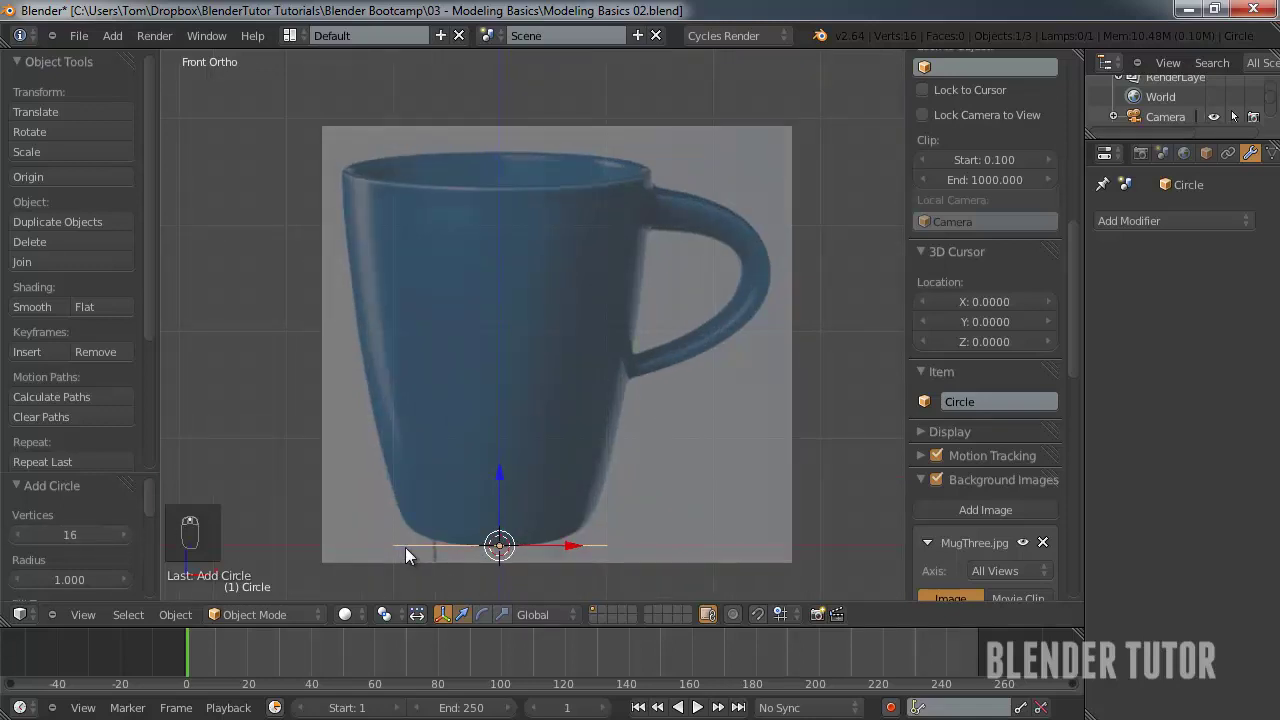
shift+middle_drag(405, 547, 421, 506)
scroll(522, 456, up, 2)
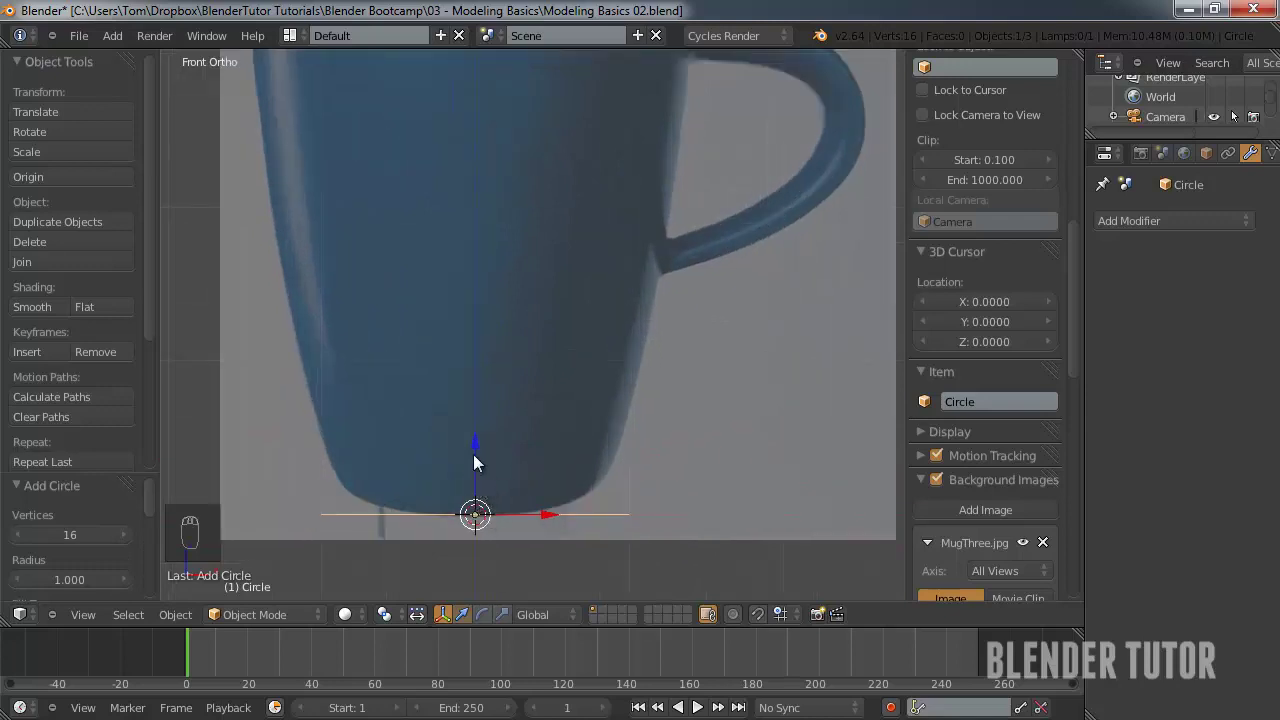
key(g)
key(z)
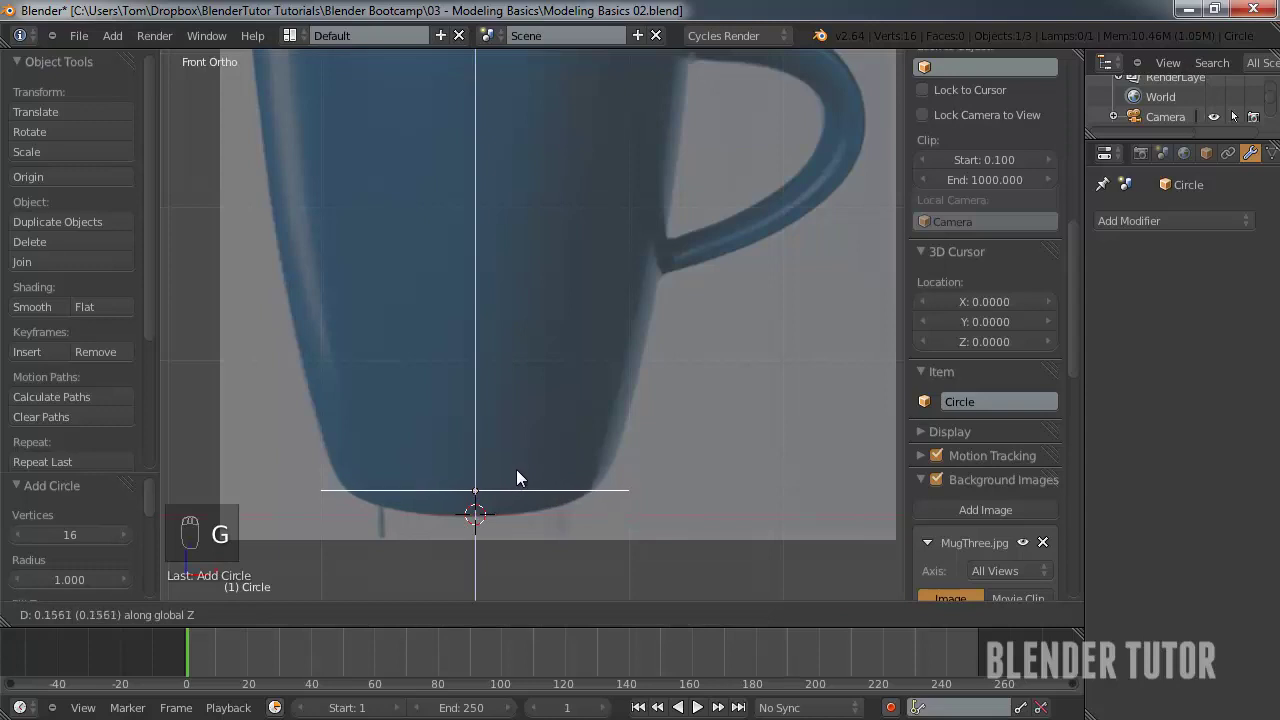
click(516, 469)
key(s)
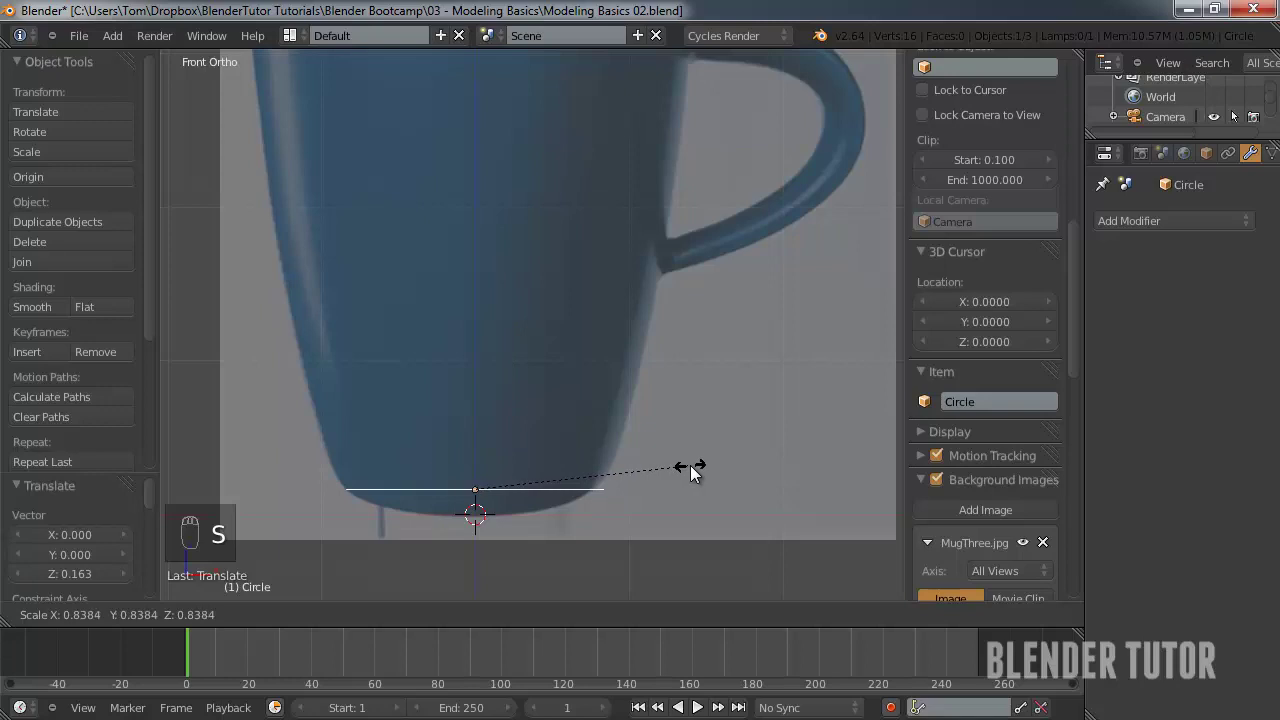
click(691, 468)
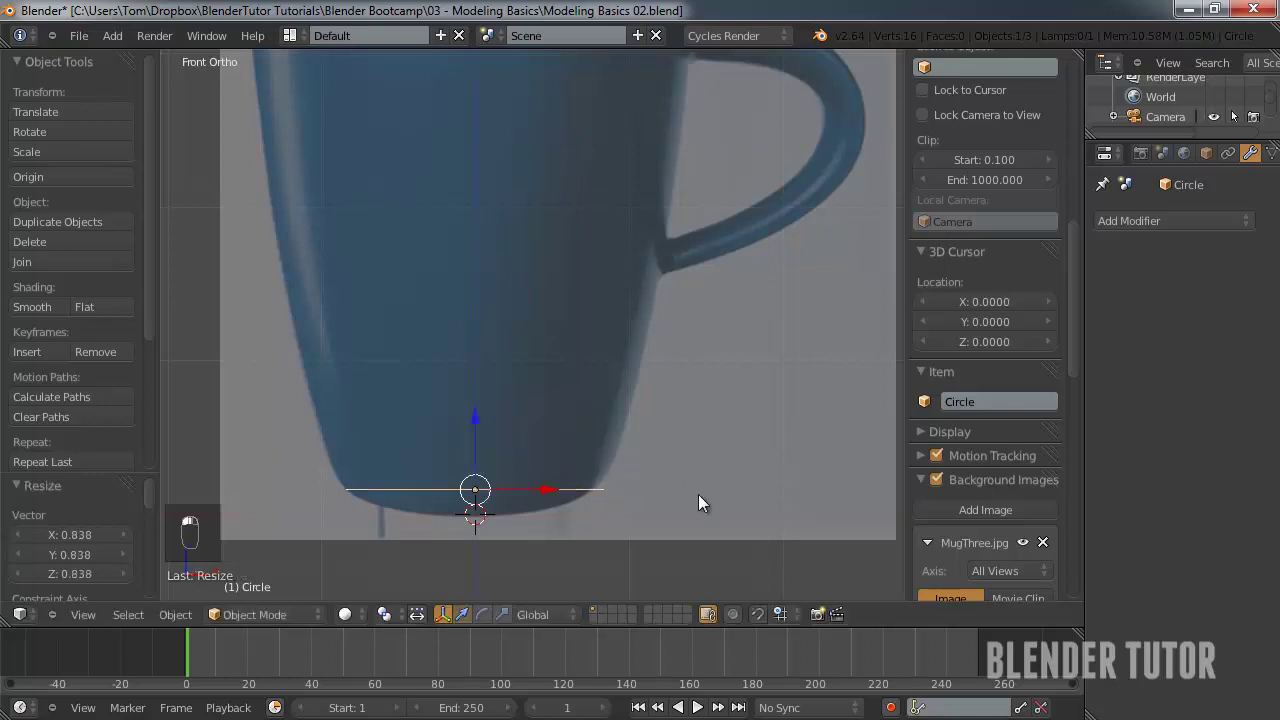
- In edit mode, extrude the whole circle straight up and scale the new ring by 1.271 to match the mug's outline
shift+middle_drag(698, 494, 708, 531)
key(Tab)
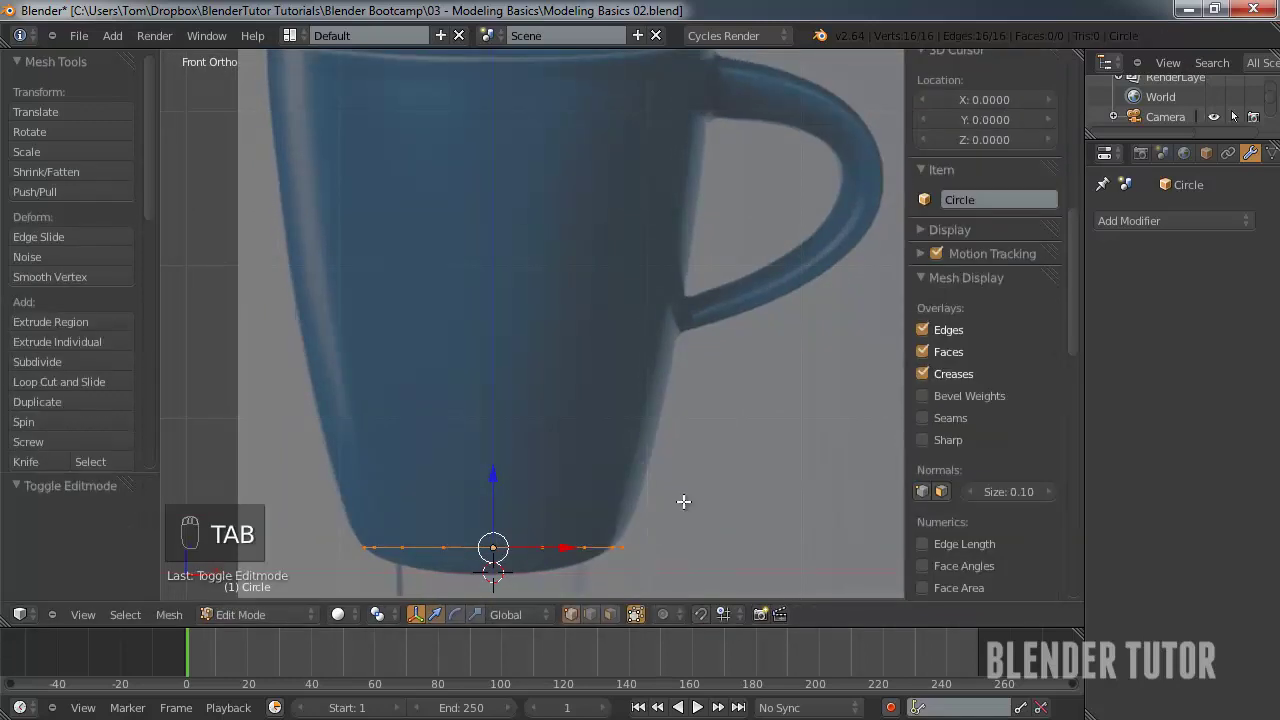
key(e)
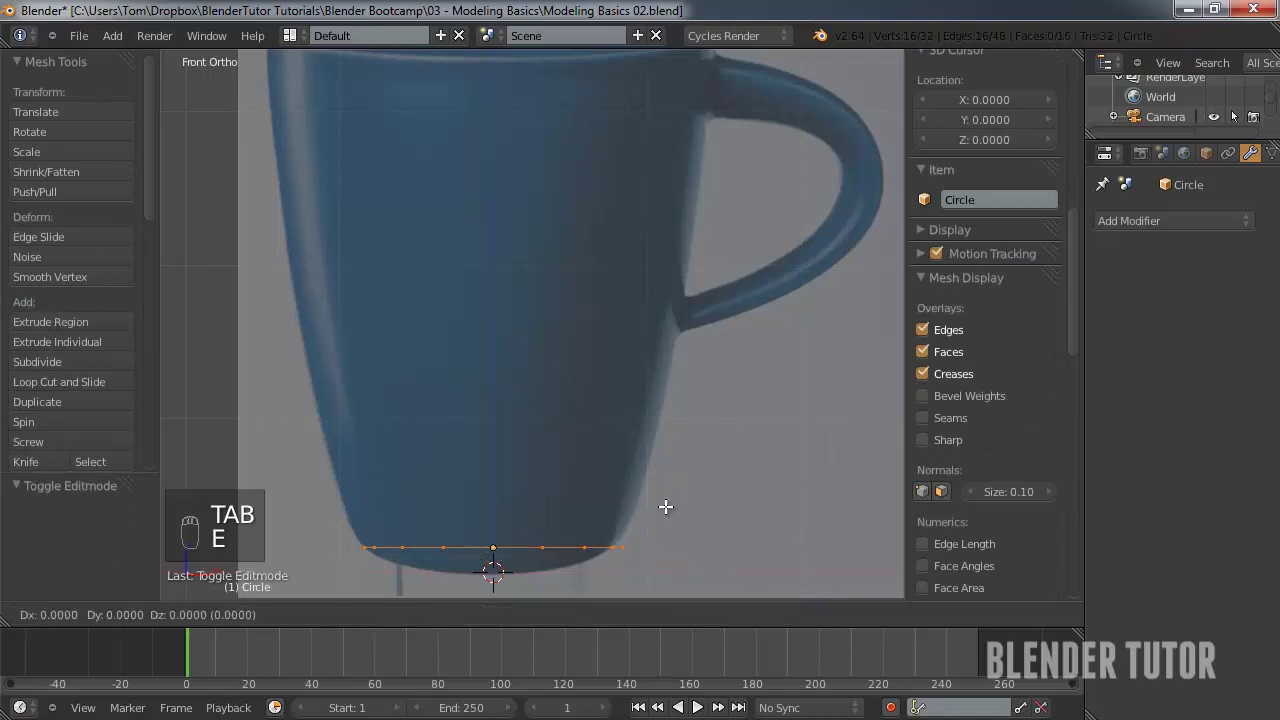
click(719, 397)
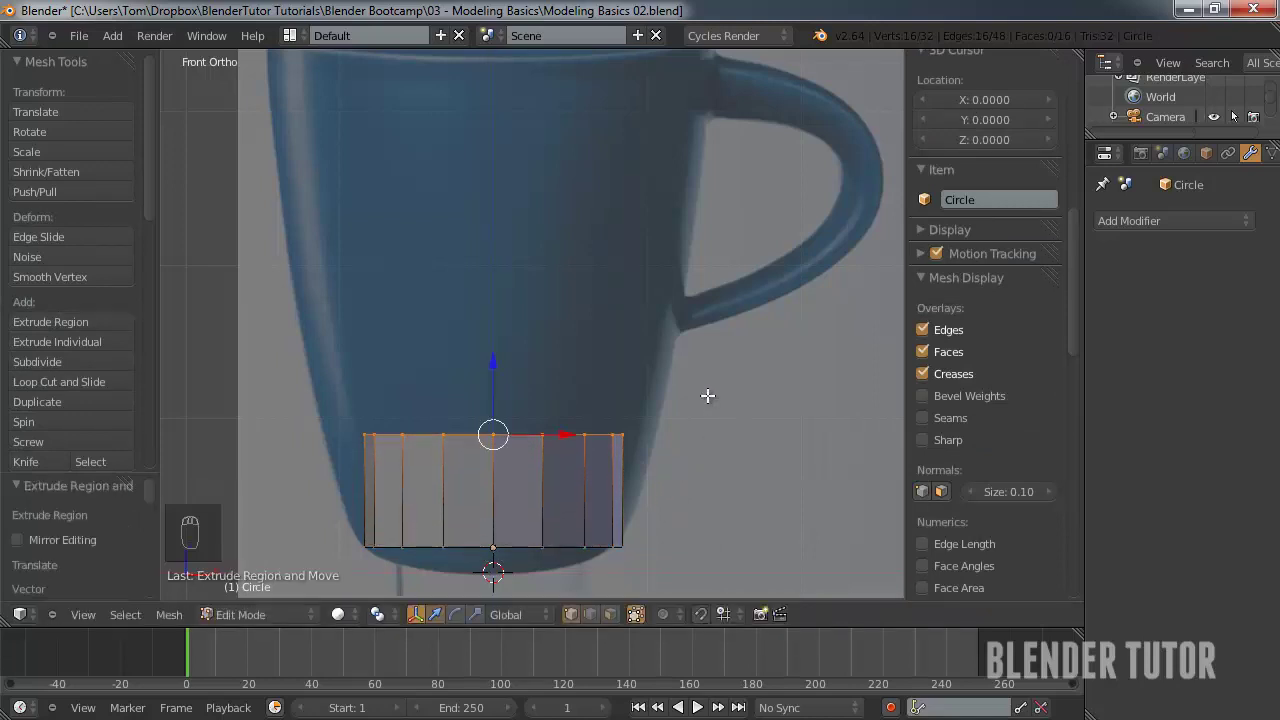
key(s)
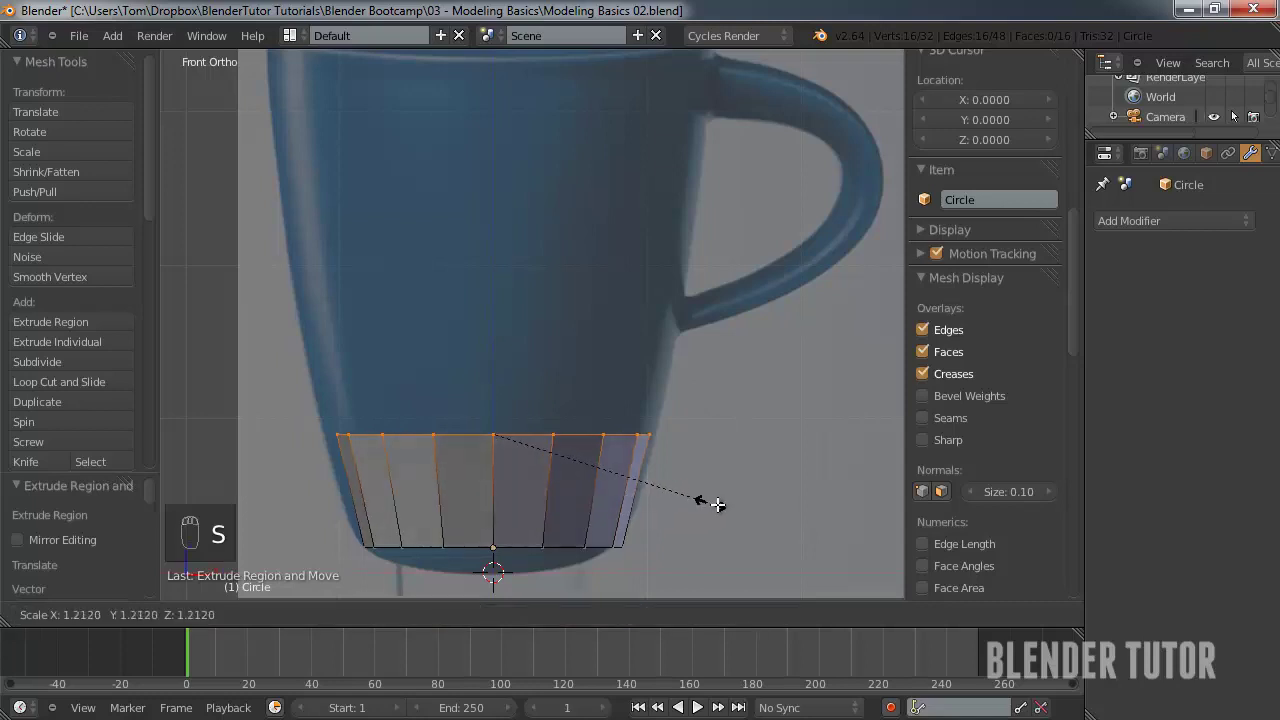
click(722, 503)
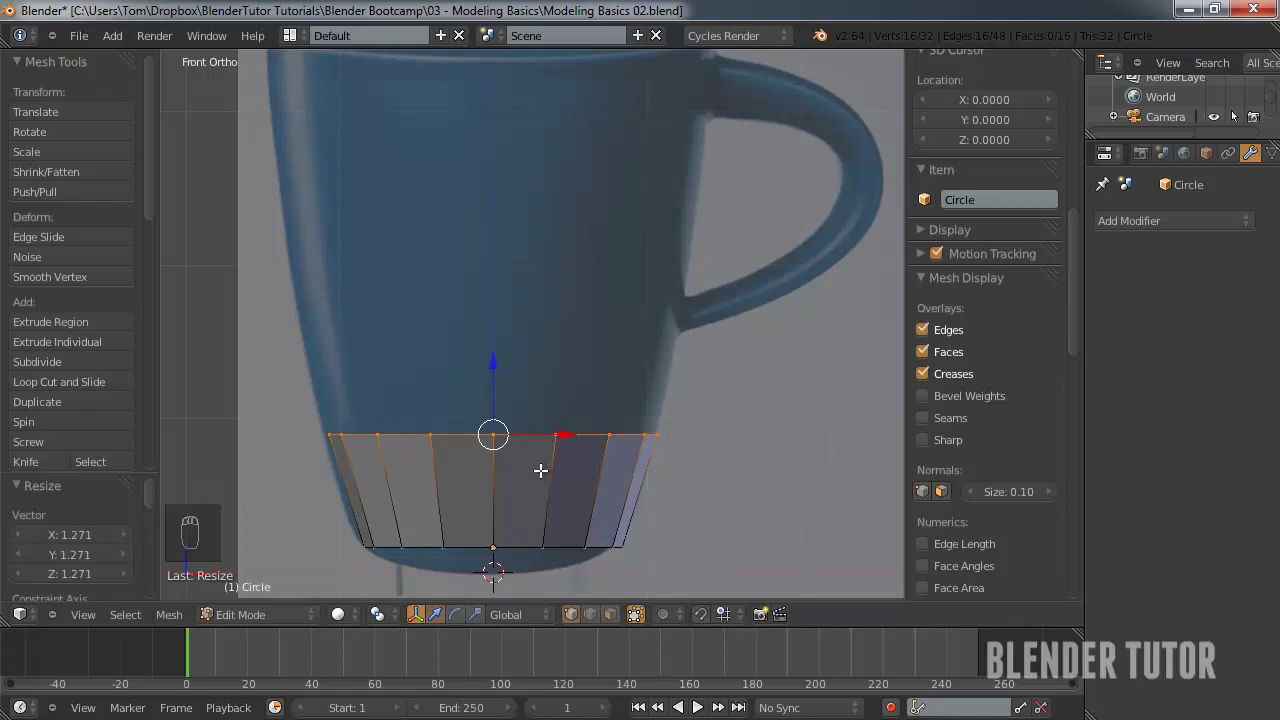
- Switch to wireframe shading, extrude the top ring up about 0.64 and scale it by 1.129 to the mug's outline
key(z)
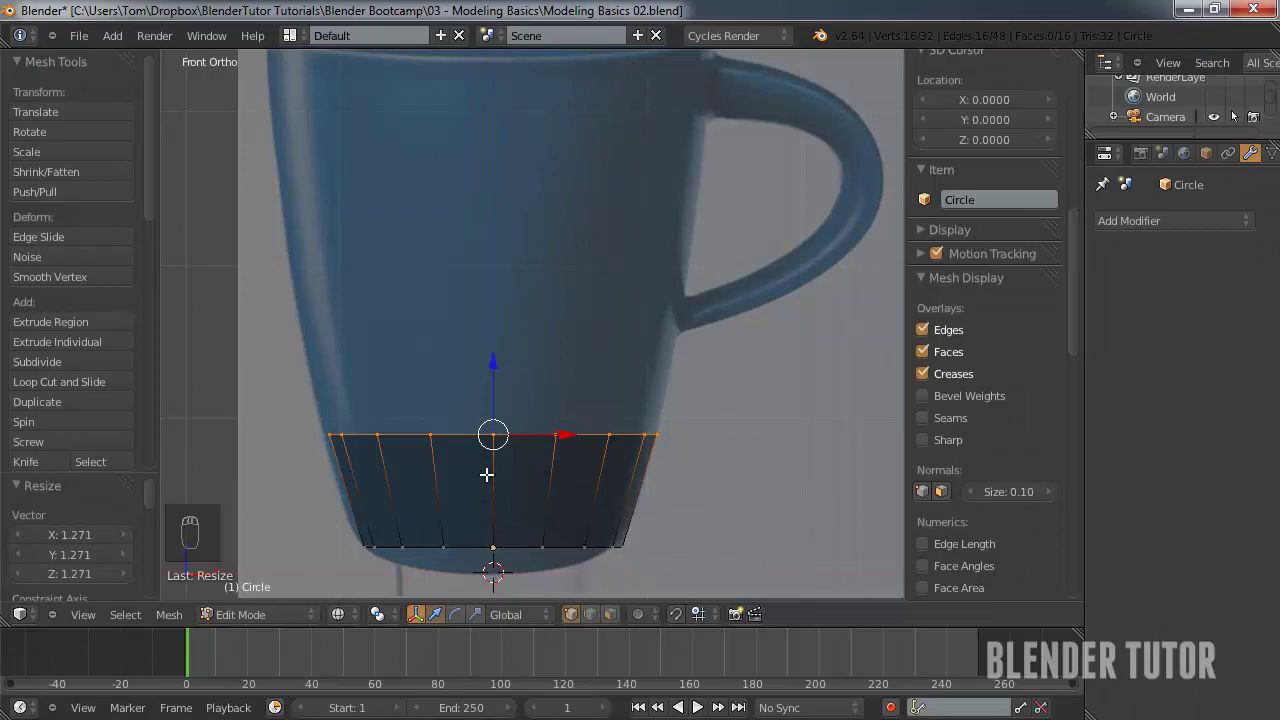
key(e)
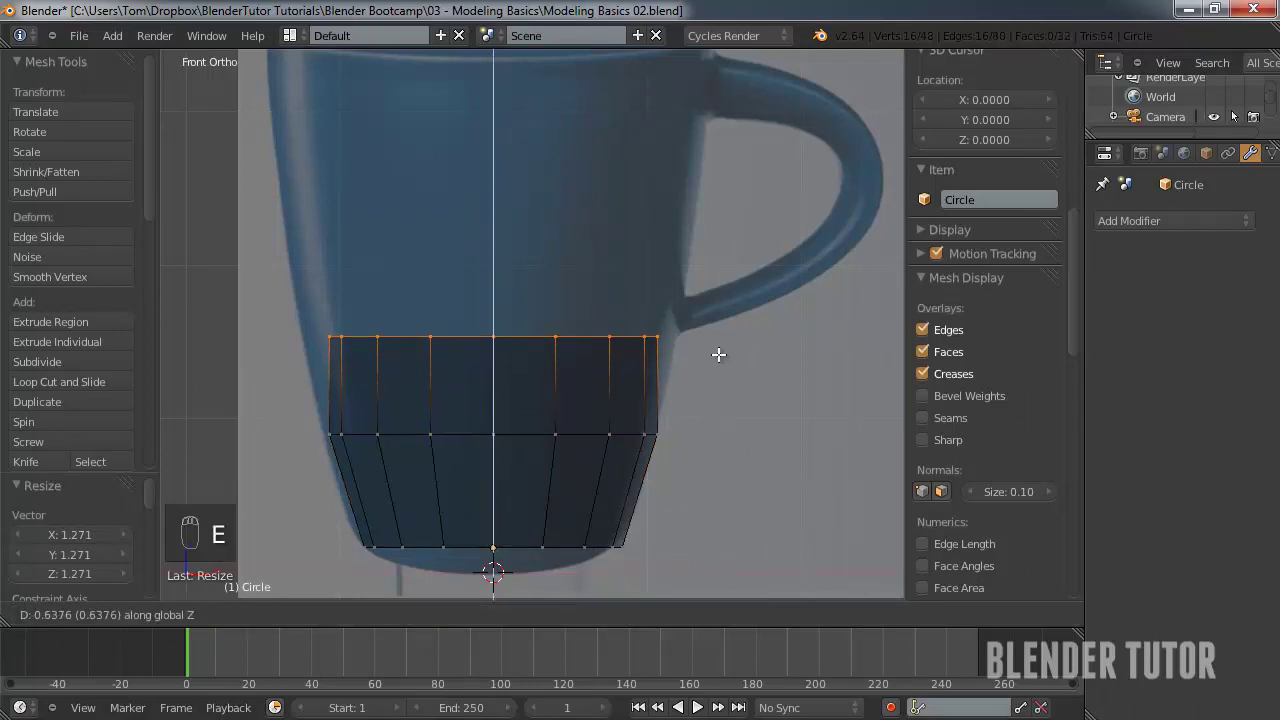
click(716, 356)
key(s)
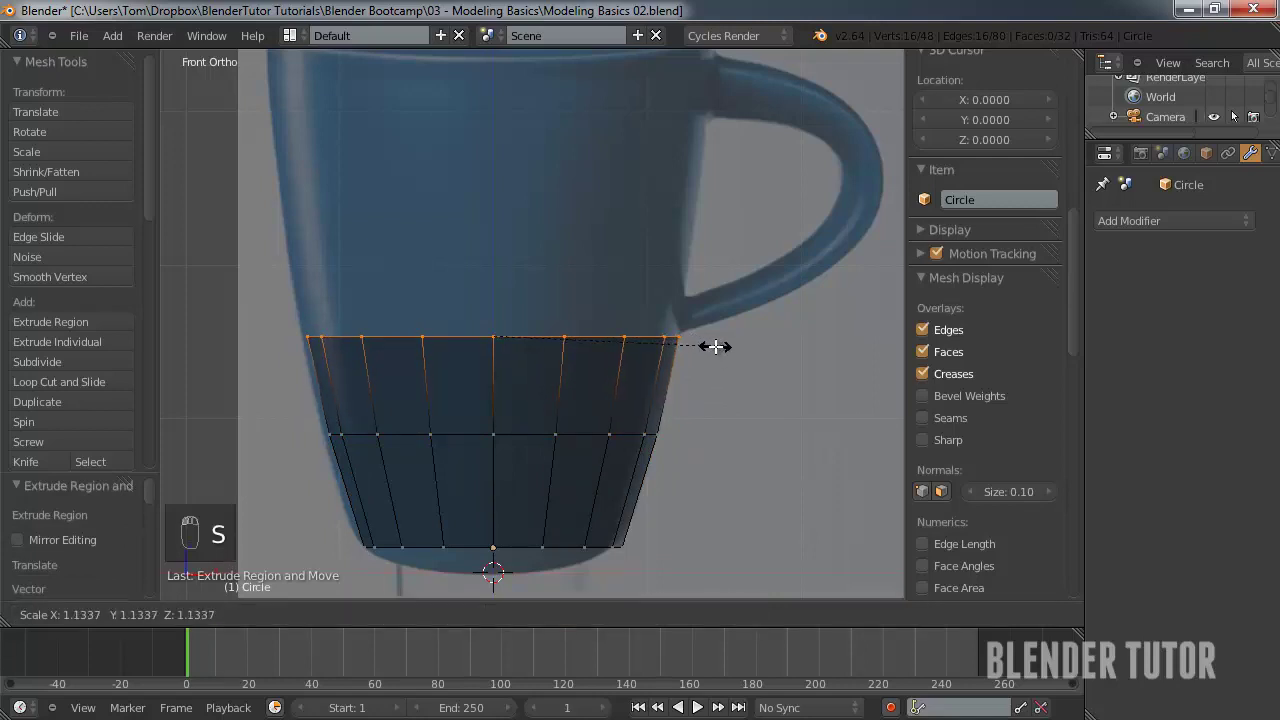
click(712, 350)
- Extrude the ring up from the handle's lower joint to mid-handle height and scale it by 1.098
key(e)
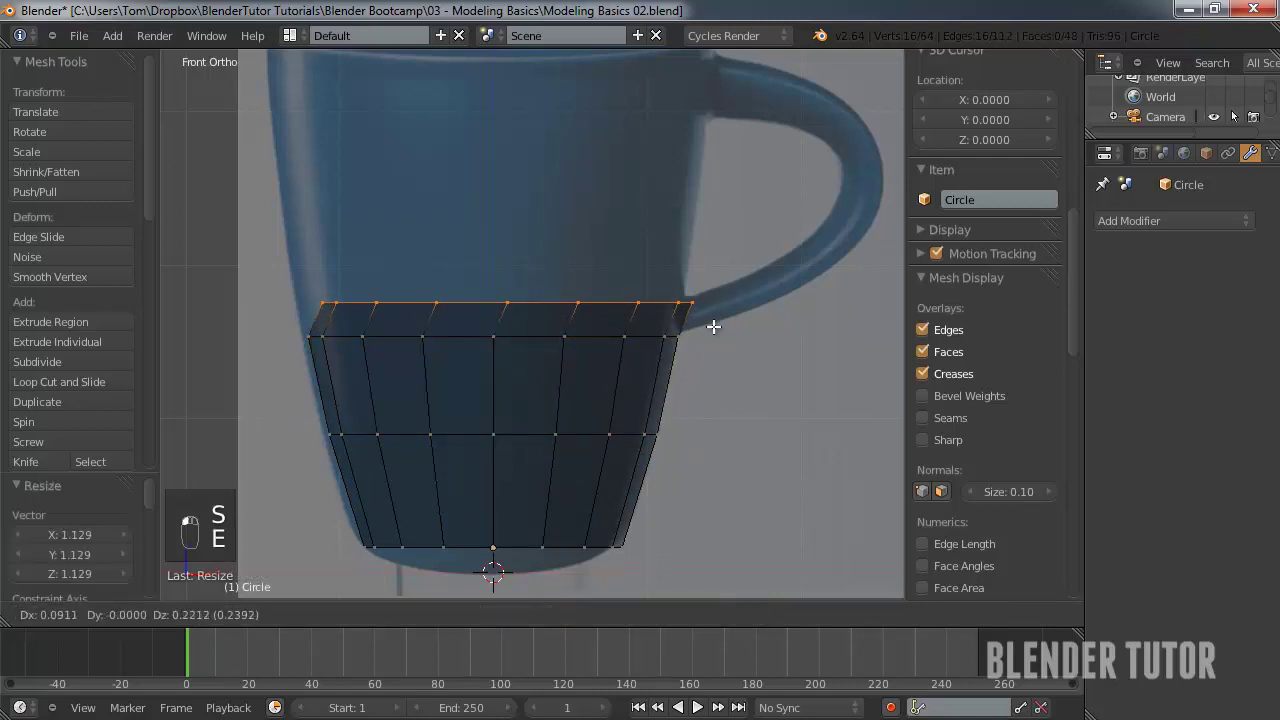
click(748, 253)
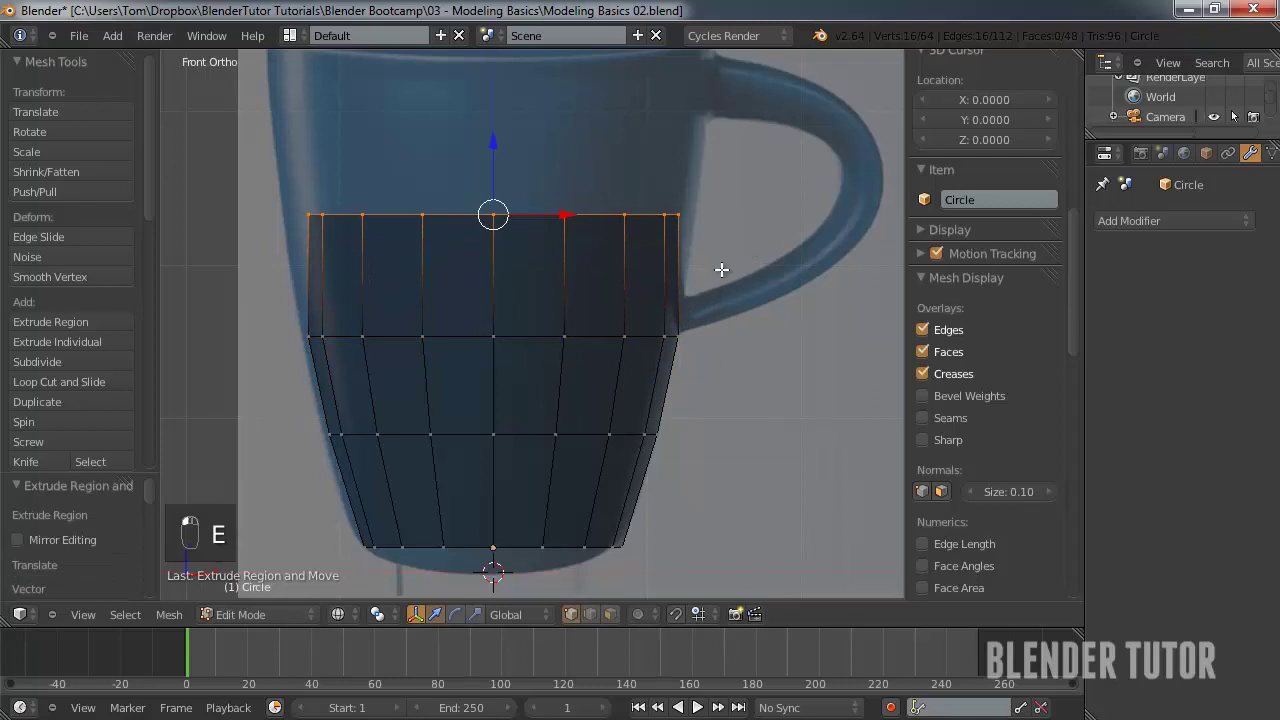
key(s)
click(737, 270)
- Extrude the ring up to the handle's upper joint and scale it by 1.063 to follow the mug's side
shift+middle_drag(737, 235, 733, 430)
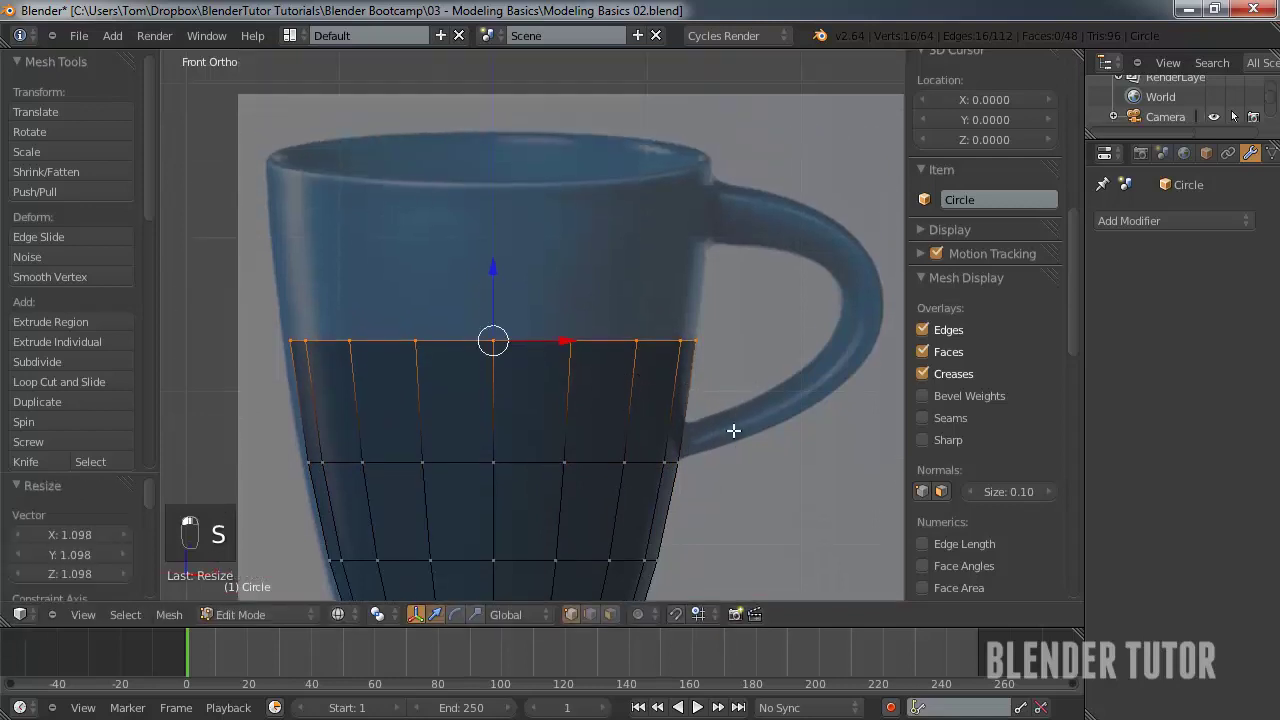
key(e)
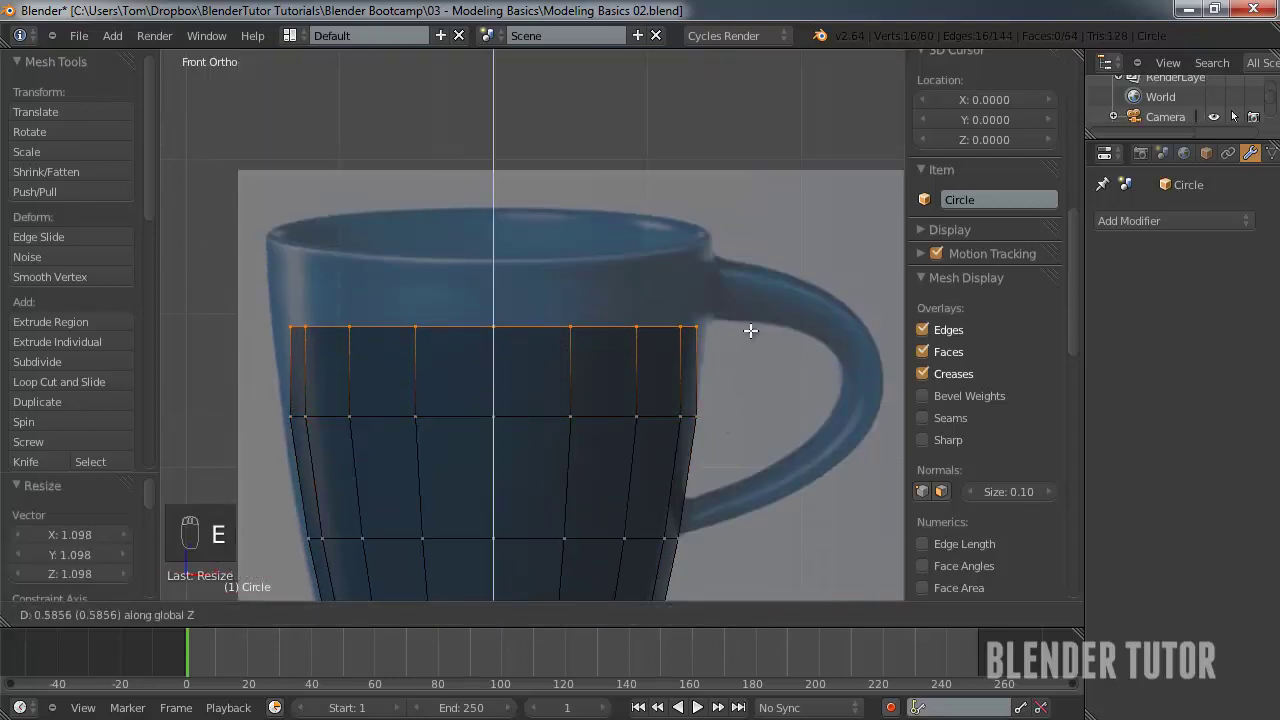
click(755, 330)
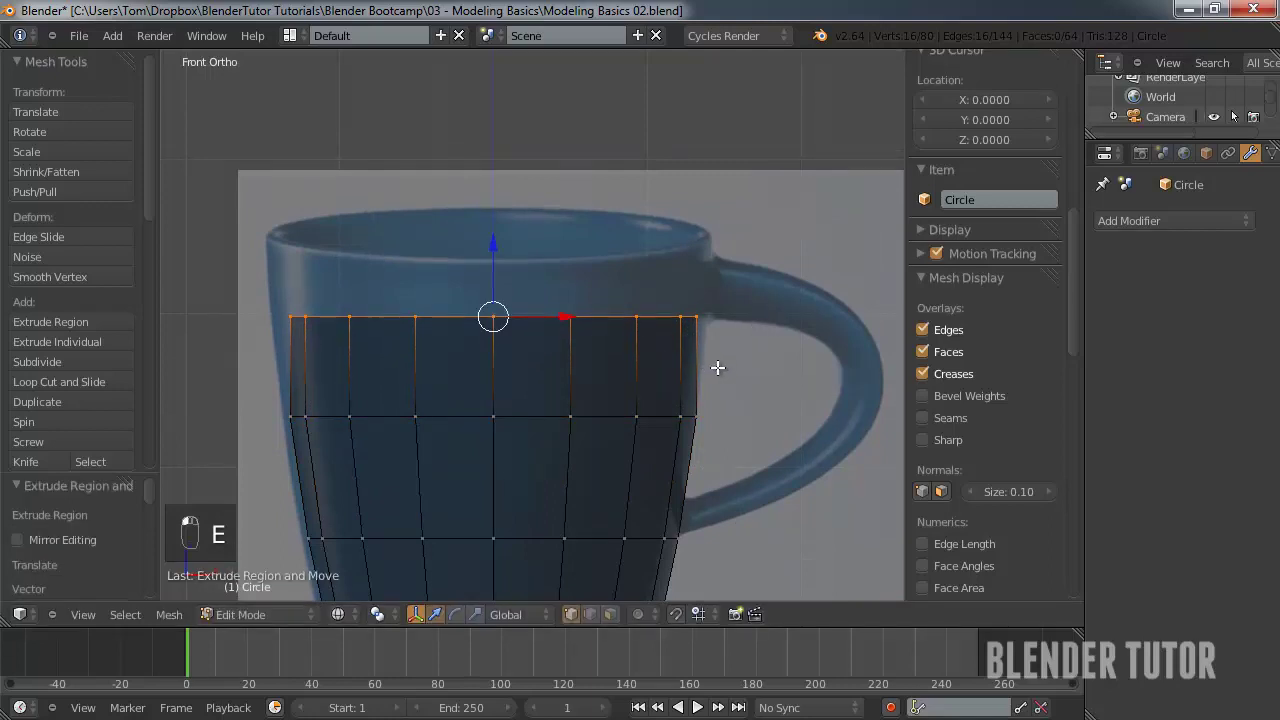
key(s)
click(728, 368)
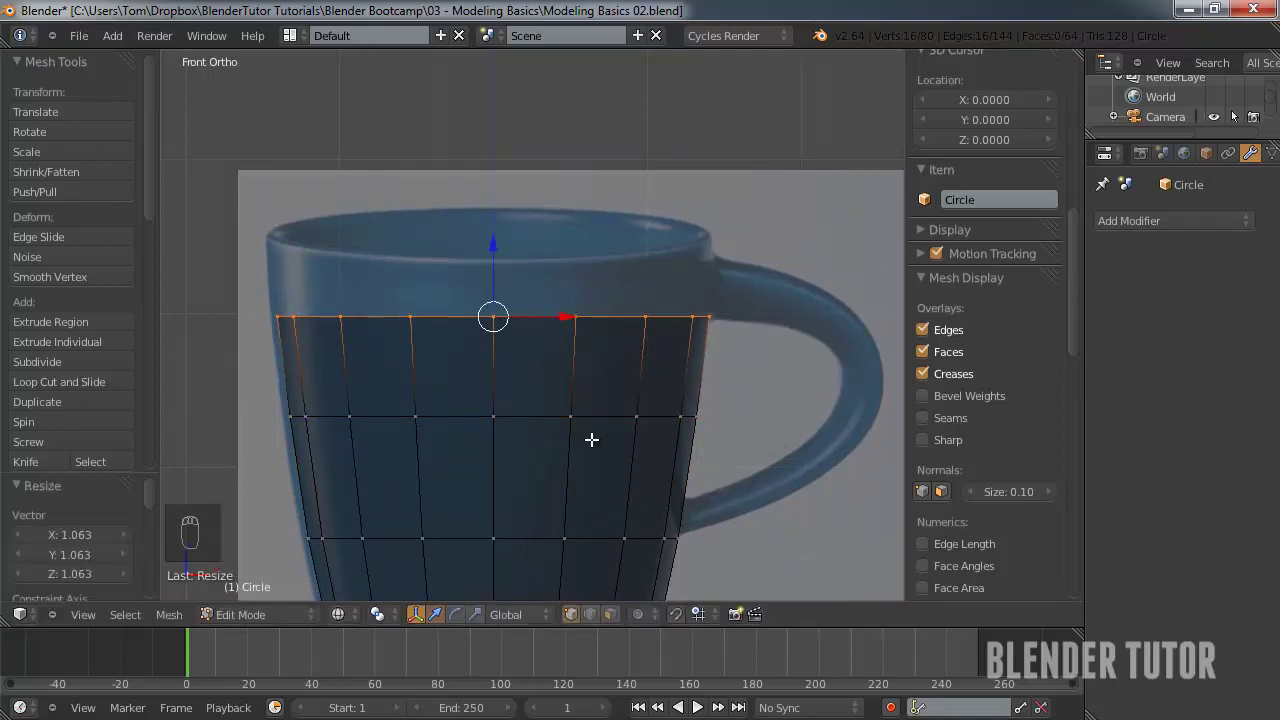
- Extrude the top ring up about 0.54 to the mug's rim and scale it by 1.020
key(e)
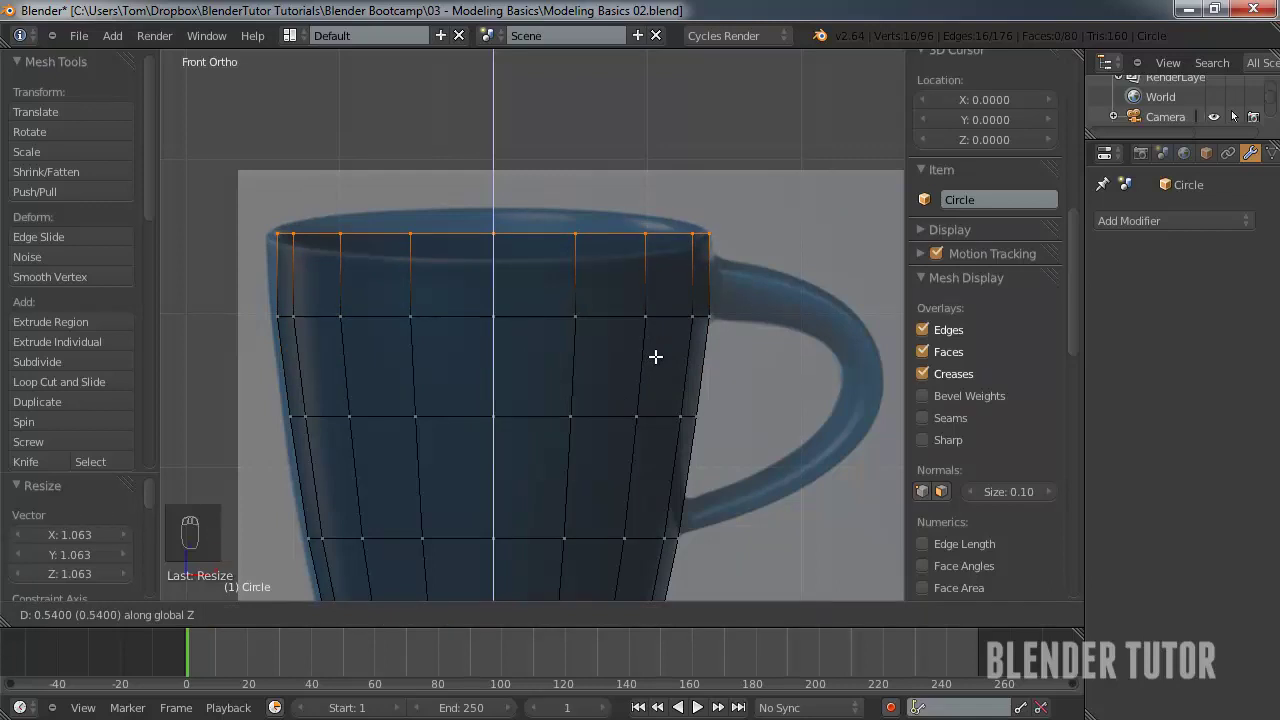
click(655, 356)
key(s)
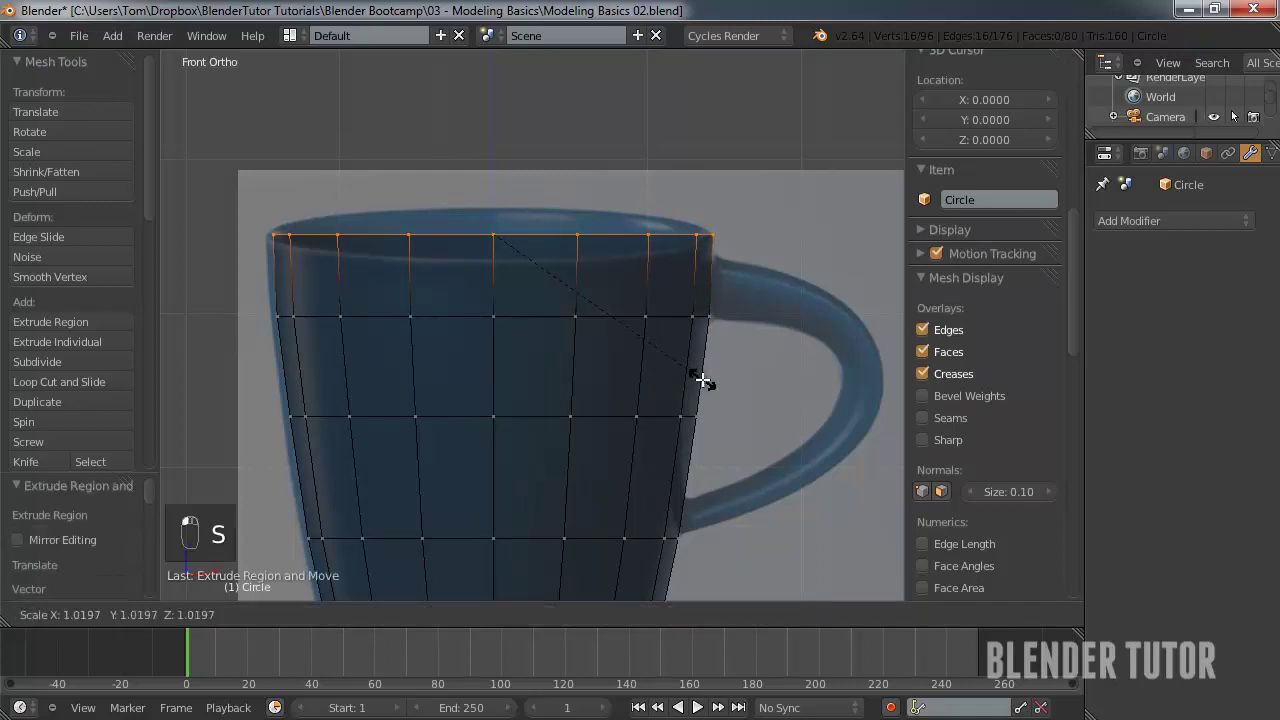
click(702, 379)
- Select the bottom edge loop, extrude it down about 0.03 and scale it to 0.982 to start the rounded base
scroll(683, 383, down, 2)
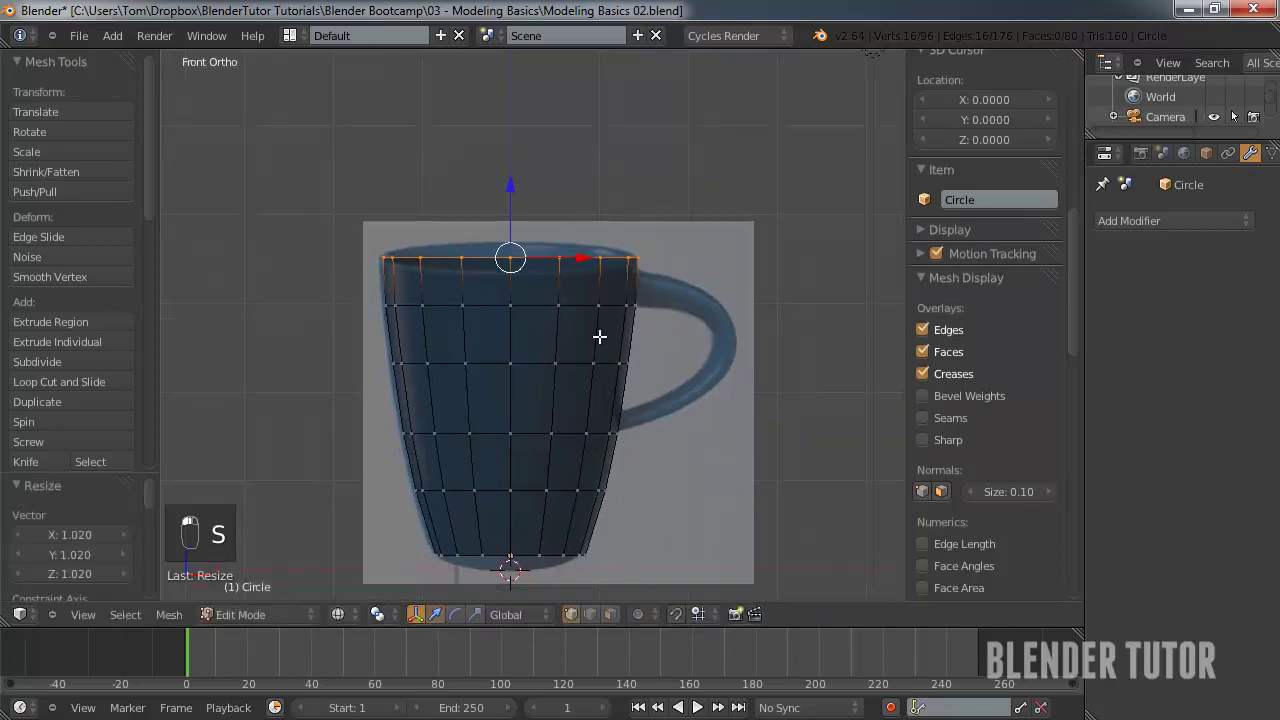
shift+scroll(597, 337, down, 3)
scroll(606, 280, up, 3)
shift+scroll(591, 406, down, 1)
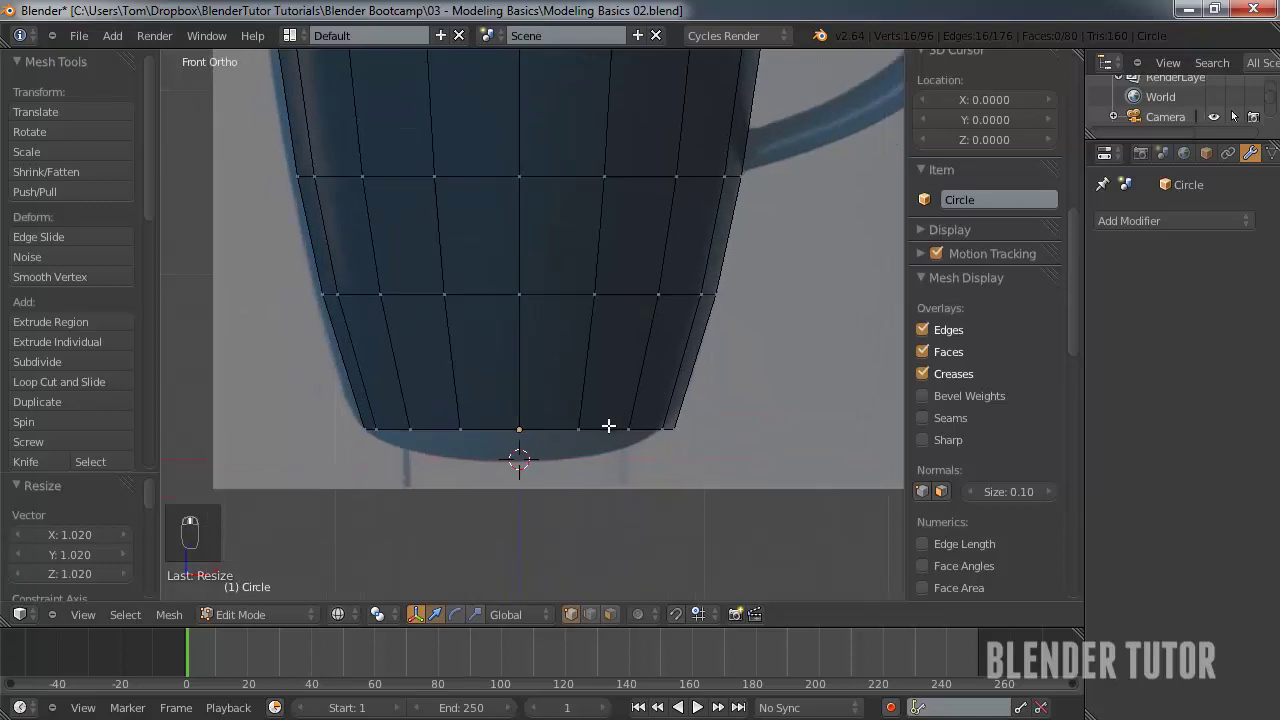
alt+right_click(608, 428)
scroll(771, 397, up, 1)
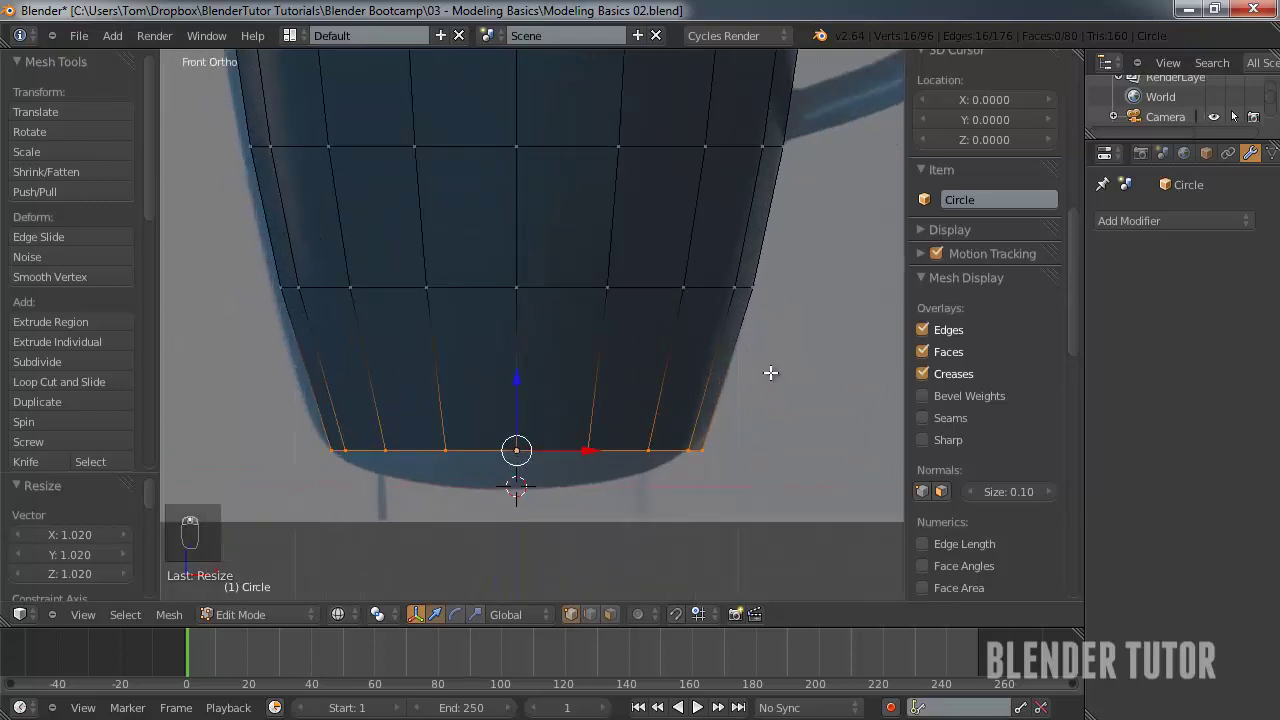
key(e)
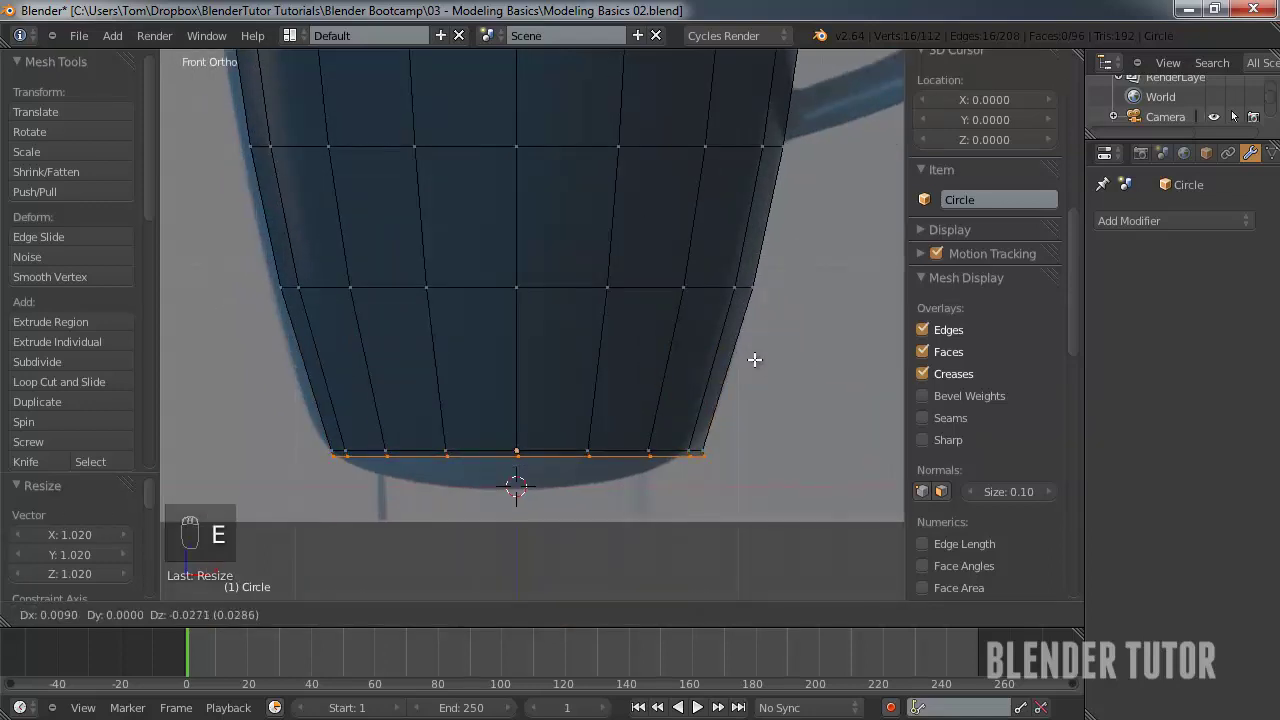
right_click(754, 361)
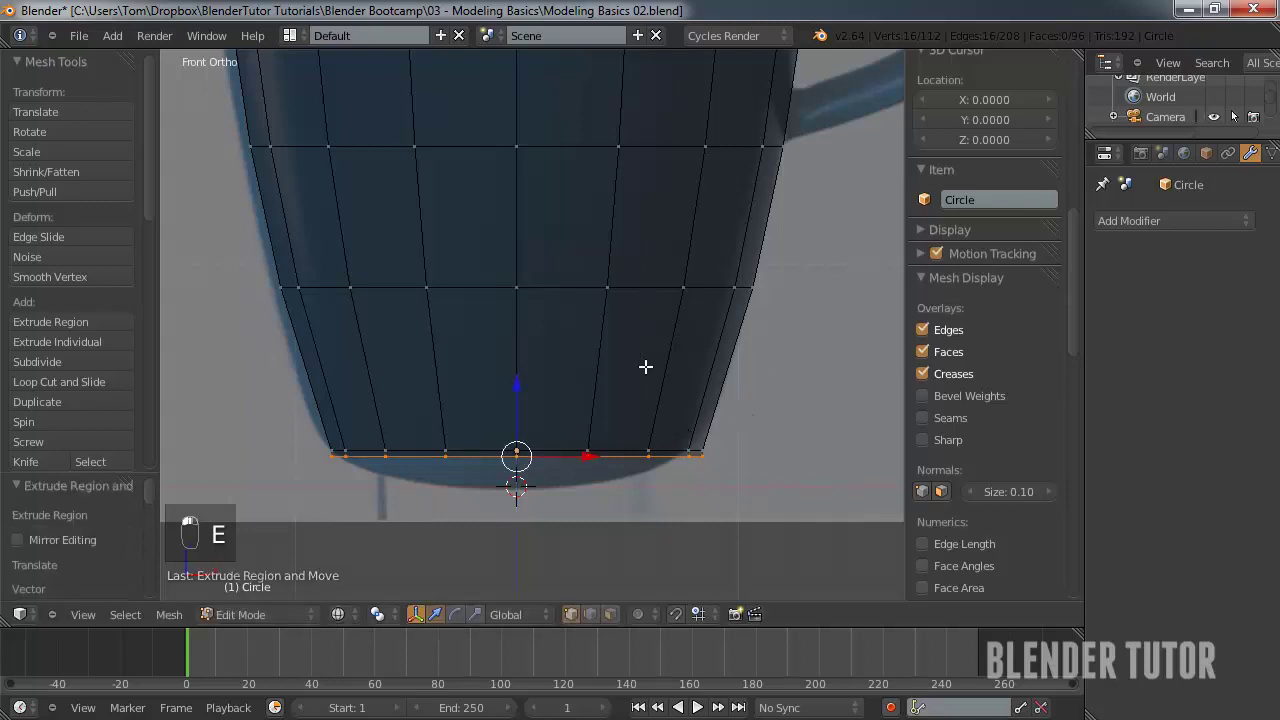
scroll(617, 289, up, 5)
shift+middle_drag(711, 286, 316, 370)
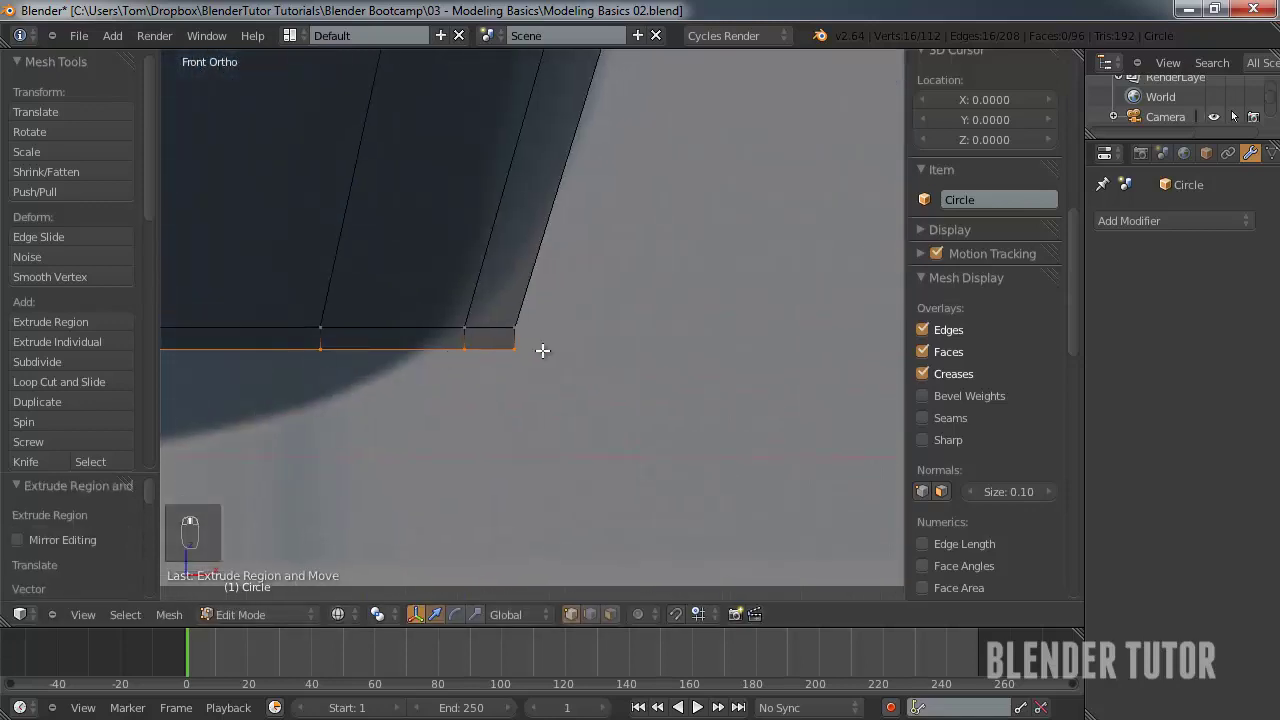
key(s)
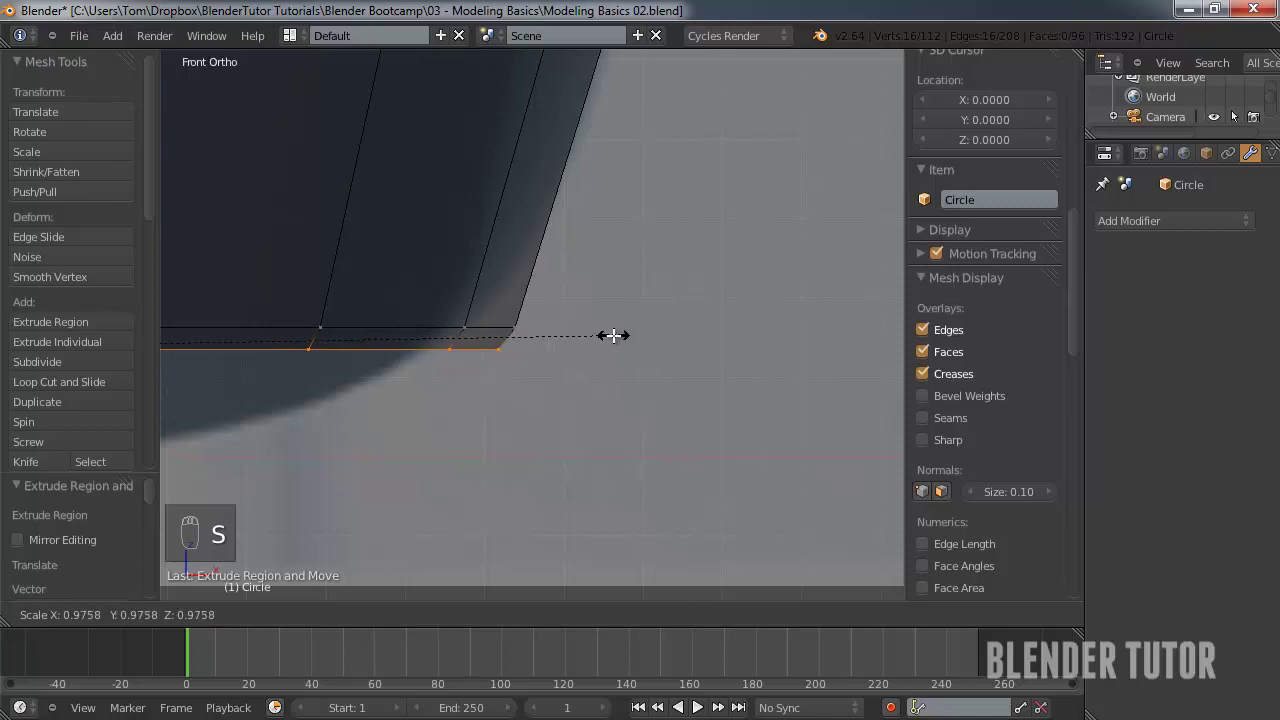
click(618, 335)
- Extrude the mug's bottom ring down about 0.02 and scale it to 0.973 to continue the rounded base
key(e)
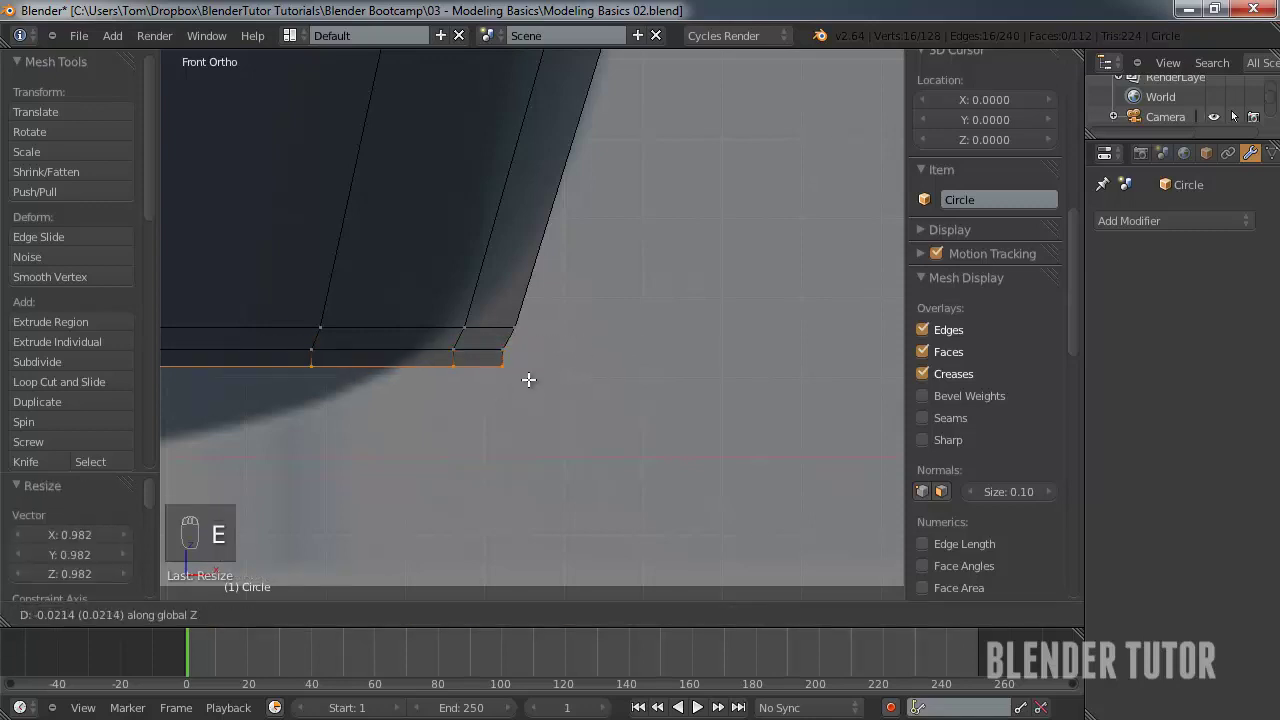
click(529, 376)
key(s)
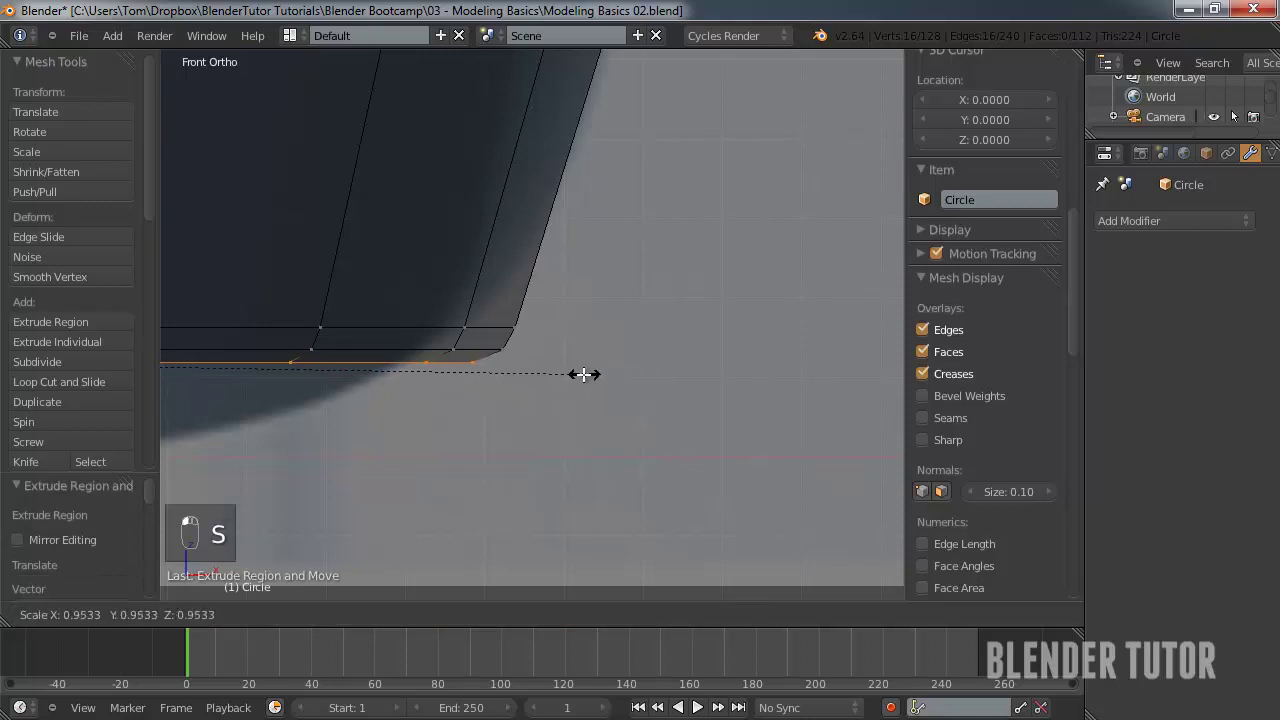
click(597, 374)
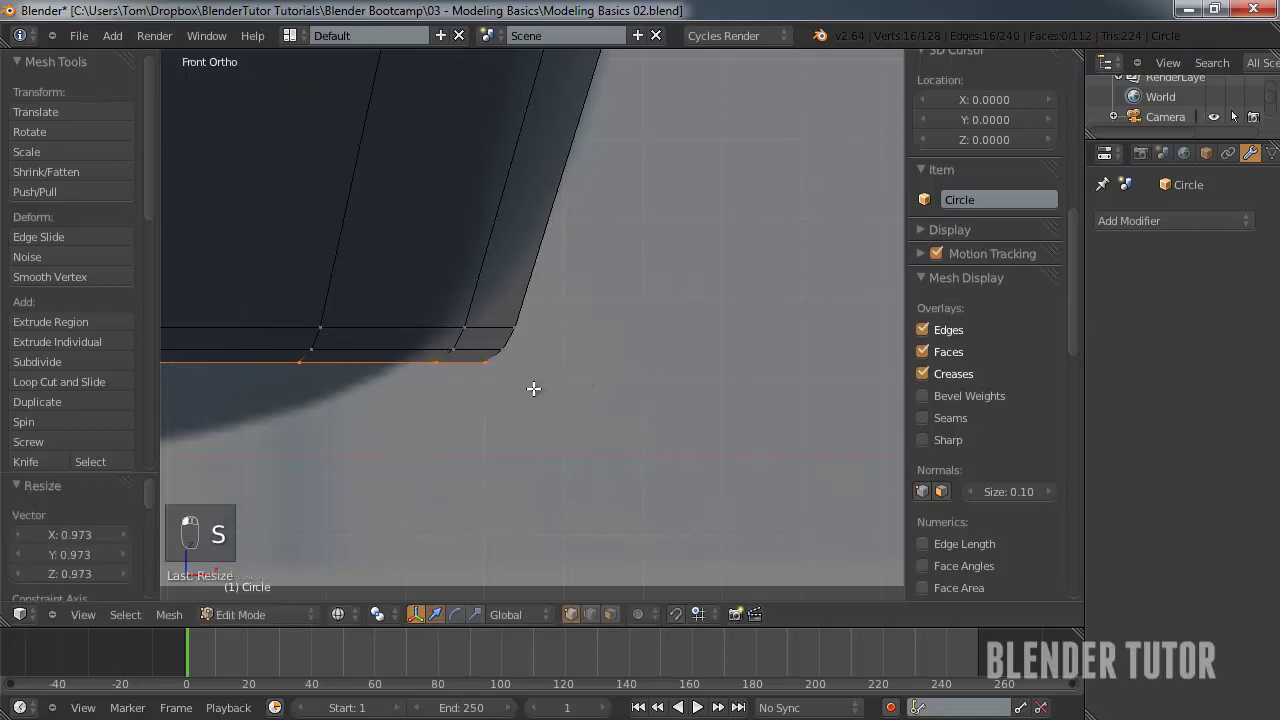
- Extrude the bottom ring slightly down again, scale it to 0.928, and raise it about 0.004 along Z to flatten the curve
shift+middle_drag(533, 388, 706, 418)
key(e)
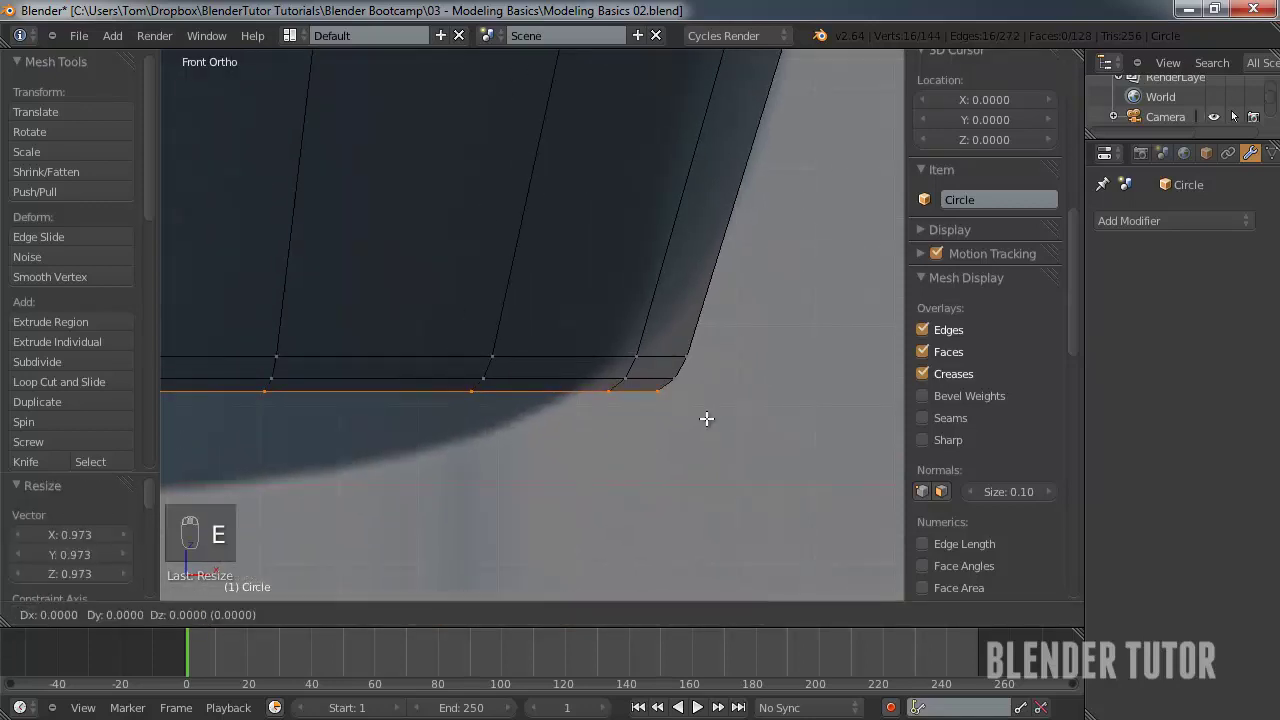
click(707, 428)
key(s)
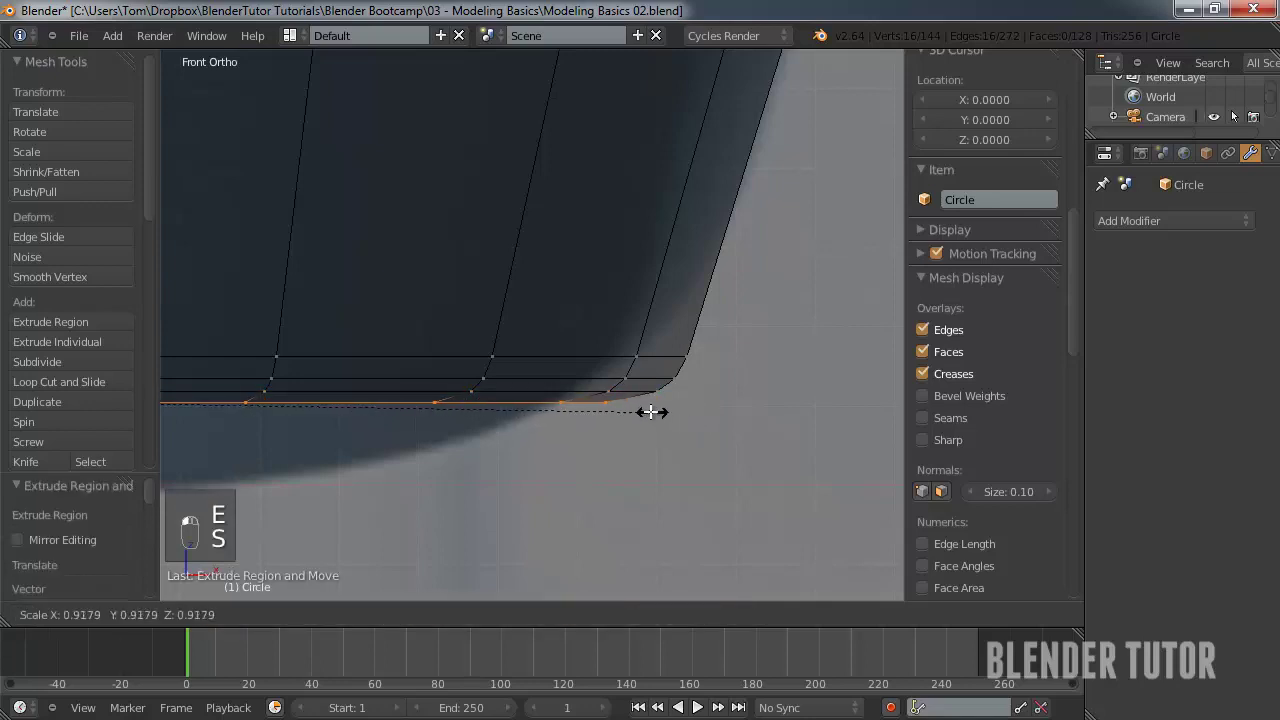
click(657, 410)
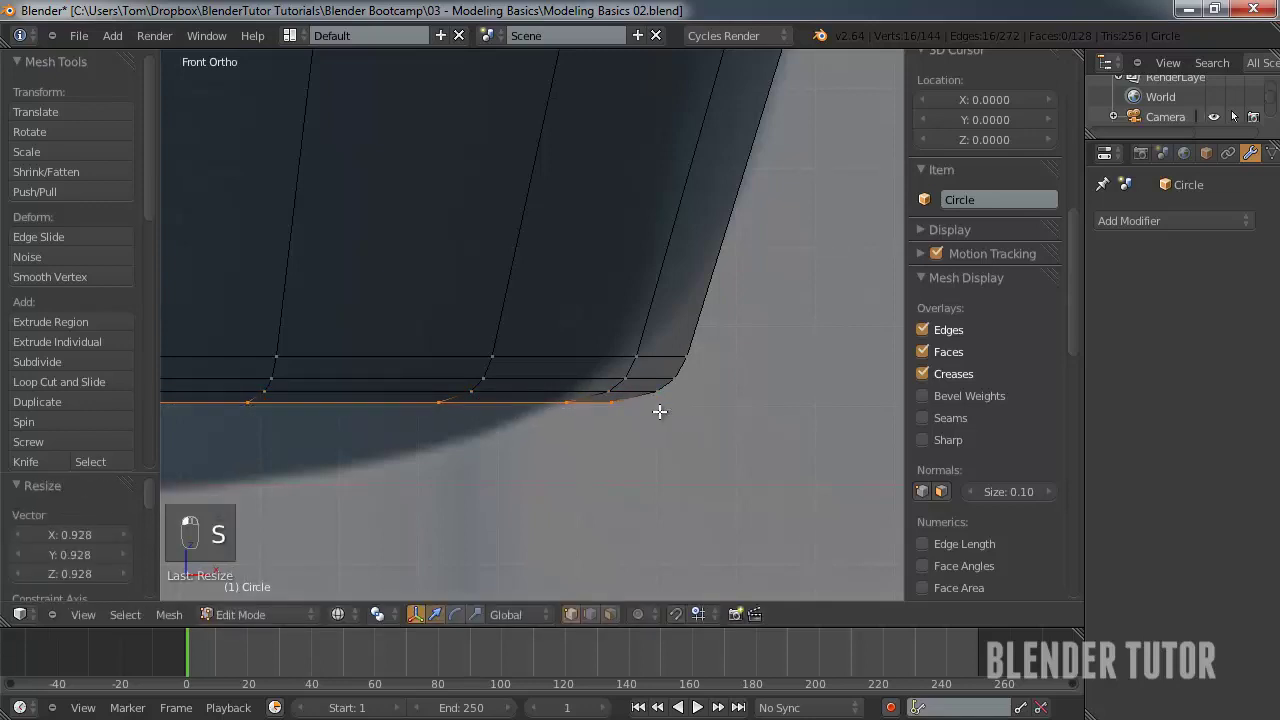
key(g)
key(z)
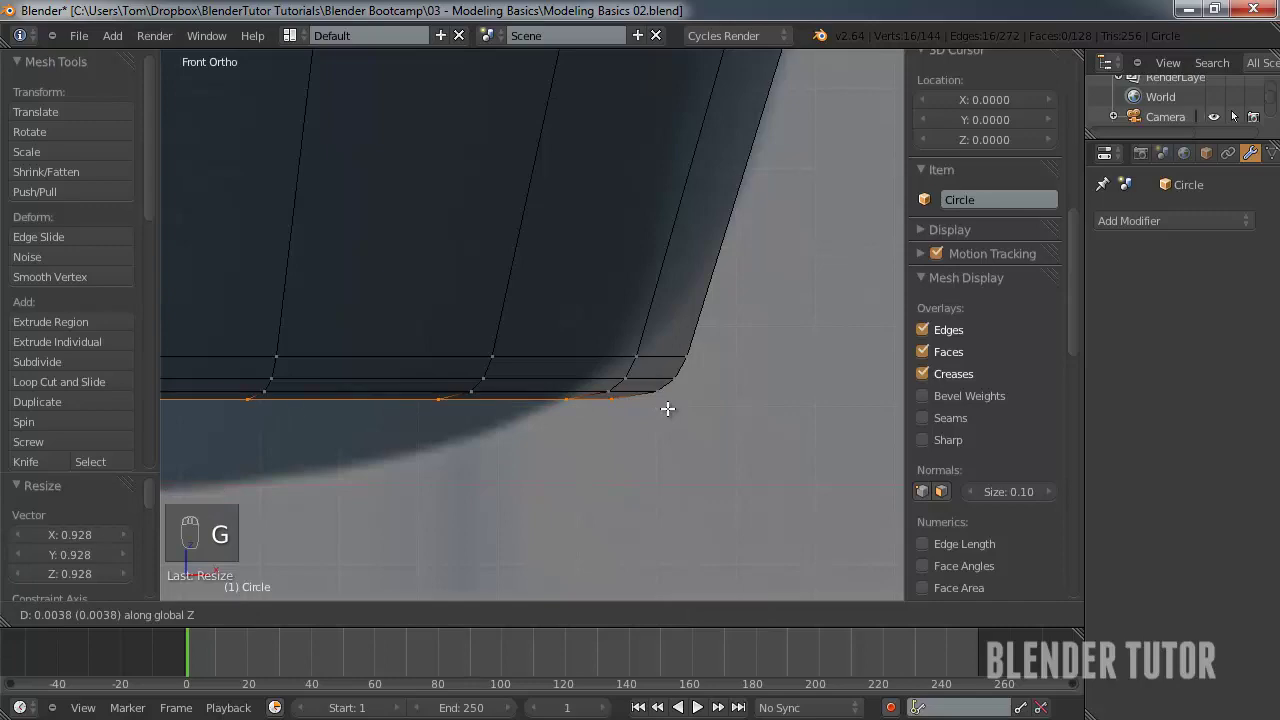
click(667, 408)
- Fill the bottom ring with a face to close the mug's base
scroll(640, 404, down, 2)
shift+middle_drag(531, 380, 700, 388)
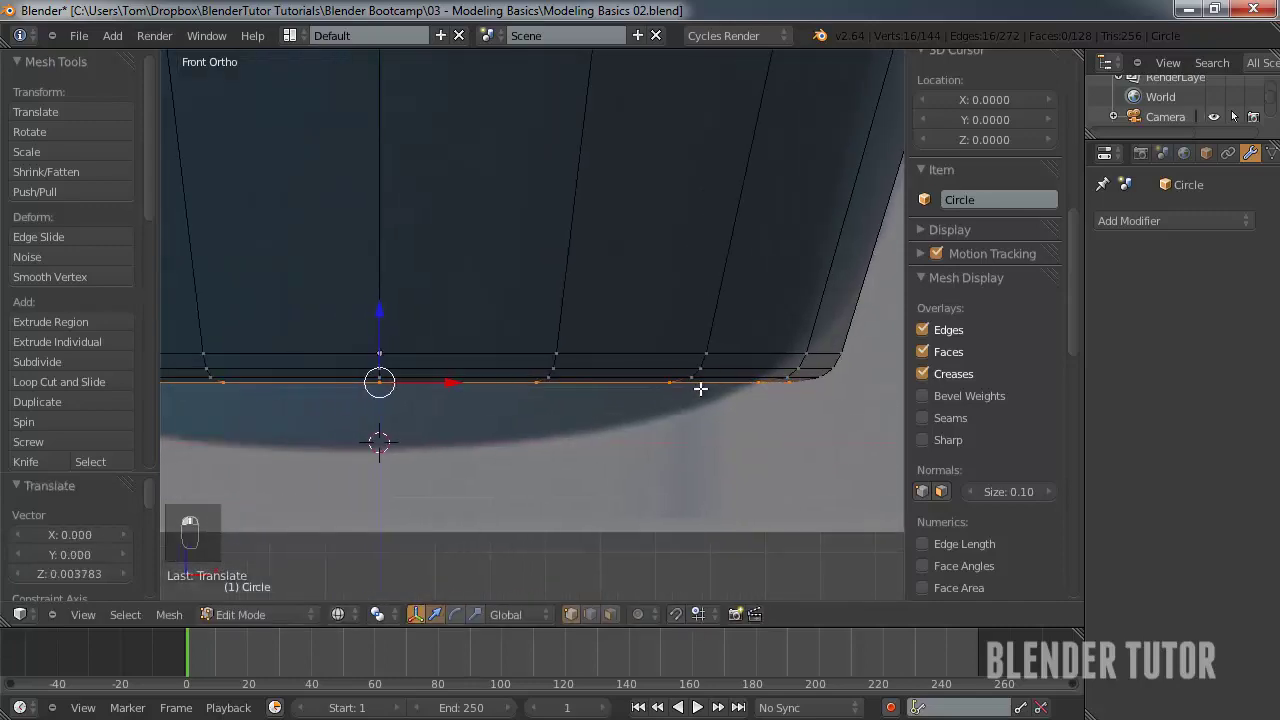
key(f)
scroll(591, 363, down, 2)
middle_drag(591, 363, 584, 389)
scroll(584, 389, down, 2)
key(KP_1)
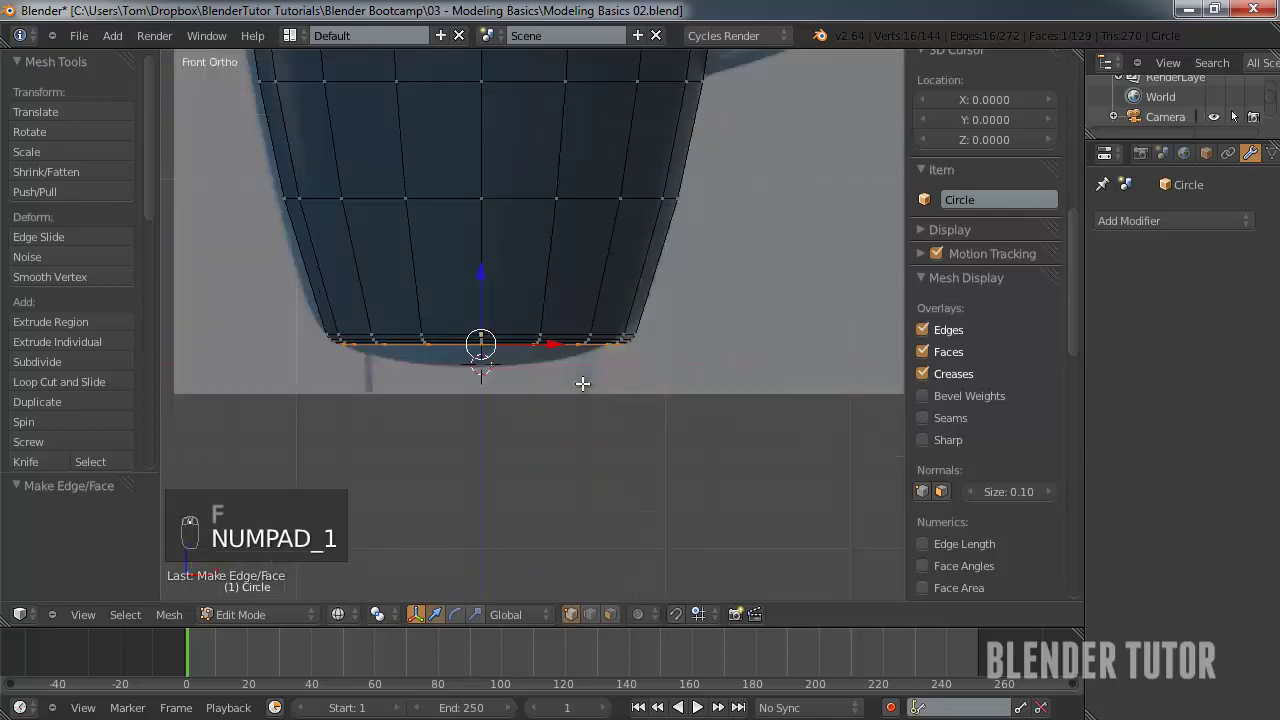
- Select the edge loop at the mug's rim, extrude it slightly up and scale it to 0.986 to start rounding the lip
scroll(654, 474, up, 3)
shift+middle_drag(570, 470, 556, 496)
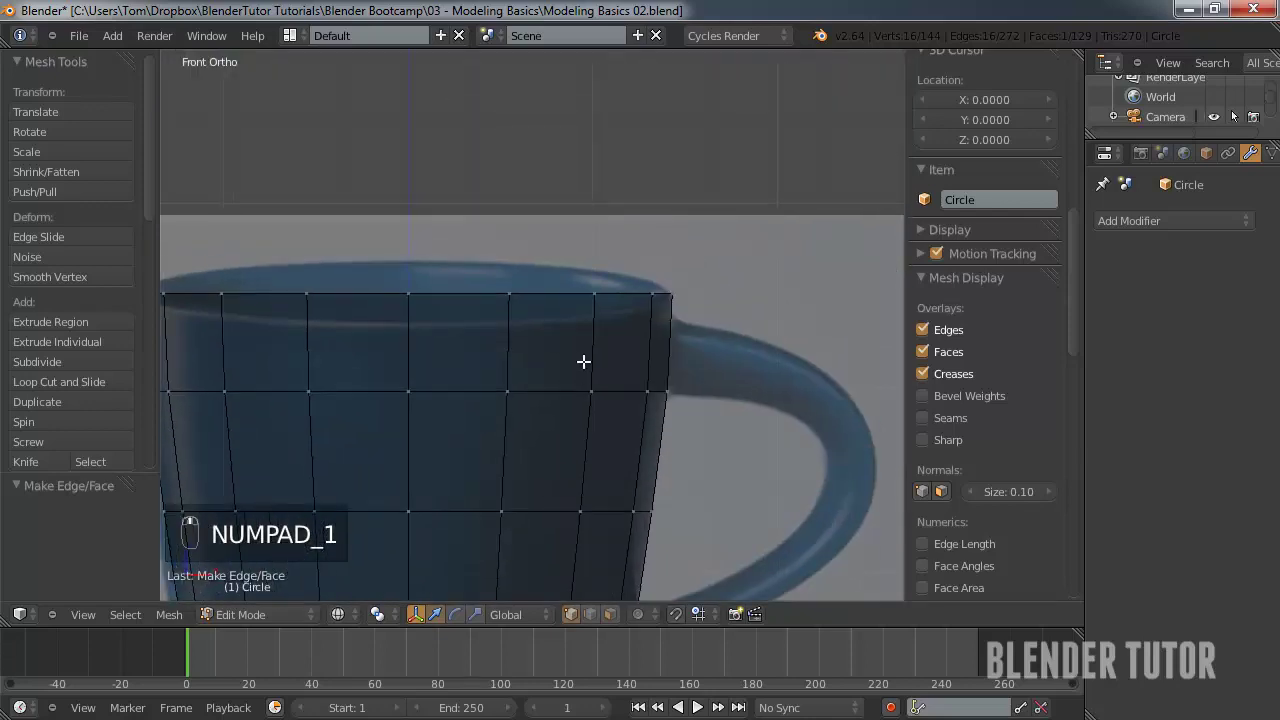
alt+right_click(582, 298)
shift+middle_drag(611, 343, 626, 346)
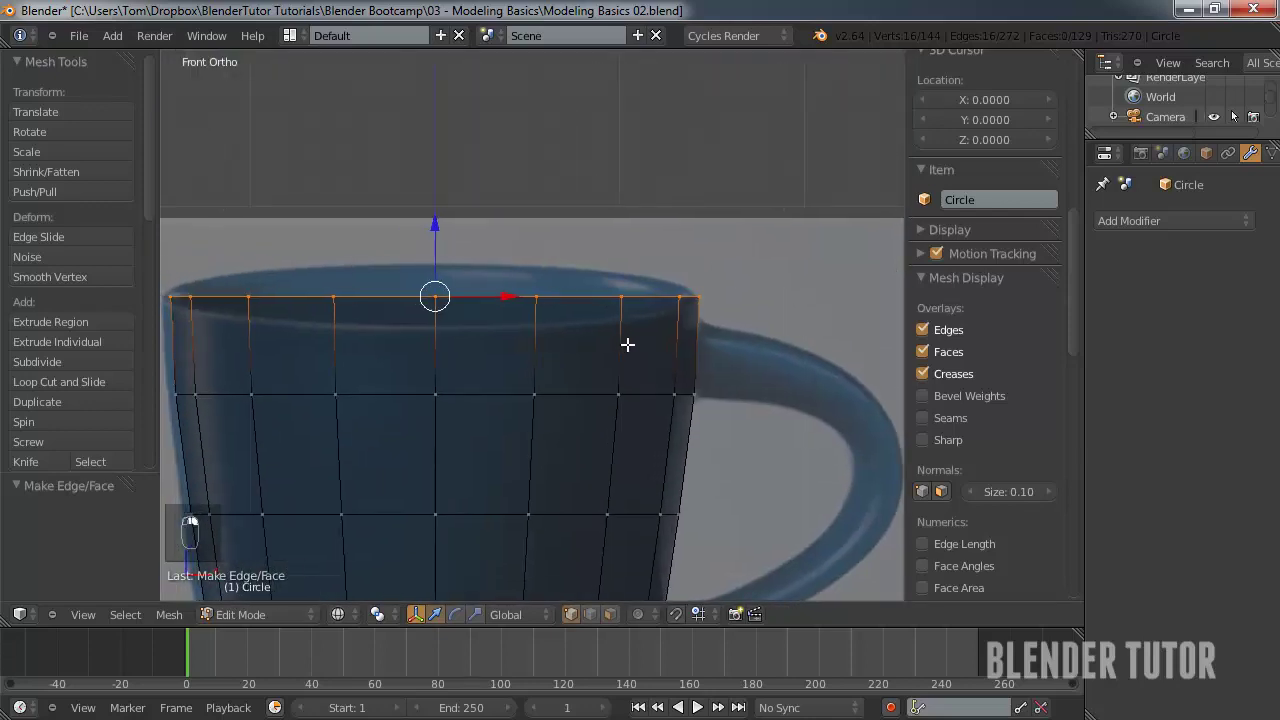
scroll(726, 347, up, 3)
shift+middle_drag(726, 347, 454, 414)
scroll(553, 415, up, 1)
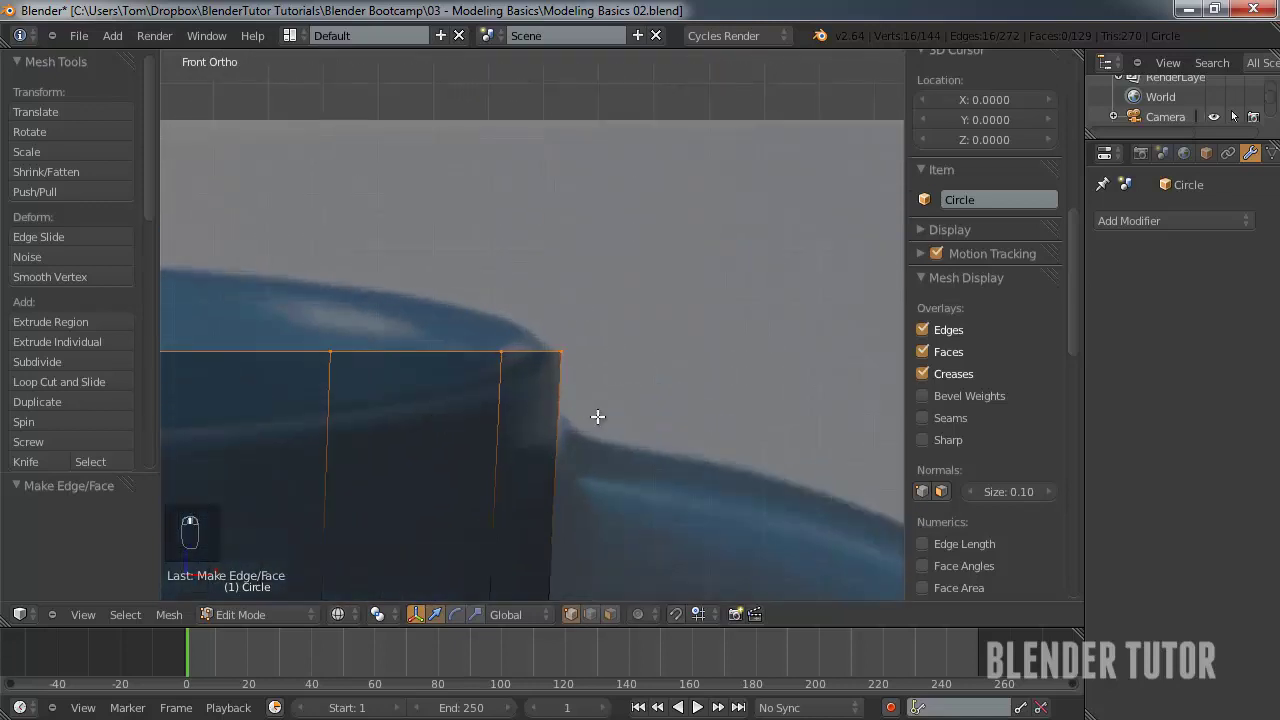
key(e)
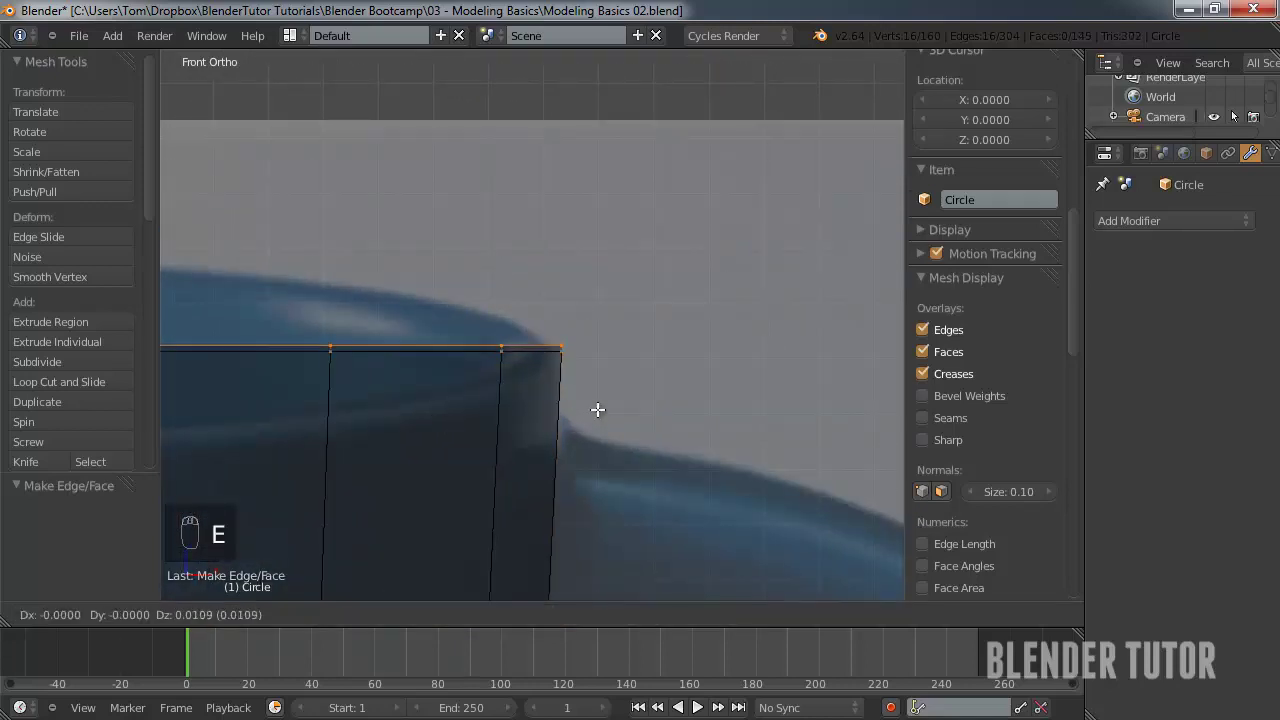
click(600, 410)
key(s)
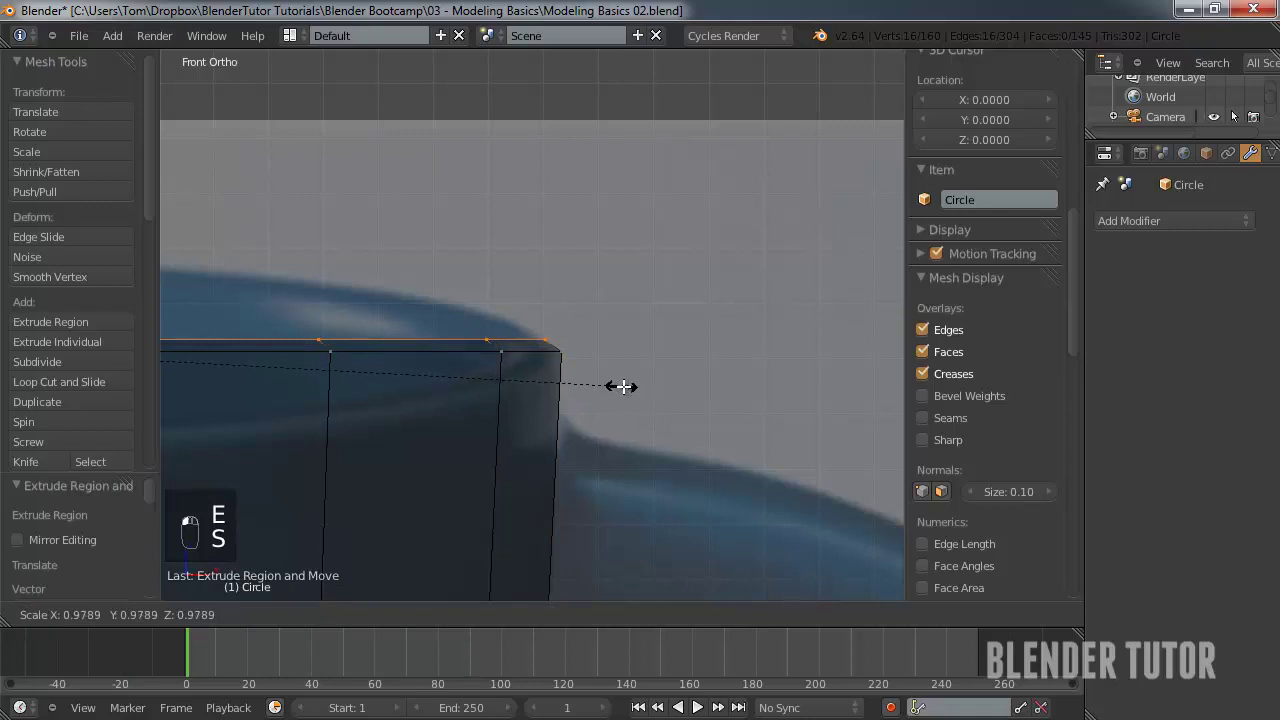
click(623, 389)
- Extrude the rim ring slightly up once more and scale it to 0.972 to complete the lip's outer curve
key(e)
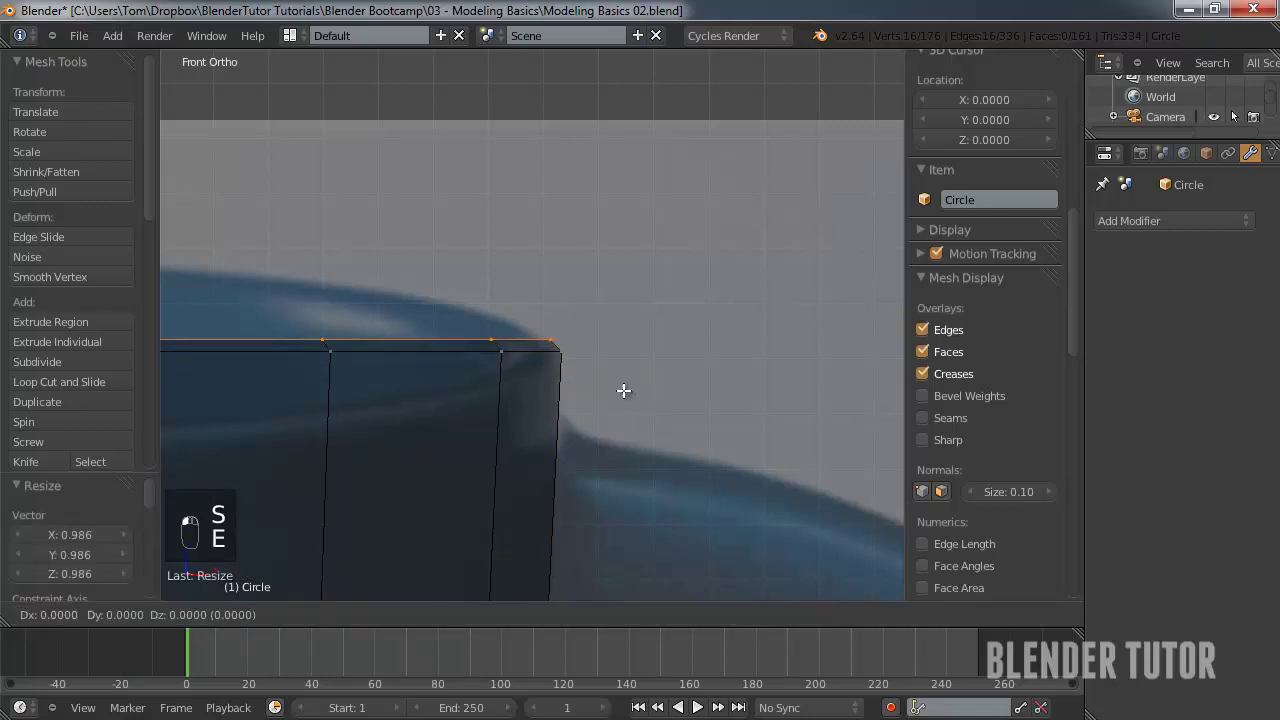
click(624, 388)
key(s)
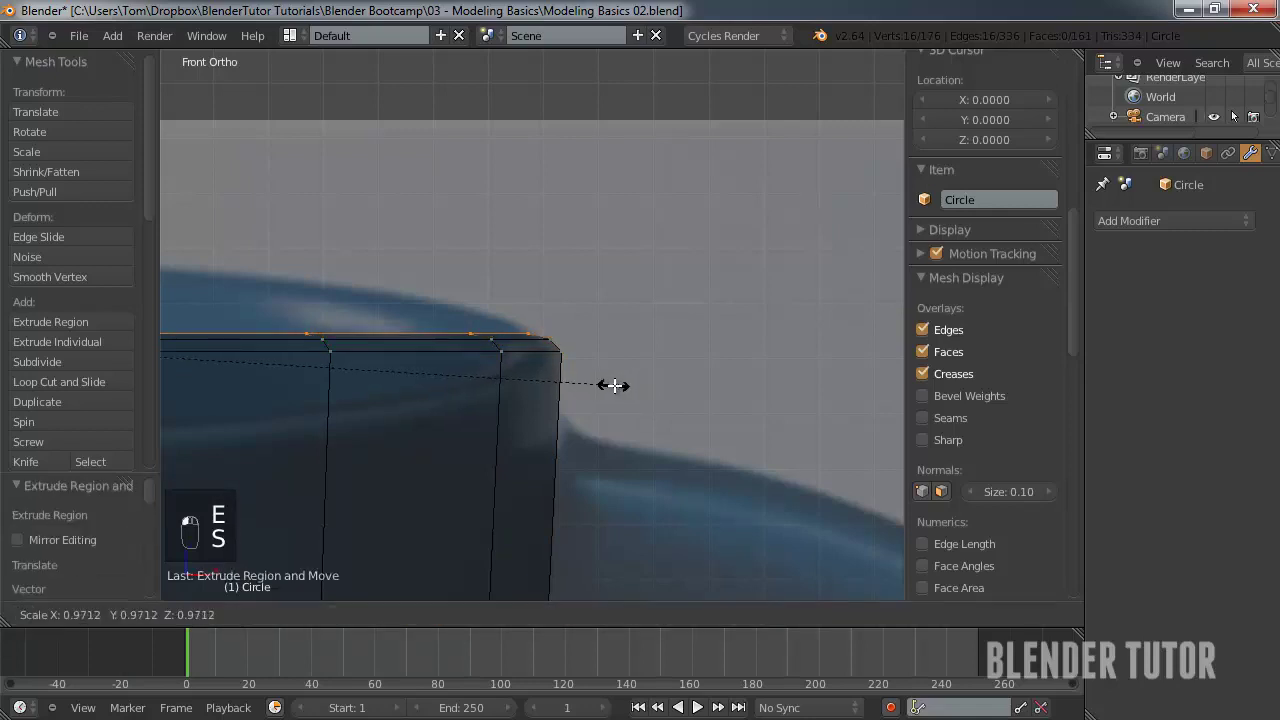
click(613, 385)
- Extrude the rim ring inward by scaling it down slightly, forming the flat top of the lip
scroll(623, 397, up, 2)
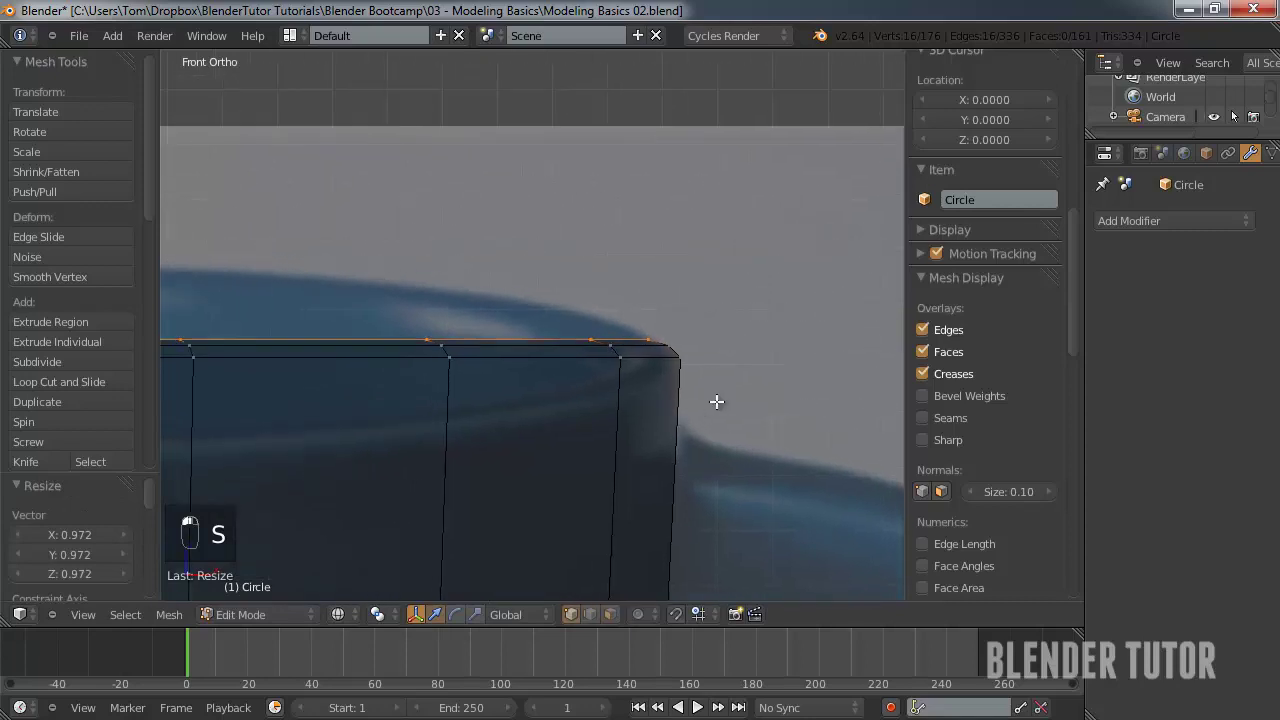
key(e)
key(s)
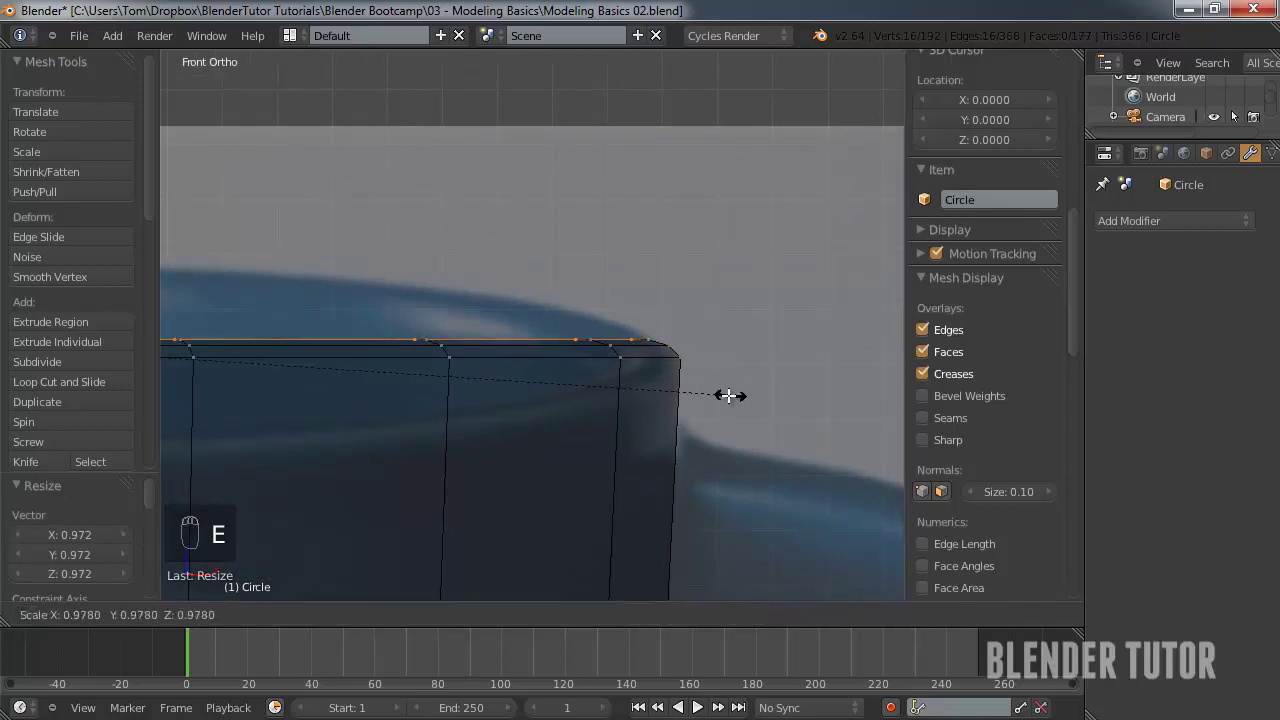
click(649, 460)
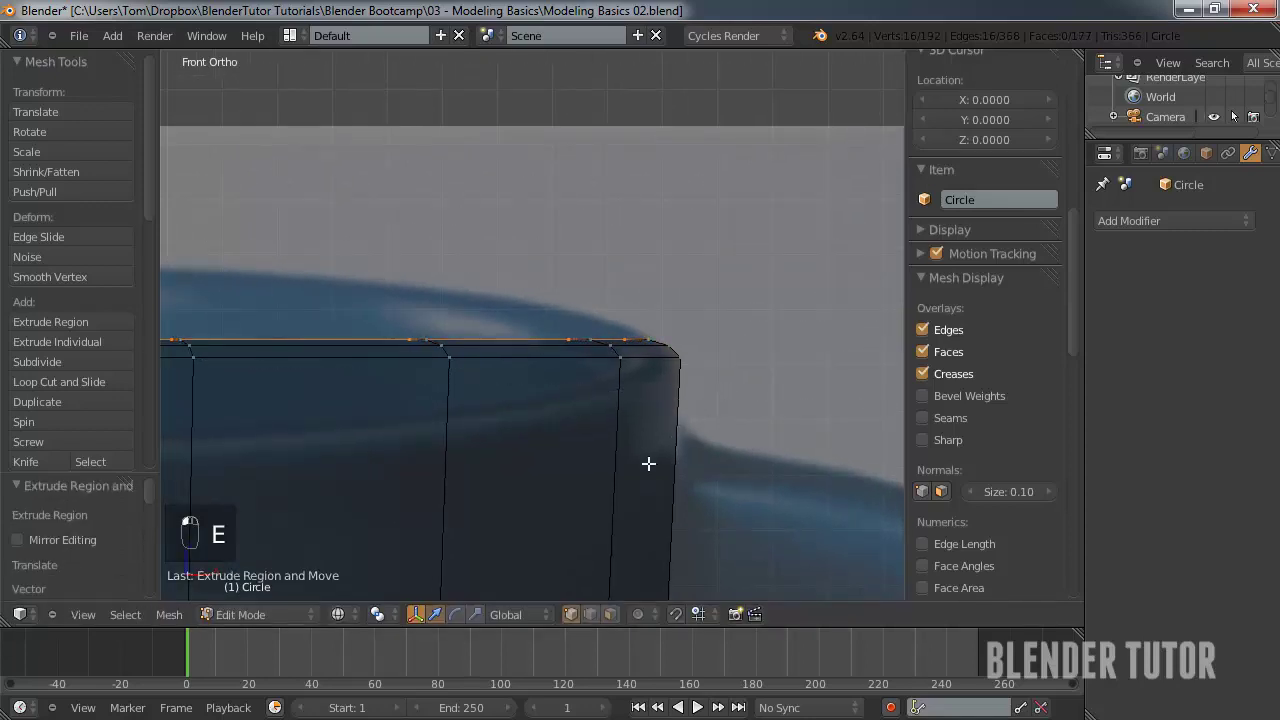
- Extrude the inner rim ring down along Z to the outer ring at the handle's upper joint and scale it to 0.986
scroll(734, 363, up, 2)
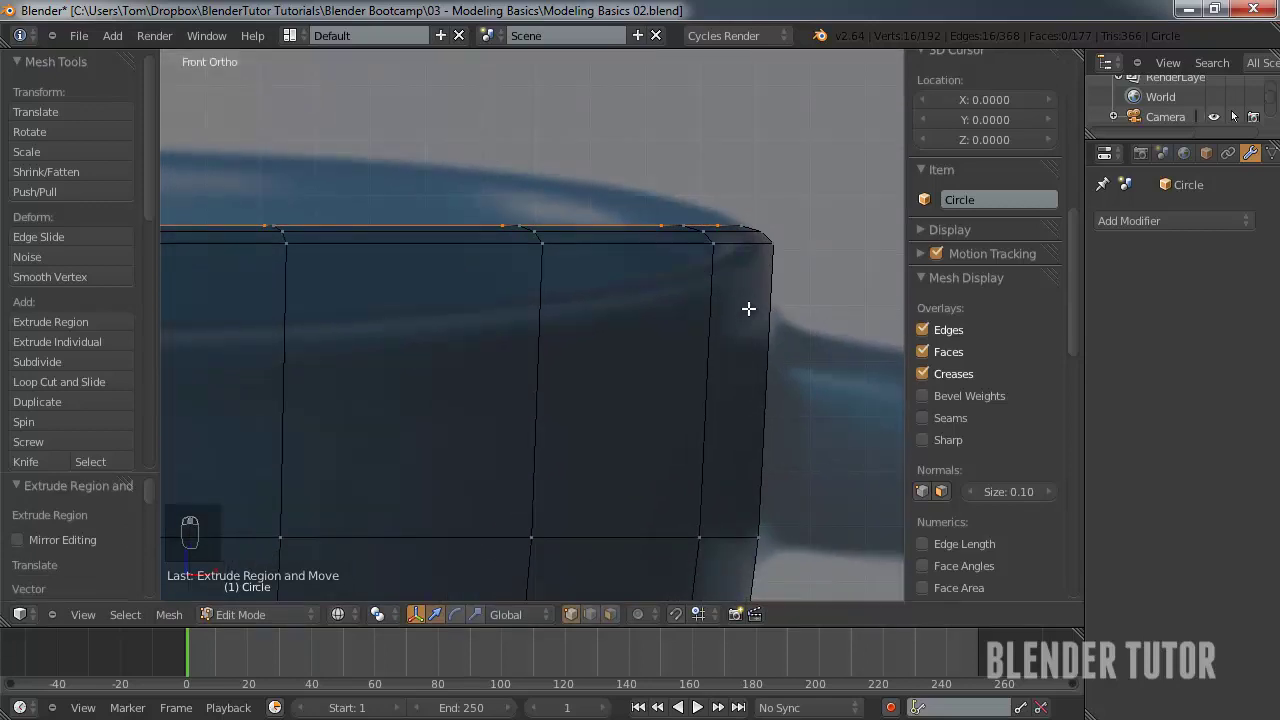
key(e)
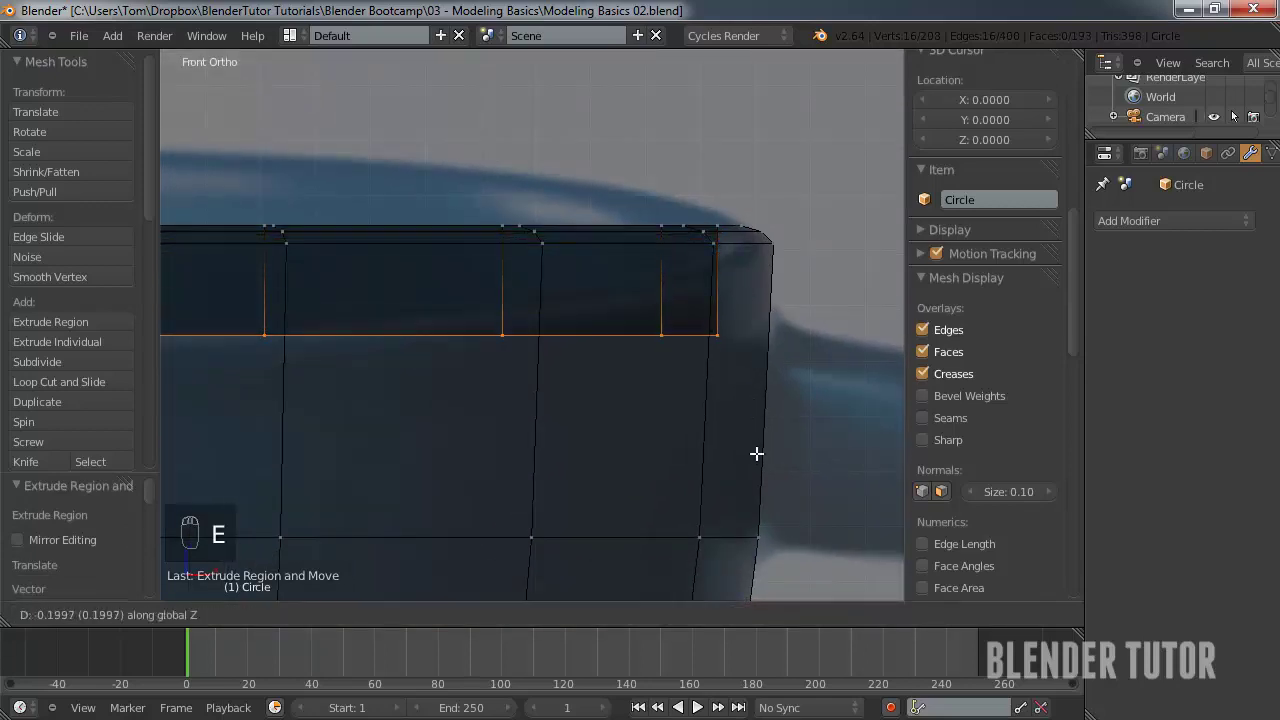
click(760, 620)
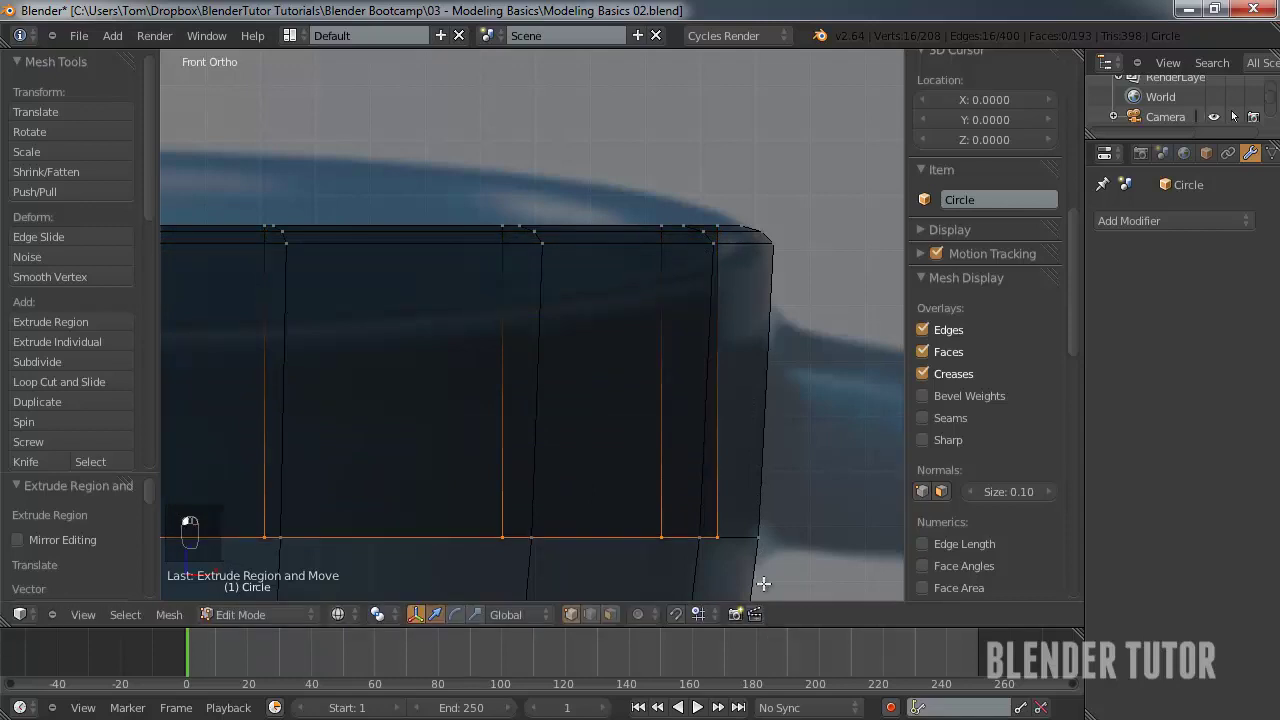
key(s)
click(798, 502)
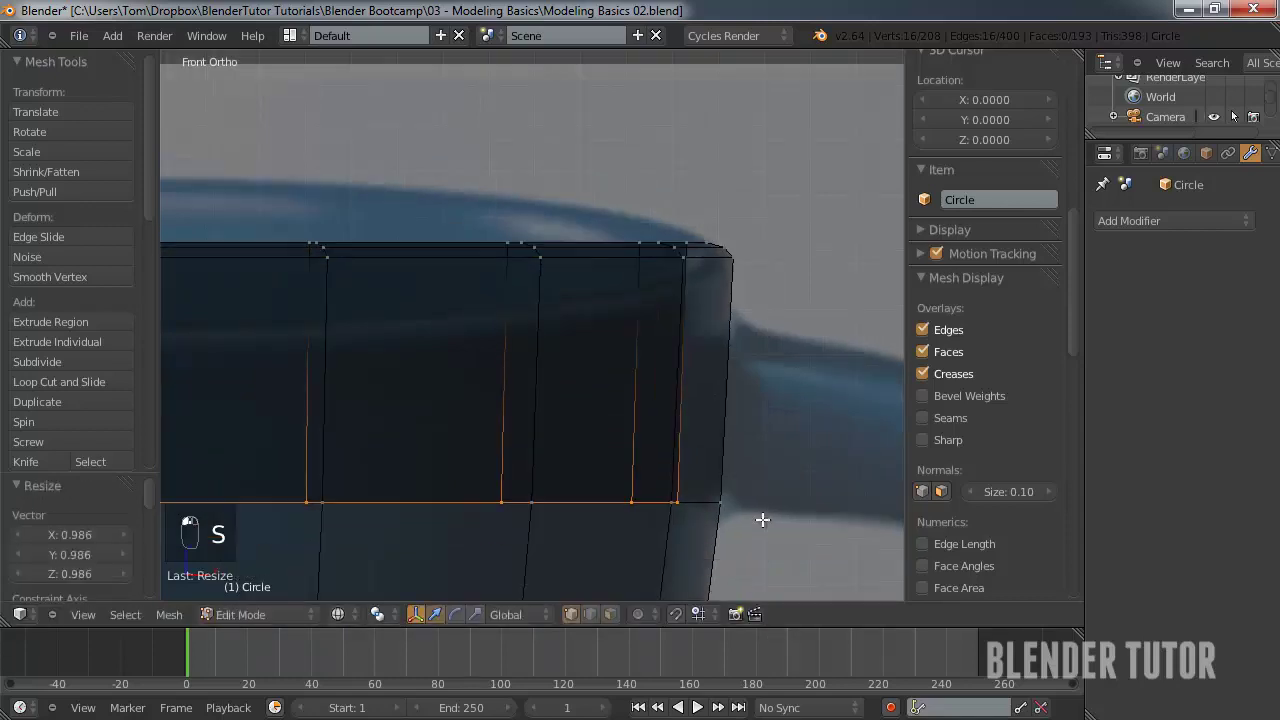
- Extrude the inner ring down to the outer ring at the handle's lower joint and scale it to 0.842 to follow the wall
shift+middle_drag(763, 520, 778, 139)
scroll(595, 455, down, 2)
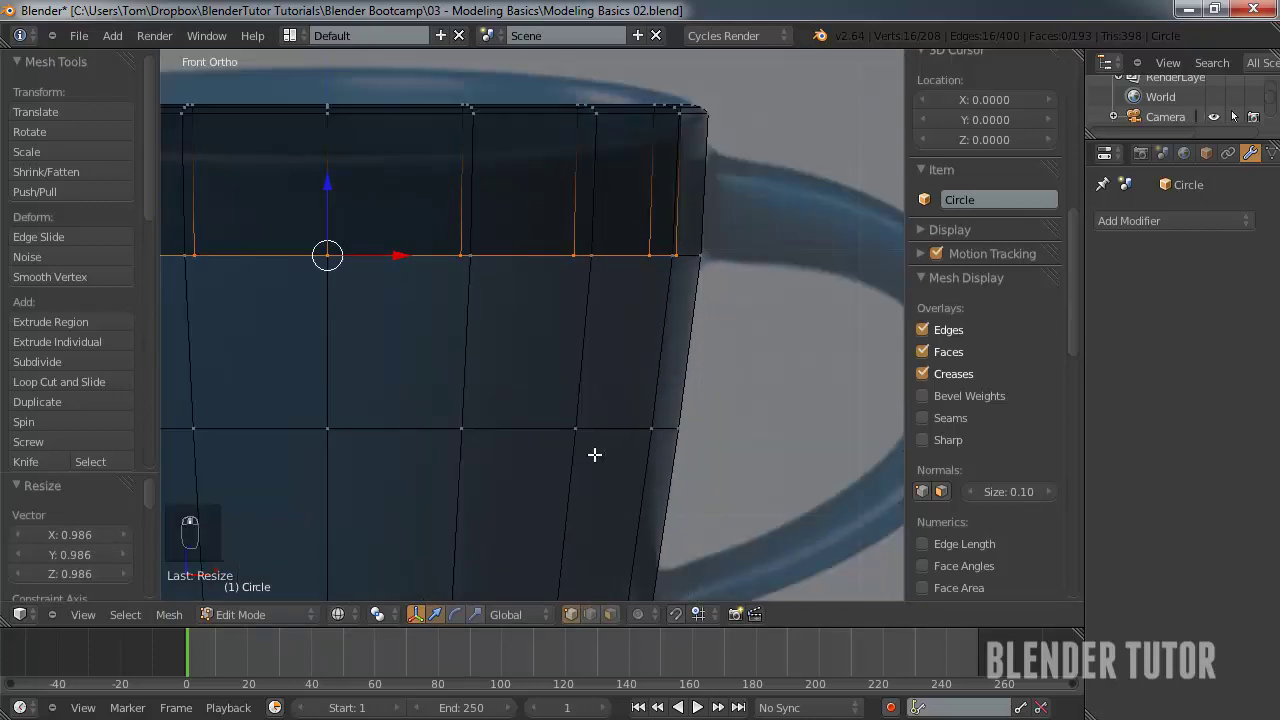
key(e)
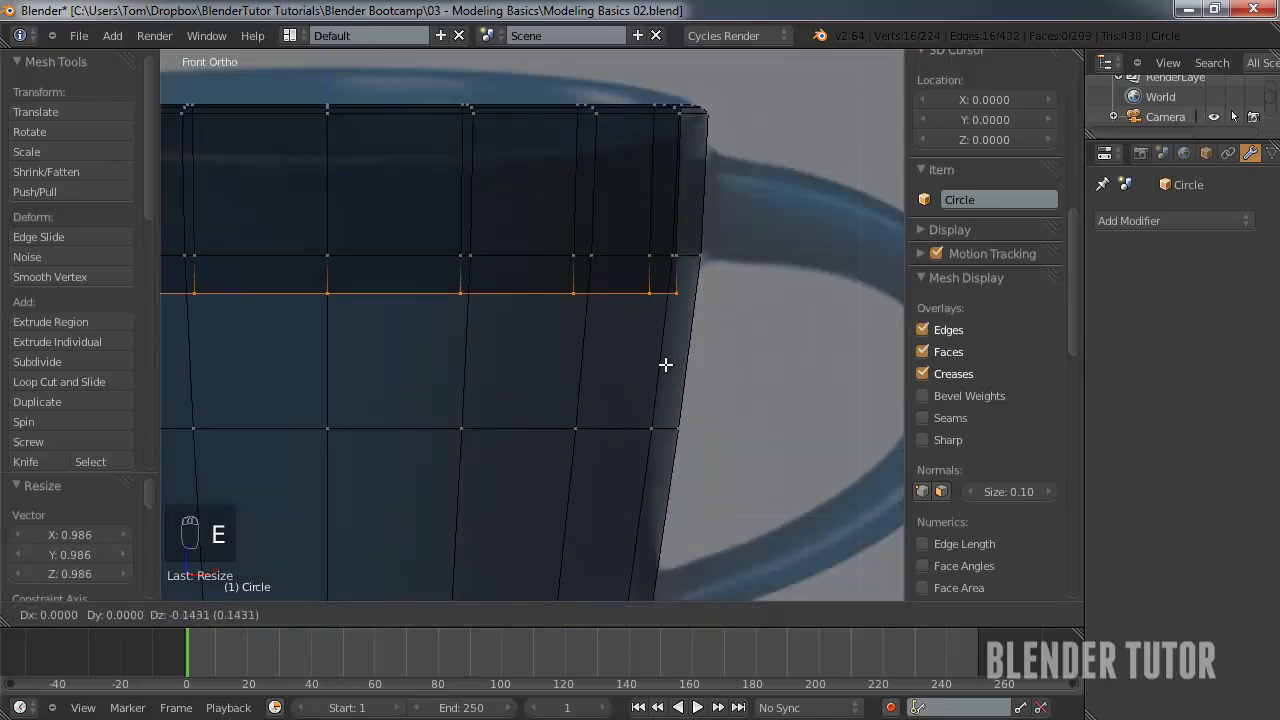
click(669, 591)
scroll(607, 407, down, 2)
shift+middle_drag(607, 407, 626, 243)
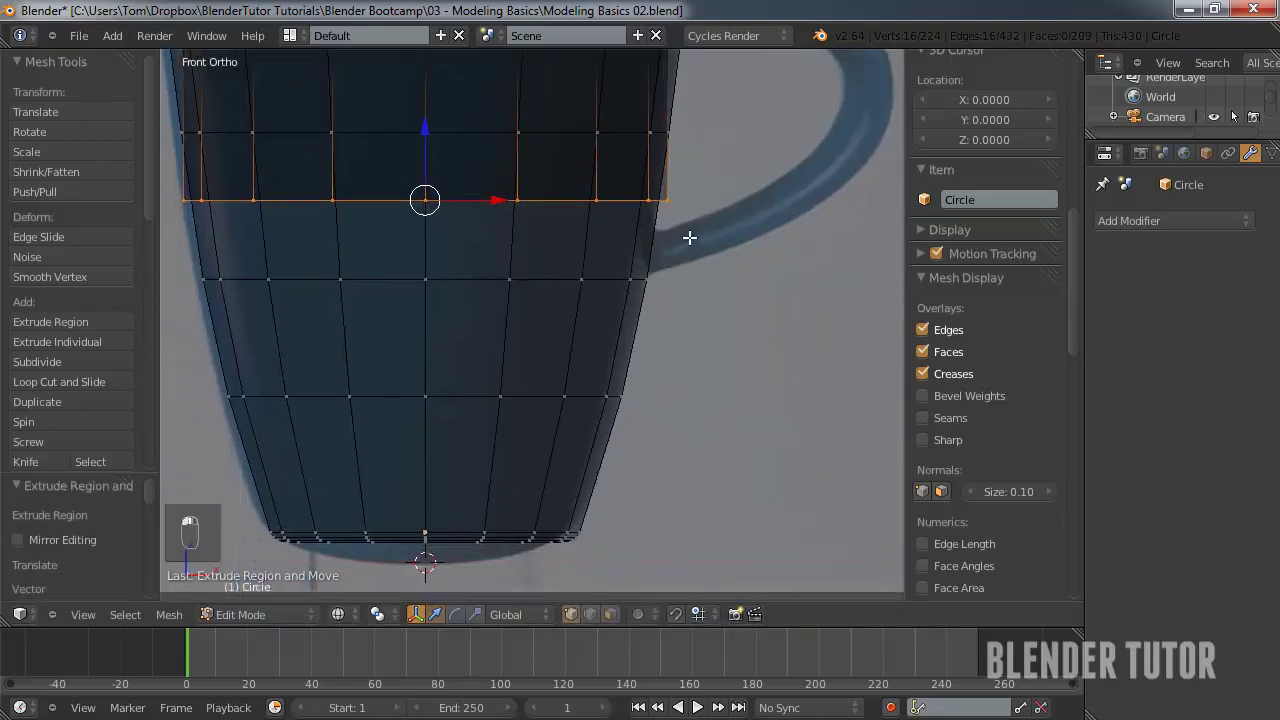
key(g)
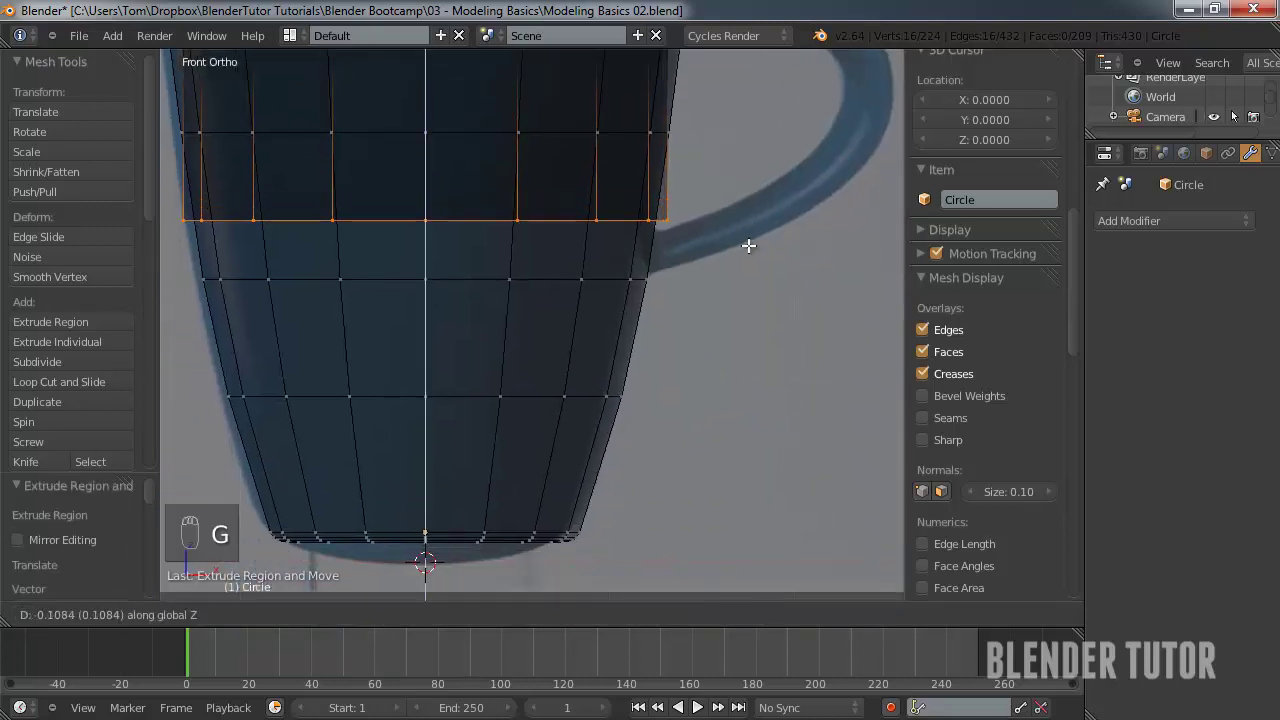
click(746, 294)
key(s)
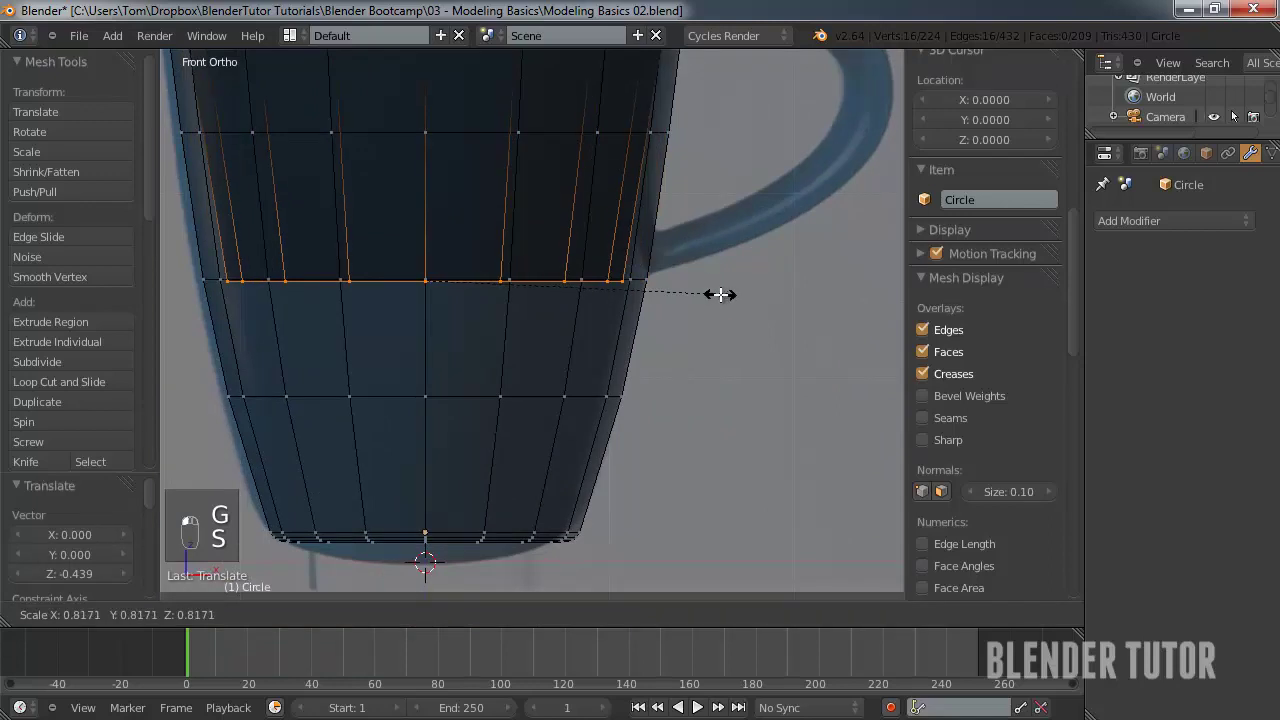
click(711, 279)
- Extrude the inner ring down to the next outer ring below the handle and scale it to 0.877
key(e)
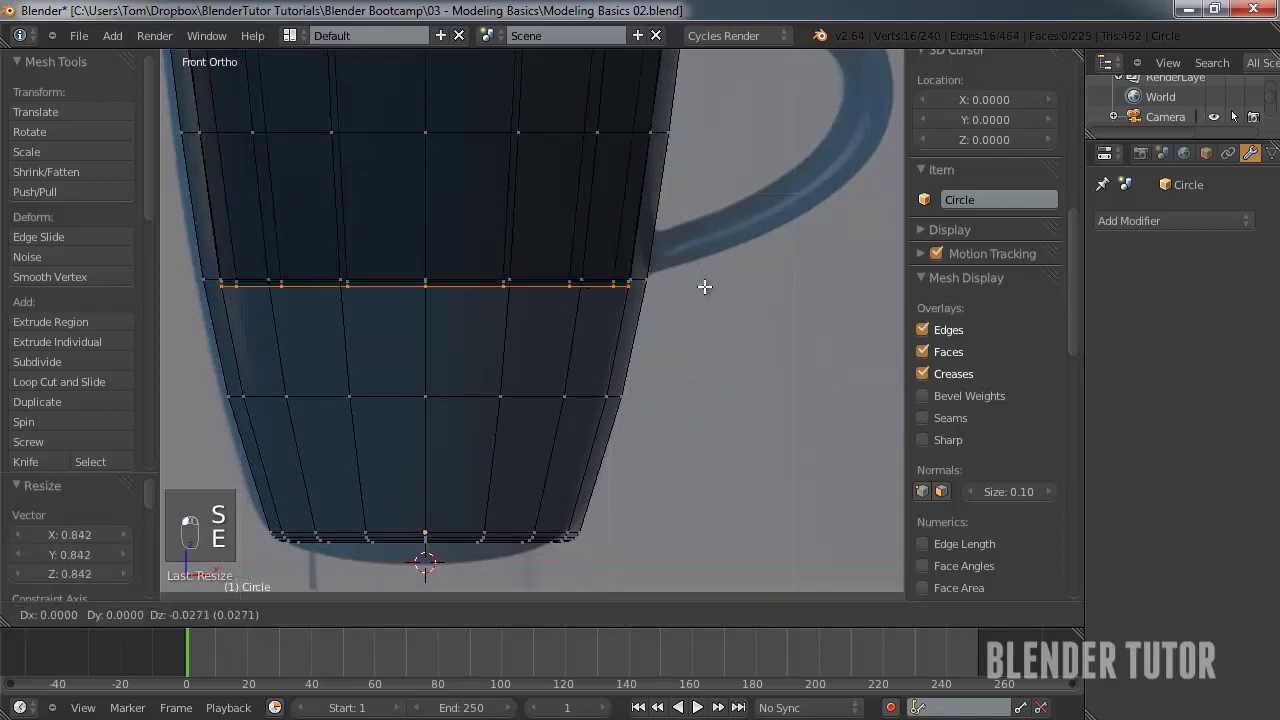
click(709, 389)
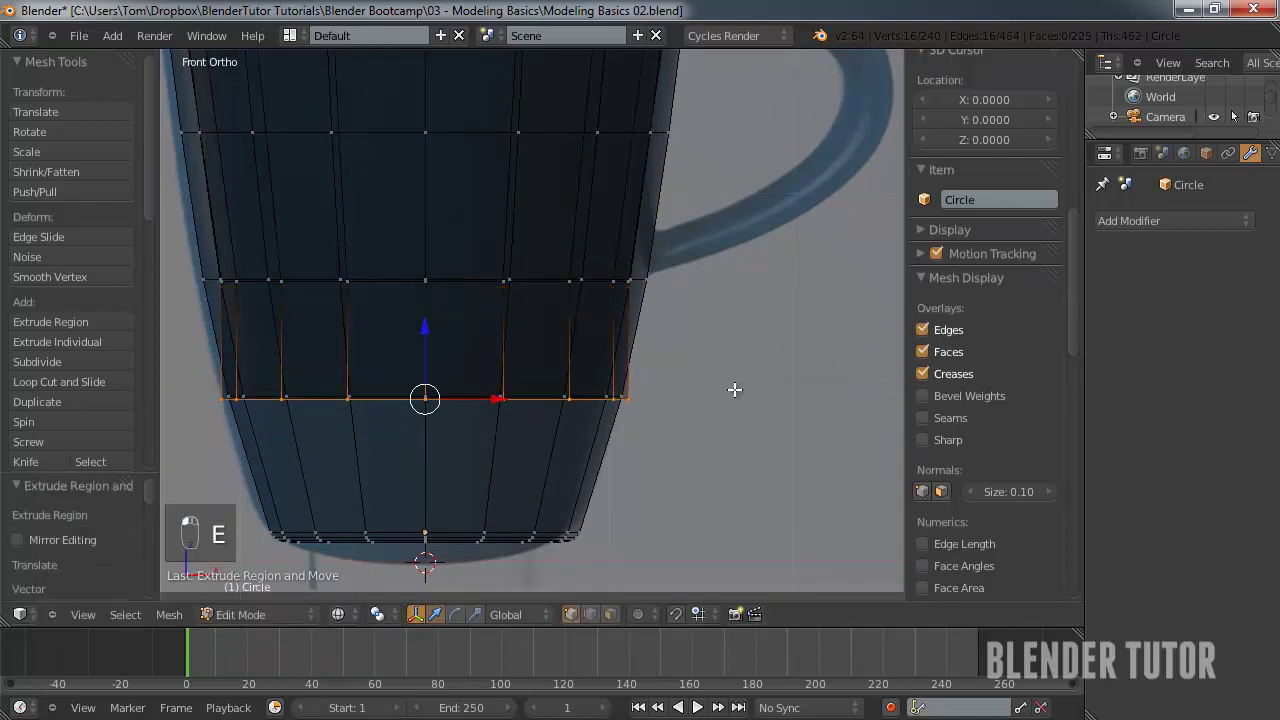
key(s)
click(697, 380)
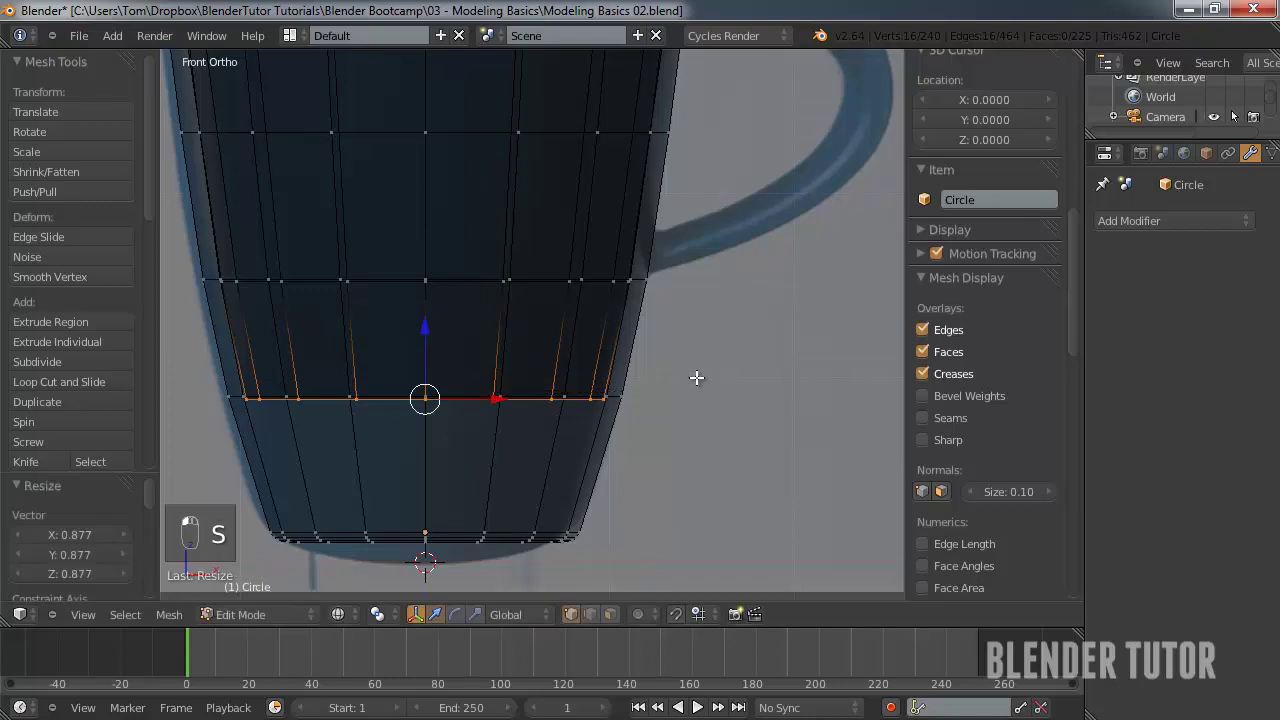
- Extrude the inner ring down about 0.57 to just above the mug's base and scale it to 0.809
key(e)
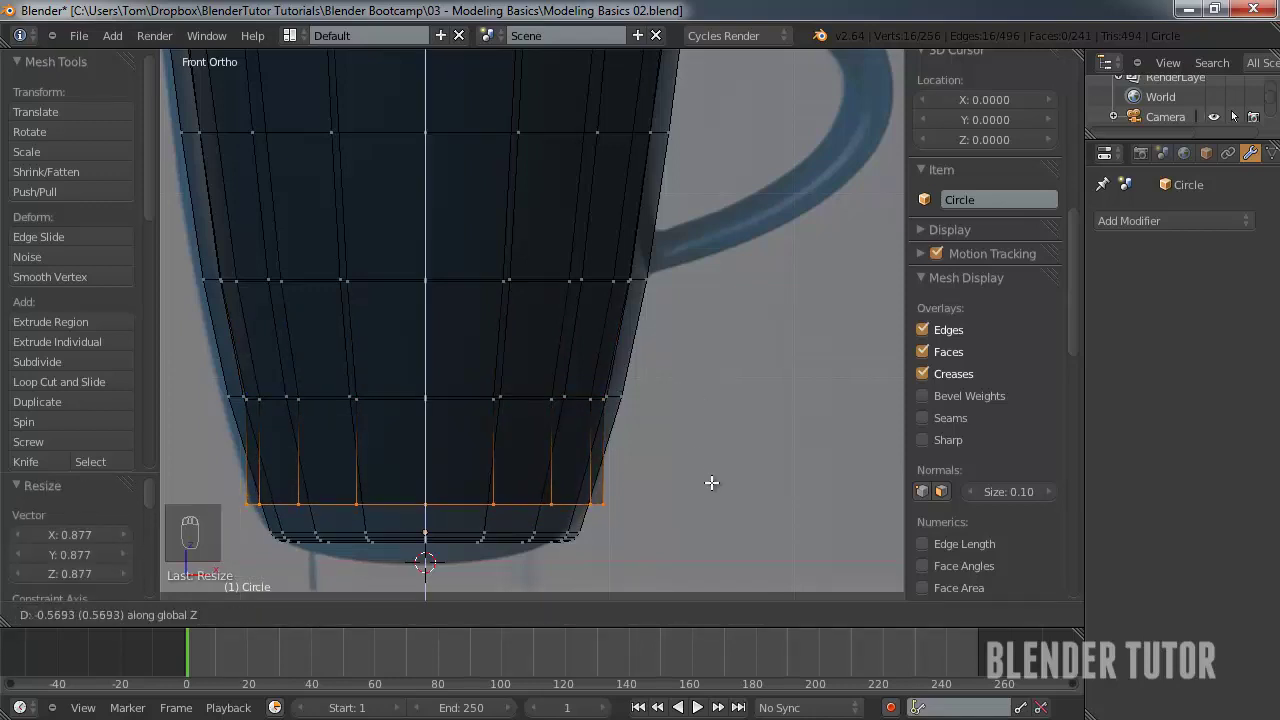
click(711, 483)
key(s)
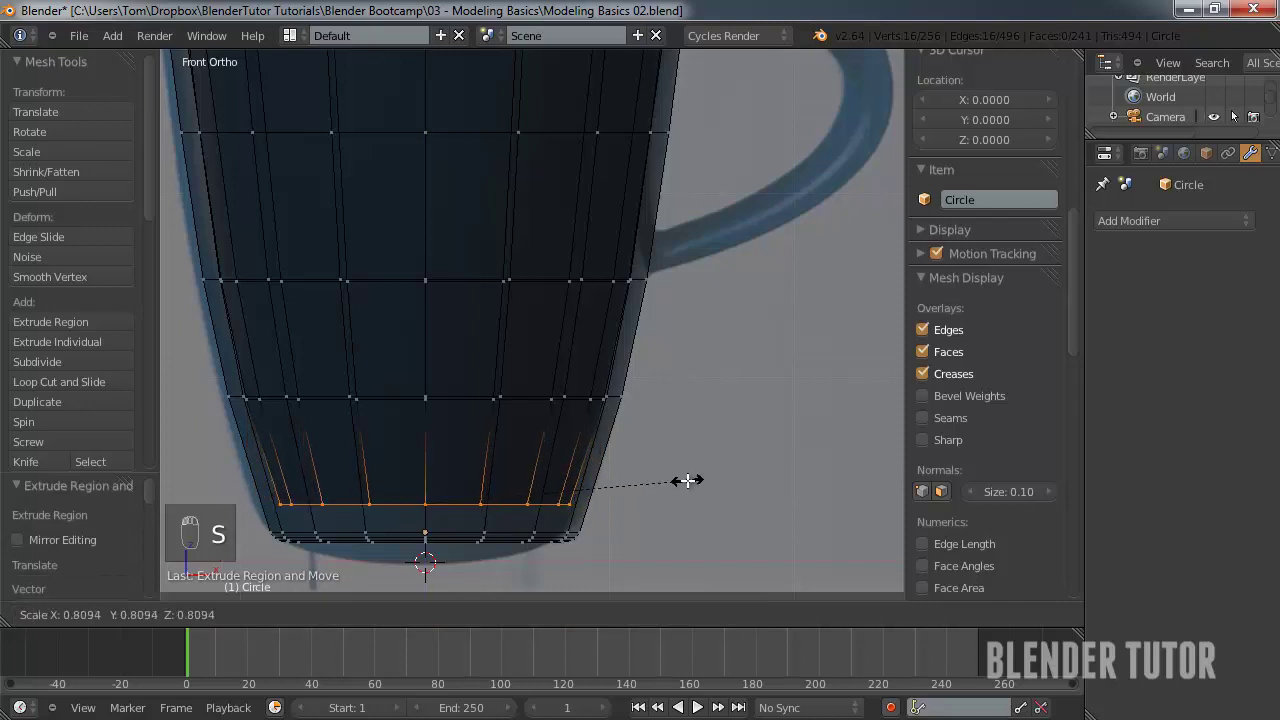
click(687, 481)
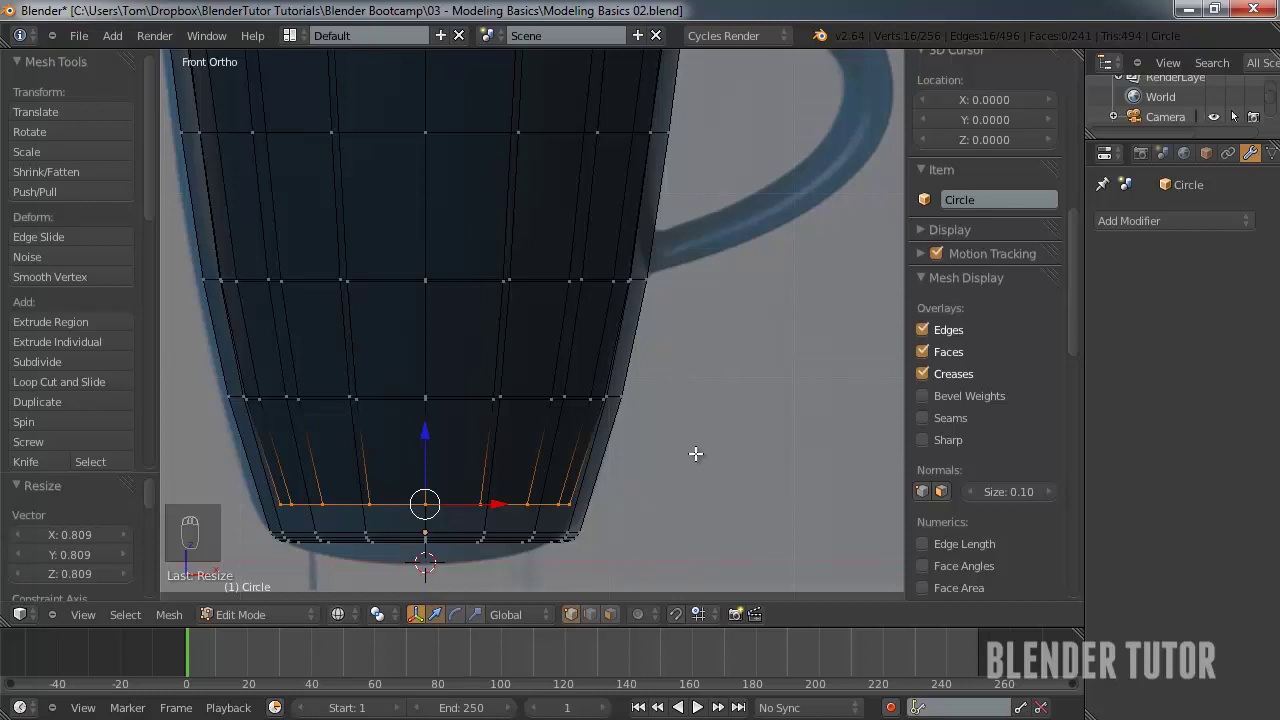
- Extrude the bottom inner ring slightly downward and scale it to 0.960 to start the mug's inner floor
key(e)
click(688, 468)
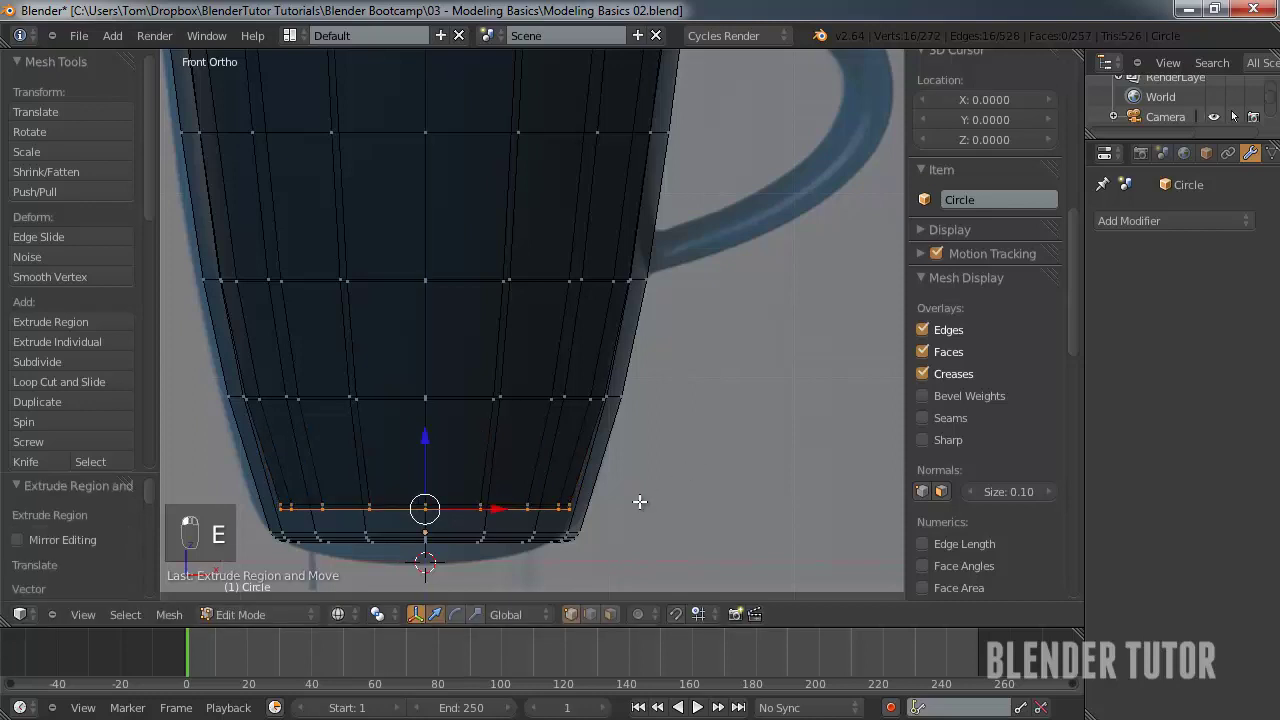
scroll(640, 501, up, 4)
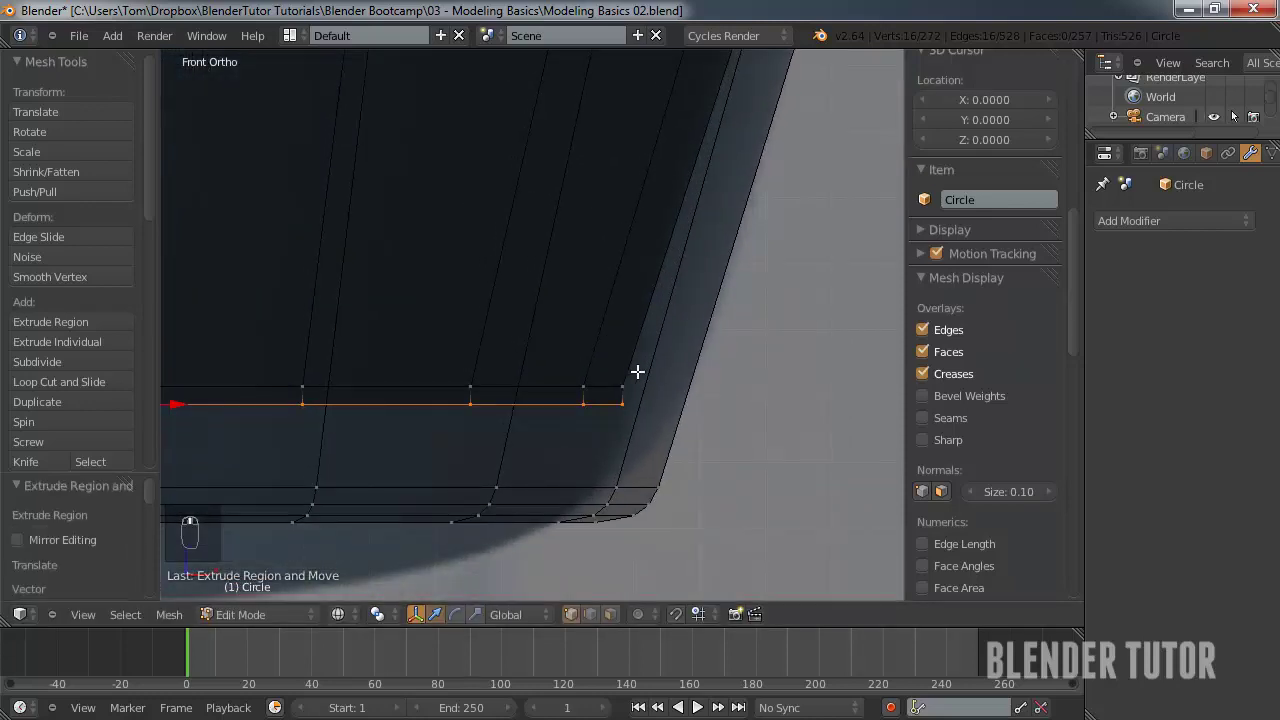
key(s)
click(627, 371)
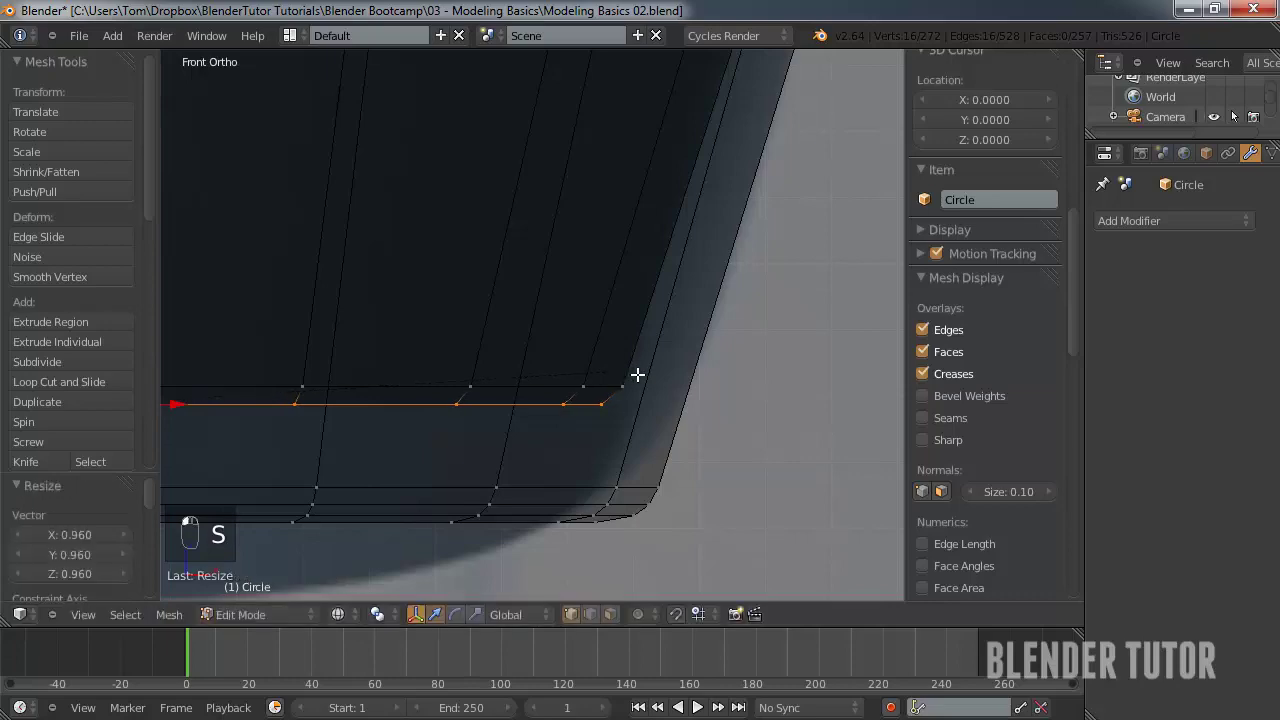
- Fill the lowest inner ring with a single face to close the mug's inner floor
key(f)
scroll(609, 386, down, 3)
mouse_move(609, 386)
middle_down()
mouse_move(554, 340)
mouse_move(543, 280)
mouse_move(574, 434)
mouse_move(546, 169)
middle_up()
scroll(553, 341, down, 1)
- Return to Object Mode in solid display and apply smooth shading to the mug
key(z)
key(Tab)
key(KP_1)
scroll(546, 169, down, 3)
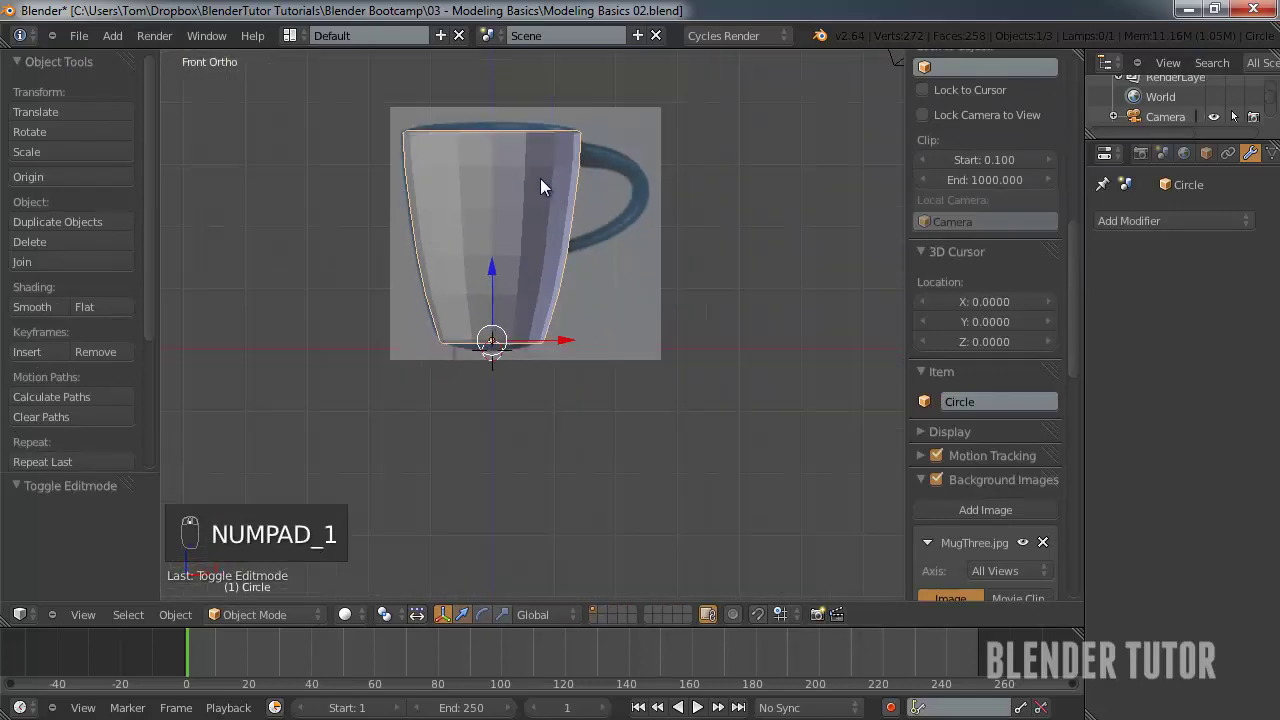
click(40, 306)
- Examine the smooth shading around the mug's rim, outer wall and interior from several angles
mouse_move(671, 310)
middle_down()
mouse_move(459, 410)
mouse_move(586, 391)
mouse_move(646, 437)
mouse_move(554, 434)
mouse_move(371, 366)
mouse_move(649, 426)
mouse_move(589, 300)
mouse_move(584, 385)
mouse_move(557, 354)
mouse_move(566, 206)
mouse_move(447, 445)
mouse_move(469, 306)
mouse_move(475, 440)
middle_up()
scroll(475, 422, up, 3)
middle_drag(454, 398, 550, 262)
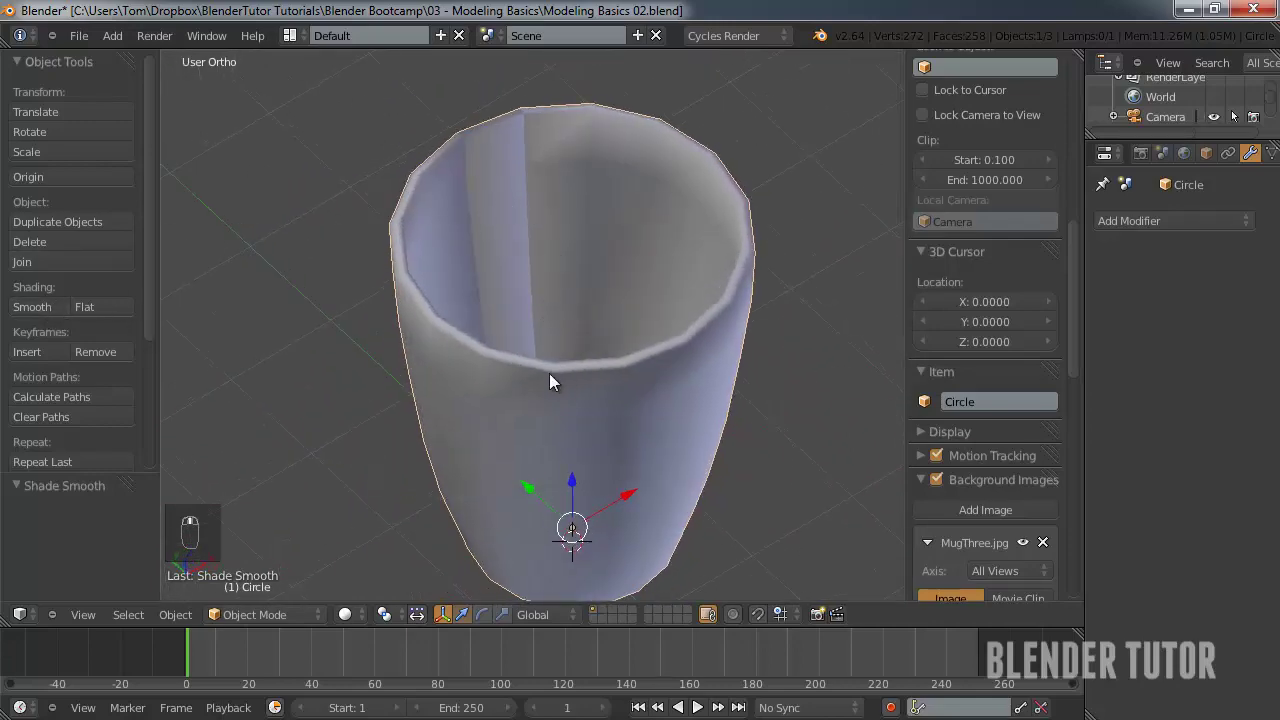
middle_drag(551, 381, 485, 316)
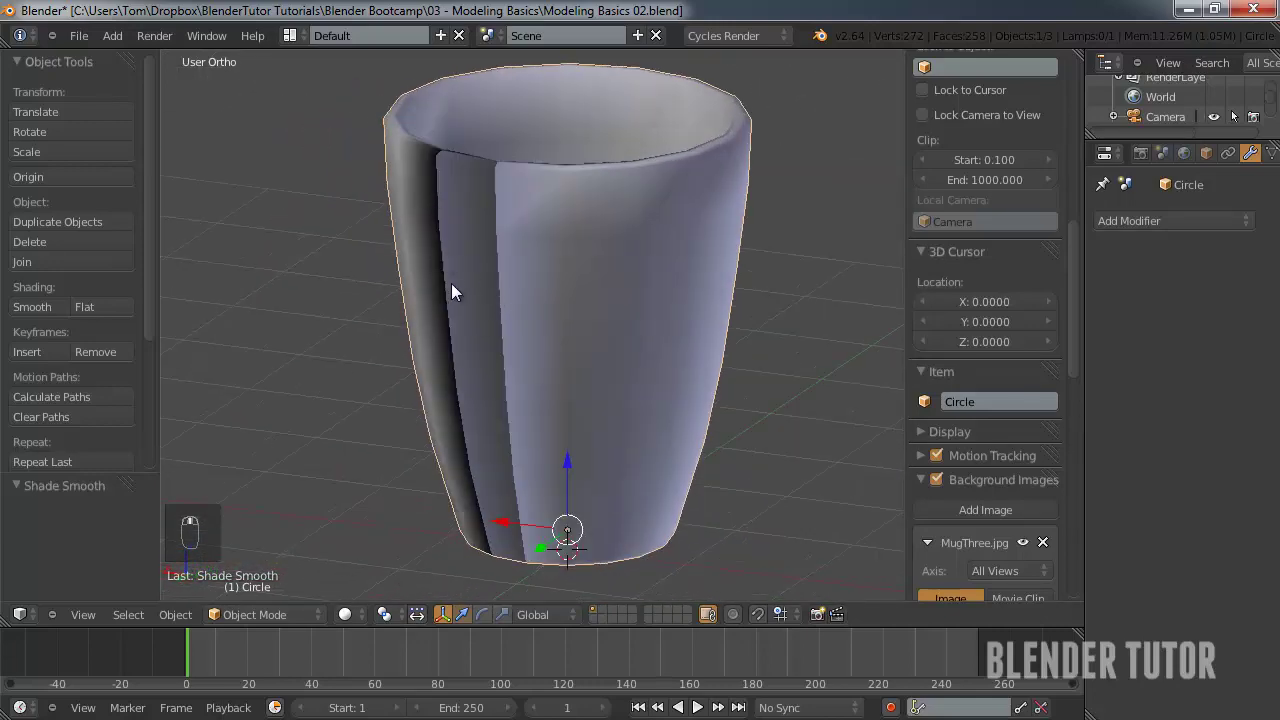
middle_drag(602, 309, 503, 303)
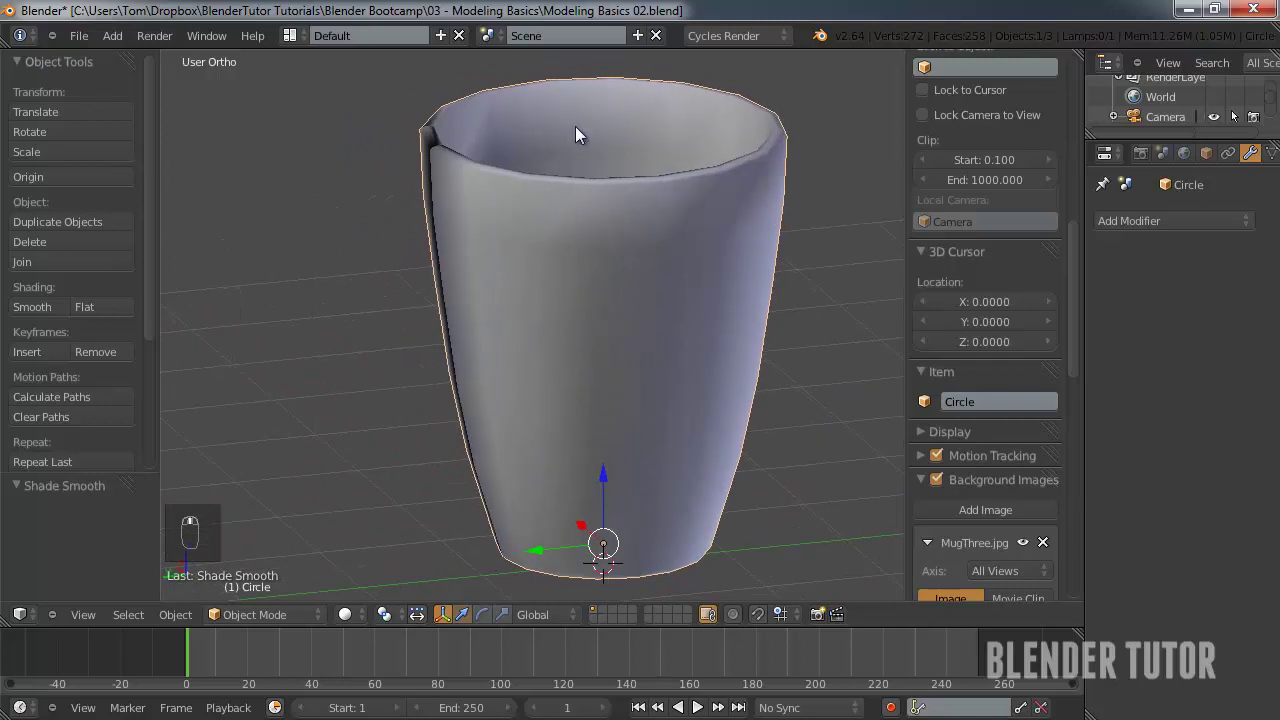
middle_drag(643, 201, 562, 210)
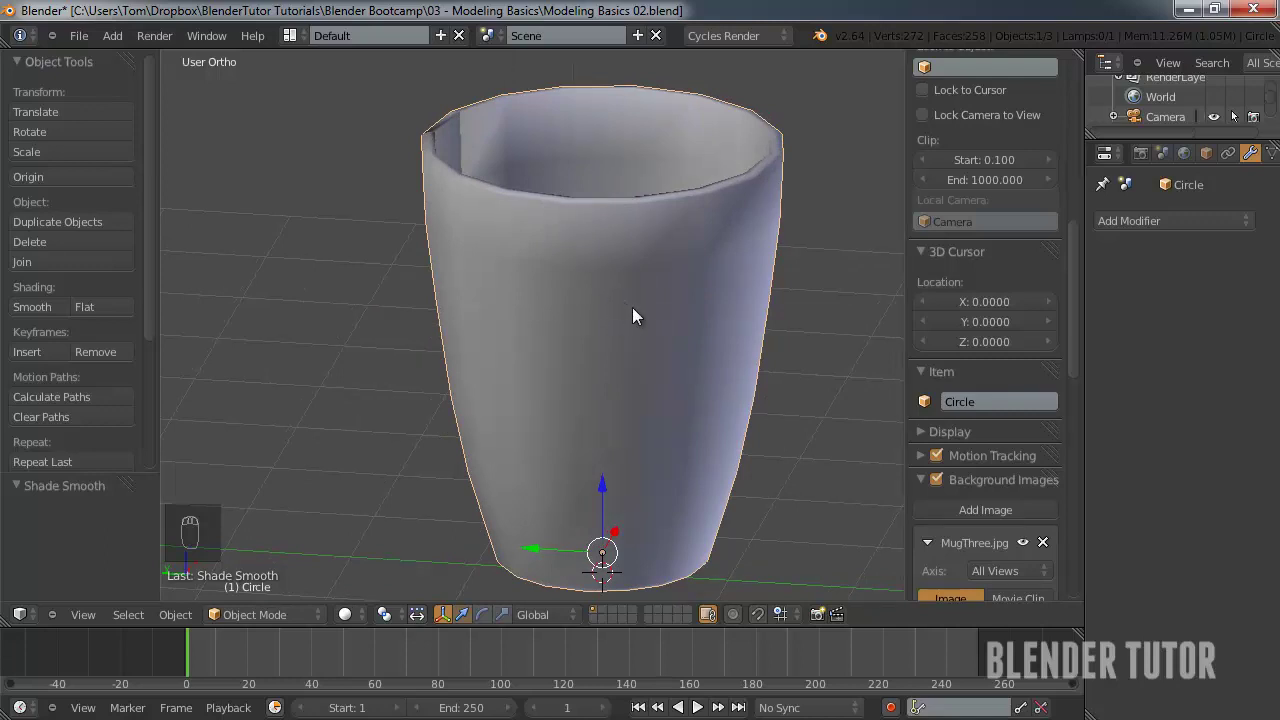
middle_drag(797, 308, 510, 172)
middle_drag(527, 245, 587, 221)
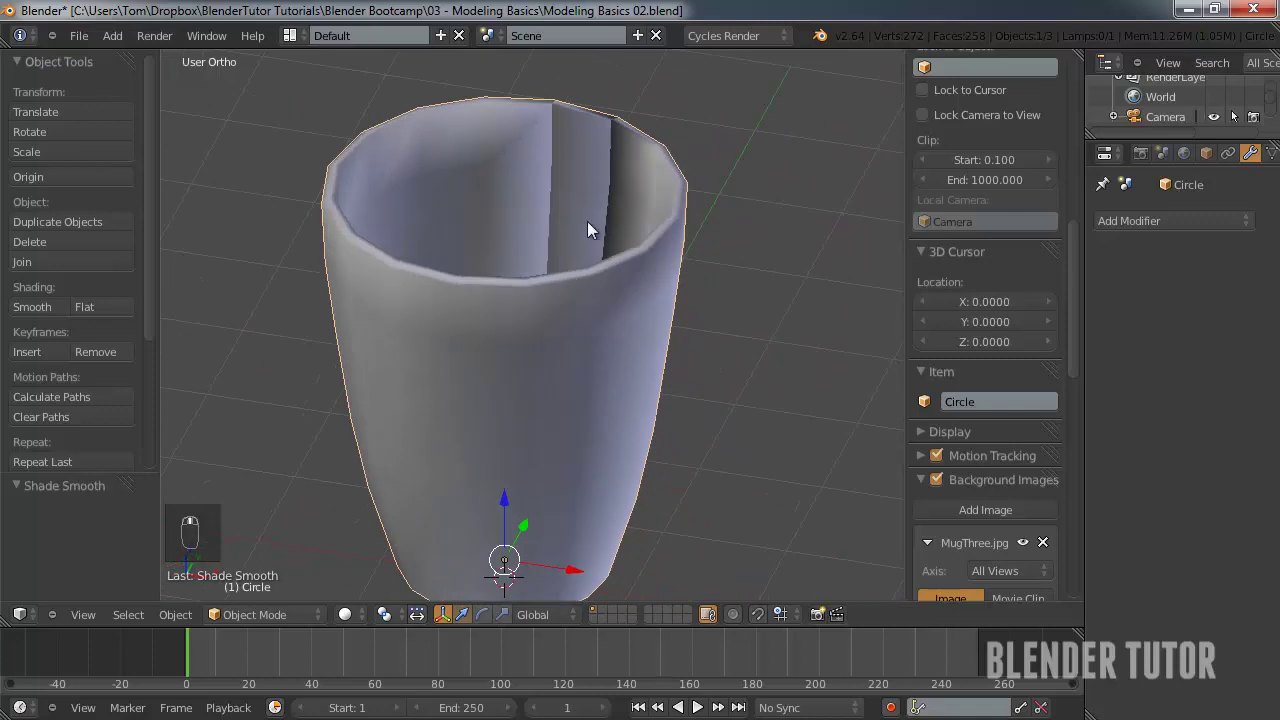
scroll(616, 198, down, 1)
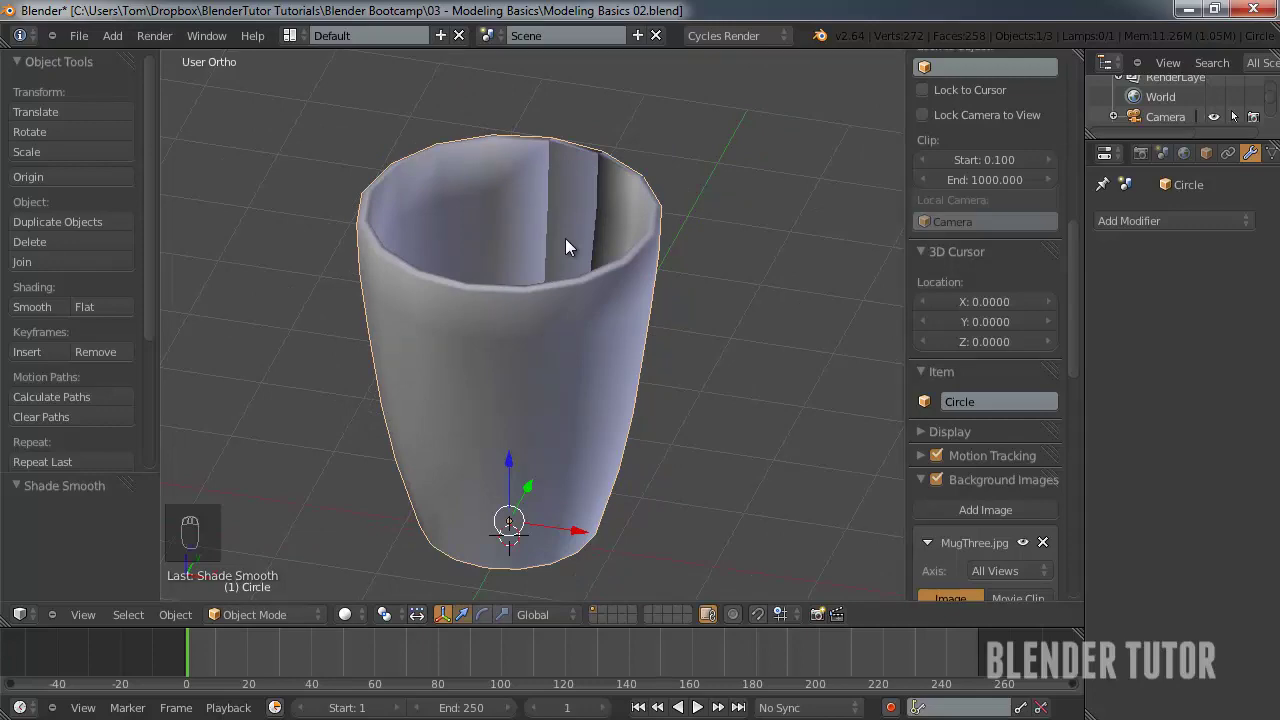
- Select the mug's entire mesh in Edit Mode, recalculate its normals, and return to Object Mode in the front view
key(Tab)
key(a)
key(a)
key(a)
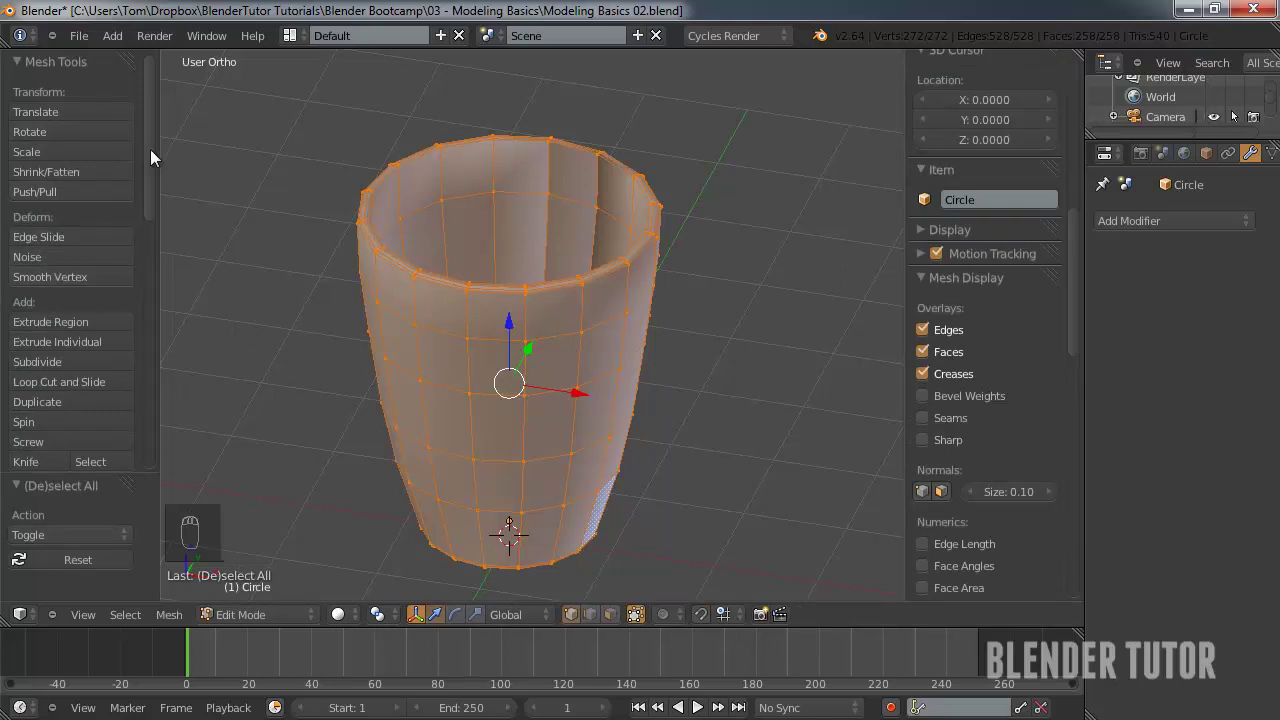
drag(150, 149, 146, 274)
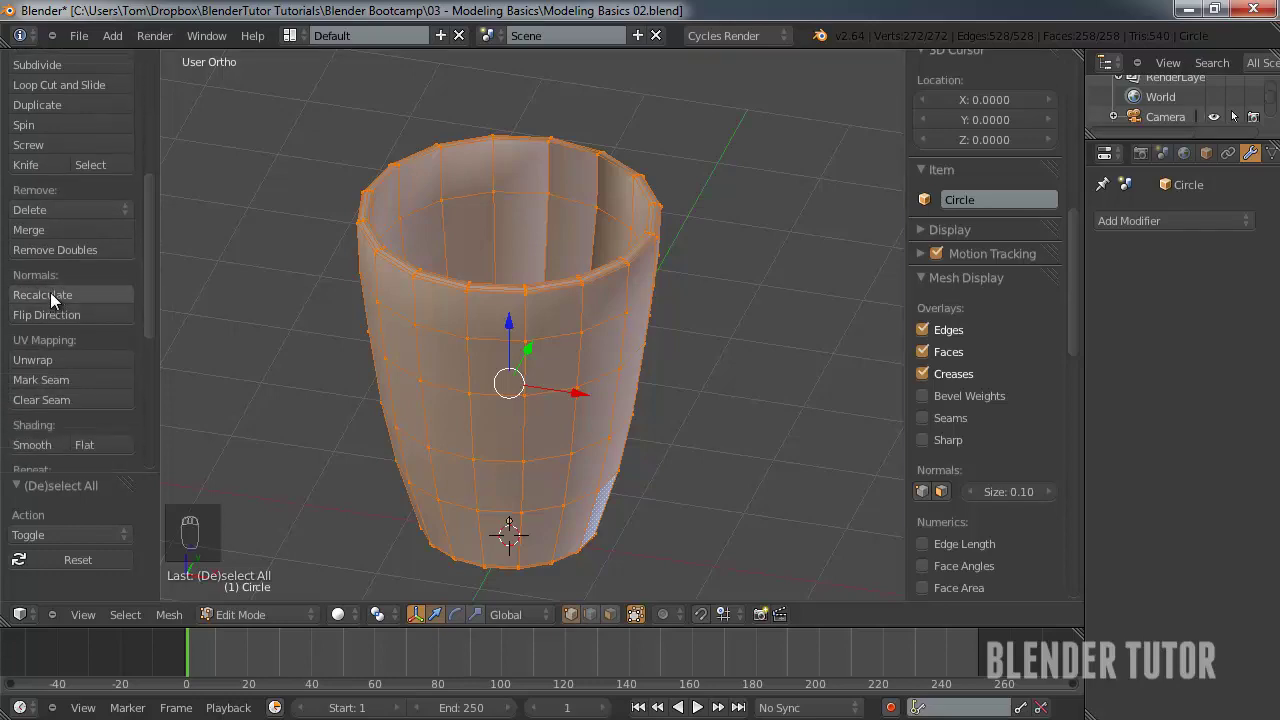
click(50, 292)
key(KP_7)
middle_drag(683, 421, 754, 280)
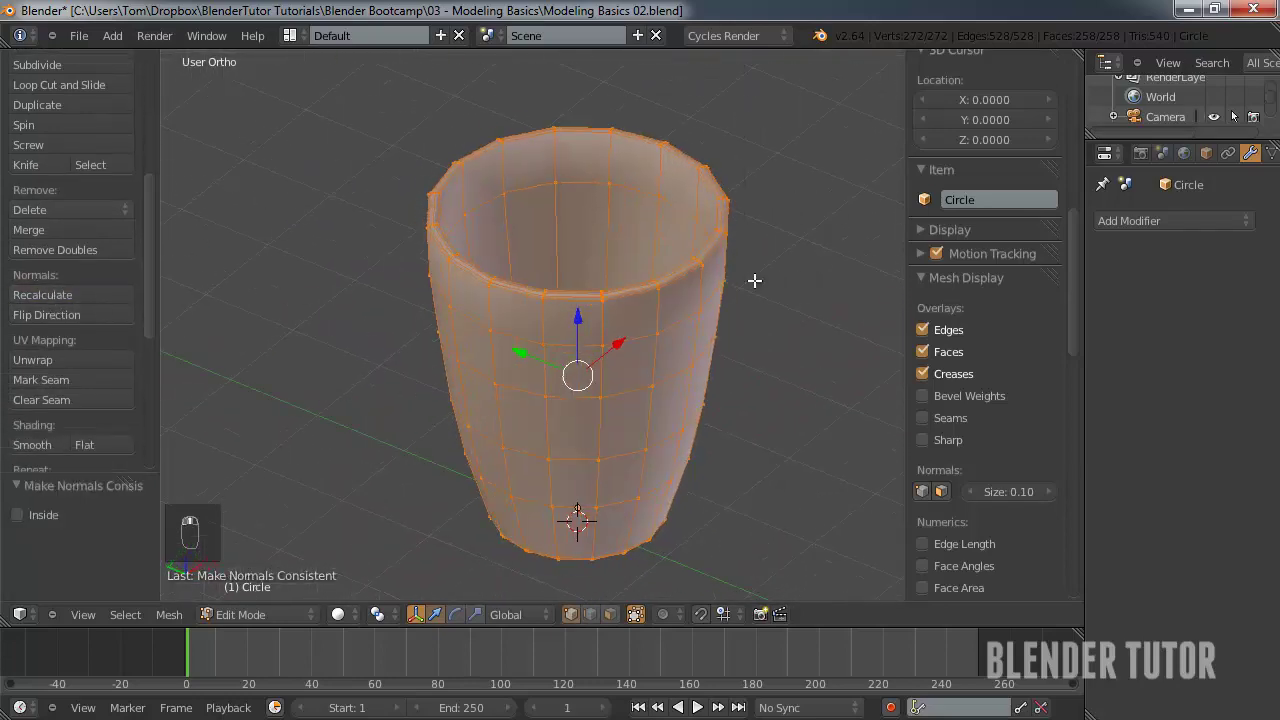
key(Tab)
middle_drag(694, 307, 618, 322)
key(KP_1)
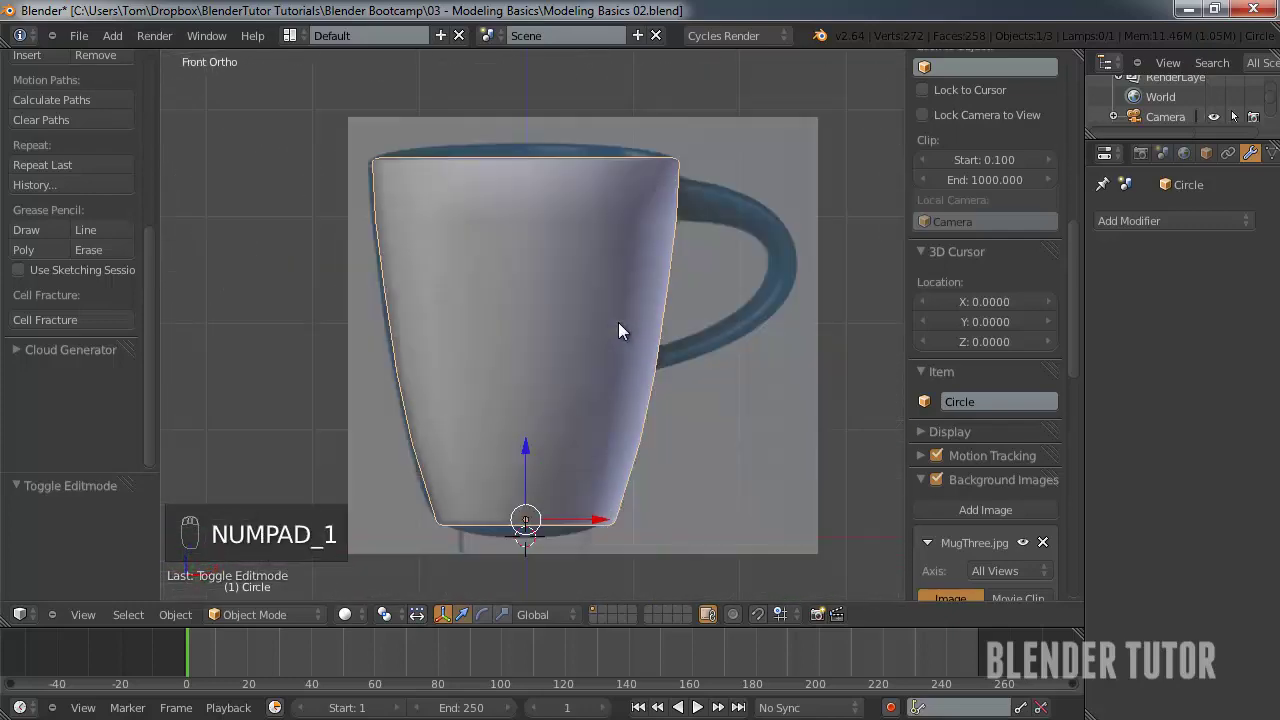
key(z)
key(z)
shift+middle_drag(668, 289, 533, 316)
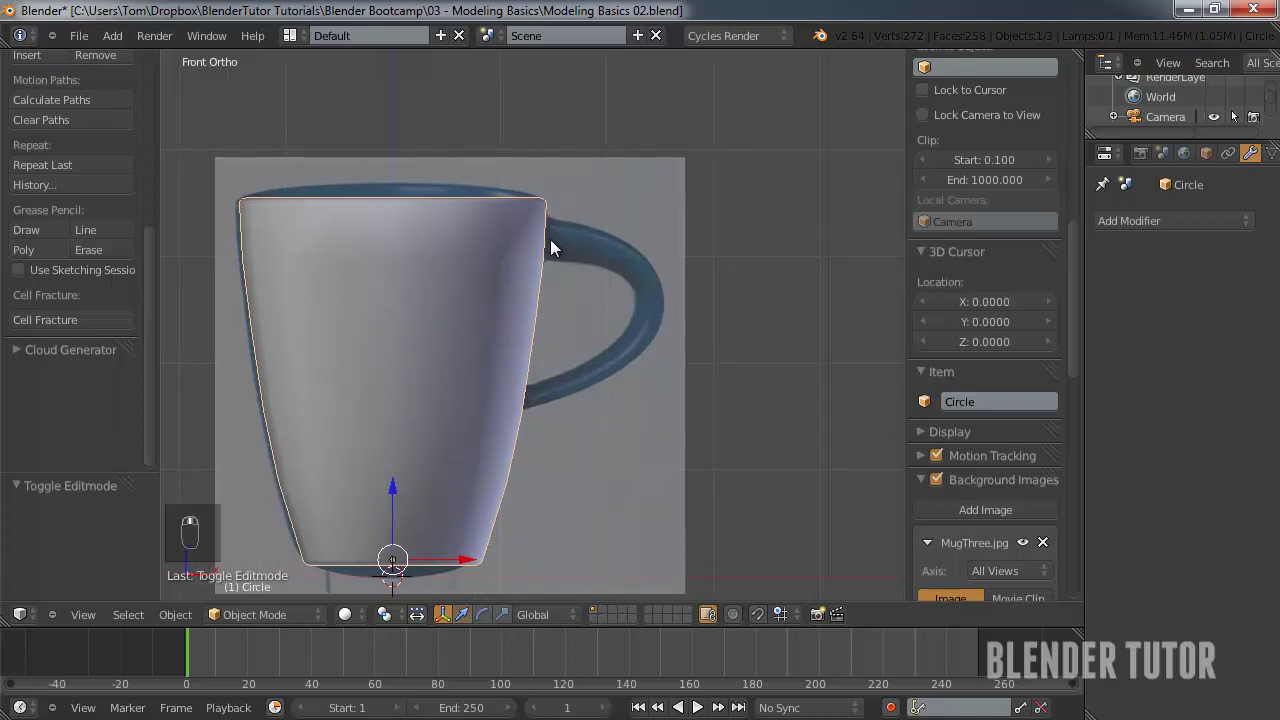
scroll(547, 236, up, 3)
shift+middle_drag(550, 240, 487, 265)
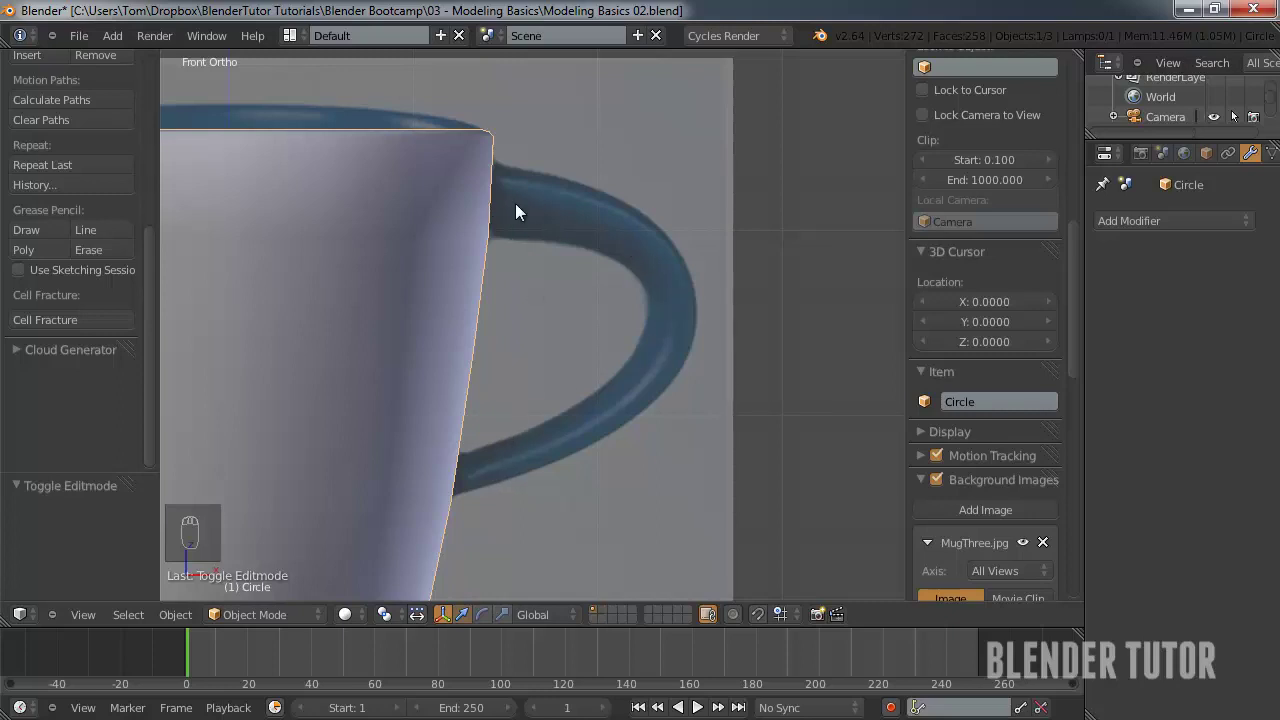
key(shift+a)
mouse_move(498, 203)
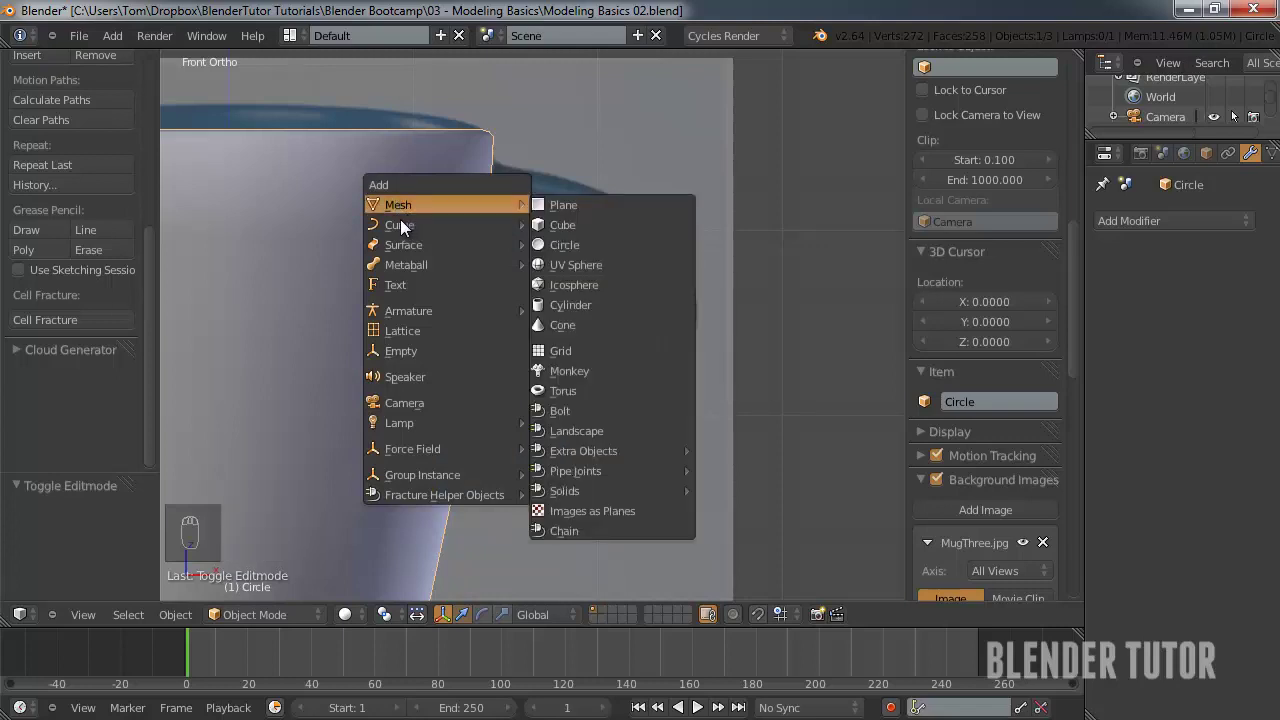
mouse_move(412, 224)
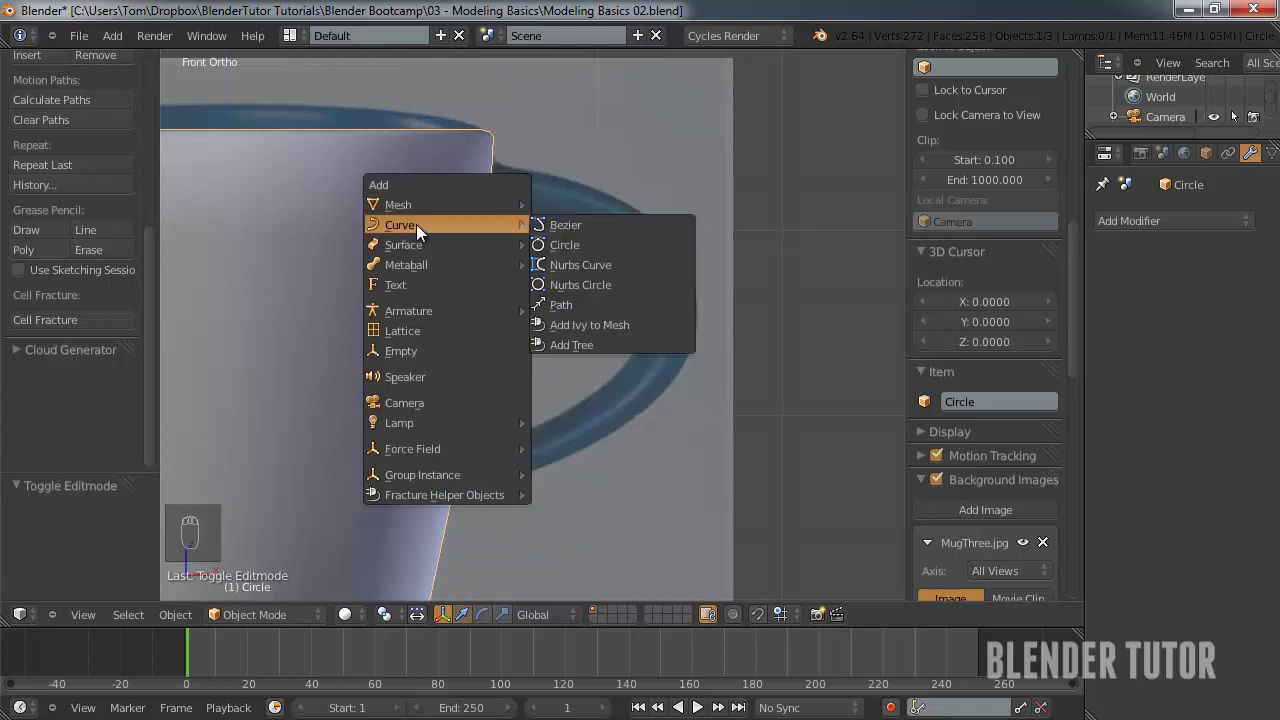
click(575, 226)
scroll(519, 250, down, 6)
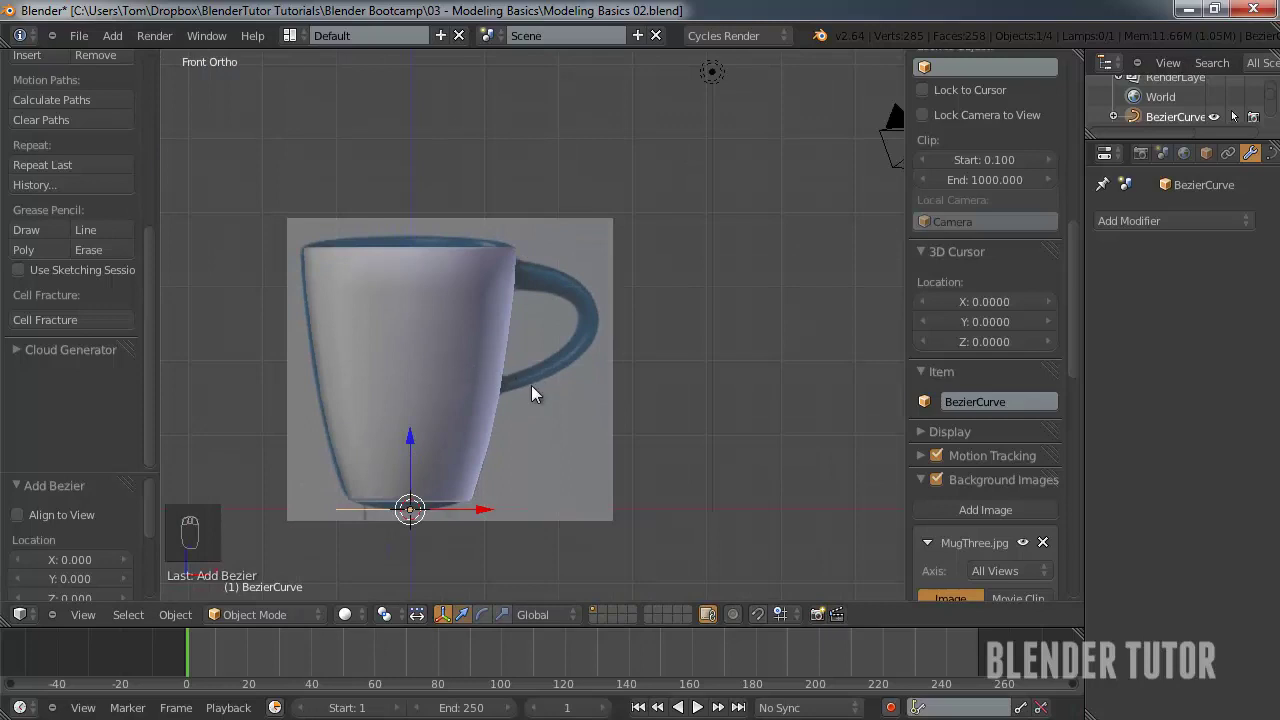
key(x)
click(495, 388)
- Place the 3D cursor at the handle's upper joint, about X 1.41, Z 3.18, and add a Bezier curve there
scroll(521, 293, up, 8)
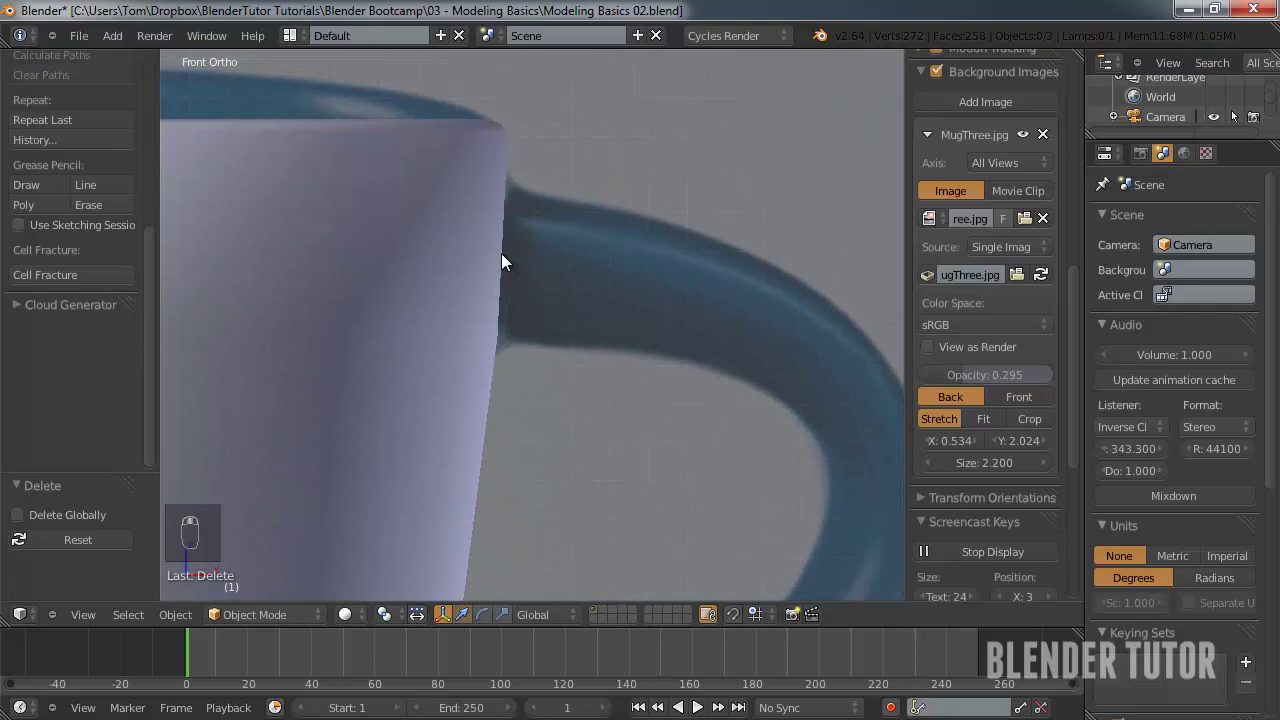
click(500, 257)
scroll(489, 288, down, 2)
key(shift+a)
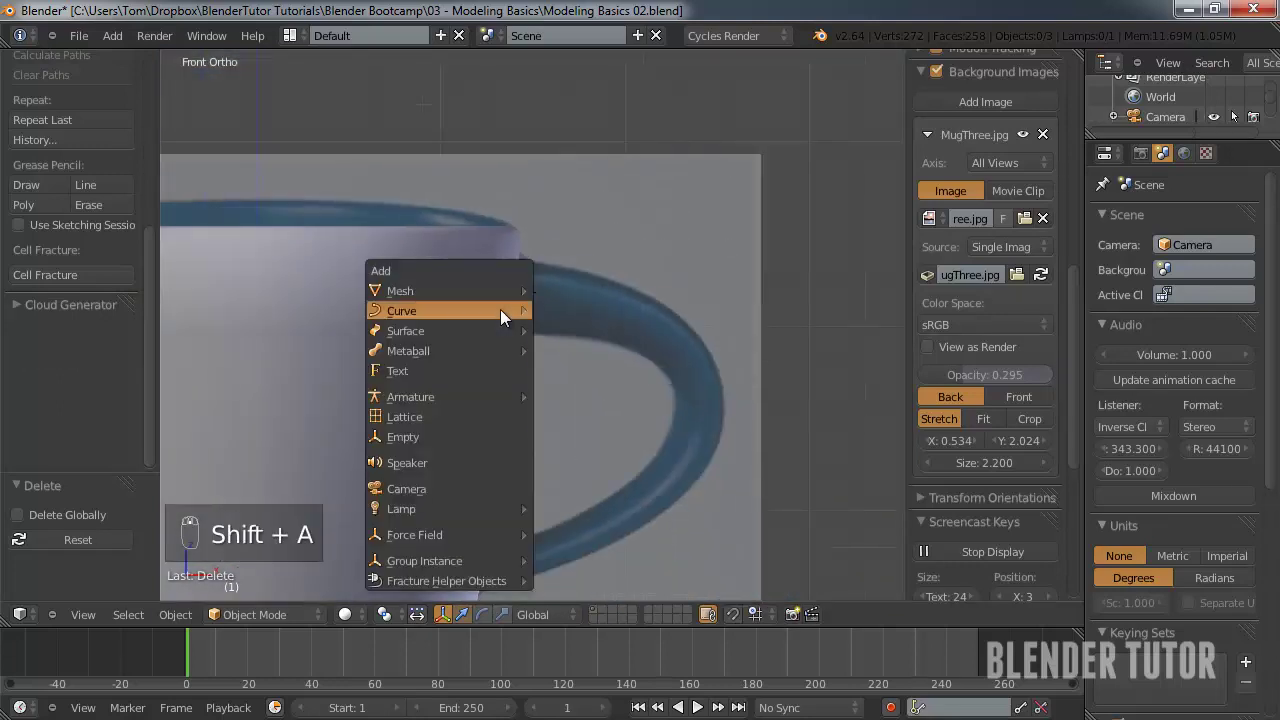
mouse_move(500, 309)
click(558, 309)
scroll(537, 330, down, 1)
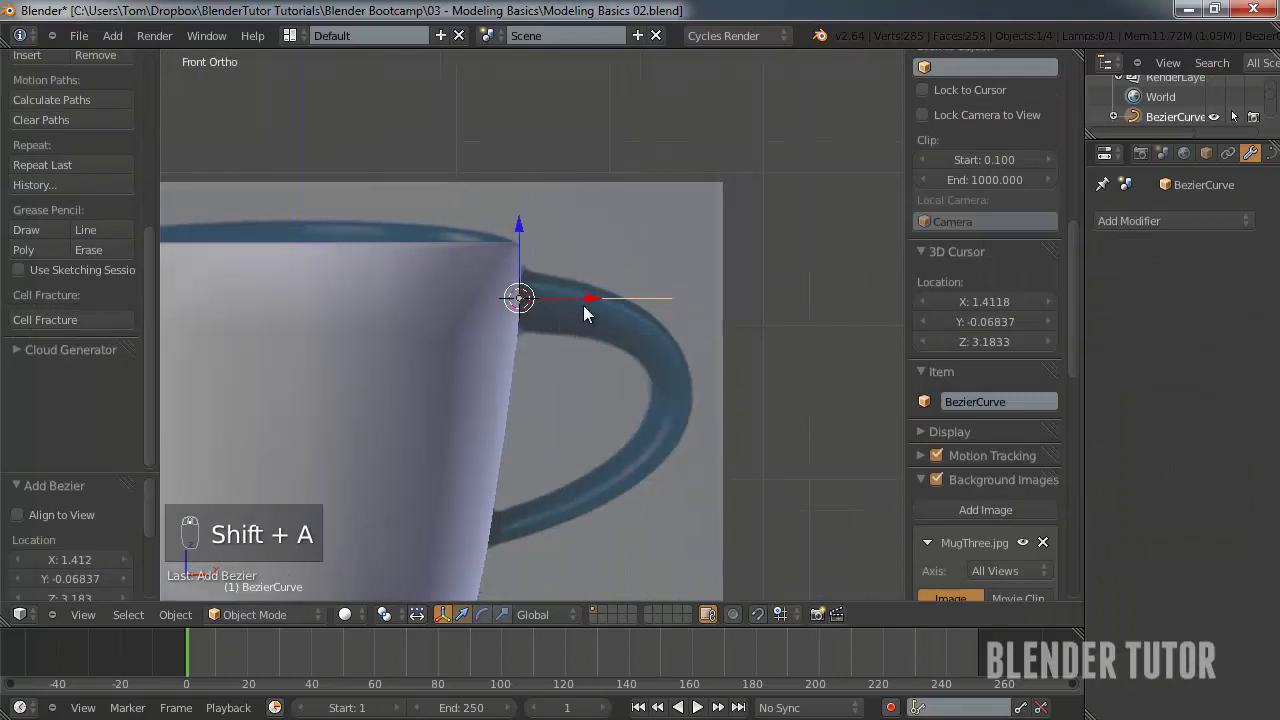
middle_drag(649, 275, 550, 445)
key(KP_1)
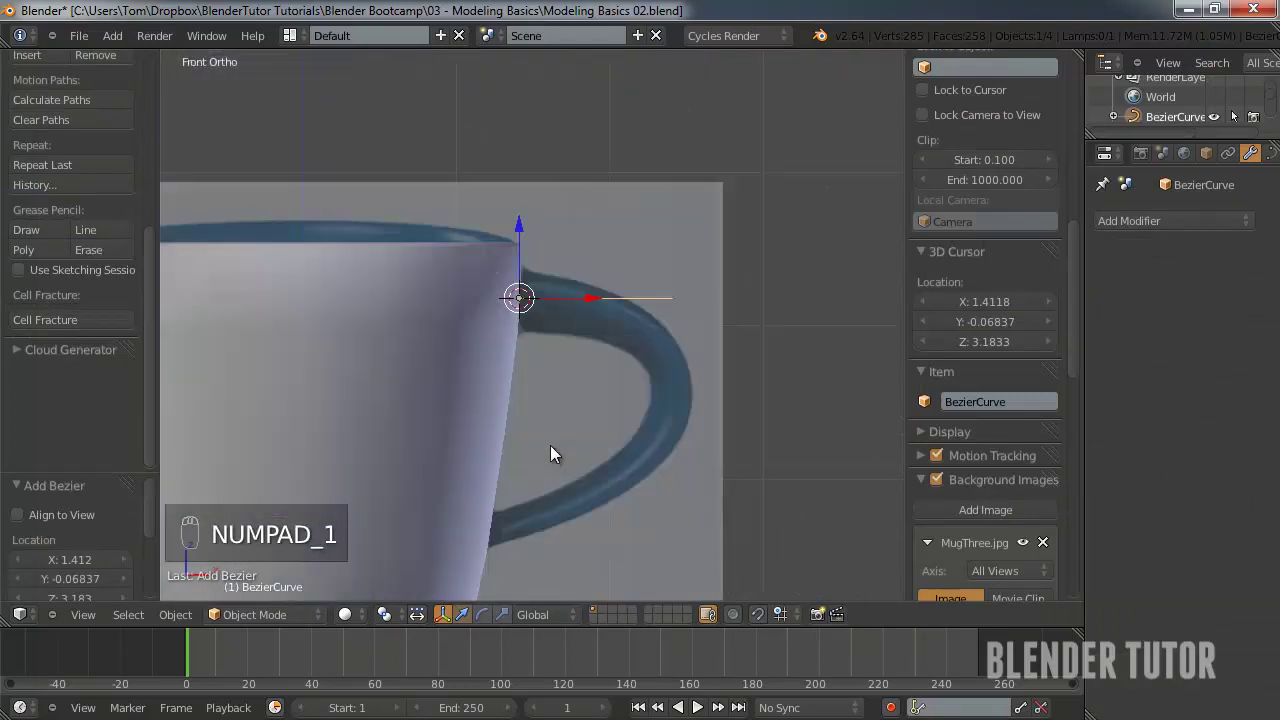
key(r)
key(x)
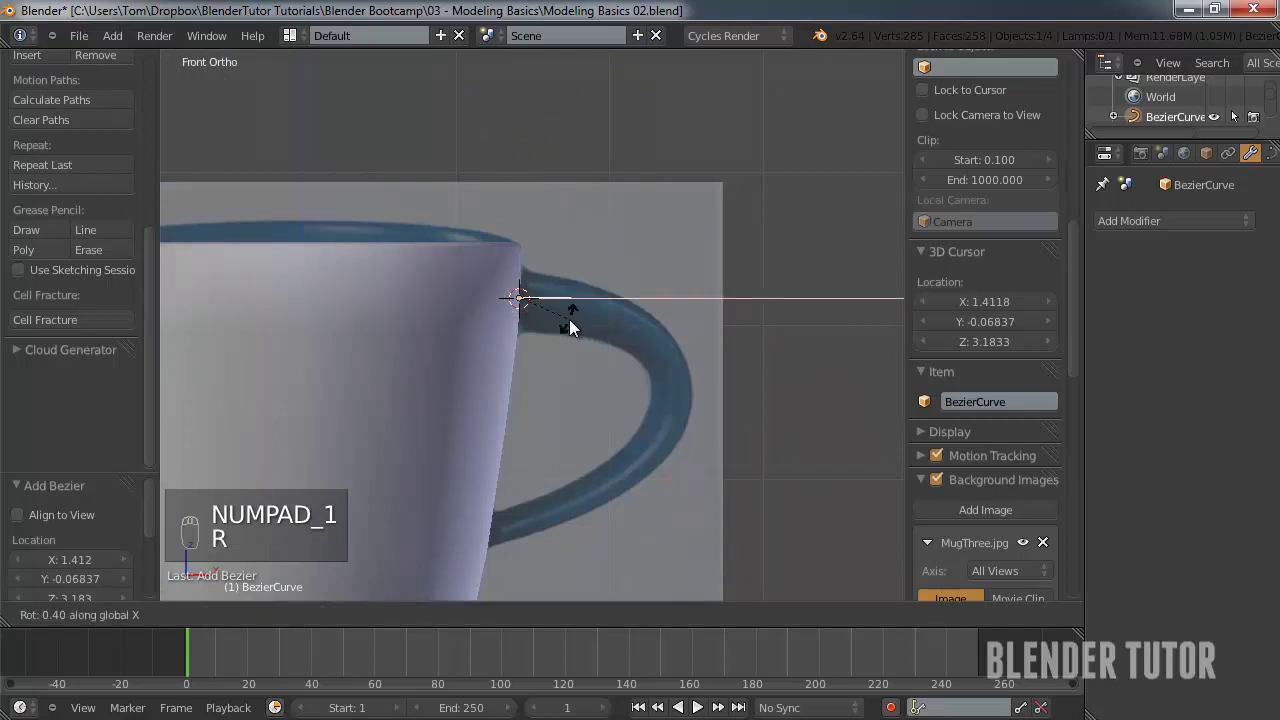
right_click(570, 328)
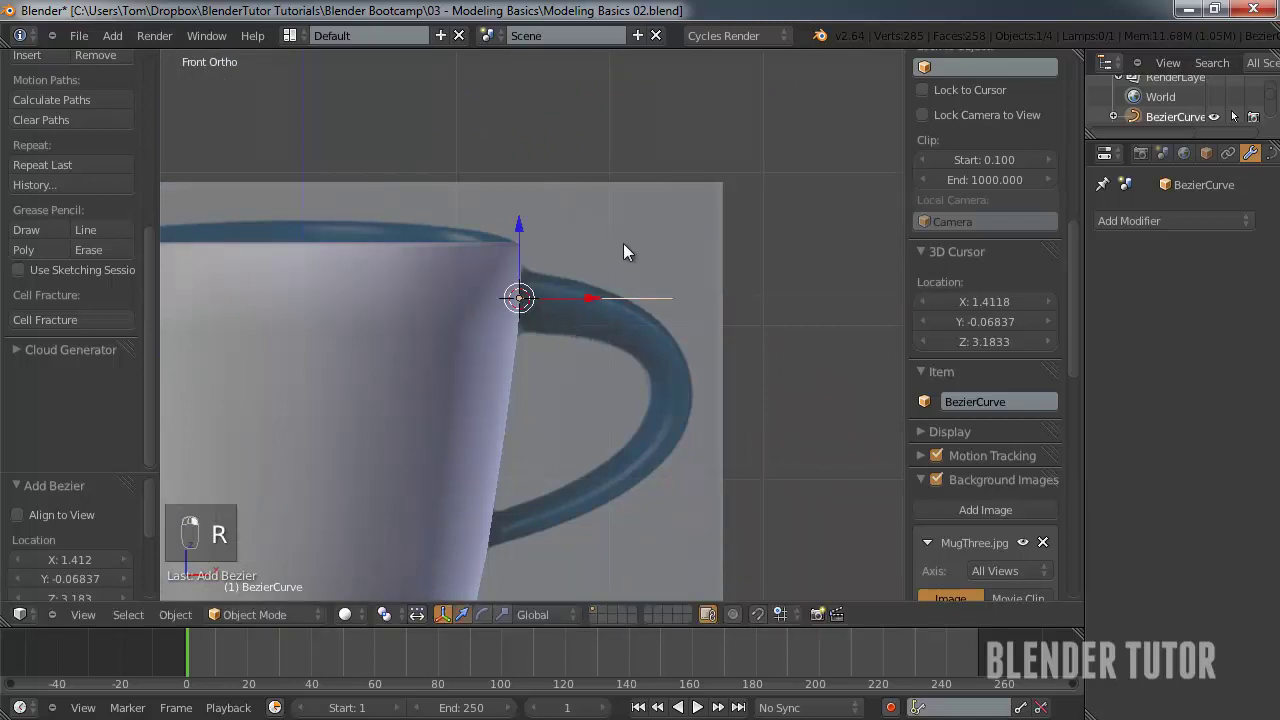
- Rotate the Bezier curve 90° about the X axis and switch the display to wireframe
text(r)
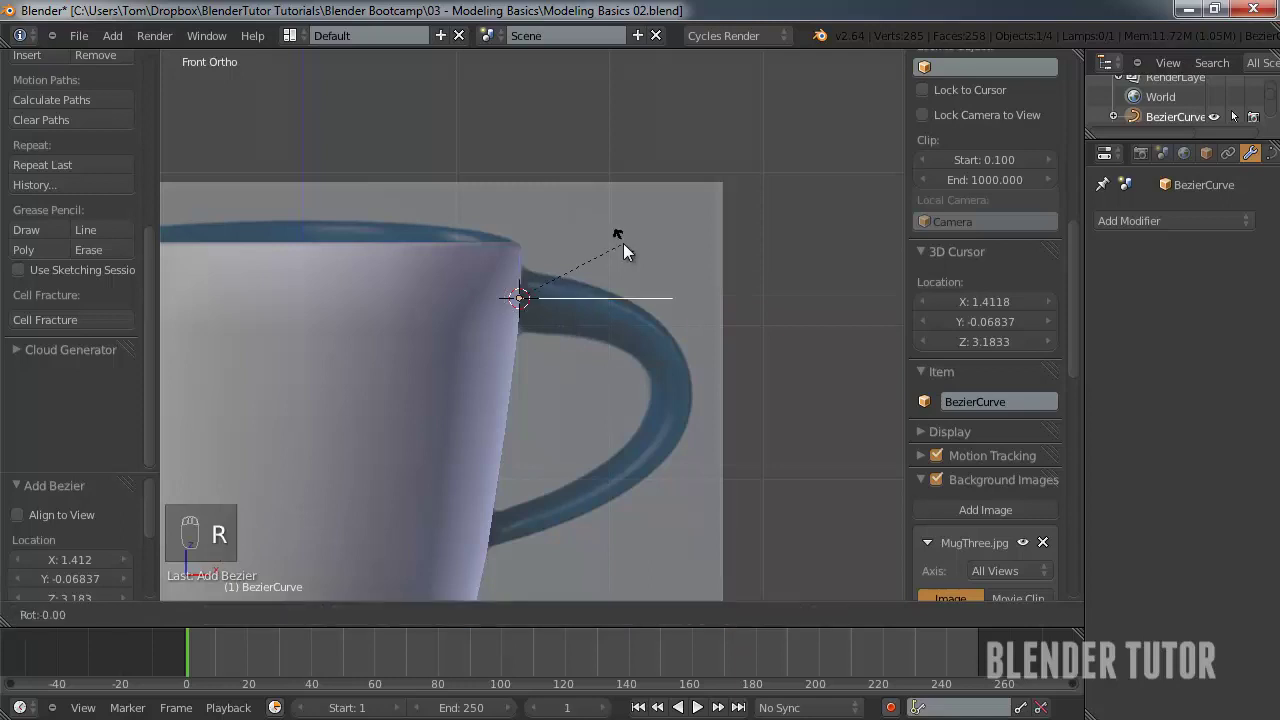
text(x90)
key(Return)
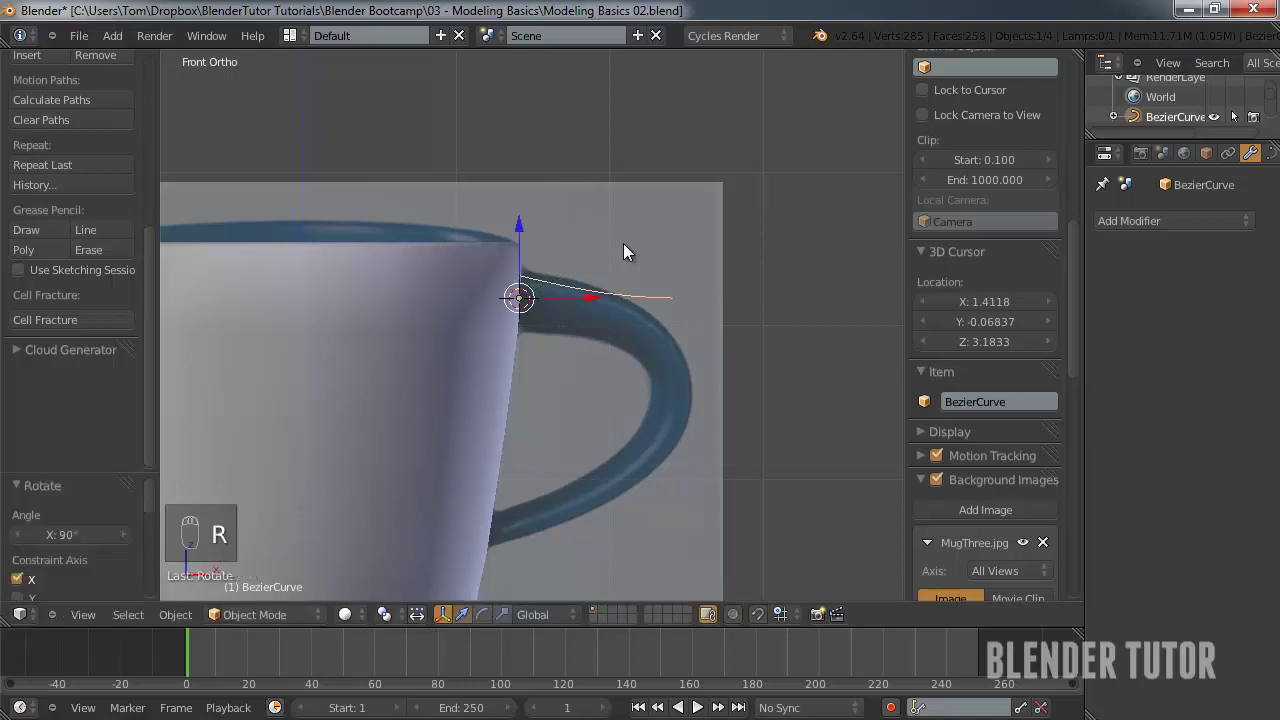
key(z)
shift+middle_drag(515, 288, 489, 254)
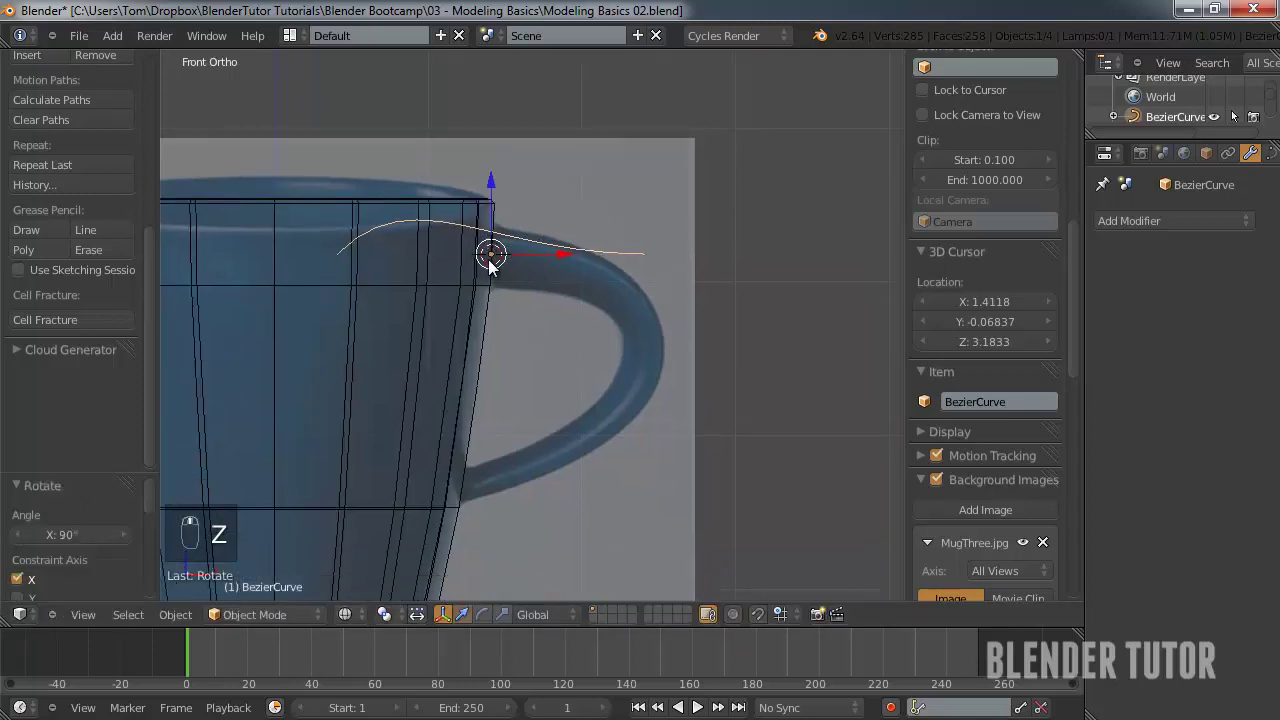
- In Edit Mode, move the curve's right end point by about X -1.184, Z -1.548 to the handle's lower joint
key(Tab)
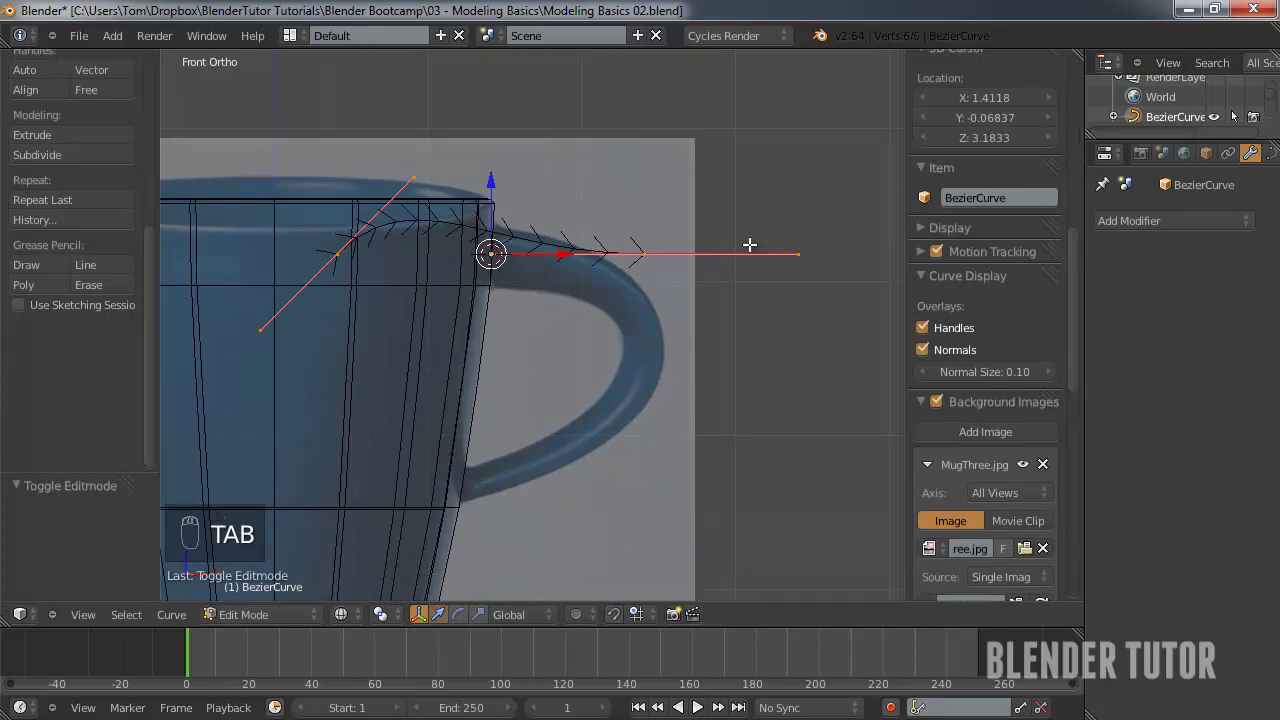
right_click(643, 254)
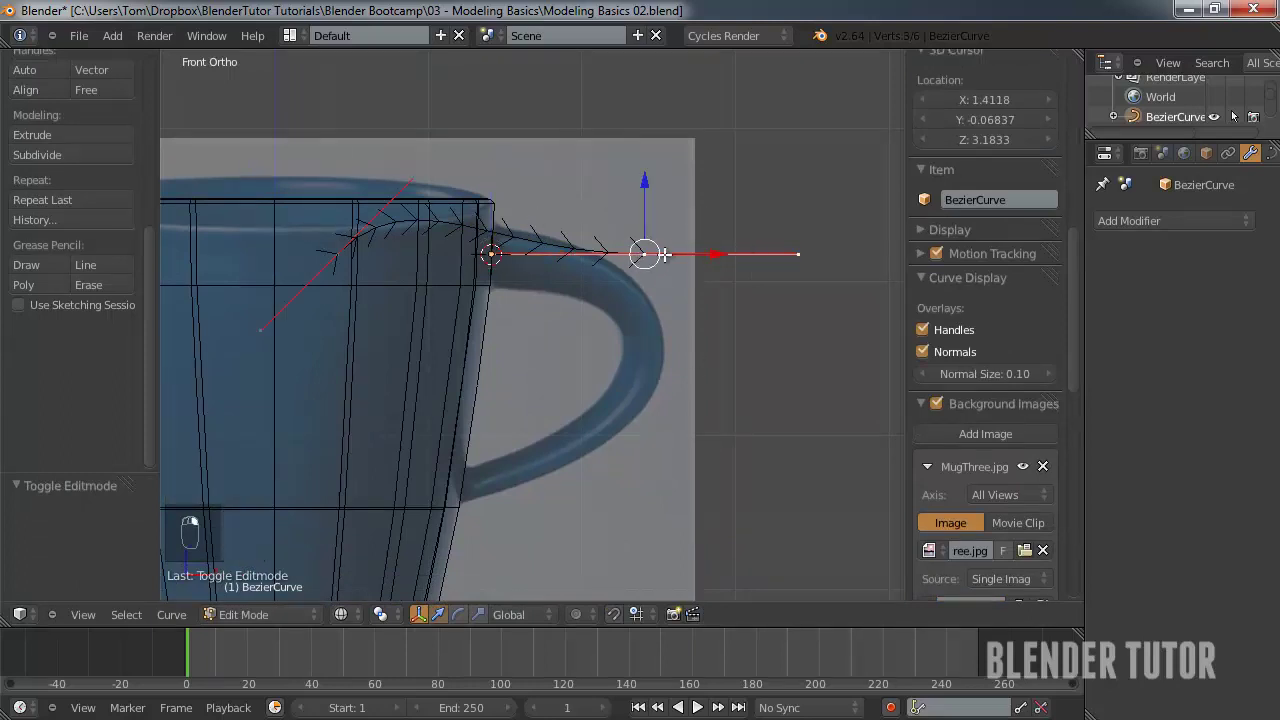
key(g)
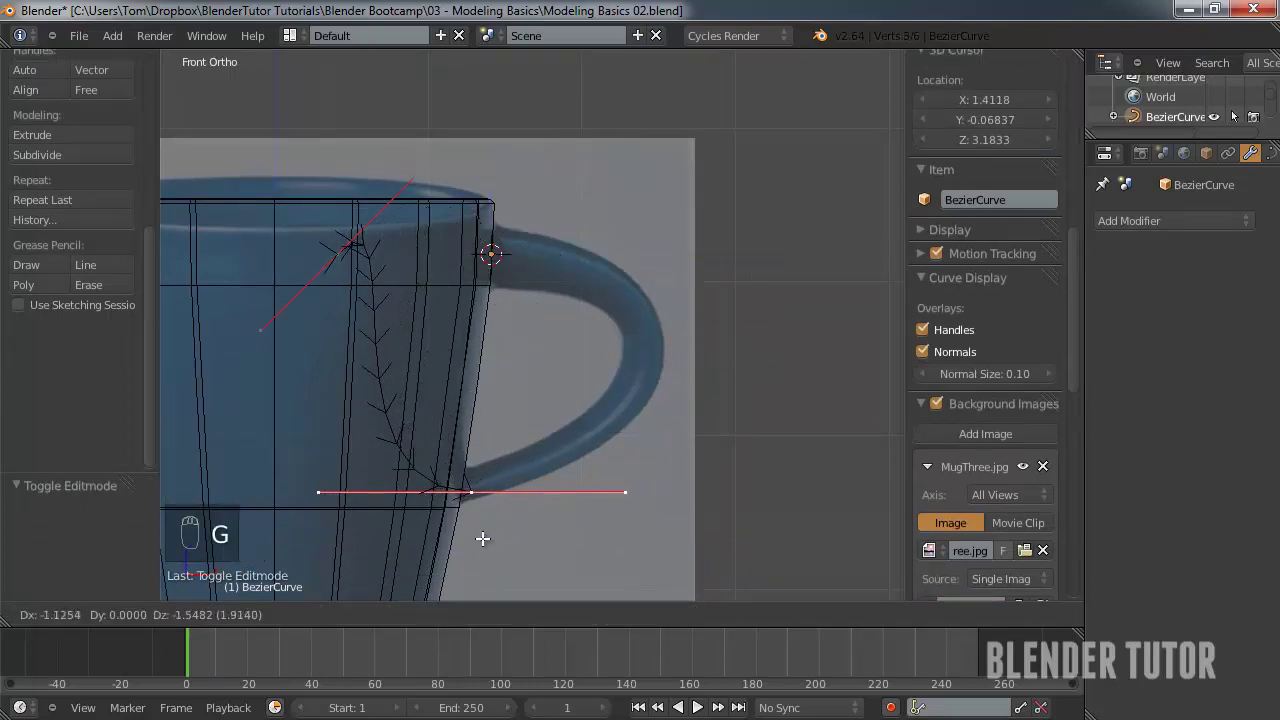
click(477, 538)
- Move the curve's other end point by about X 0.956, Z 0.013 to the handle's upper joint
right_click(337, 253)
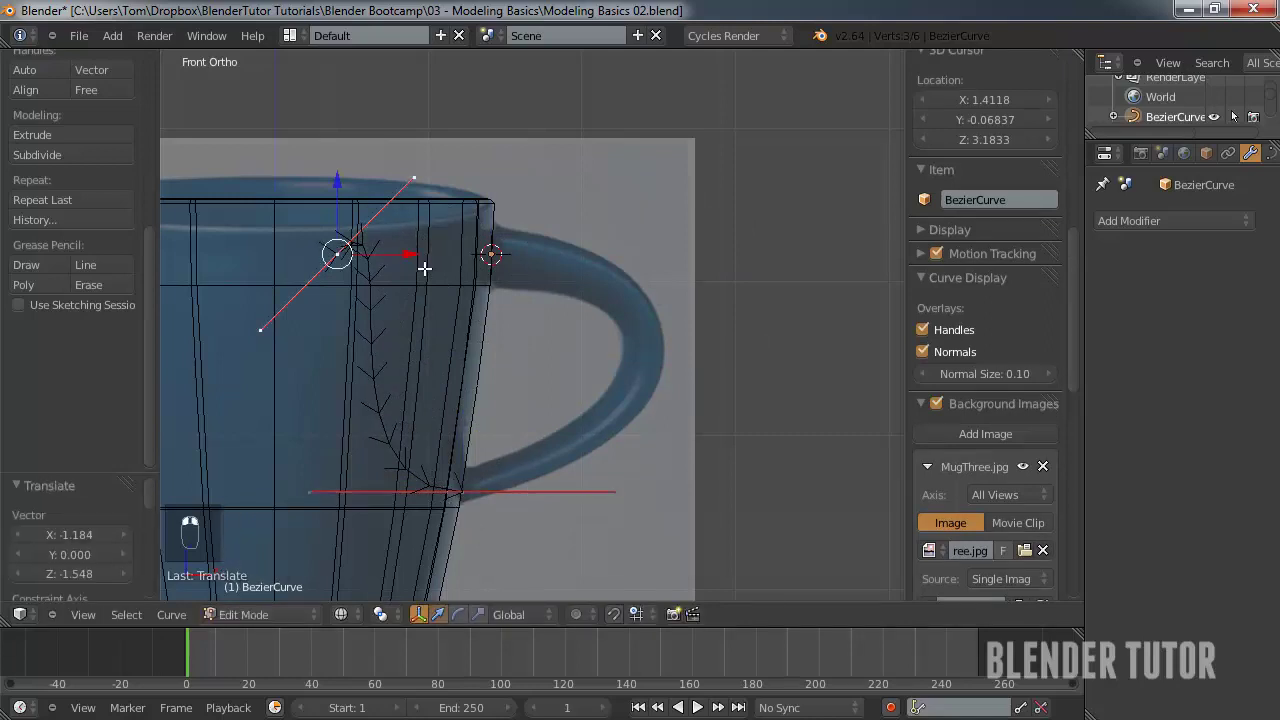
key(g)
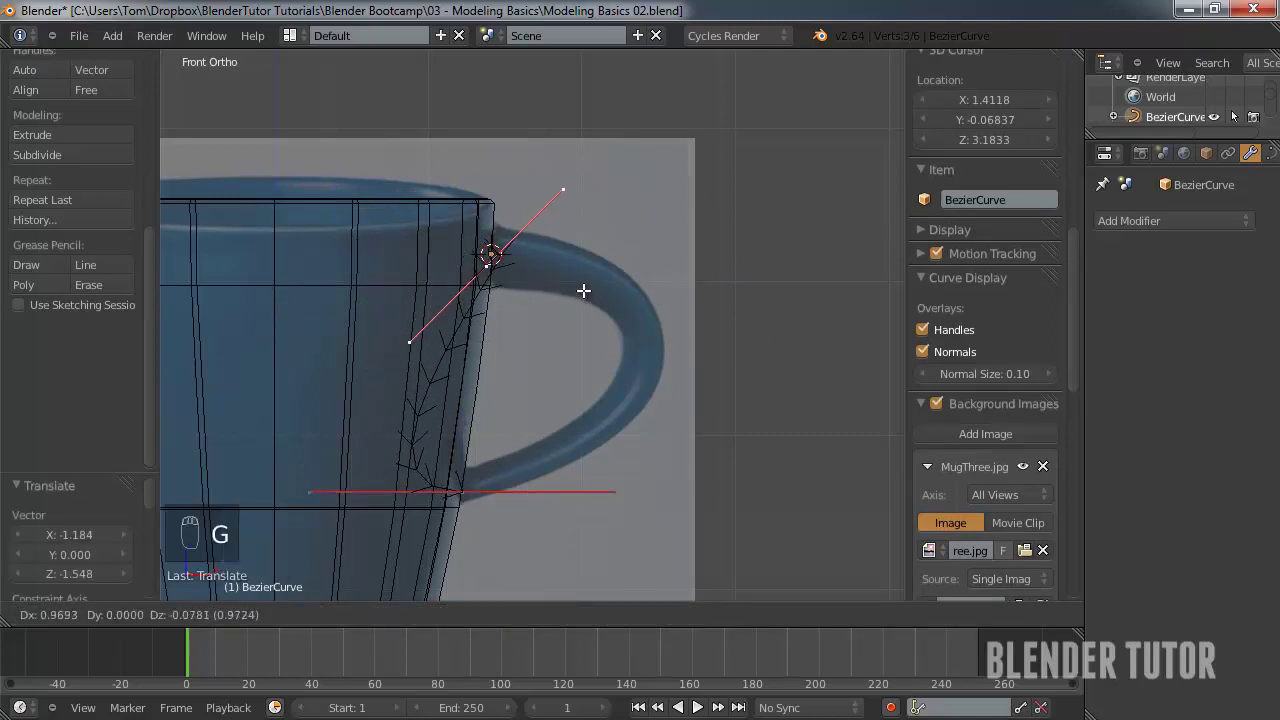
click(583, 284)
scroll(571, 280, up, 2)
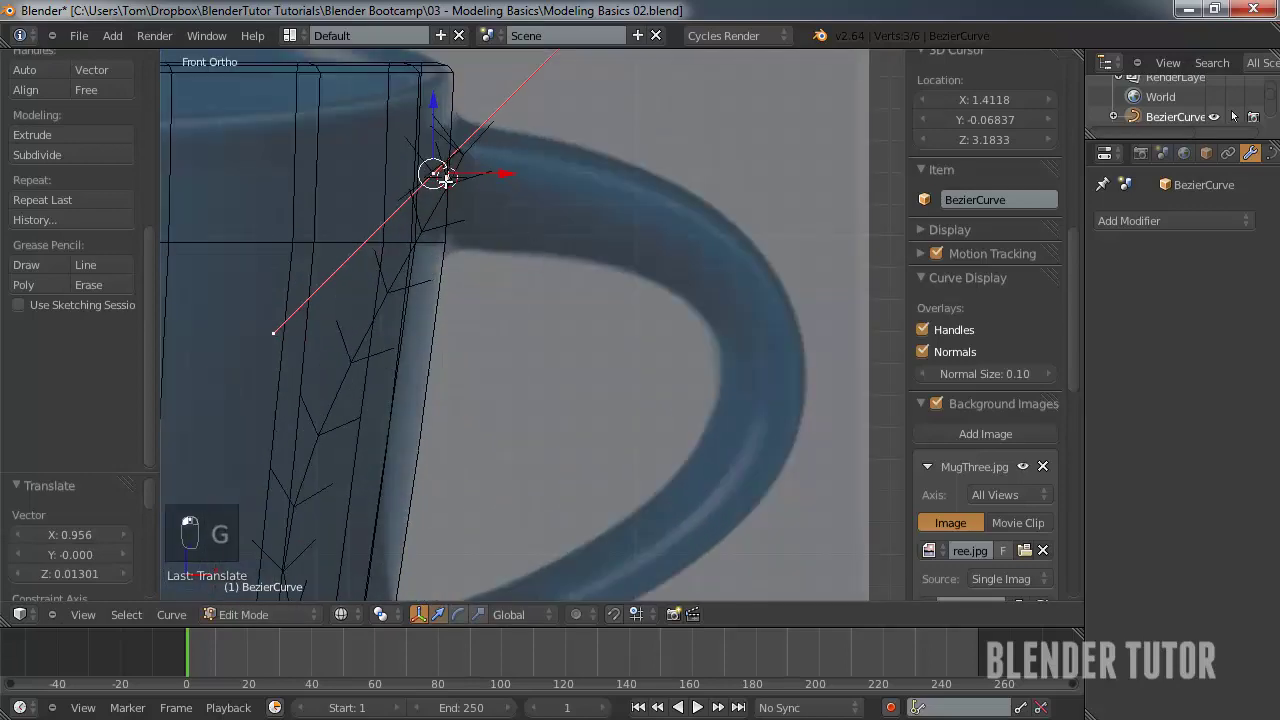
scroll(478, 271, up, 2)
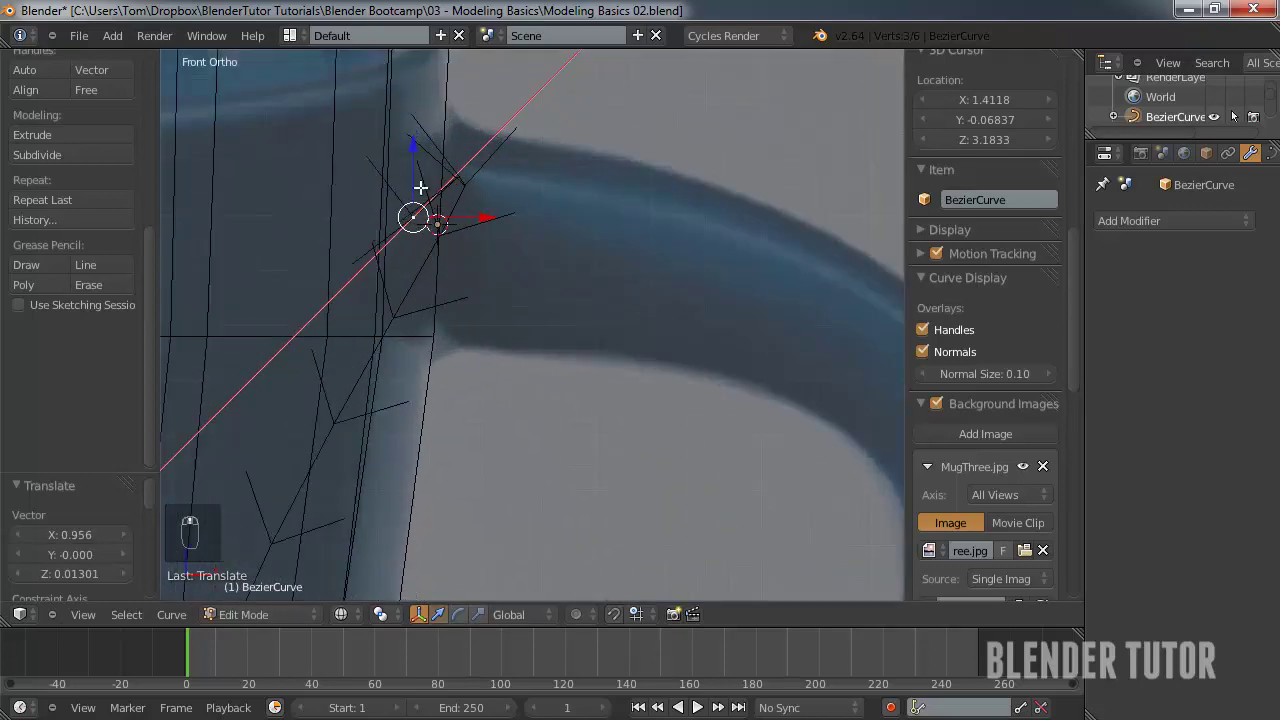
- Rotate the curve's upper end point by about 48.6° so its handle follows the mug handle's upper arm
scroll(545, 194, down, 2)
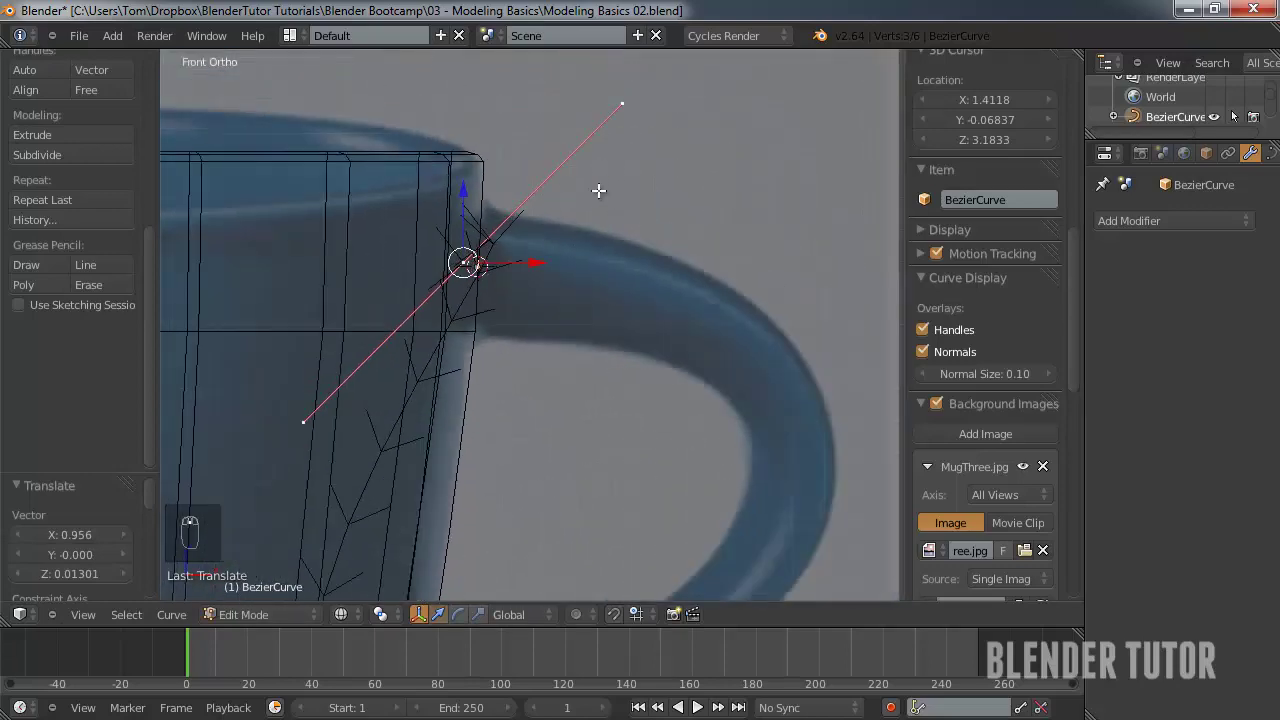
key(r)
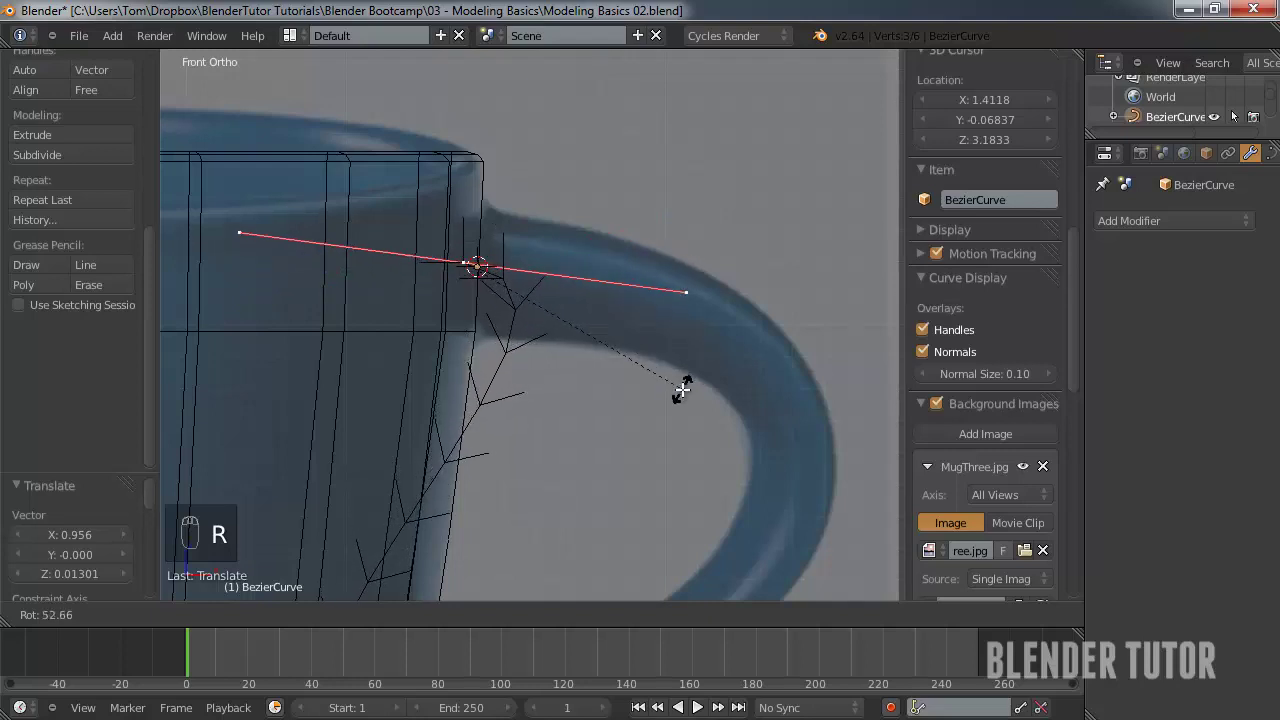
click(677, 366)
- Rotate the curve's lower end point by about 157.1° so its handle follows the mug handle's lower arm
scroll(460, 449, up, 1)
scroll(475, 260, down, 1)
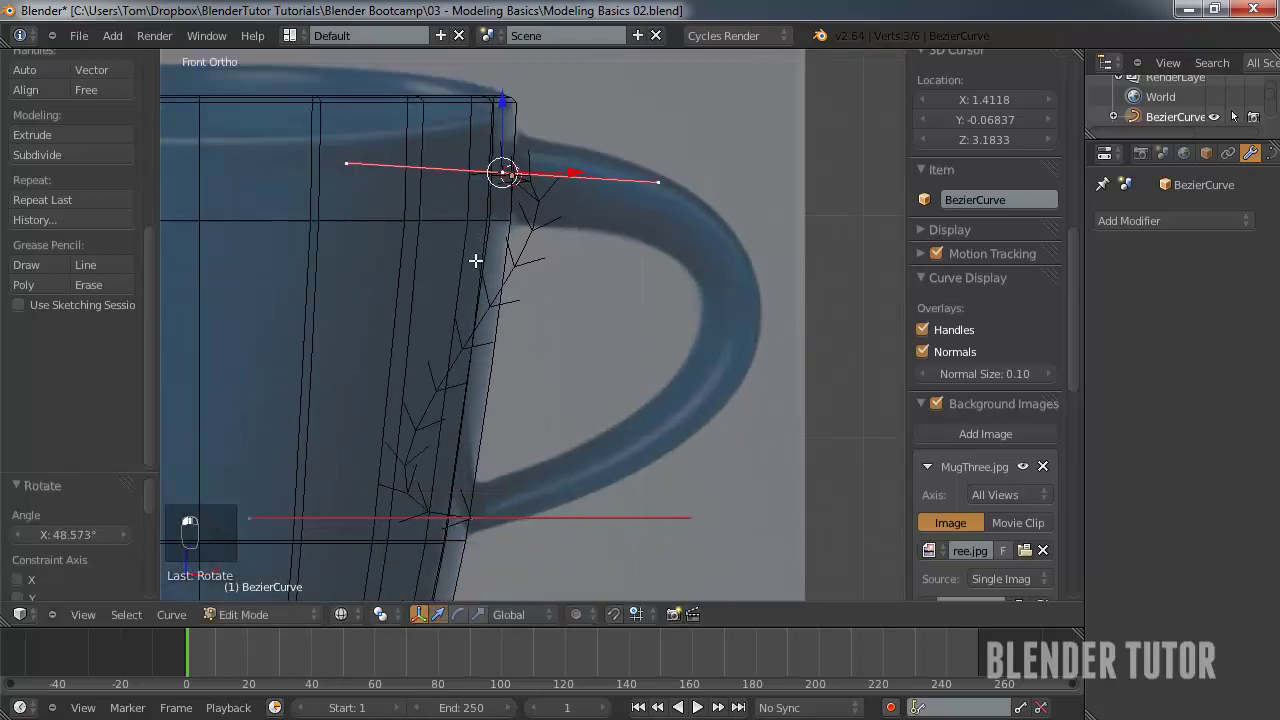
shift+scroll(475, 260, down, 4)
right_click(472, 384)
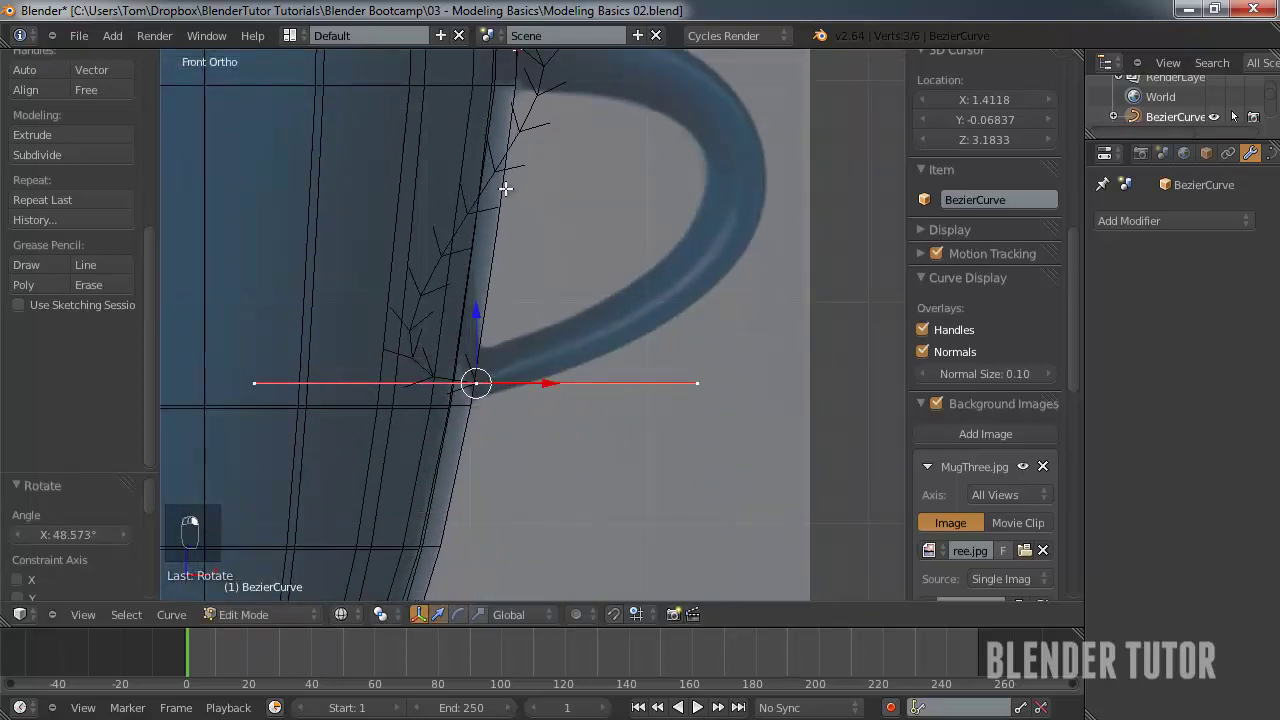
key(r)
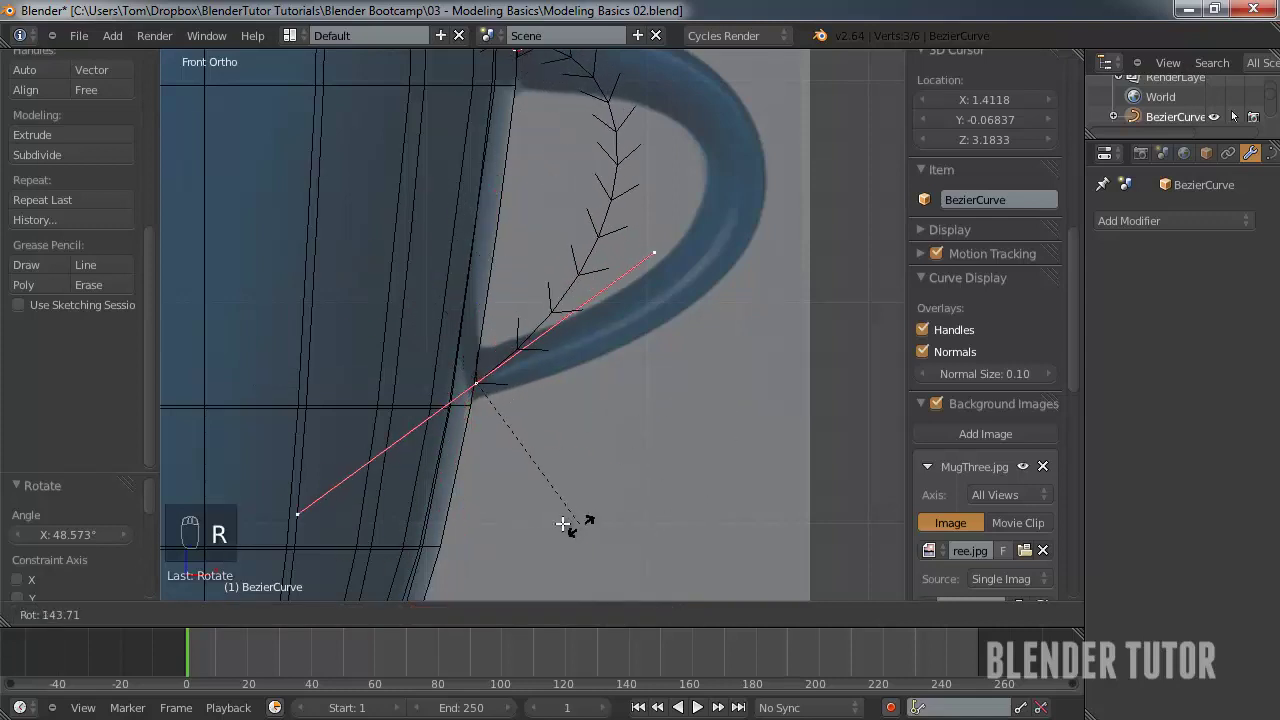
click(529, 511)
- Scale the curve's upper end point by about 2.4 and the lower one by about 1.33 to match the mug handle's bend
shift+scroll(528, 351, up, 3)
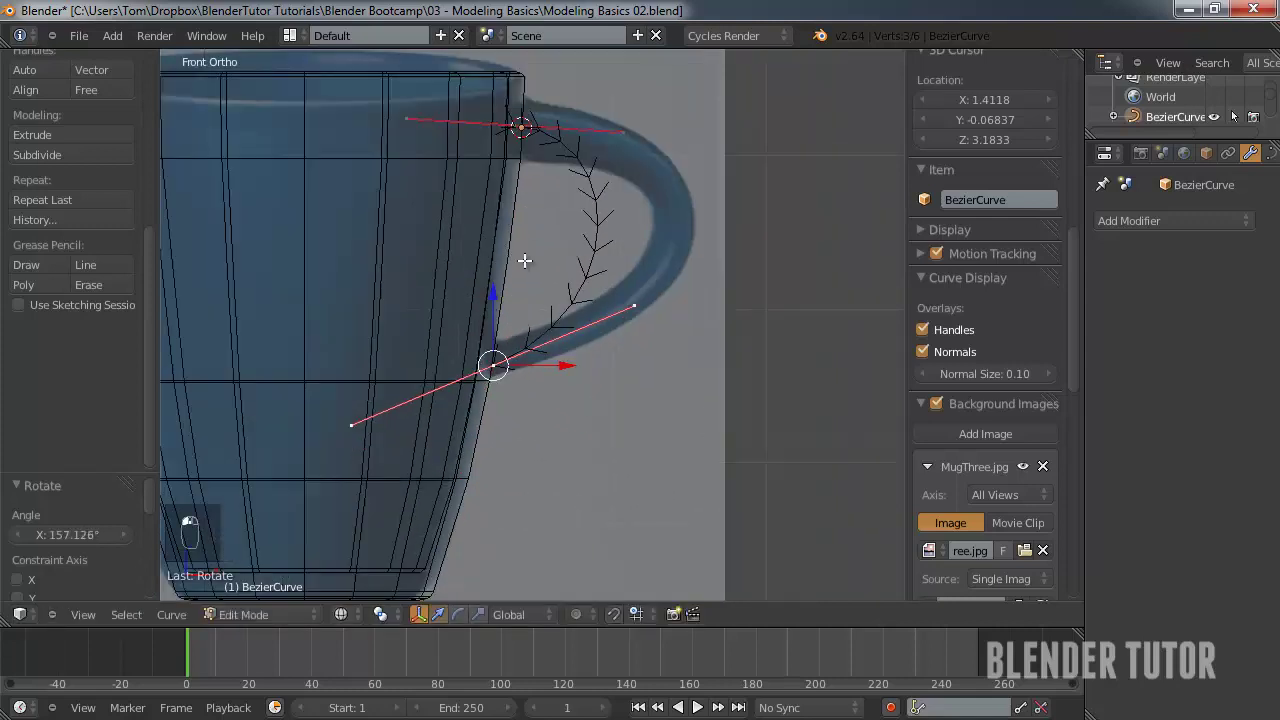
right_click(505, 243)
key(s)
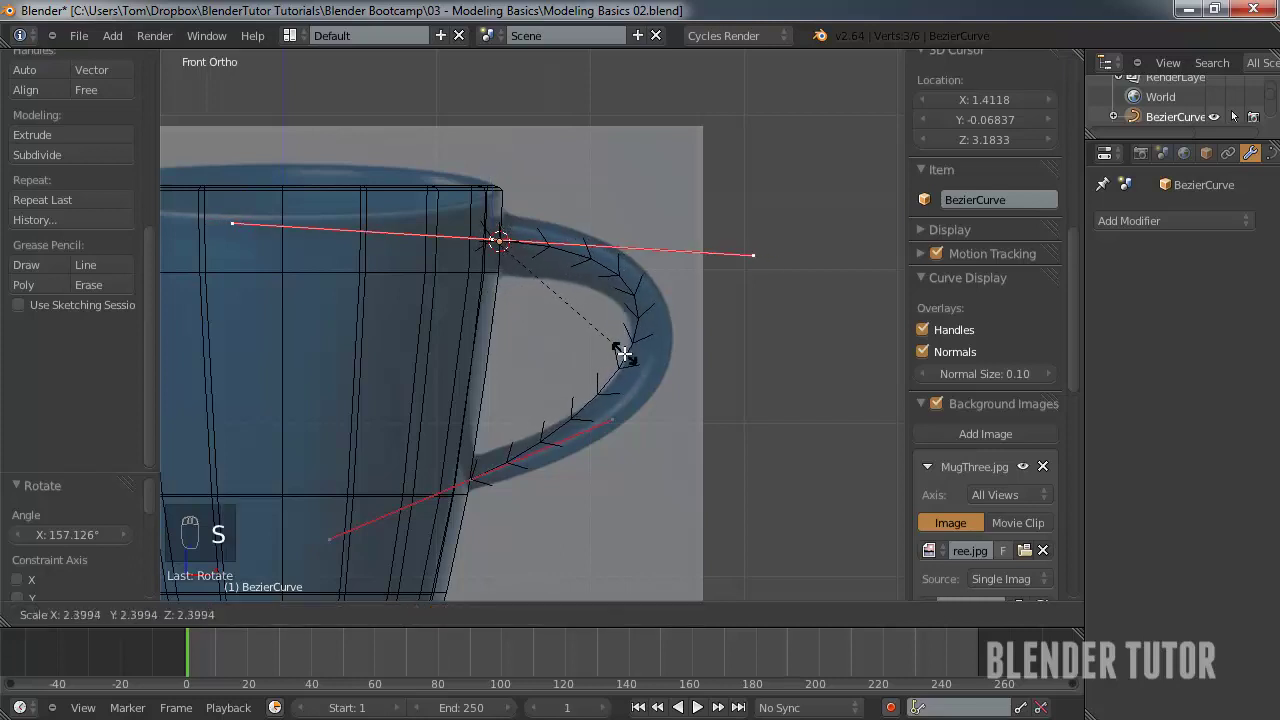
click(624, 353)
right_click(471, 481)
key(s)
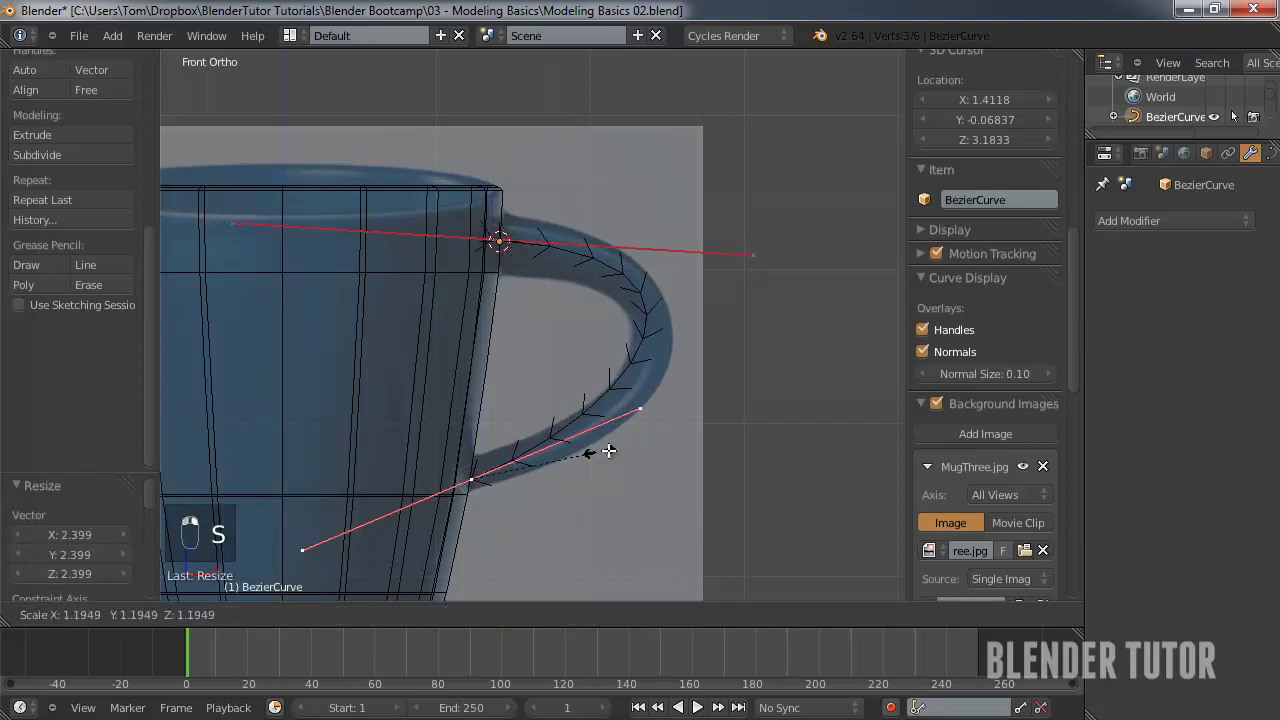
click(612, 451)
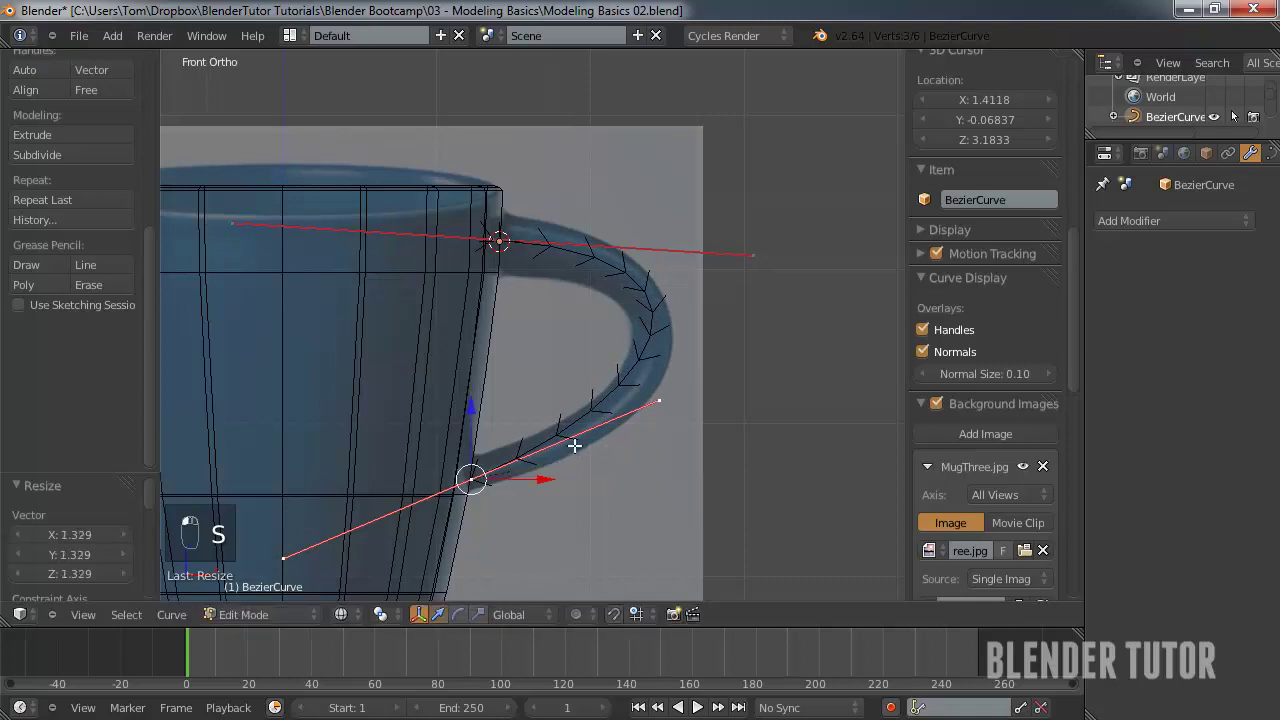
- Rotate the lower end point about 7.3°, move it by about X -0.052, Z 0.026, and rotate it about 4.6° more
key(r)
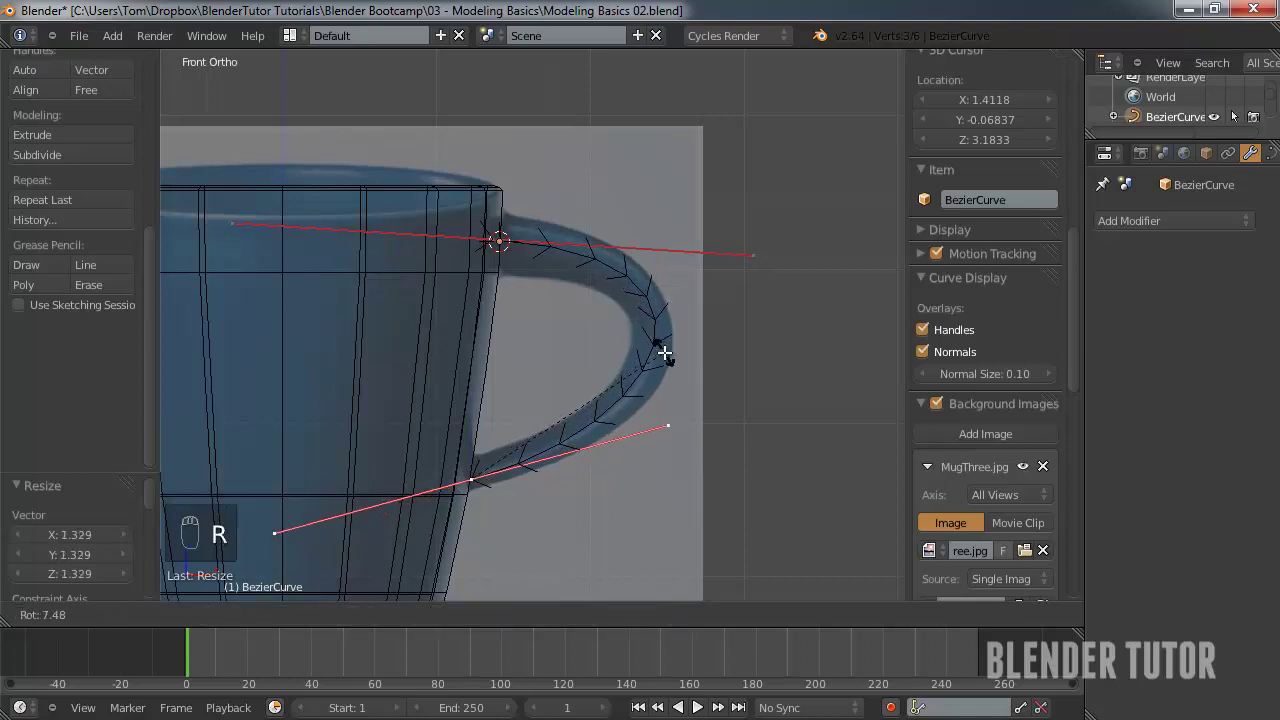
click(663, 352)
key(g)
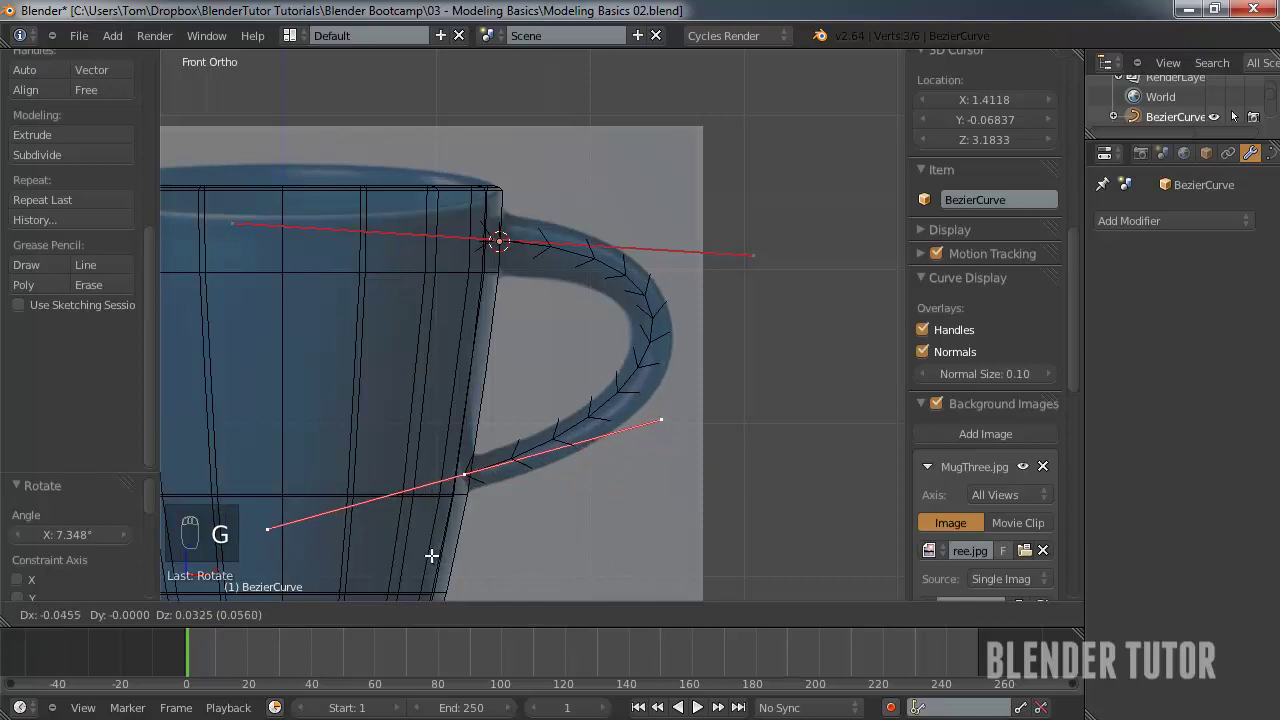
click(431, 555)
key(r)
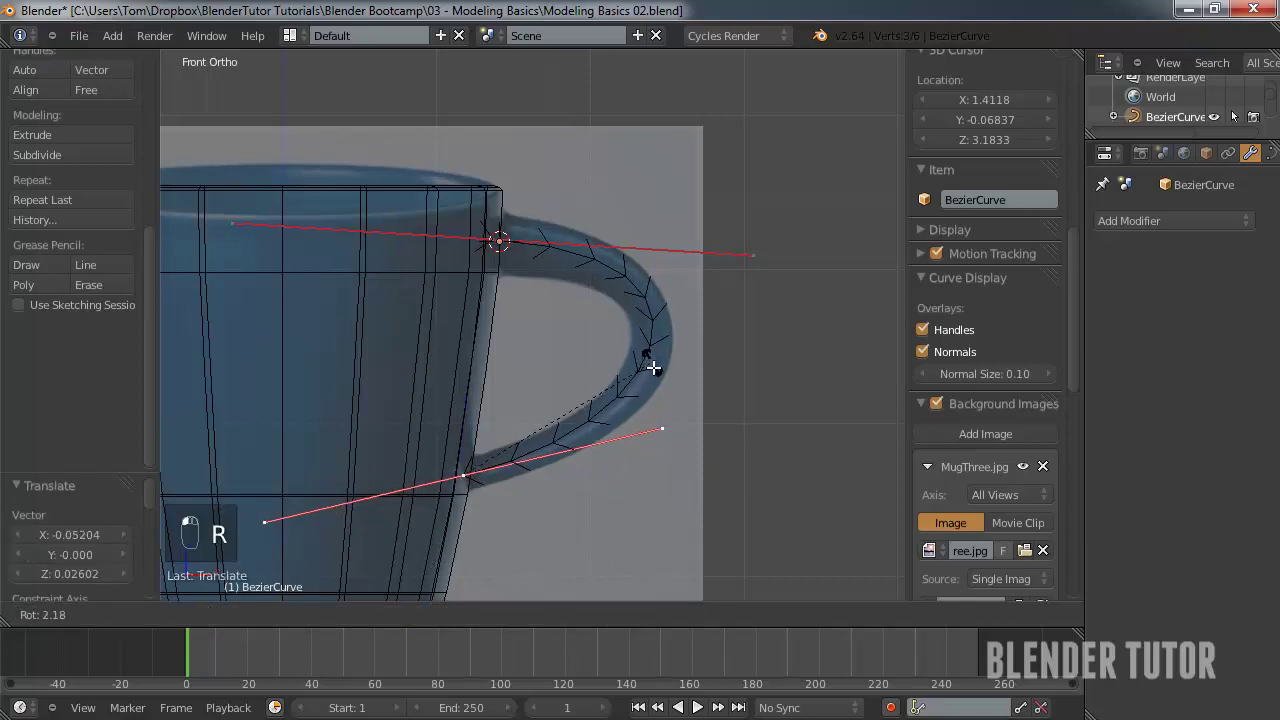
click(651, 372)
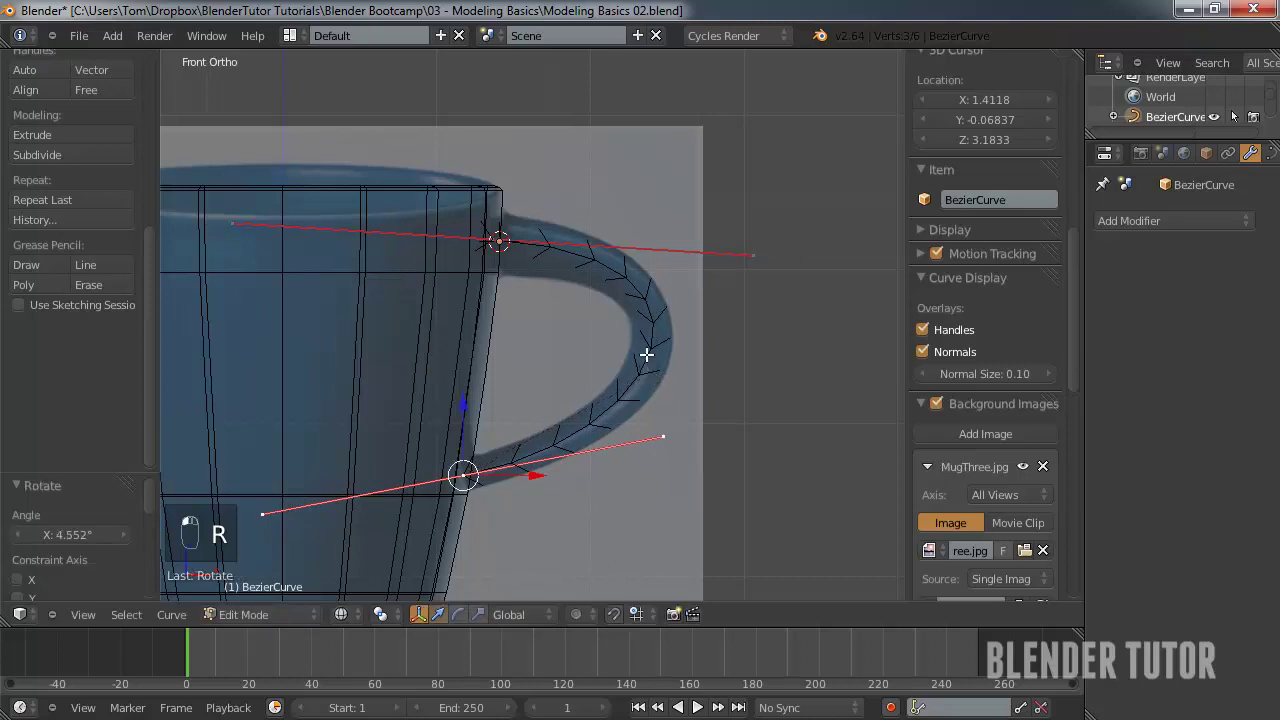
- Move the curve's upper end point by about Z -0.027 and rotate it by about -0.9°
scroll(630, 300, up, 3)
right_click(452, 298)
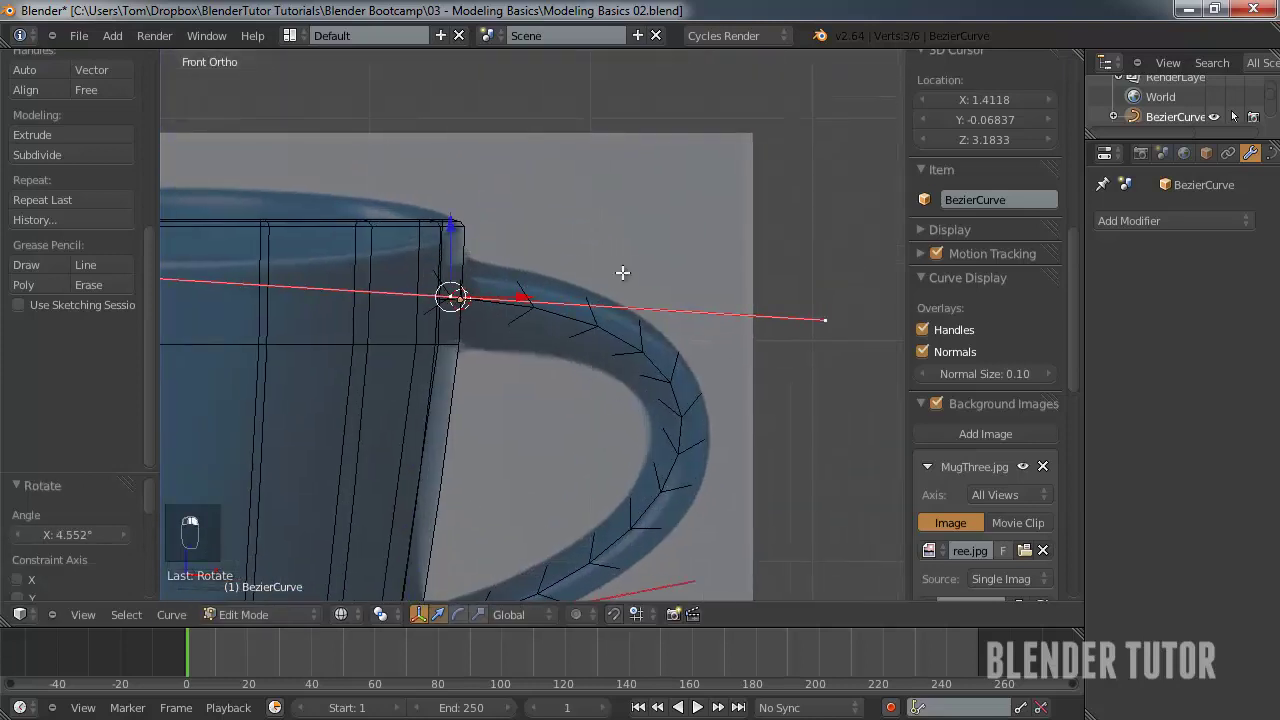
key(g)
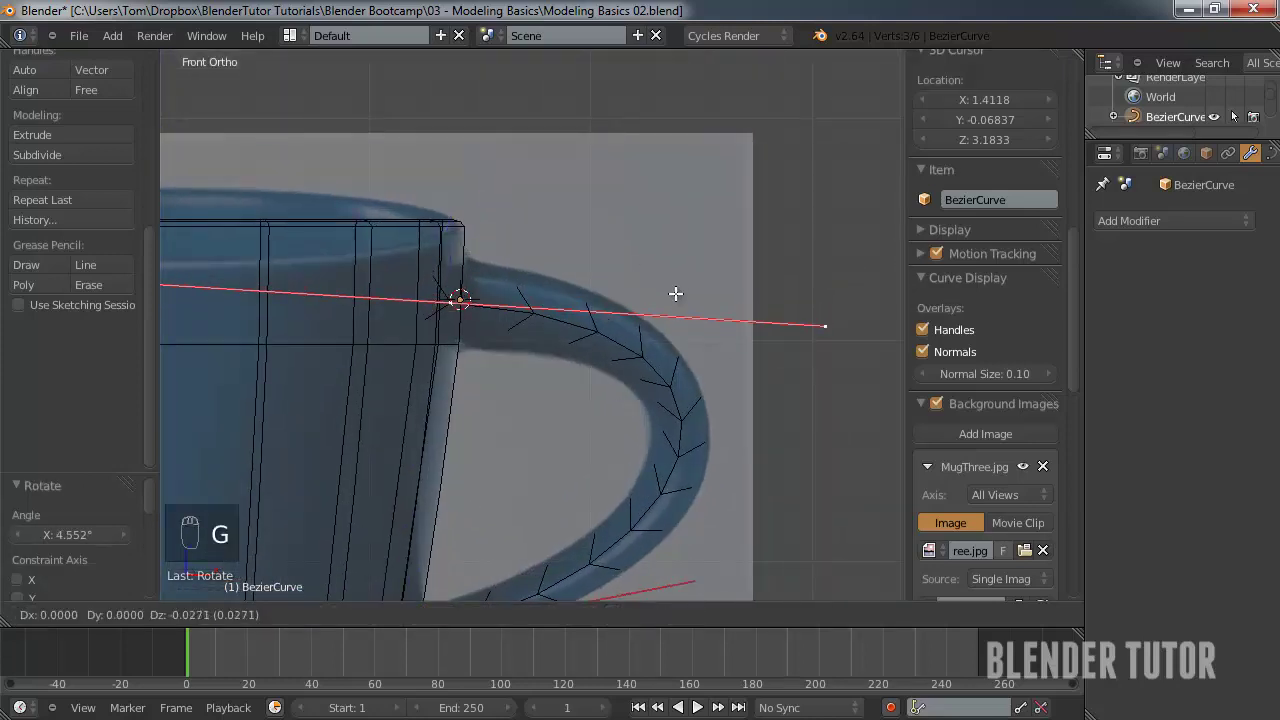
click(675, 293)
key(r)
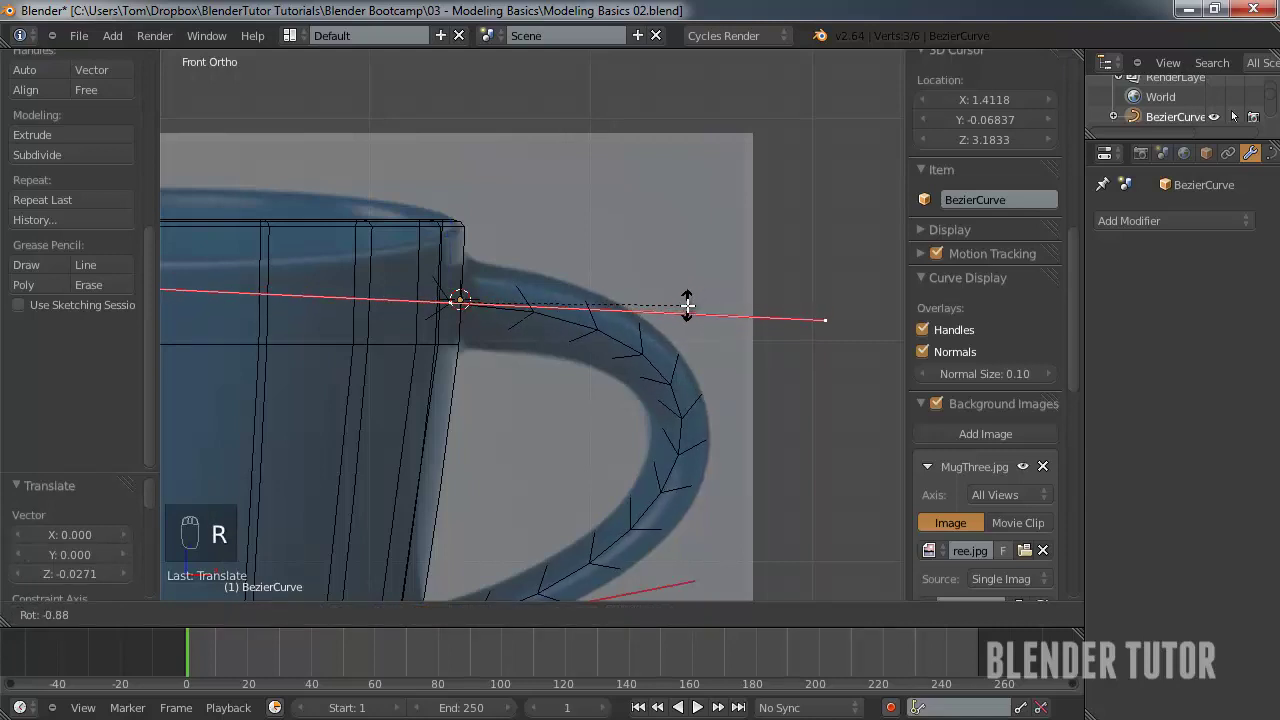
click(688, 305)
- Return to Object Mode and switch the display to solid shading in front view
scroll(563, 367, down, 3)
shift+middle_drag(563, 367, 609, 287)
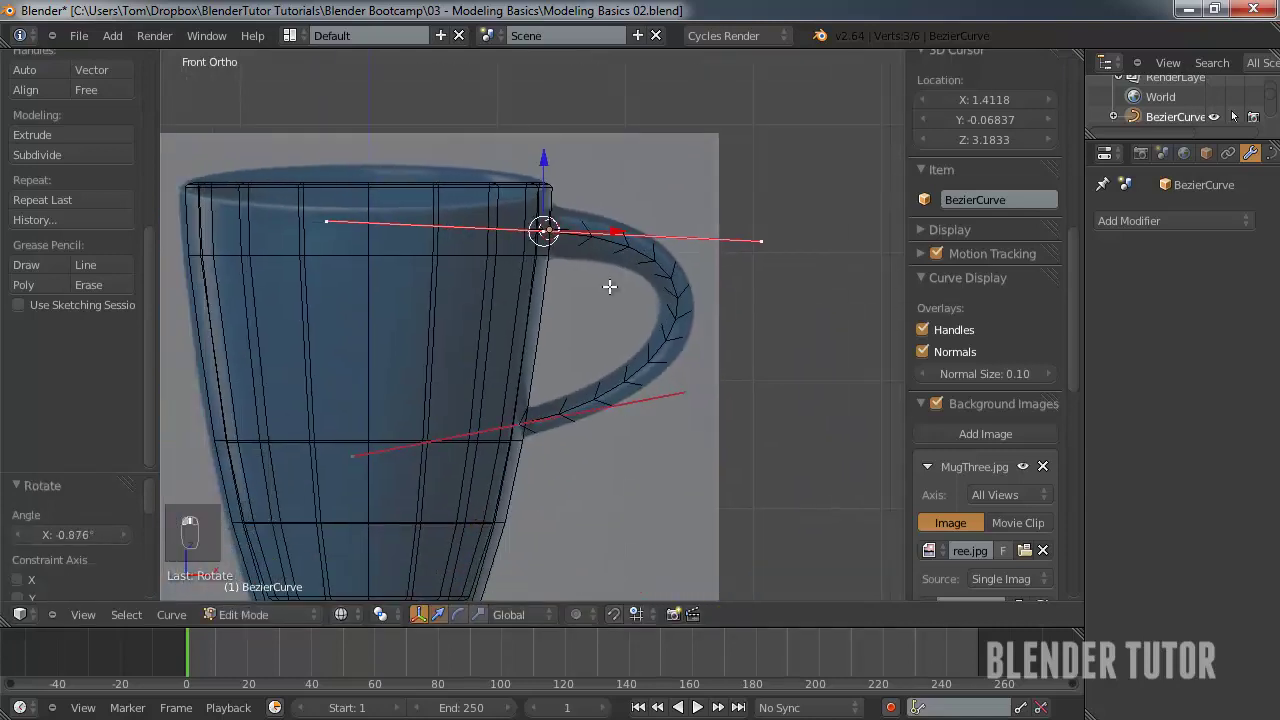
key(Tab)
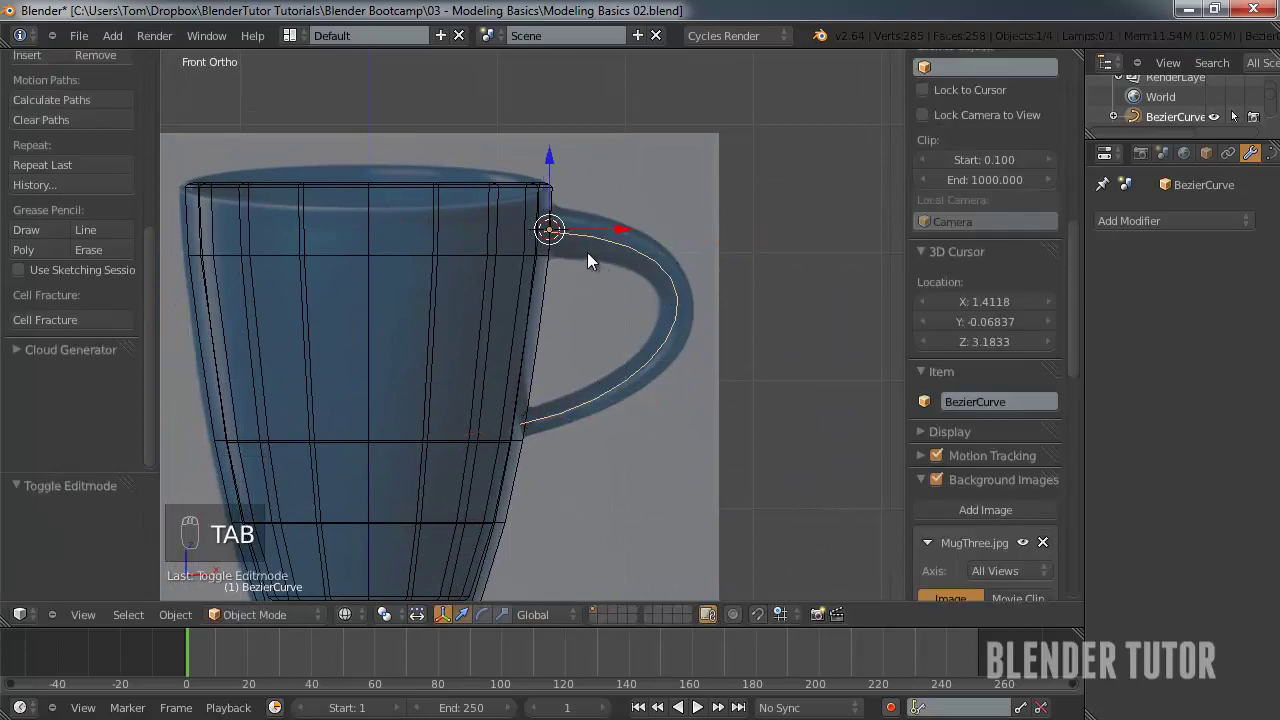
mouse_move(666, 320)
middle_down()
mouse_move(436, 342)
mouse_move(577, 346)
middle_up()
key(z)
key(KP_1)
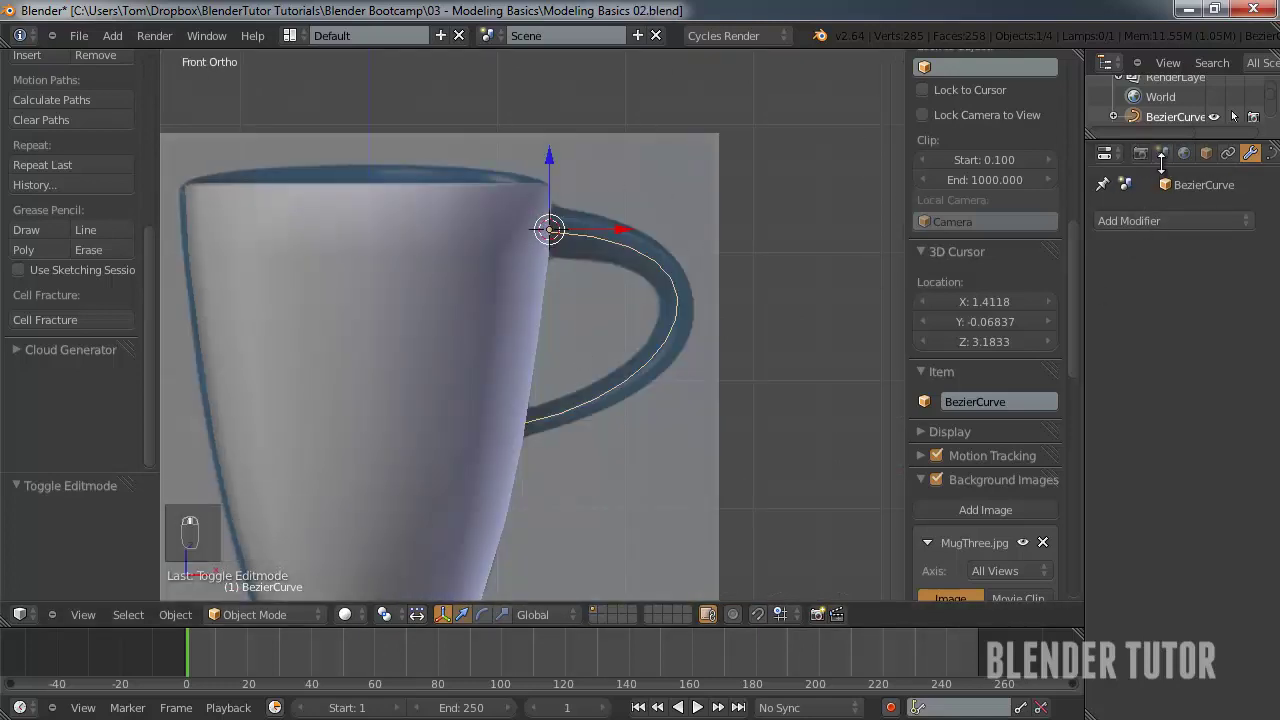
- Show the curve's data properties in a widened editor and set the curve's fill to Full
click(1270, 156)
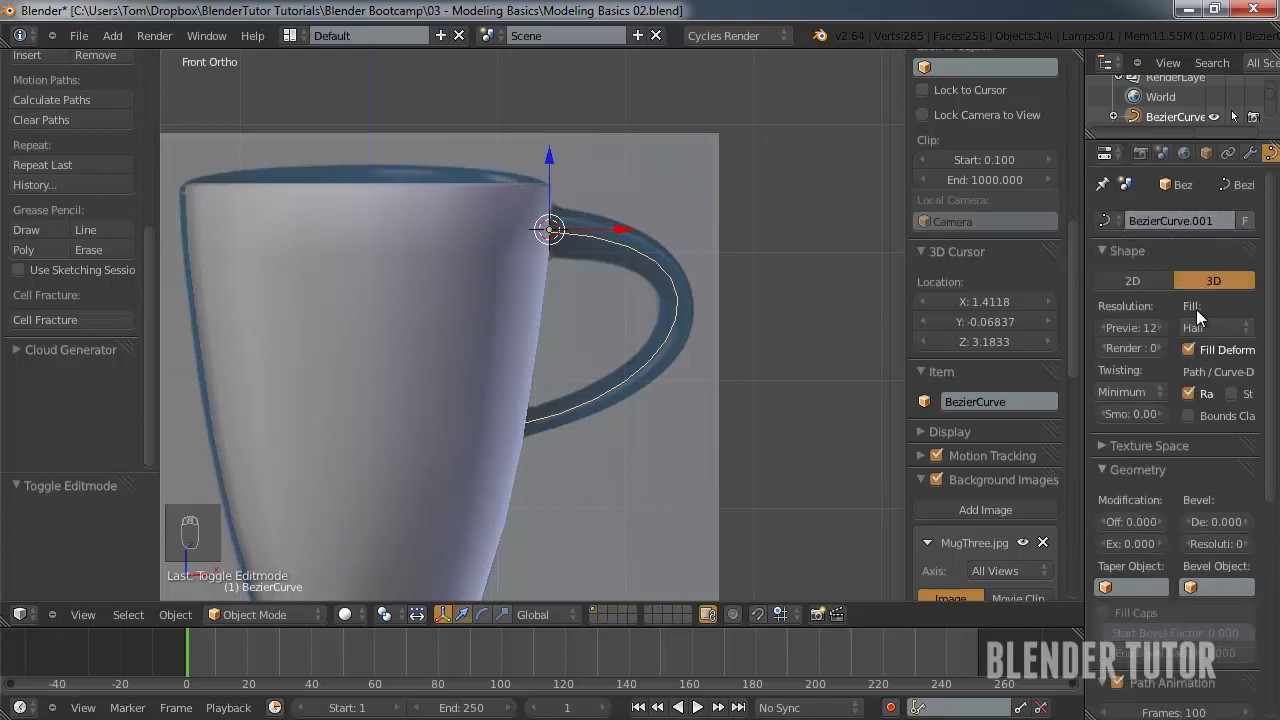
drag(1088, 284, 956, 283)
scroll(1053, 332, up, 2)
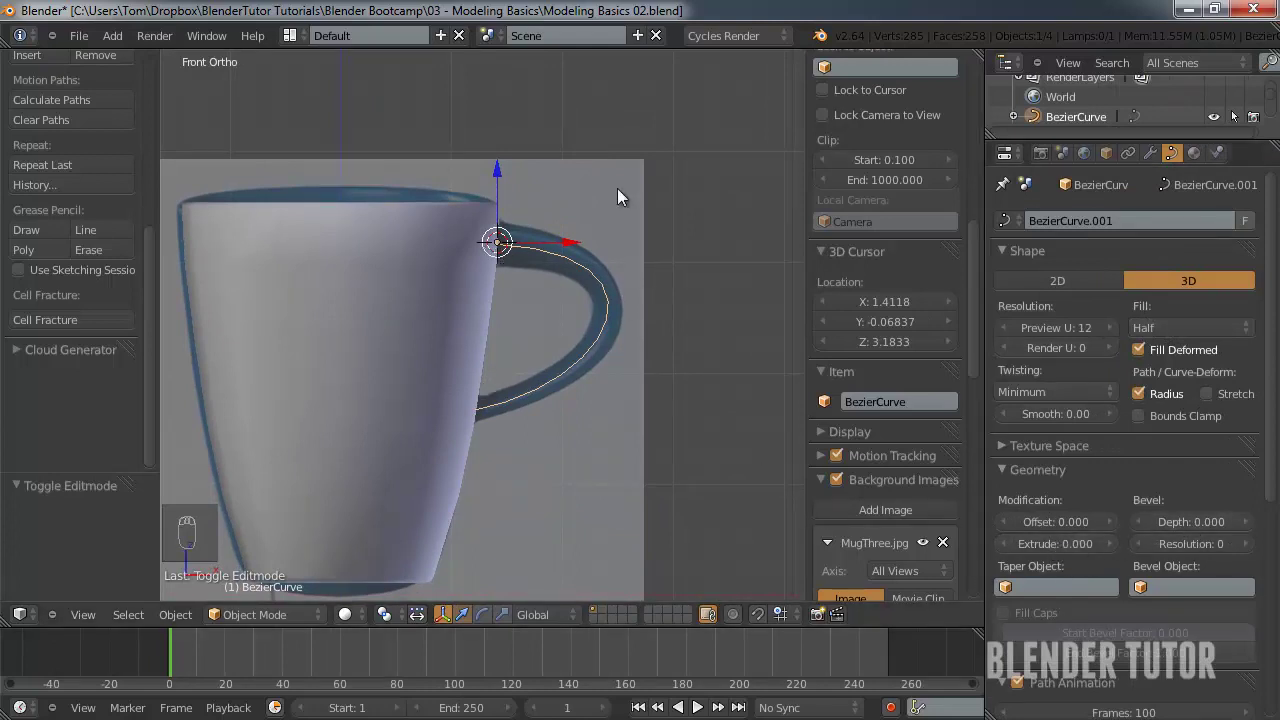
click(1177, 324)
click(1150, 244)
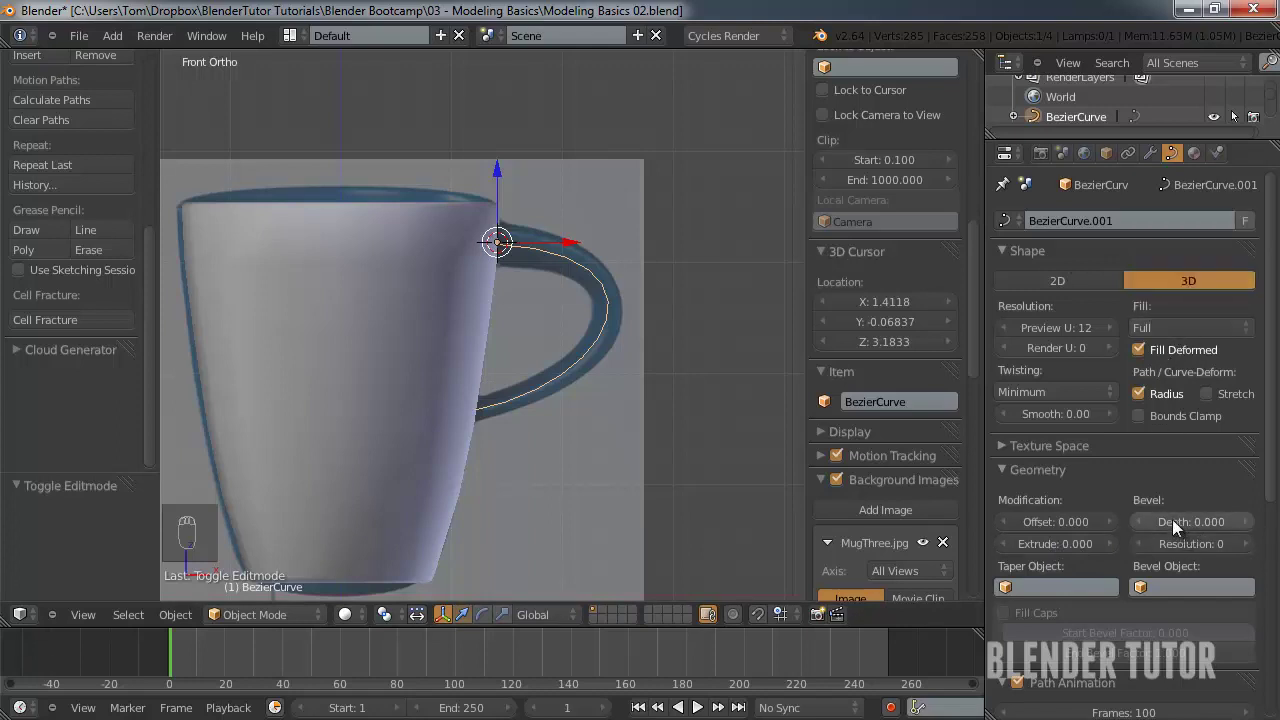
- Set the curve's bevel depth to about 0.094 to give the handle thickness
drag(1172, 519, 1195, 520)
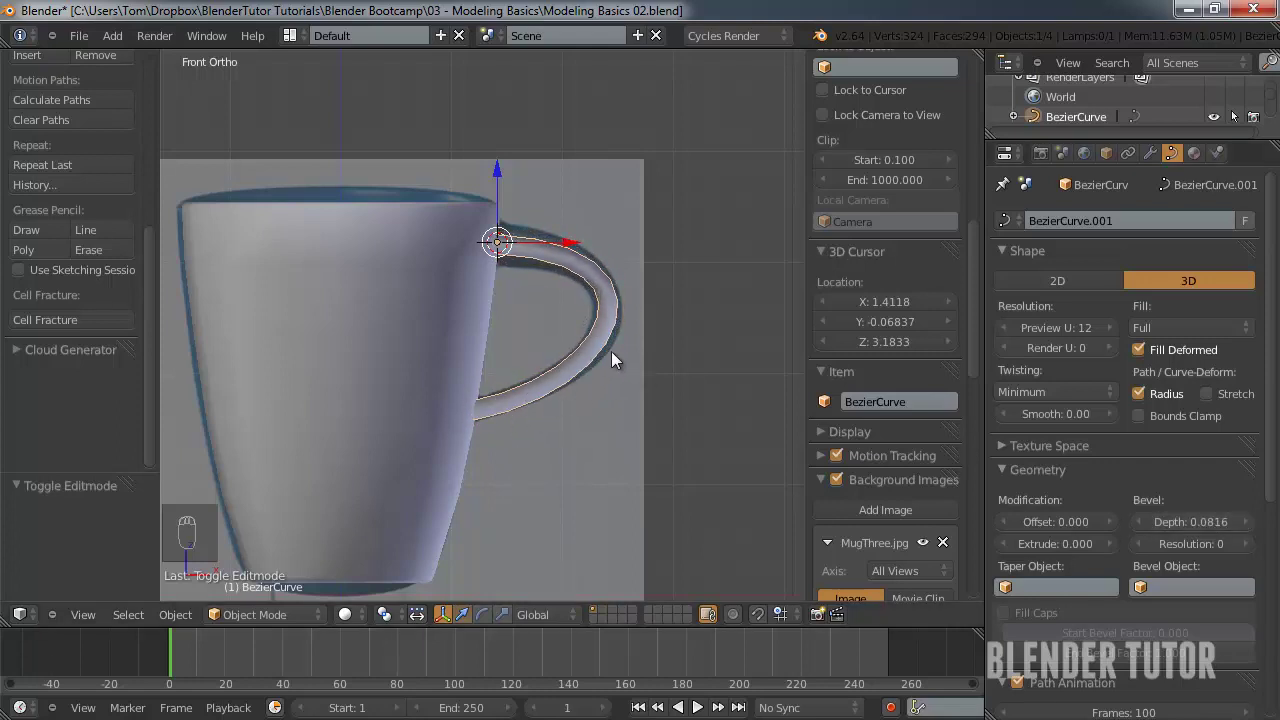
scroll(563, 307, up, 1)
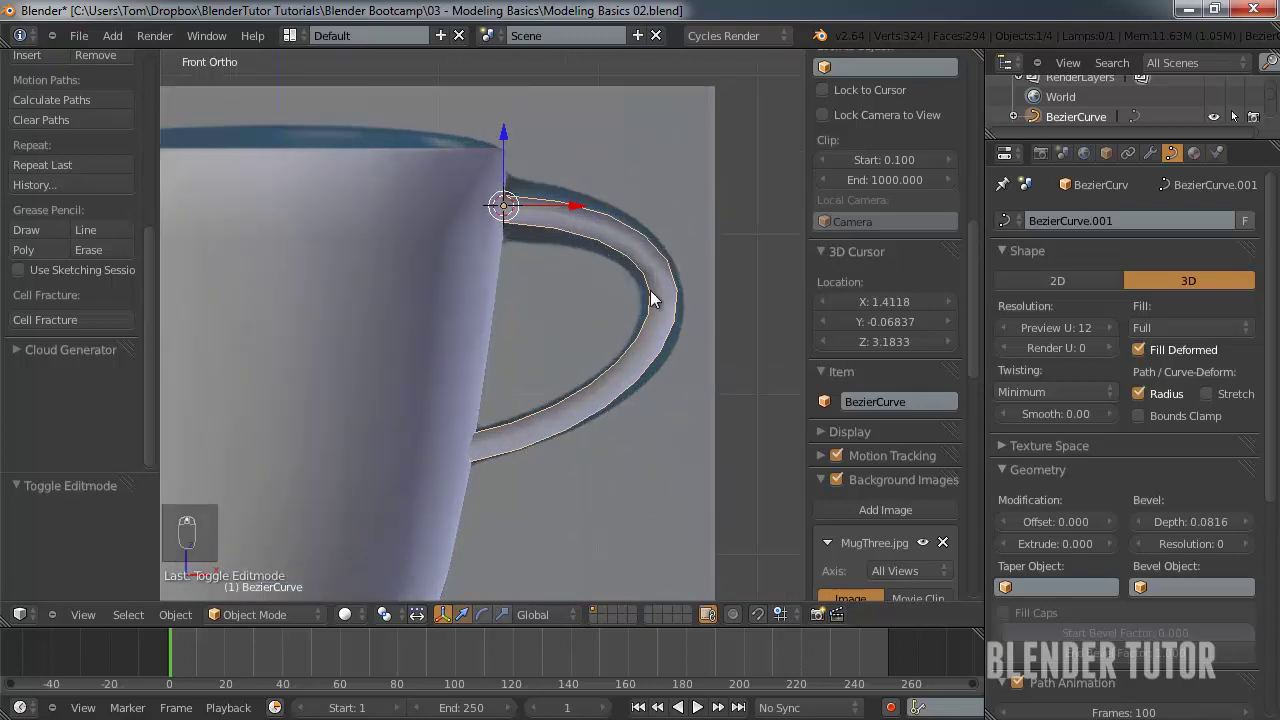
scroll(643, 288, up, 1)
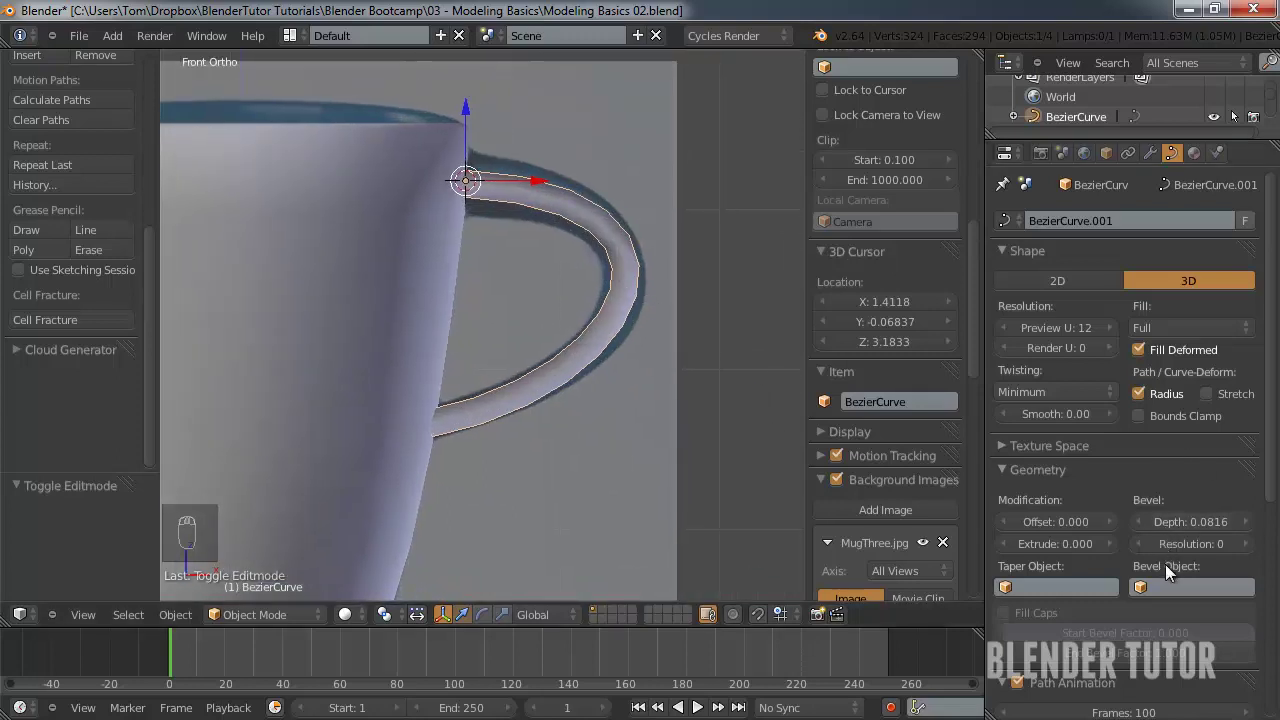
drag(1176, 523, 1184, 527)
- In wireframe Edit Mode, move the lower end point by about X -0.030, Z -0.004 into the mug wall, then return to solid Object Mode
scroll(457, 434, up, 2)
key(Tab)
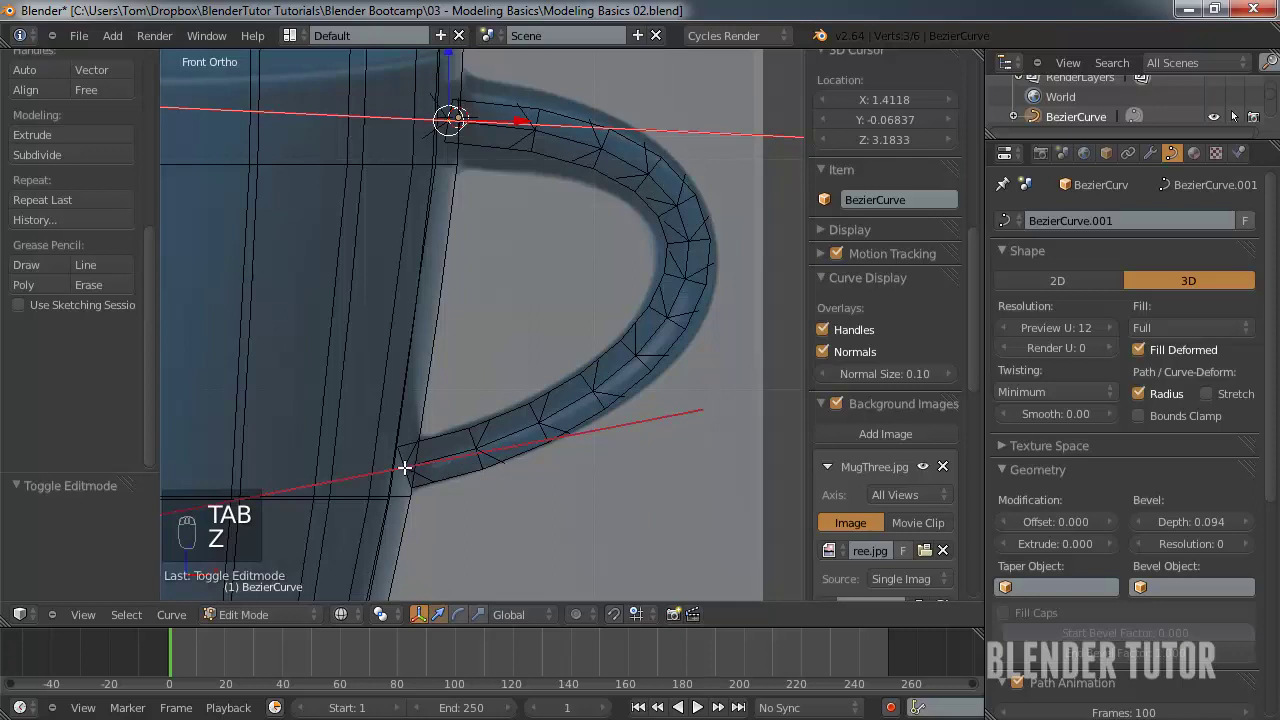
right_click(404, 467)
key(g)
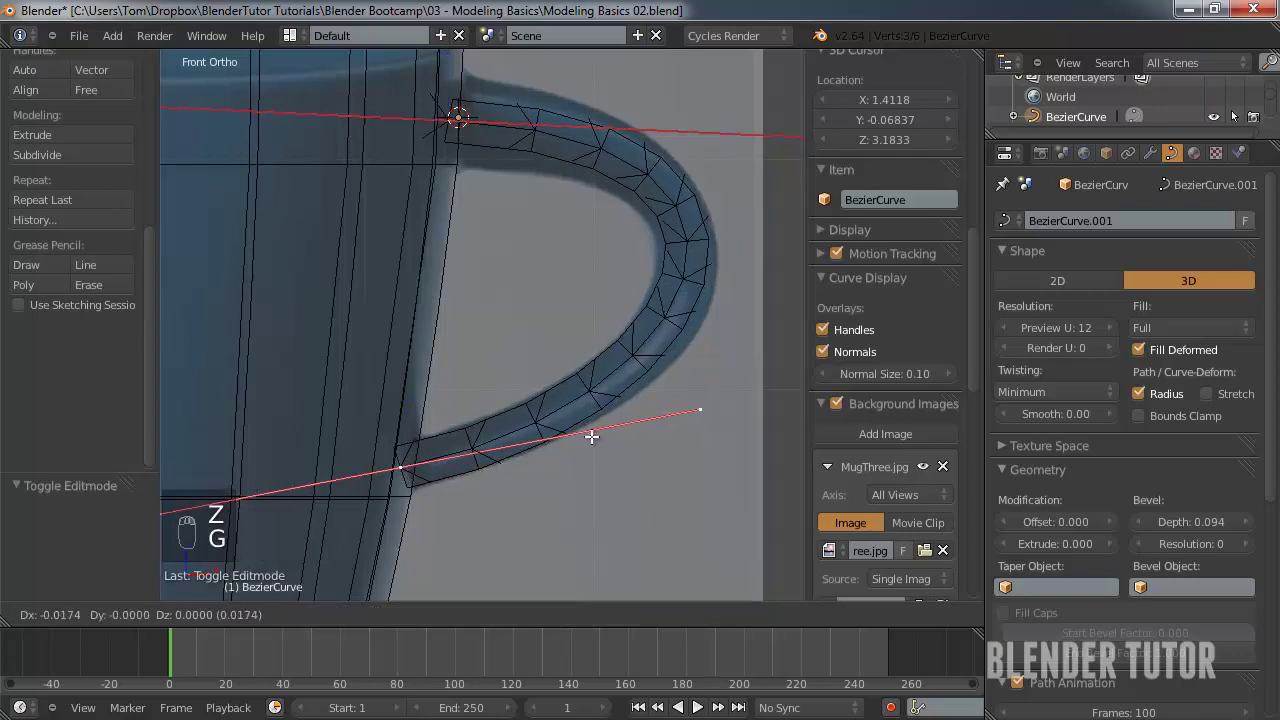
click(588, 437)
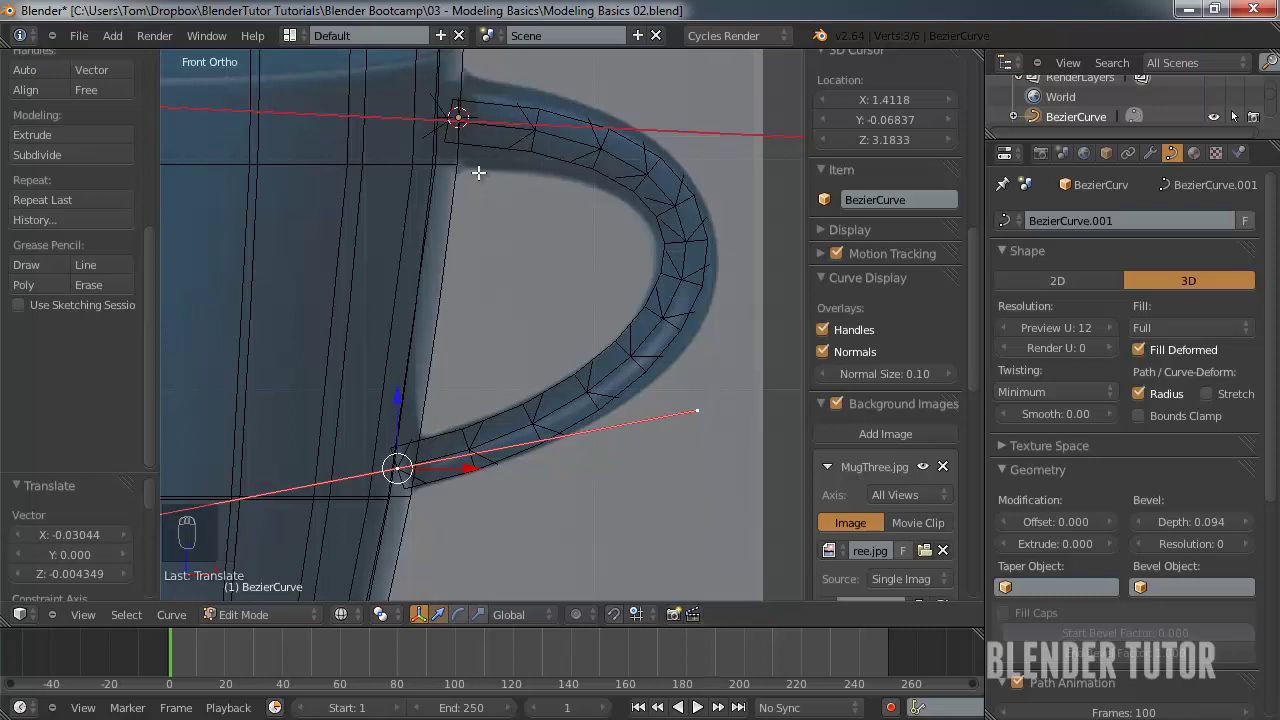
right_click(459, 119)
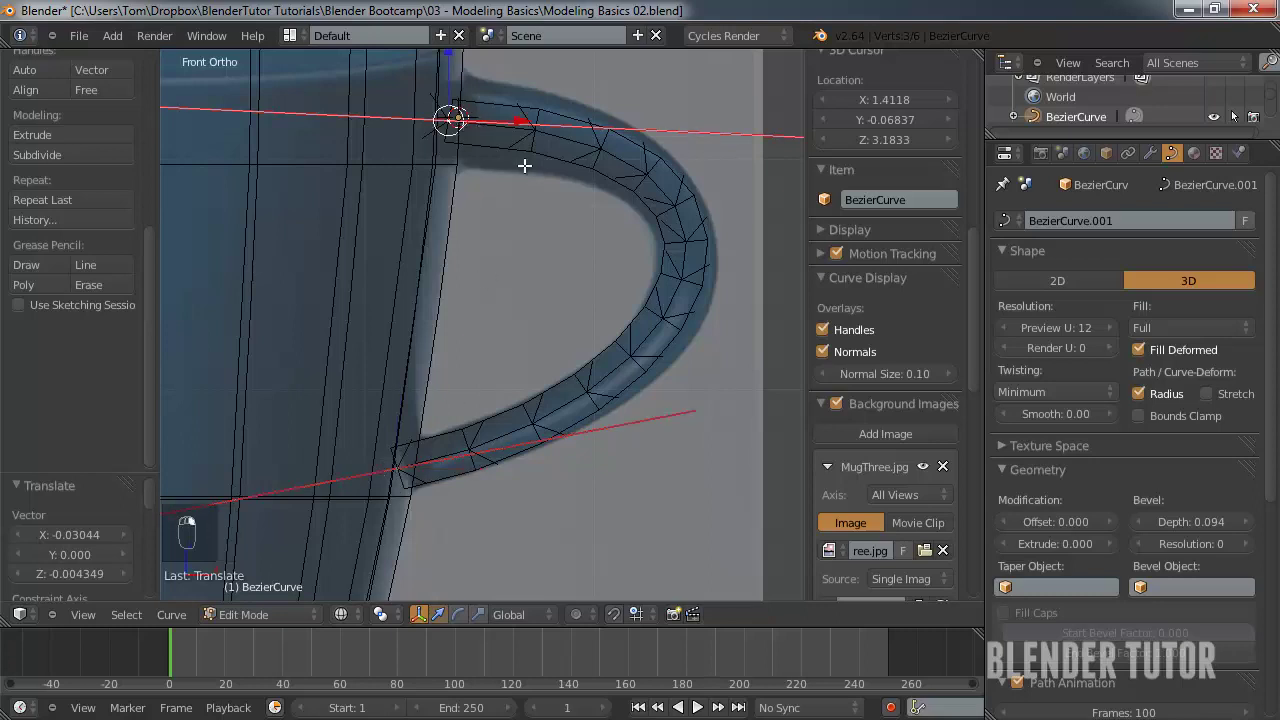
key(z)
key(Tab)
- Set the curve's bevel resolution to 2 to round the handle's cross-section
middle_drag(526, 208, 517, 276)
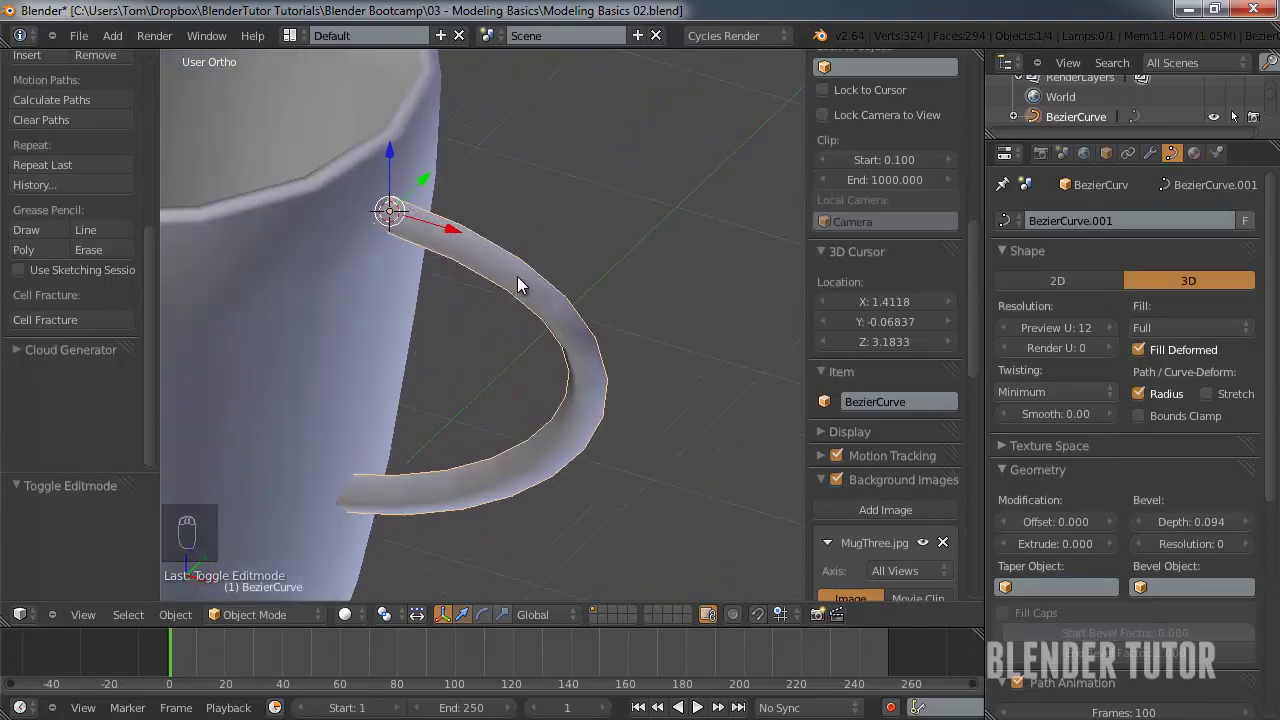
click(1246, 543)
middle_drag(760, 455, 574, 238)
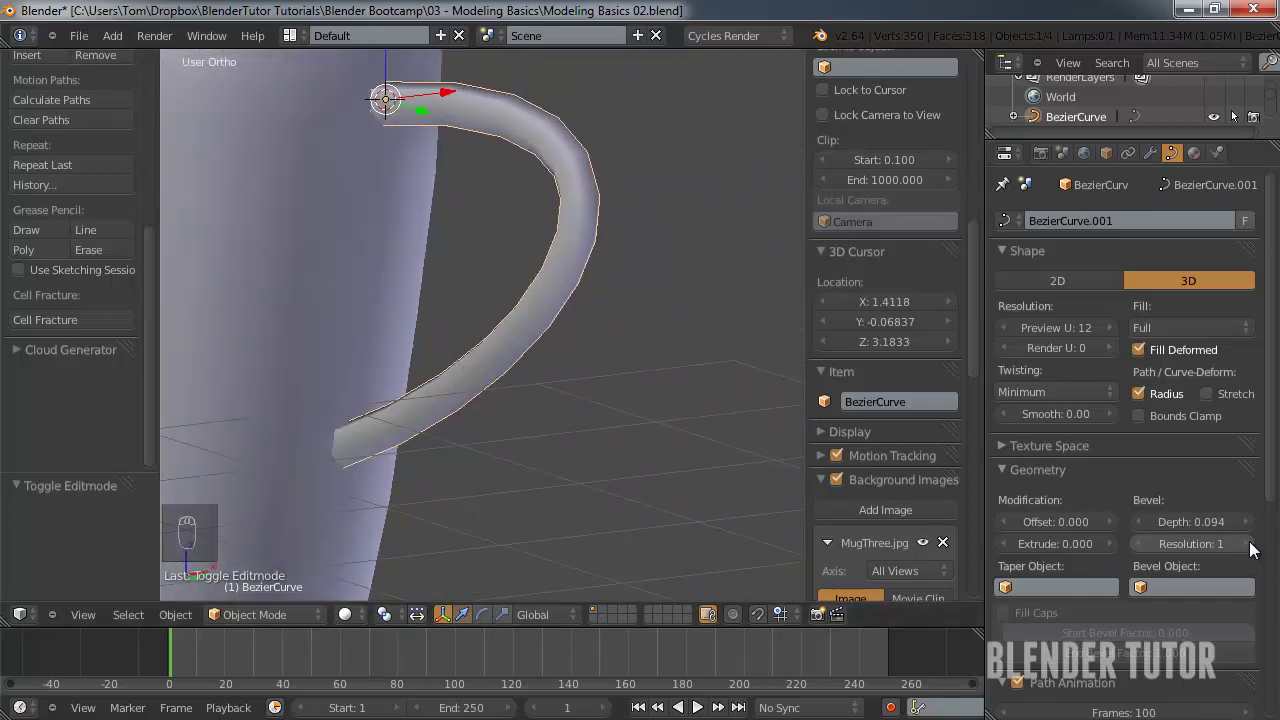
click(1246, 543)
middle_drag(444, 368, 494, 366)
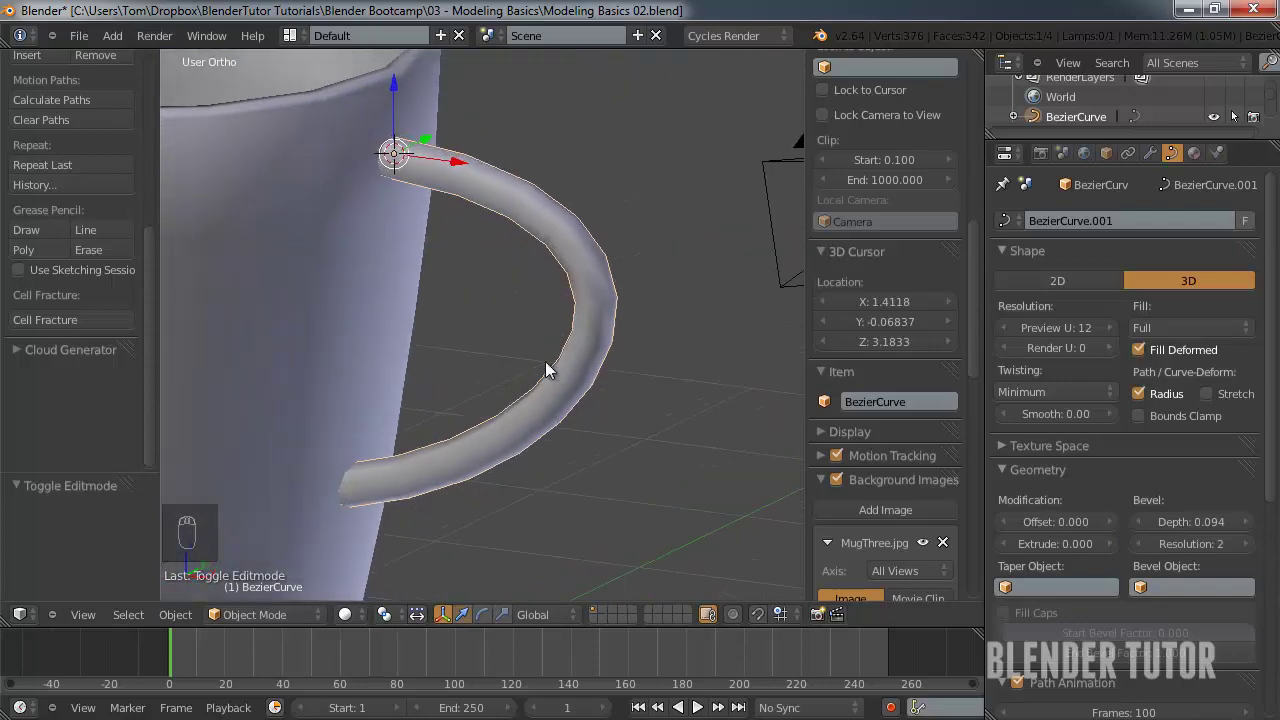
- In front-view Edit Mode, rotate the handle curve's lower end point by about 1.08°, then return to Object Mode
key(KP_1)
key(Tab)
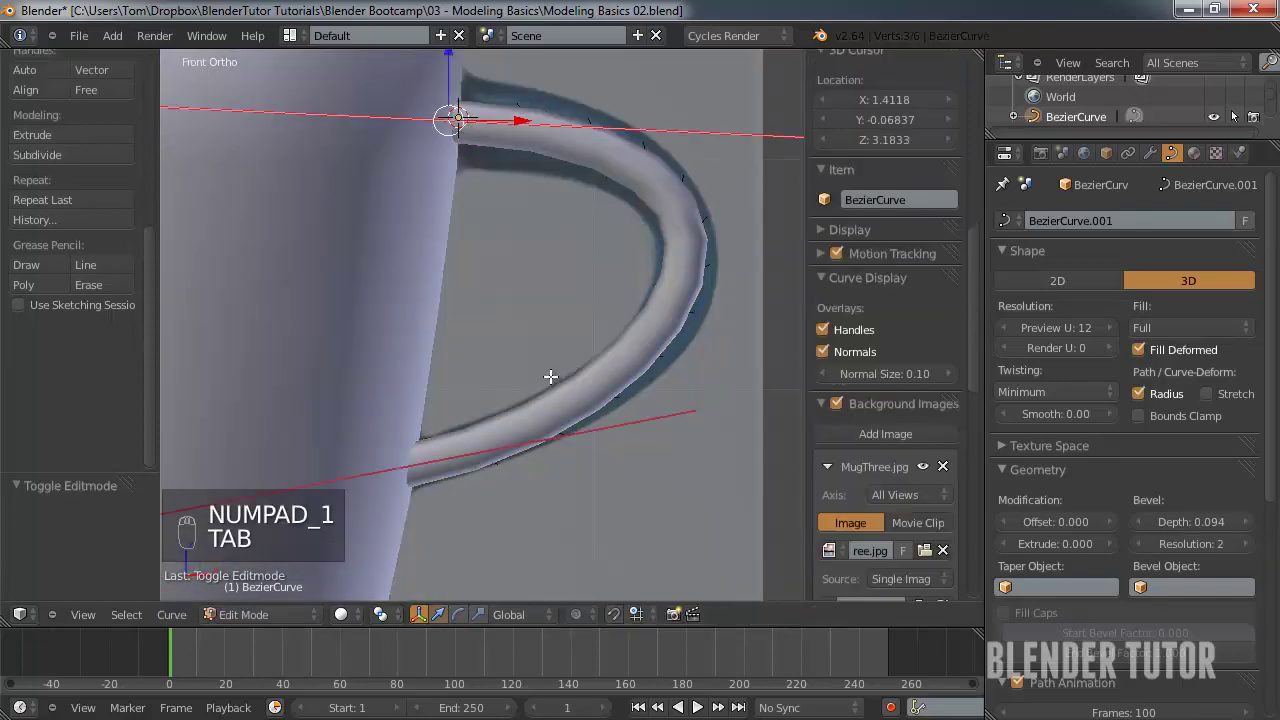
right_click(407, 468)
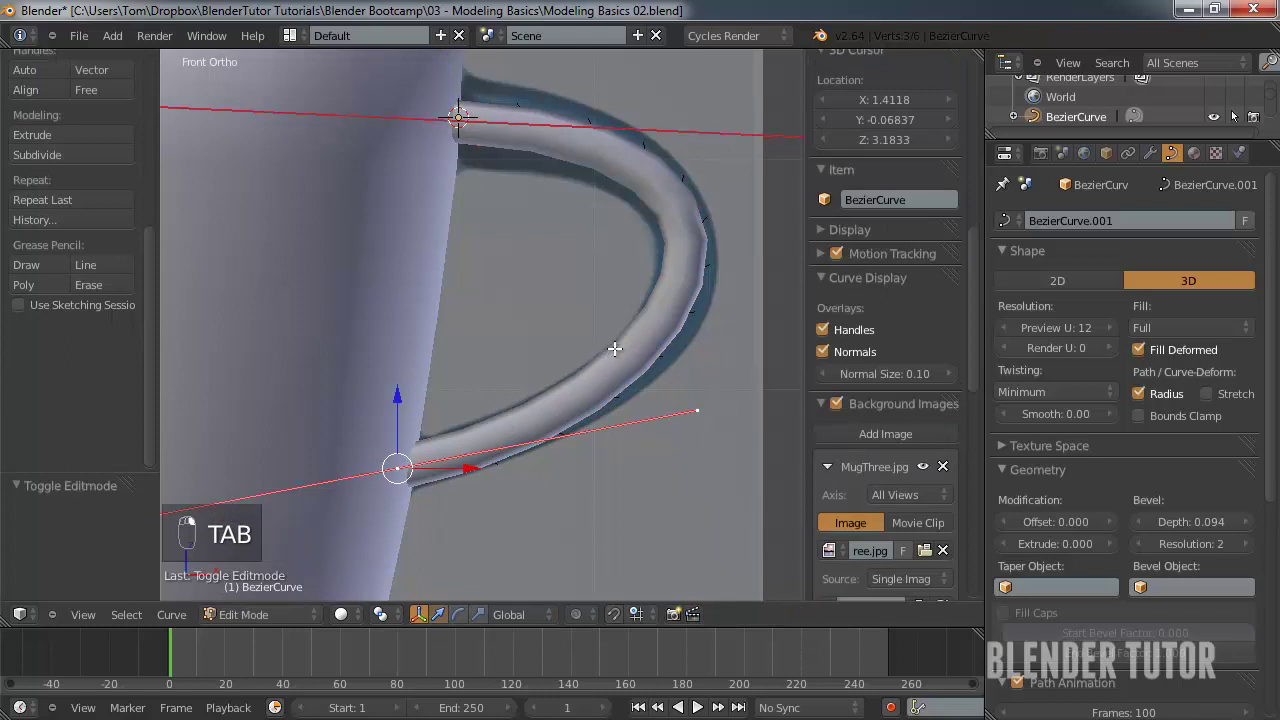
key(r)
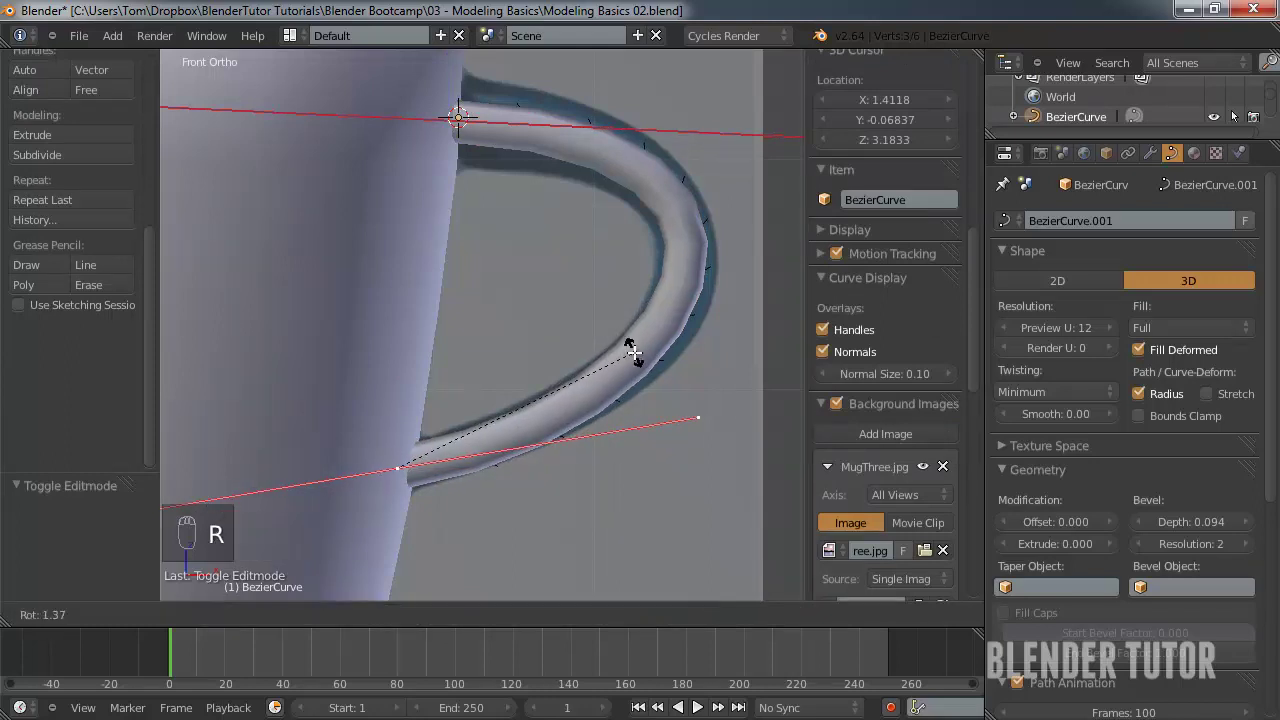
click(629, 347)
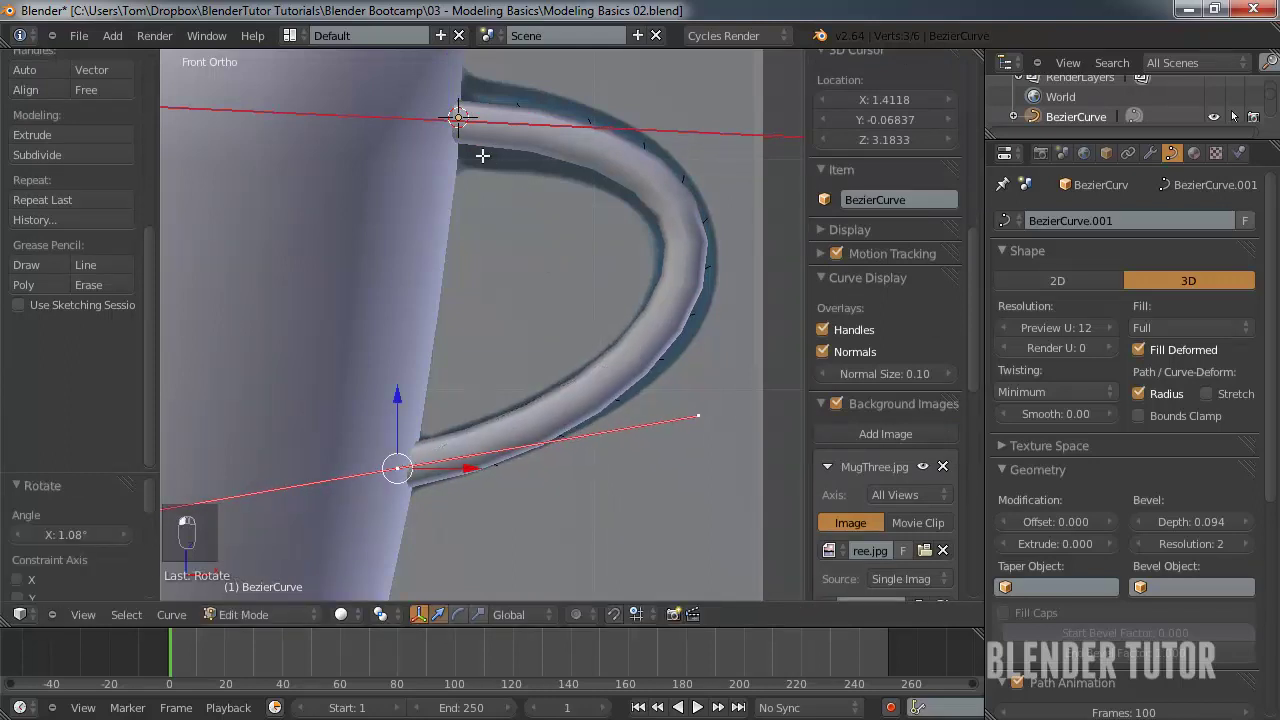
scroll(530, 229, down, 3)
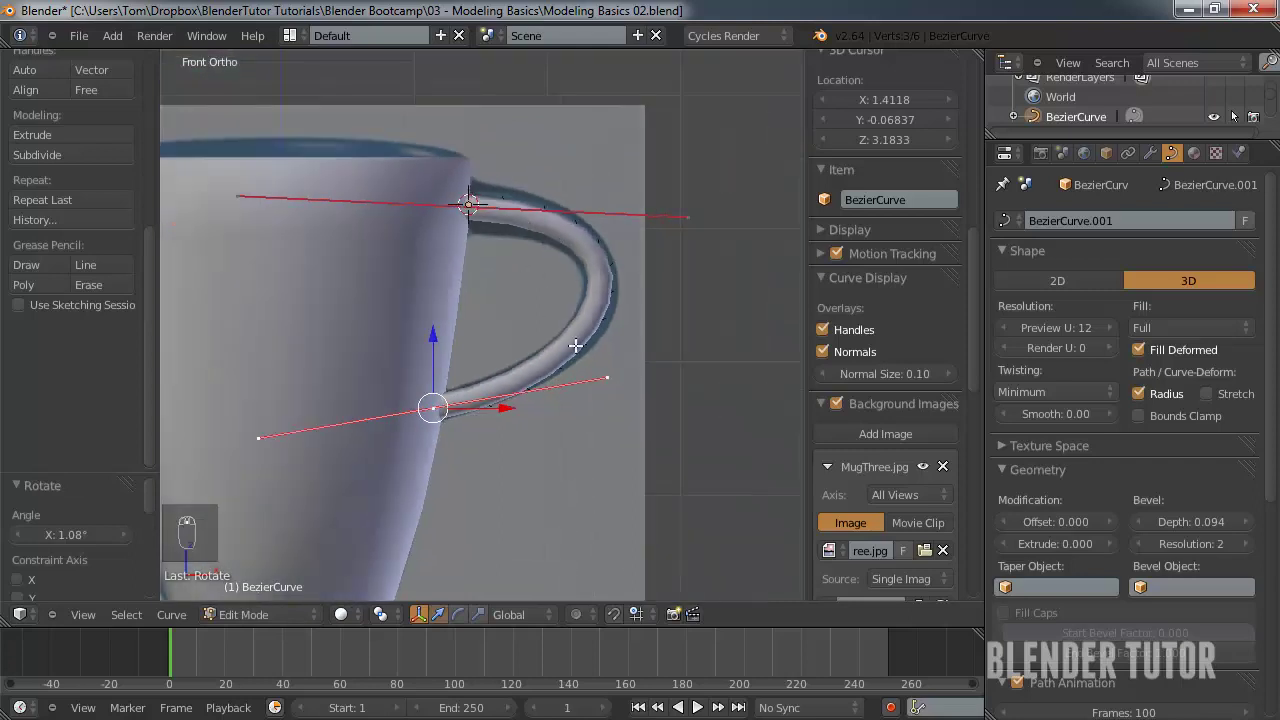
key(Tab)
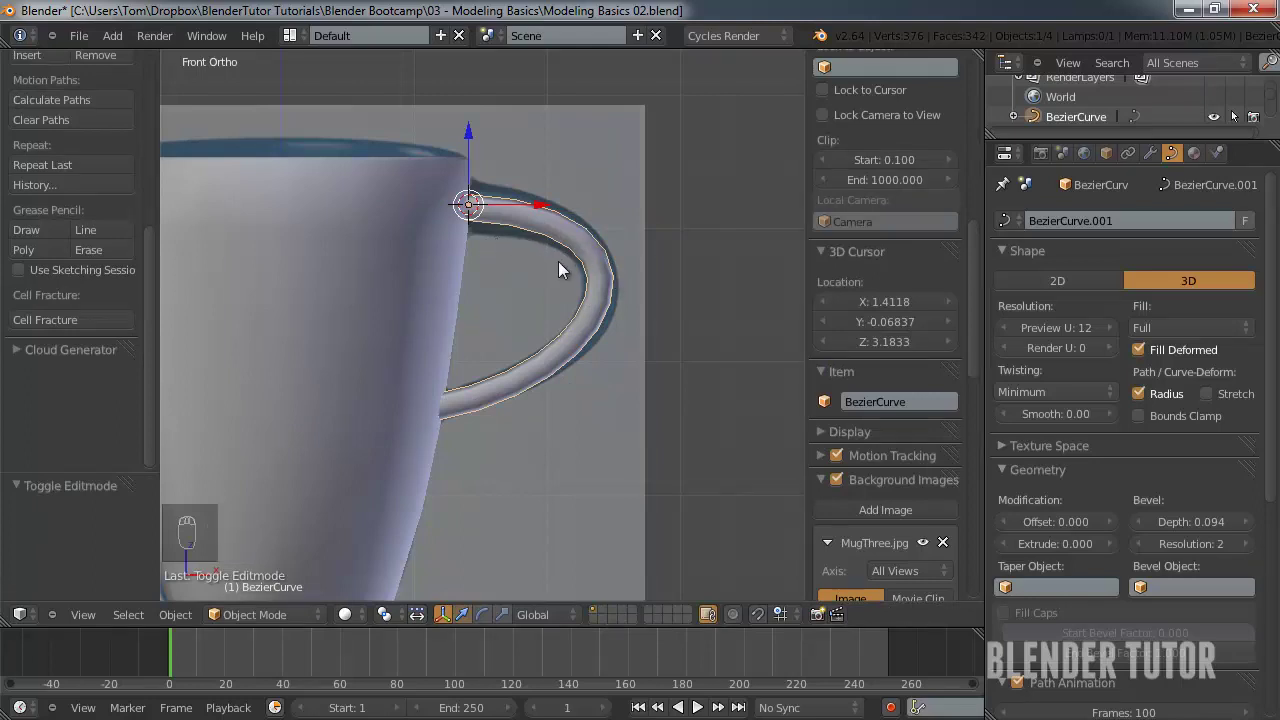
- Convert the handle curve to a mesh and show it in wireframe Edit Mode from the front
key(alt+c)
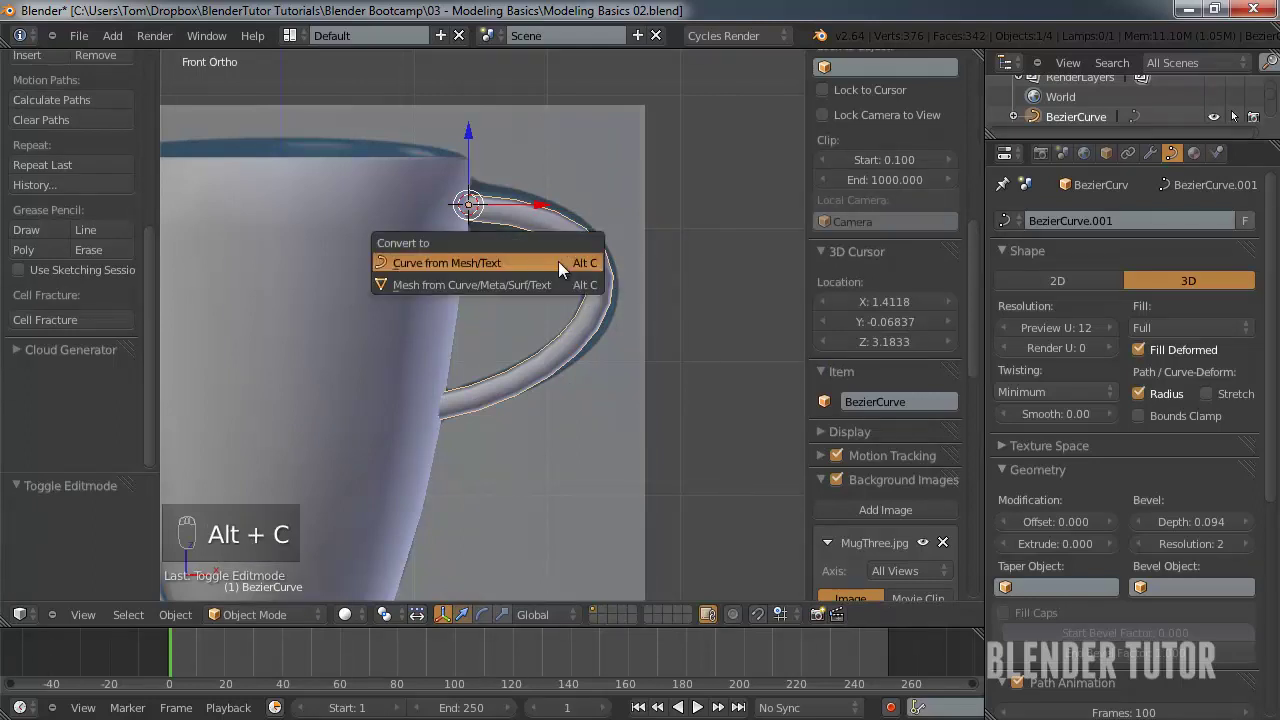
click(484, 281)
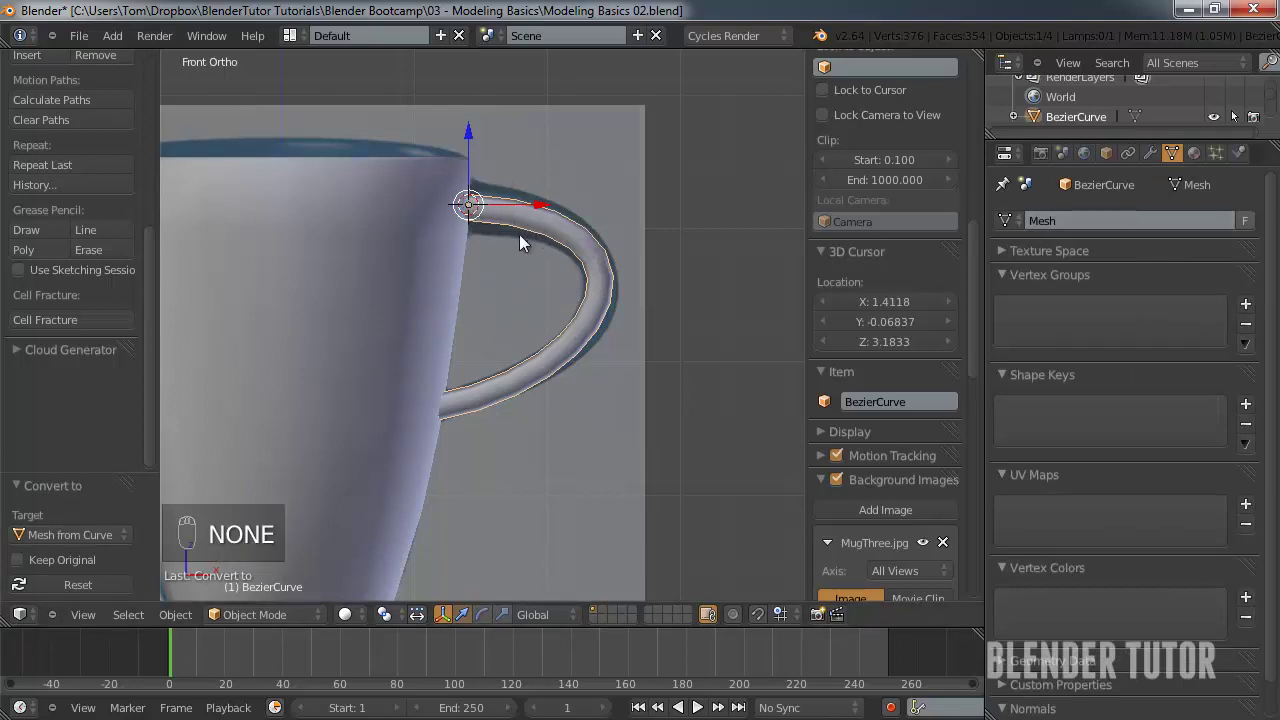
key(Tab)
middle_drag(637, 244, 458, 278)
key(KP_1)
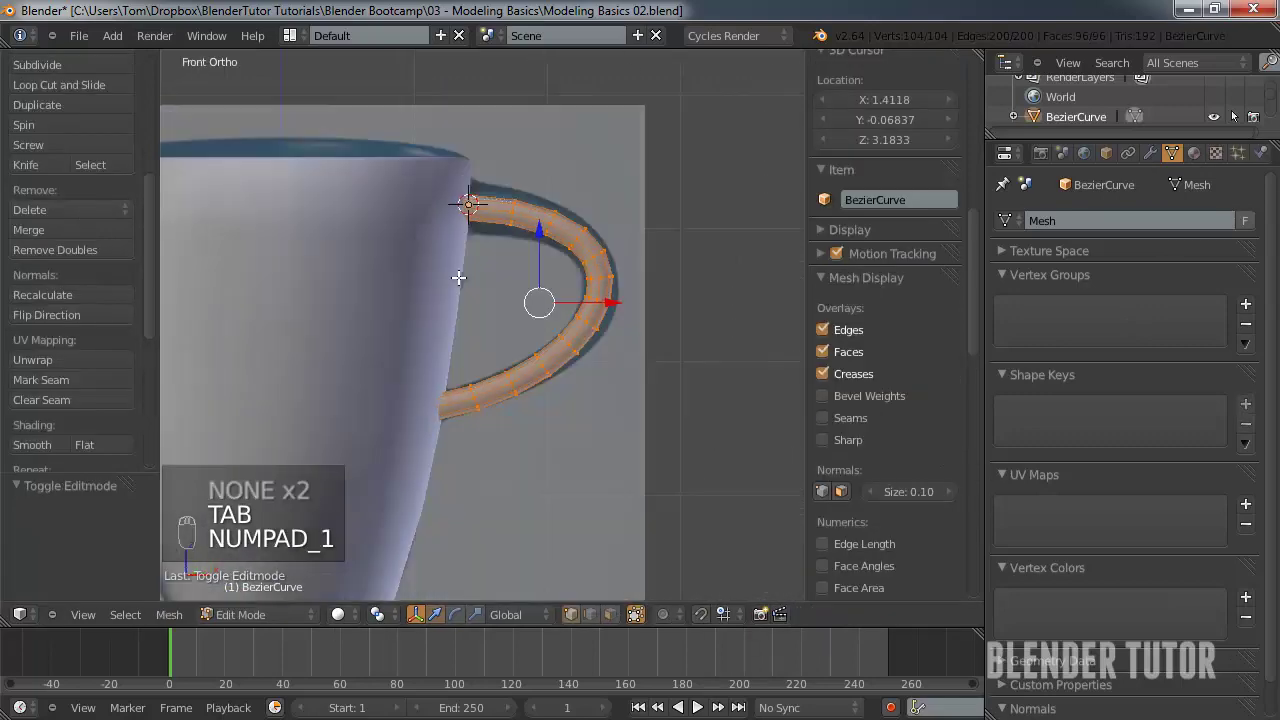
key(z)
scroll(548, 297, up, 1)
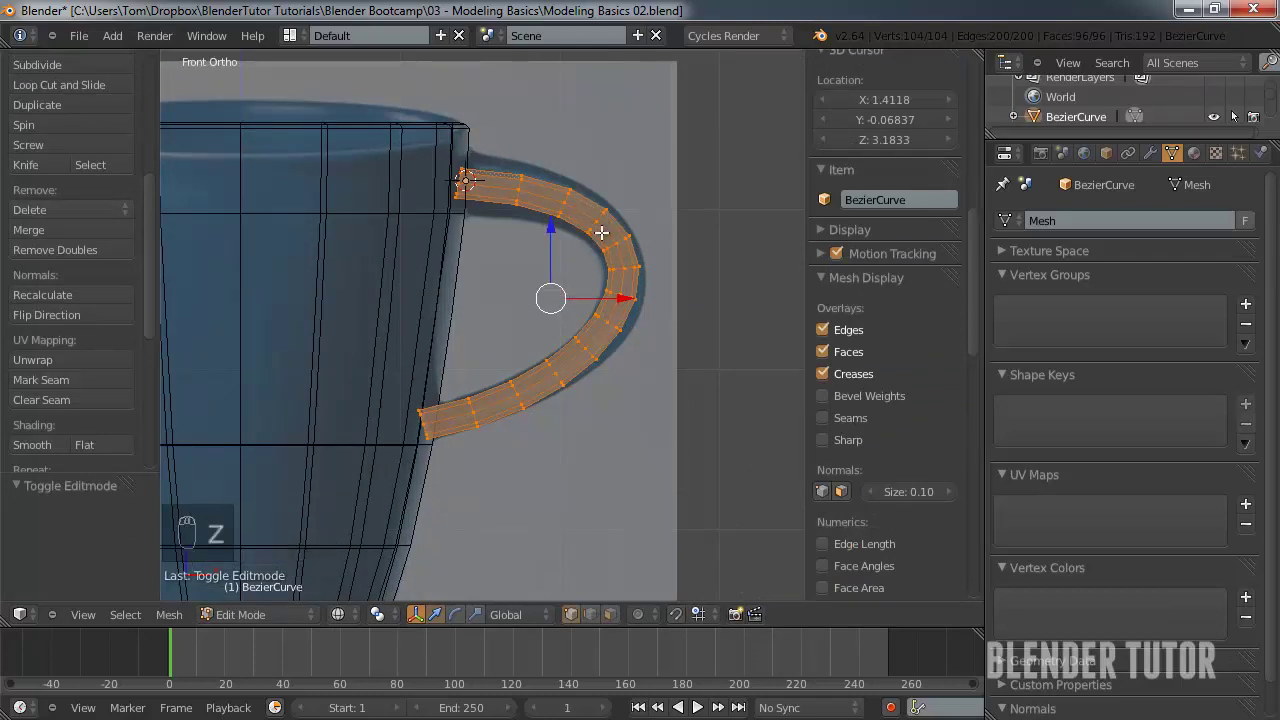
- Box-select the ring of vertices at the handle's upper end
right_click(463, 184)
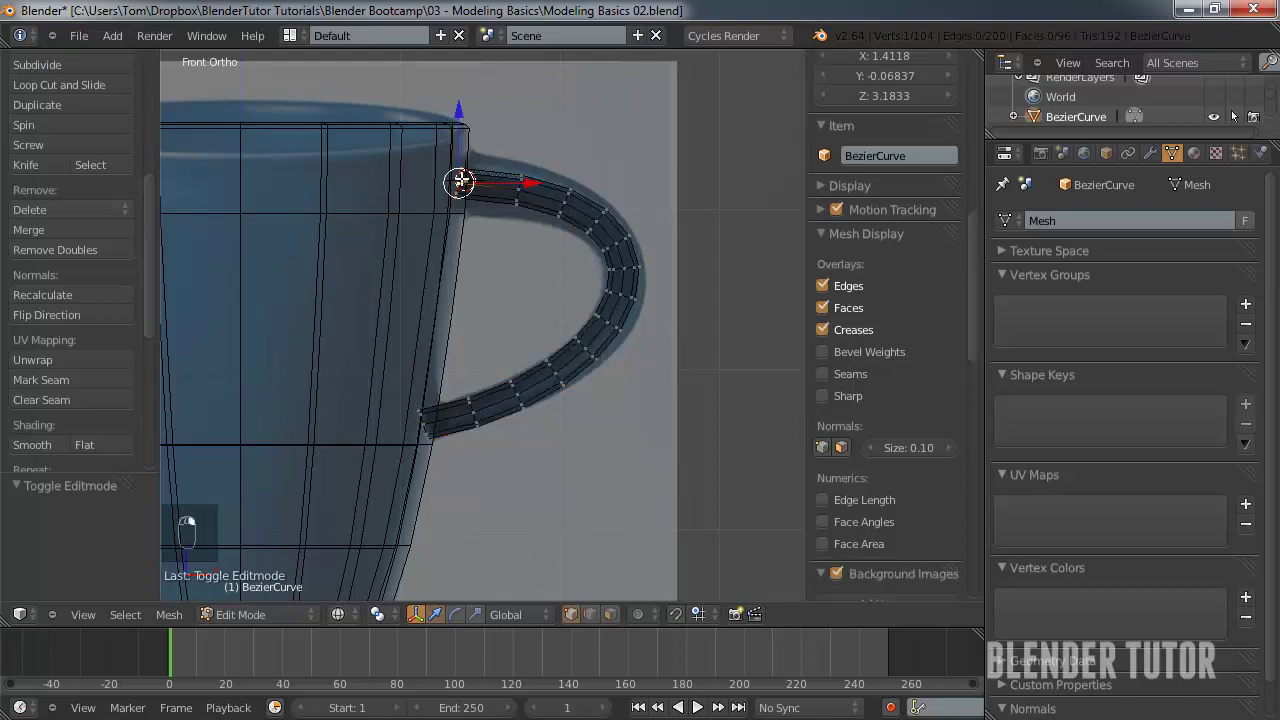
key(b)
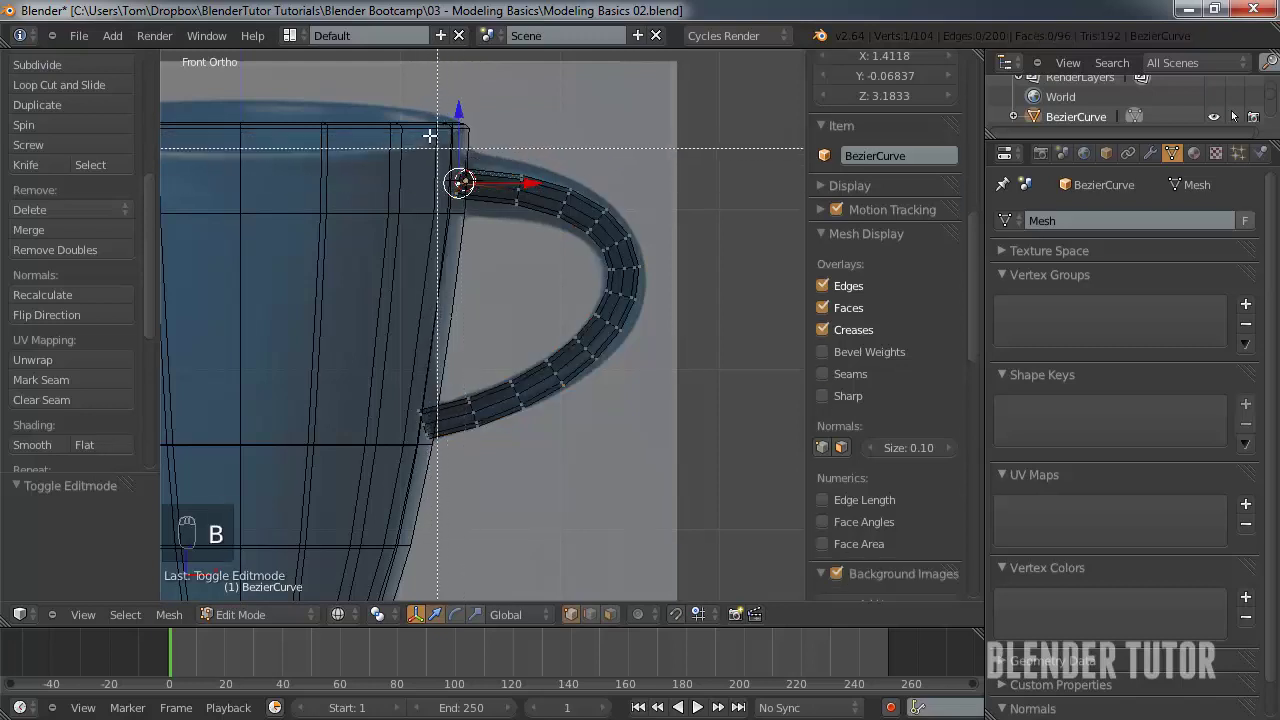
drag(427, 125, 493, 245)
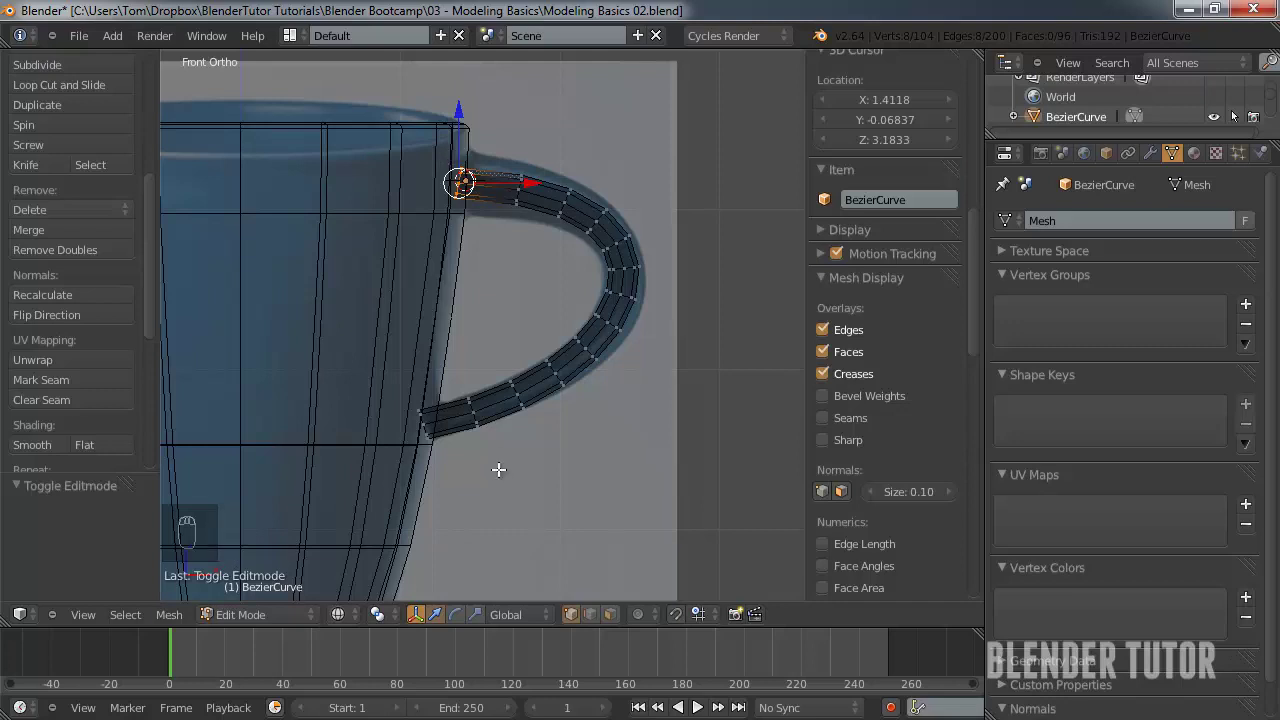
- Try circle-selecting vertices along the handle, resizing the selection brush larger and smaller
right_click(451, 196)
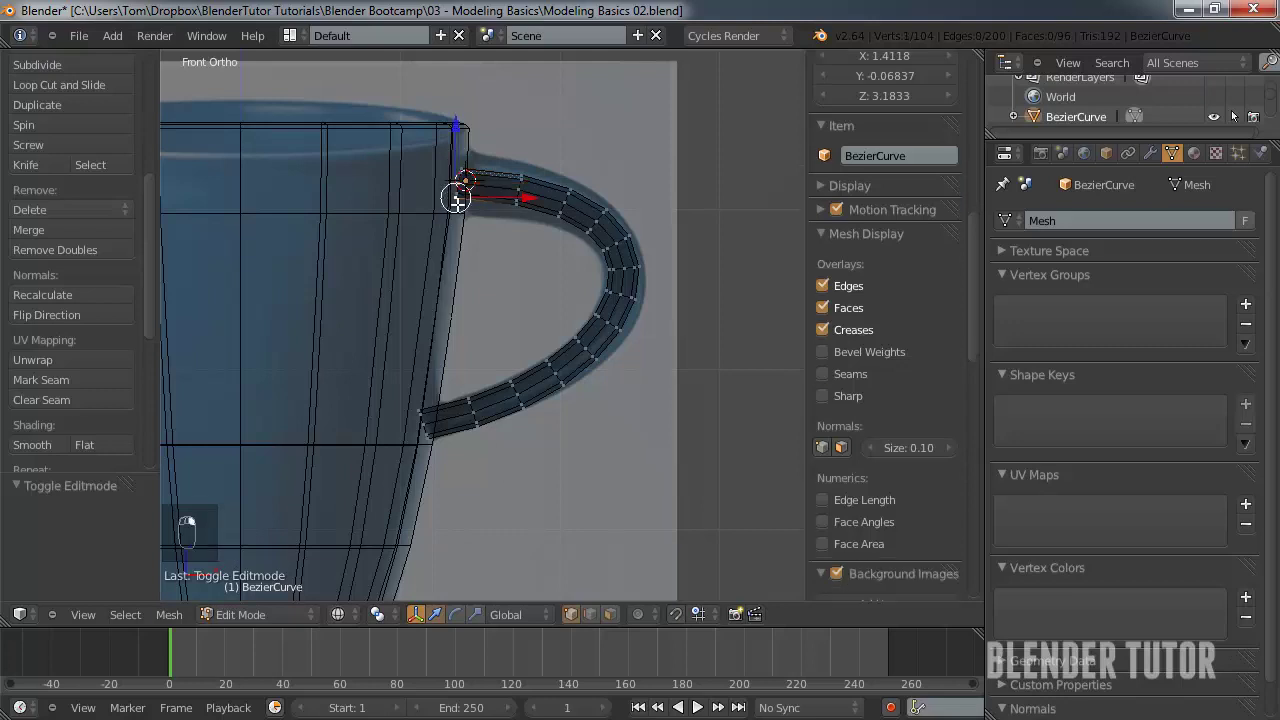
key(c)
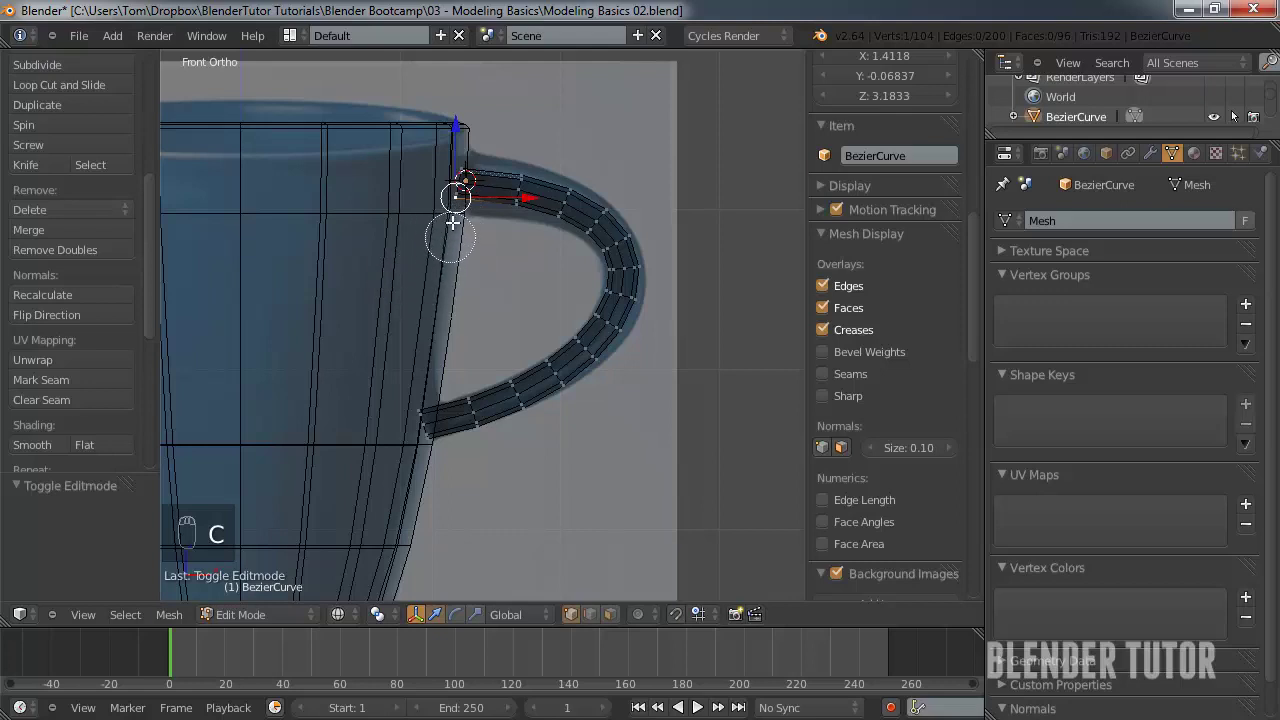
drag(446, 229, 461, 182)
right_click(466, 150)
key(c)
mouse_move(460, 229)
mouse_down()
mouse_move(623, 244)
mouse_move(607, 337)
mouse_move(514, 386)
mouse_move(484, 423)
mouse_move(424, 434)
mouse_move(451, 412)
mouse_up()
scroll(334, 377, down, 8)
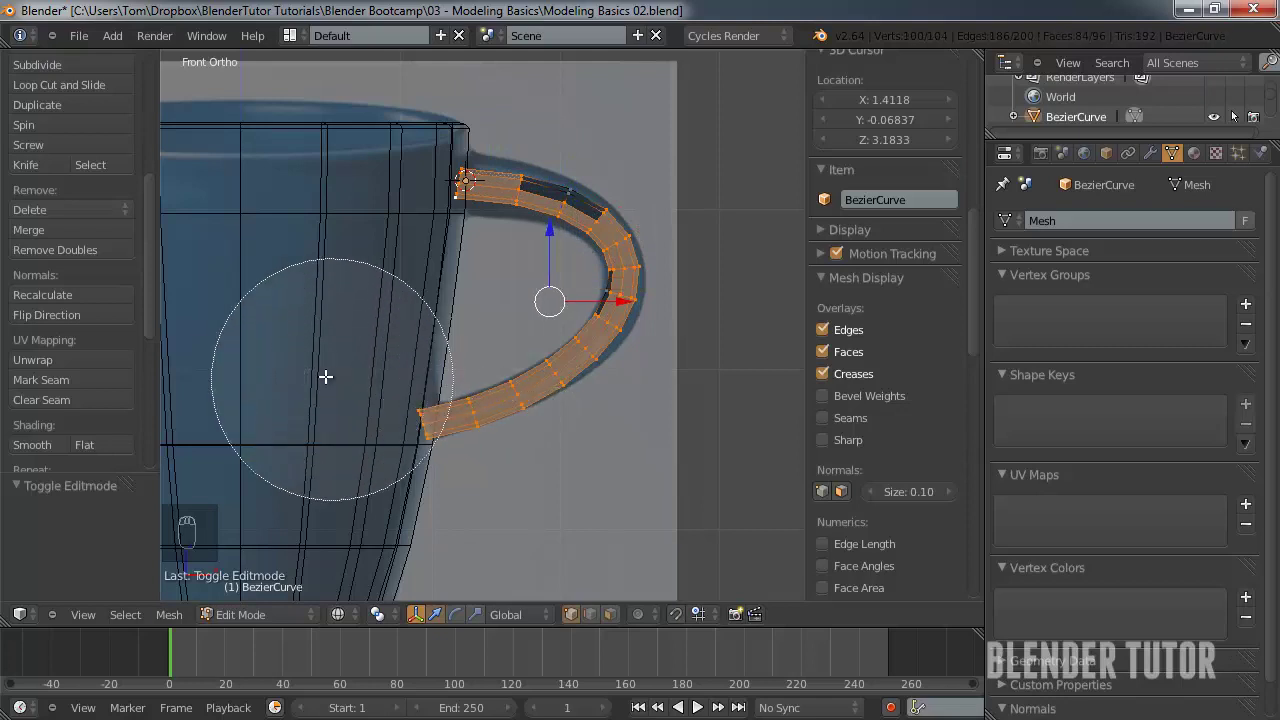
scroll(301, 362, up, 6)
scroll(301, 362, down, 8)
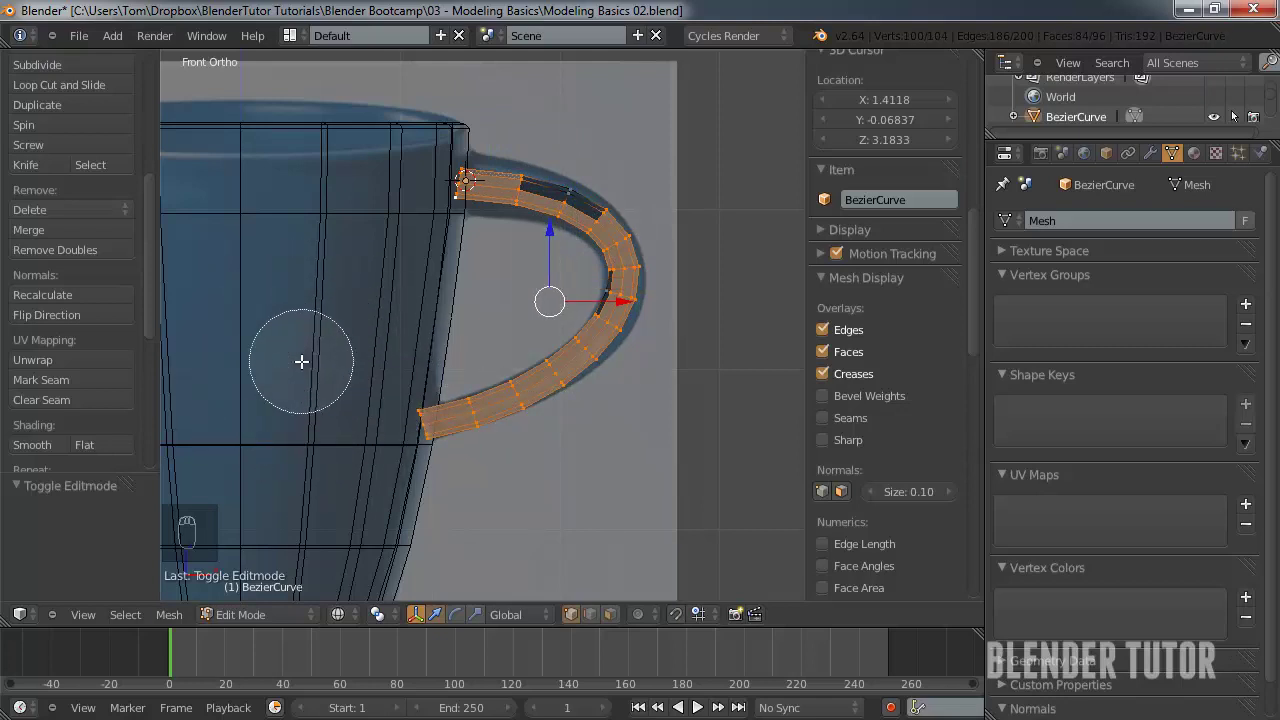
scroll(301, 362, up, 6)
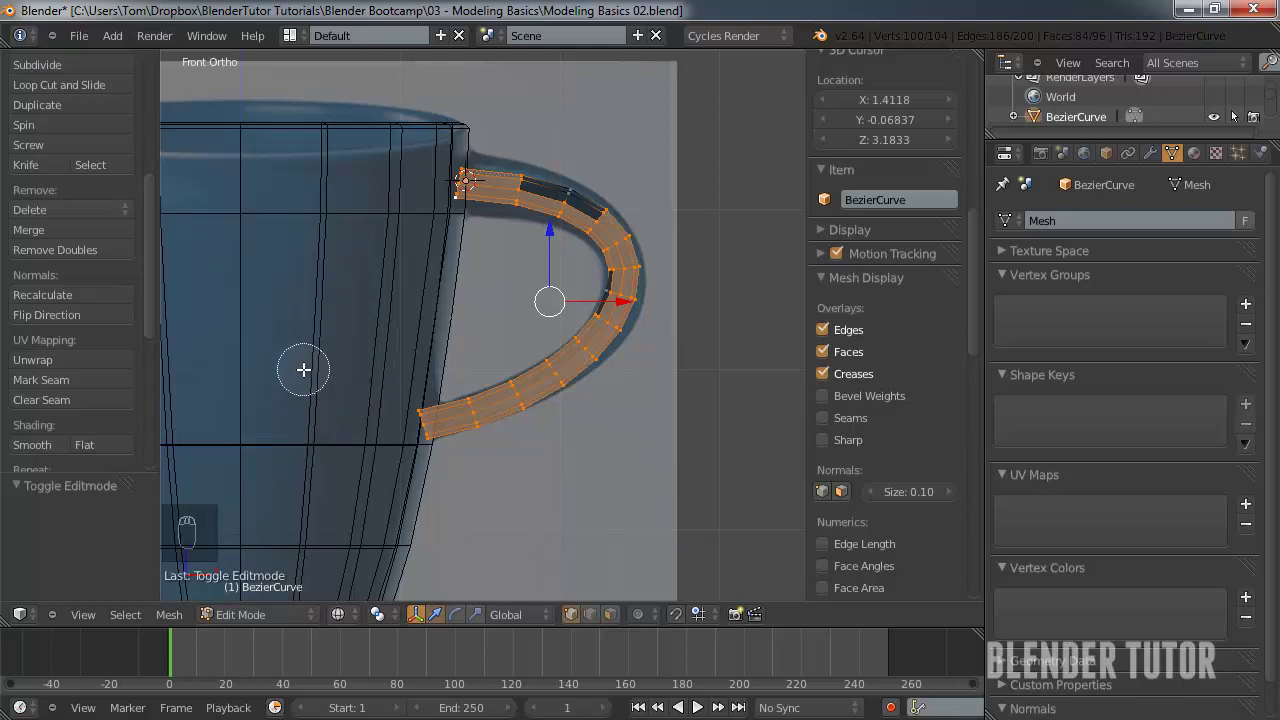
scroll(304, 370, down, 2)
scroll(300, 368, up, 3)
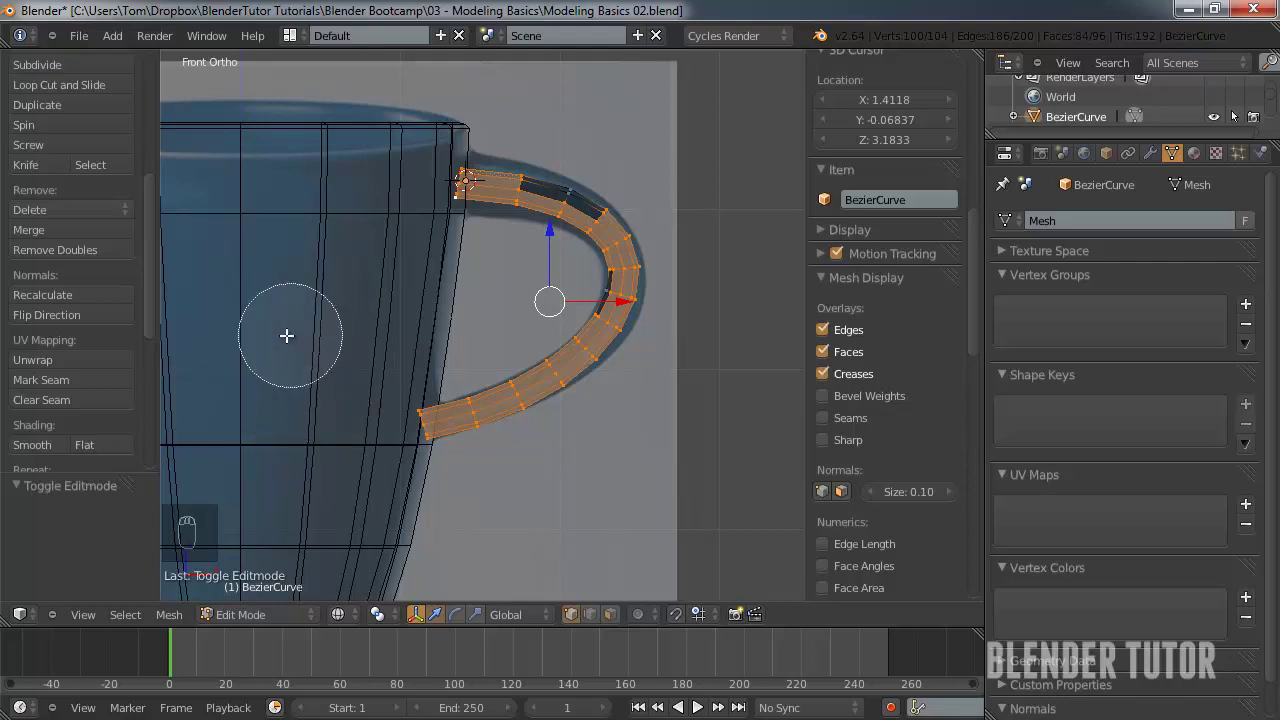
scroll(287, 336, down, 3)
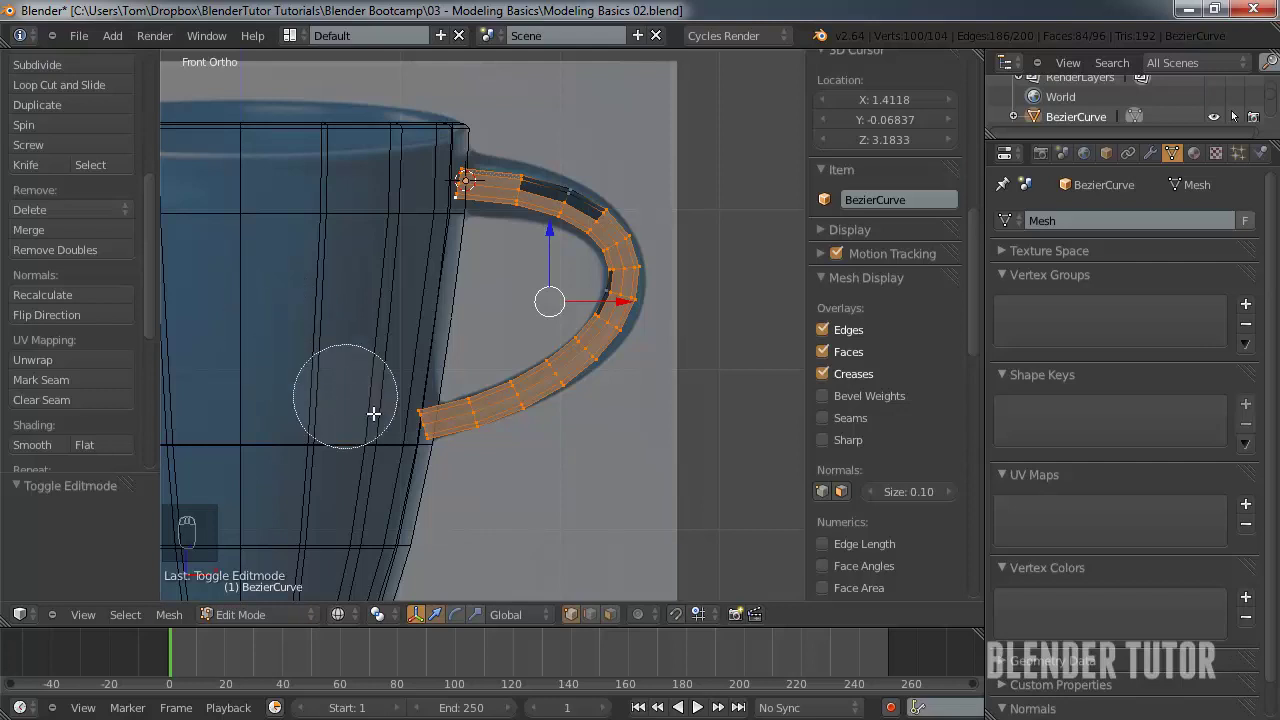
- Clear the painted vertex selection, then circle-select only the ring at the handle's upper end
middle_click(418, 427)
mouse_move(418, 427)
middle_down()
mouse_move(517, 409)
mouse_move(623, 349)
mouse_move(610, 198)
mouse_move(618, 269)
mouse_move(560, 200)
middle_up()
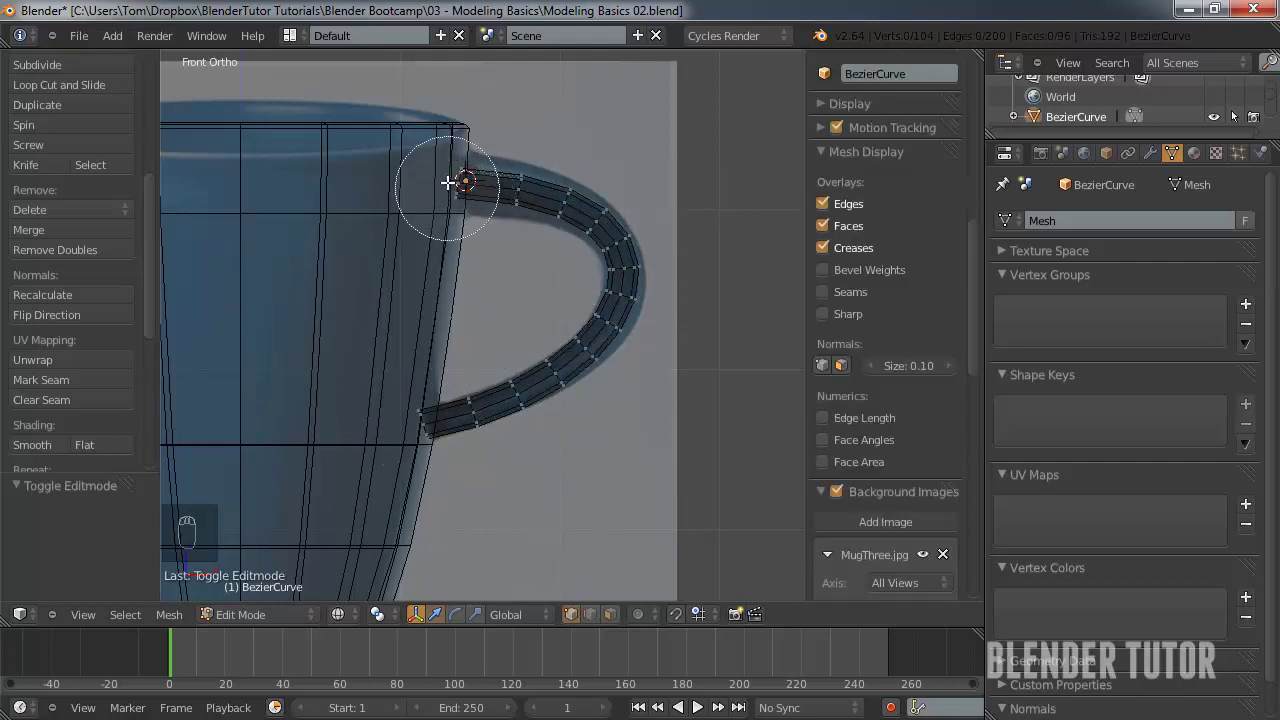
right_click(450, 198)
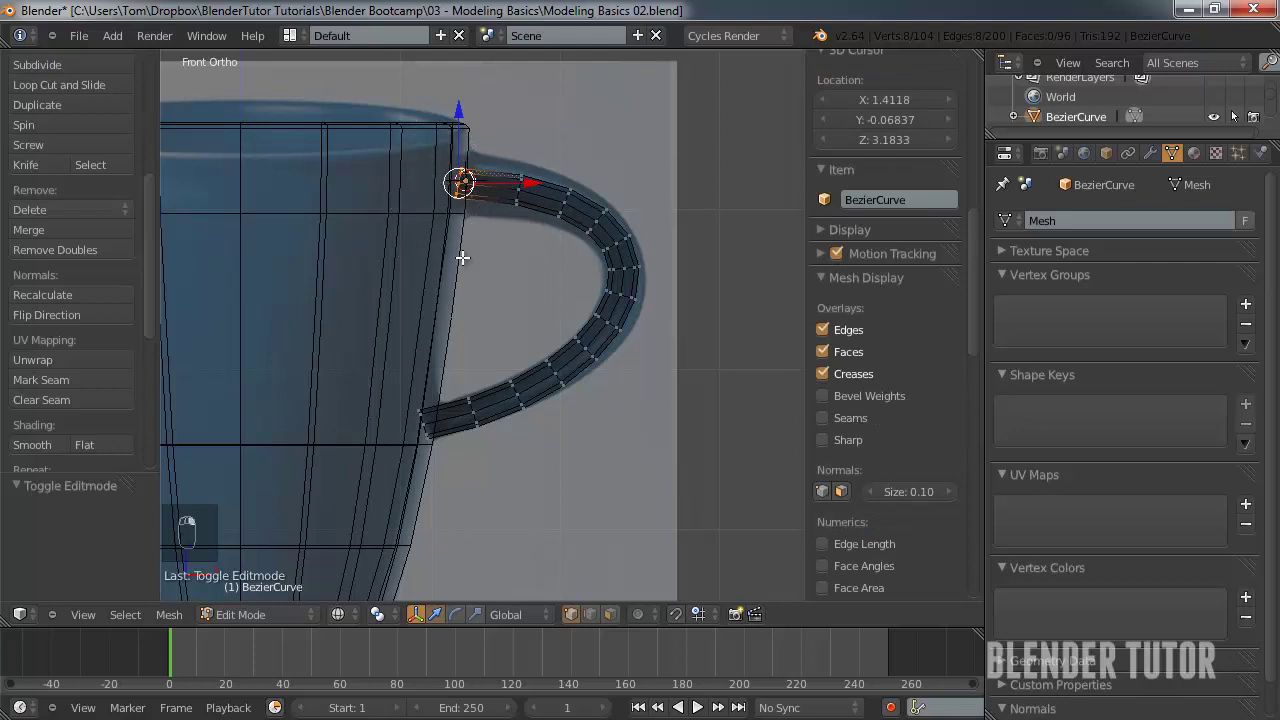
scroll(462, 257, up, 3)
scroll(443, 414, down, 1)
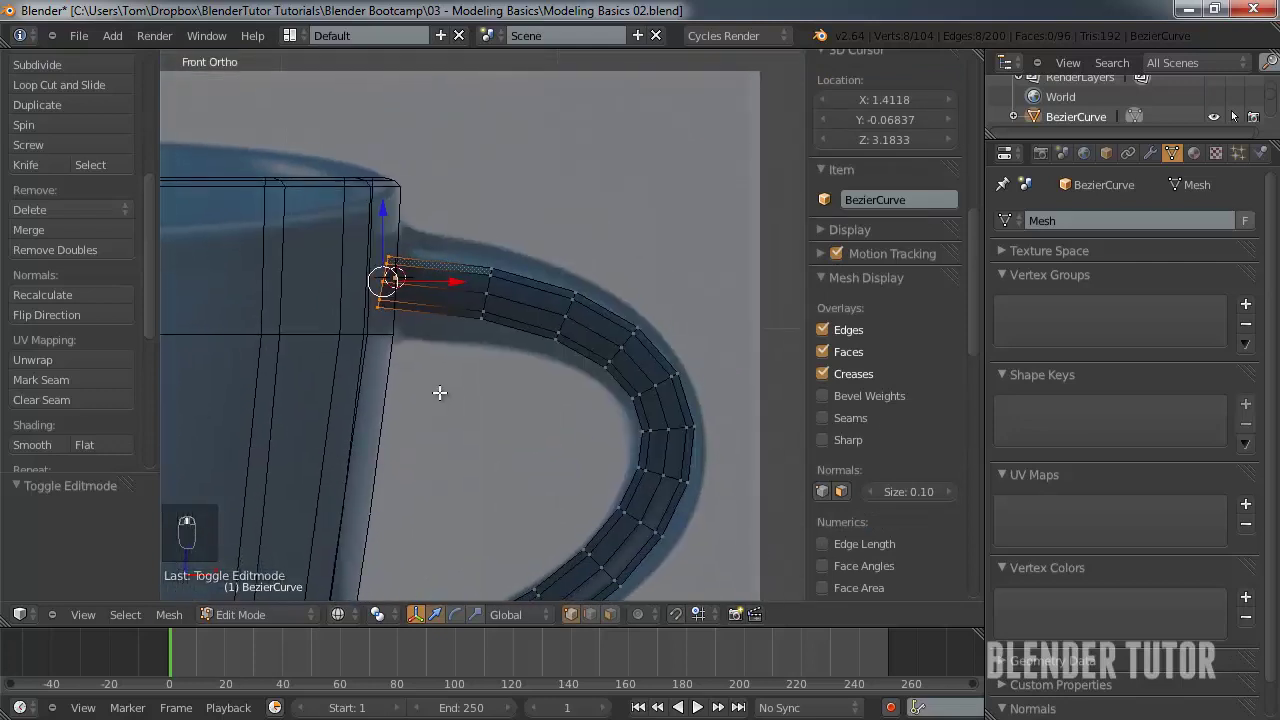
scroll(440, 403, down, 3)
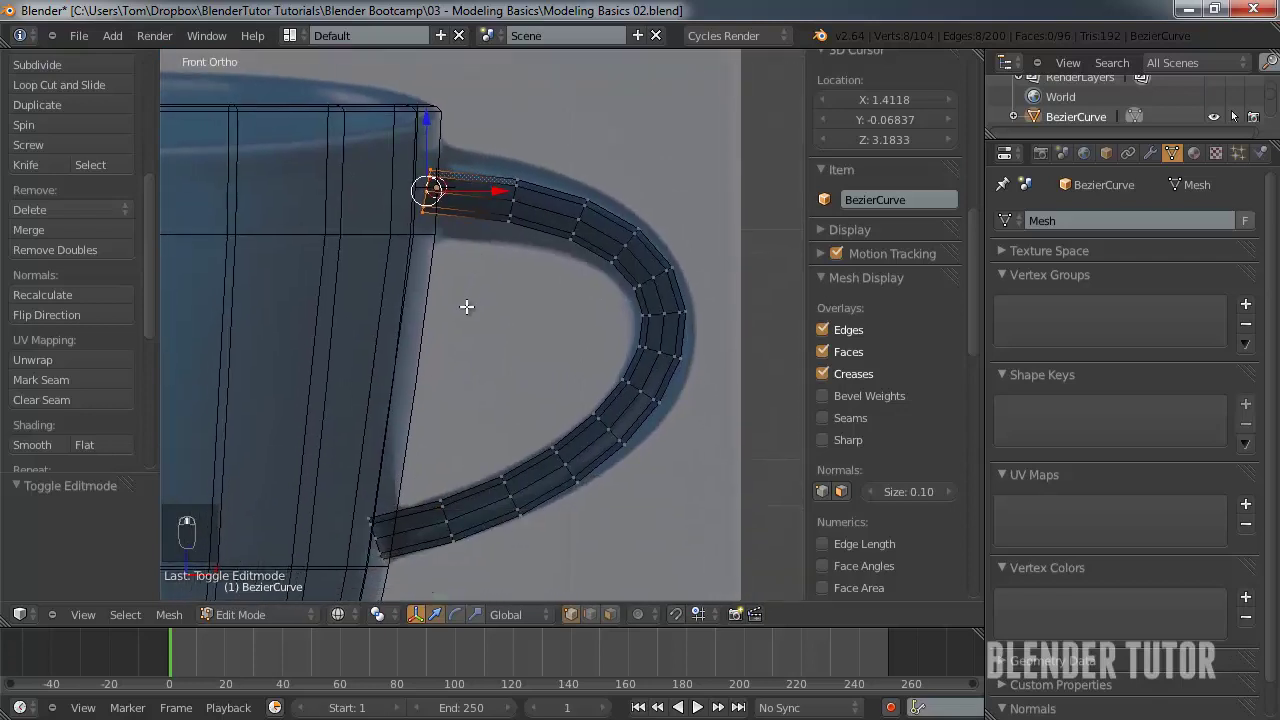
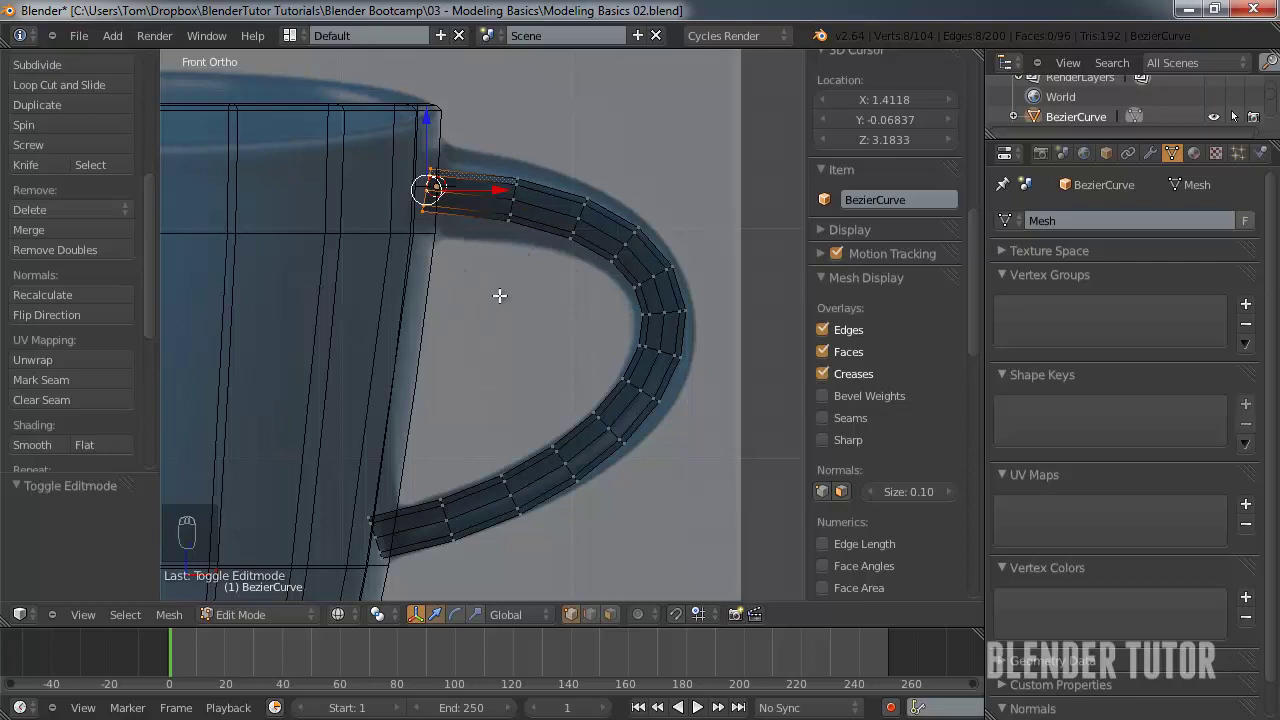
- Enable proportional editing with the Smooth falloff
key(o)
key(o)
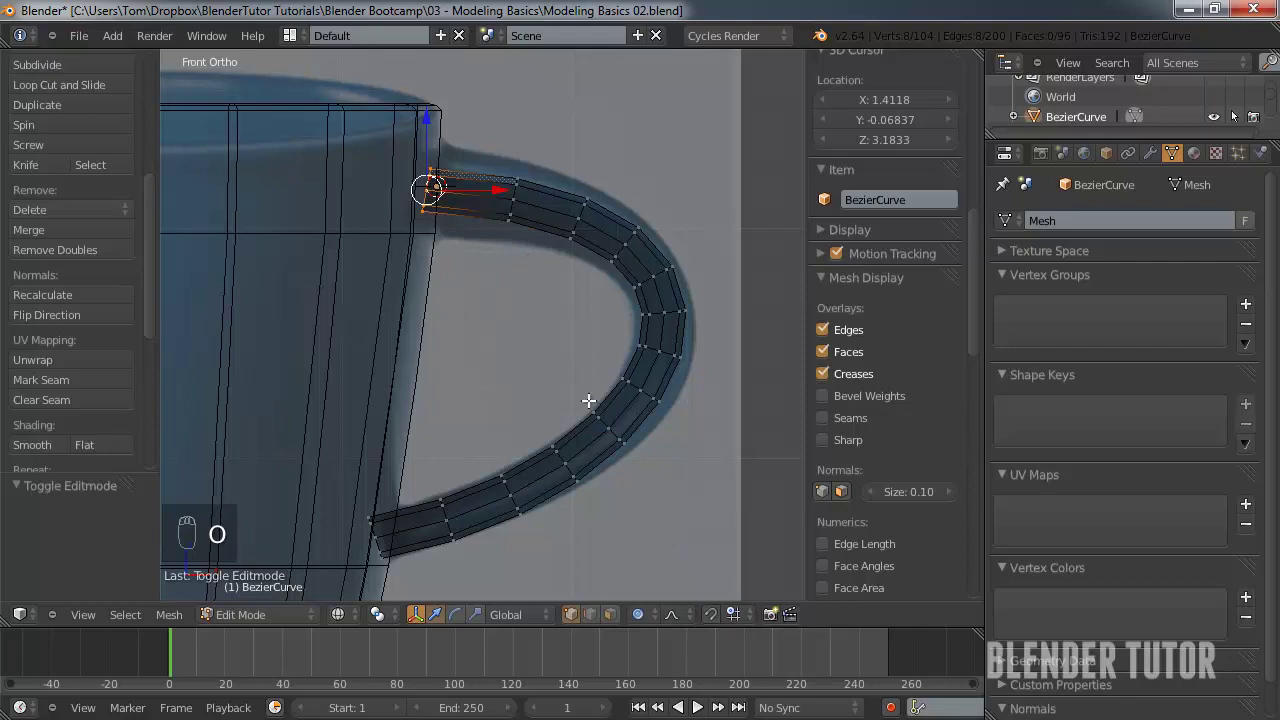
click(641, 614)
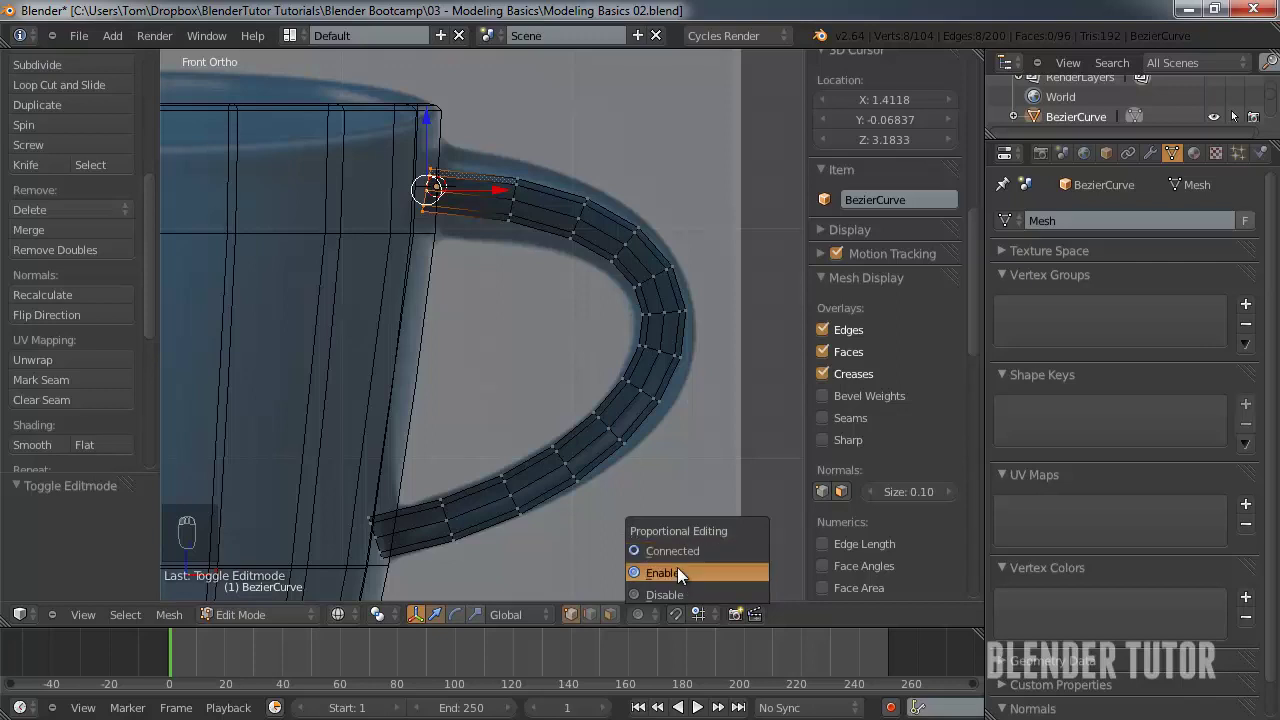
click(677, 570)
click(679, 614)
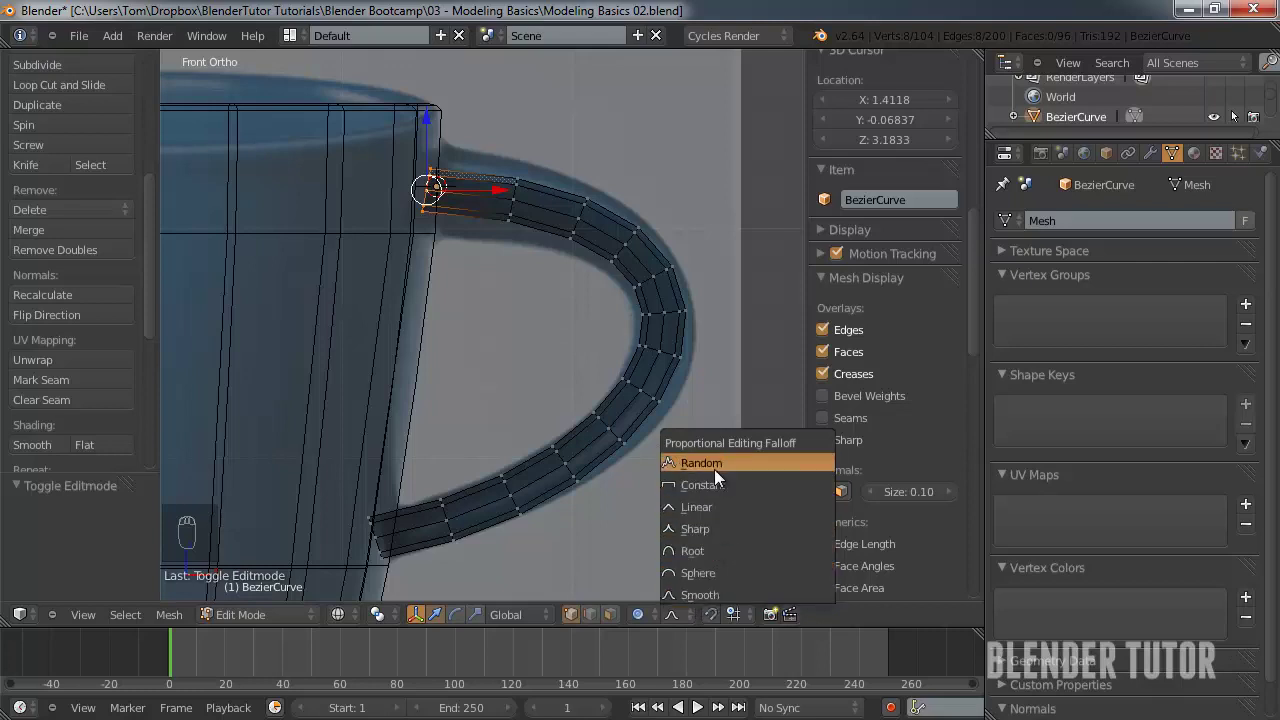
click(700, 594)
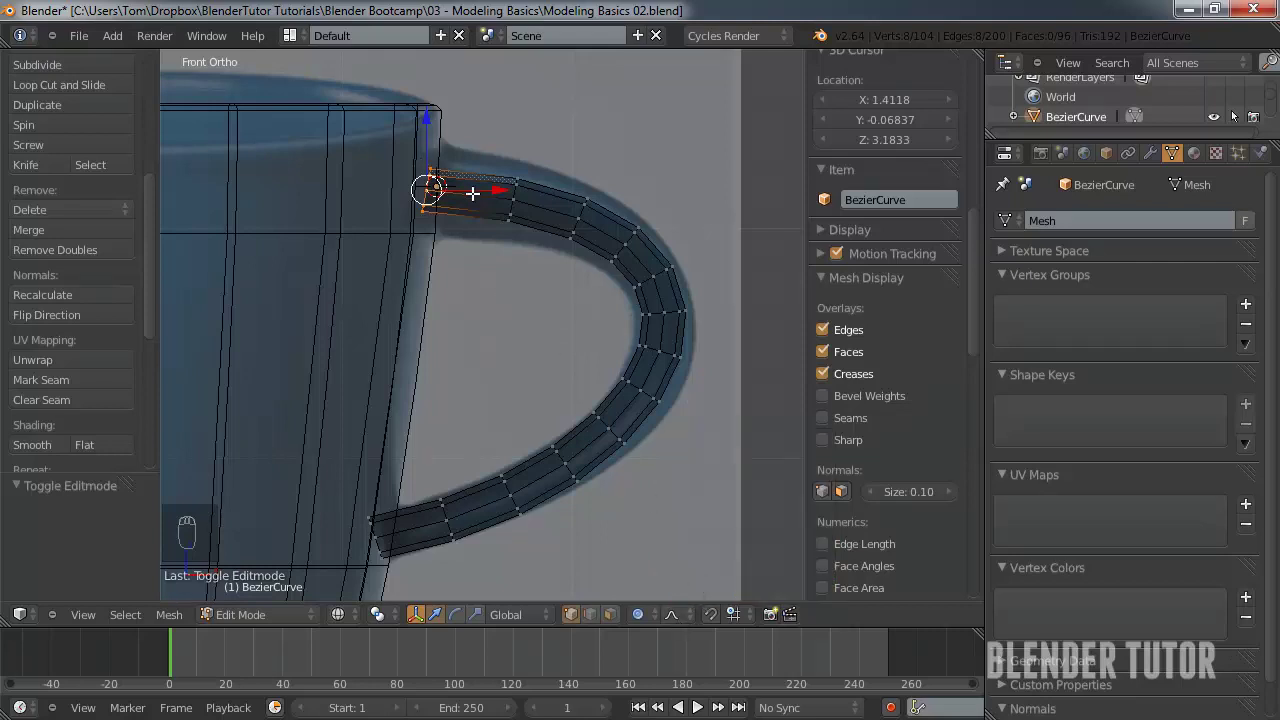
- Try scaling the upper end ring to about twice its size while varying the proportional influence between about 1.77 and 0.16
key(s)
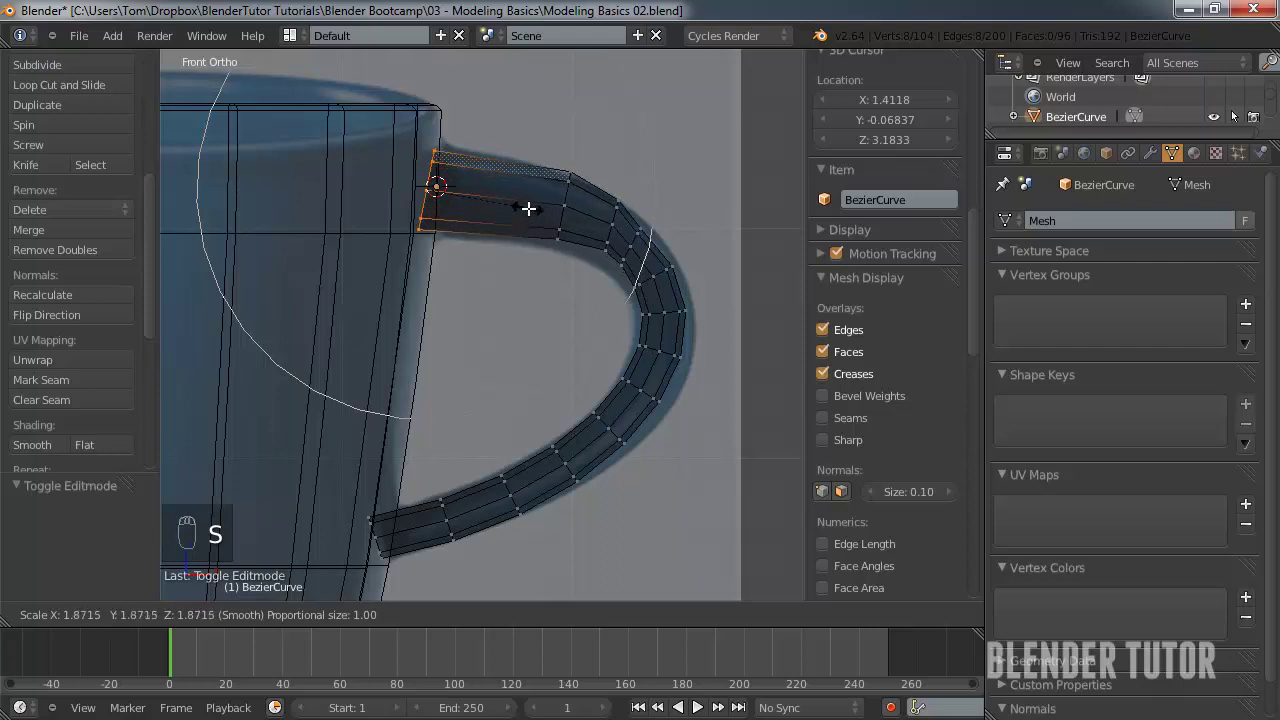
scroll(551, 214, down, 4)
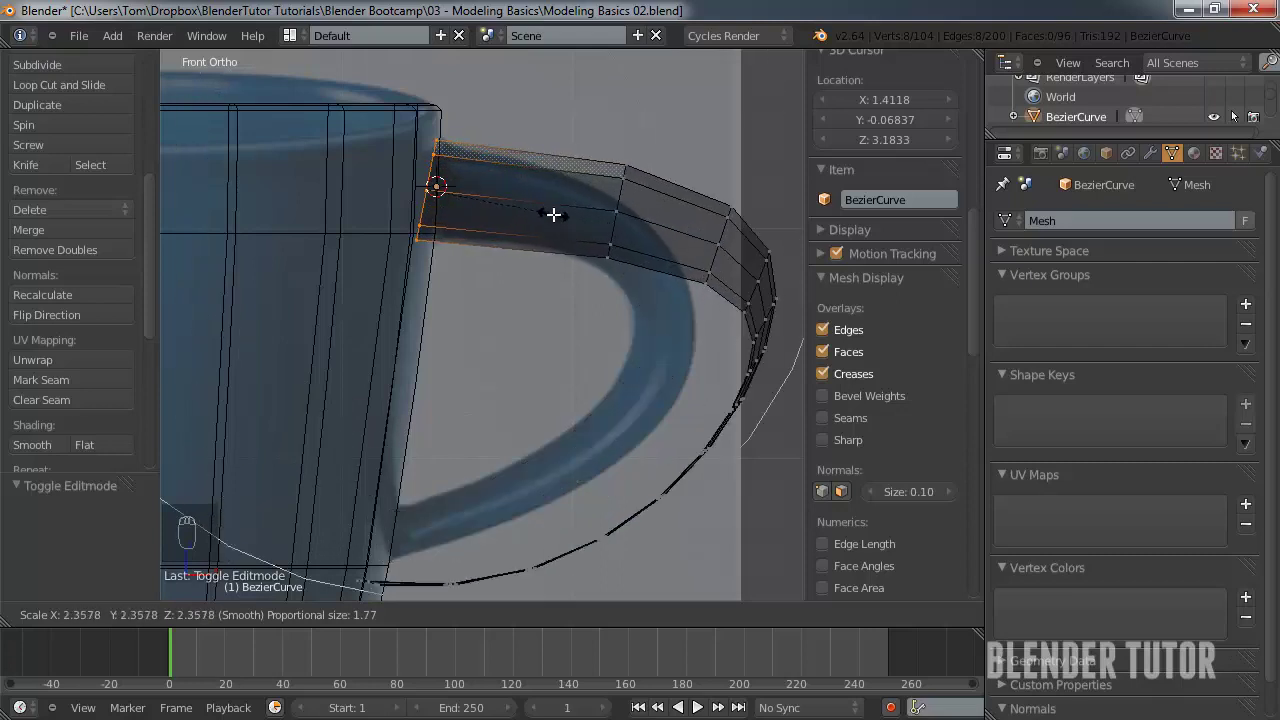
scroll(552, 214, down, 2)
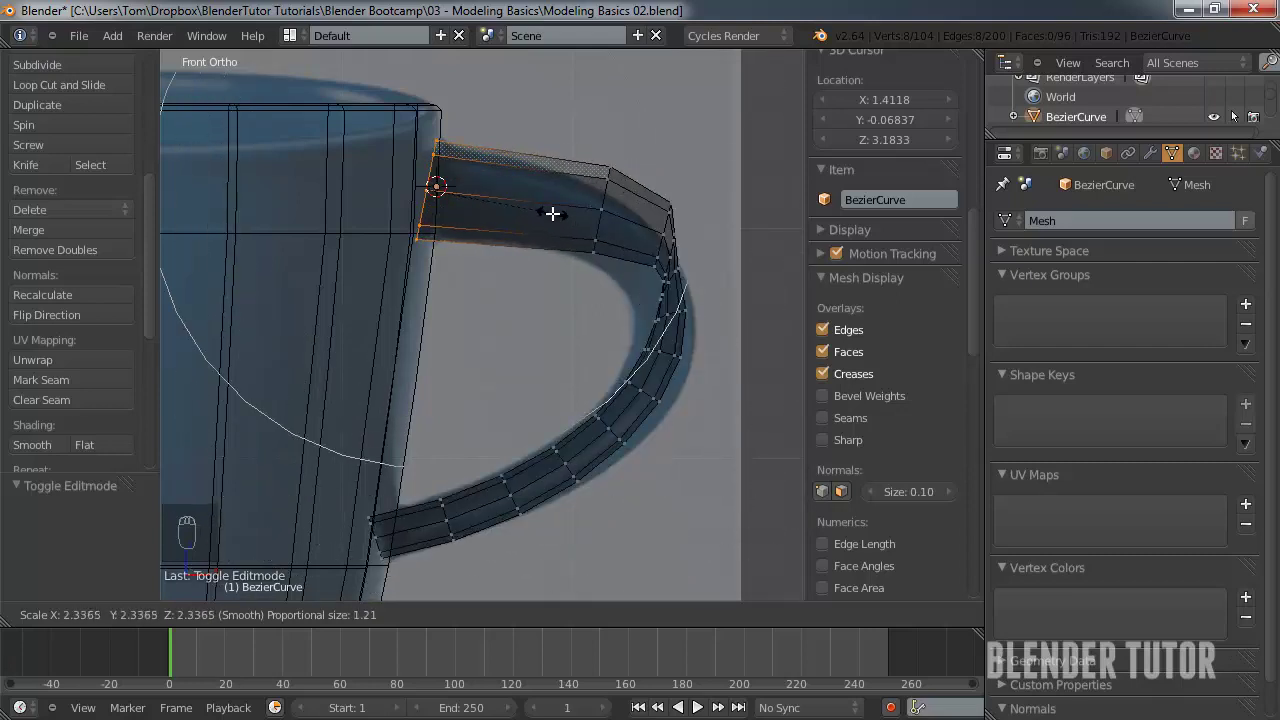
scroll(552, 214, up, 20)
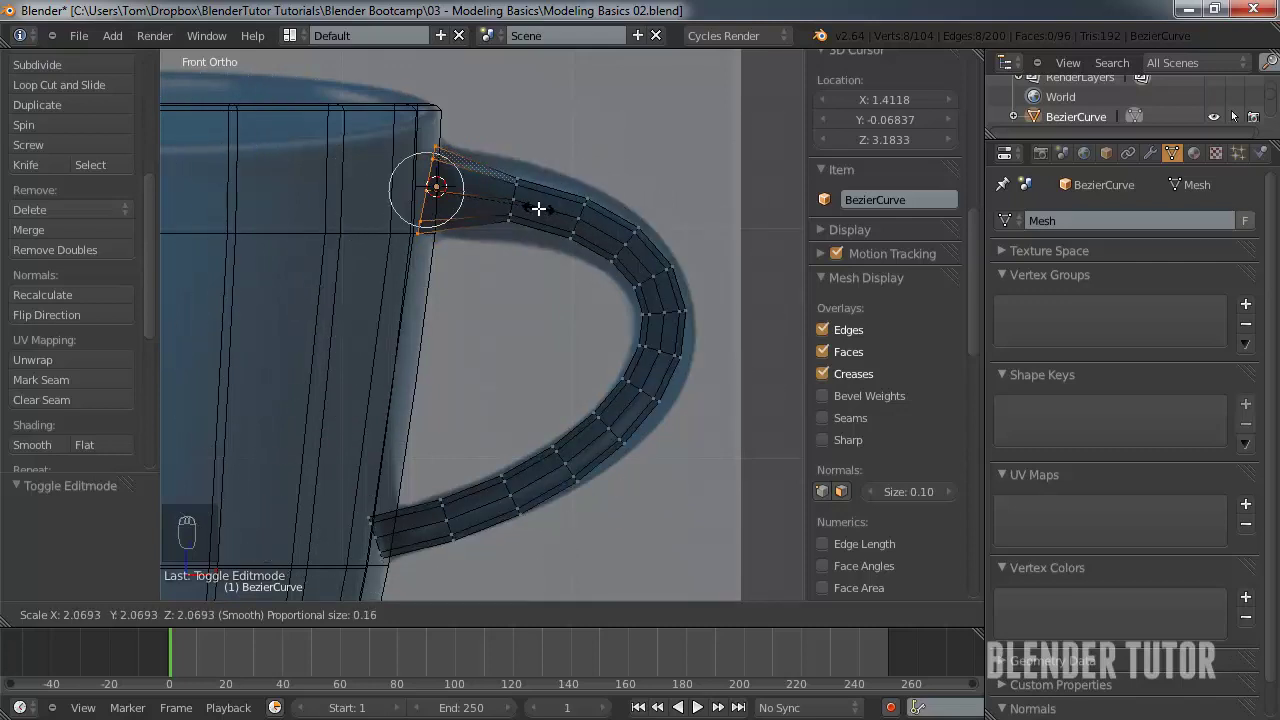
click(506, 220)
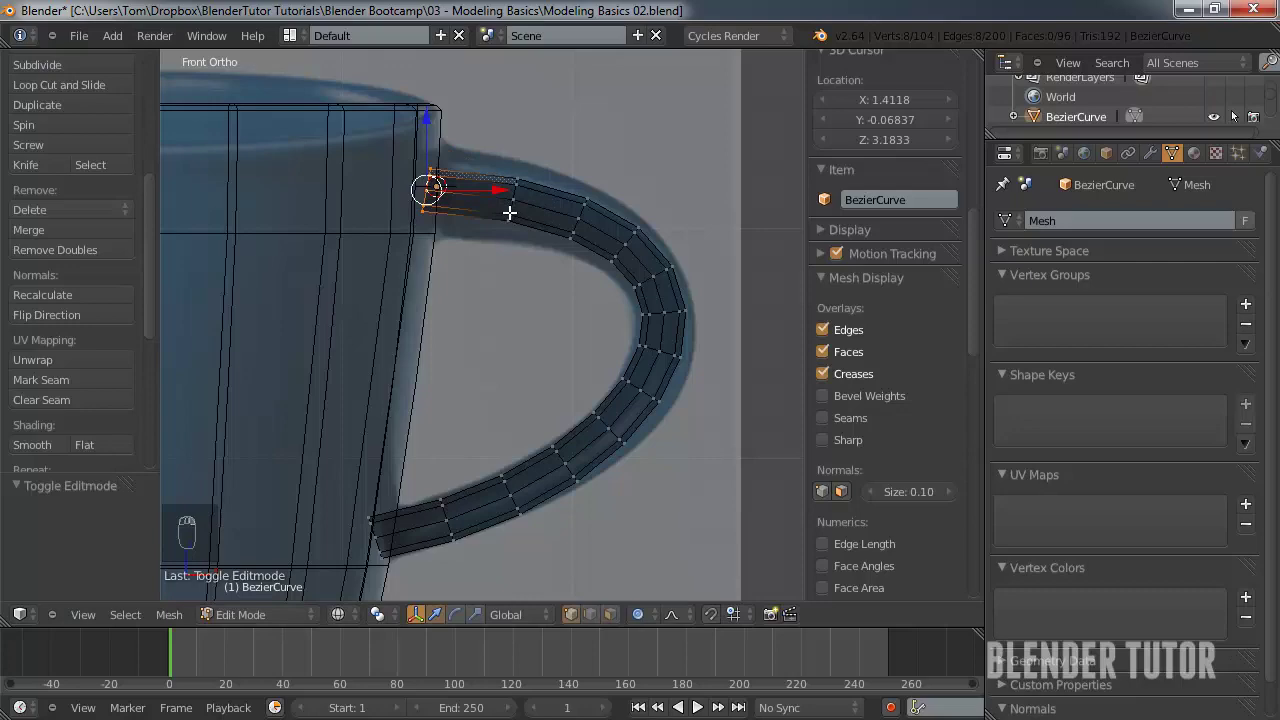
- Try rotating the upper end ring about 17 degrees and moving it with the proportional influence enlarged to about 1.77
key(r)
scroll(509, 225, down, 10)
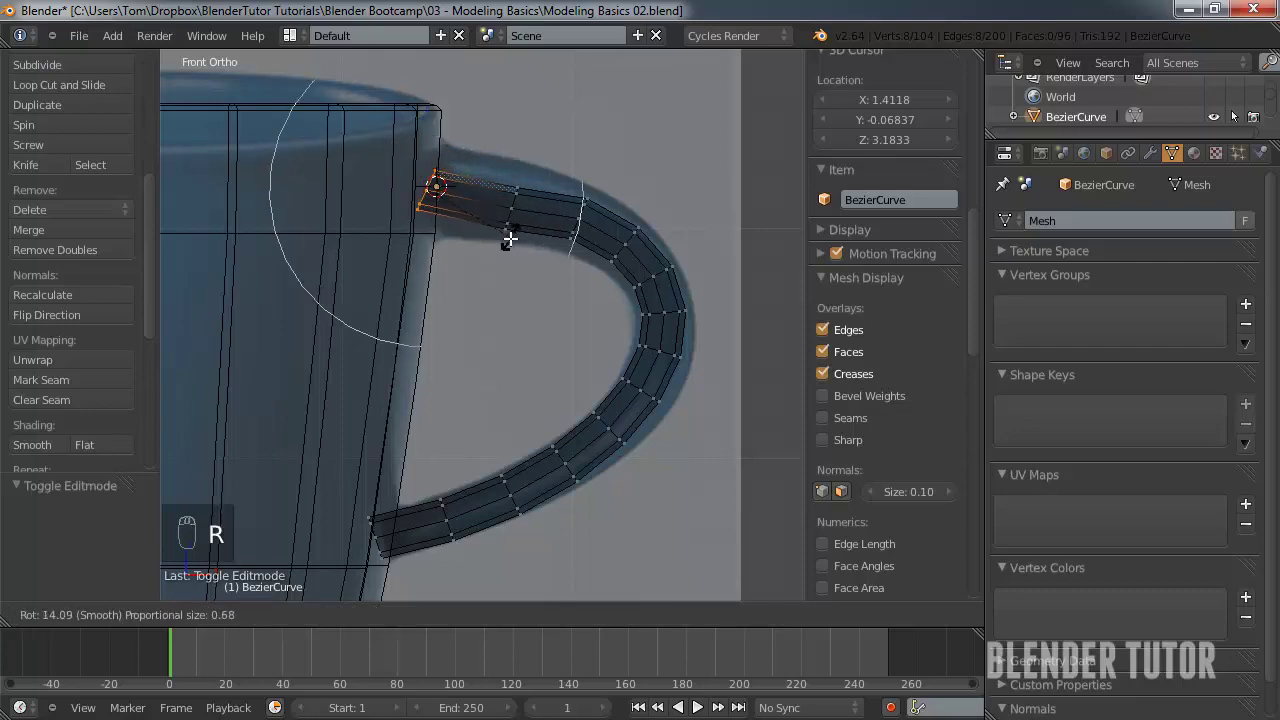
scroll(335, 200, down, 10)
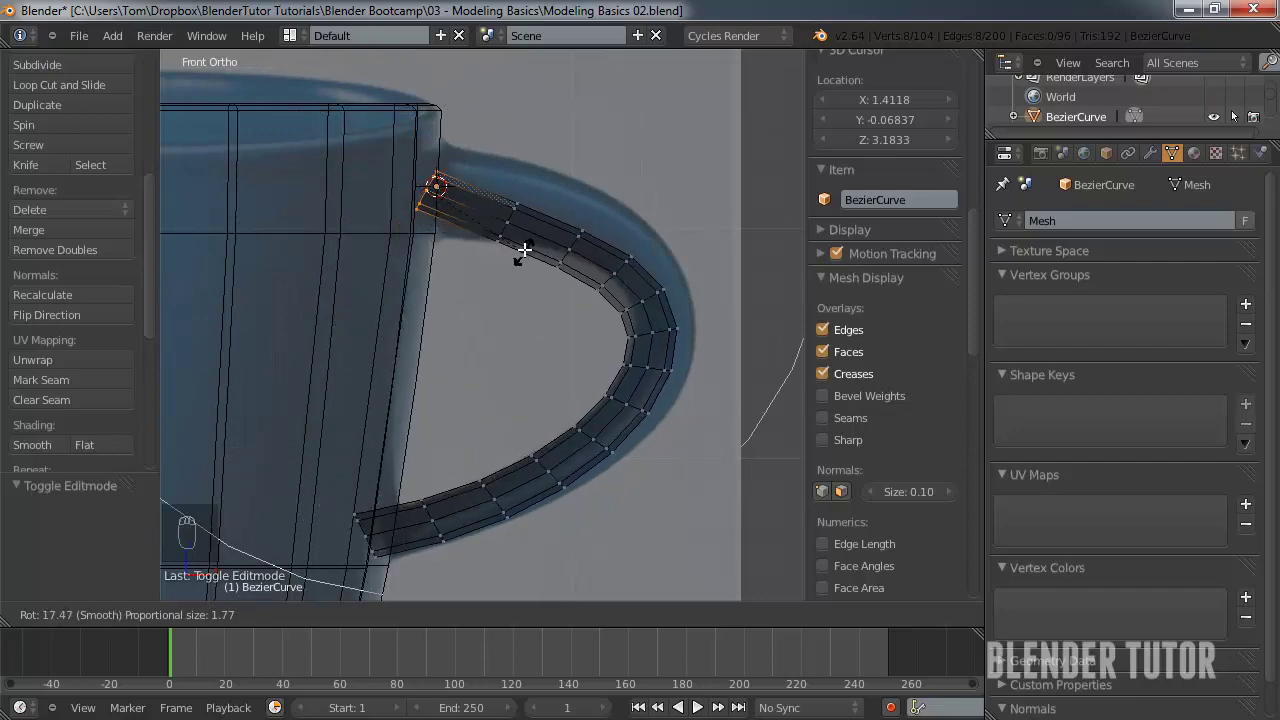
click(523, 247)
key(g)
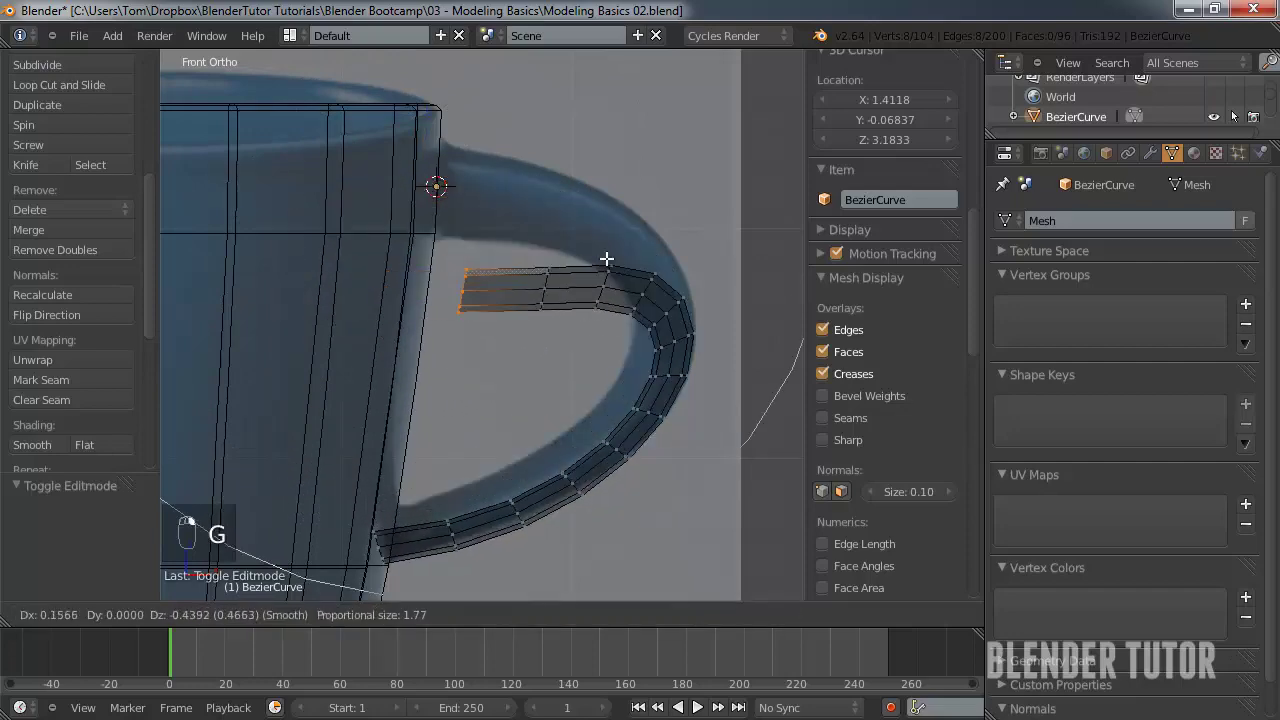
click(509, 192)
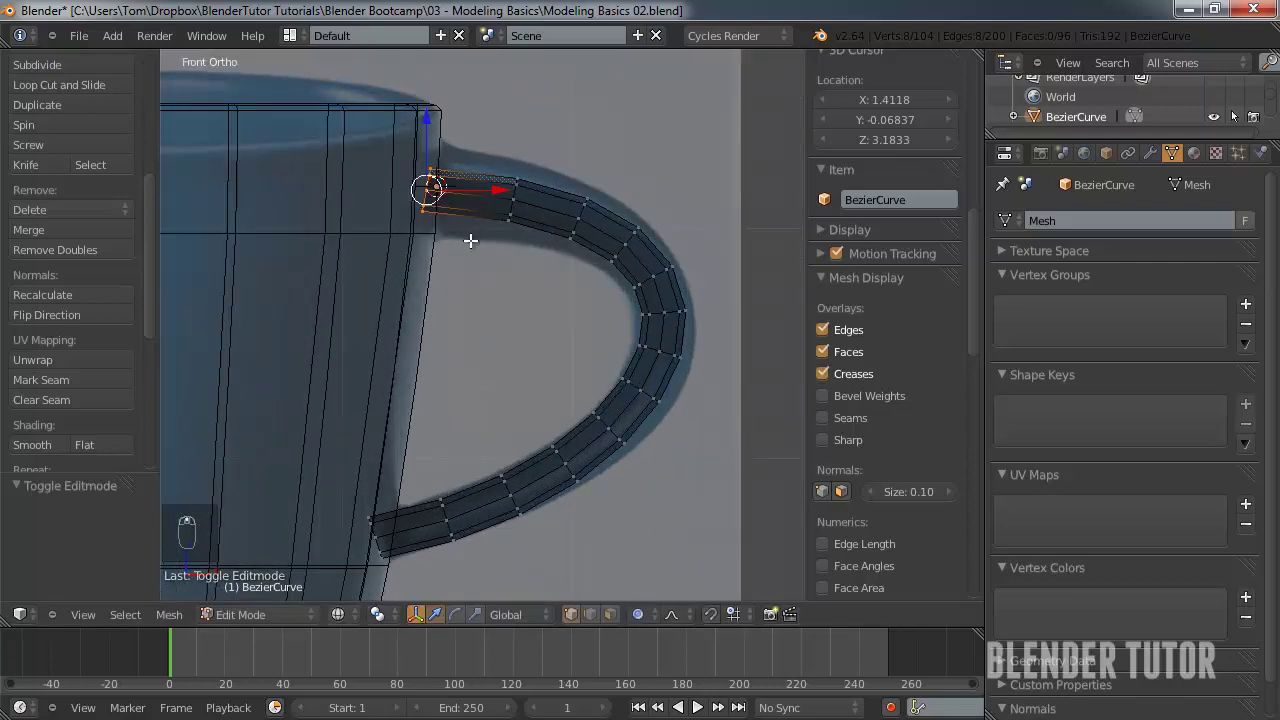
- Try scaling the upper end ring to about twice its size while reducing the proportional influence to about 0.83
key(s)
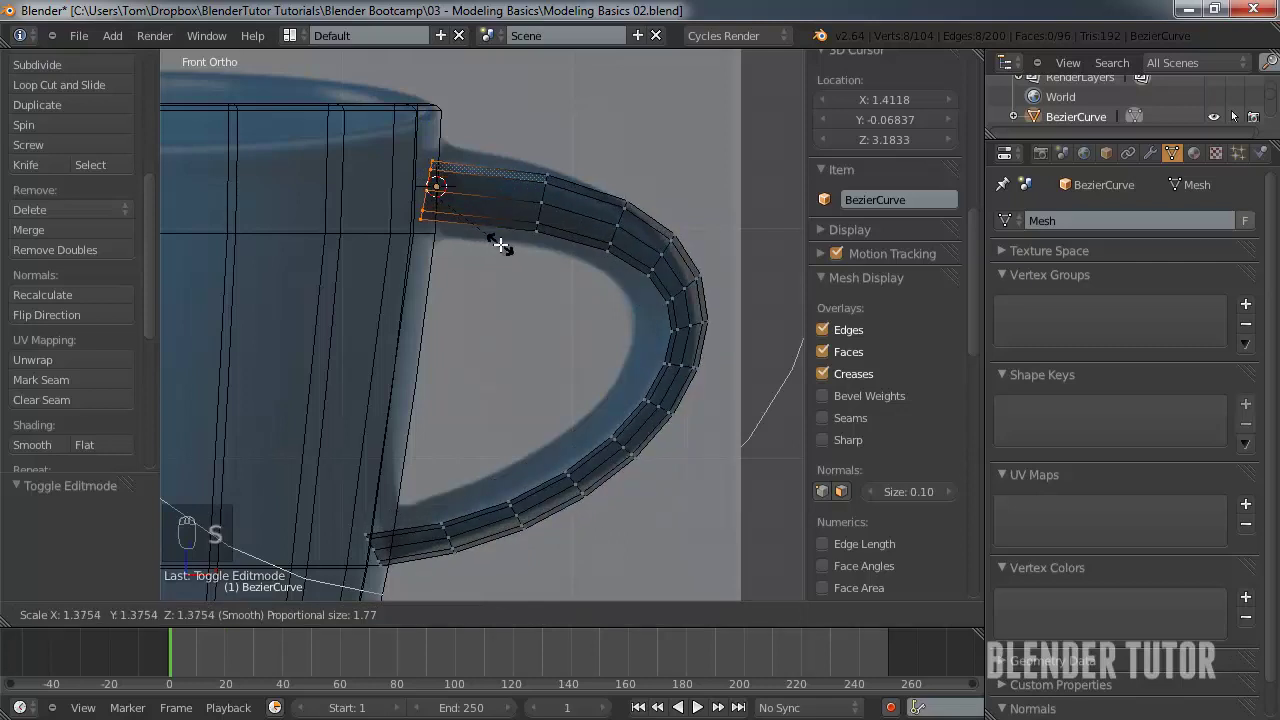
scroll(500, 250, up, 8)
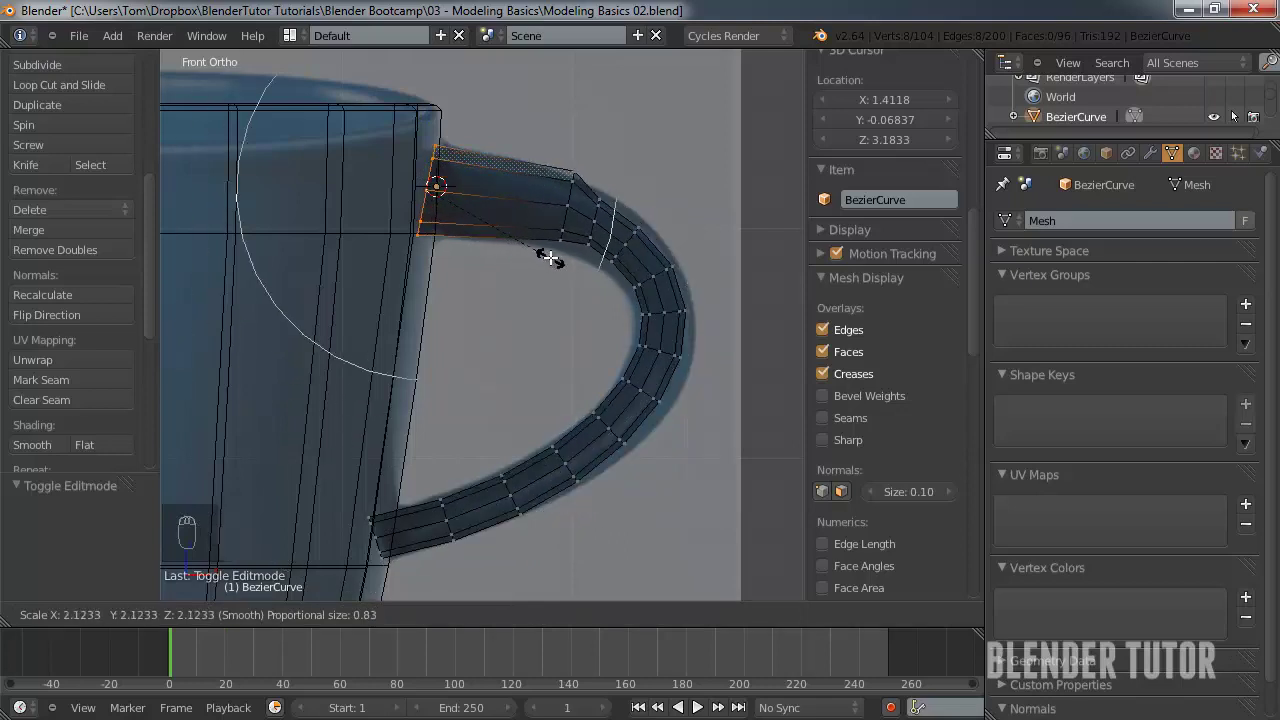
scroll(520, 250, down, 3)
key(Escape)
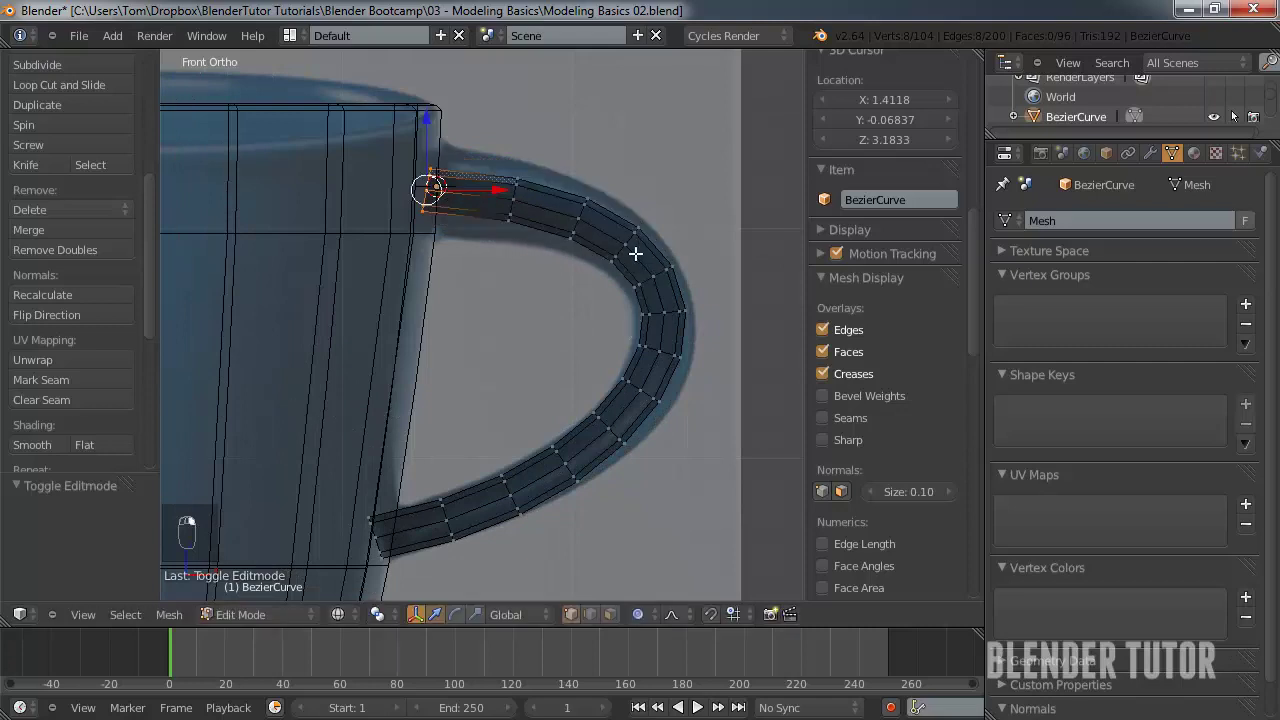
- Select the edge ring at the handle's upper bend and try scaling it with proportional influences between about 0.68 and 1.77
right_click(625, 244)
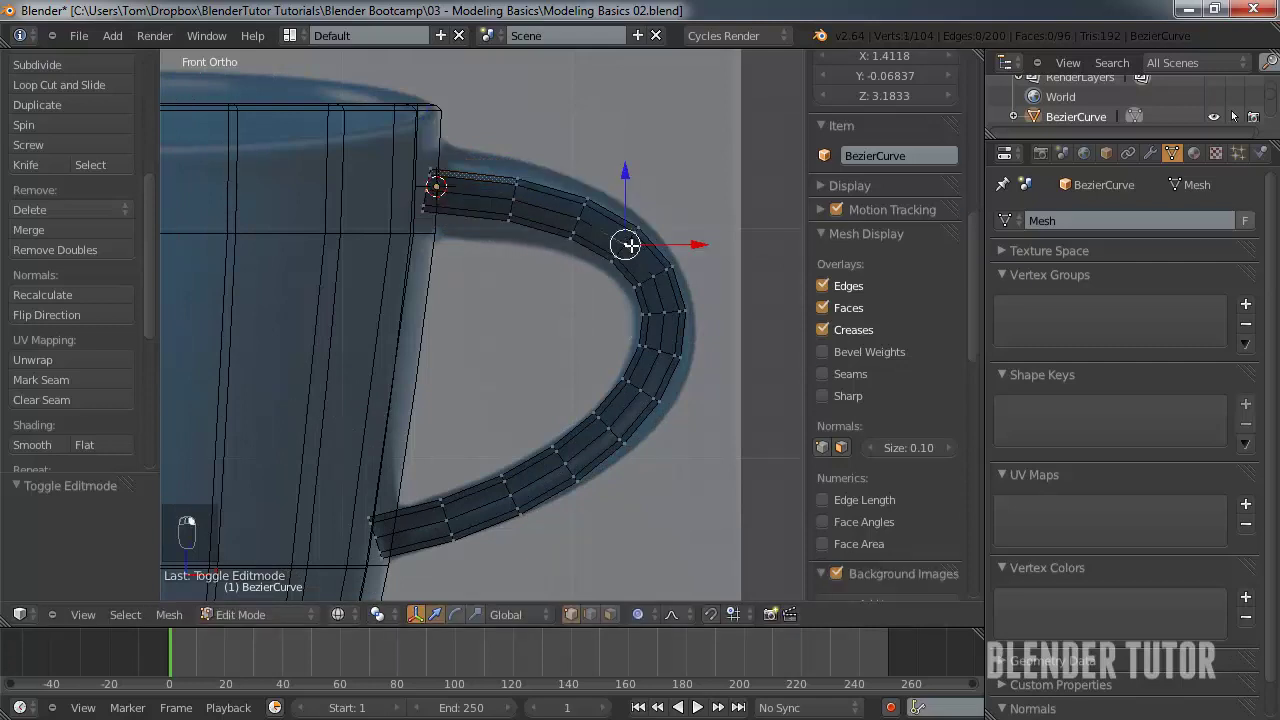
alt+right_click(622, 250)
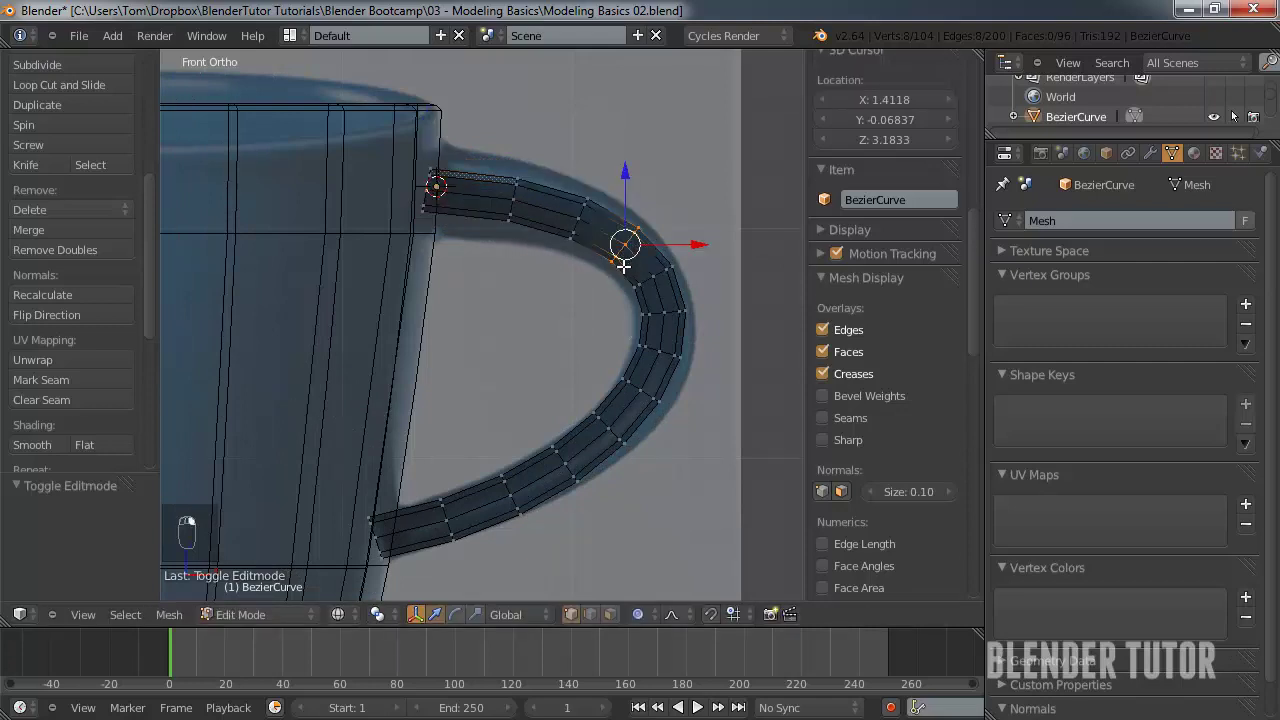
key(s)
scroll(636, 269, down, 3)
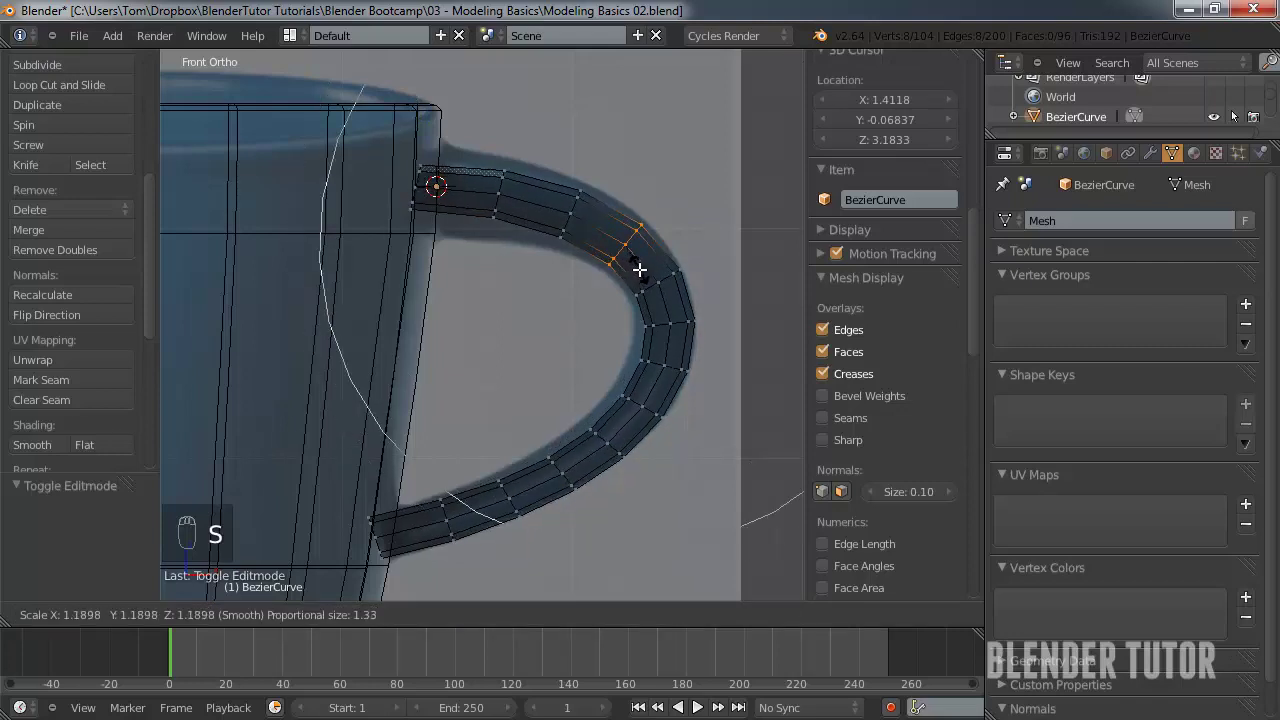
scroll(639, 270, up, 3)
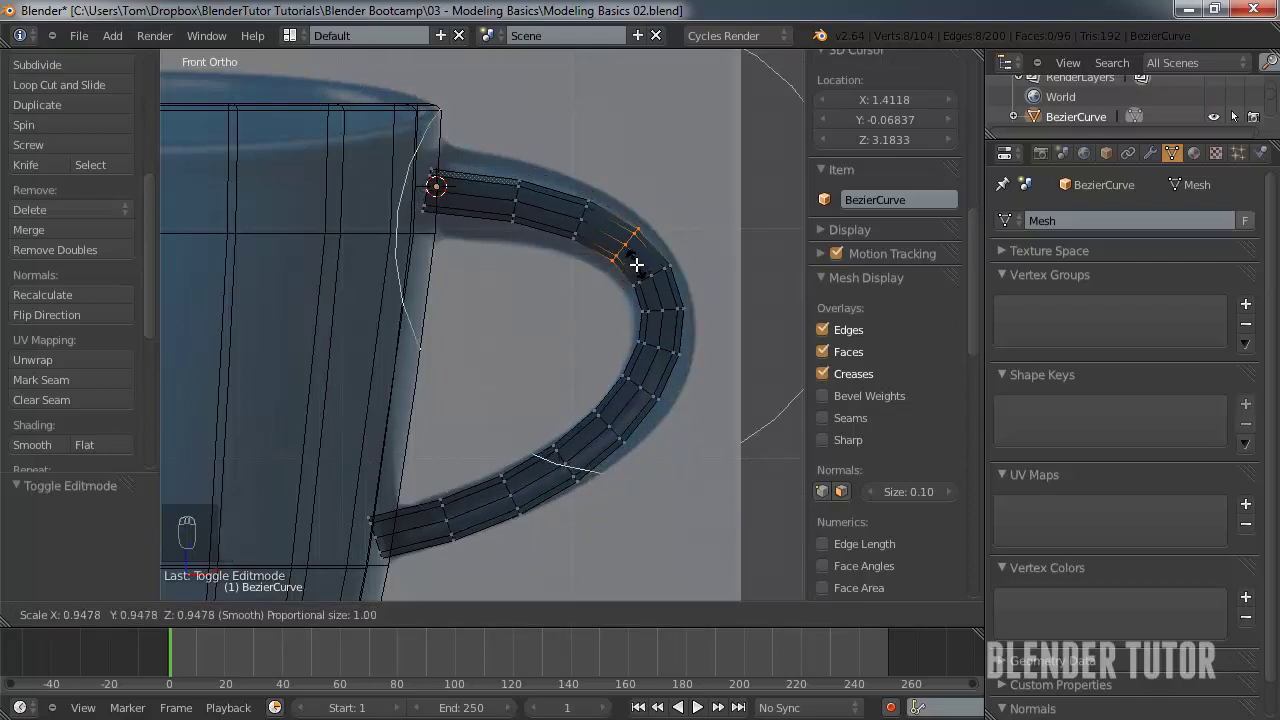
scroll(648, 269, up, 4)
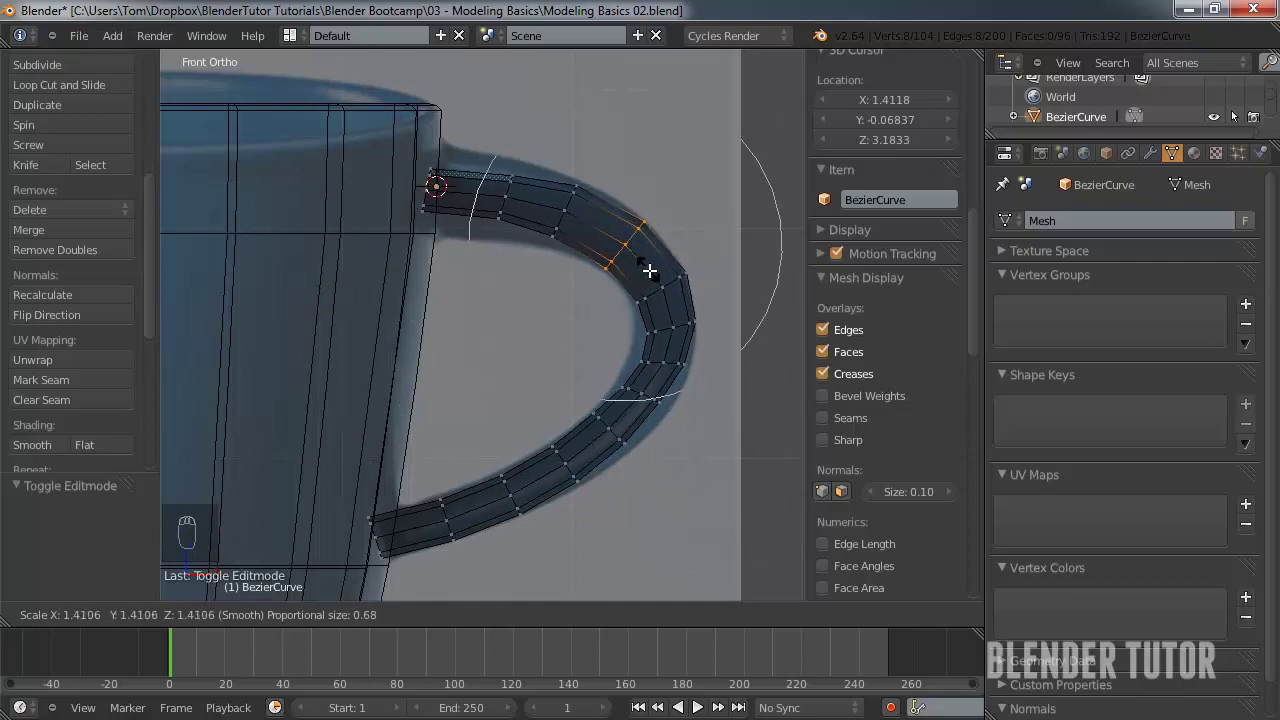
scroll(645, 262, down, 7)
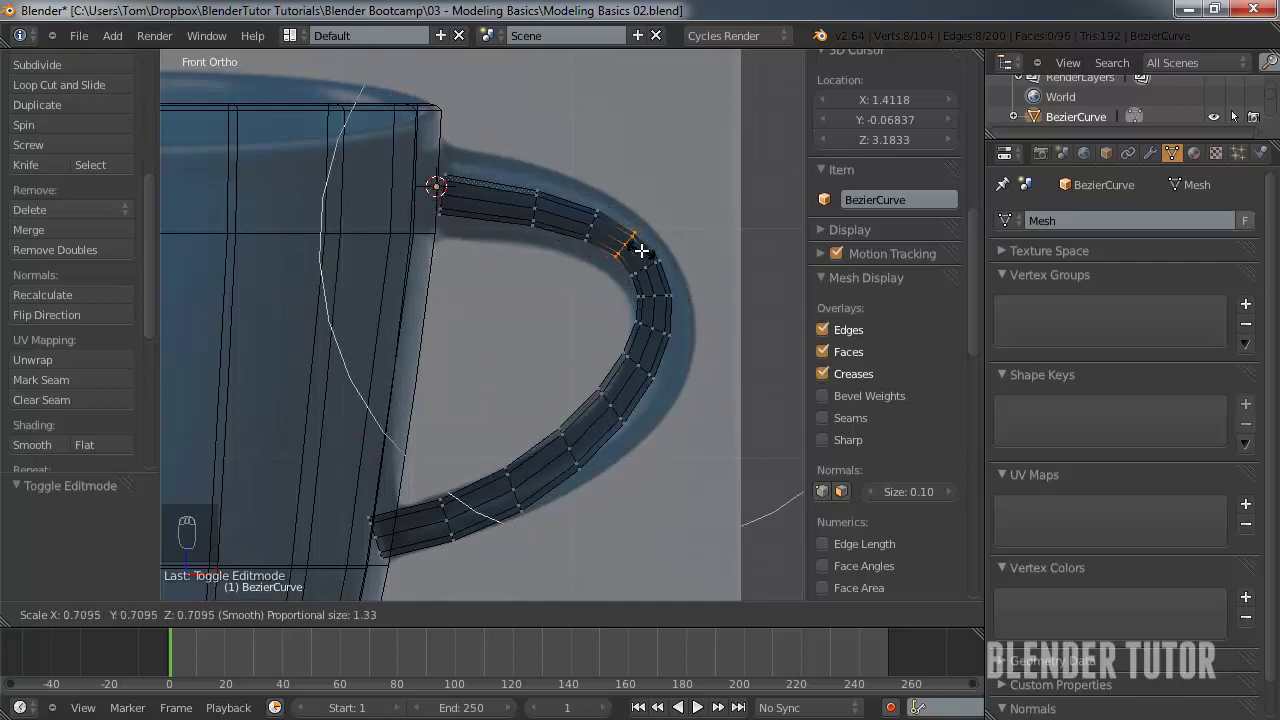
scroll(643, 252, down, 3)
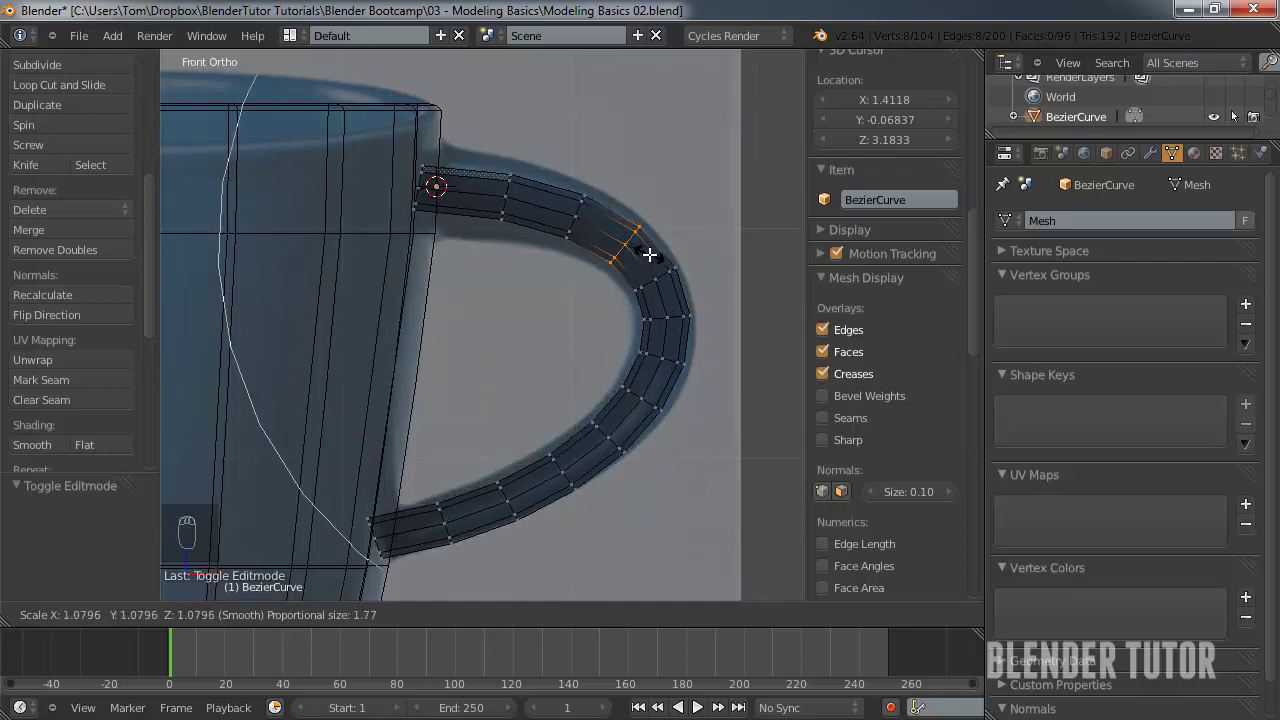
click(649, 255)
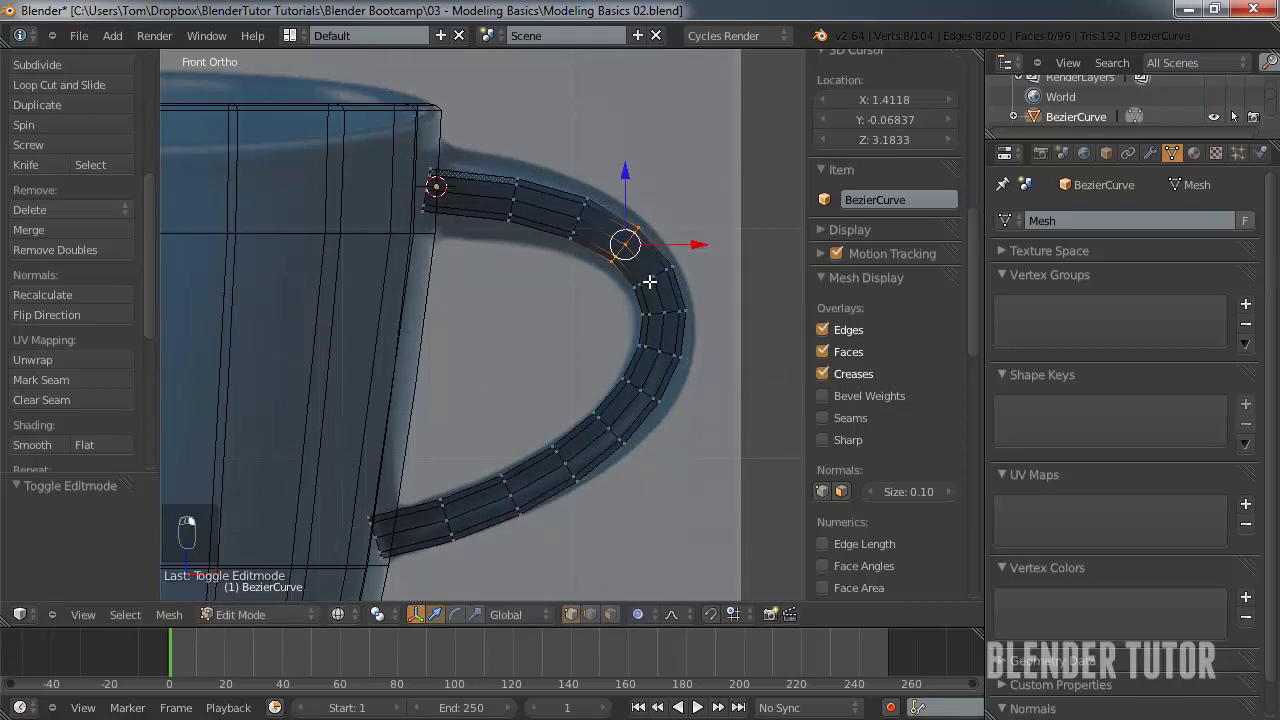
- Select the edge ring at the handle's outermost bend and try scaling it by about 1.3 with proportional influence
alt+right_click(660, 340)
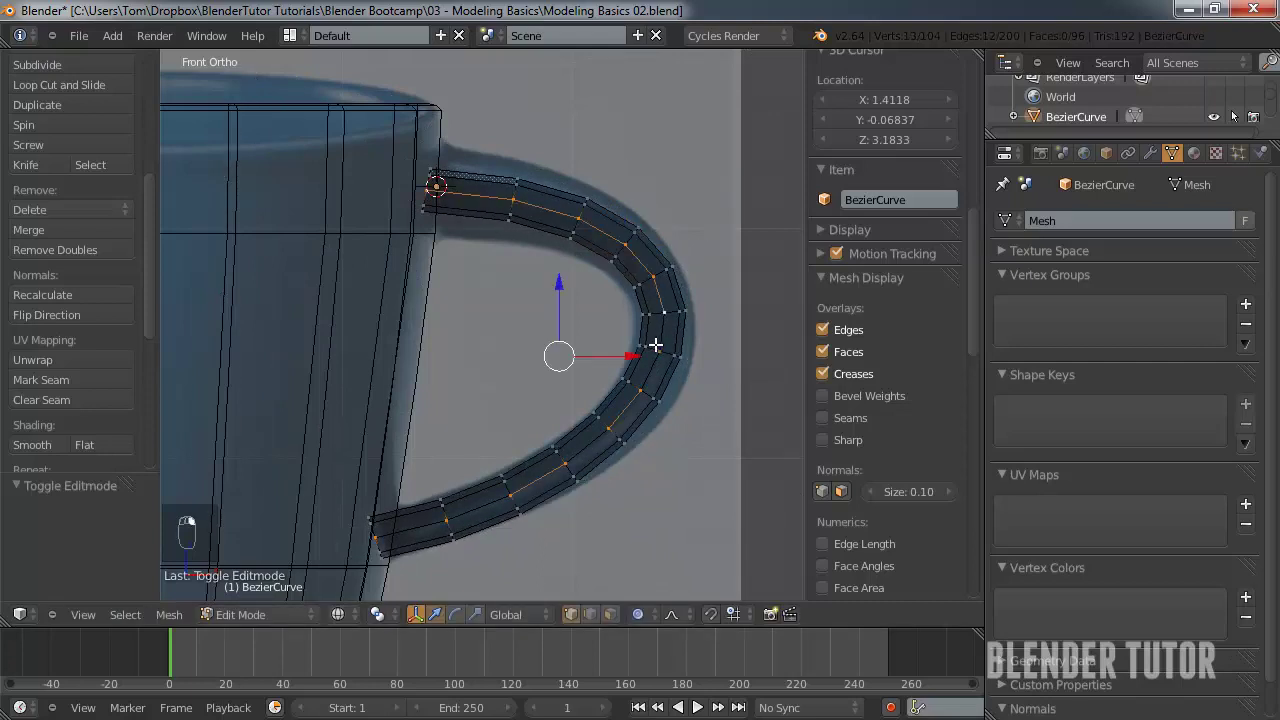
alt+right_click(660, 313)
alt+right_click(652, 349)
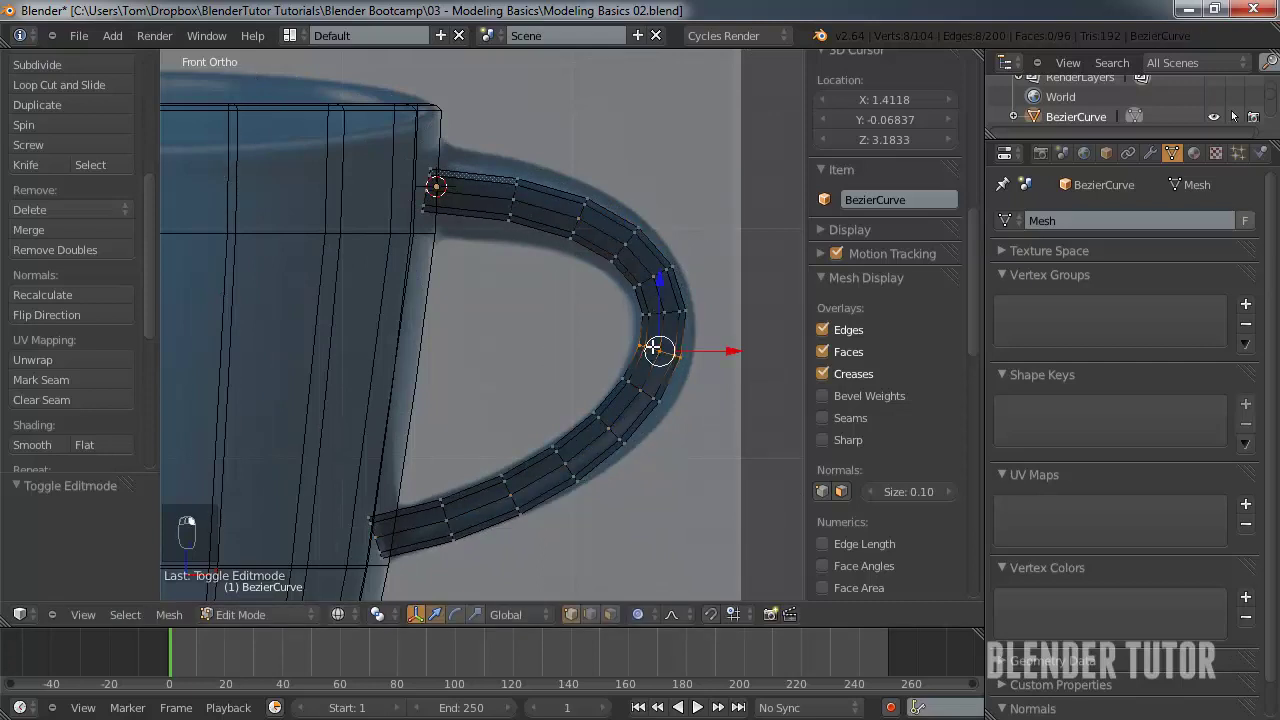
key(s)
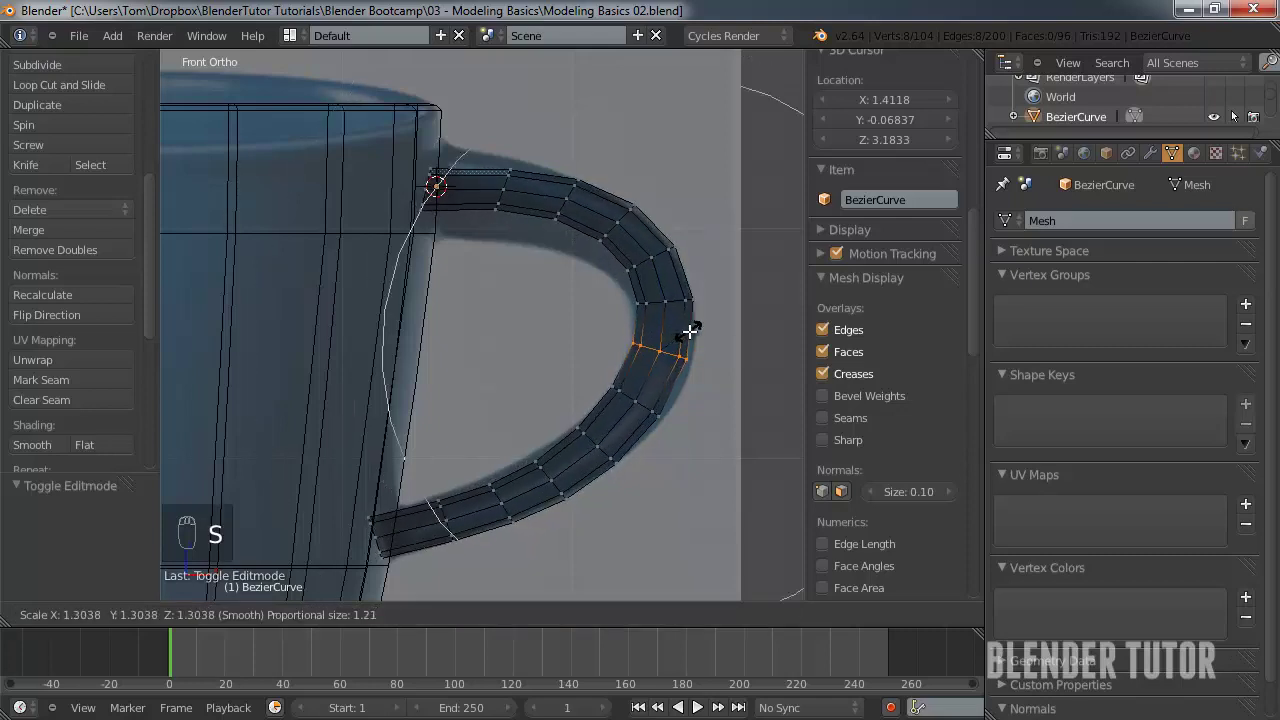
click(647, 300)
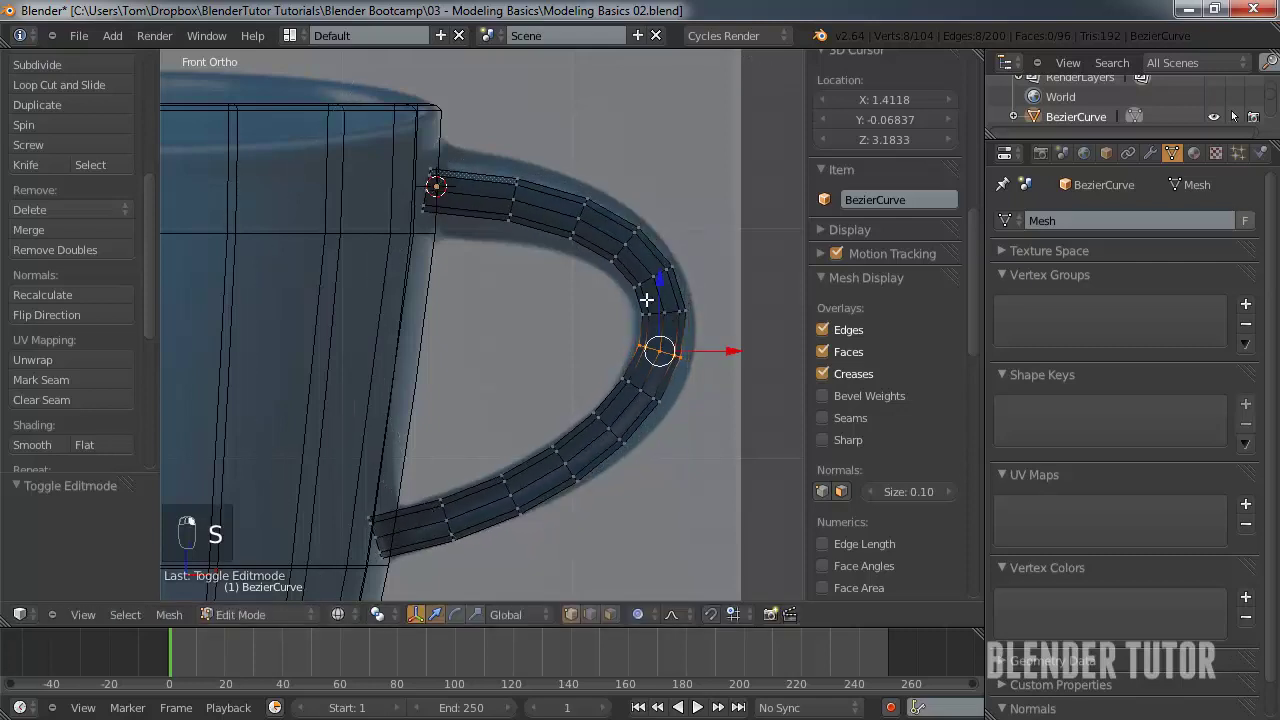
- Select the second ring from the handle's upper end and try scaling it with the proportional influence at 0.83
alt+right_click(513, 198)
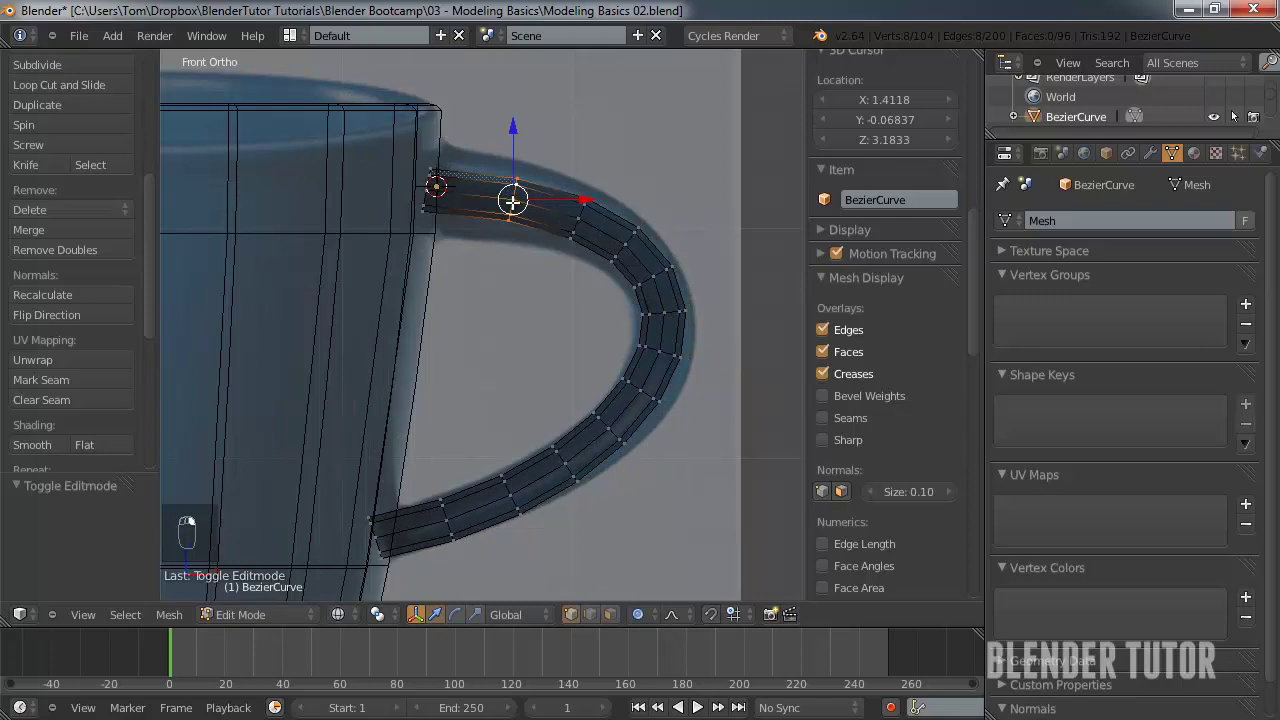
key(s)
scroll(522, 200, up, 2)
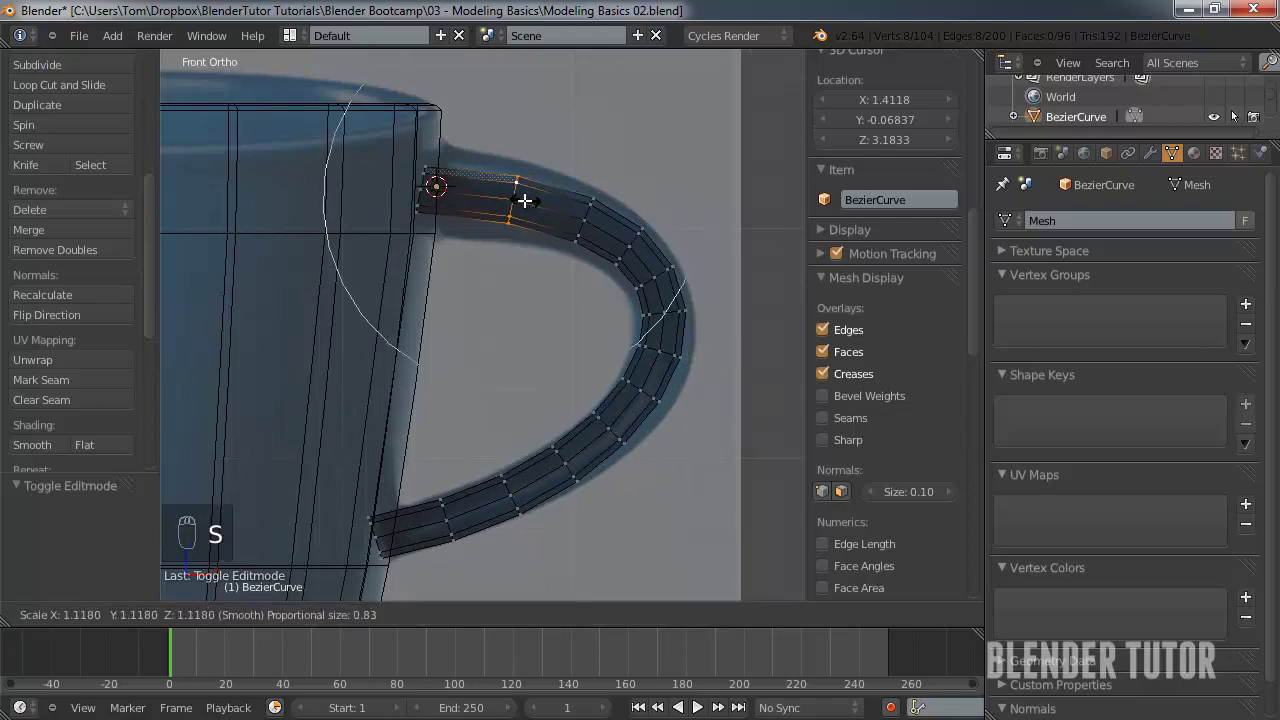
click(517, 197)
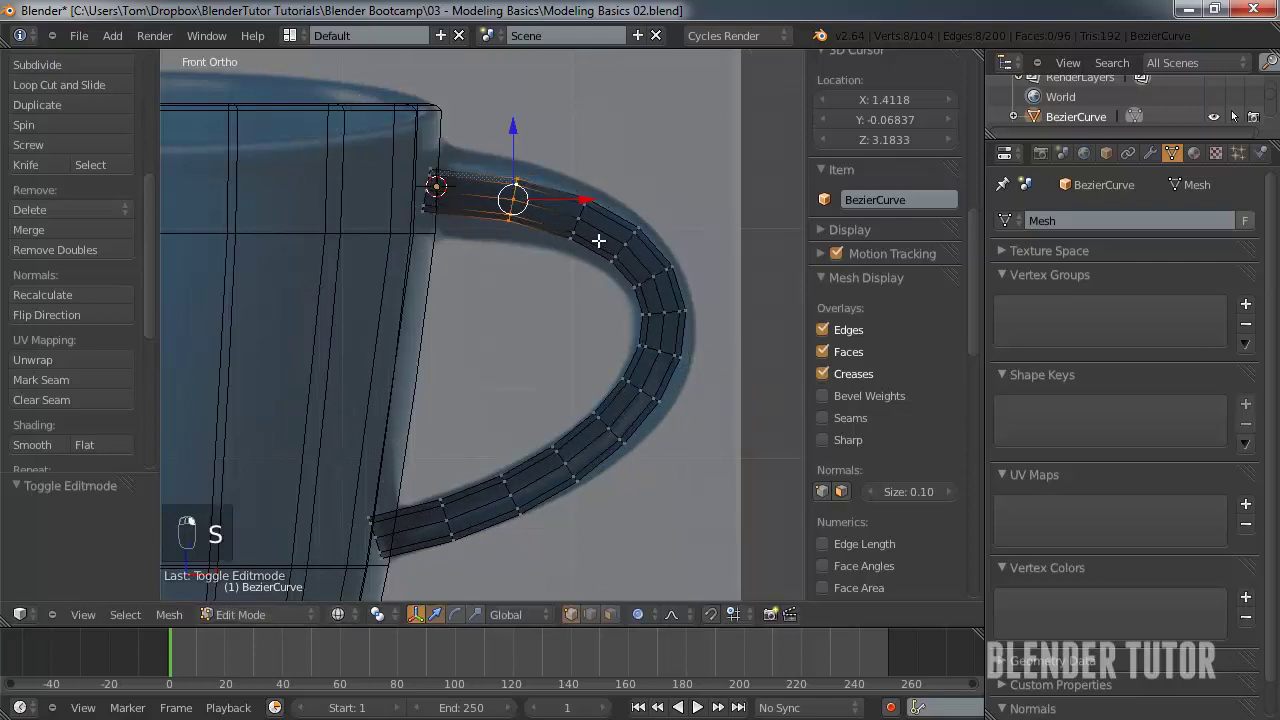
- Scale the ring at the handle's outermost bend by about 1.17 with 0.83 influence and shift it slightly outward and down
alt+right_click(664, 352)
key(s)
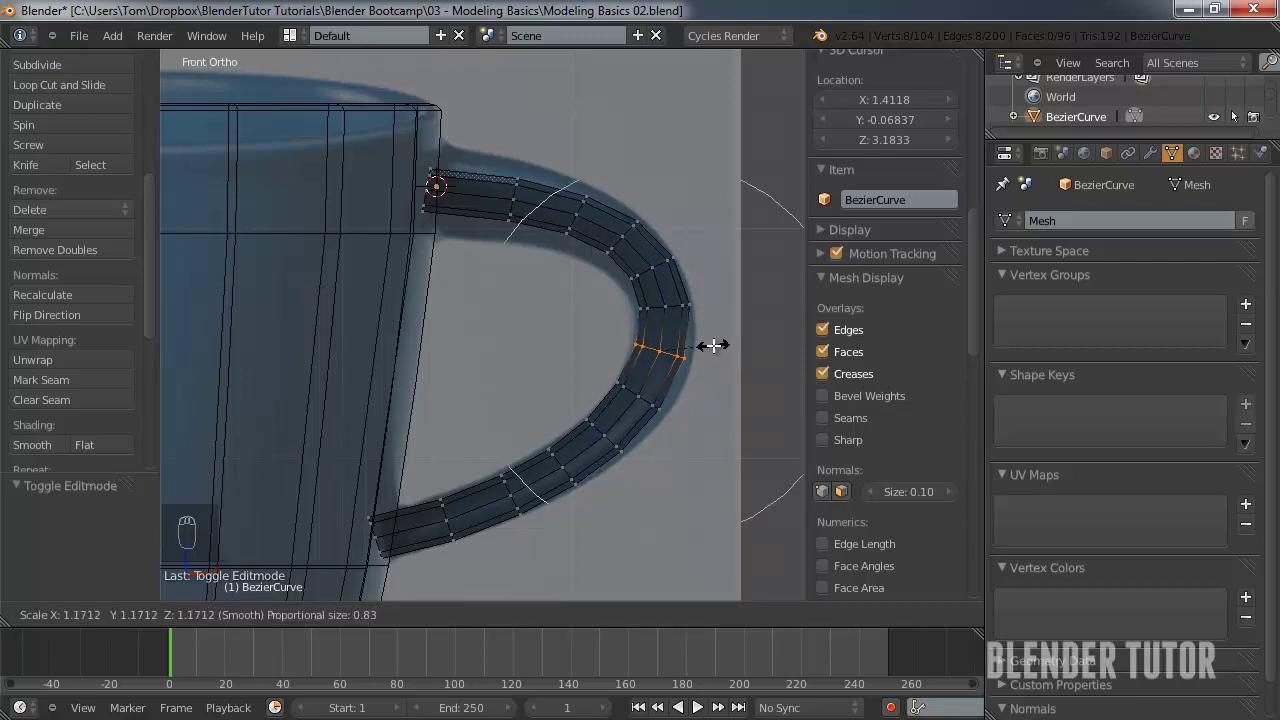
click(712, 345)
key(g)
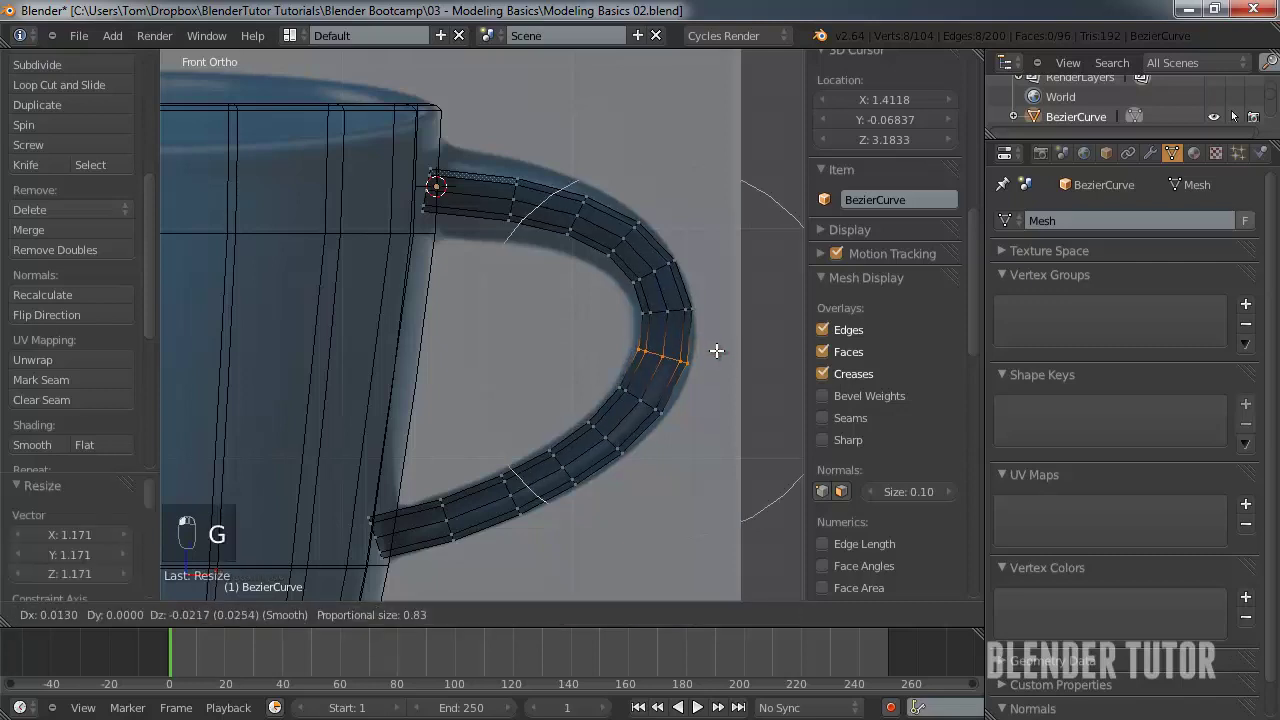
click(716, 350)
- Scale the upper bend's ring by about 1.19 and move it about -0.057 in X and 0.022 in Z to match the reference
alt+right_click(618, 245)
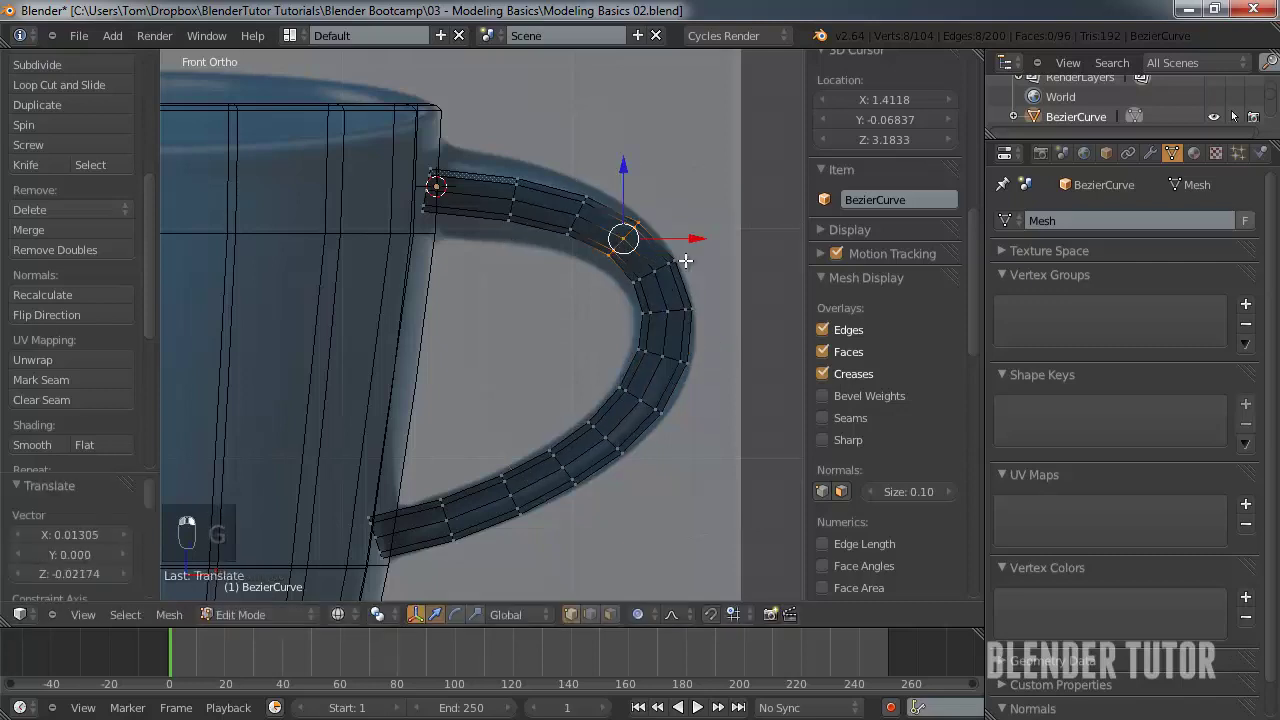
key(s)
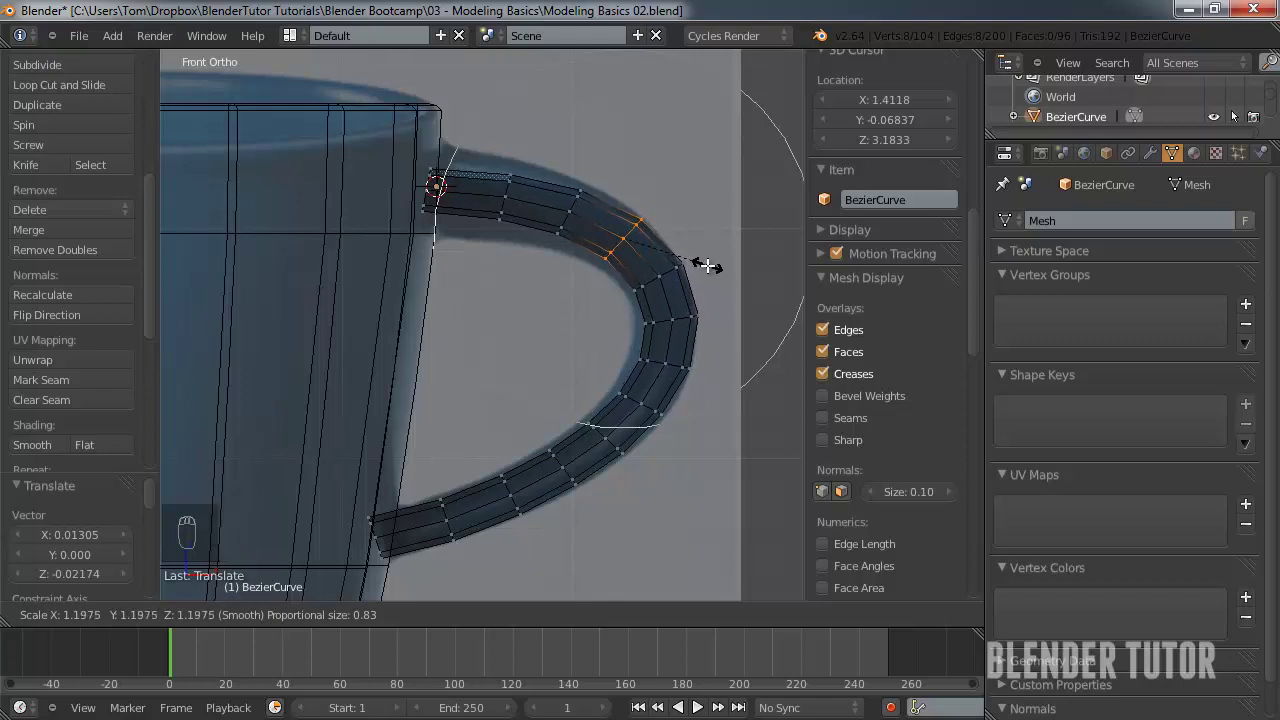
click(706, 264)
key(g)
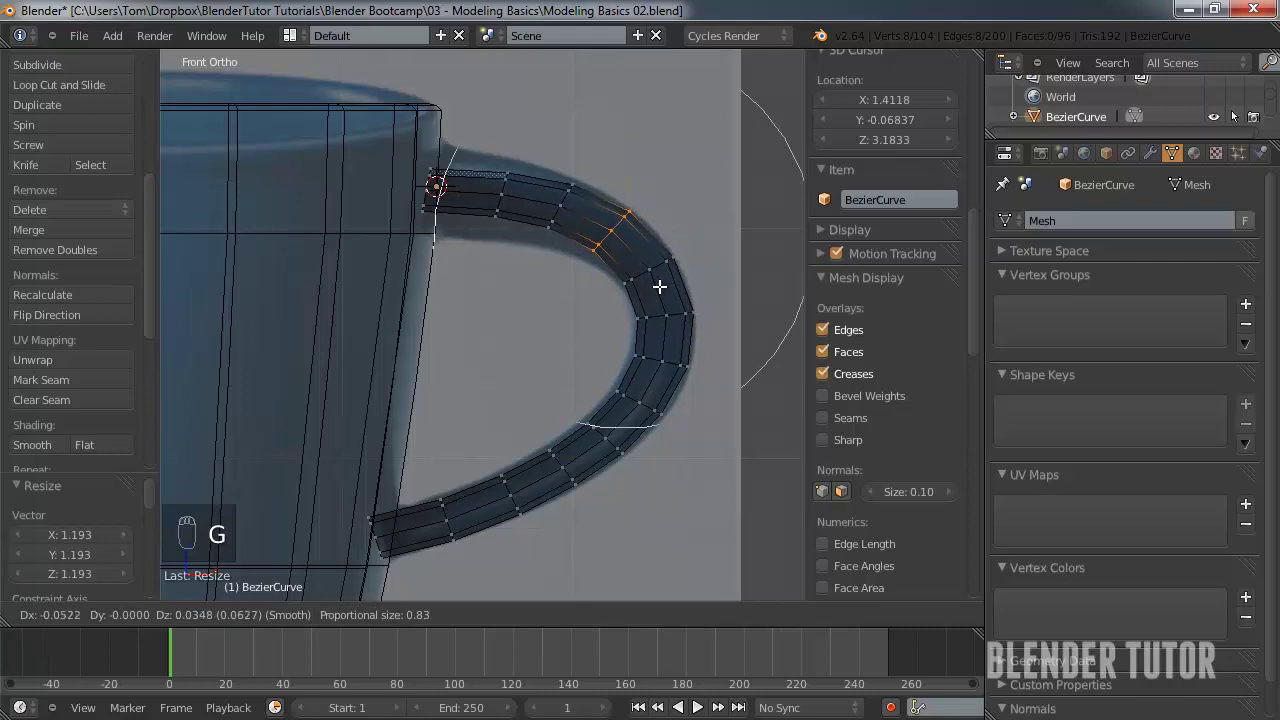
click(625, 268)
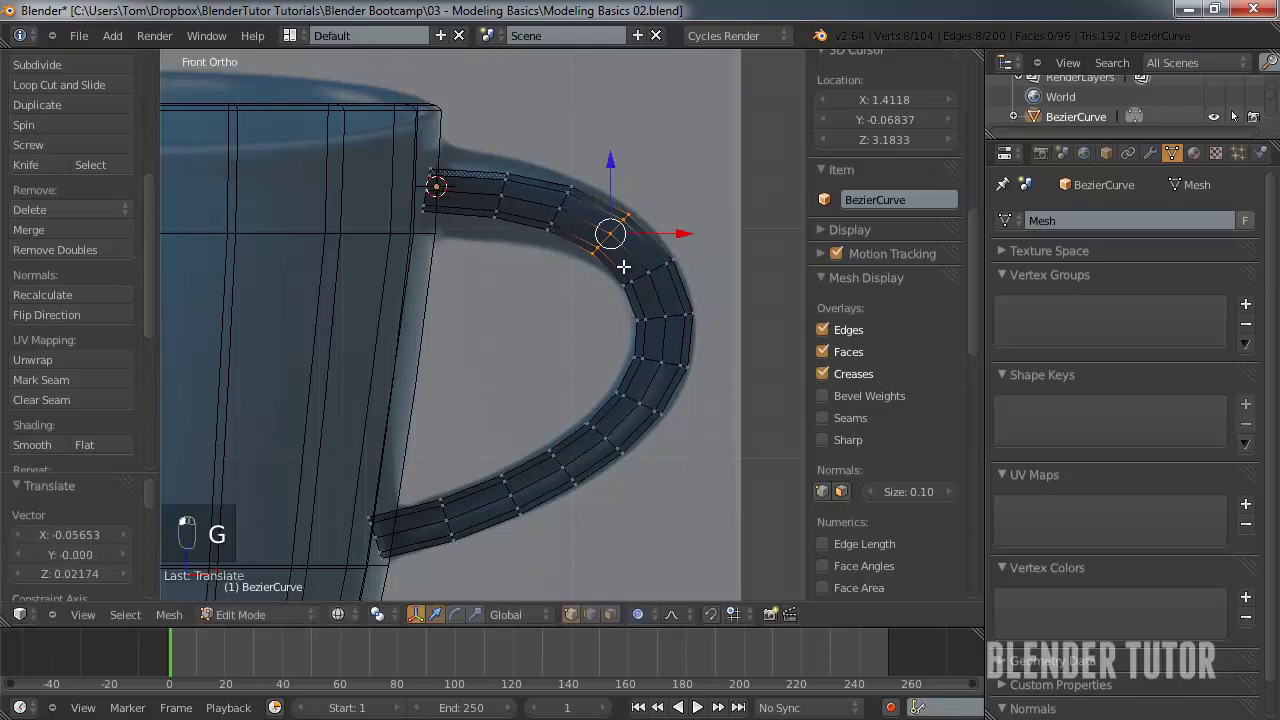
- Scale the second ring from the handle's upper end by about 1.27 with a proportional influence of 0.75
alt+right_click(505, 196)
key(s)
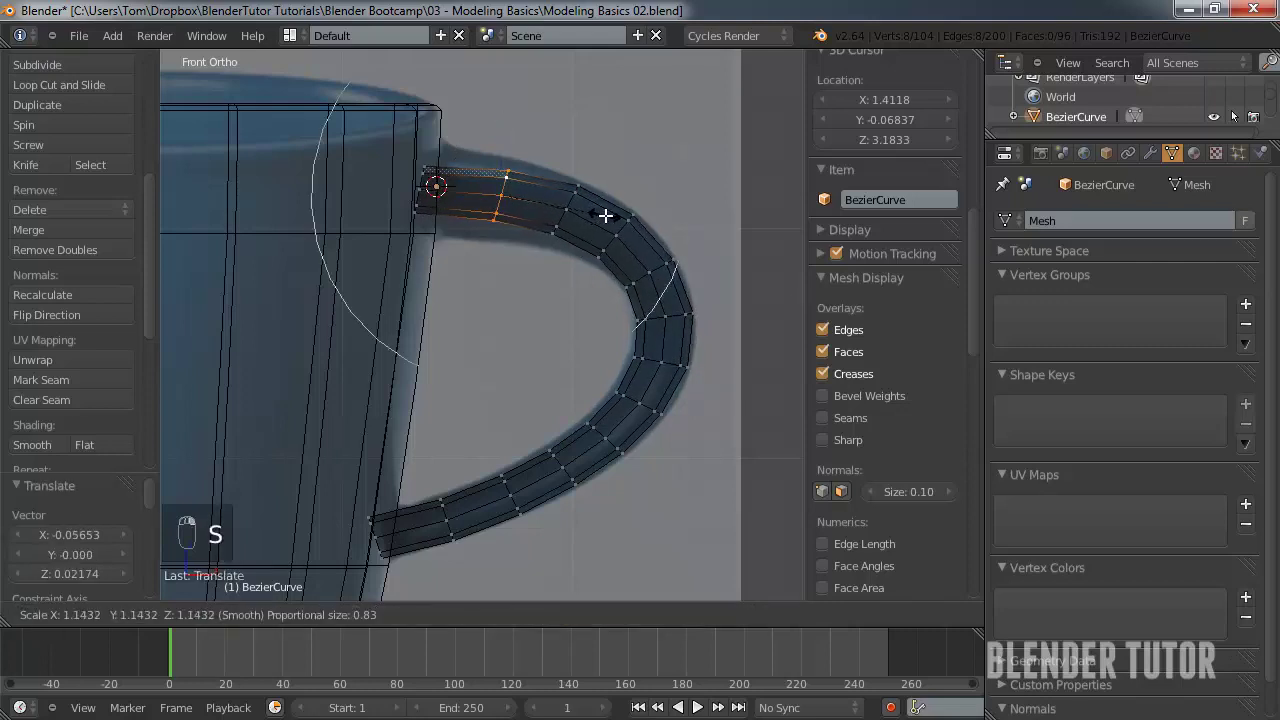
scroll(620, 217, down, 2)
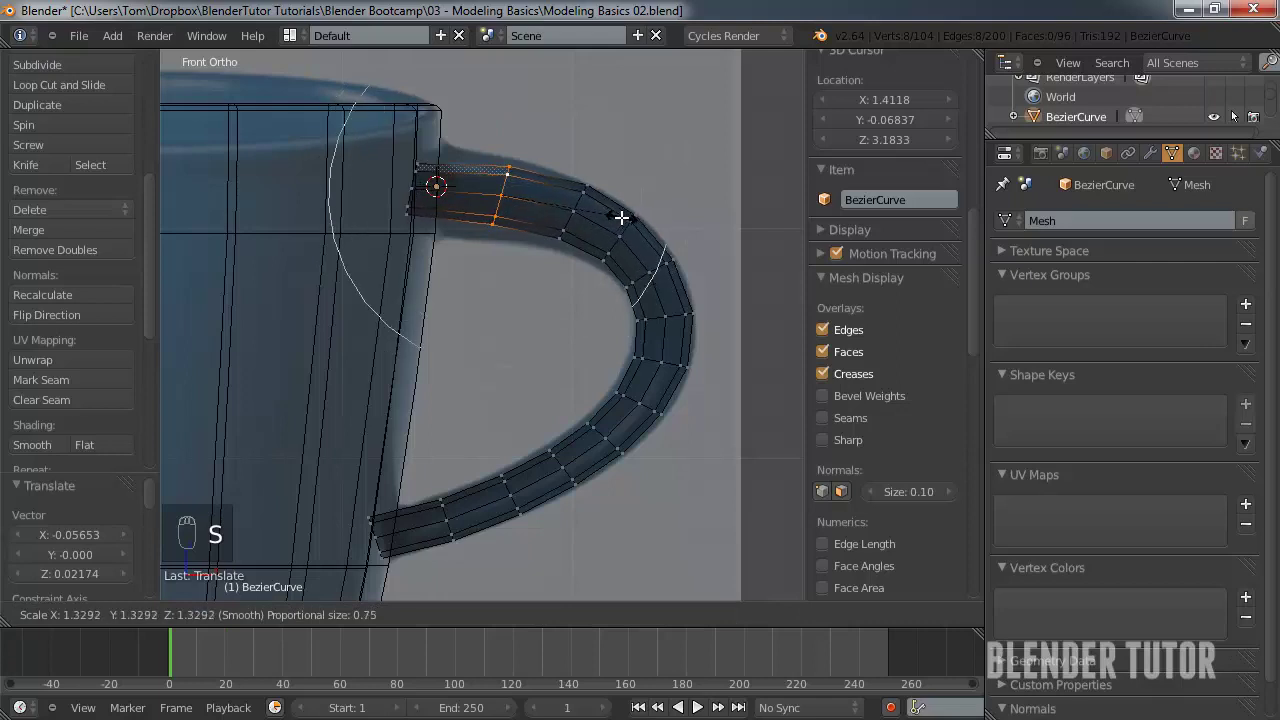
click(590, 211)
- Scale the ring at the handle's upper end by about 1.64 with a proportional influence of 0.62
alt+right_click(417, 198)
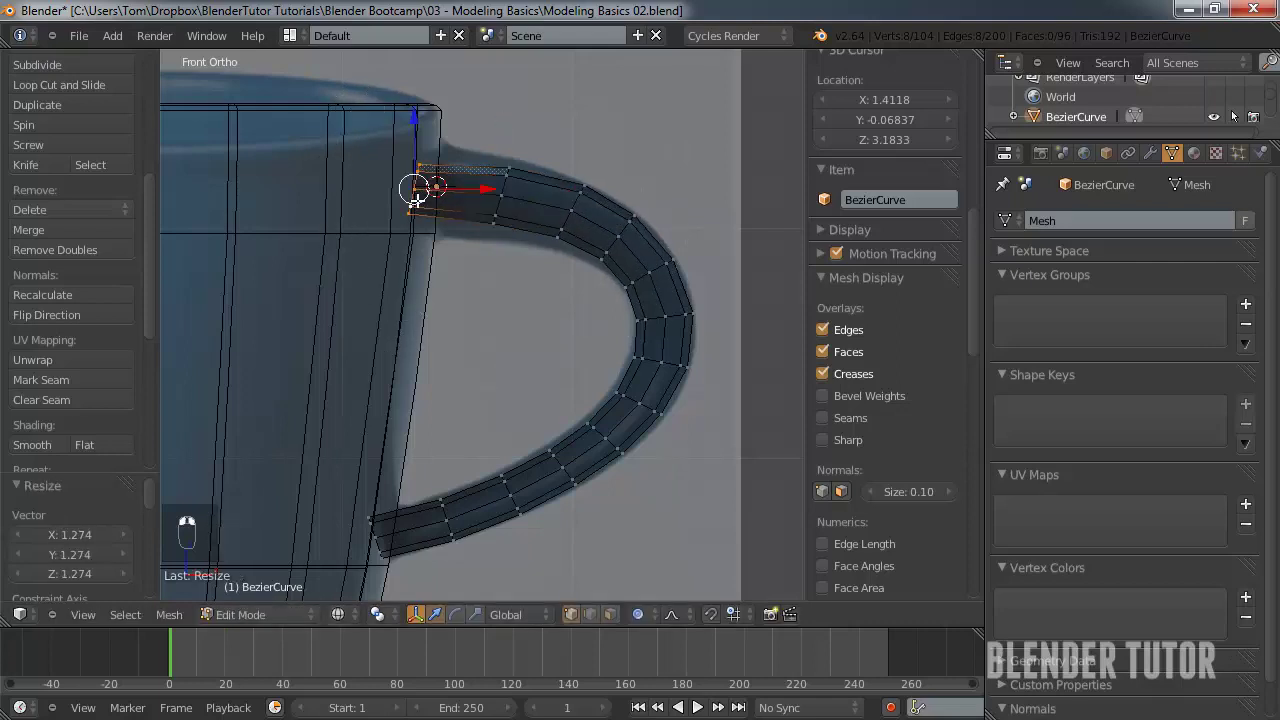
key(s)
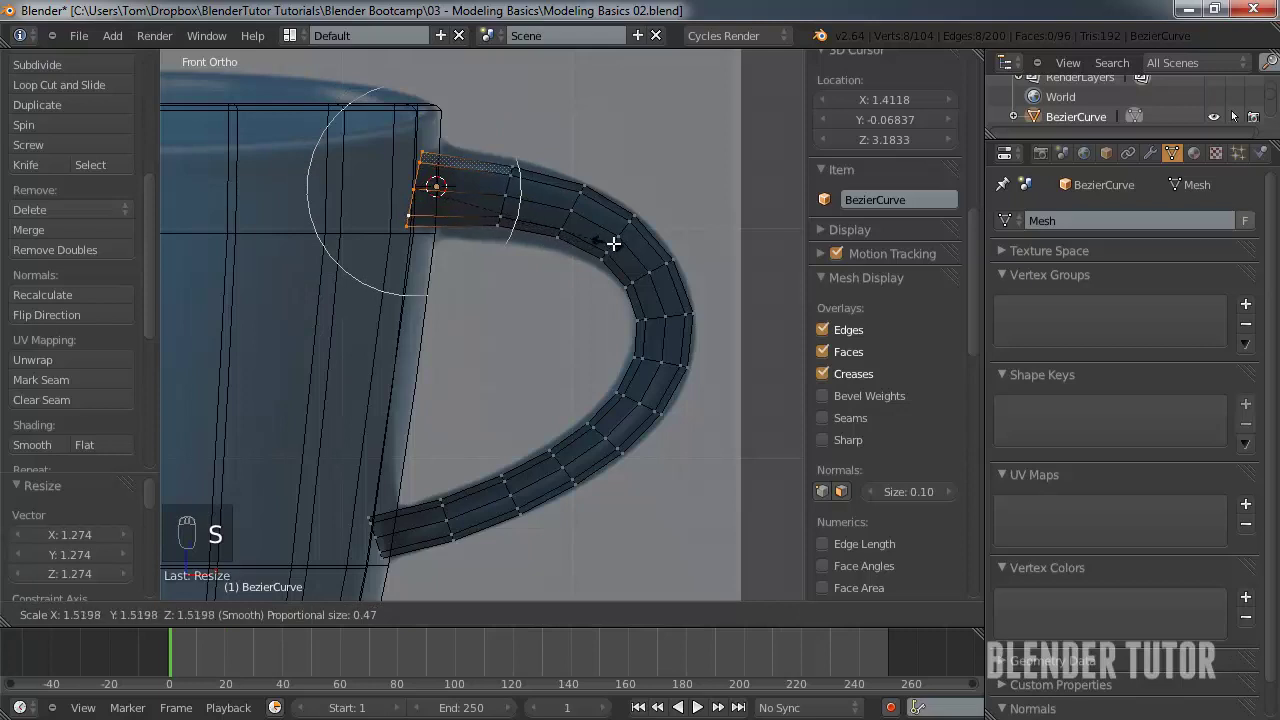
scroll(641, 247, down, 1)
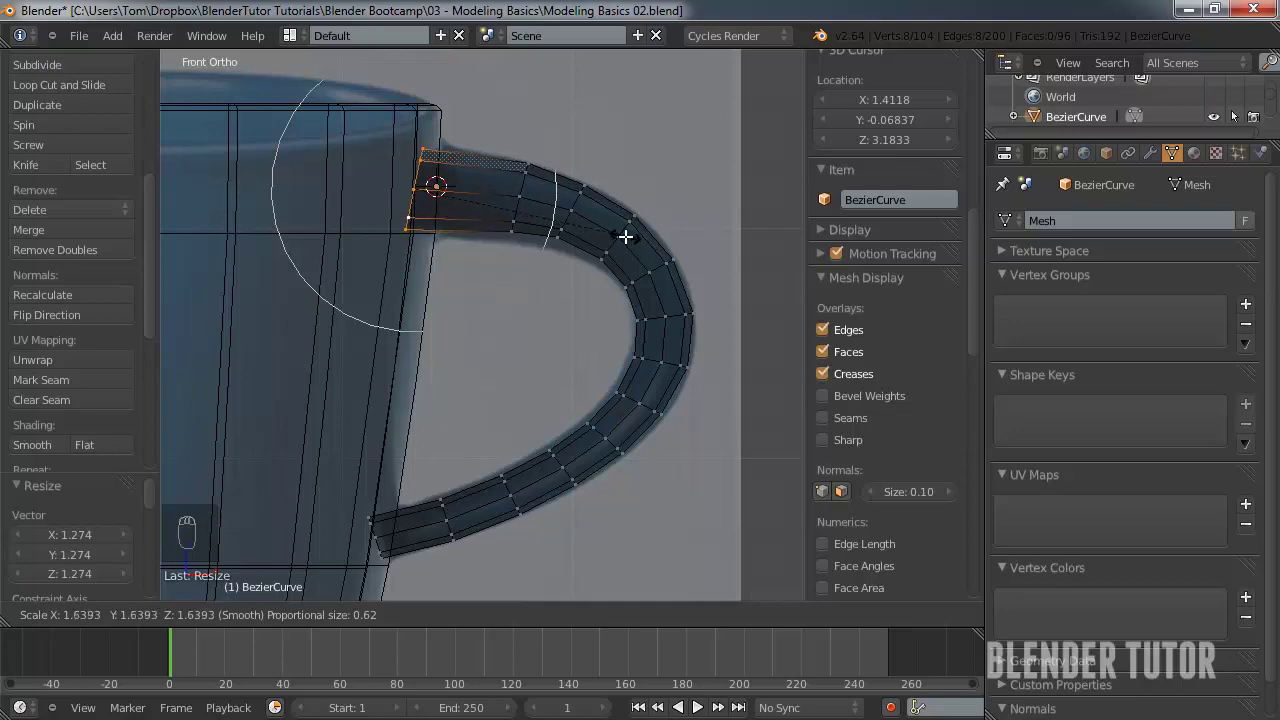
click(626, 238)
- Turn off proportional editing and scale only the upper end ring by about 1.135
scroll(626, 241, down, 1)
scroll(480, 225, up, 4)
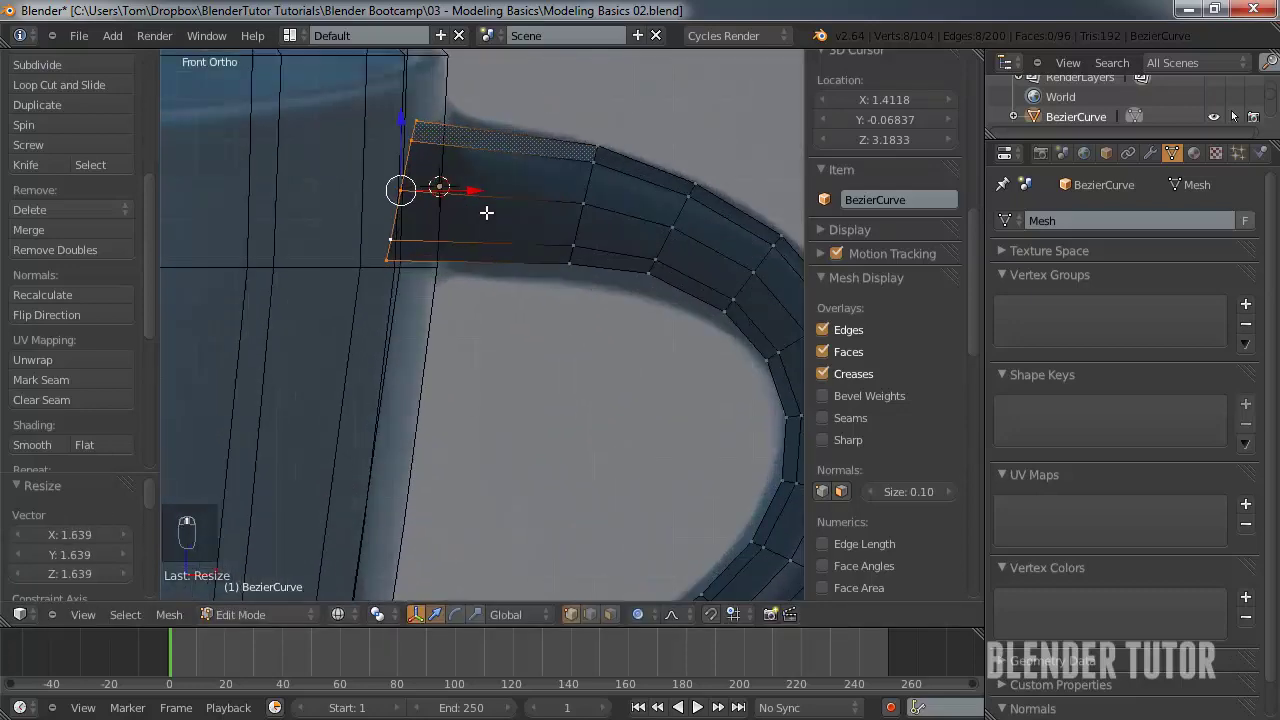
key(o)
key(s)
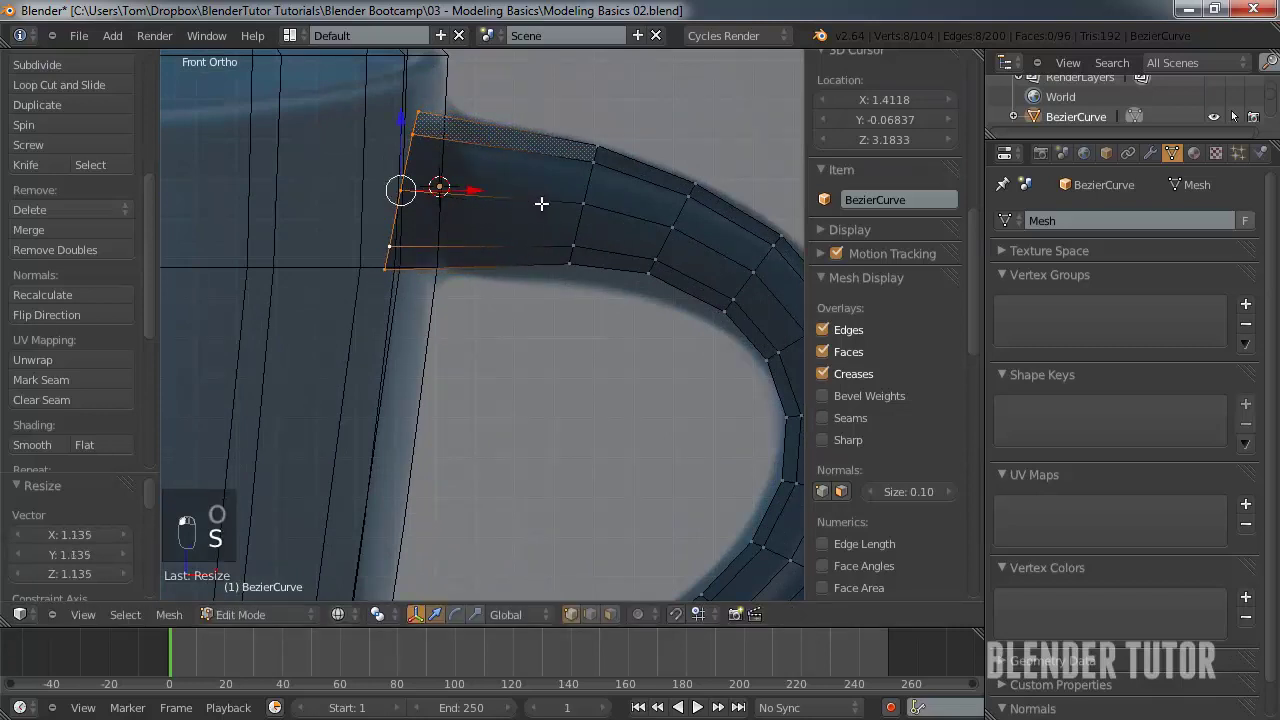
- Rotate the handle's upper end ring by about -9.03° and move it about 0.020 in X and 0.015 in Z
click(555, 199)
key(r)
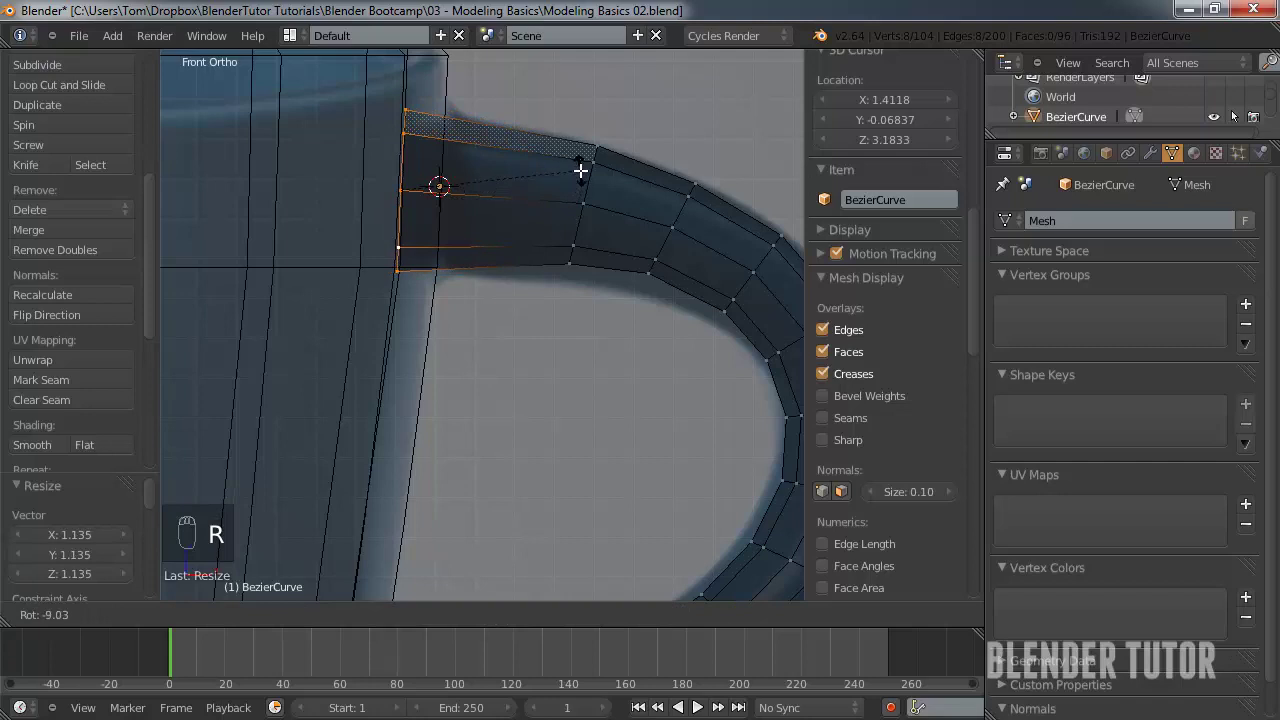
click(584, 170)
key(g)
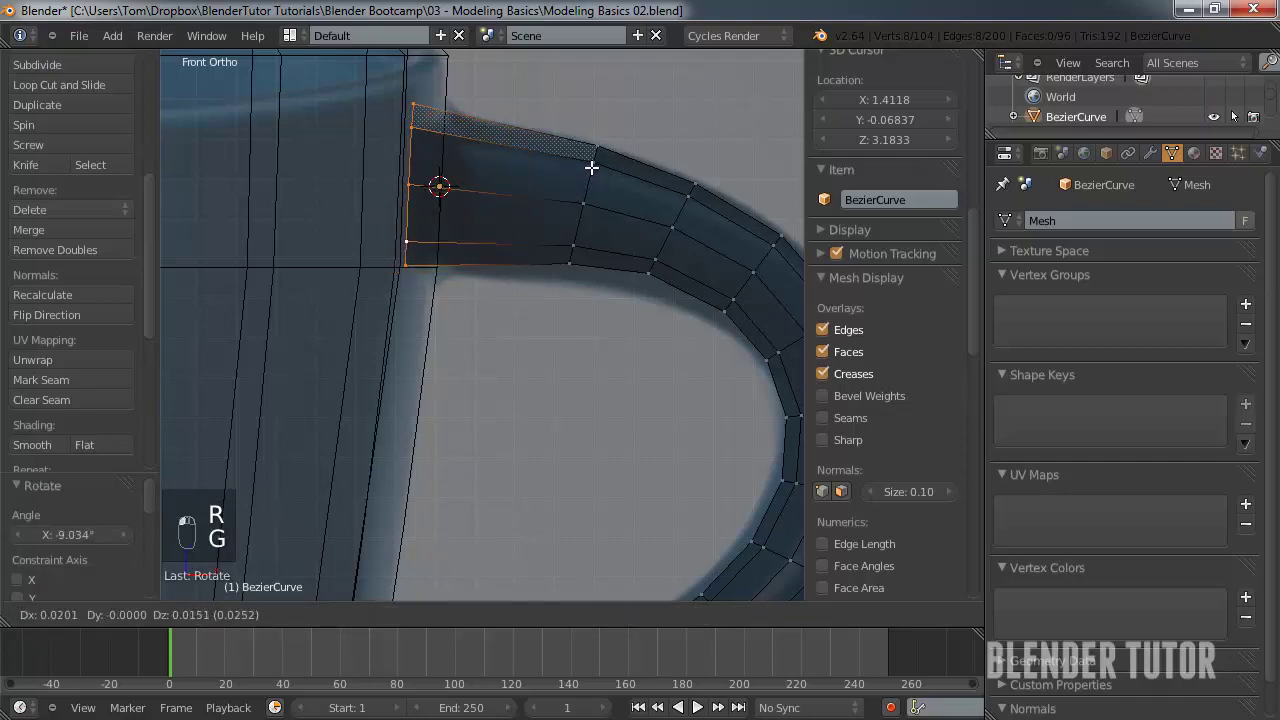
click(591, 168)
- Turn on proportional editing and move the second ring from the upper end about -0.0025 in X and -0.0076 in Z with influence 0.68
alt+right_click(580, 234)
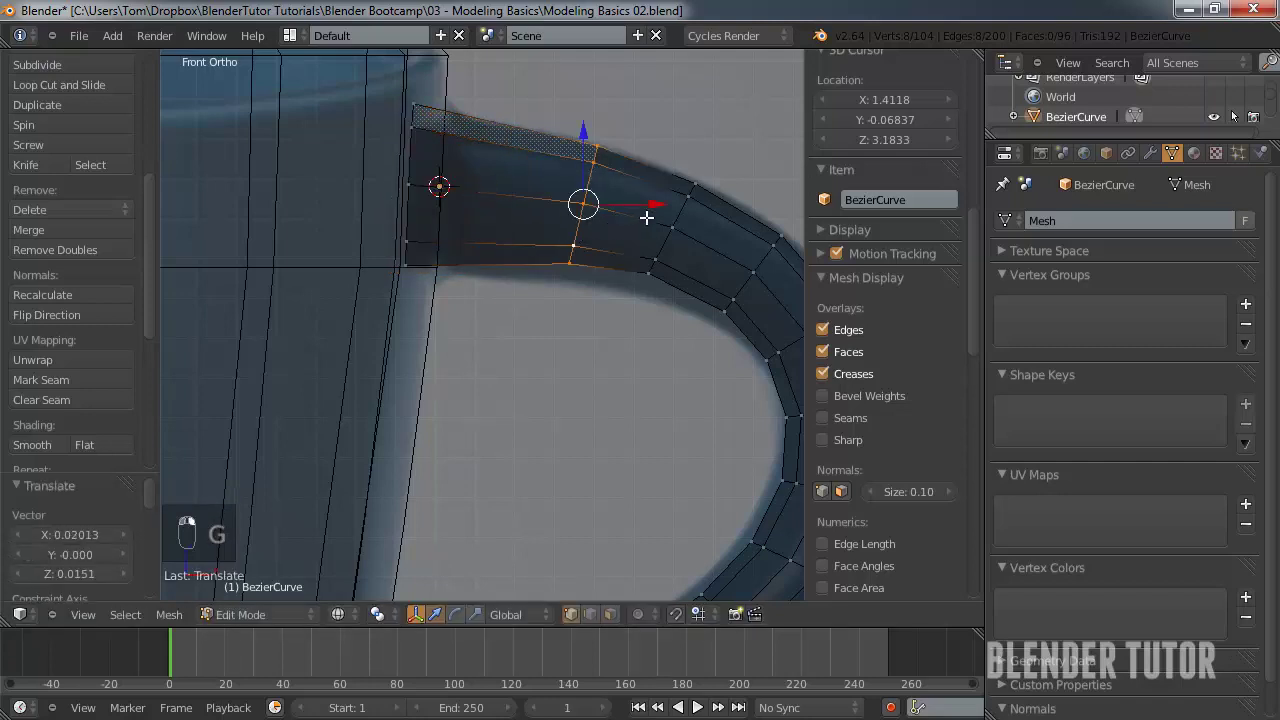
key(g)
right_click(646, 216)
key(o)
key(g)
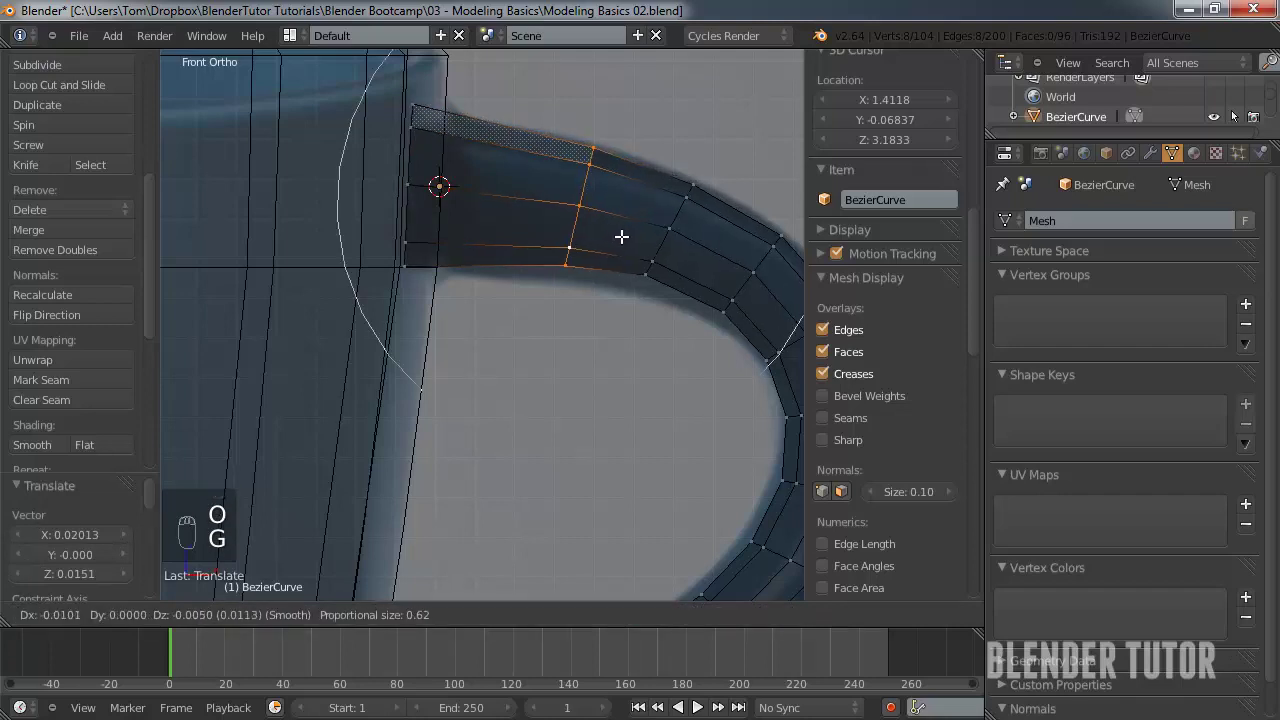
scroll(620, 240, down, 1)
scroll(622, 240, up, 2)
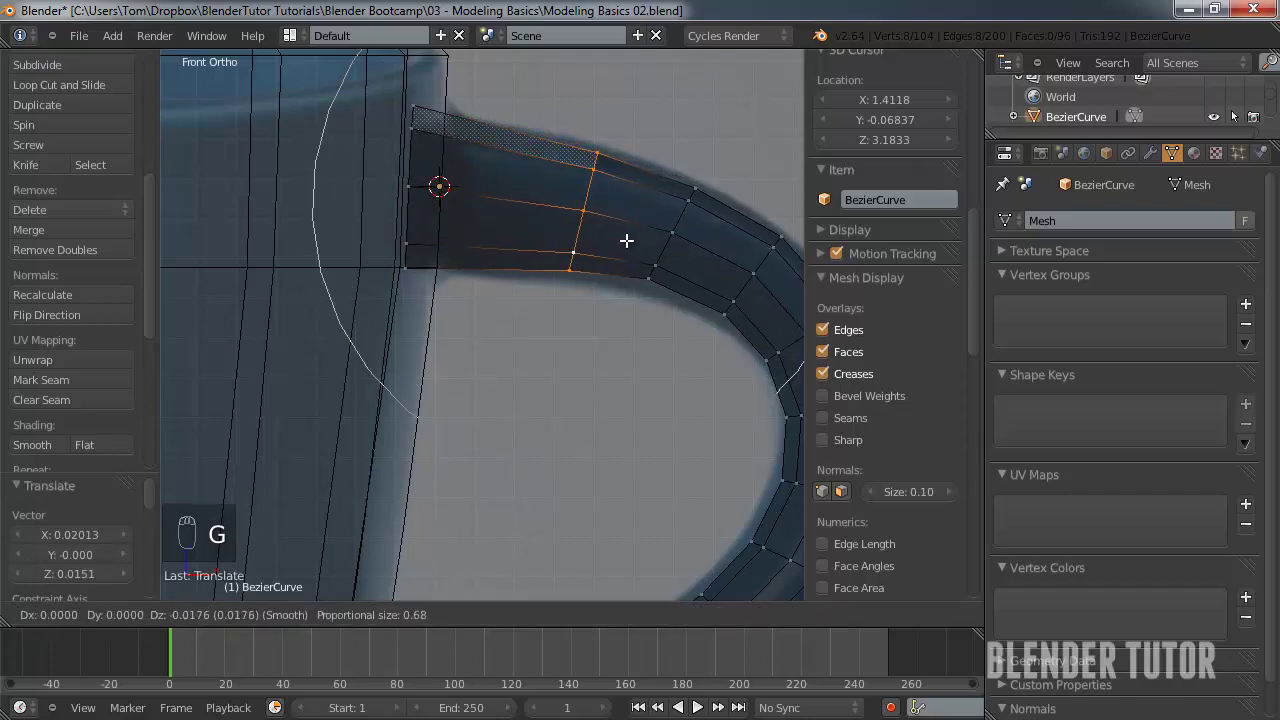
click(623, 235)
- Scale the third ring from the handle's upper end by about 1.152 with a proportional influence of 0.39 and rotate it to match the reference
scroll(632, 258, down, 1)
shift+middle_drag(632, 258, 516, 241)
alt+right_click(529, 232)
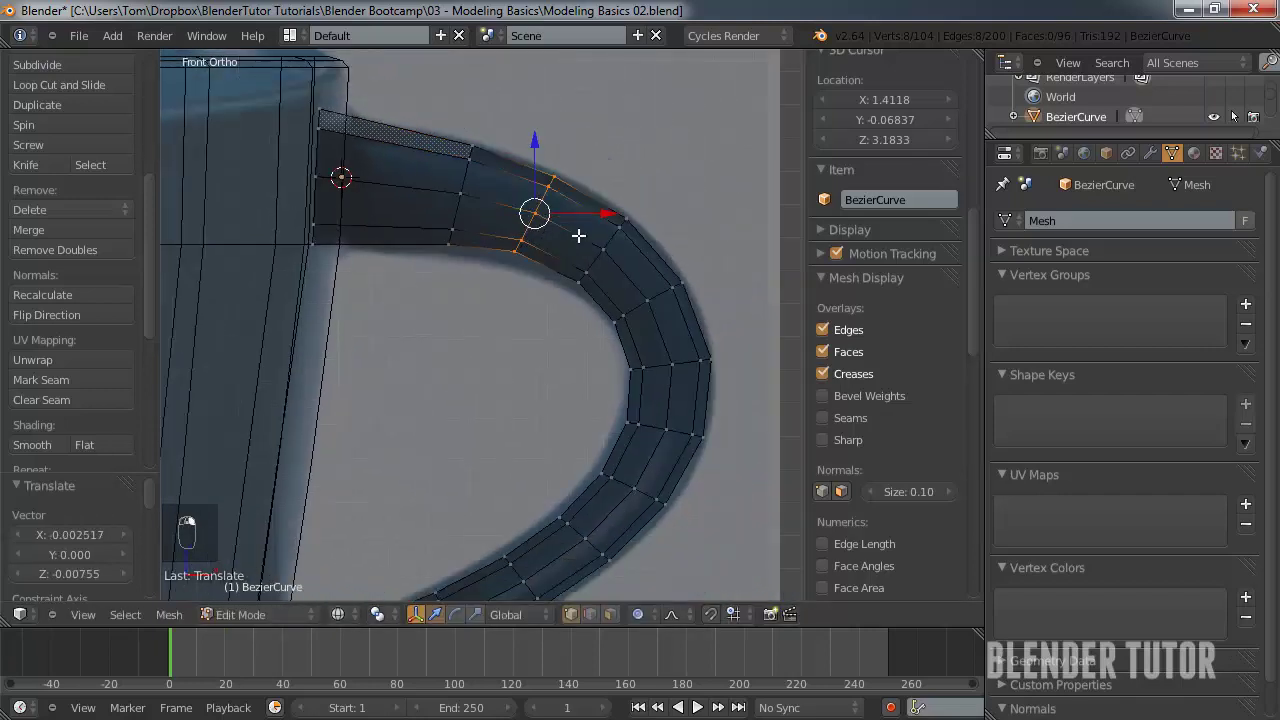
key(s)
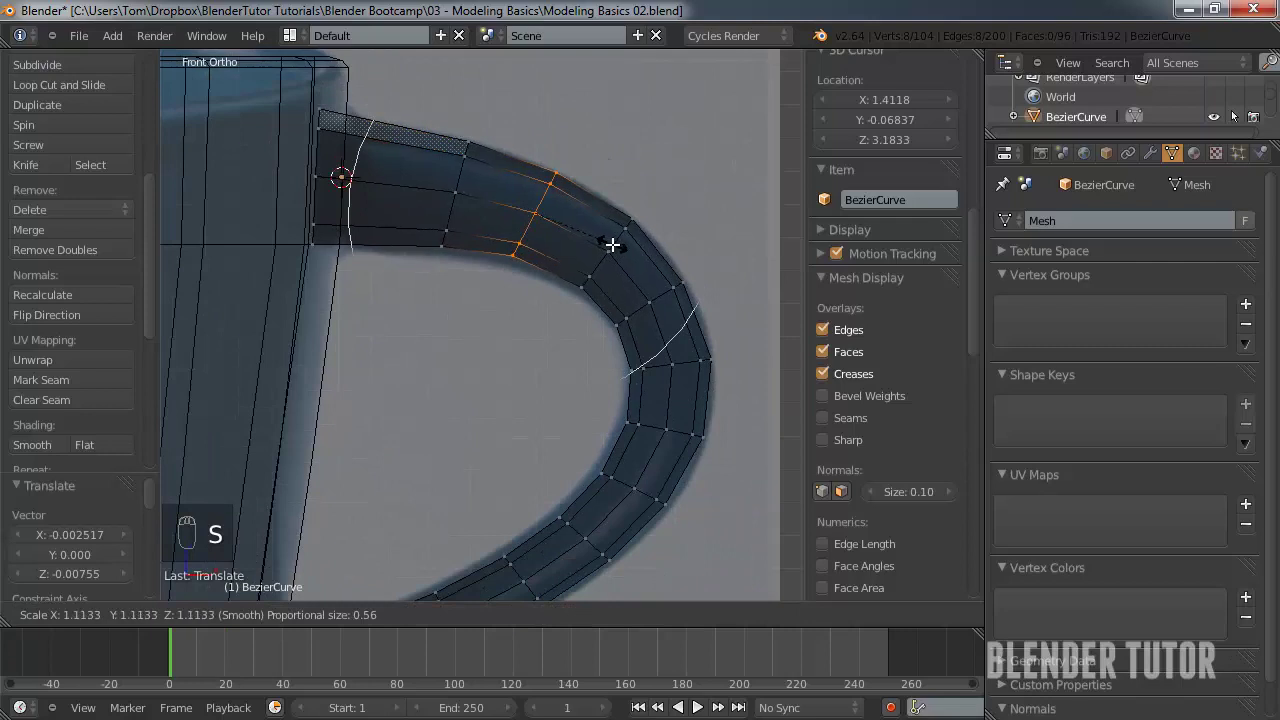
scroll(613, 246, up, 4)
click(617, 250)
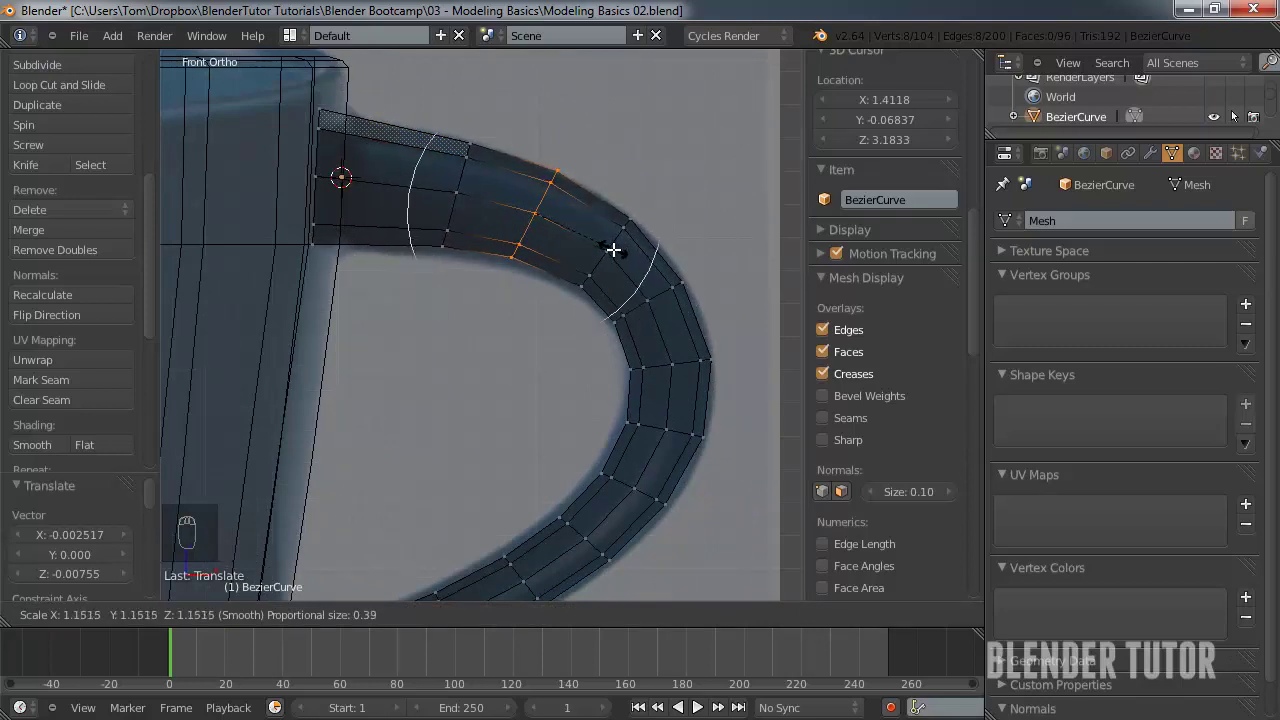
key(r)
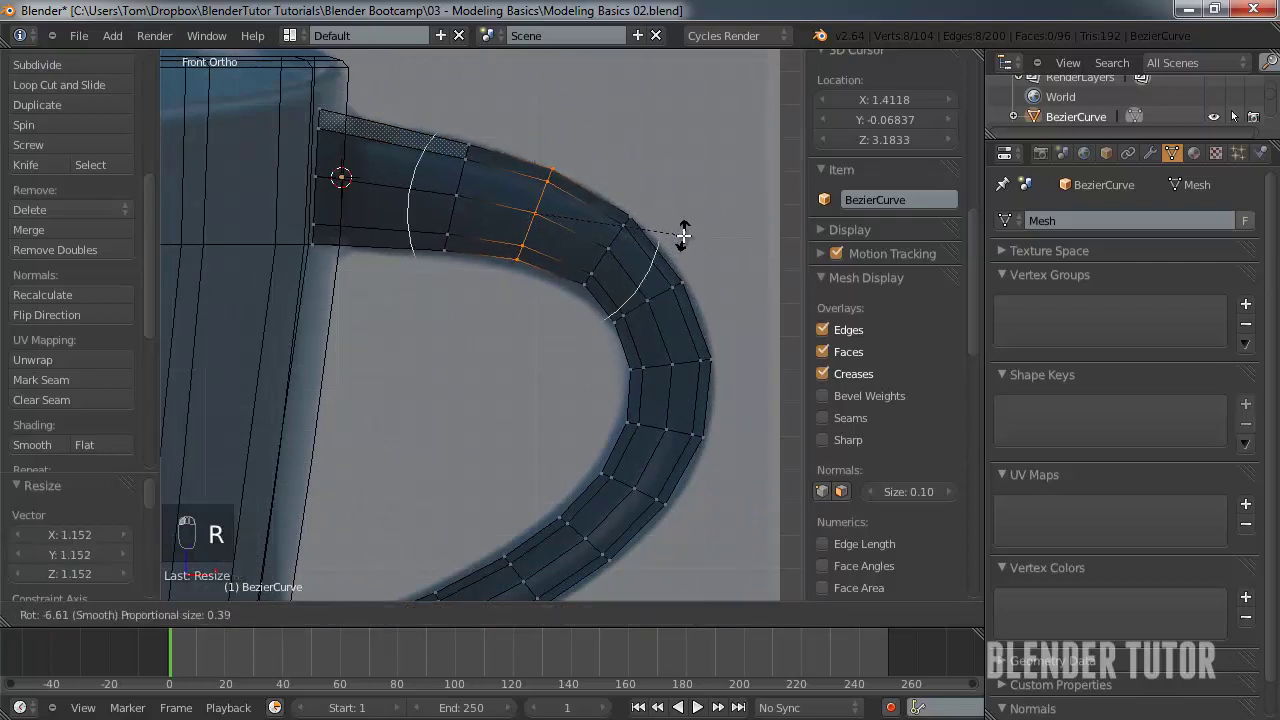
- Rotate the selected handle edge loop by about -6.6° and nudge it slightly down to follow the reference handle, using smooth proportional editing
click(683, 237)
key(g)
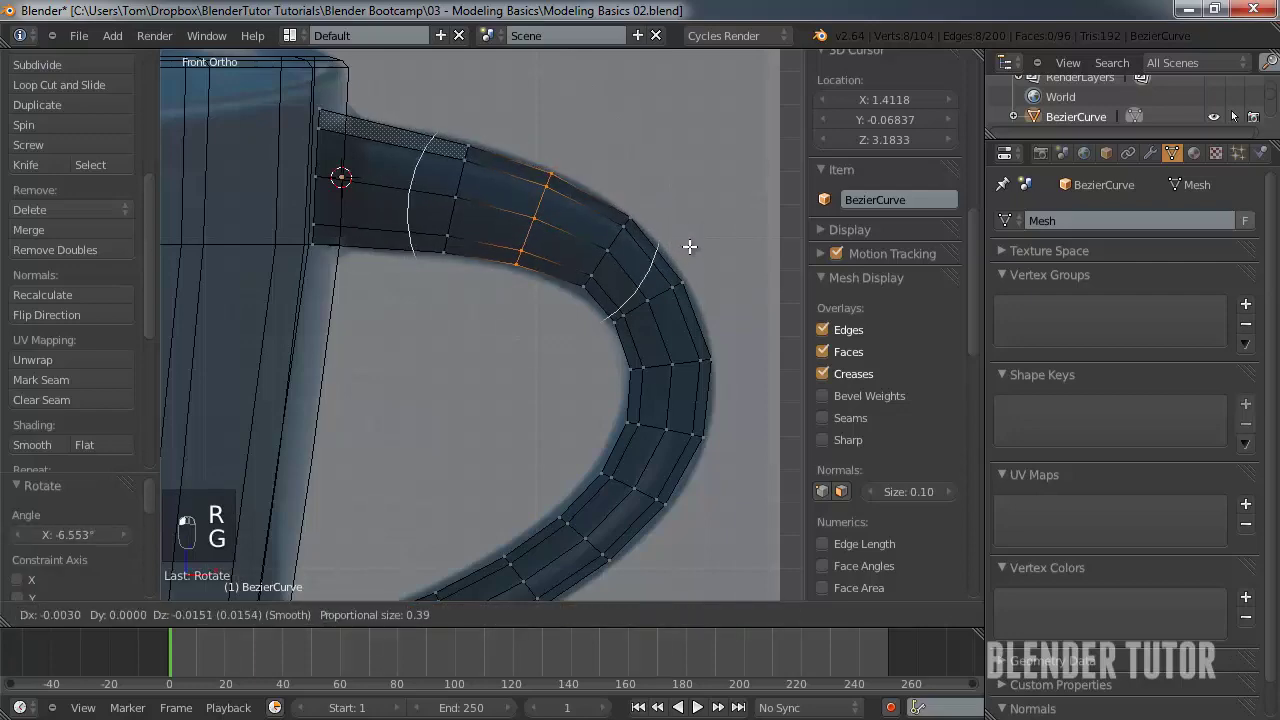
click(689, 246)
scroll(653, 269, down, 2)
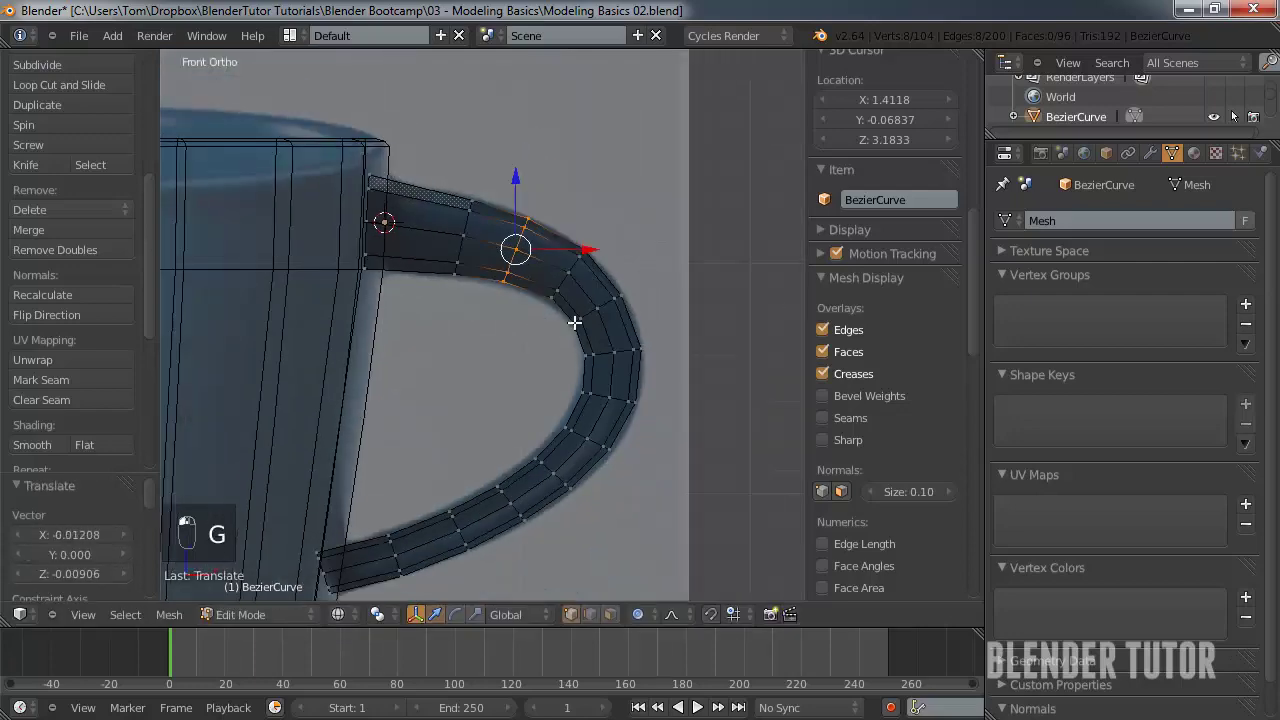
- Return to Object Mode with solid shading and inspect the handle's shape against the mug
key(Tab)
key(z)
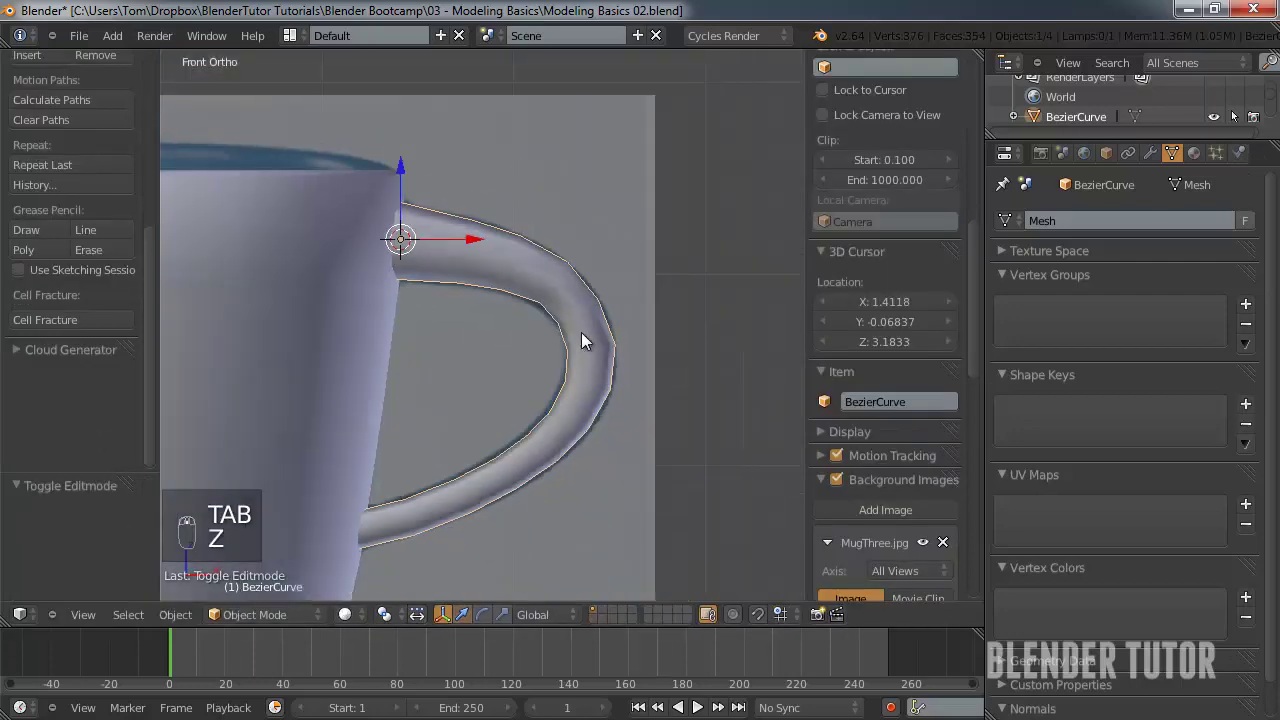
mouse_move(581, 332)
middle_down()
mouse_move(311, 323)
mouse_move(241, 345)
mouse_move(309, 396)
mouse_move(521, 372)
mouse_move(456, 350)
mouse_move(600, 308)
middle_up()
key(KP_1)
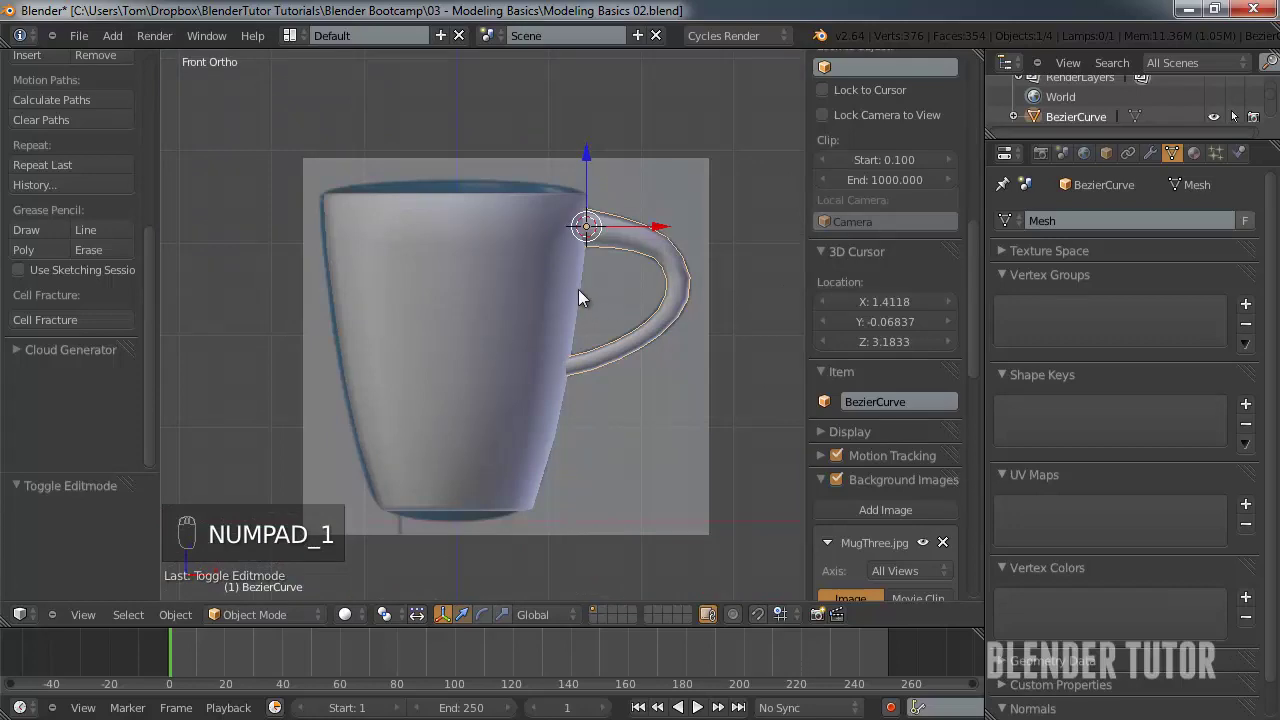
scroll(540, 293, up, 5)
middle_drag(514, 309, 429, 343)
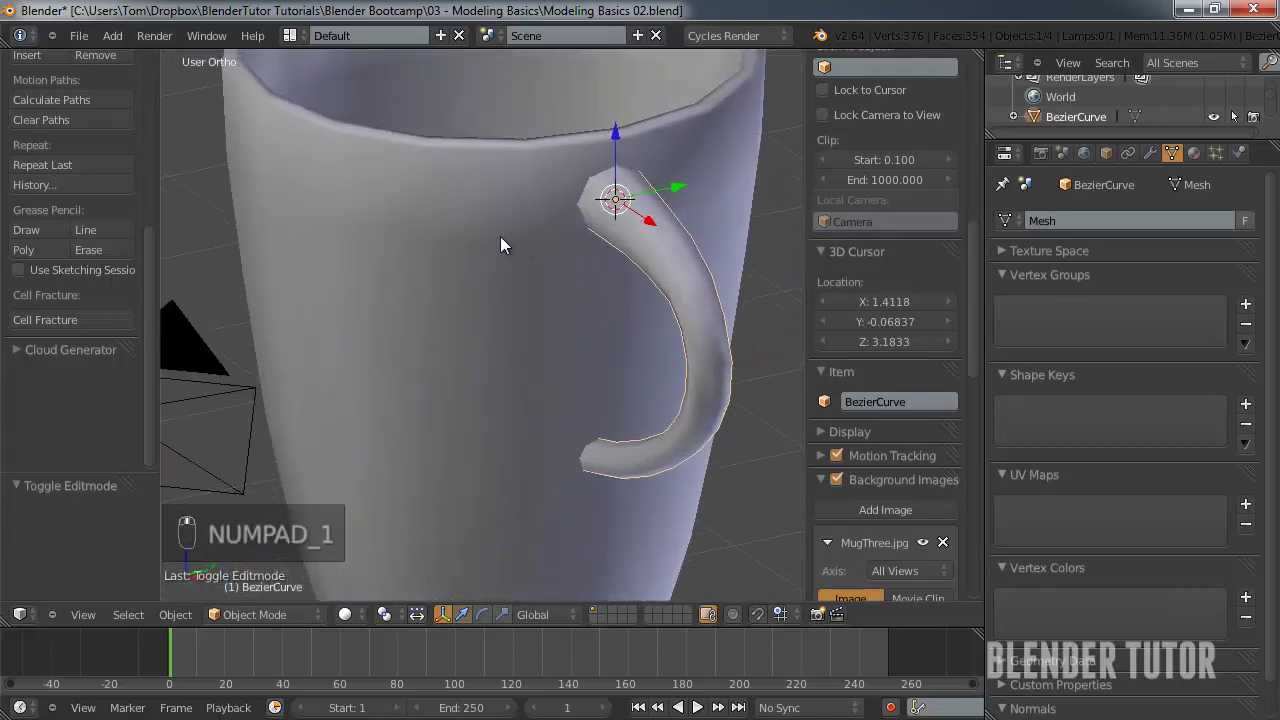
scroll(485, 242, down, 5)
- Join the handle into the mug body as one object, with the mug body as the active object
right_click(611, 287)
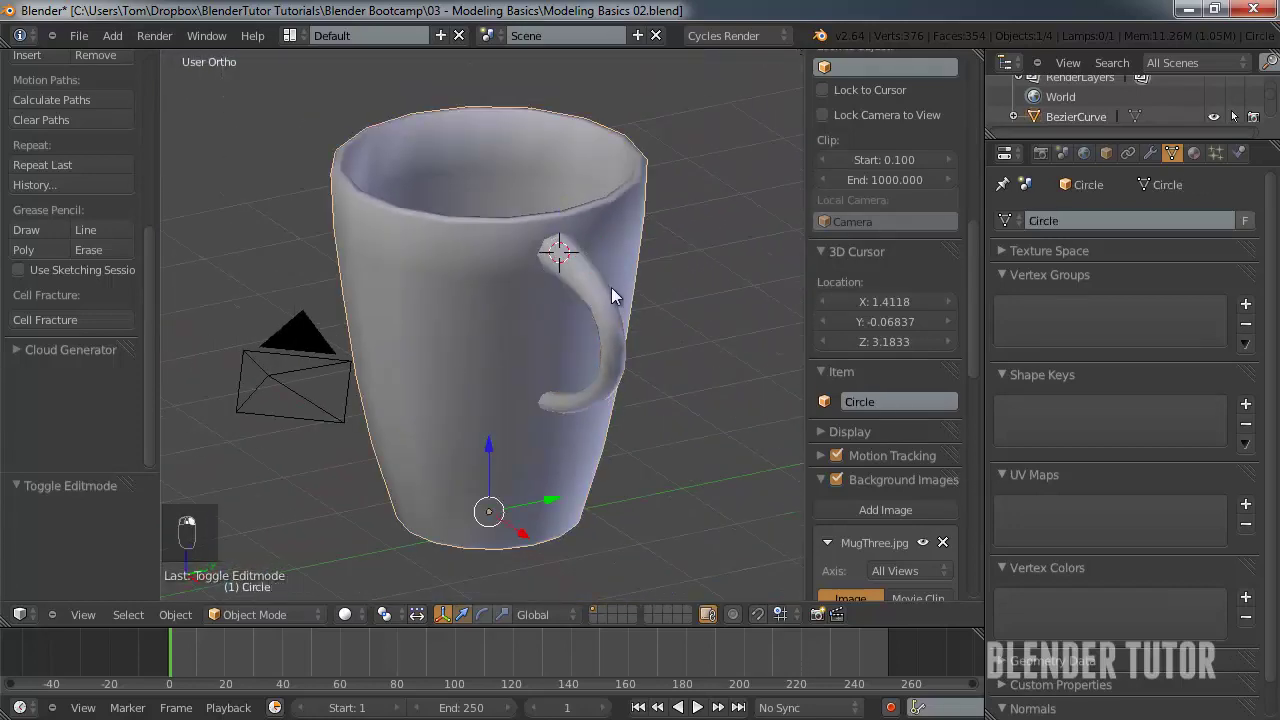
right_click(590, 286)
right_click(507, 279)
middle_drag(492, 267, 681, 251)
right_click(682, 250)
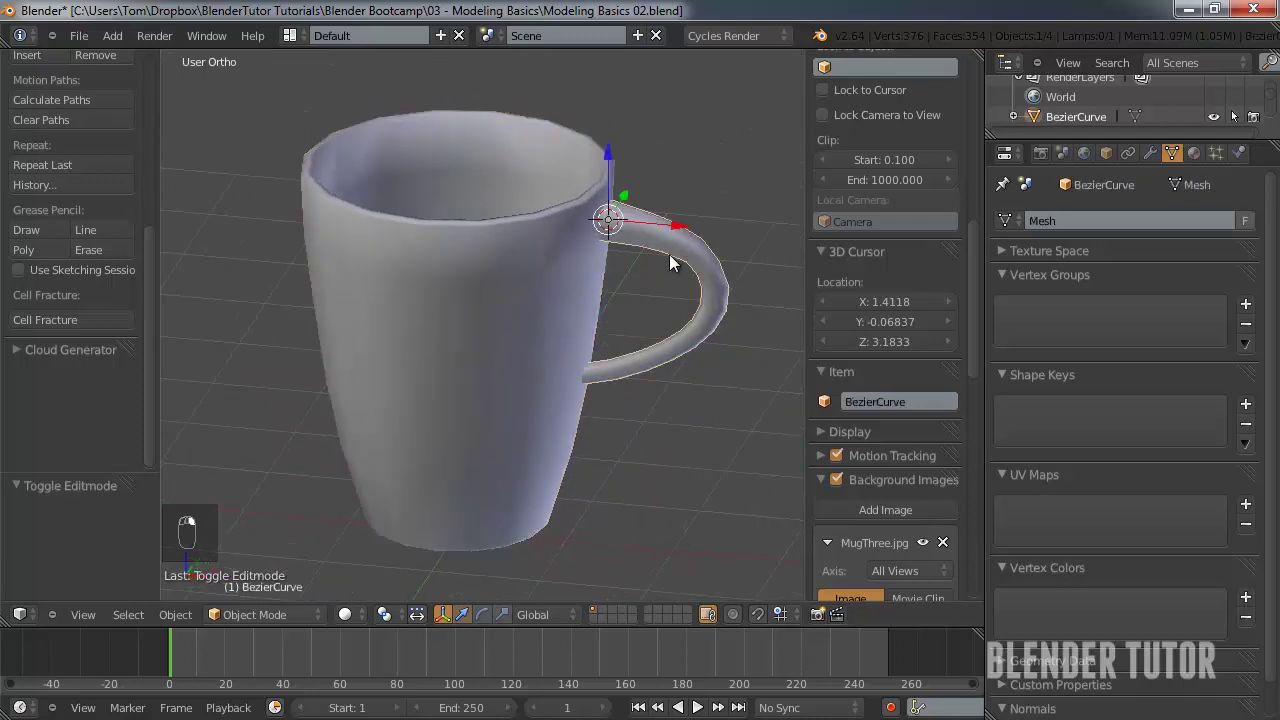
shift+right_click(527, 244)
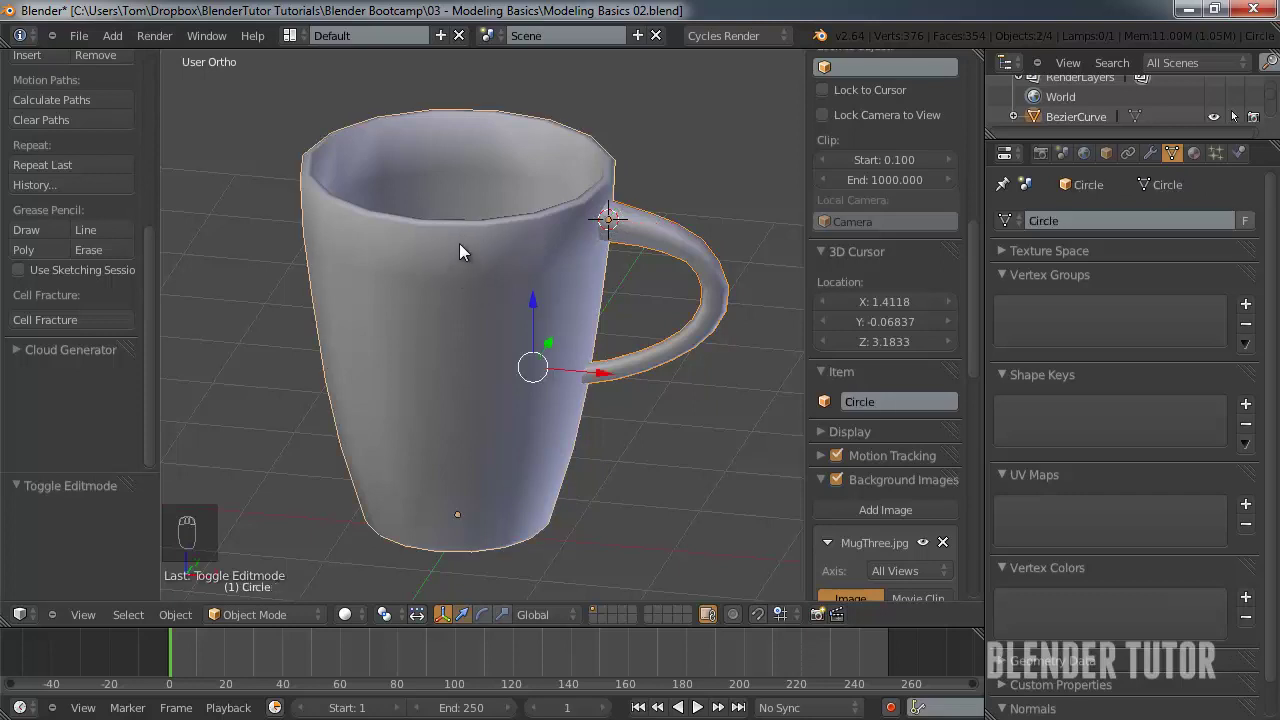
key(ctrl+j)
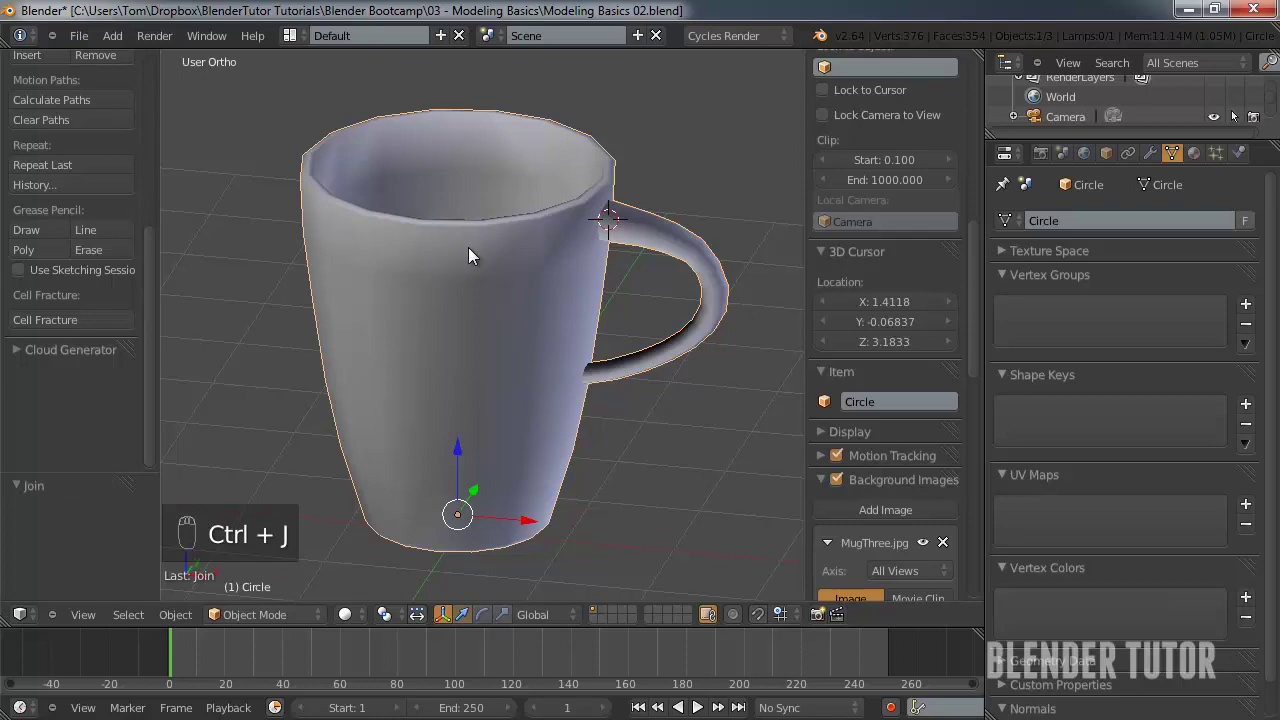
- Add a Subdivision Surface modifier to the joined mug
middle_drag(673, 258, 820, 334)
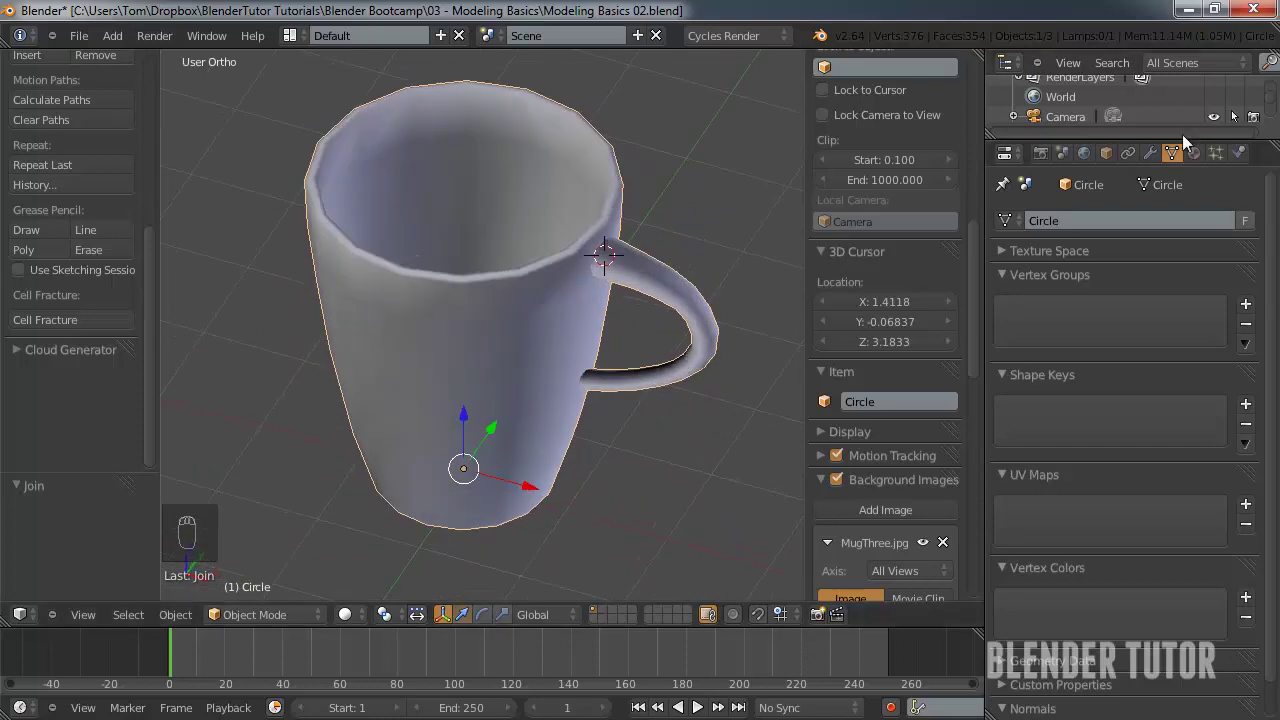
click(1148, 153)
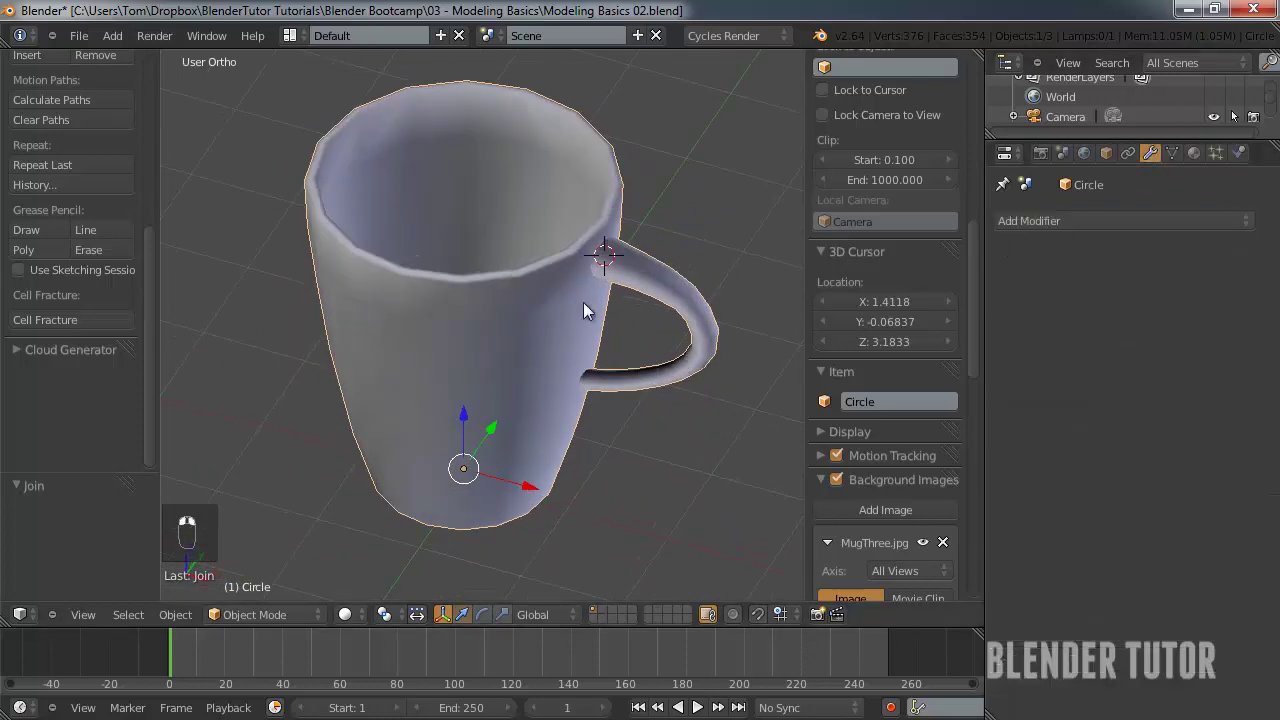
click(1020, 220)
click(825, 544)
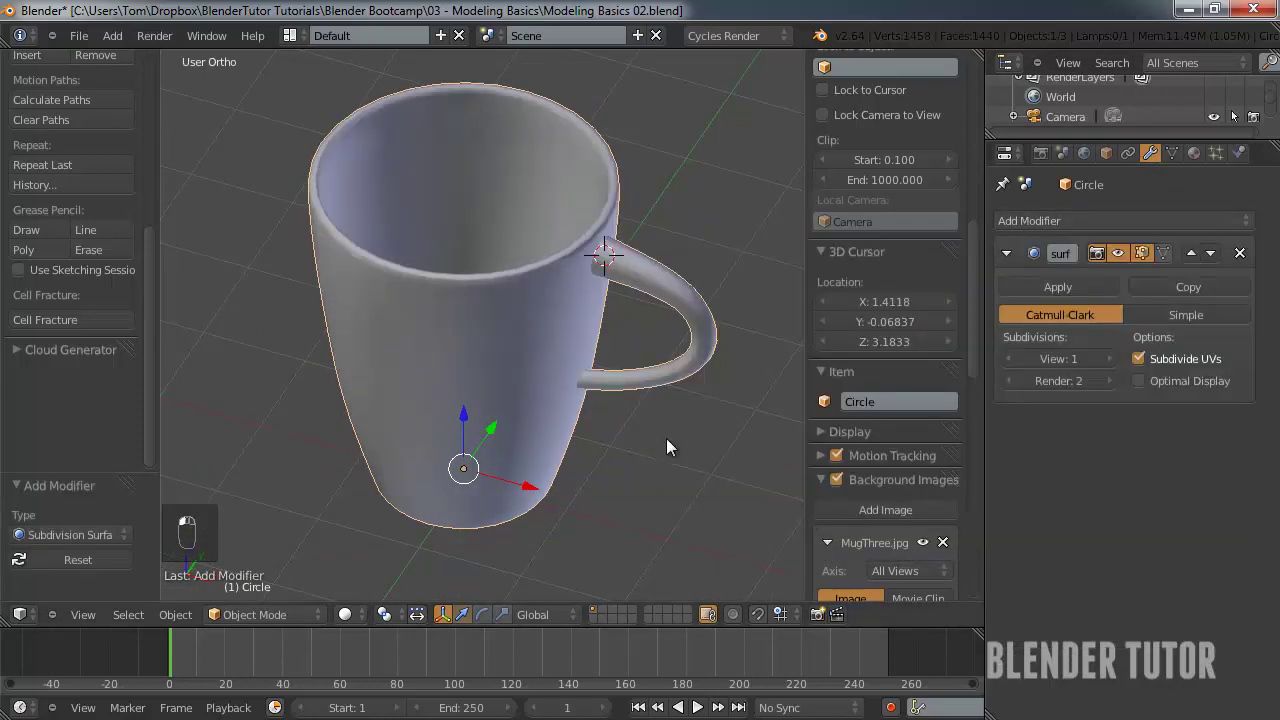
middle_drag(666, 438, 641, 361)
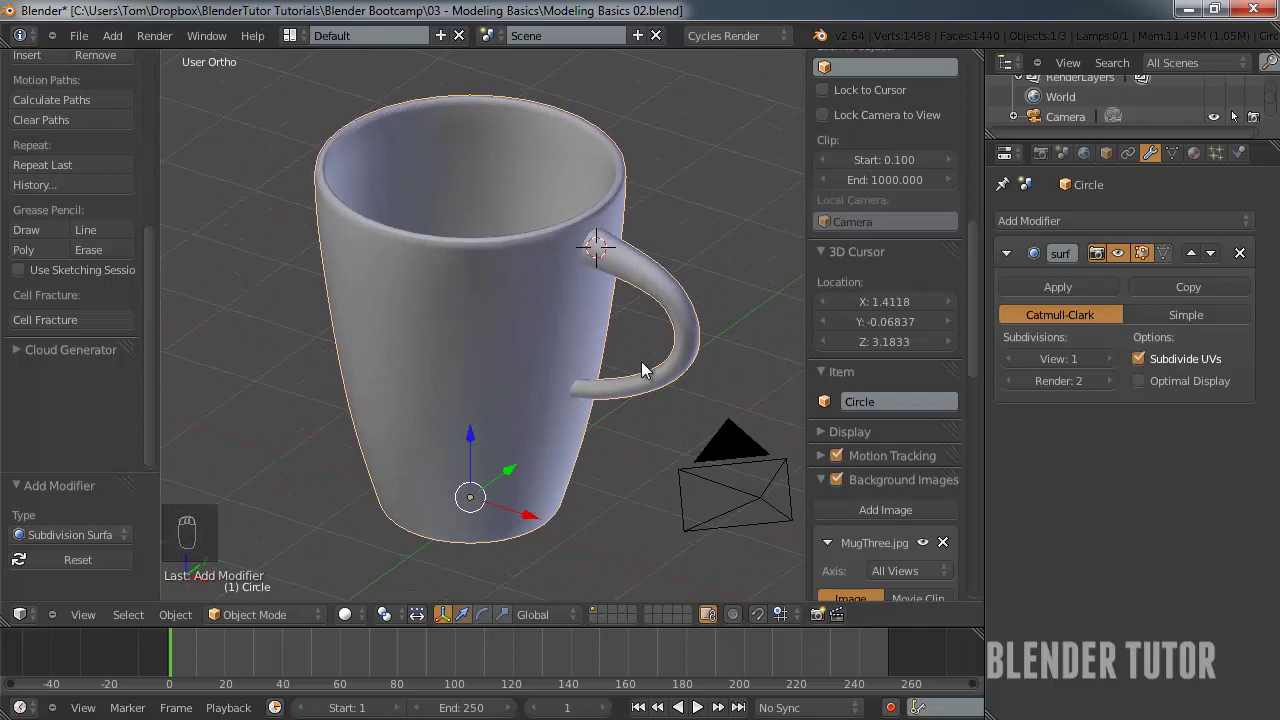
- Toggle the MugThree.jpg background image off and on in front view to compare the mug with the reference
key(KP_1)
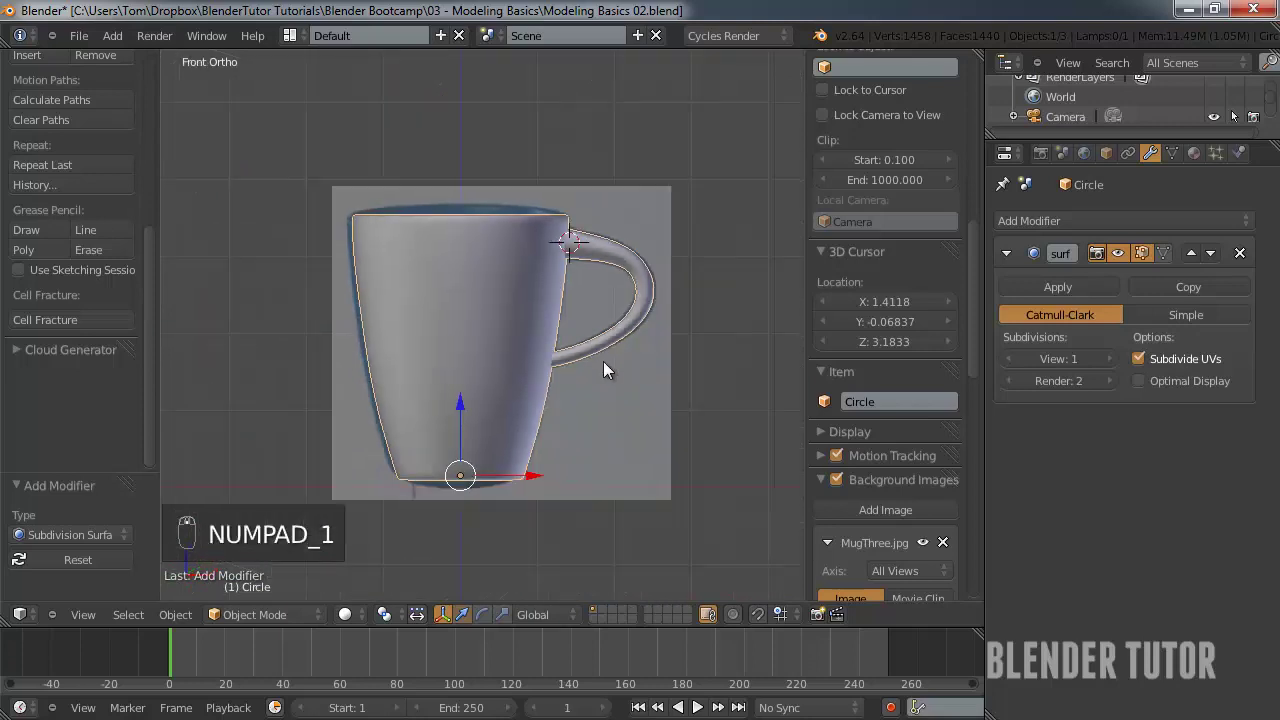
shift+middle_drag(603, 371, 549, 236)
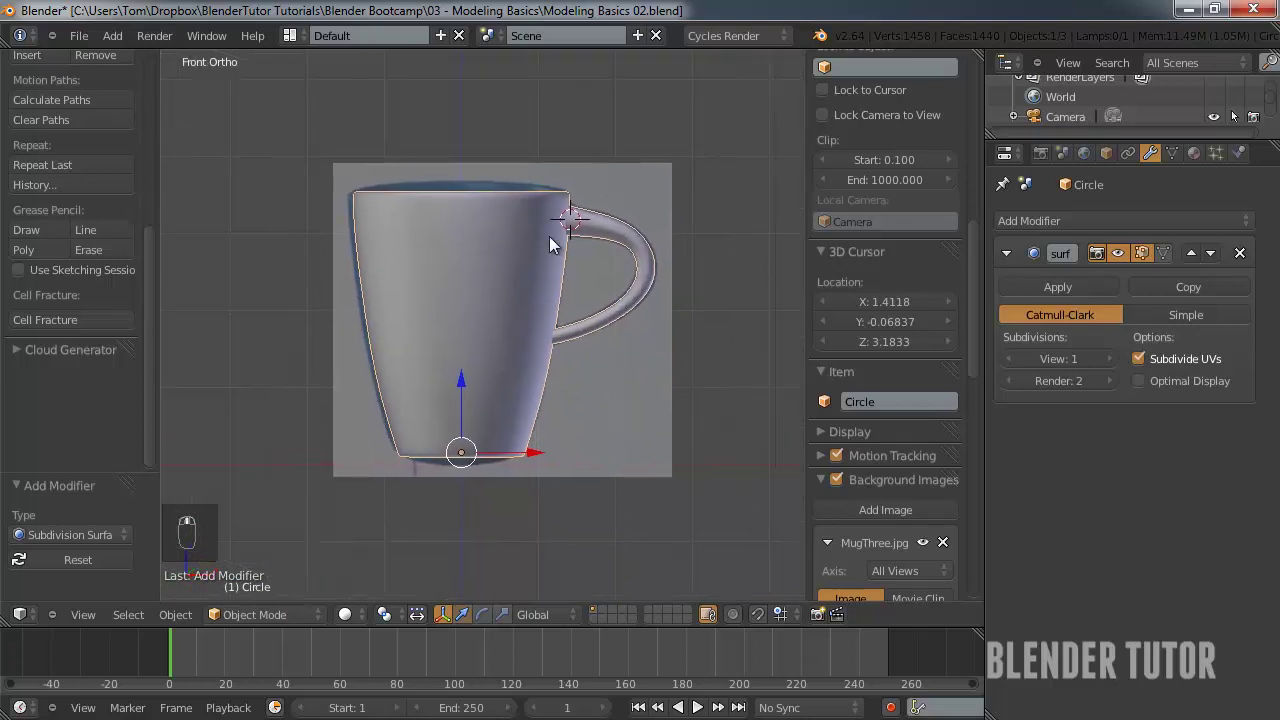
scroll(863, 462, down, 5)
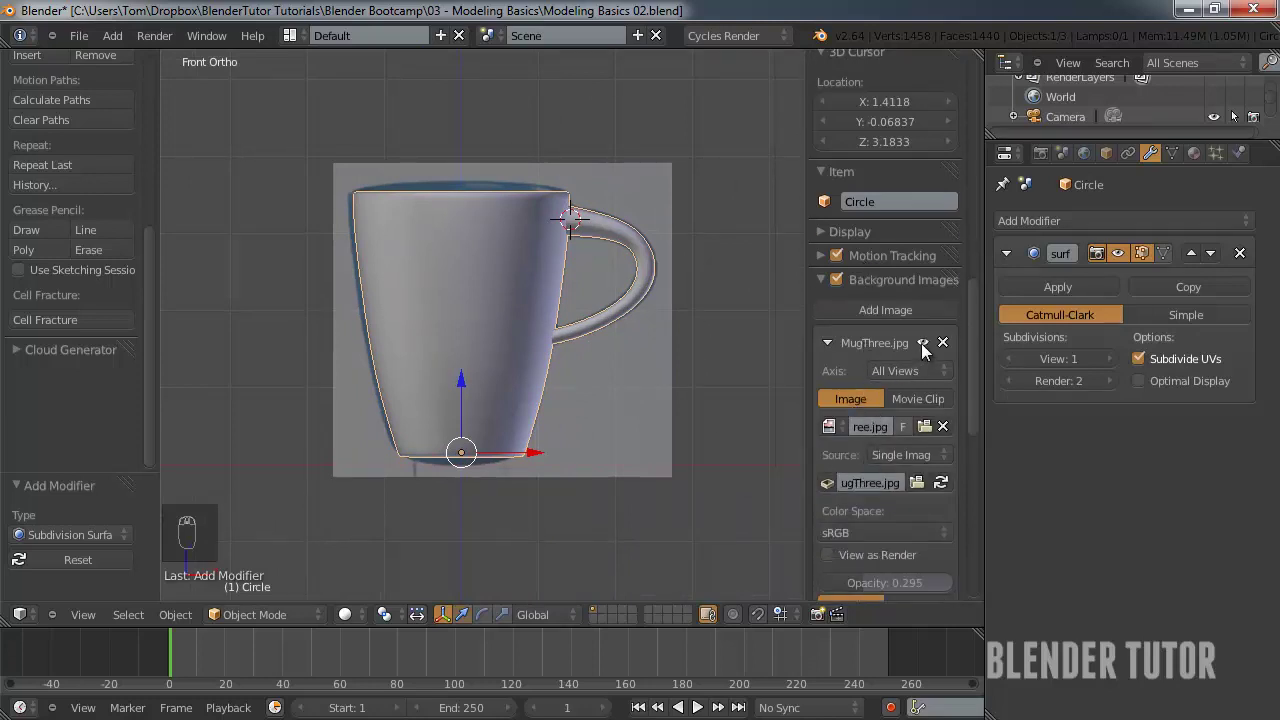
click(922, 343)
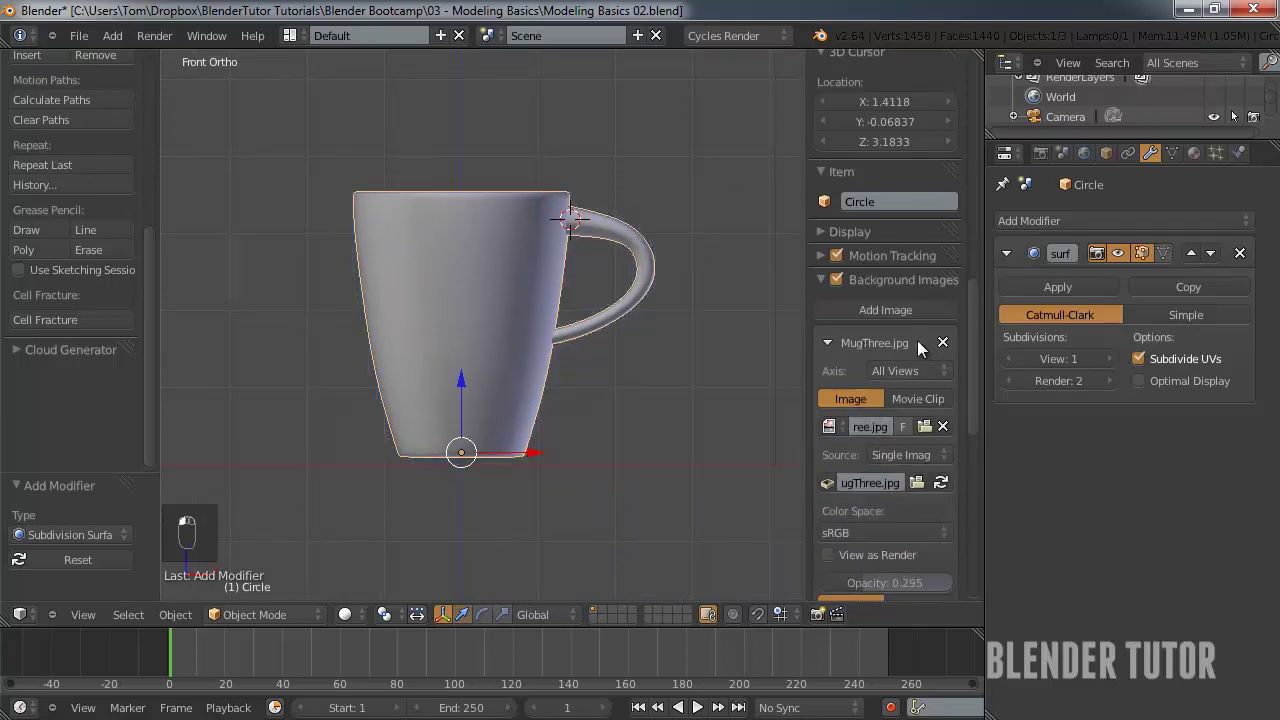
click(918, 340)
click(919, 339)
click(919, 339)
click(919, 339)
click(922, 342)
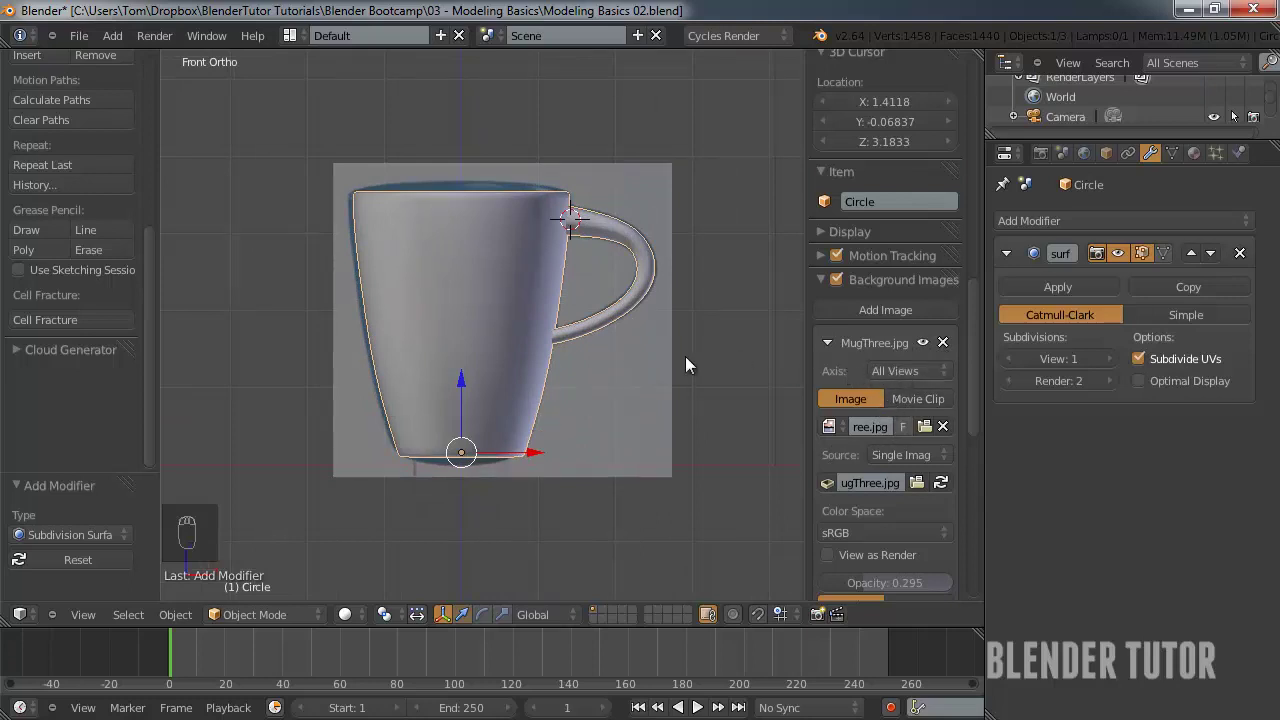
- Check how the background image appears in the right, front, top, camera and back views
key(KP_3)
key(KP_1)
key(KP_3)
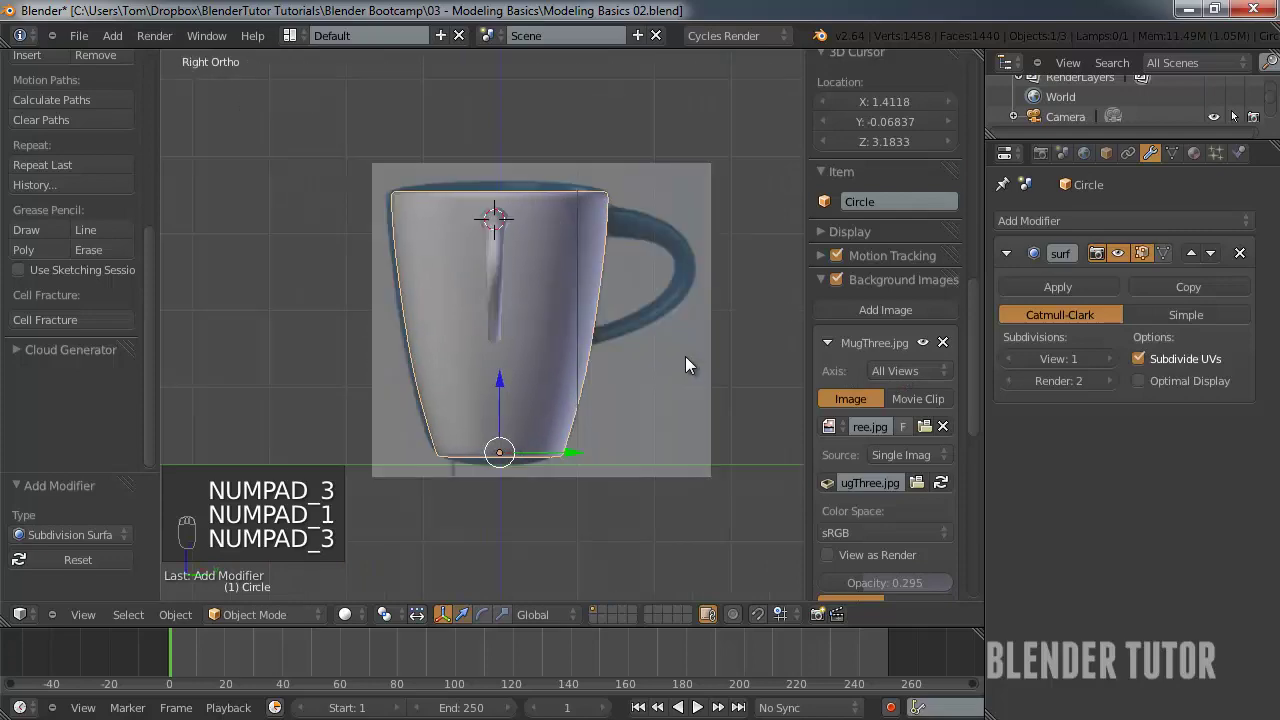
key(KP_1)
key(KP_3)
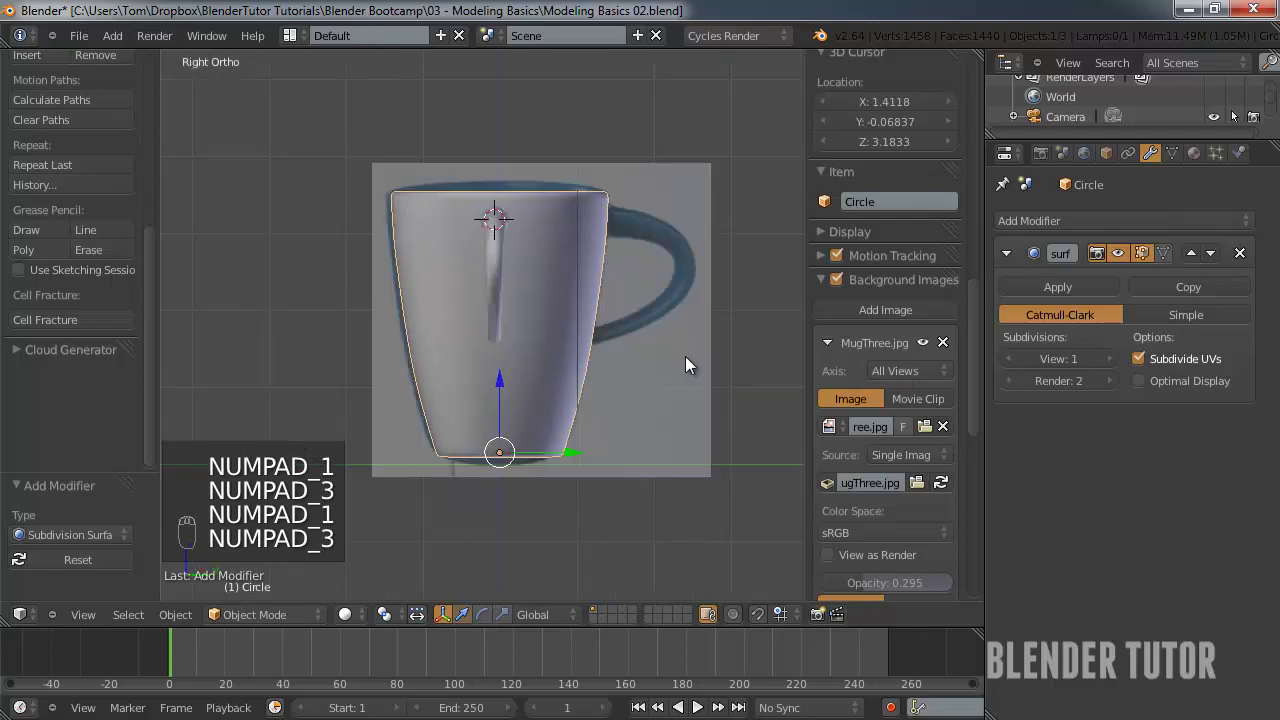
key(KP_7)
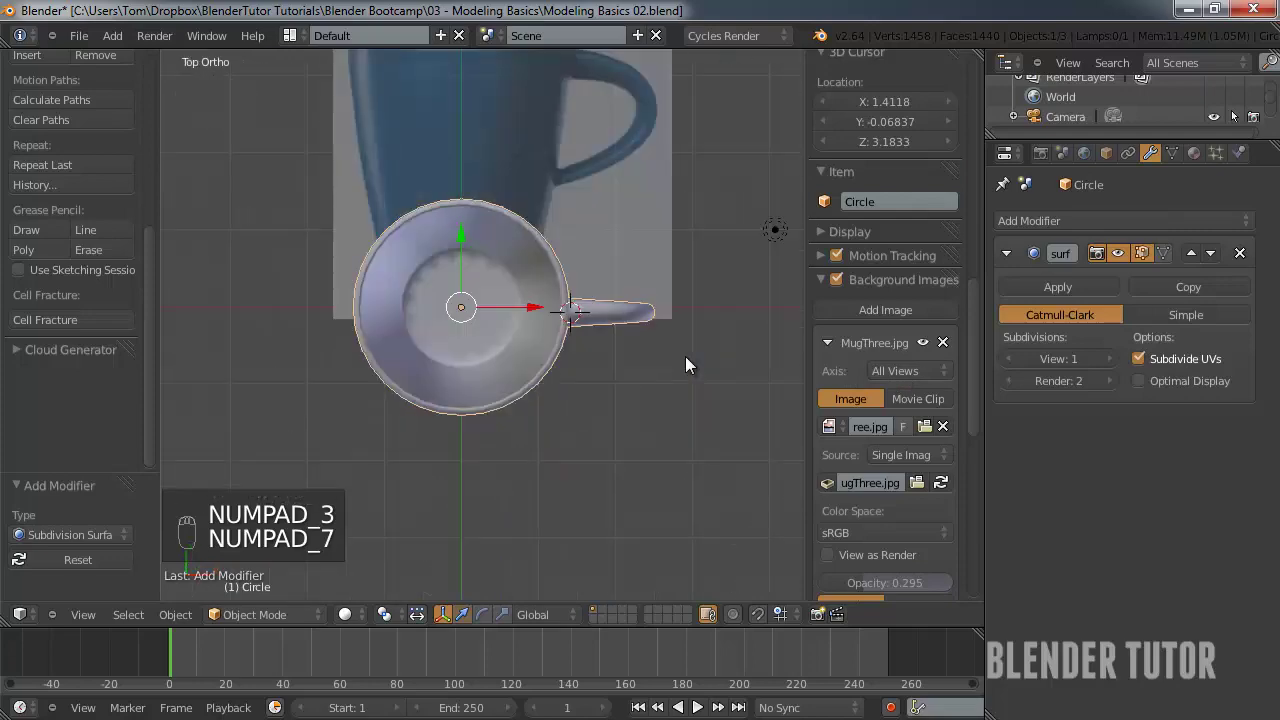
key(KP_0)
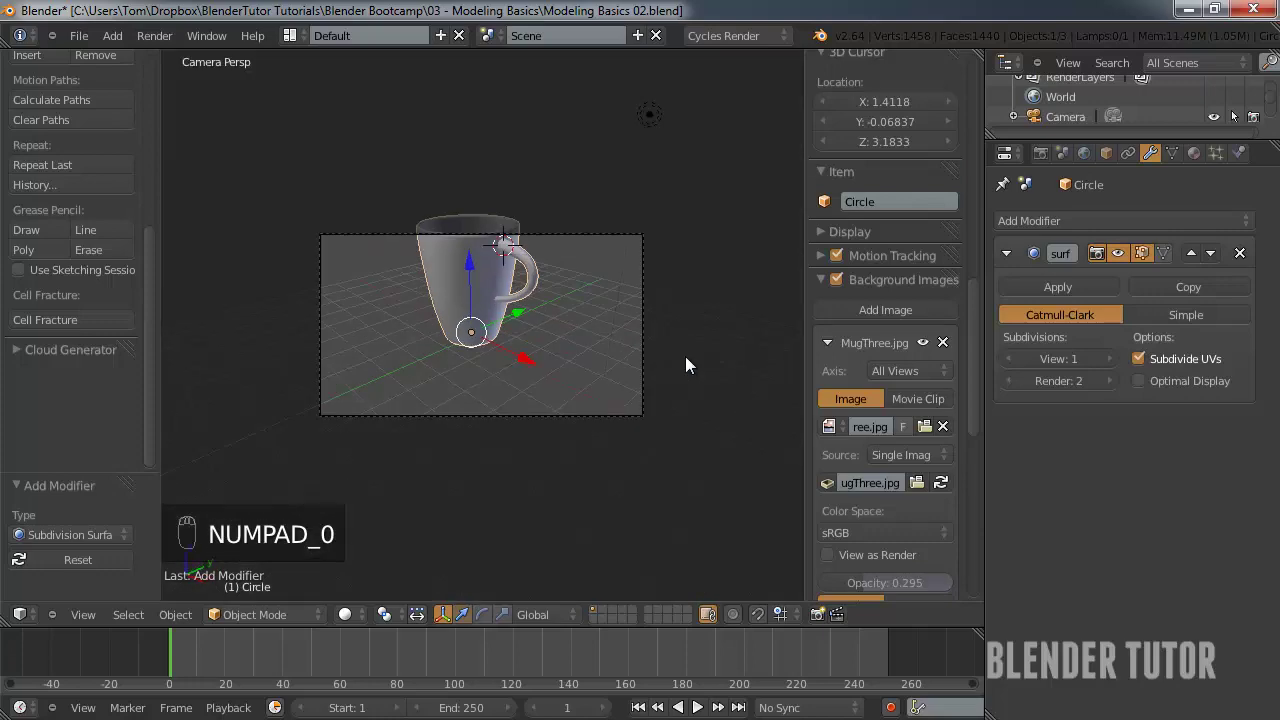
key(KP_0)
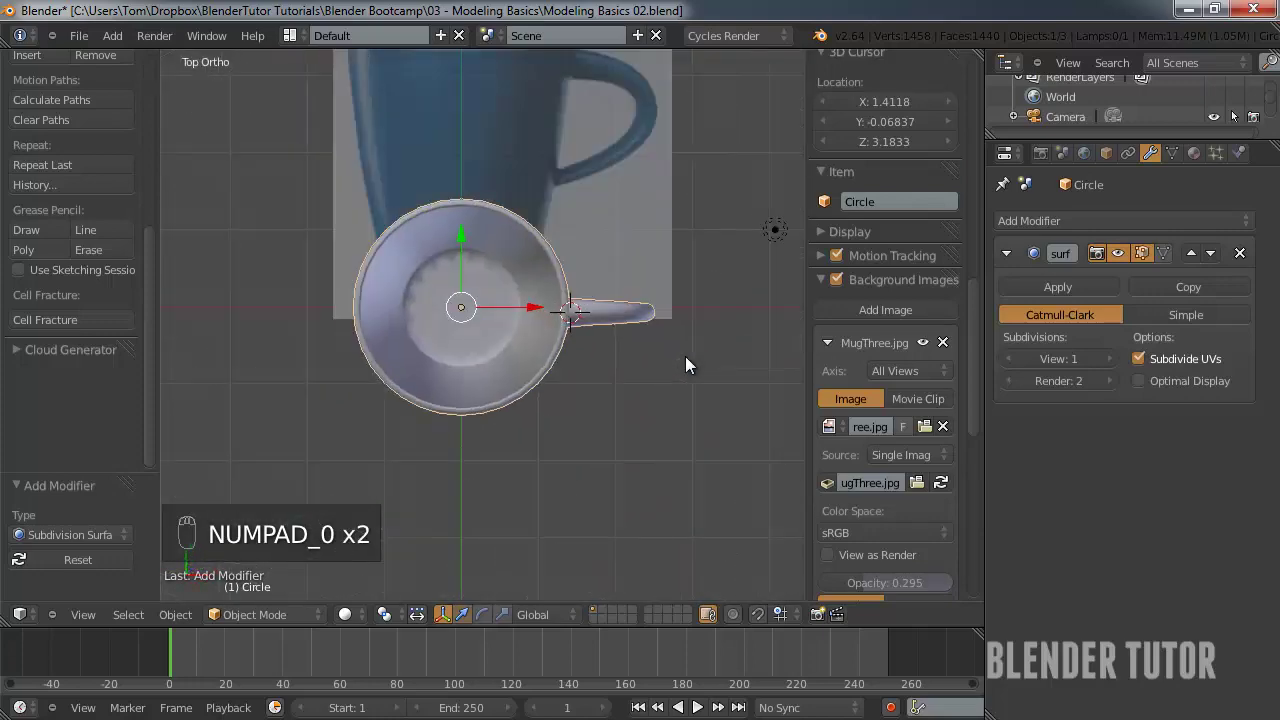
key(KP_1)
key(ctrl+KP_1)
key(KP_1)
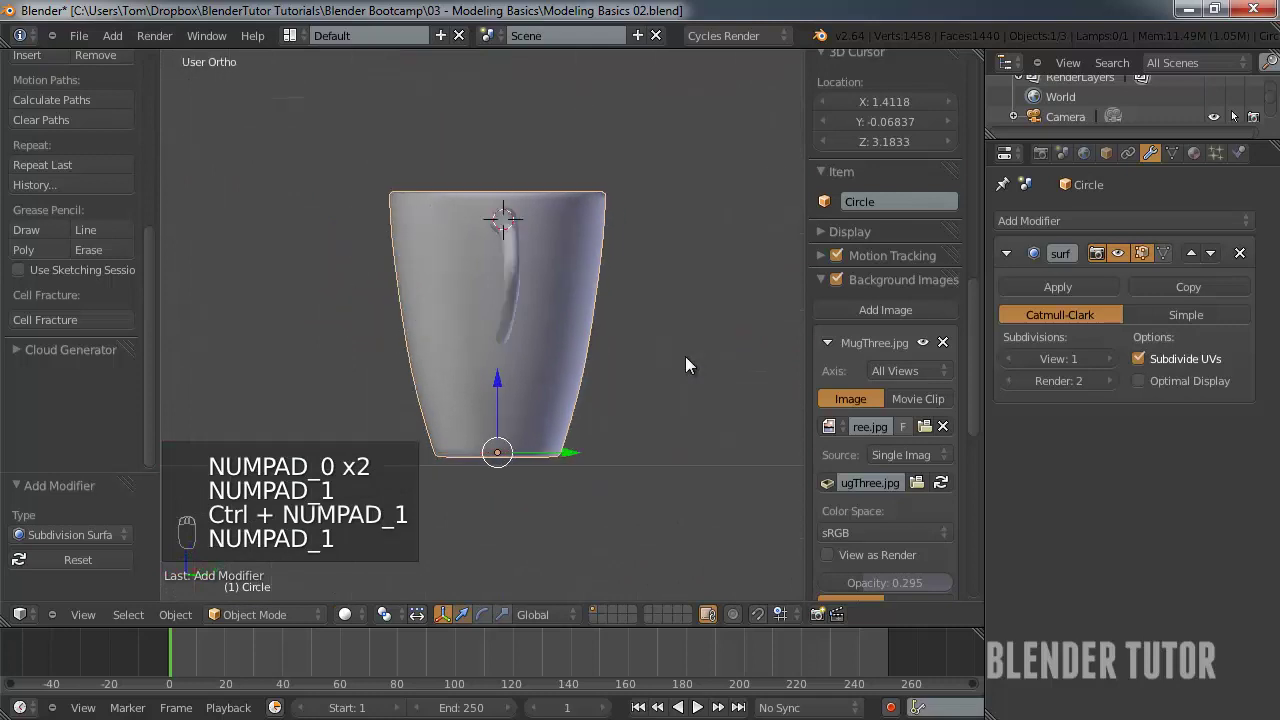
- Try the Front and Camera axis options for the background image and examine the camera view
click(928, 370)
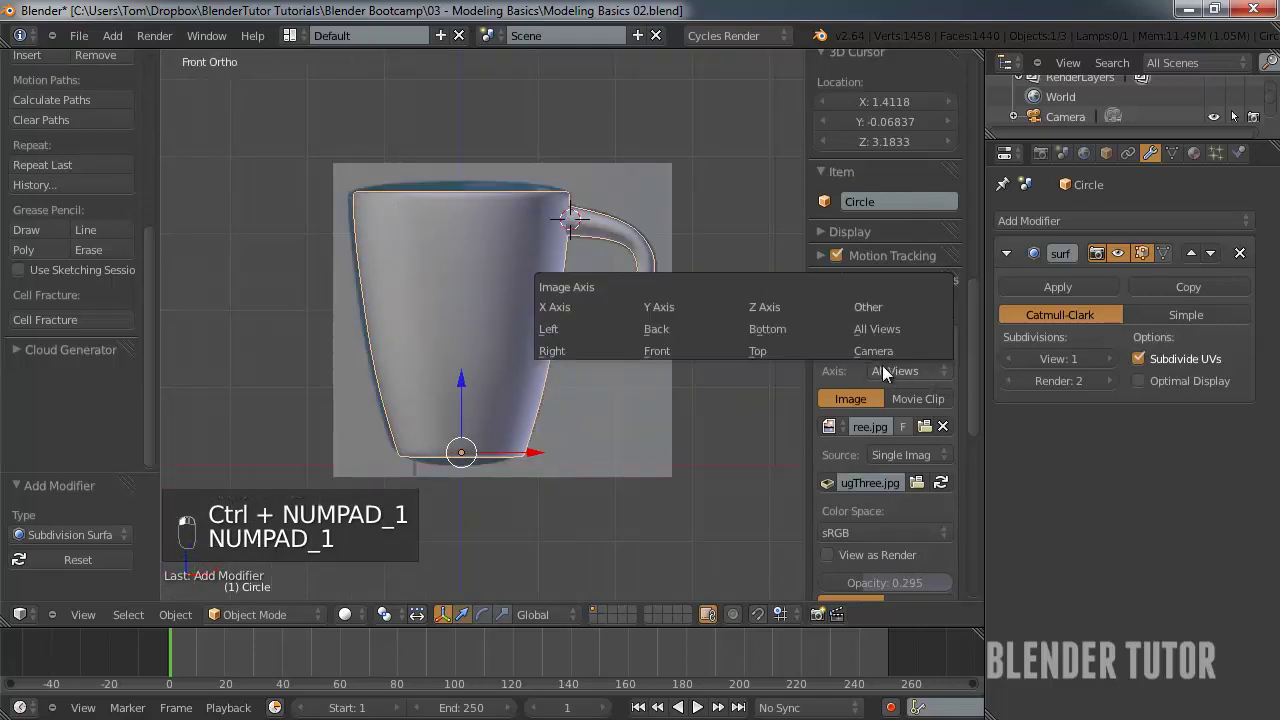
click(908, 374)
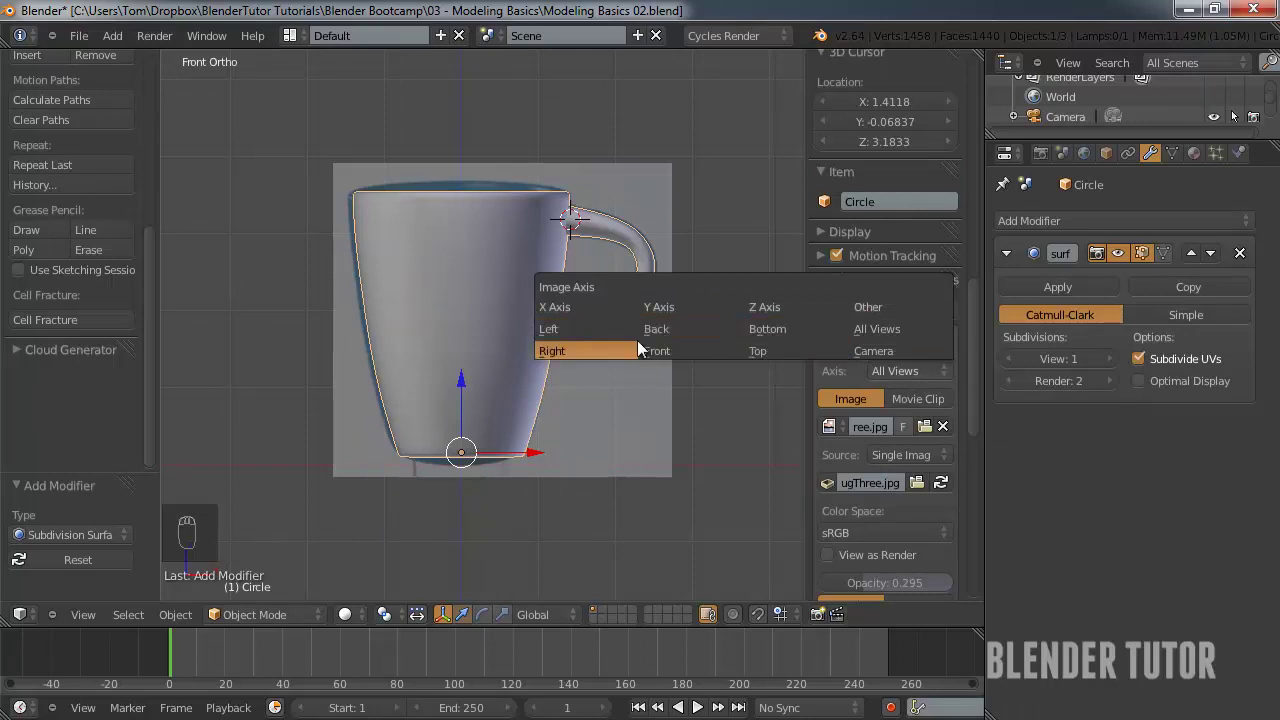
click(673, 347)
click(904, 368)
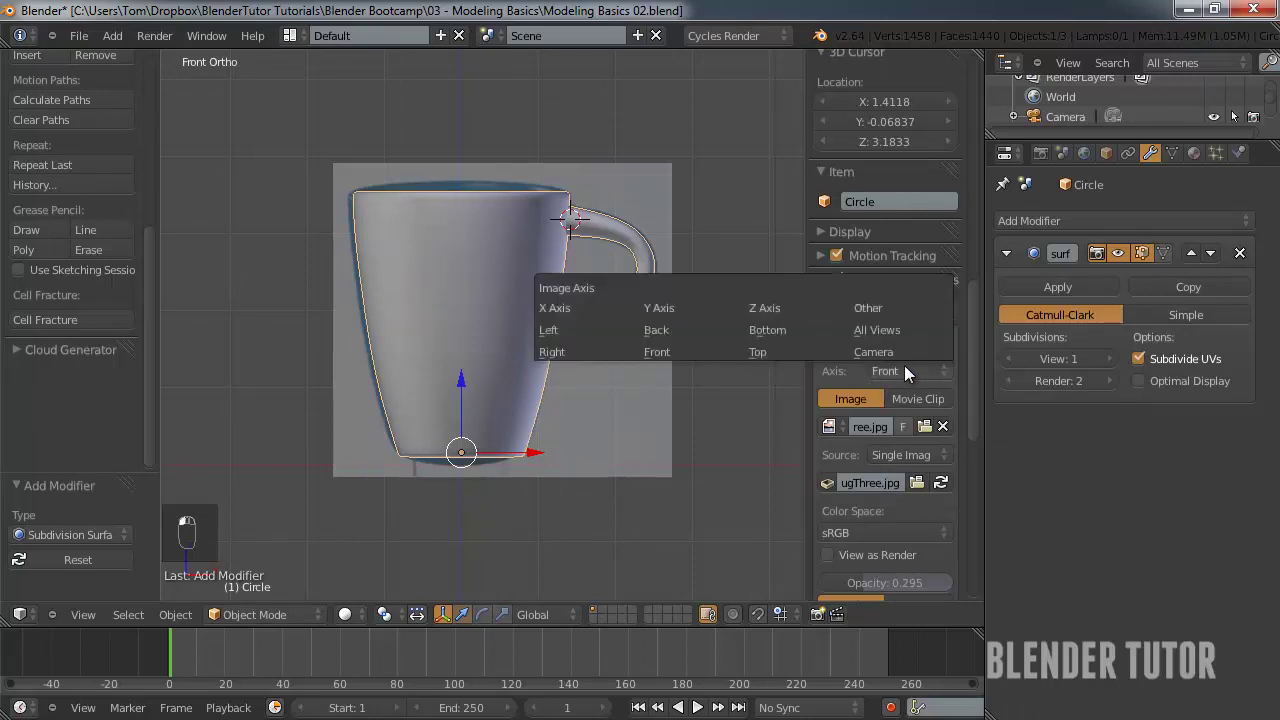
click(874, 353)
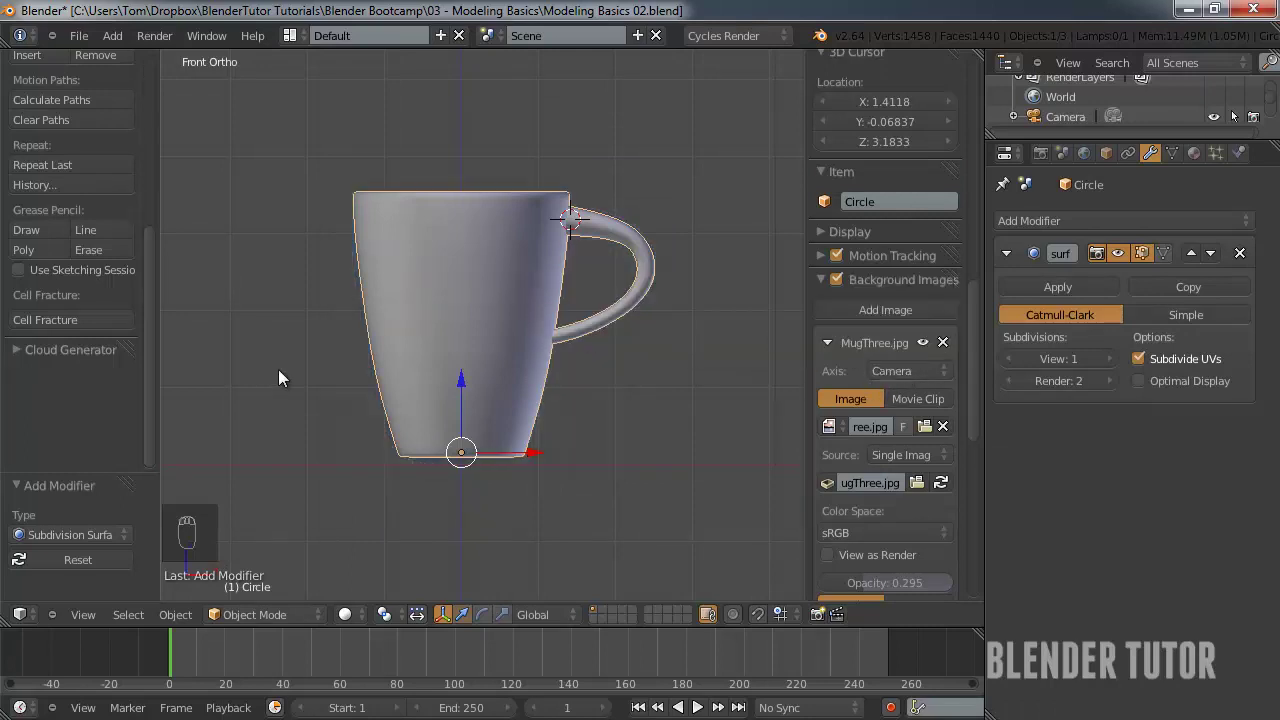
key(KP_0)
scroll(273, 495, up, 3)
scroll(401, 424, down, 3)
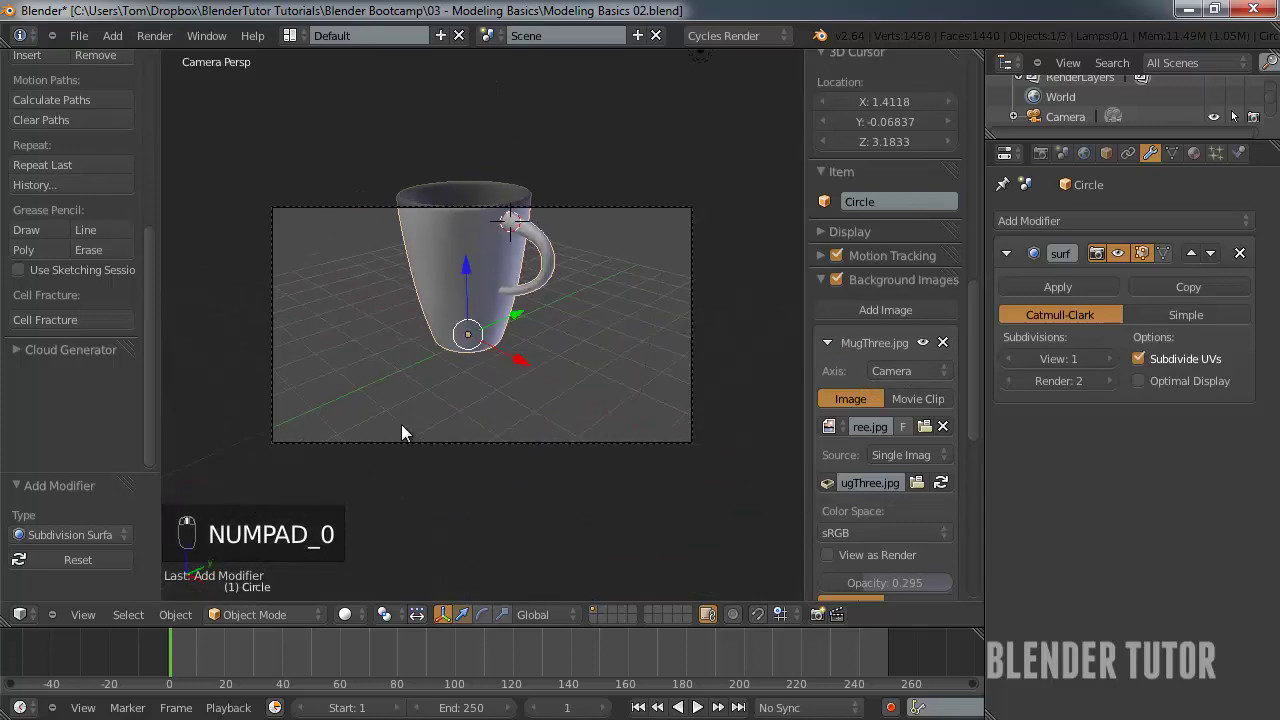
scroll(424, 425, up, 2)
scroll(452, 411, down, 2)
scroll(586, 411, up, 1)
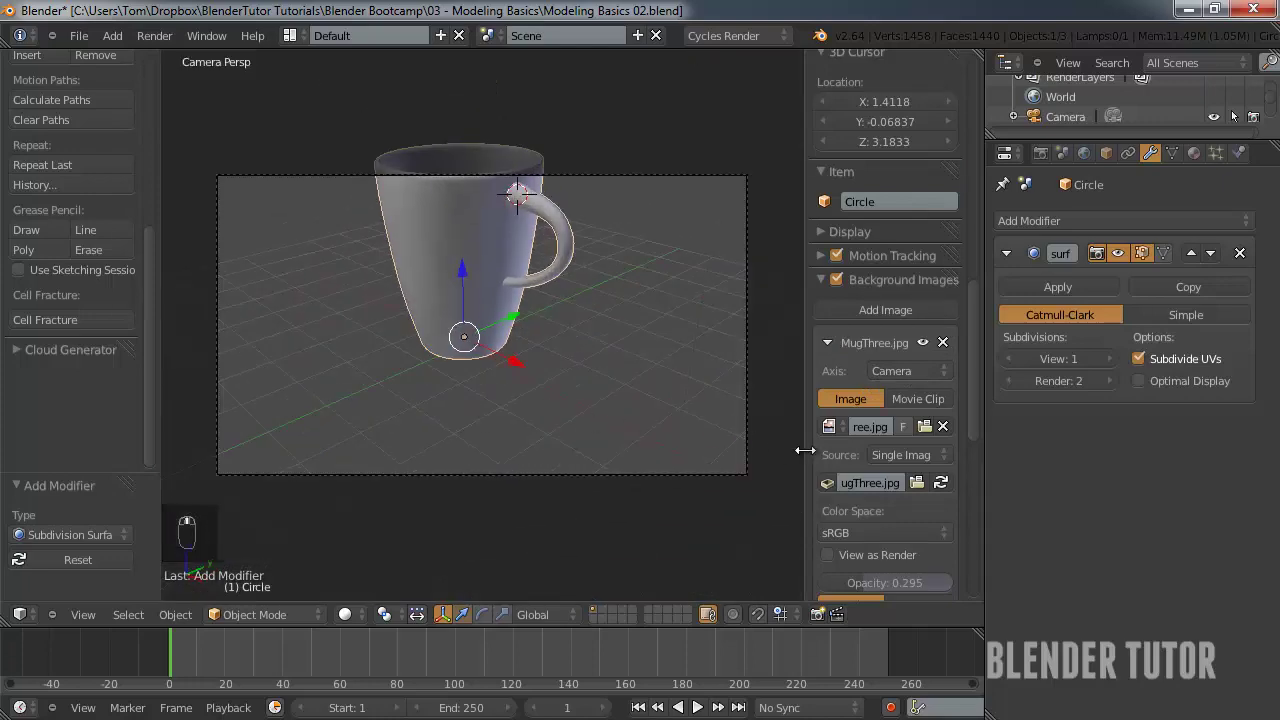
- Restrict the background image to the Front axis and check it in front view
click(891, 366)
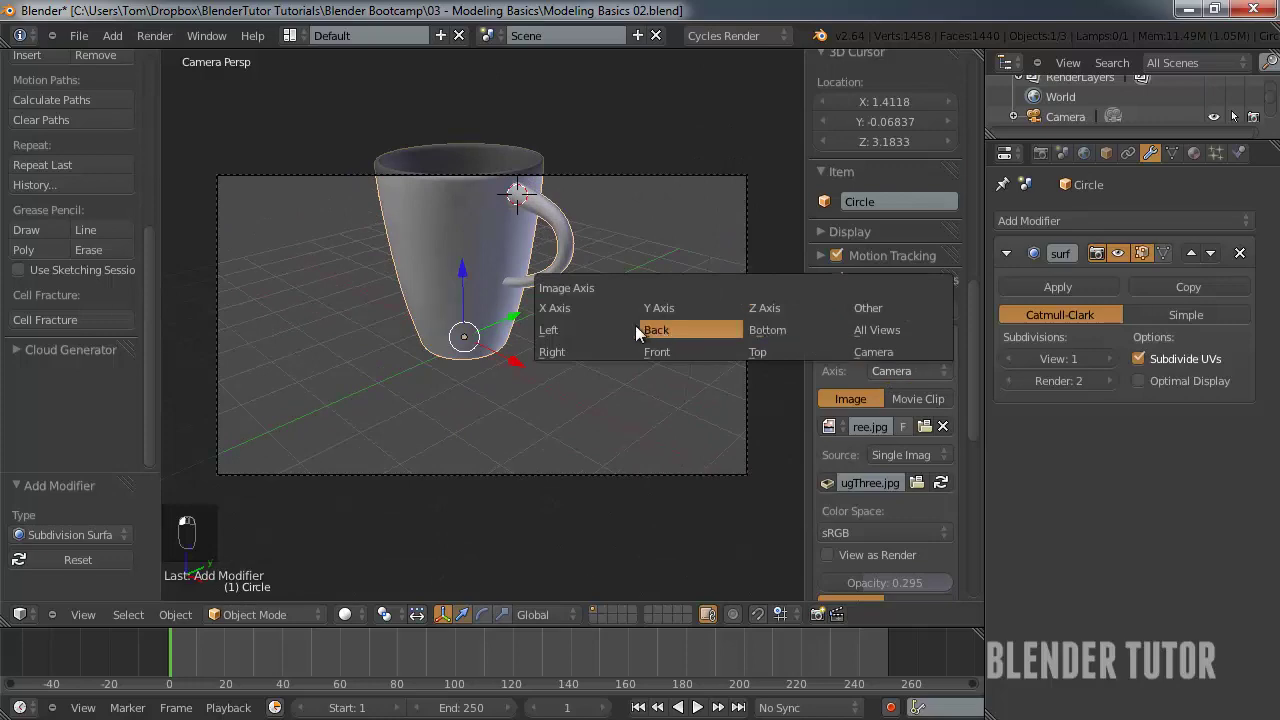
click(655, 354)
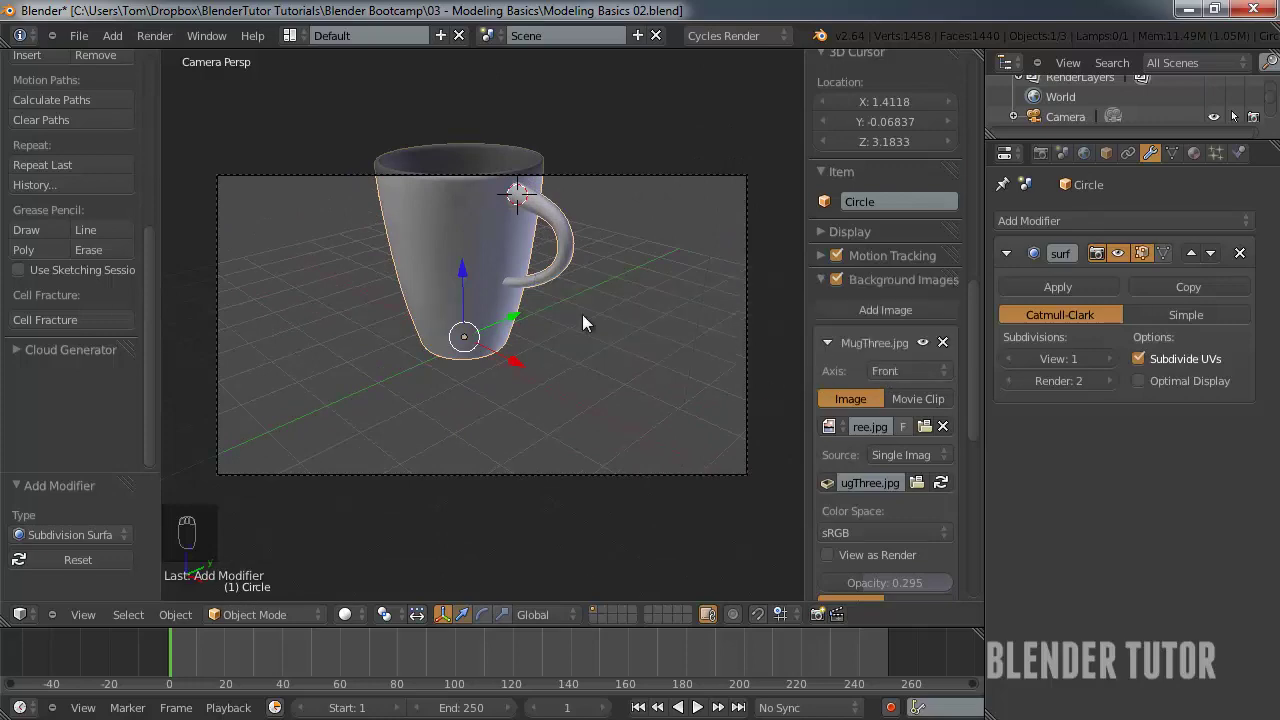
key(KP_1)
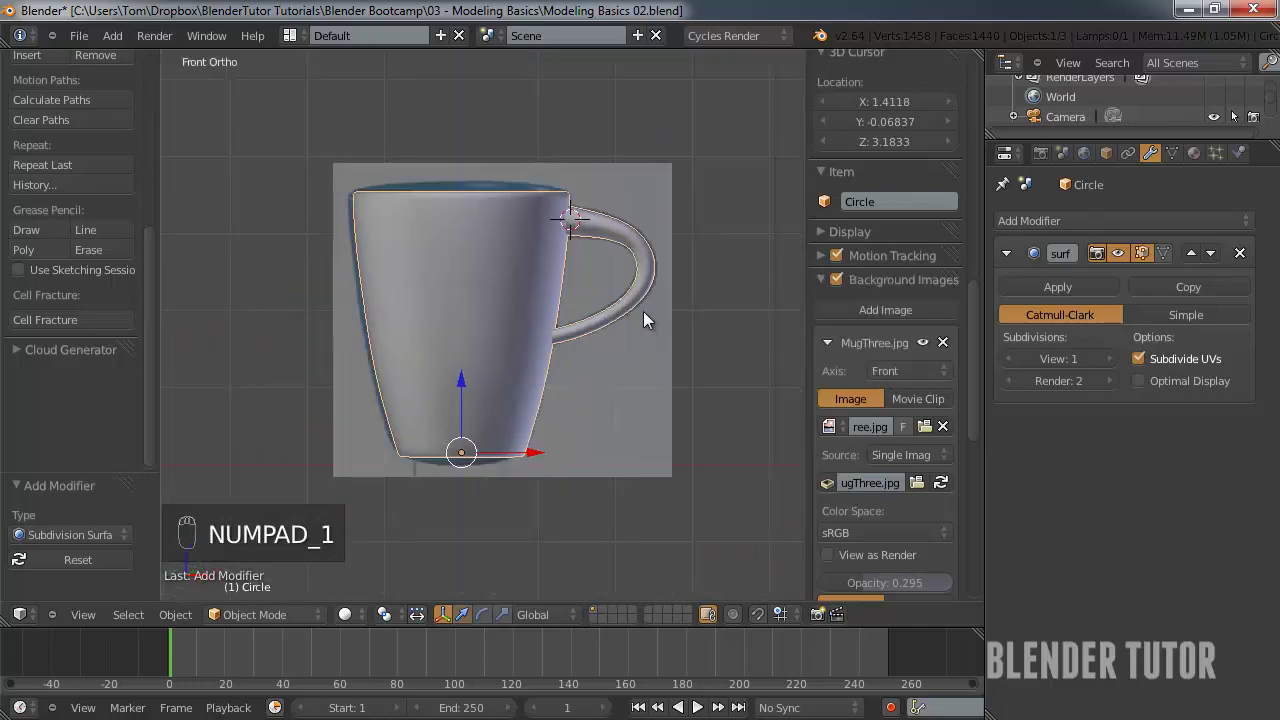
- Hide the MugThree.jpg background image and collapse its settings to view the finished mug alone
click(922, 342)
click(827, 342)
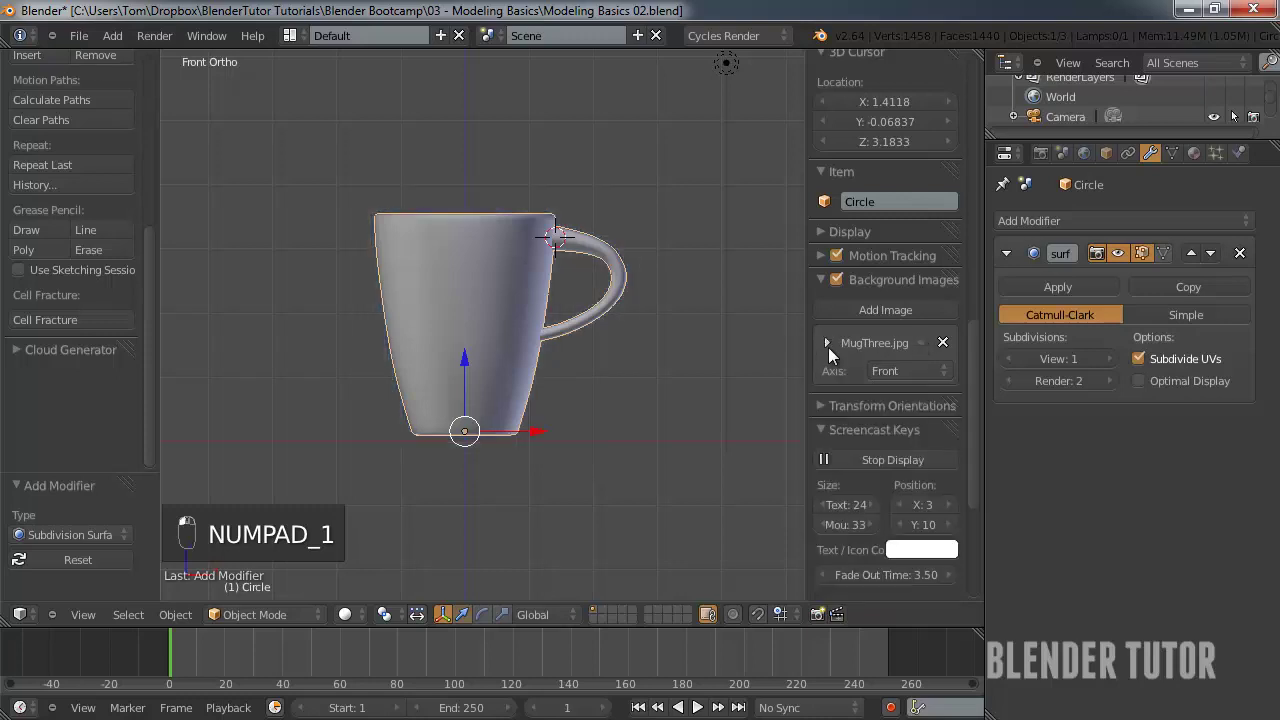
scroll(529, 355, down, 3)
middle_drag(530, 353, 504, 416)
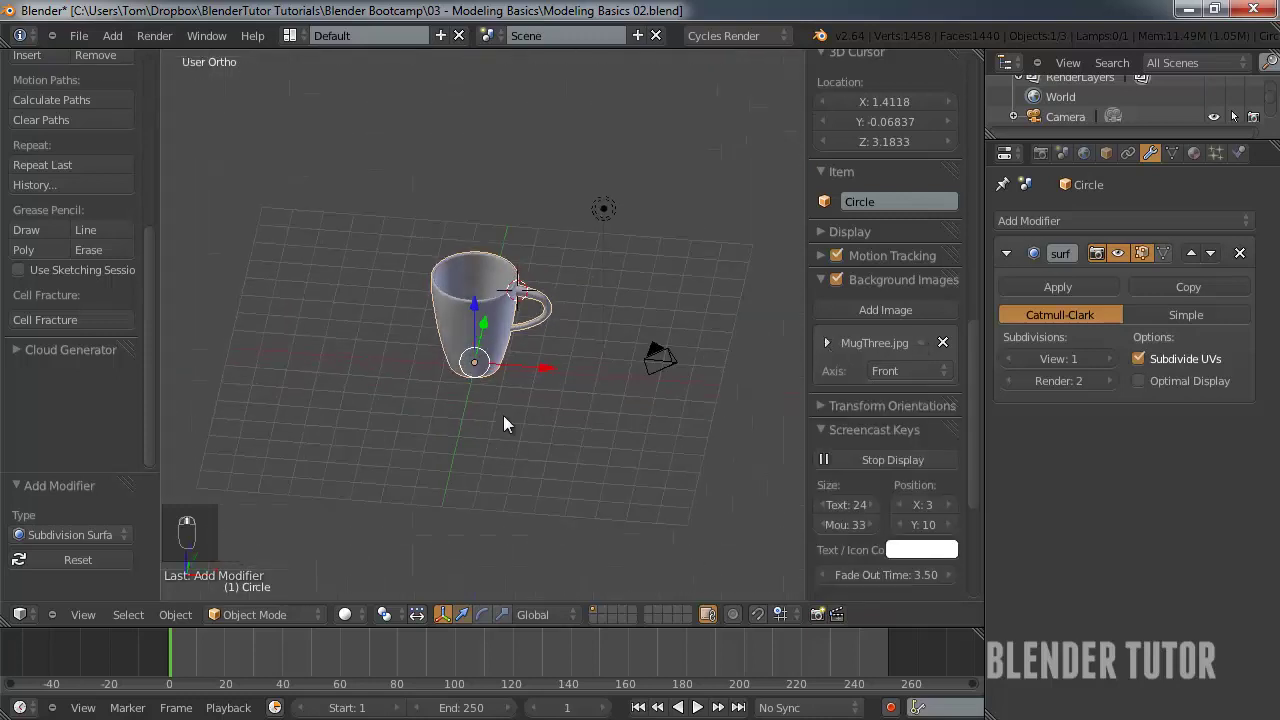
- Move the finished mug about 8.2 units in the negative X direction to clear the scene's centre
key(g)
key(x)
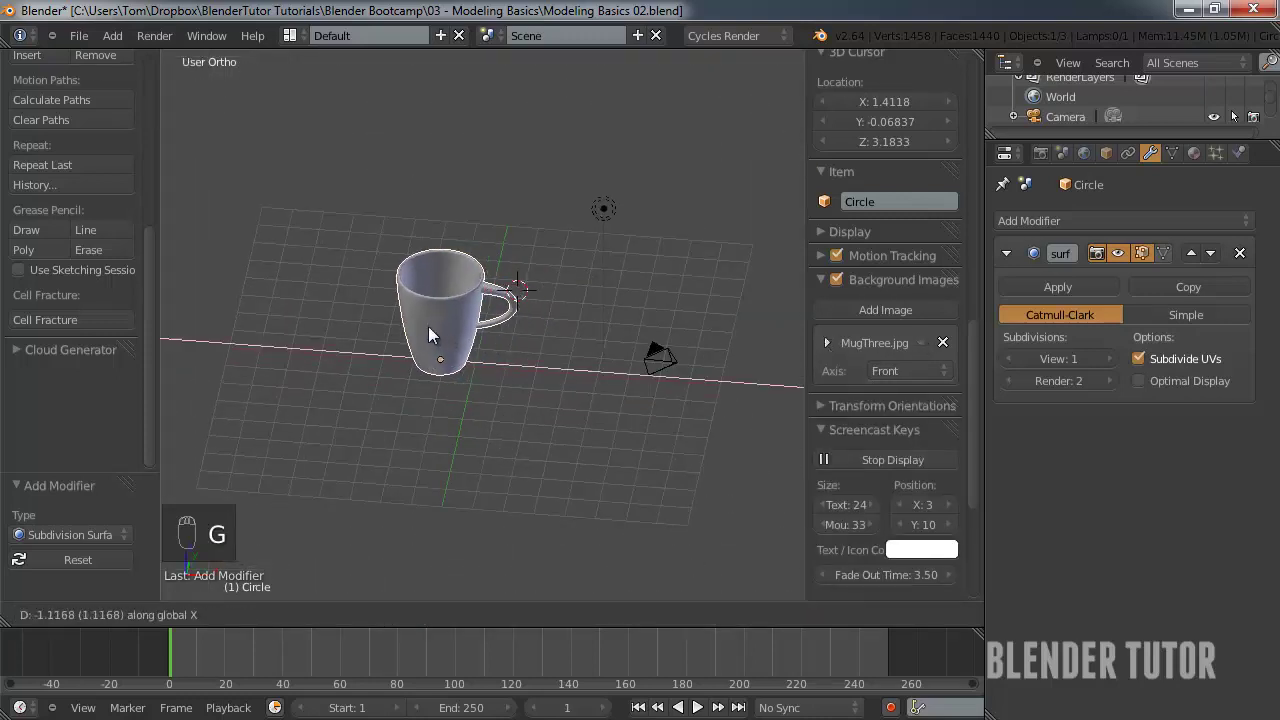
click(250, 323)
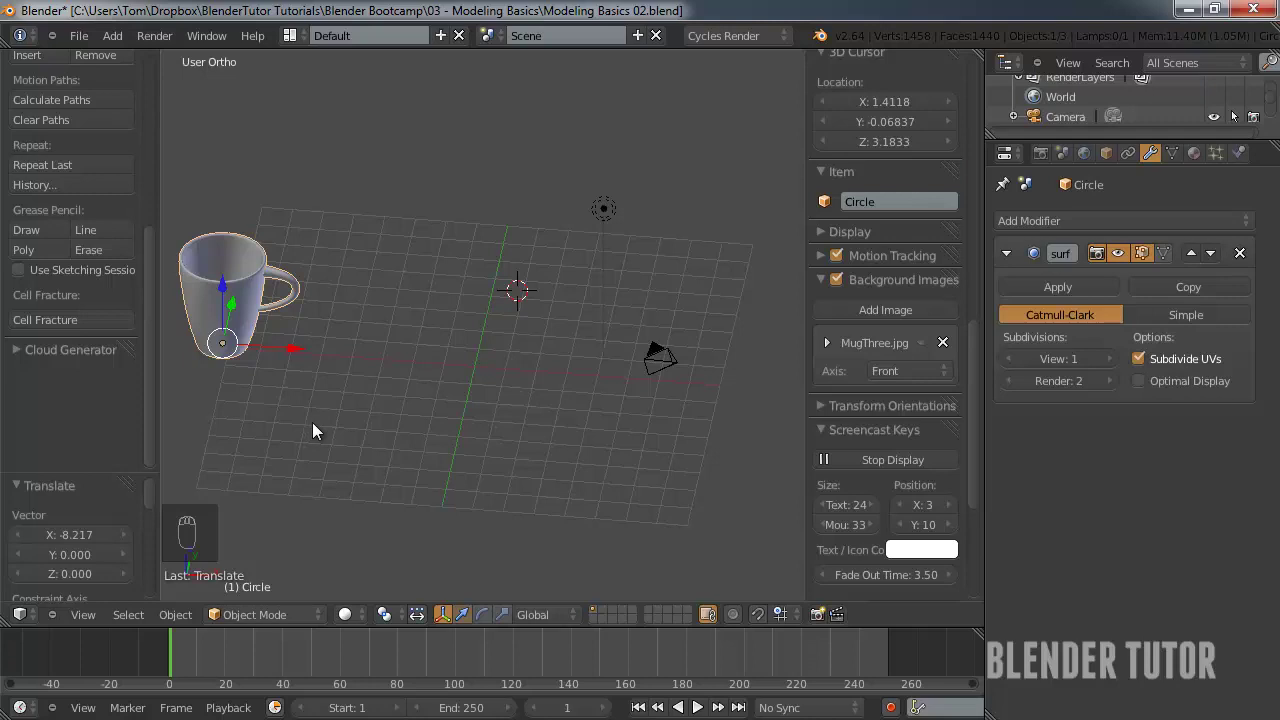
- Snap the 3D cursor to the scene centre and look at the scene from the front
key(KP_1)
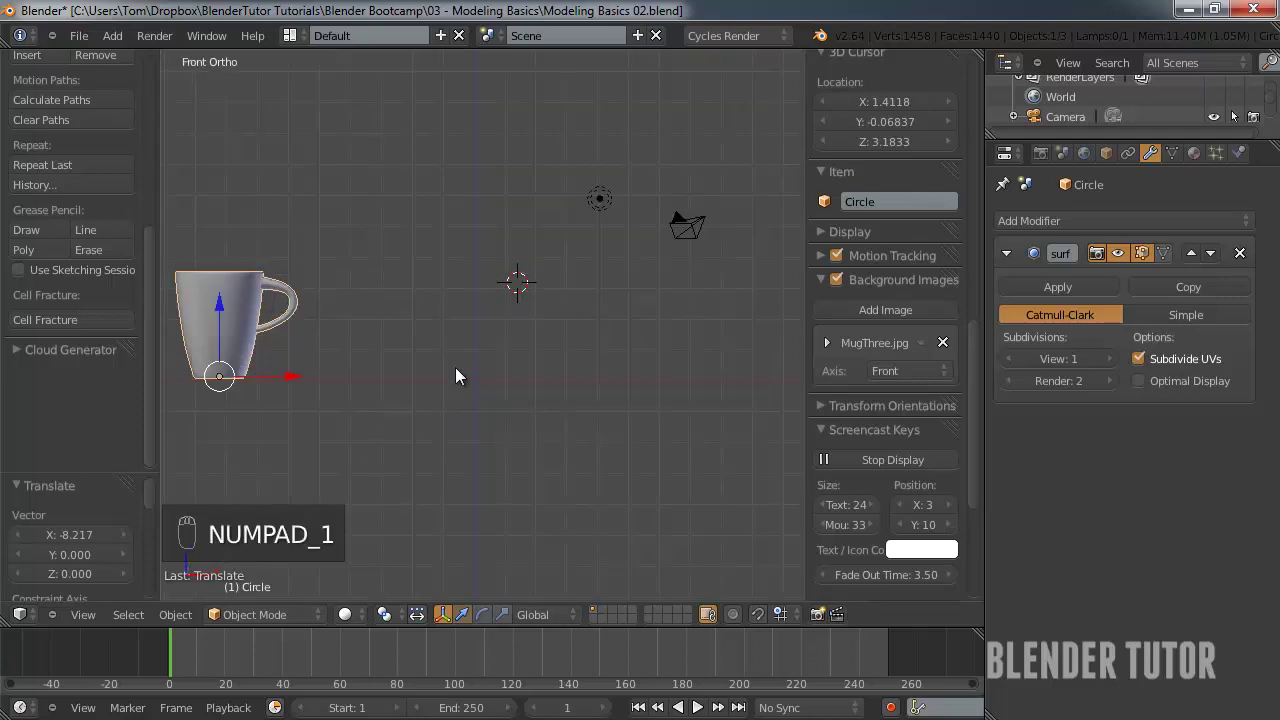
key(shift+s)
key(Escape)
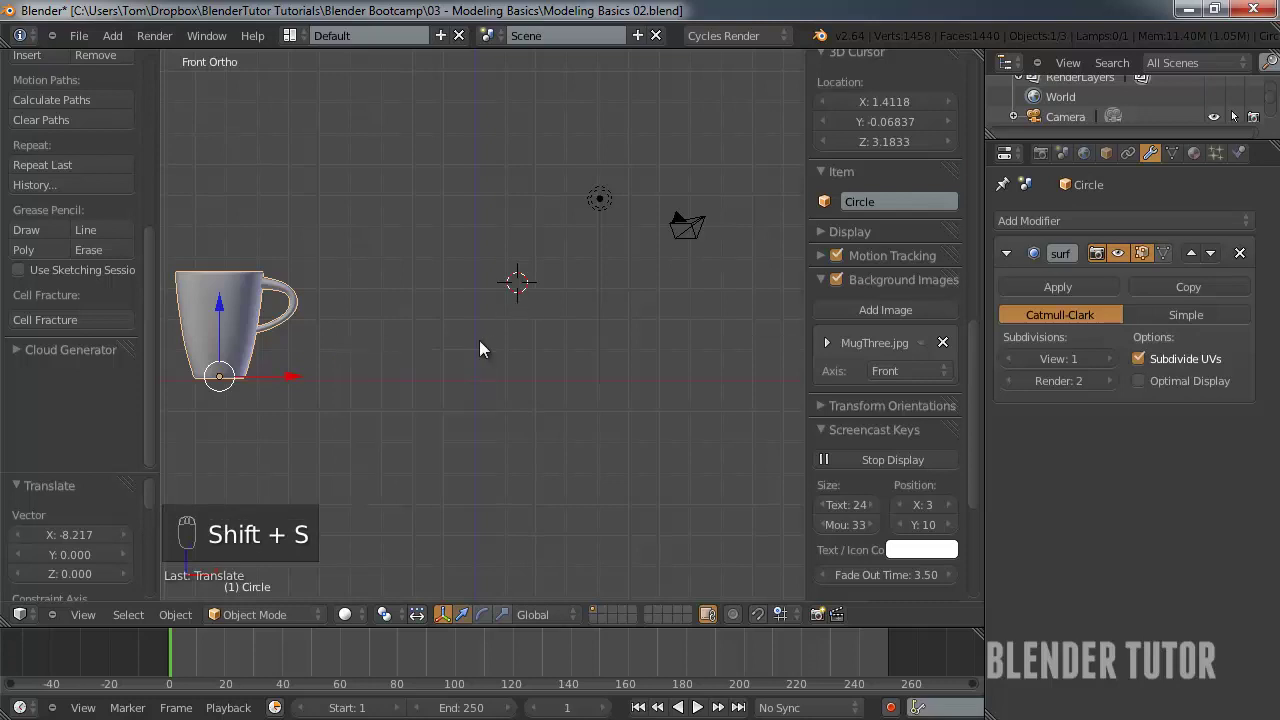
key(shift+s)
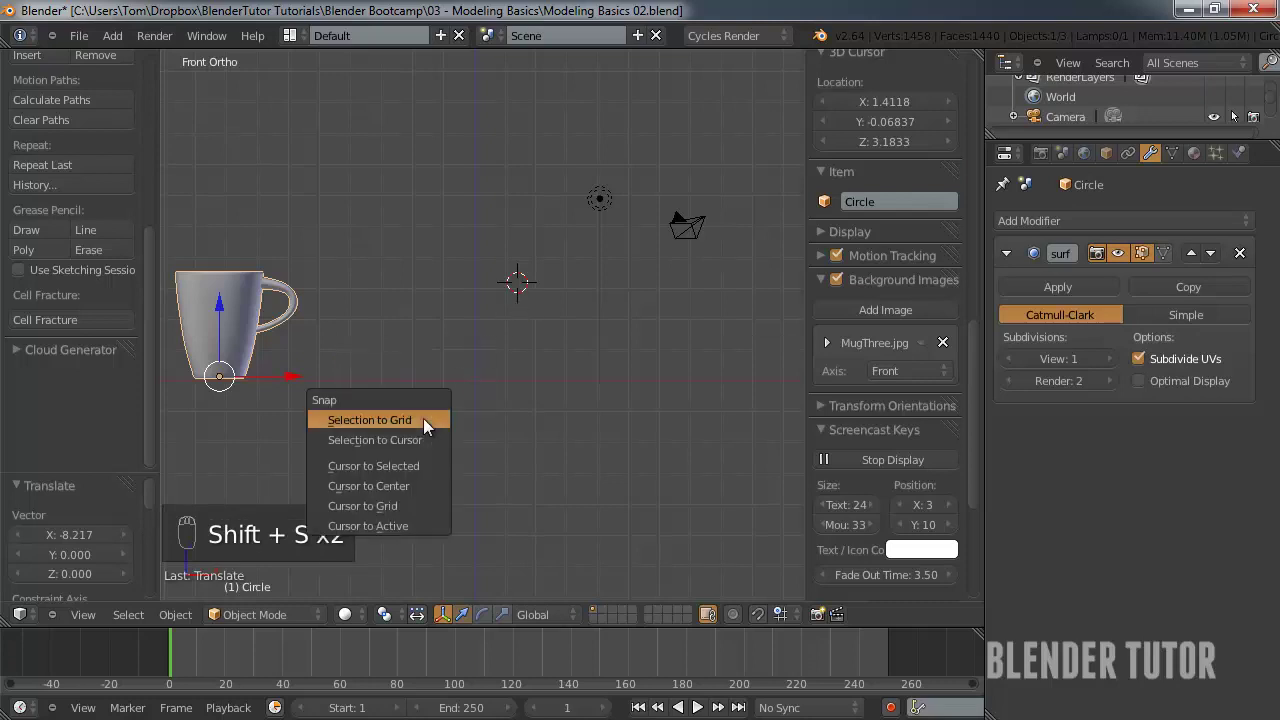
click(402, 487)
- Add a 16-vertex mesh circle with radius 1 at the 3D cursor
key(shift+a)
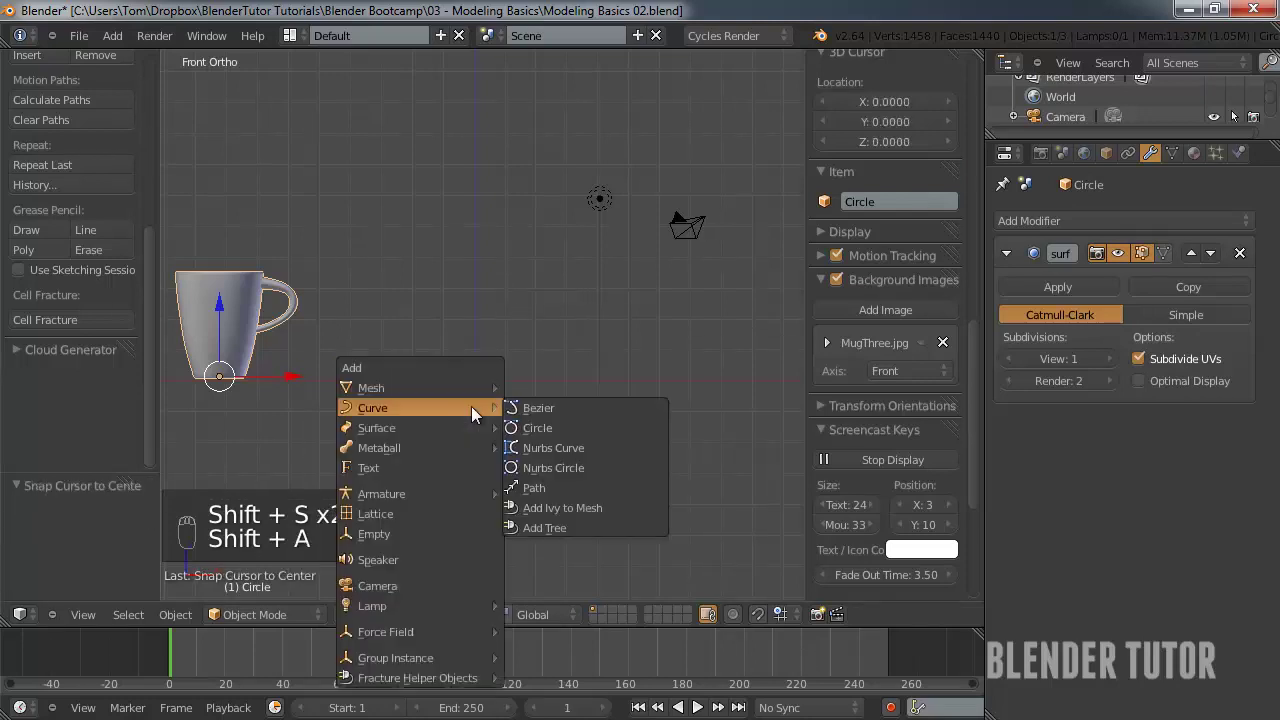
mouse_move(461, 387)
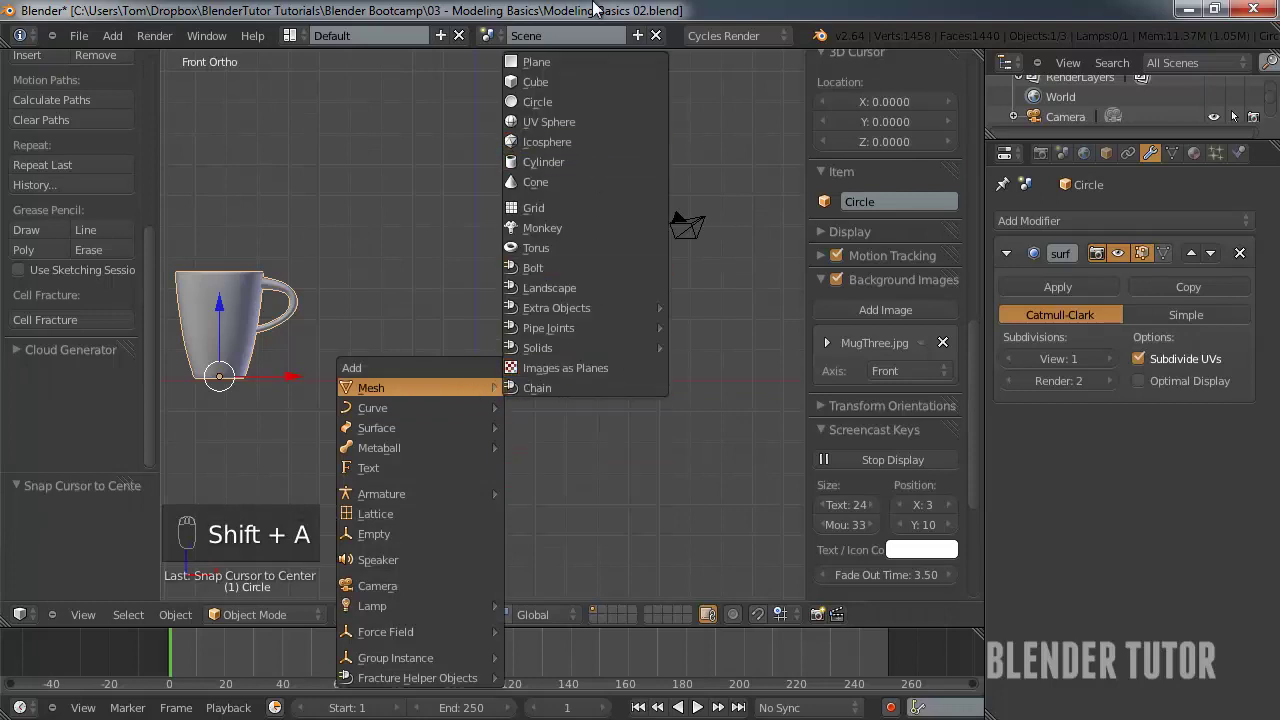
click(580, 116)
scroll(466, 382, up, 3)
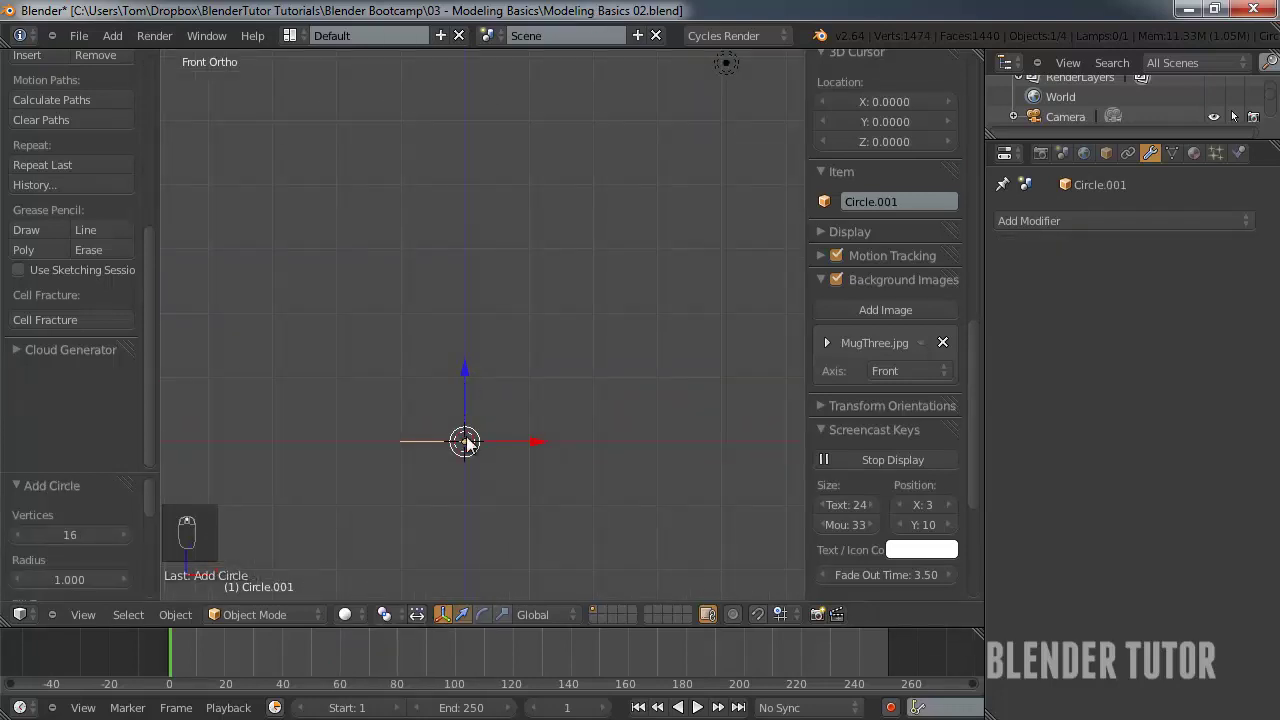
mouse_move(466, 382)
shift+middle_down()
mouse_move(502, 310)
mouse_move(473, 395)
shift+middle_up()
scroll(473, 396, up, 2)
scroll(473, 396, up, 1)
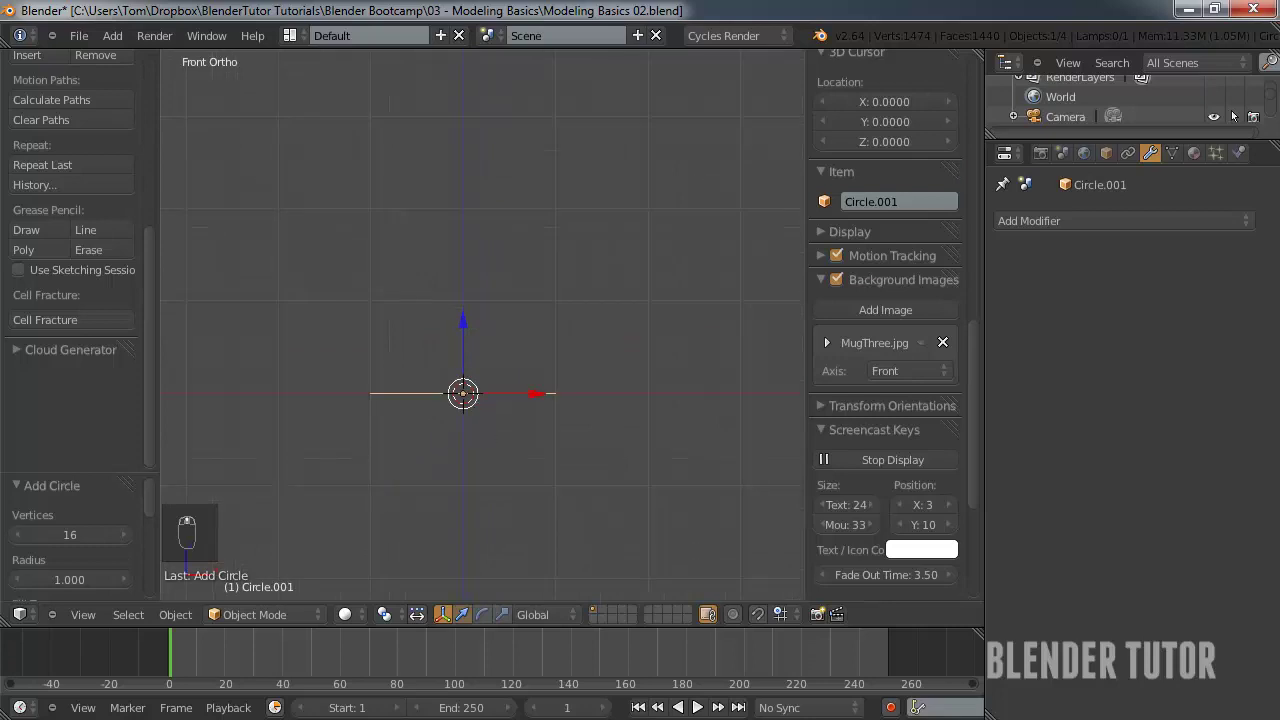
scroll(460, 428, down, 1)
- Extrude the whole circle upward along Z by about 0.04 in Edit Mode
key(Tab)
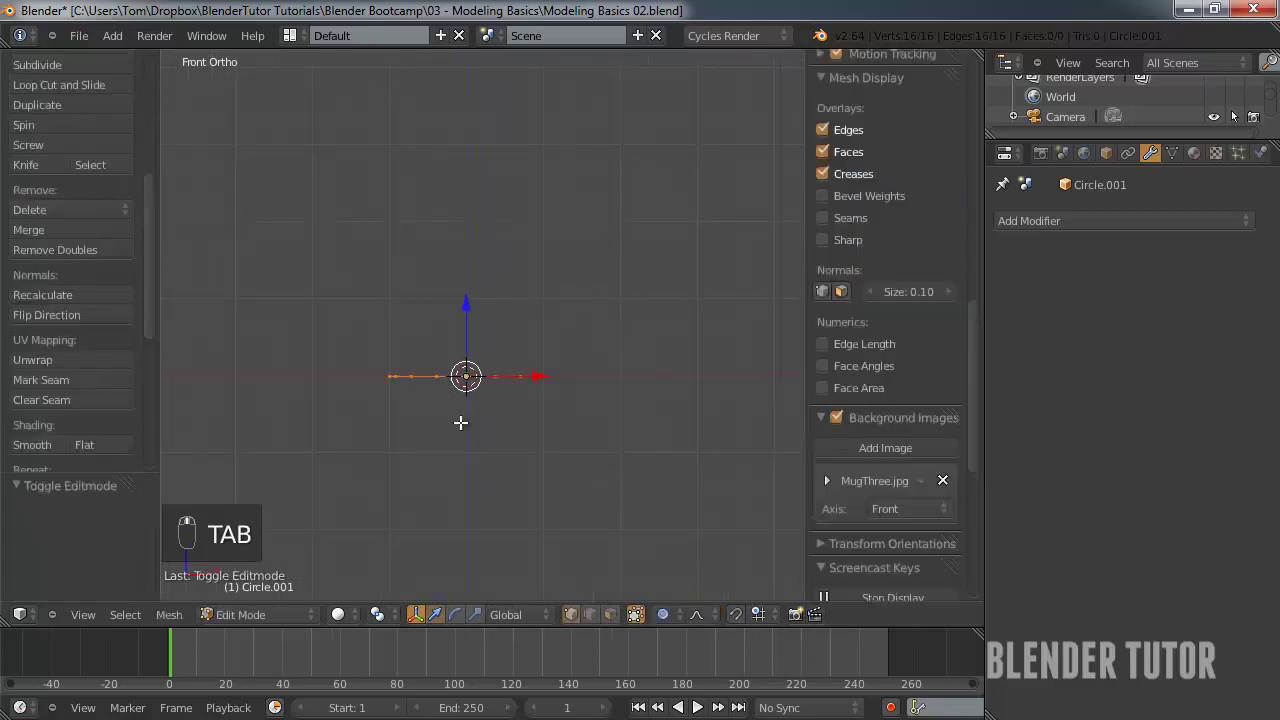
scroll(527, 382, up, 2)
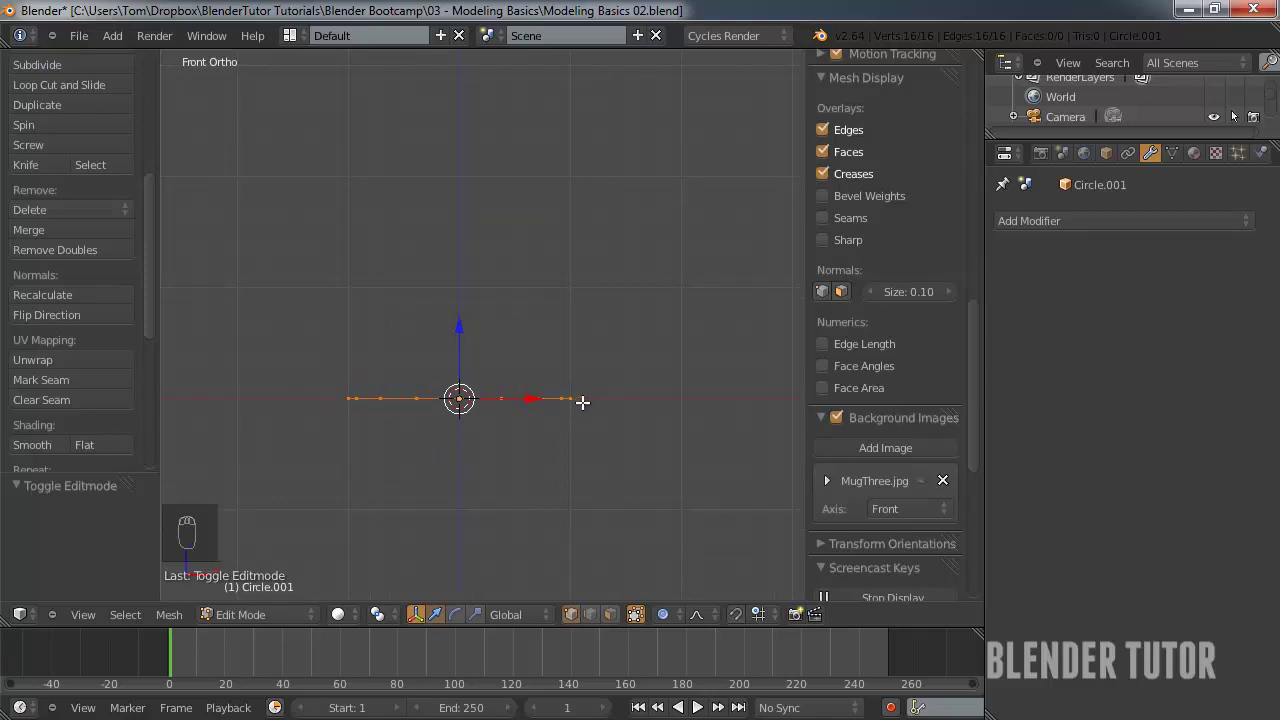
scroll(590, 399, up, 2)
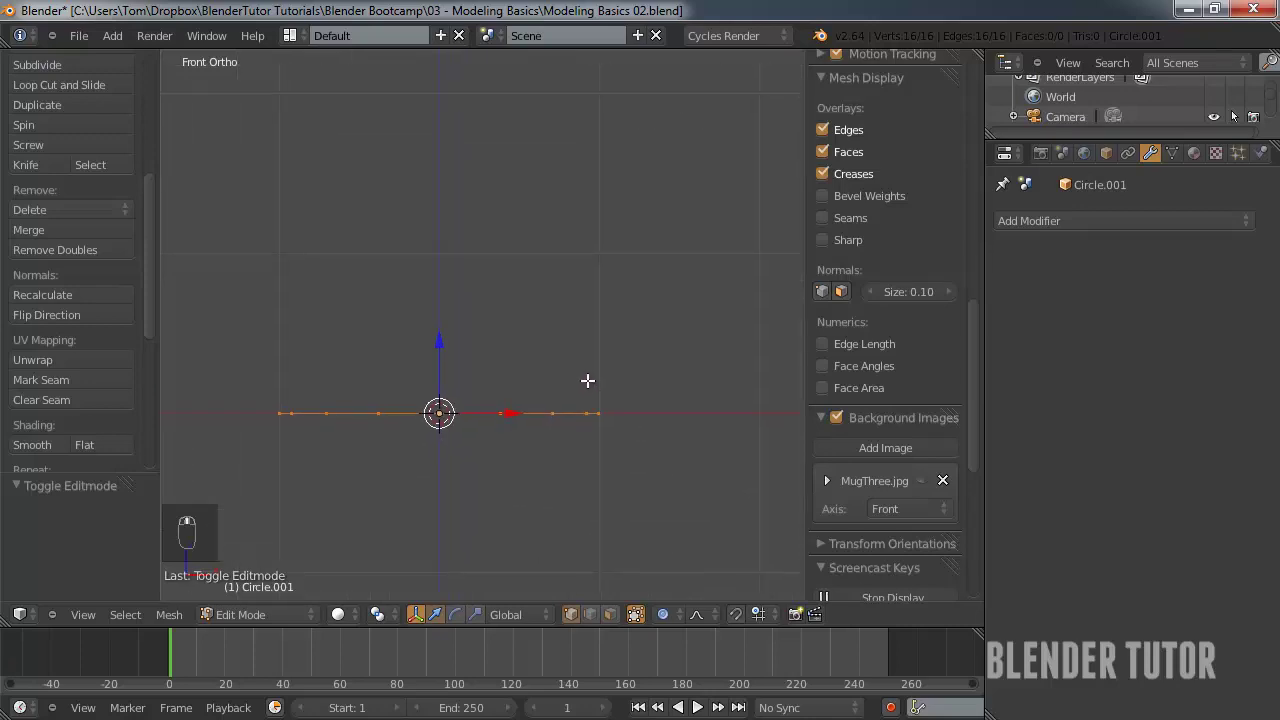
key(e)
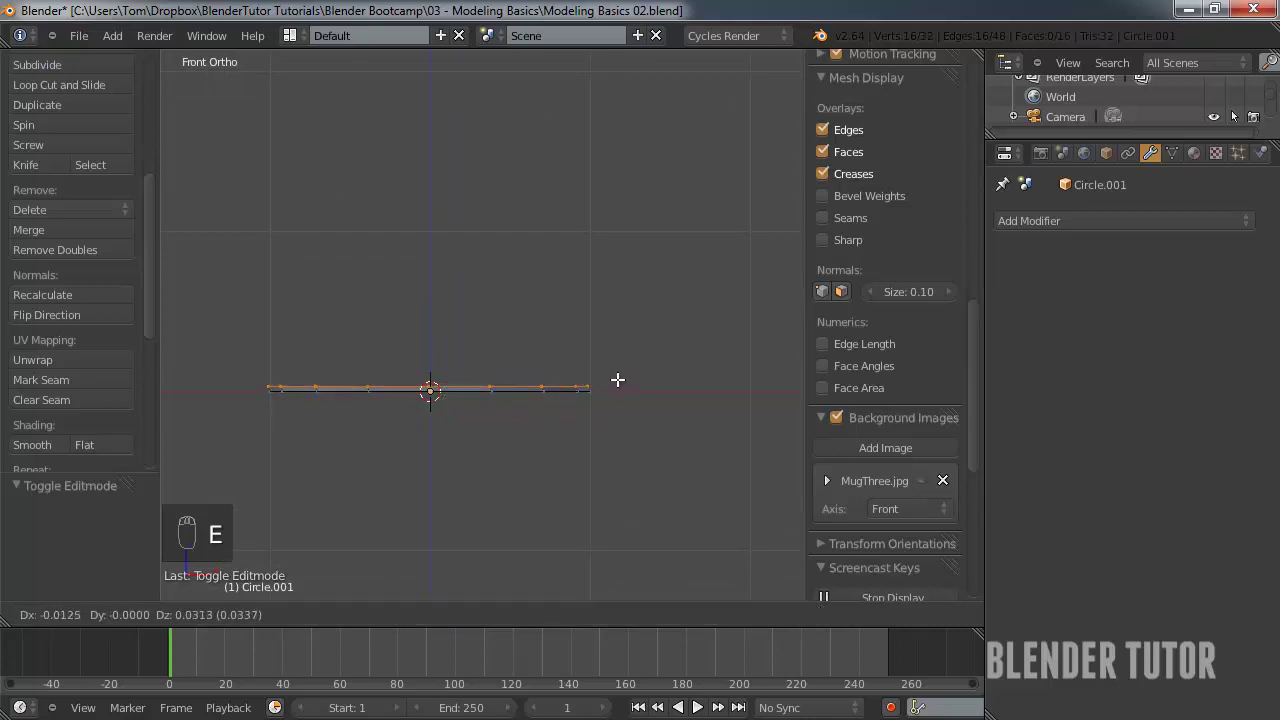
key(z)
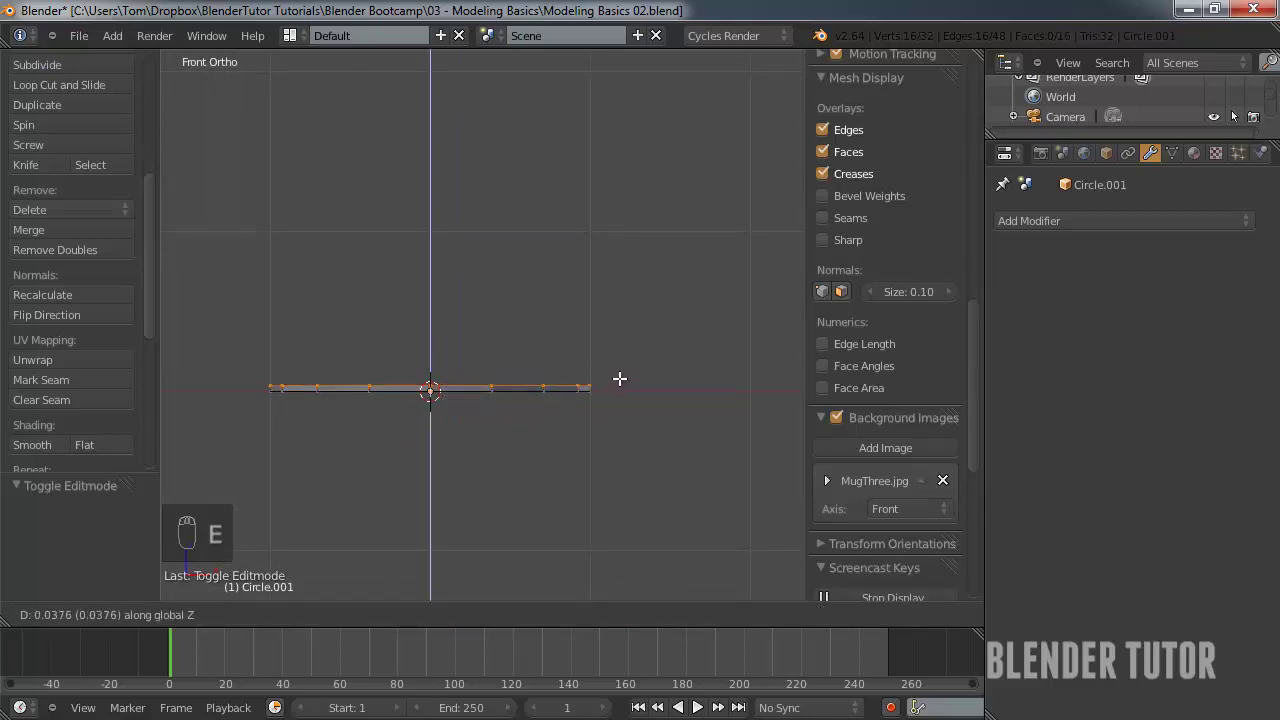
click(620, 378)
scroll(574, 390, up, 2)
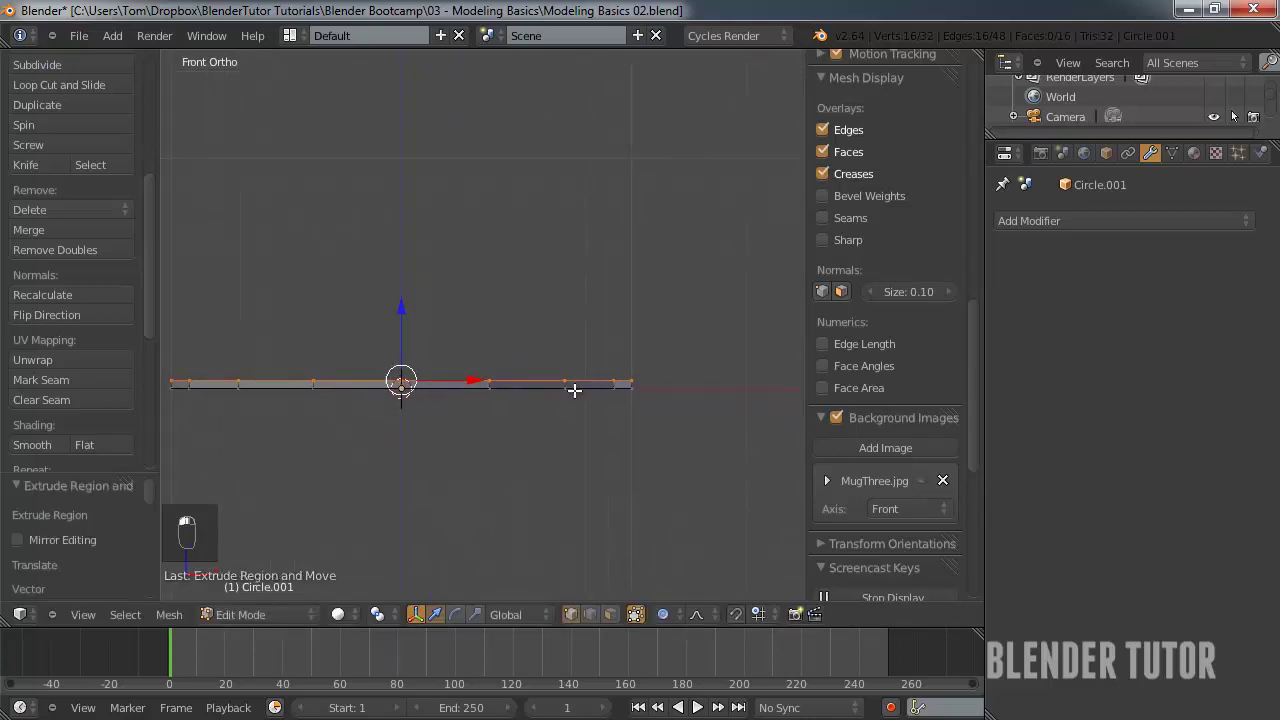
- Turn off proportional editing and scale the extruded upper ring outward to about 1.042
key(s)
right_click(669, 407)
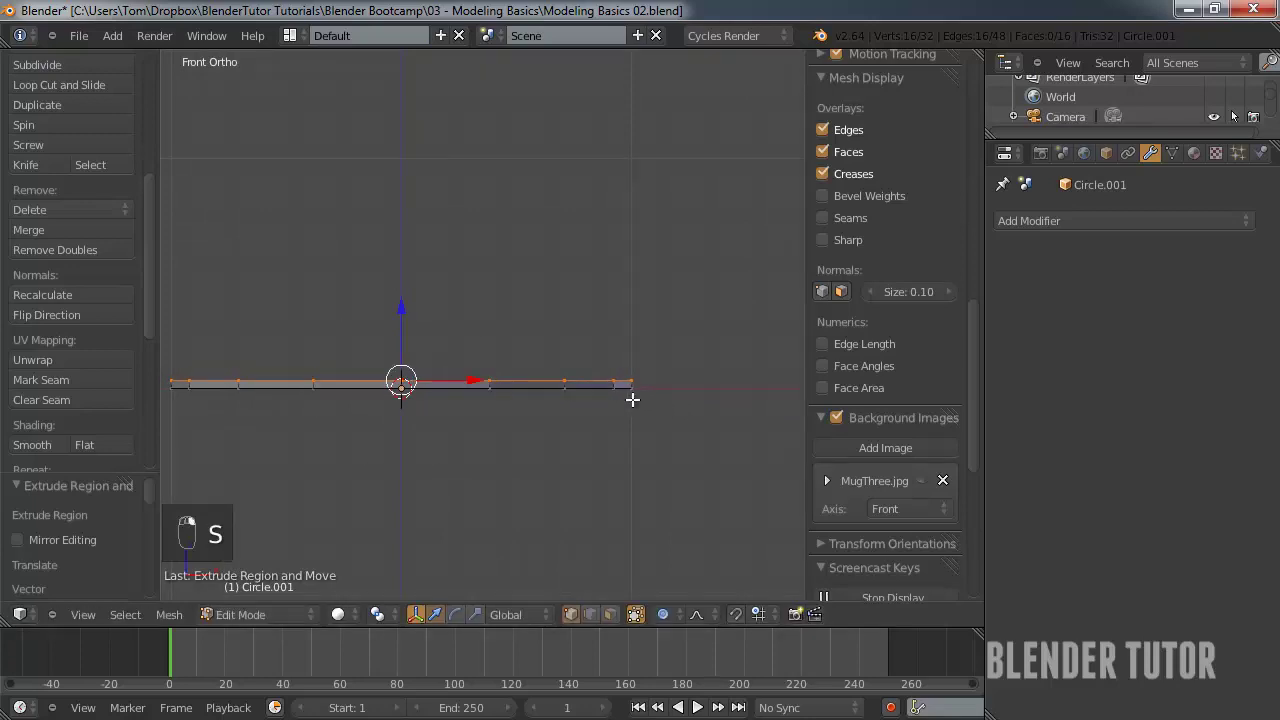
key(o)
key(s)
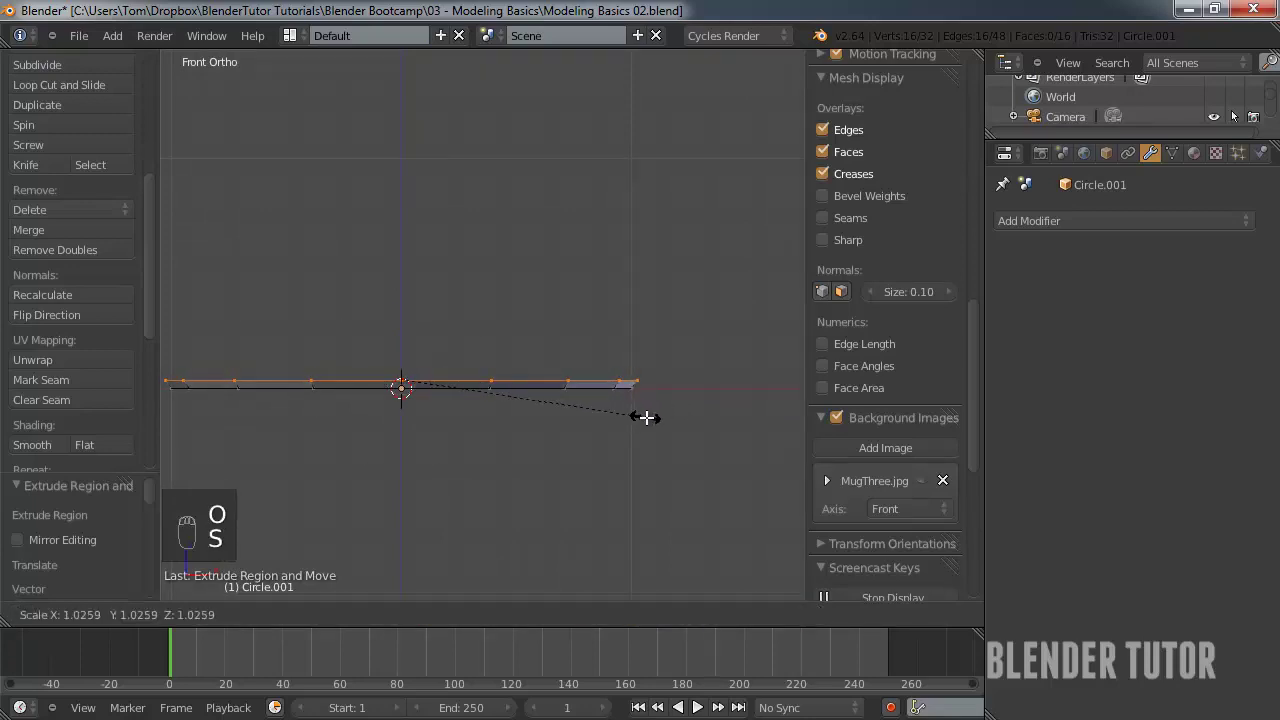
click(649, 417)
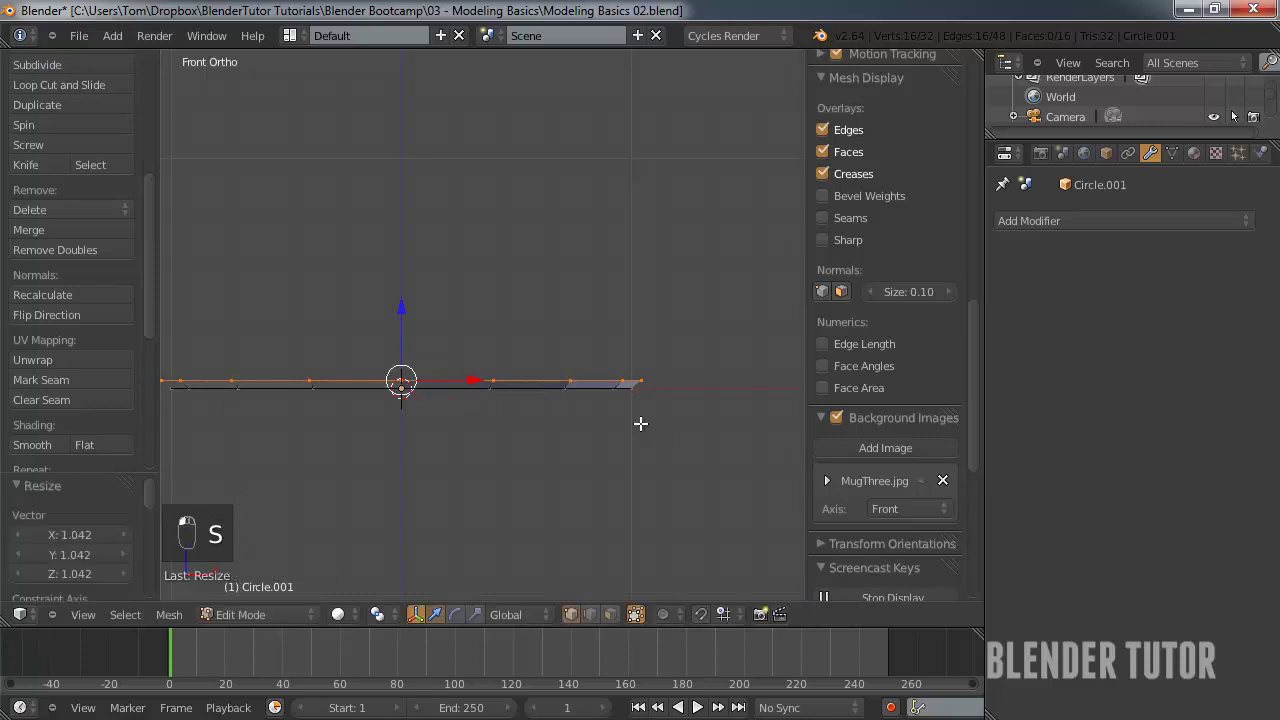
- Extrude the upper ring slightly upward along Z again and scale the new ring to about 1.067
key(e)
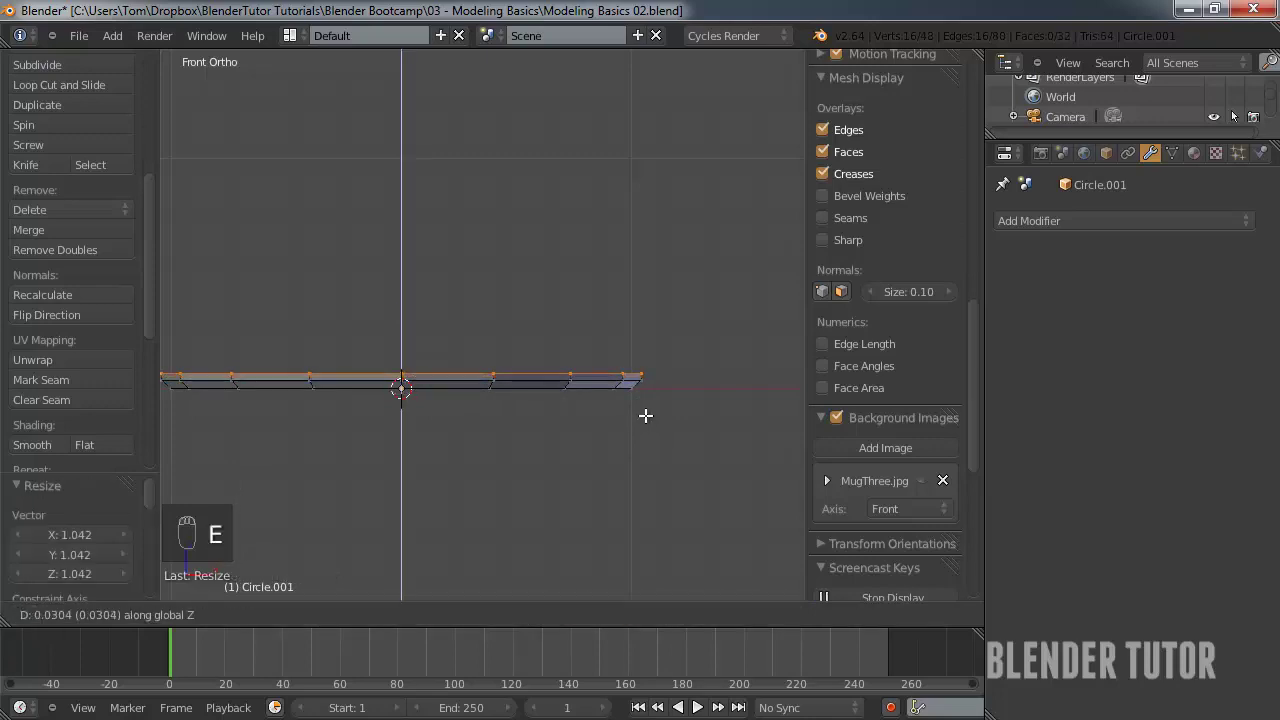
click(644, 415)
key(s)
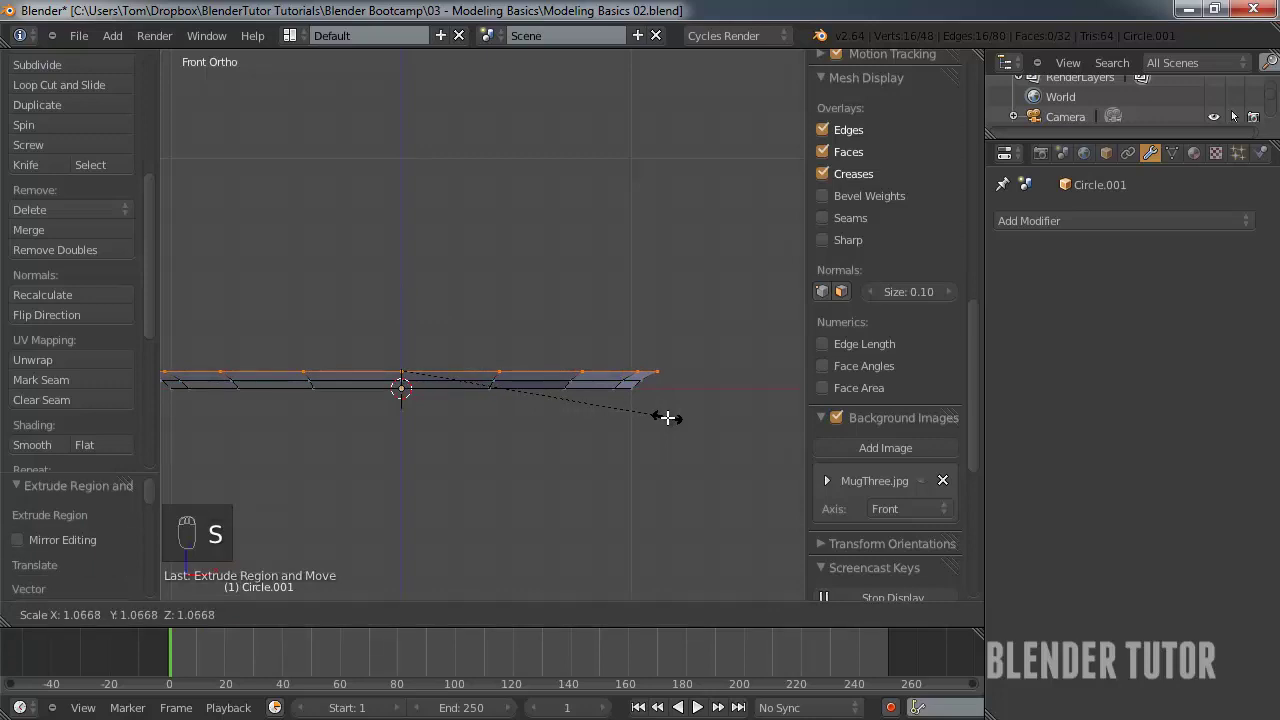
click(667, 417)
scroll(660, 417, down, 3)
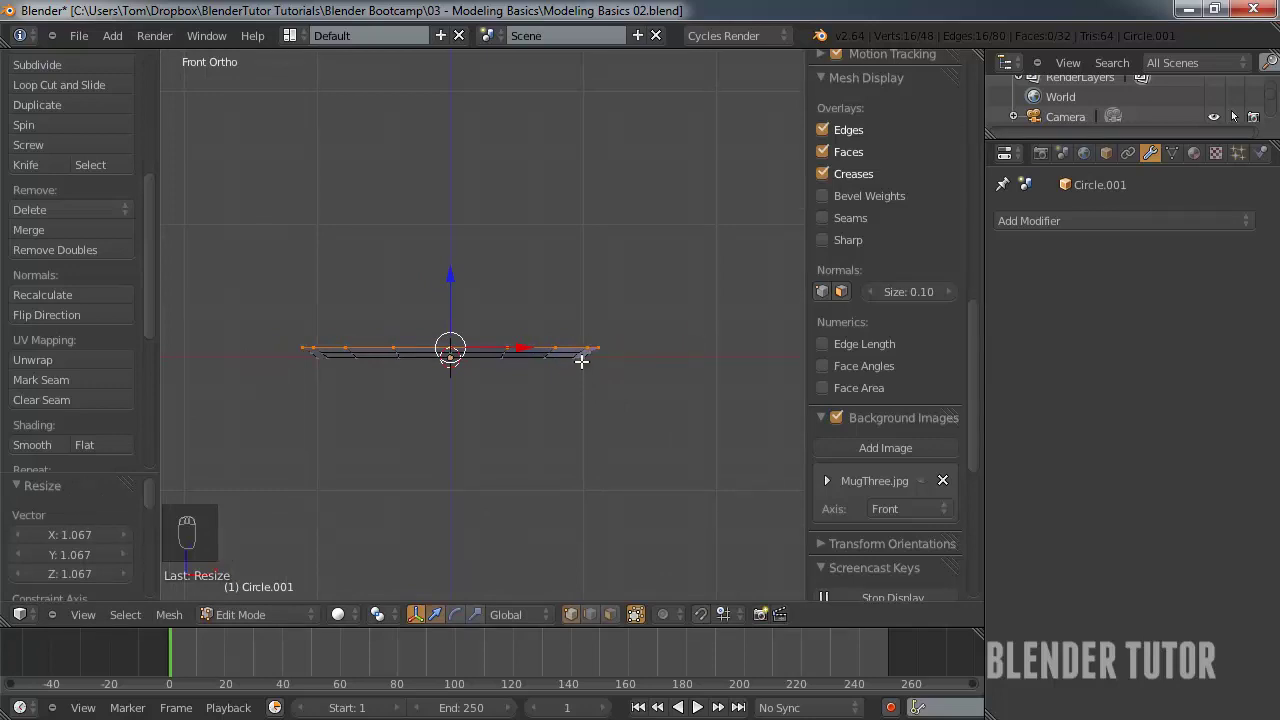
scroll(475, 378, up, 3)
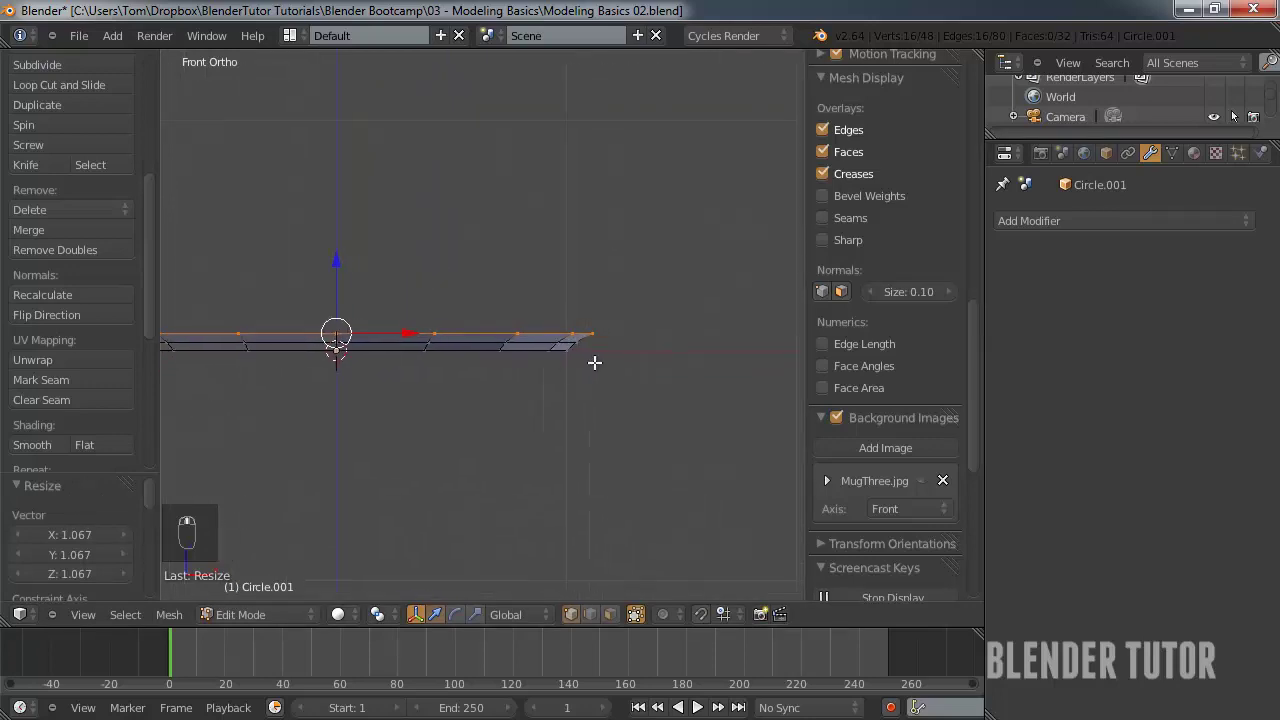
- Extrude the top ring upward by about 0.13 and scale it to about 1.571 to form the plate's wide rim
key(e)
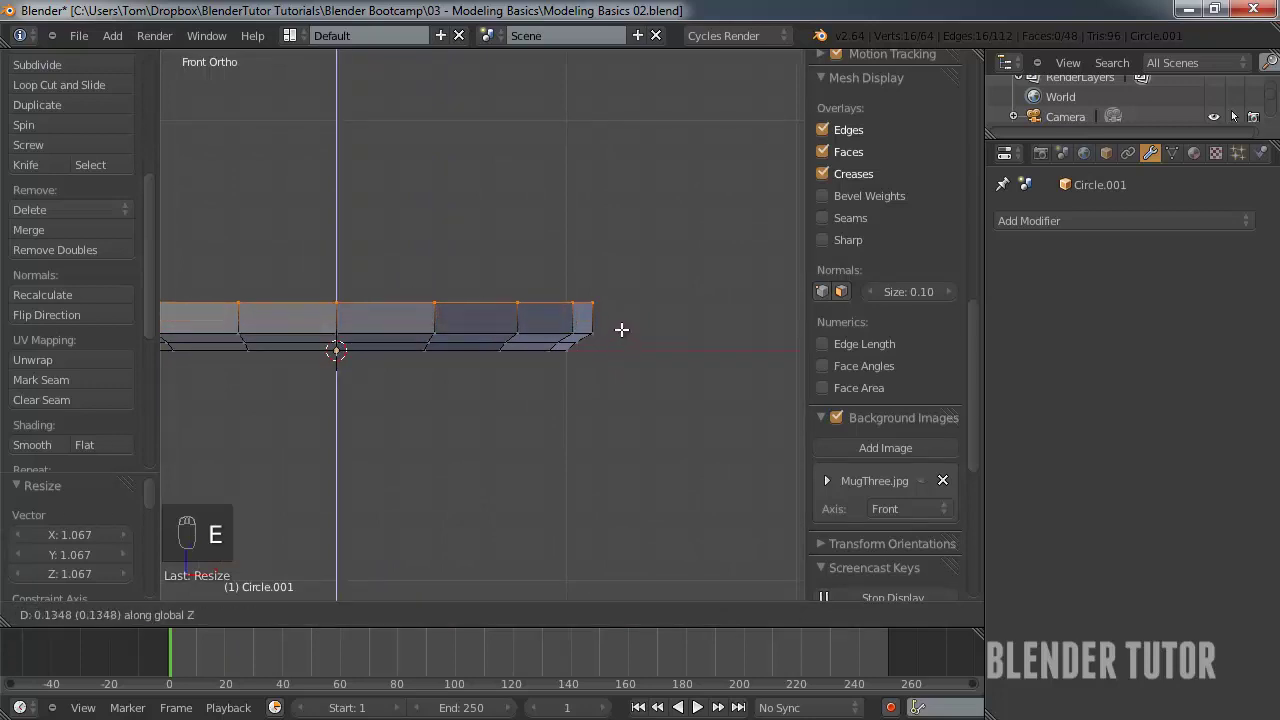
click(618, 332)
scroll(552, 355, down, 4)
key(s)
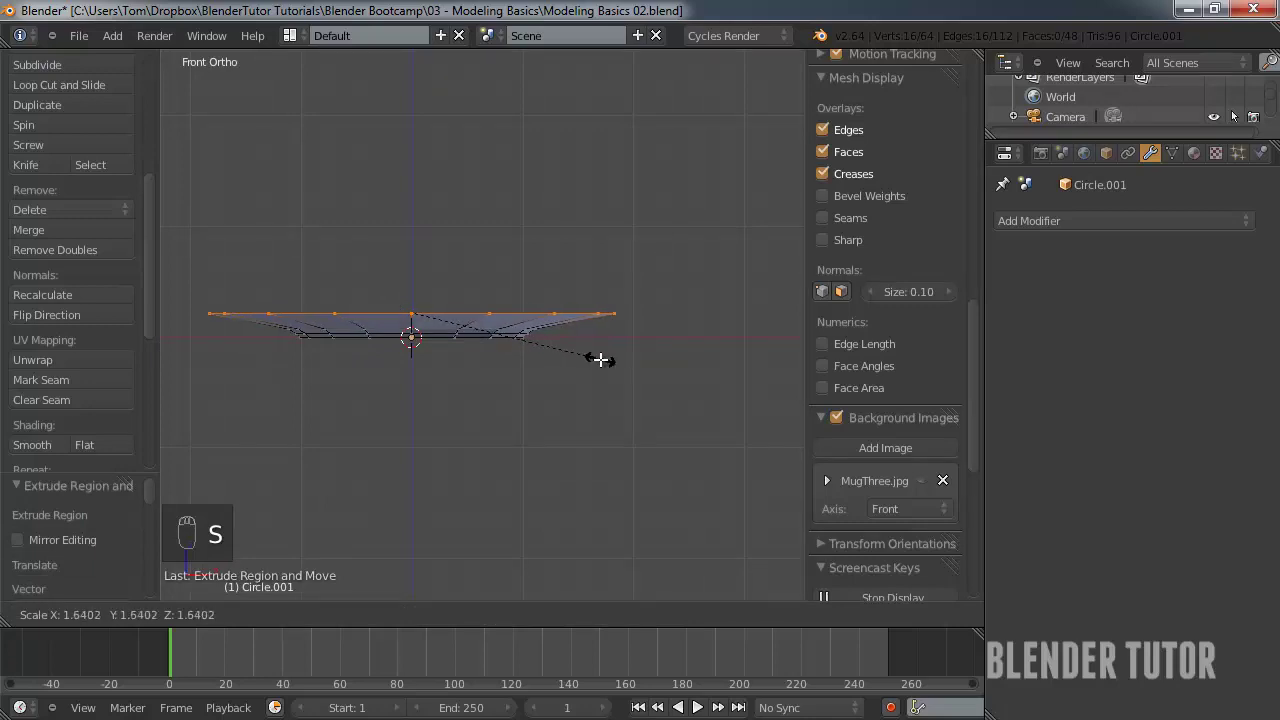
click(591, 357)
- Lower the outer rim ring slightly along Z to flatten the plate, and check the shape from above
scroll(590, 357, up, 4)
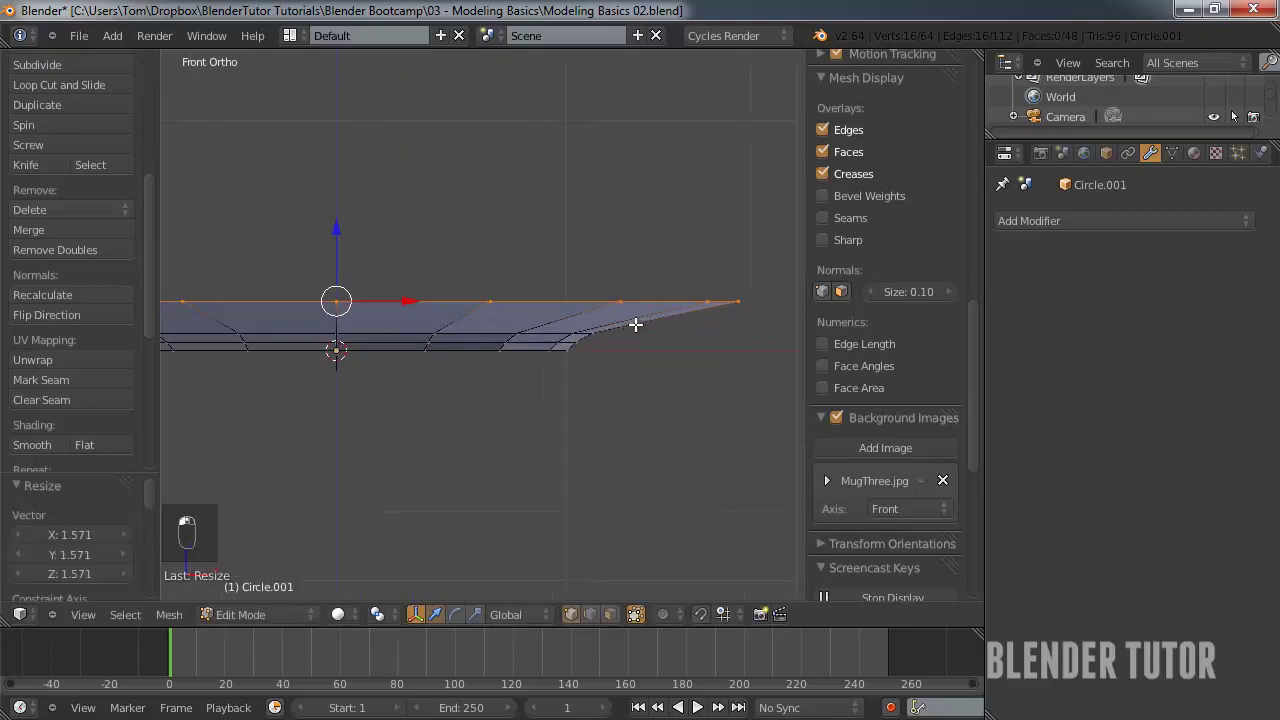
key(g)
key(z)
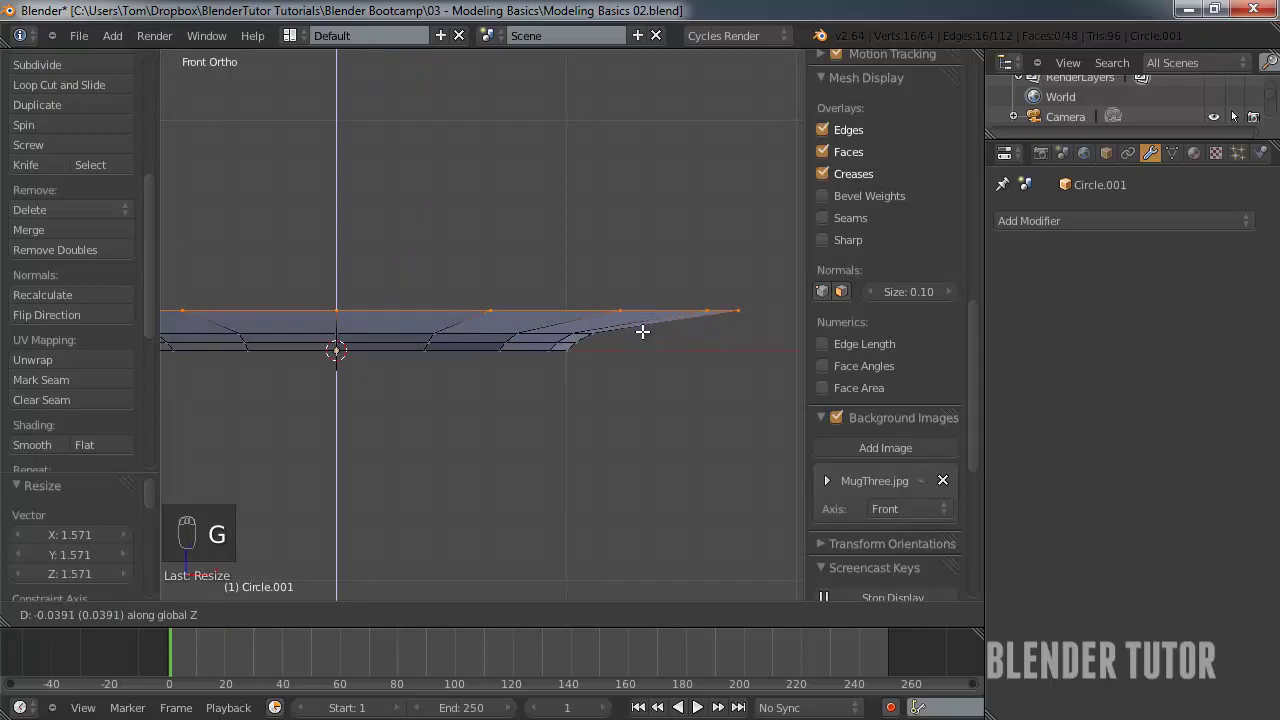
click(642, 335)
key(KP_Decimal)
middle_drag(643, 334, 642, 356)
key(Tab)
key(Tab)
scroll(583, 320, up, 3)
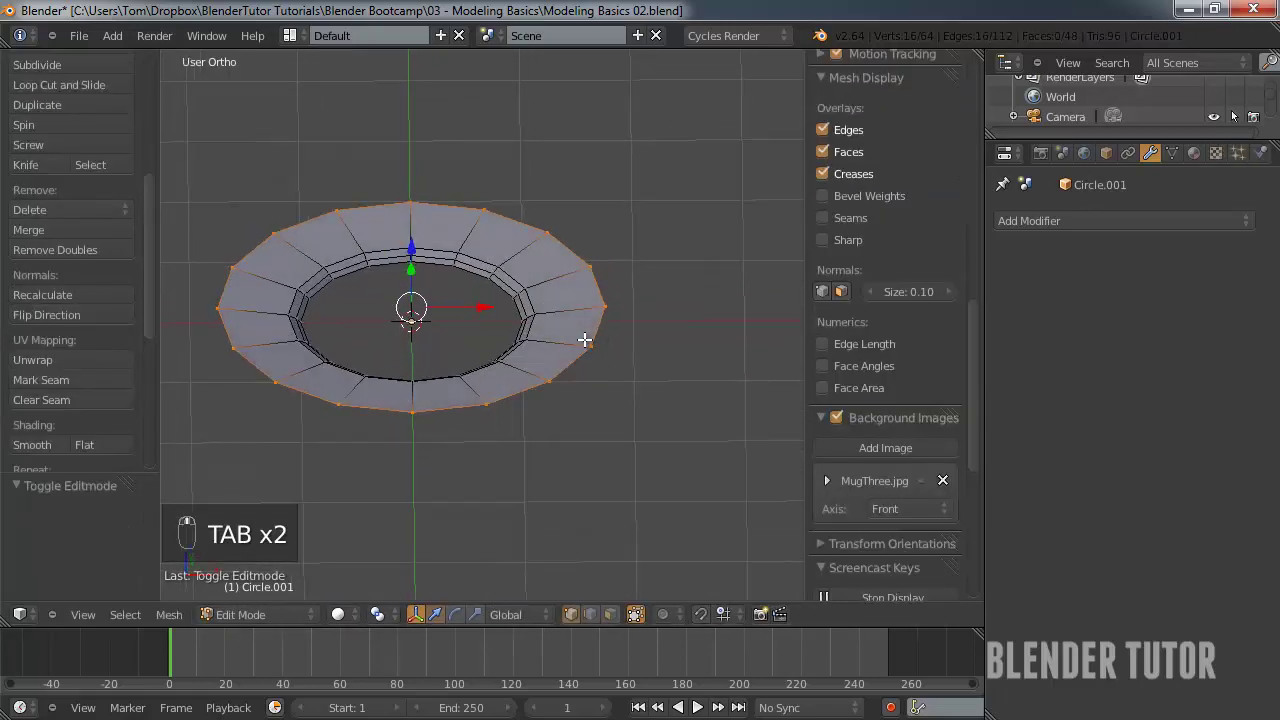
- Fill the innermost edge loop with a face to close the plate's base, and inspect it in Object Mode
alt+right_click(464, 234)
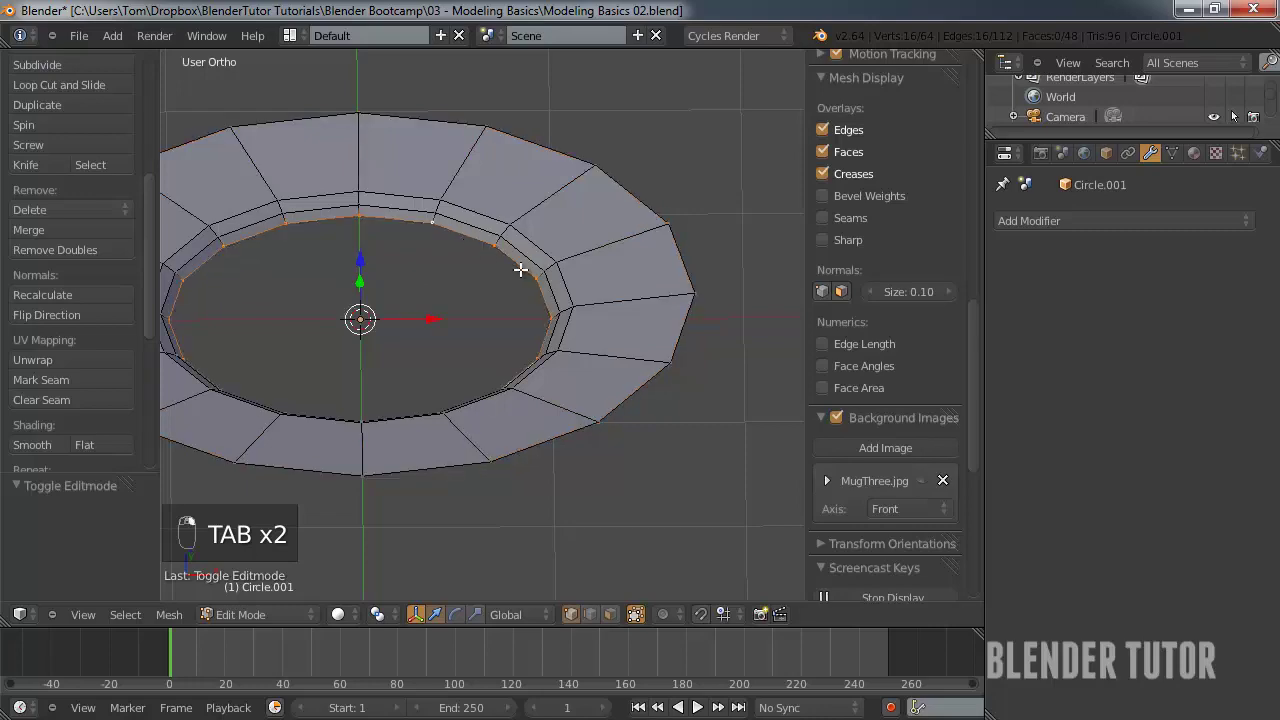
key(f)
scroll(491, 277, down, 3)
key(Tab)
middle_drag(490, 279, 432, 316)
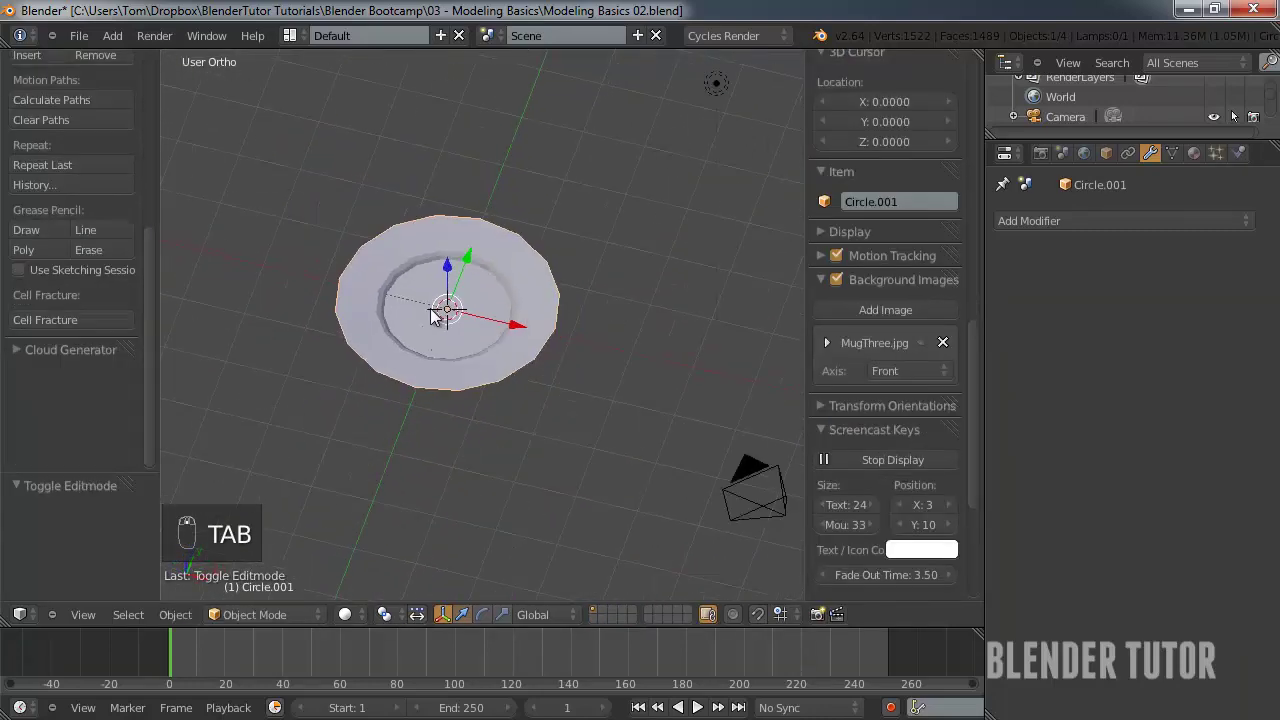
scroll(430, 312, down, 4)
scroll(430, 312, up, 8)
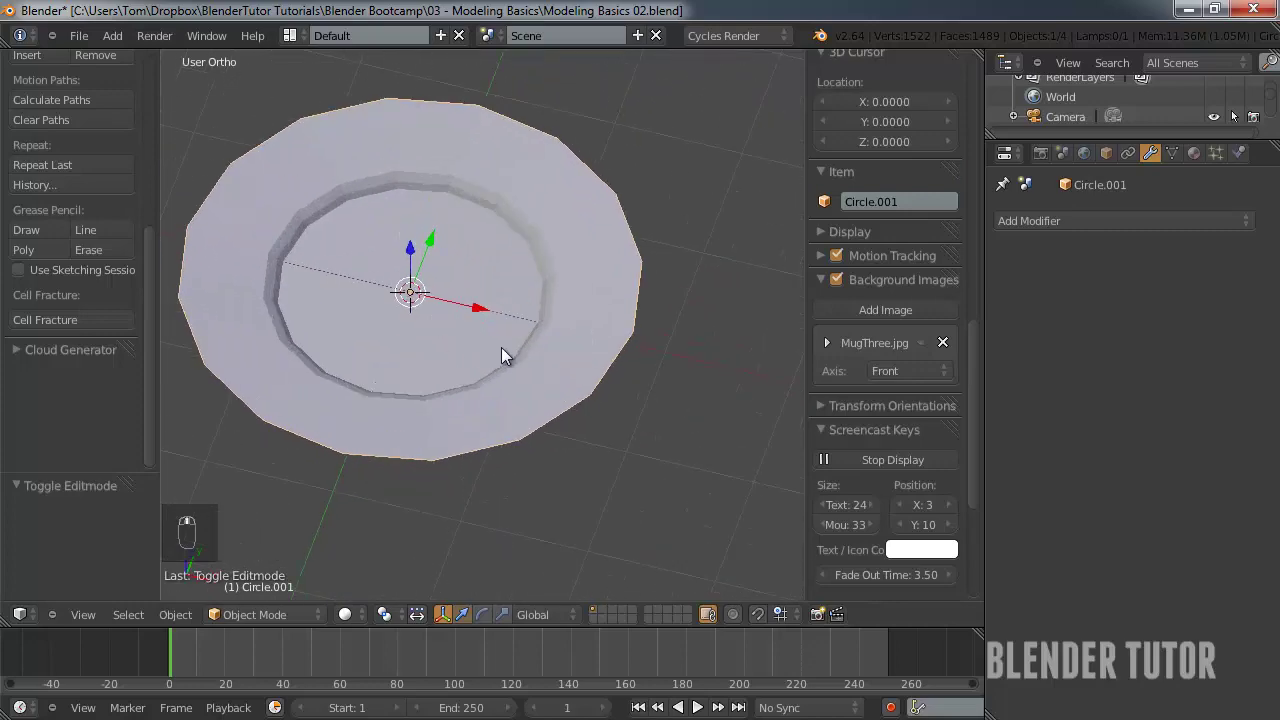
middle_drag(501, 347, 575, 328)
- Extrude the plate's outer rim ring upward by about 0.0075 along Z and scale the new ring to about 1.027
key(Tab)
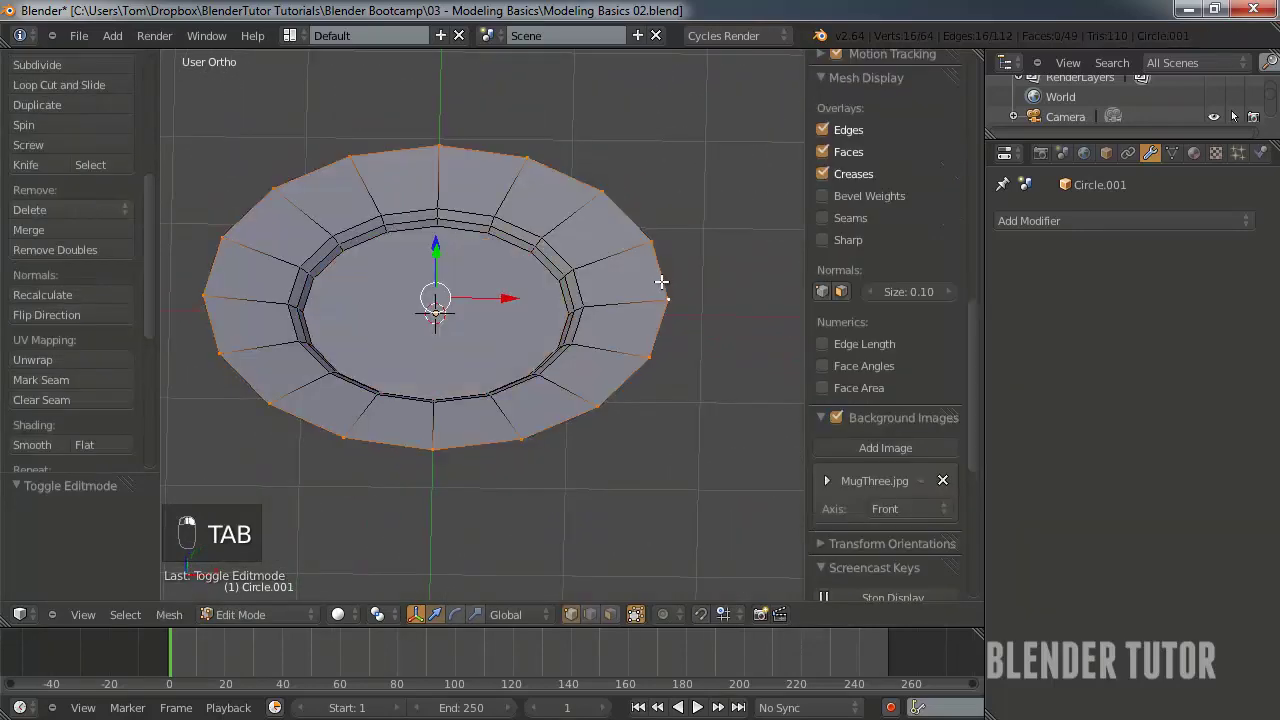
key(KP_1)
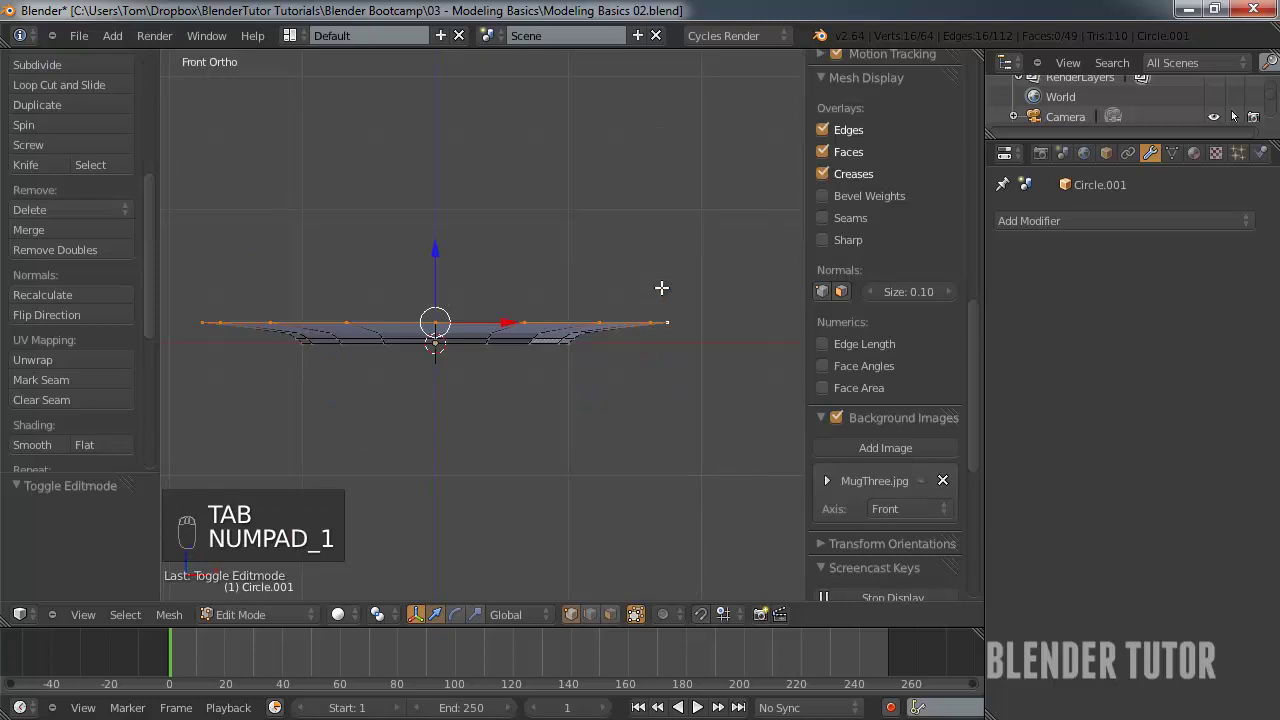
scroll(663, 286, up, 3)
scroll(695, 321, down, 3)
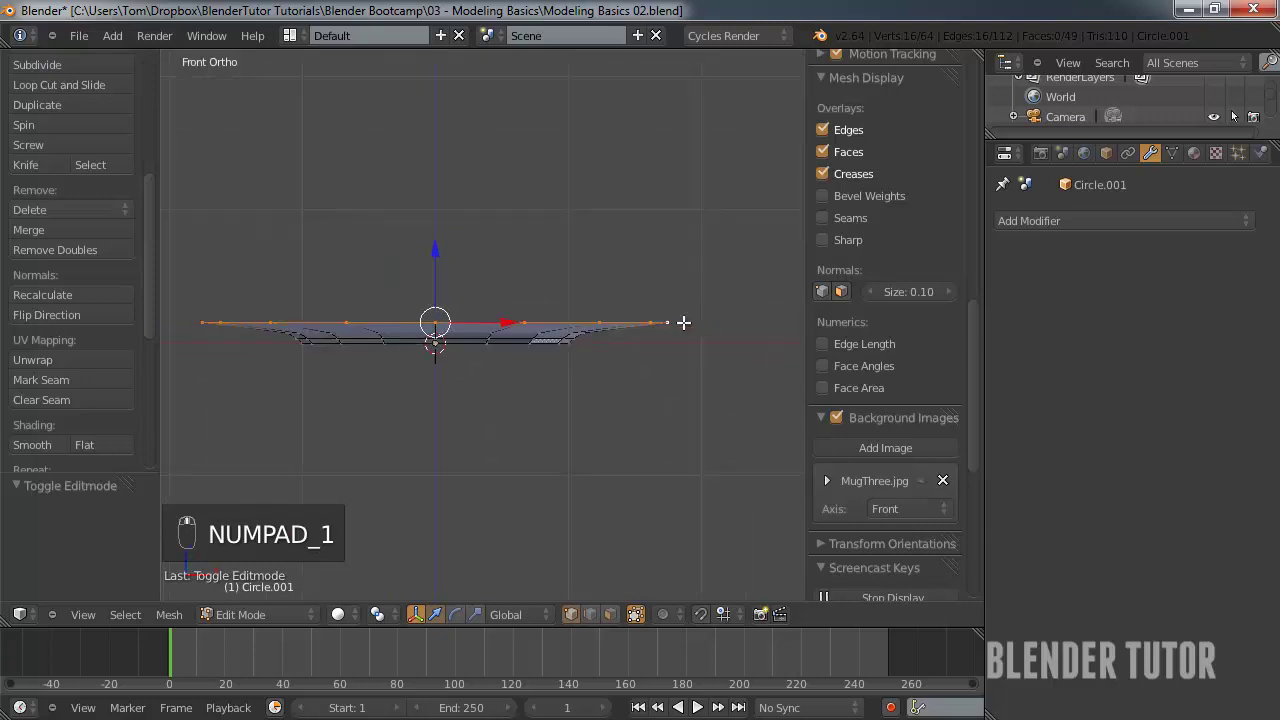
key(e)
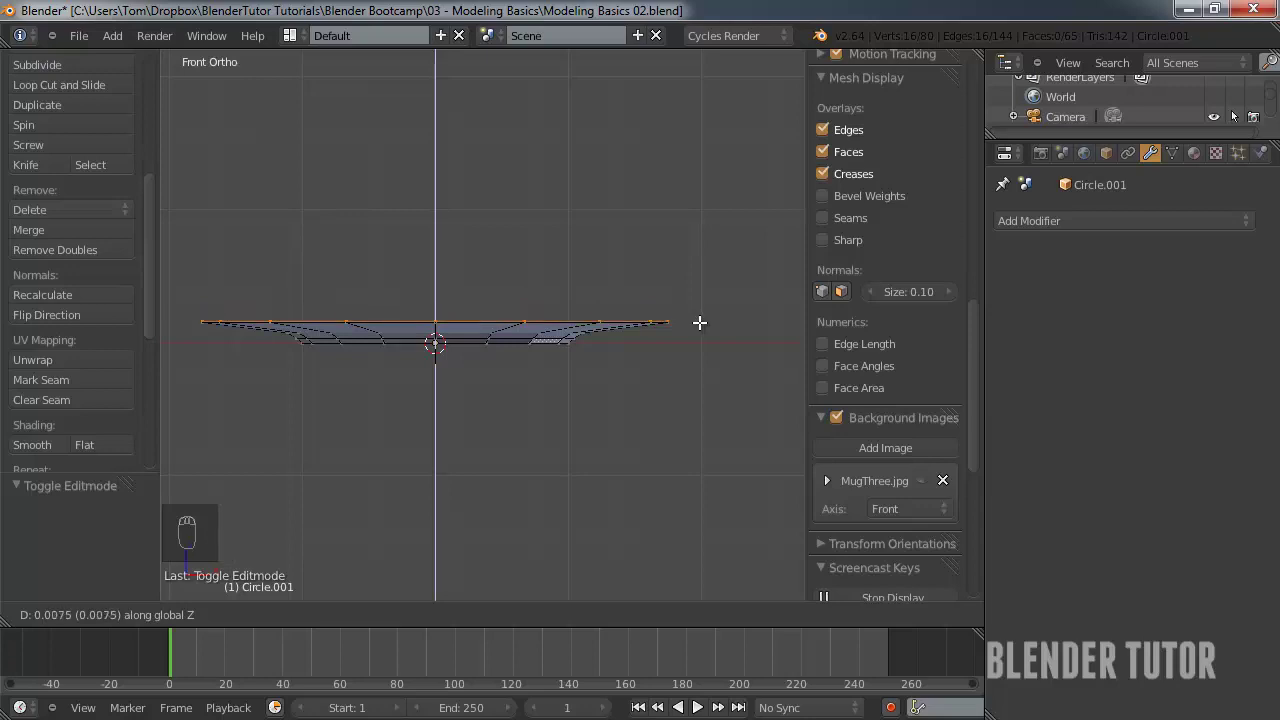
click(699, 324)
key(s)
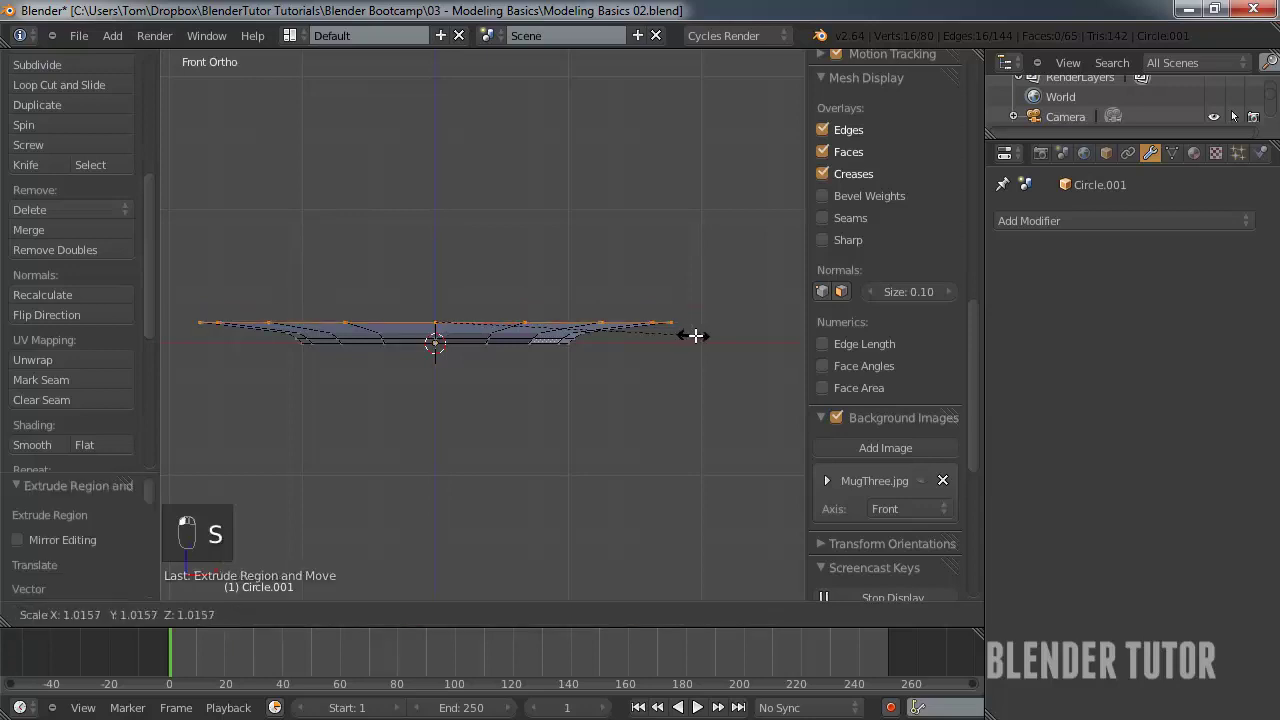
click(695, 333)
- Lower the new outermost ring by about 0.005 along Z in wireframe and scale it inward slightly
scroll(695, 332, up, 2)
scroll(403, 351, up, 4)
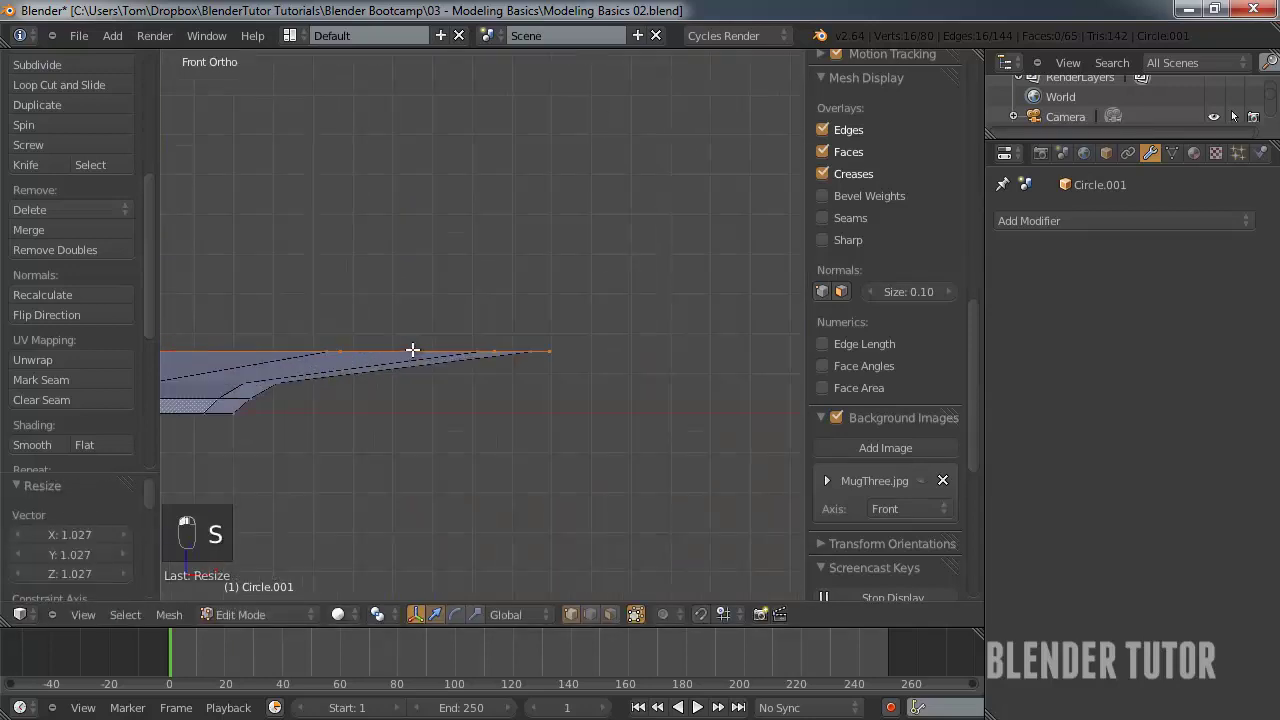
key(z)
shift+middle_drag(580, 400, 552, 351)
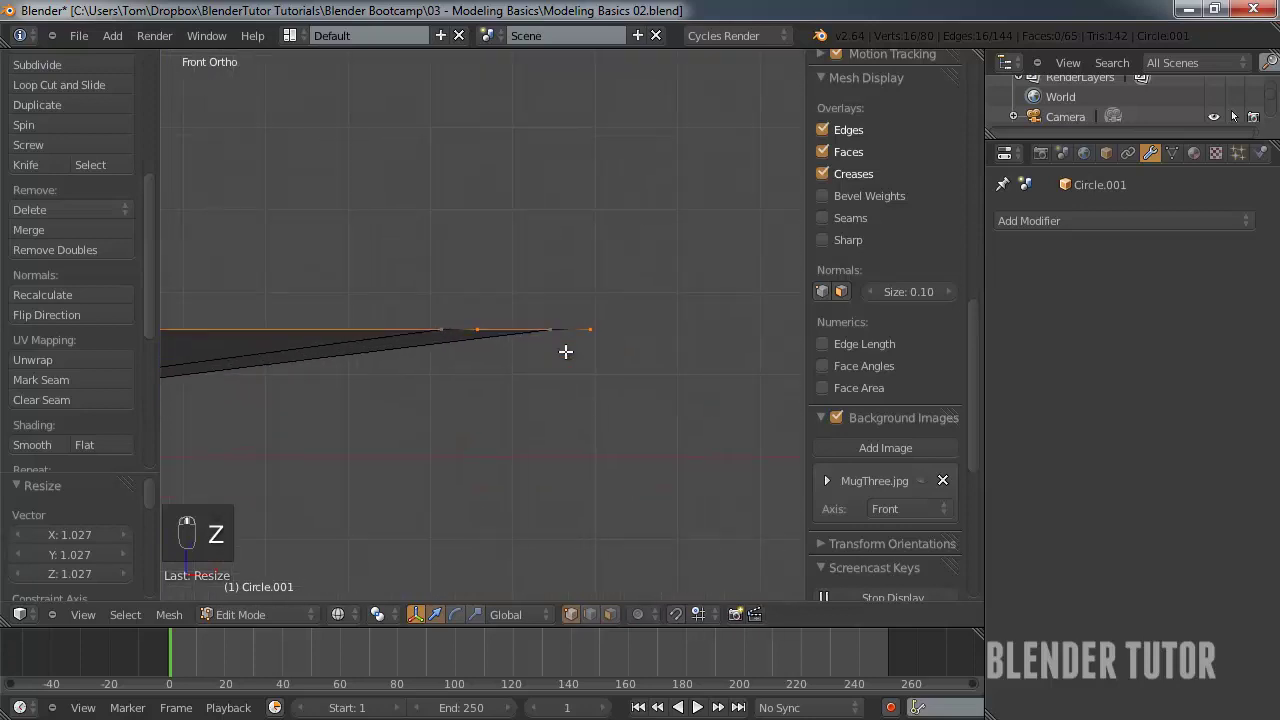
key(g)
key(z)
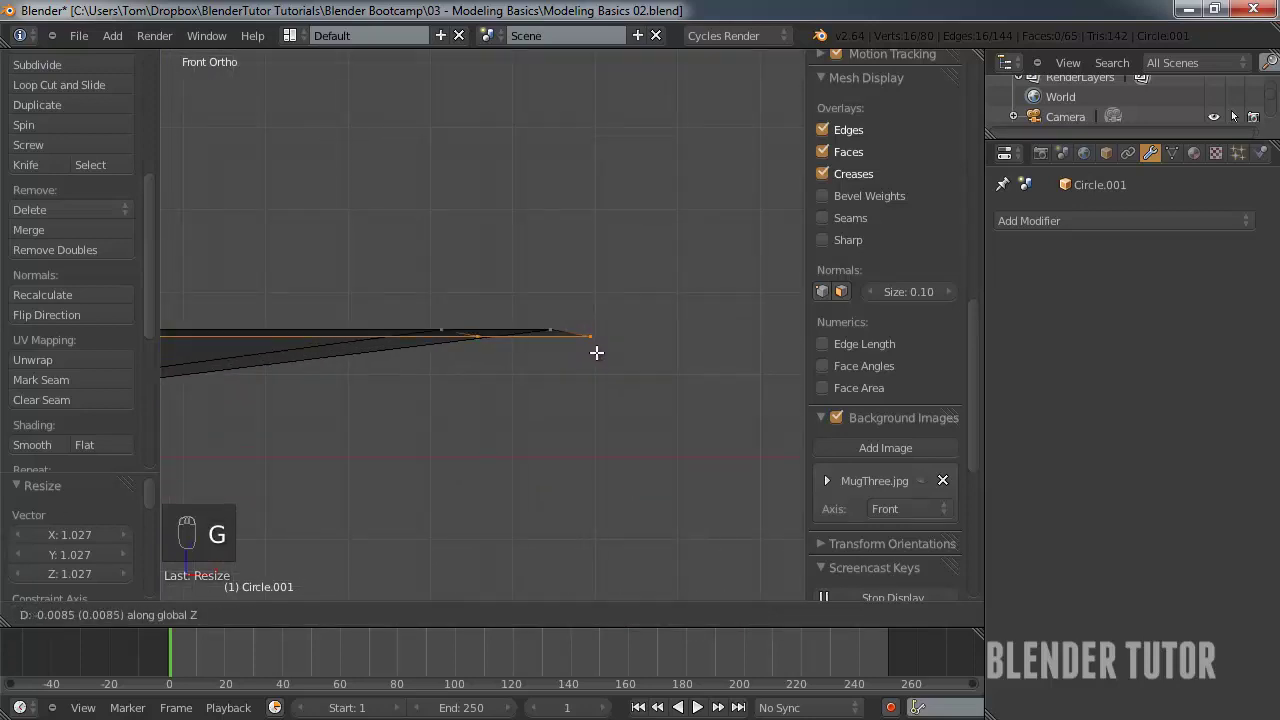
click(596, 350)
key(s)
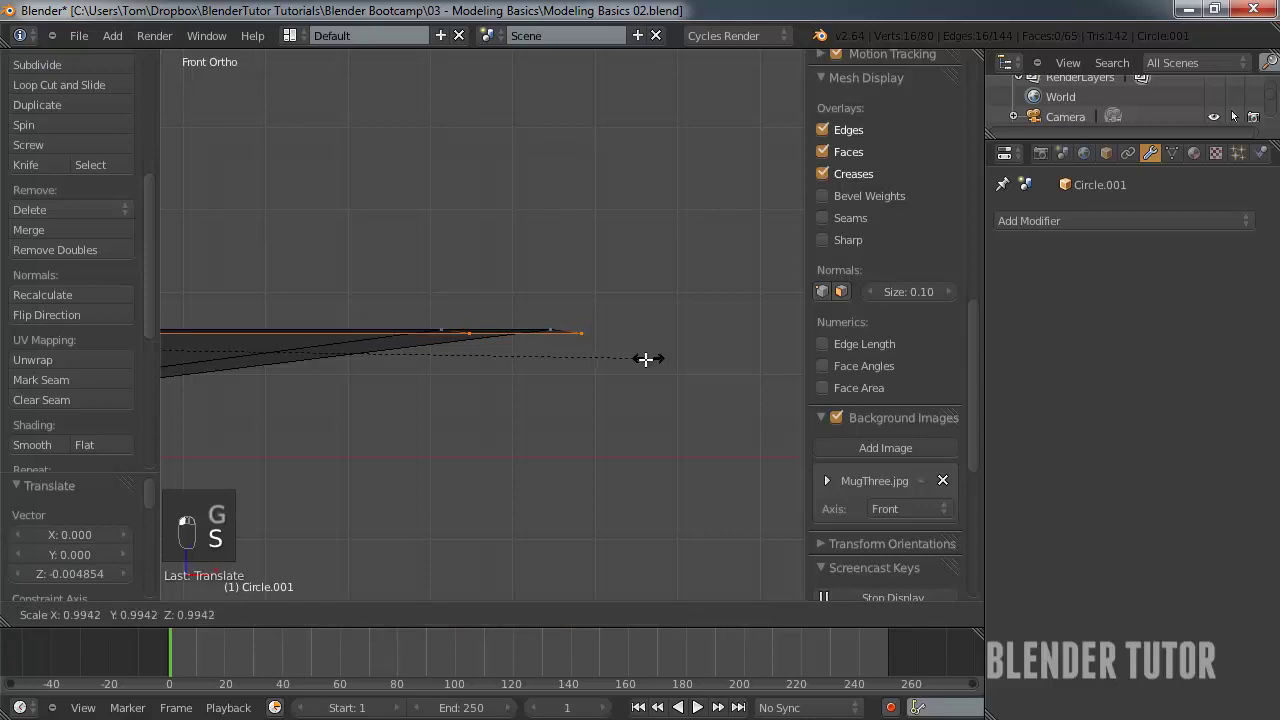
click(631, 358)
- Return to Object Mode with solid shading and inspect the plate's rim from the side and above
key(Tab)
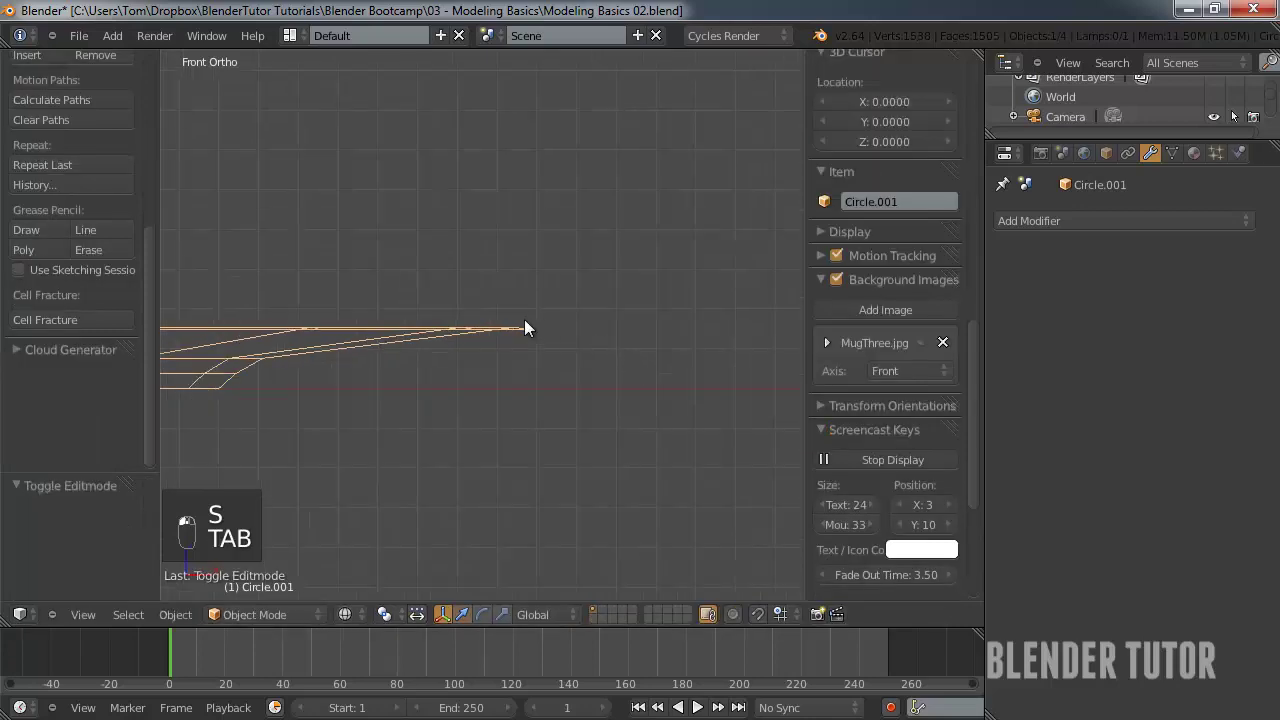
key(z)
mouse_move(514, 310)
middle_down()
mouse_move(573, 184)
mouse_move(515, 263)
mouse_move(446, 274)
middle_up()
scroll(515, 263, down, 5)
scroll(463, 276, up, 2)
scroll(465, 276, down, 1)
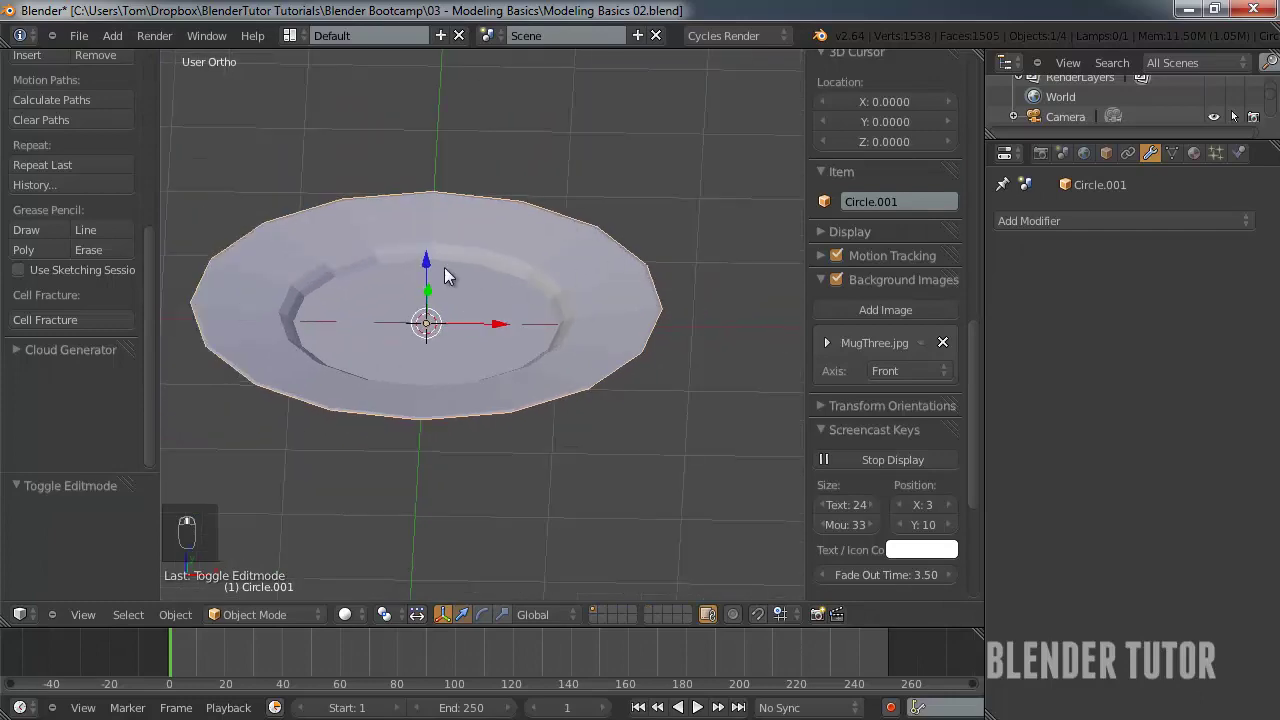
middle_drag(478, 270, 602, 358)
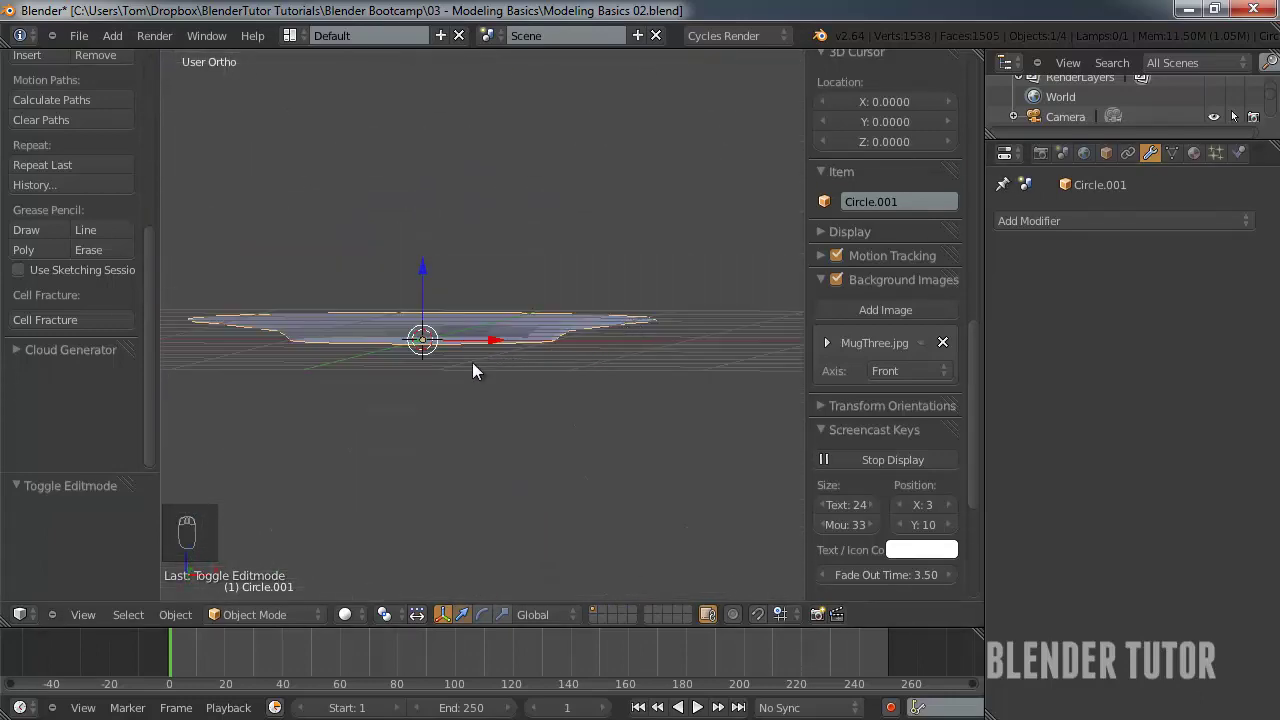
middle_drag(432, 246, 434, 333)
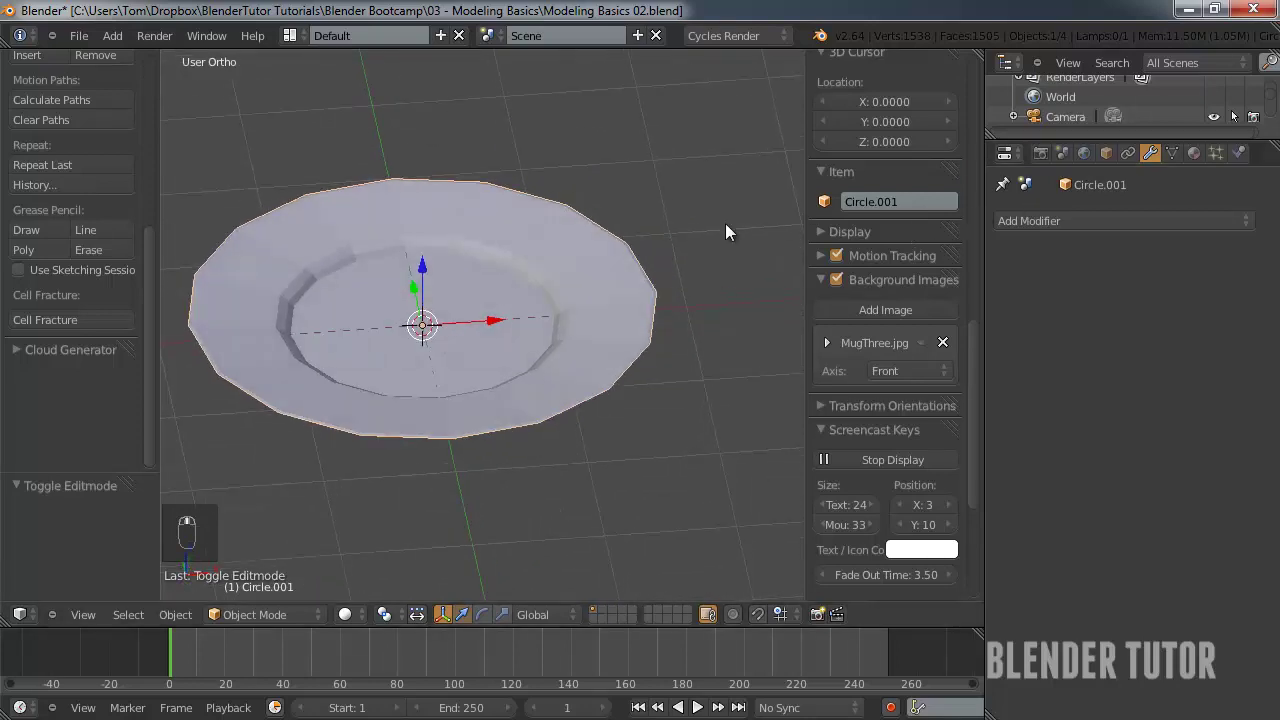
- Add a Solidify modifier to the plate and set its thickness to about 0.032
click(1062, 221)
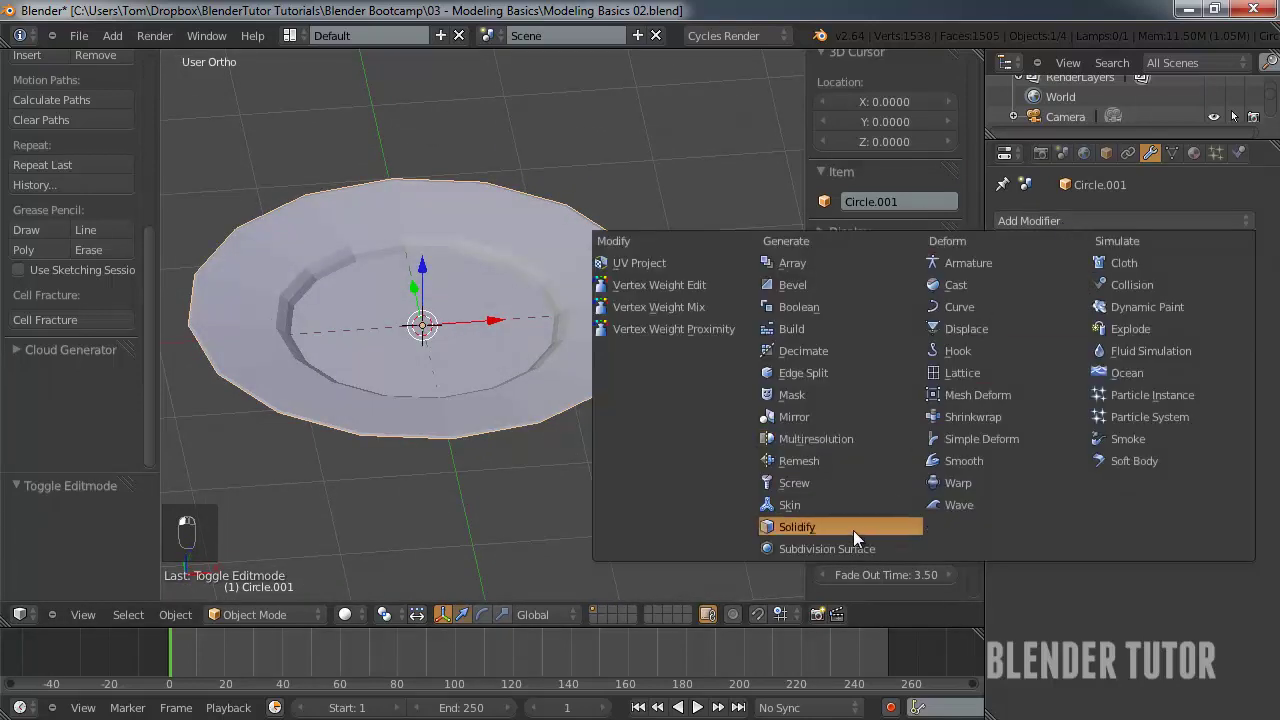
click(800, 530)
middle_drag(610, 406, 428, 457)
key(KP_1)
scroll(613, 326, up, 3)
drag(1060, 311, 1088, 312)
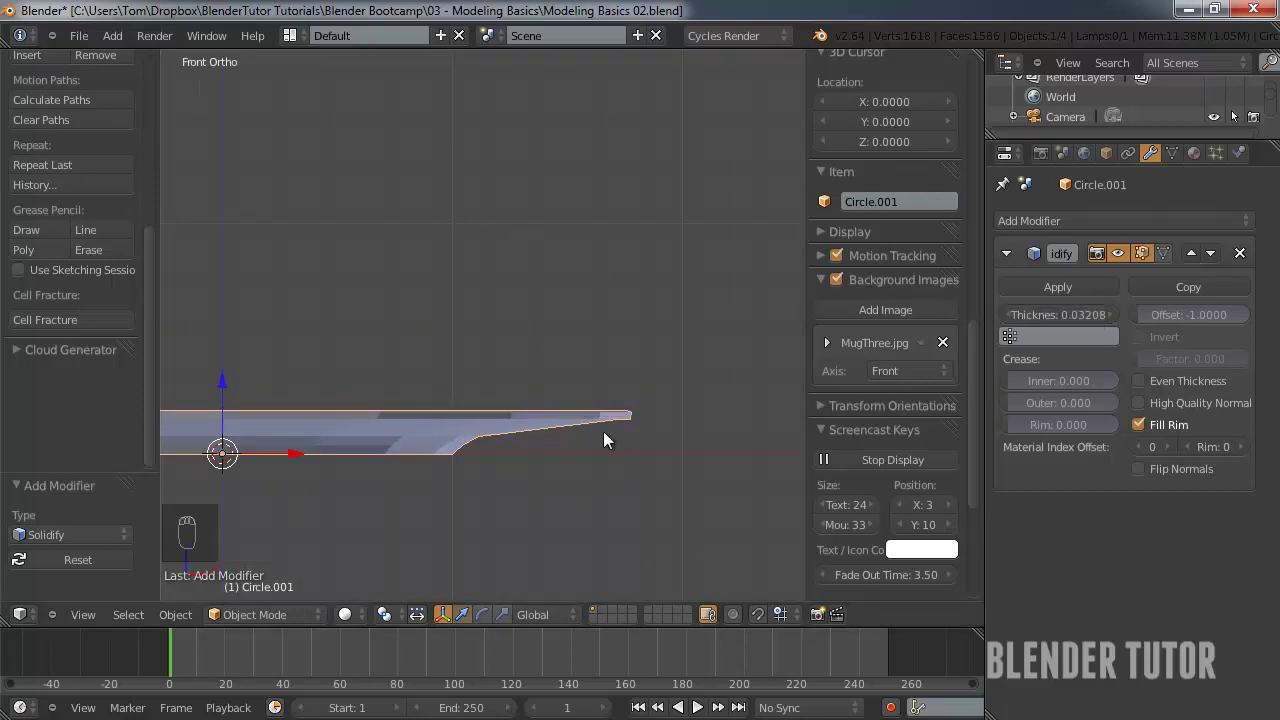
- Add a Subdivision Surface modifier to the plate and inspect the smoothed shape
middle_drag(603, 431, 602, 515)
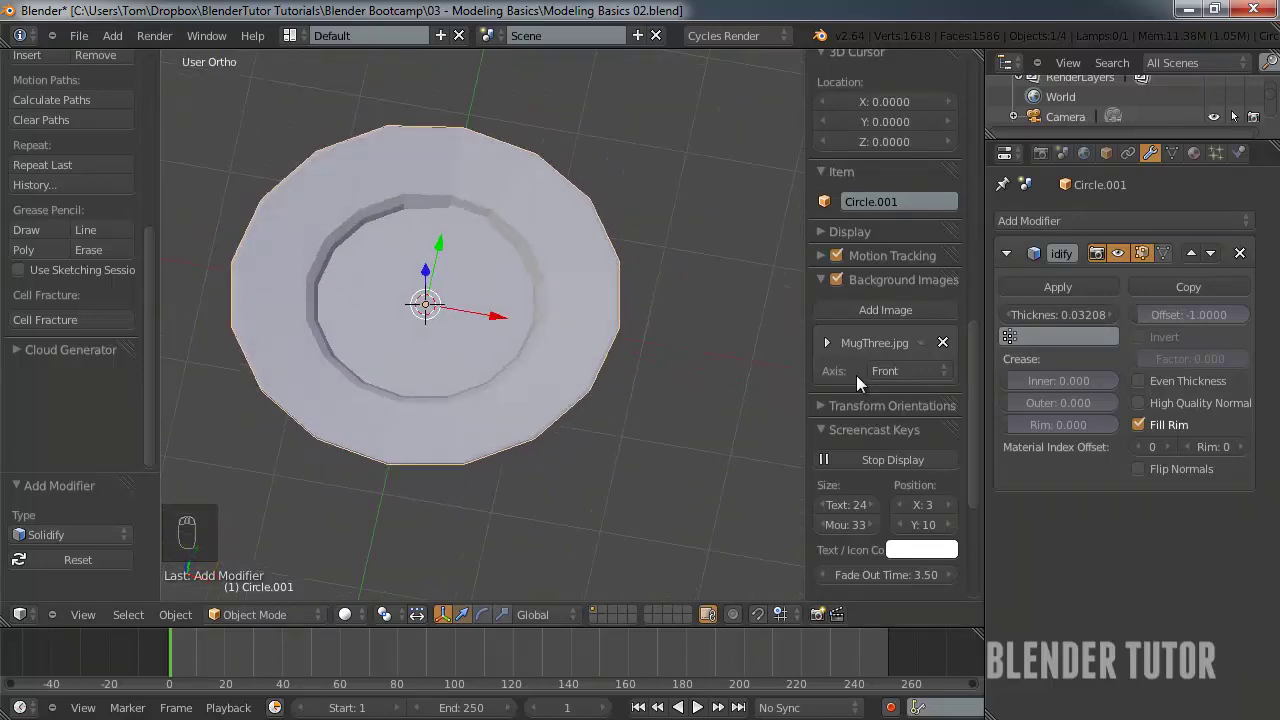
click(1105, 222)
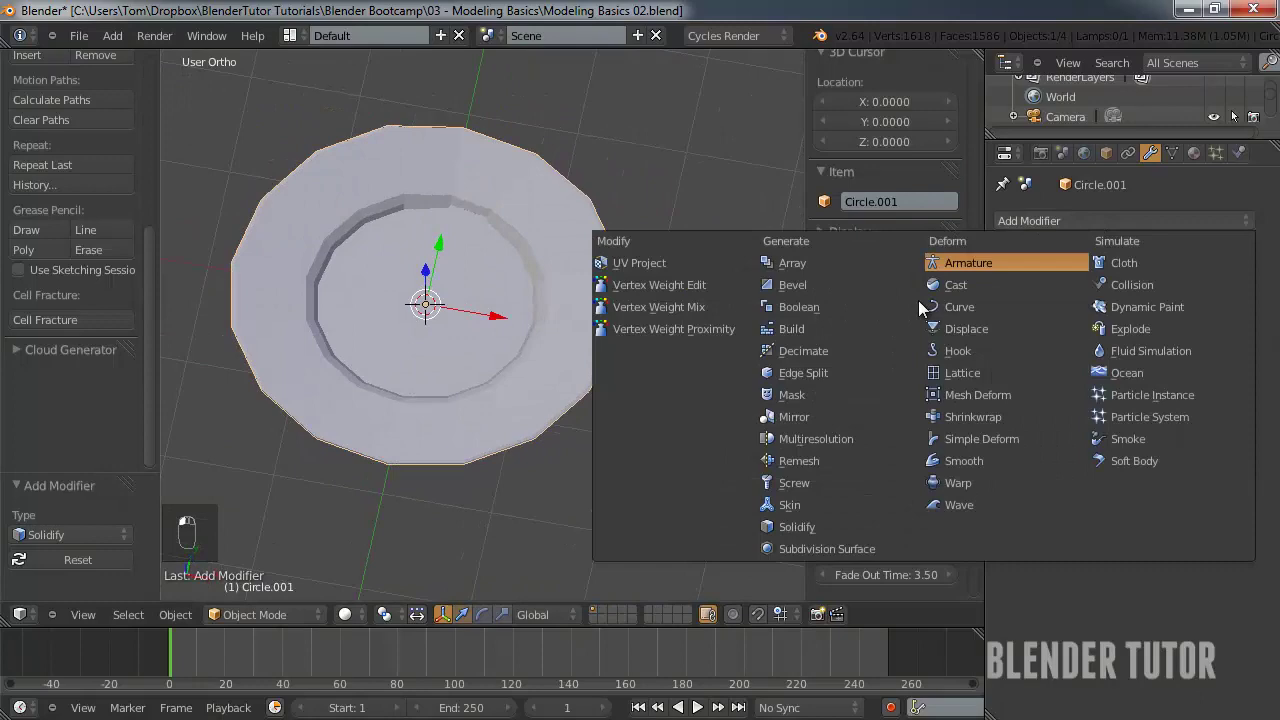
click(827, 545)
middle_drag(682, 372, 800, 320)
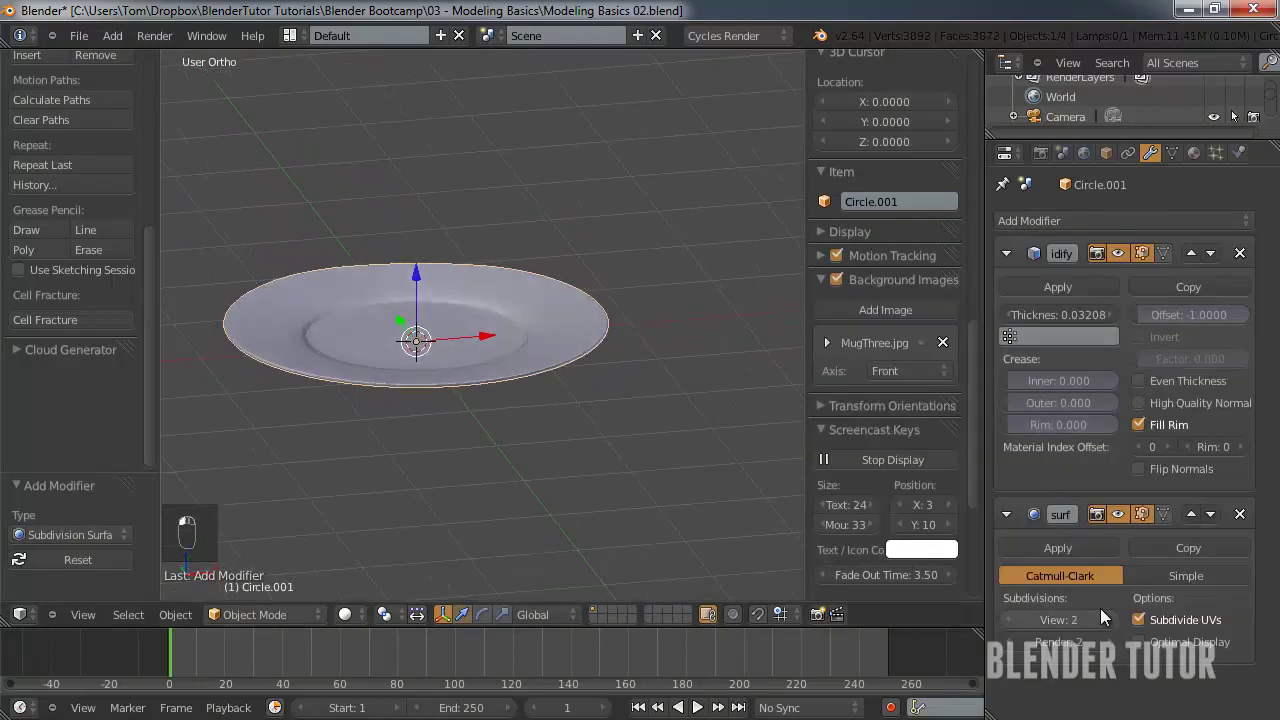
middle_drag(563, 353, 285, 301)
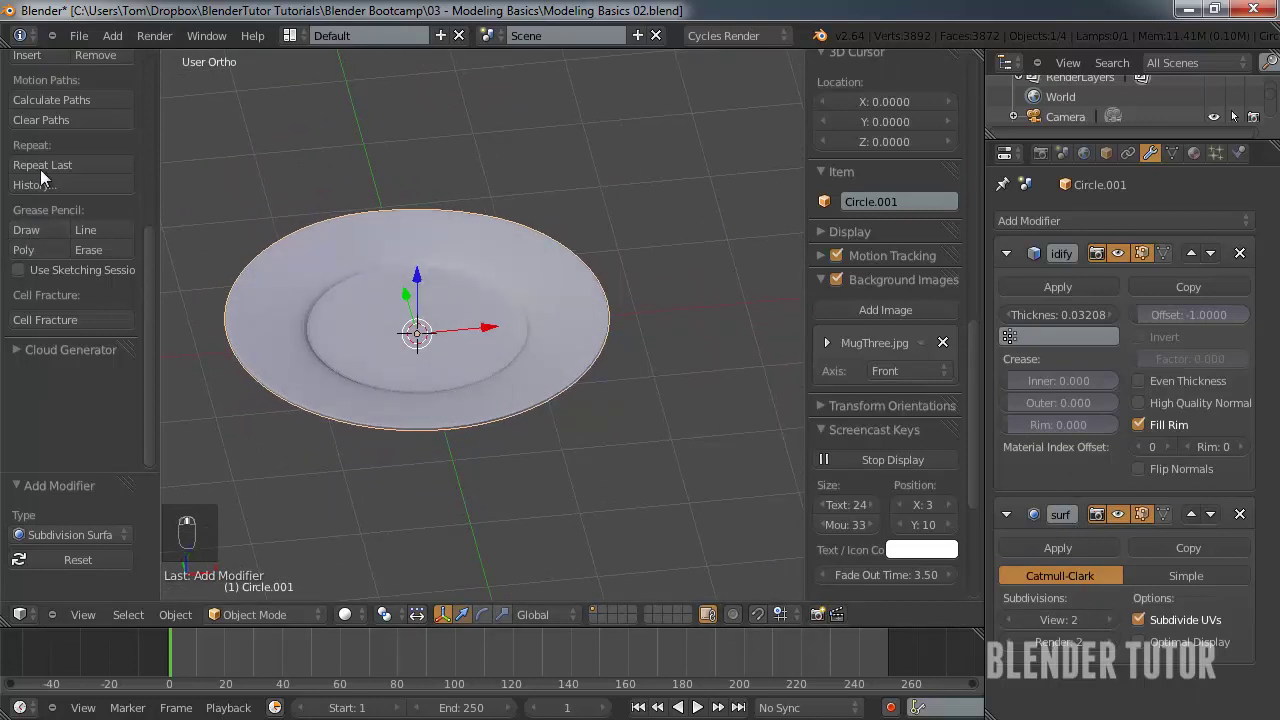
- Select the plate's entire mesh in Edit Mode, recalculate its normals and return to Object Mode
scroll(63, 270, up, 6)
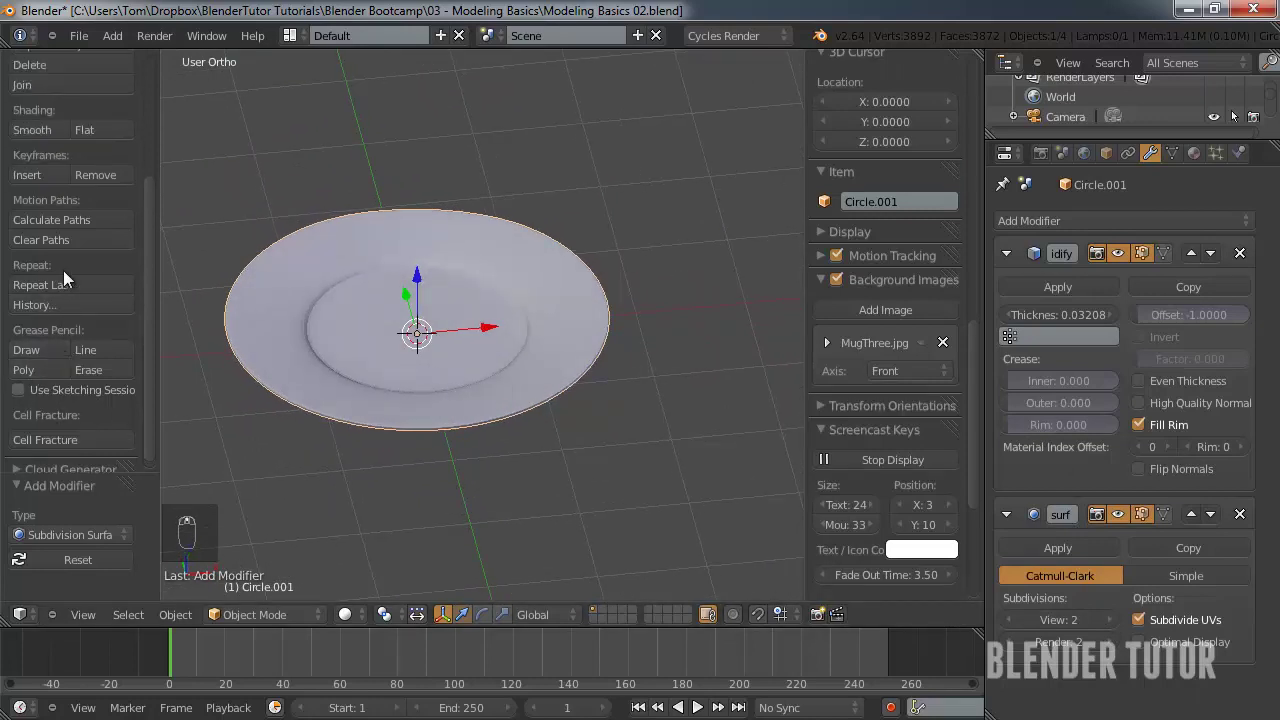
key(Tab)
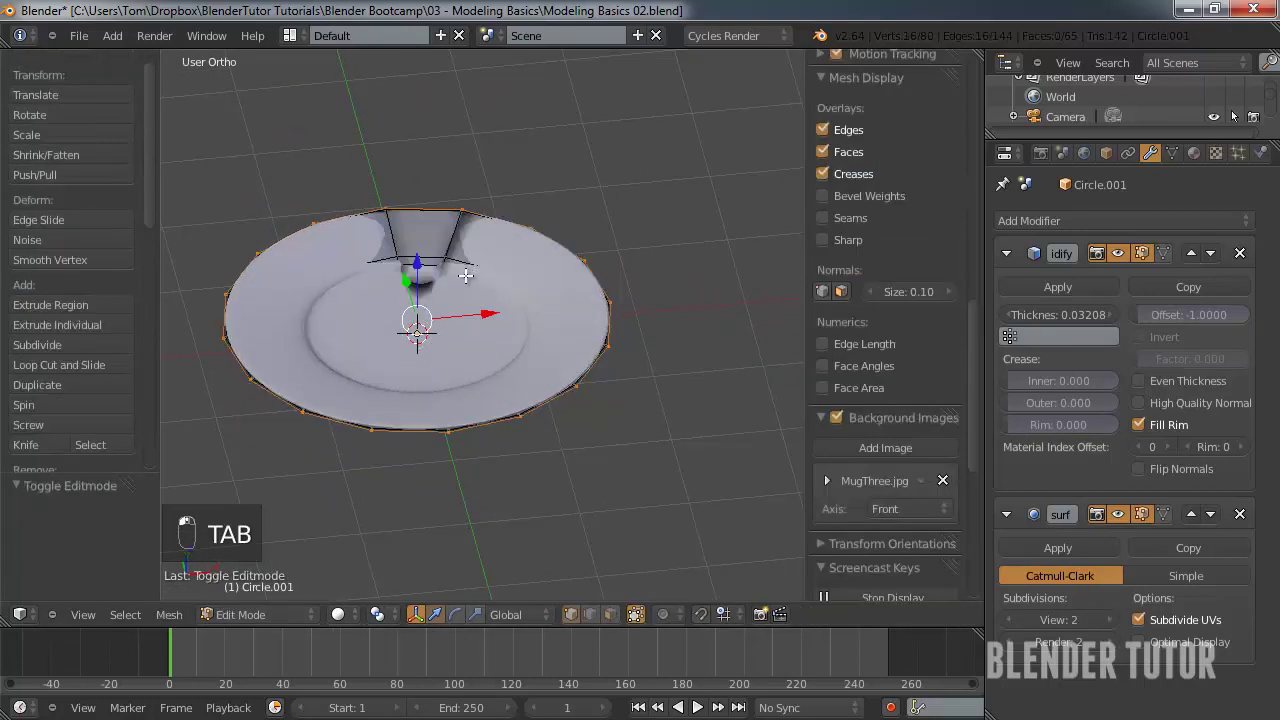
key(a)
key(a)
key(a)
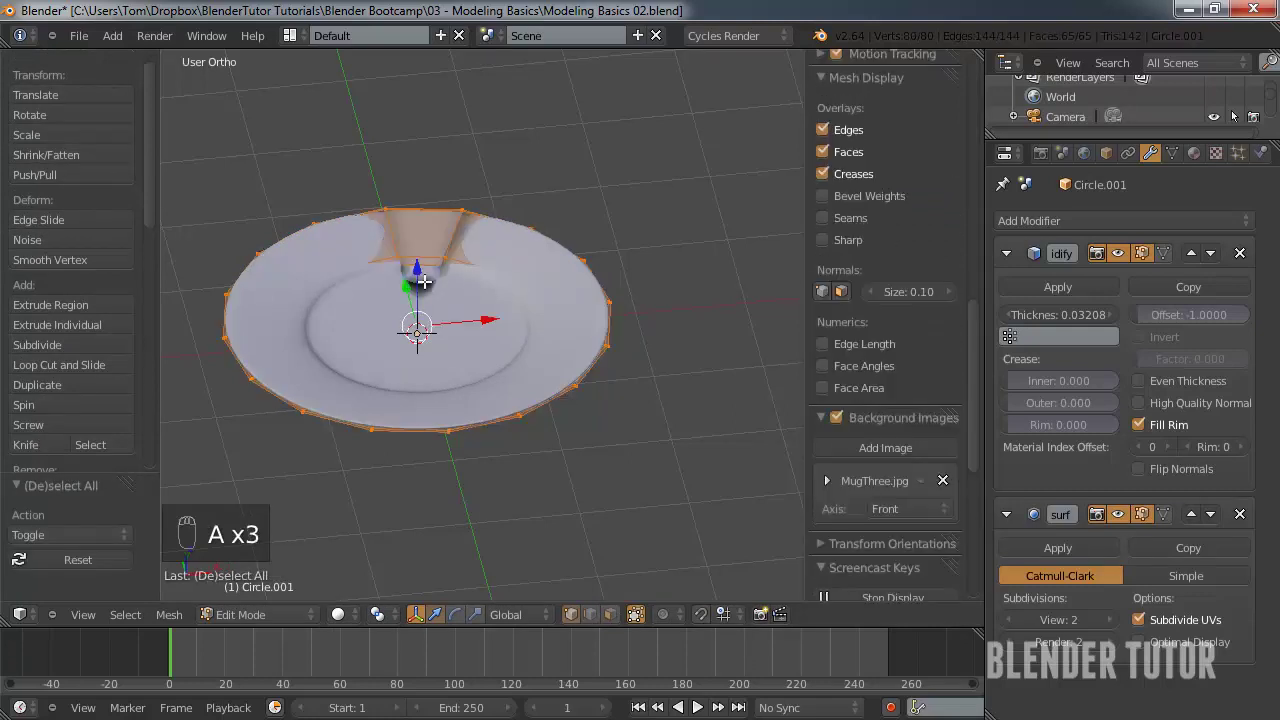
scroll(73, 295, down, 5)
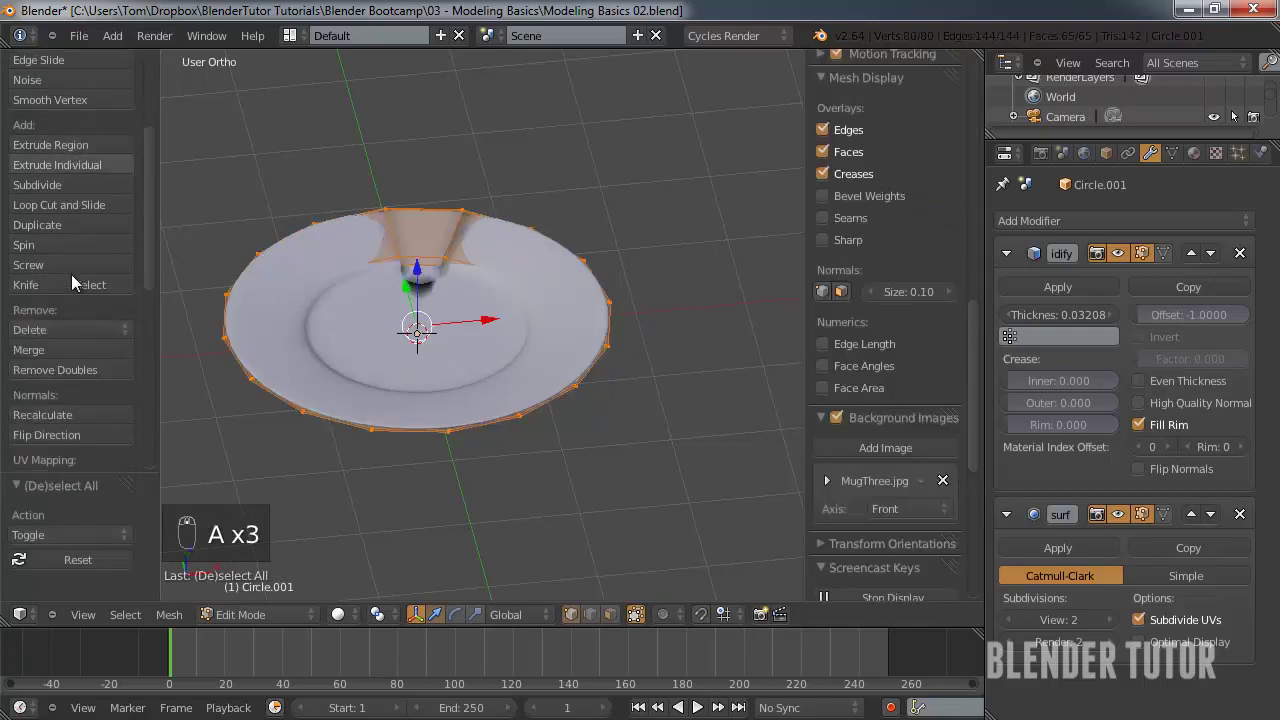
click(55, 374)
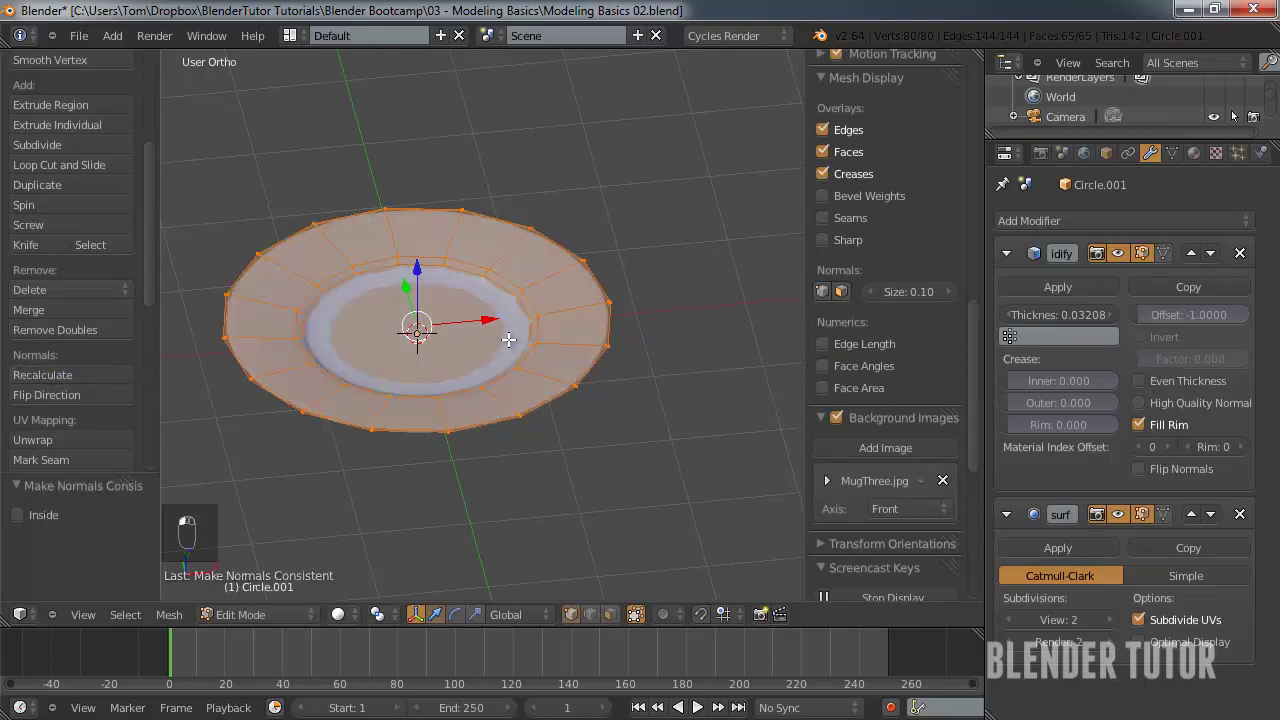
key(Tab)
- Select the mug and move it about 8.2 along X so it sits over the plate
middle_drag(515, 339, 553, 357)
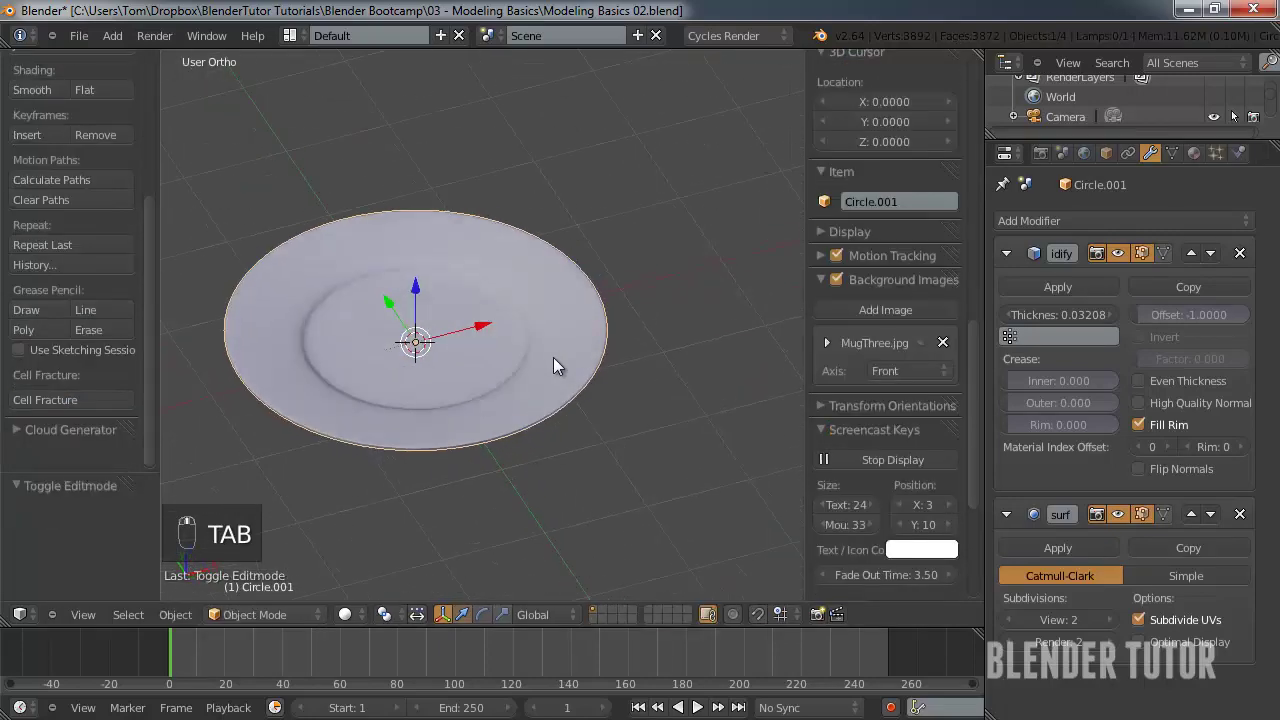
scroll(512, 347, down, 2)
scroll(520, 353, down, 4)
right_click(255, 352)
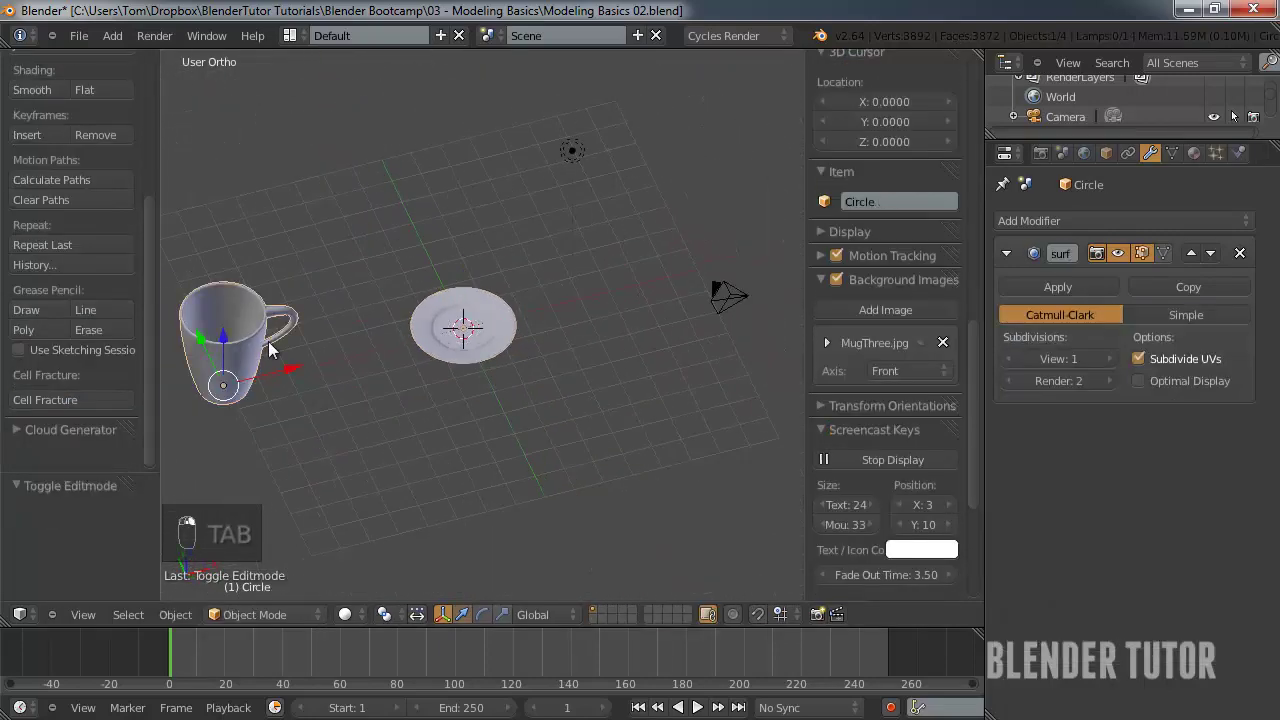
right_drag(287, 365, 546, 320)
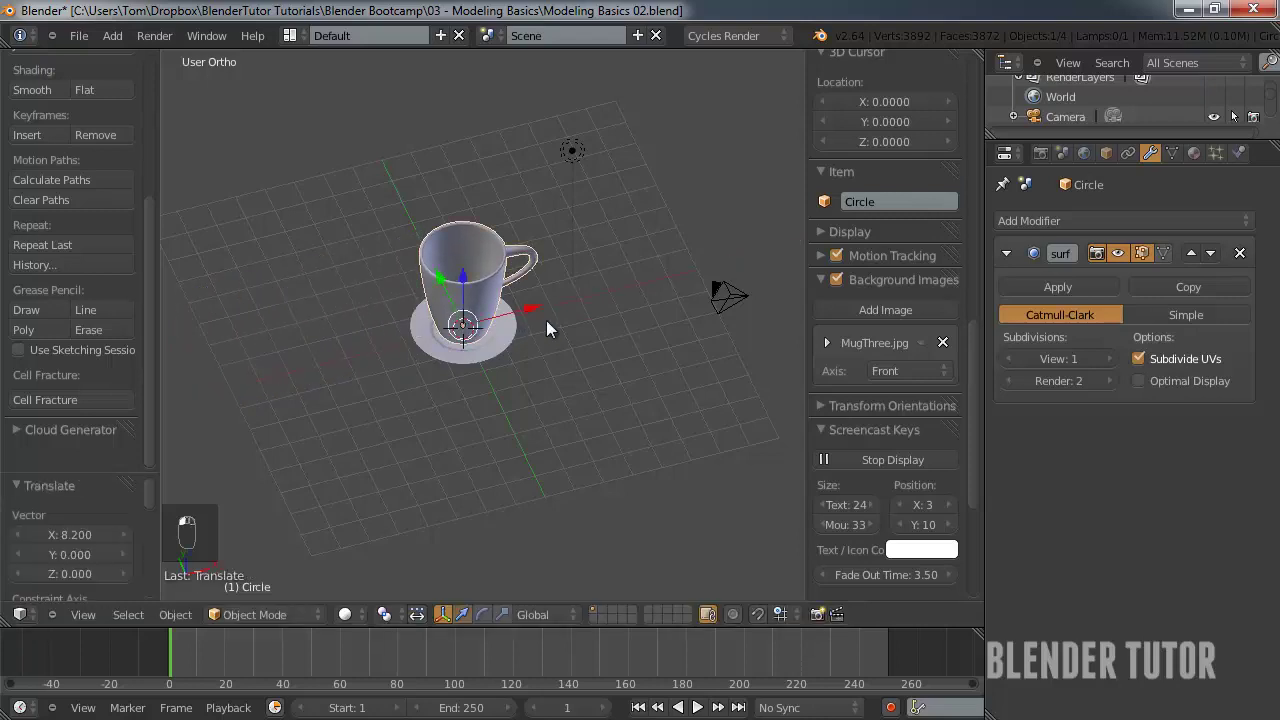
- Scale the plate to about 1.354 to suit the mug's base, and check the fit from an angle
key(KP_1)
scroll(546, 320, up, 4)
scroll(542, 320, up, 2)
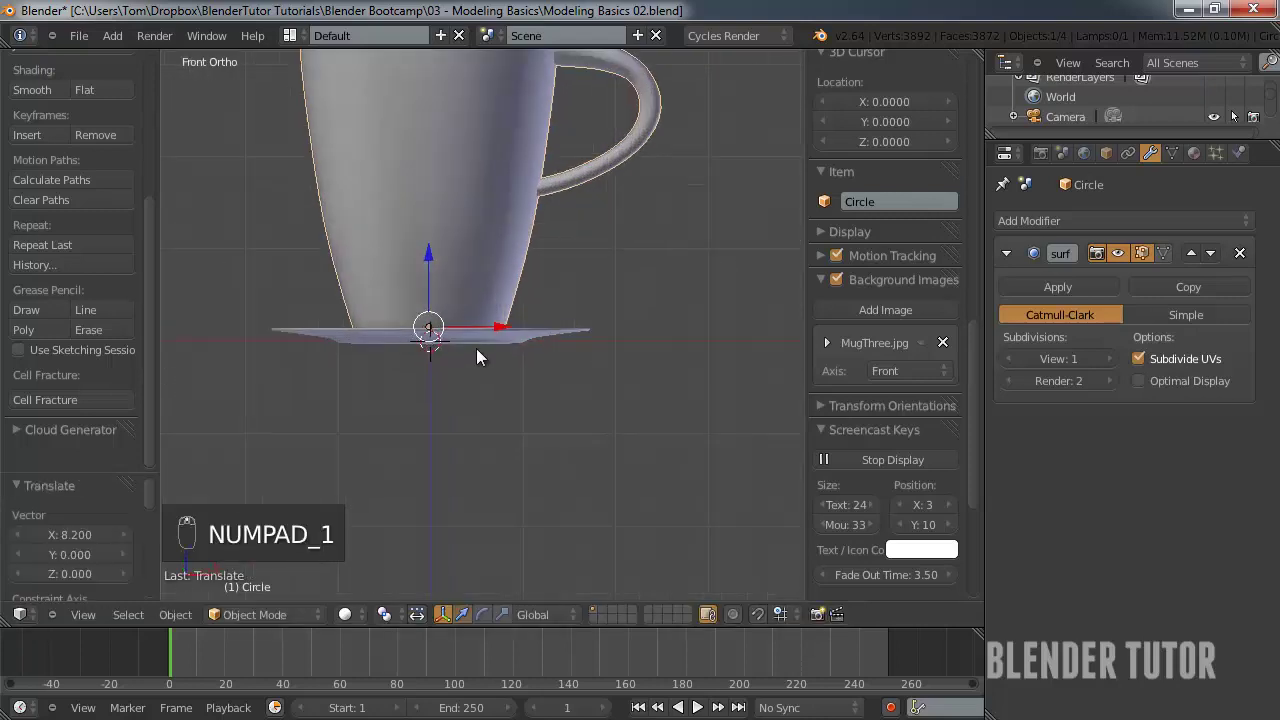
right_click(502, 345)
key(s)
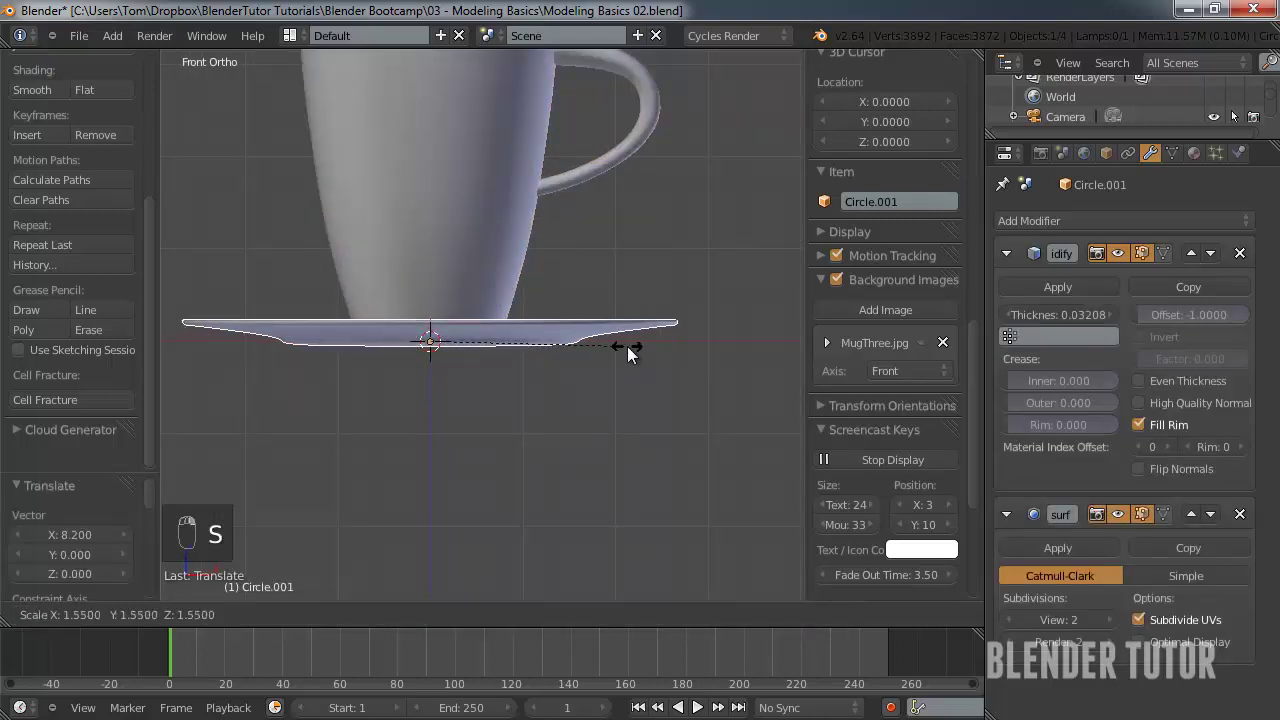
click(600, 349)
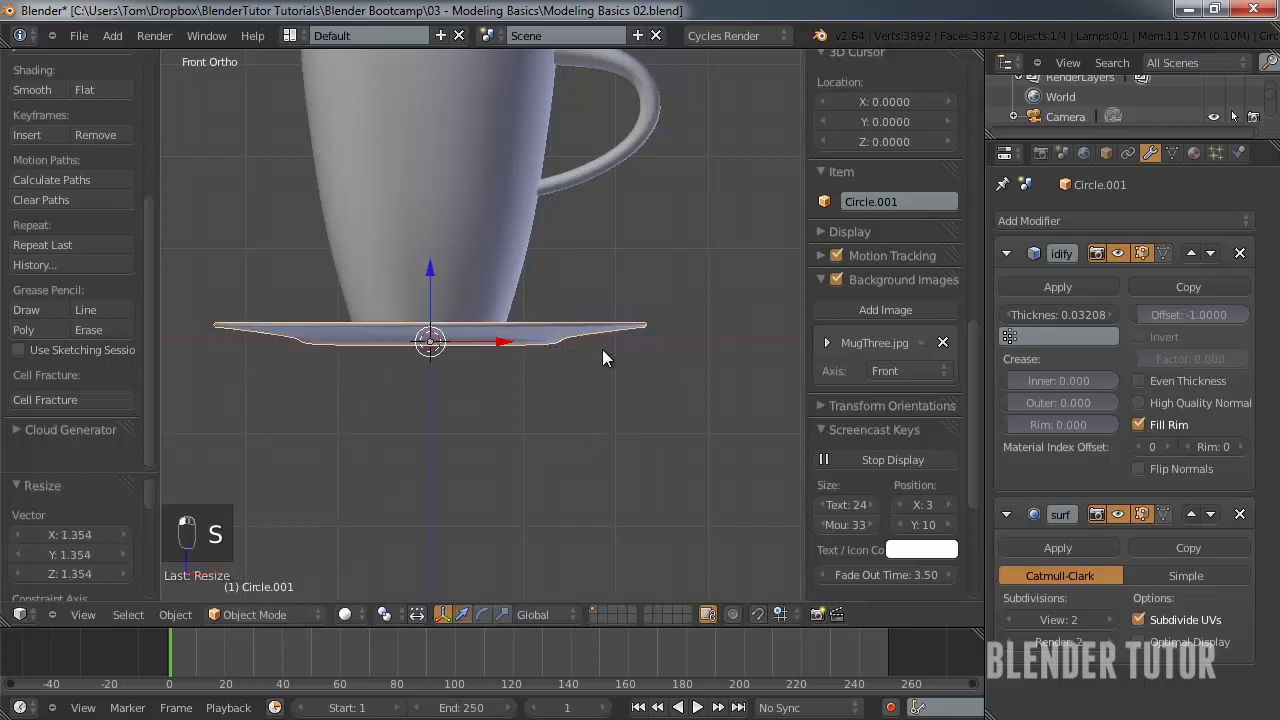
middle_drag(602, 349, 493, 291)
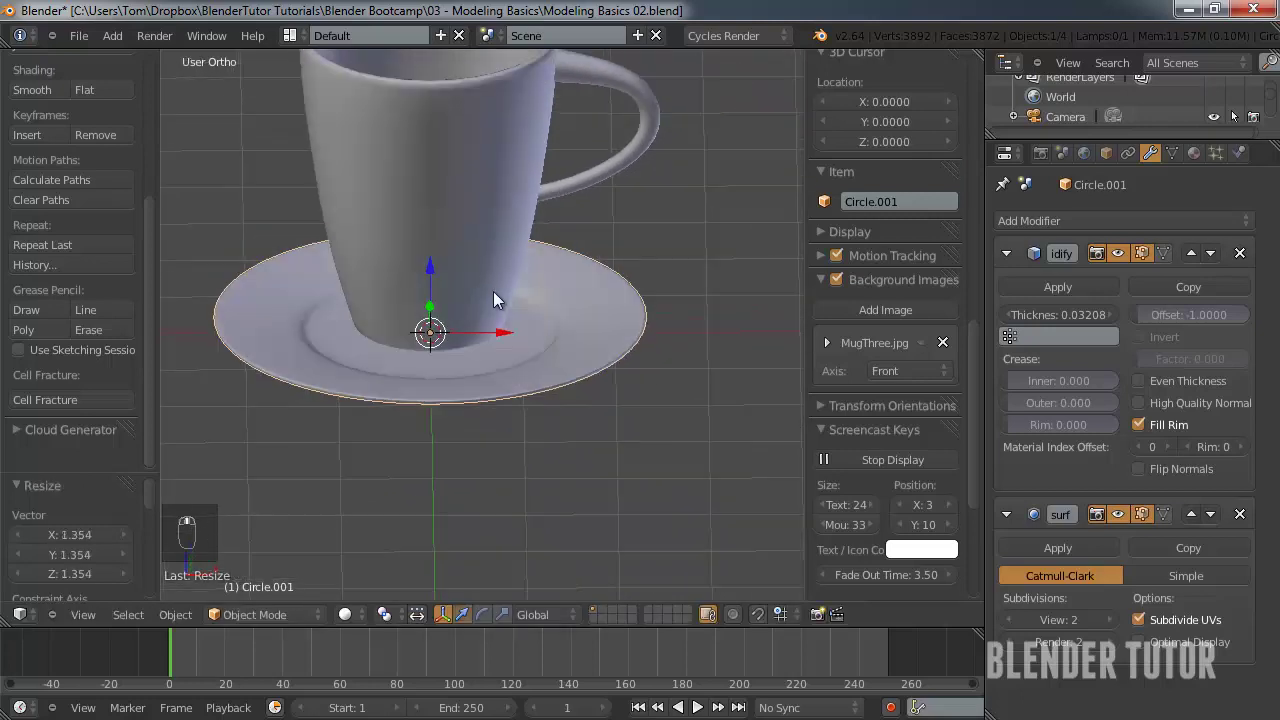
- Show the front view in wireframe, collapse the plate's Solidify settings and hide its Subdivision Surface effect in the viewport
key(KP_1)
key(z)
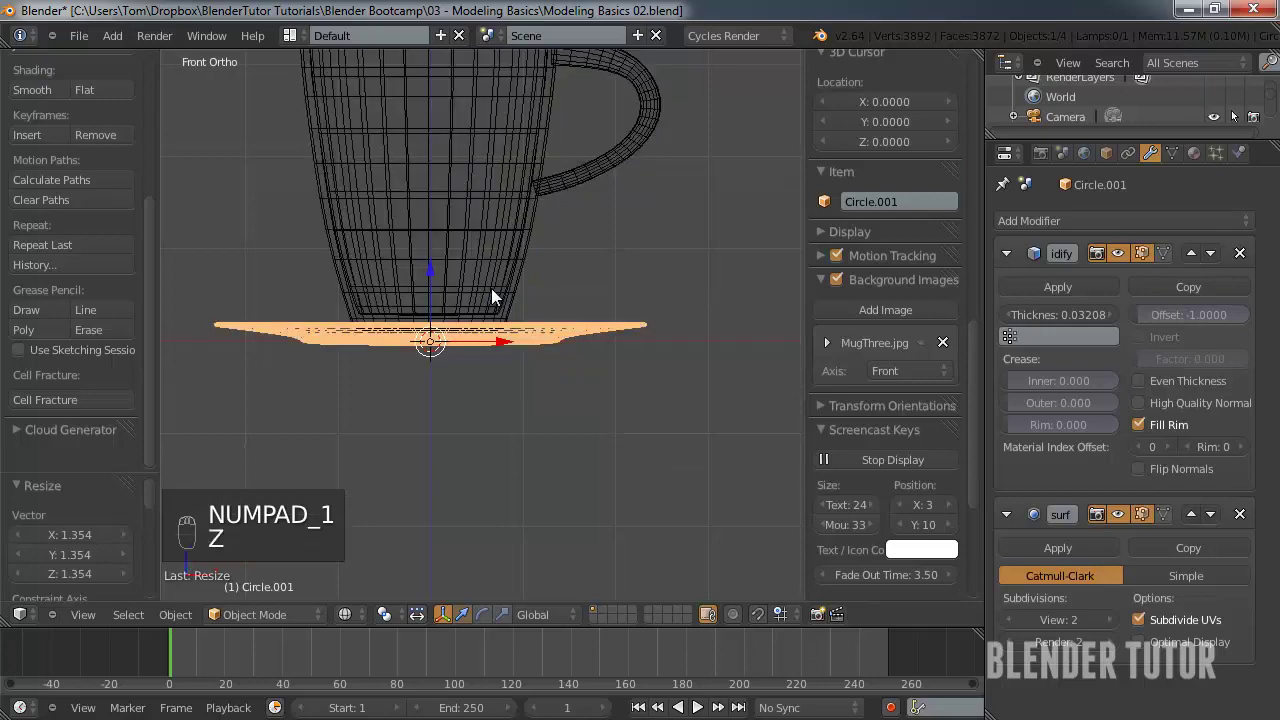
scroll(491, 288, up, 4)
shift+middle_drag(499, 297, 561, 293)
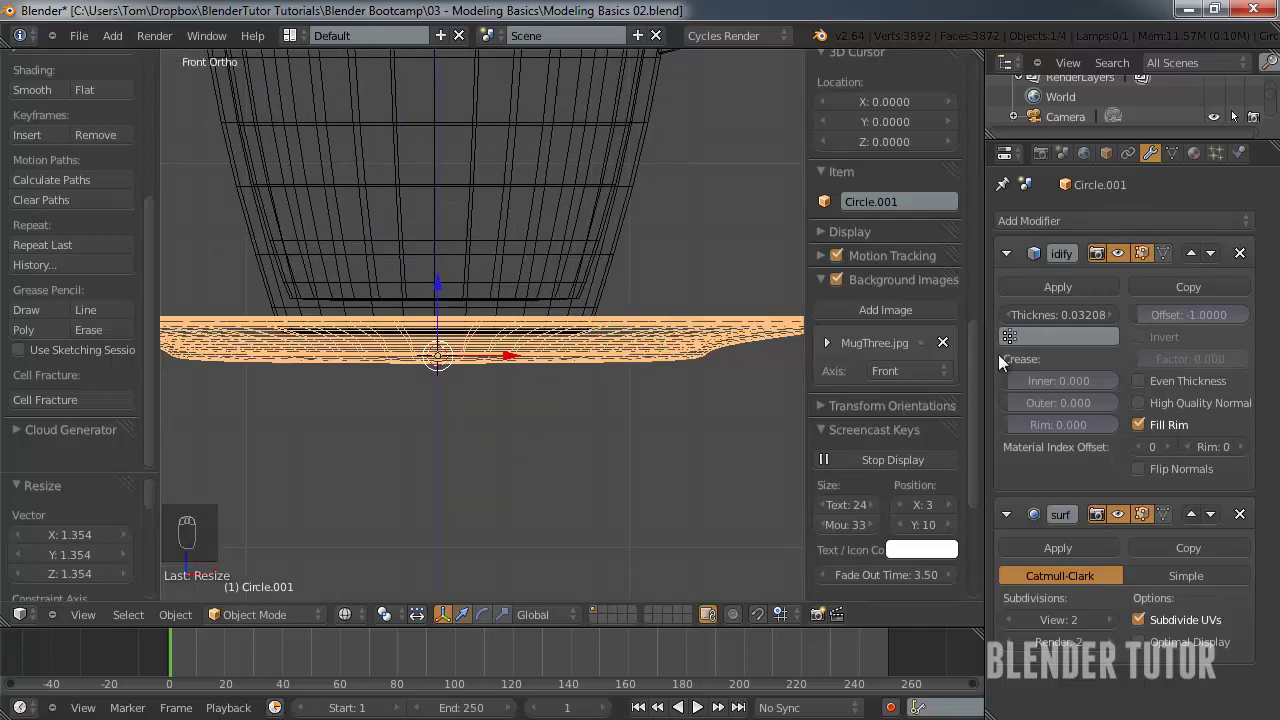
scroll(607, 328, down, 3)
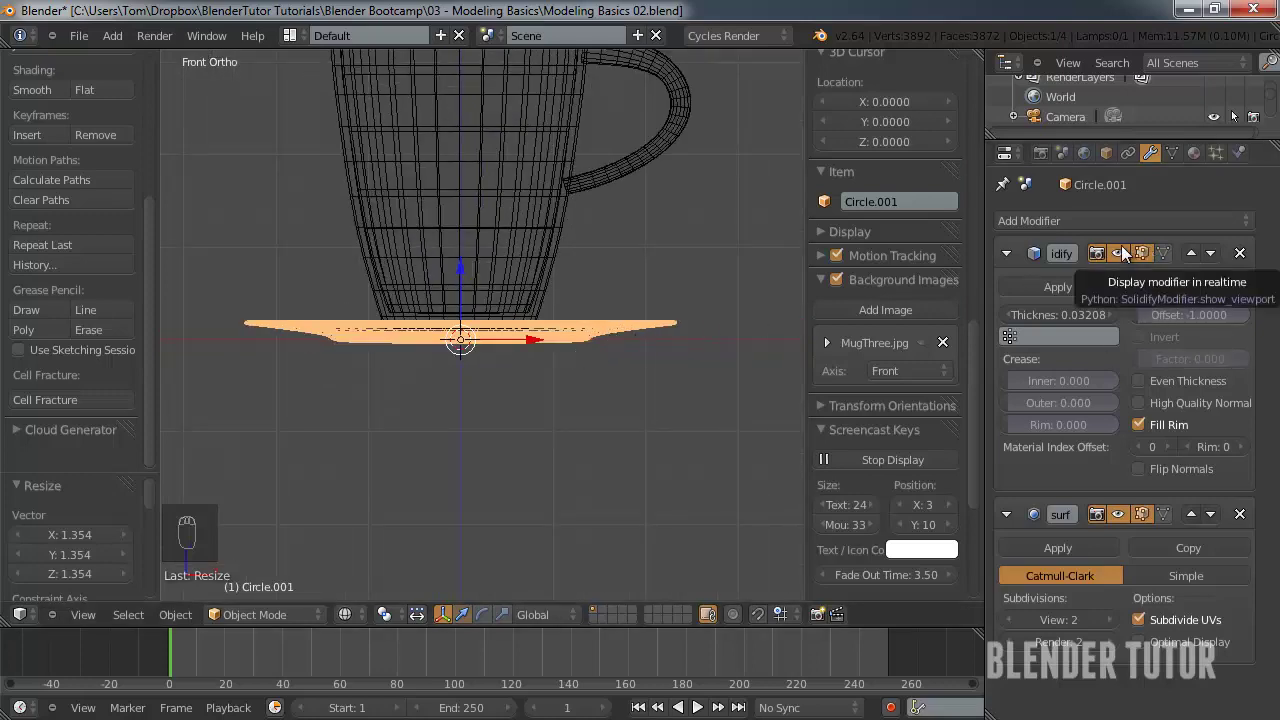
click(1007, 249)
click(1118, 290)
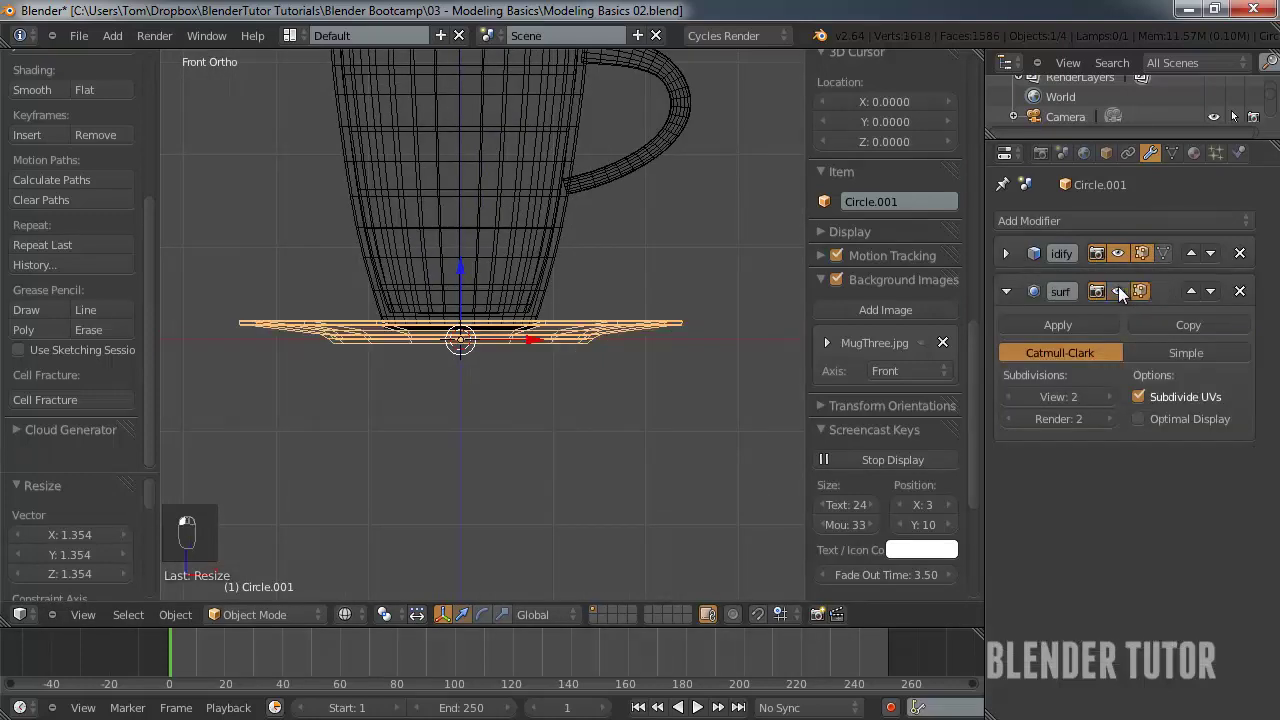
- Turn the plate's Subdivision Surface effect back on in the viewport and compare the wireframe with and without it
click(1118, 290)
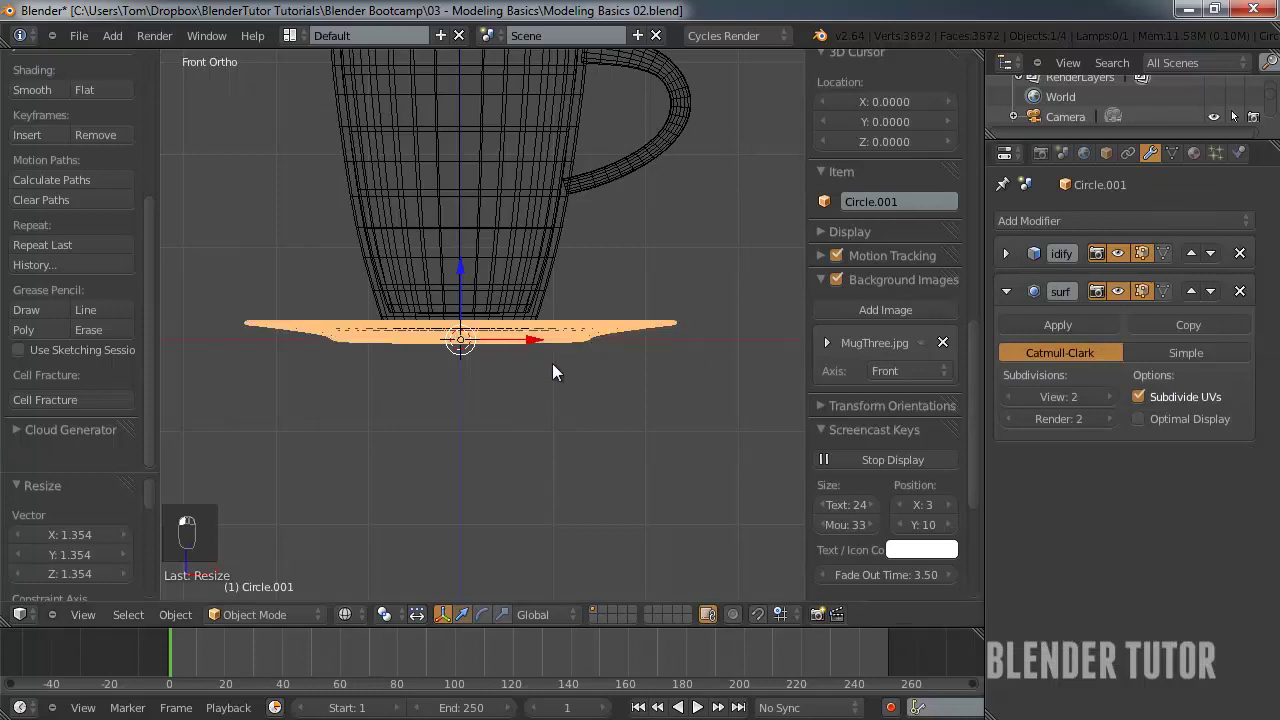
scroll(552, 363, up, 3)
scroll(554, 367, up, 3)
shift+middle_drag(596, 377, 365, 367)
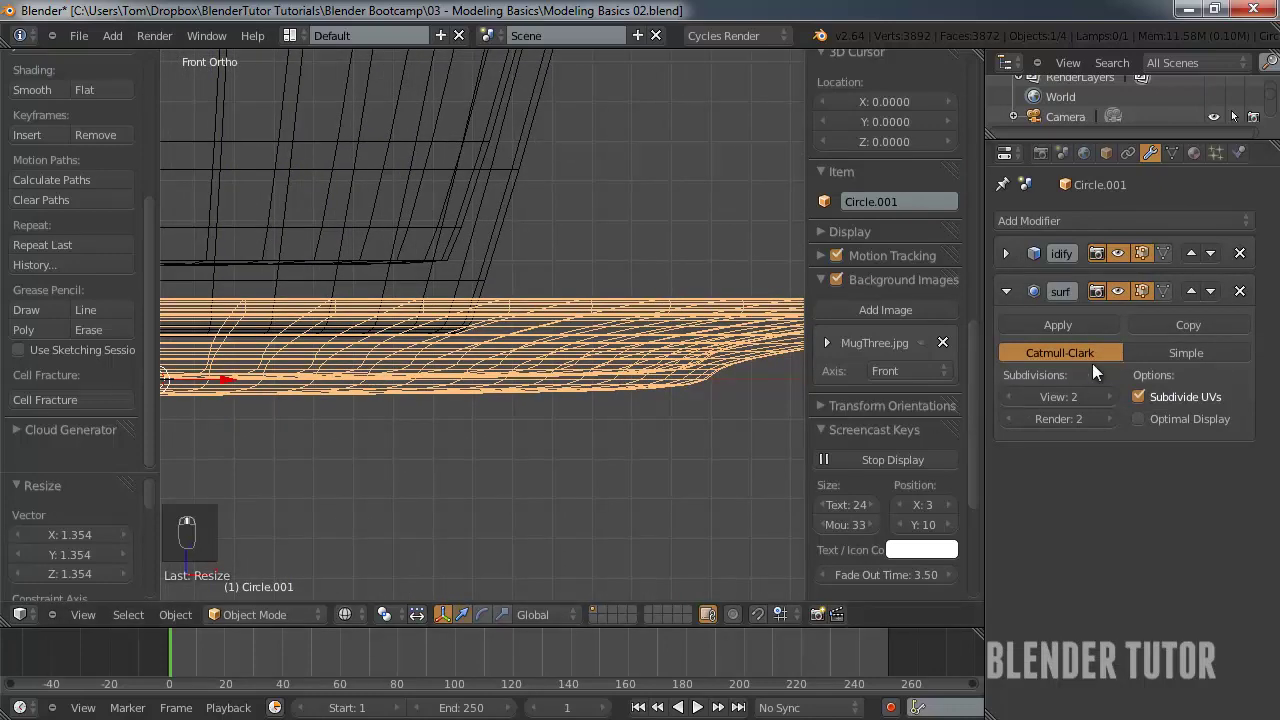
click(1118, 290)
click(1118, 290)
- Try Simple subdivision on the plate, enable Optimal Display and set the subdivision type back to Catmull-Clark
click(1165, 345)
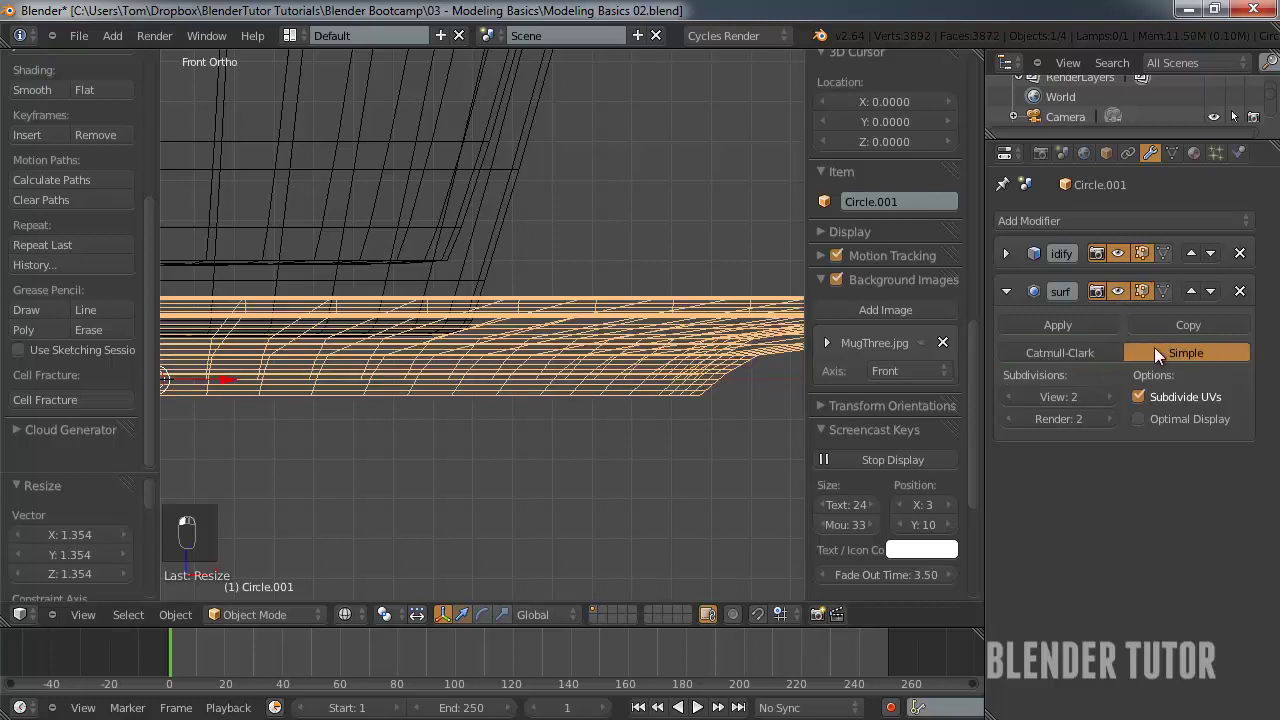
click(1140, 419)
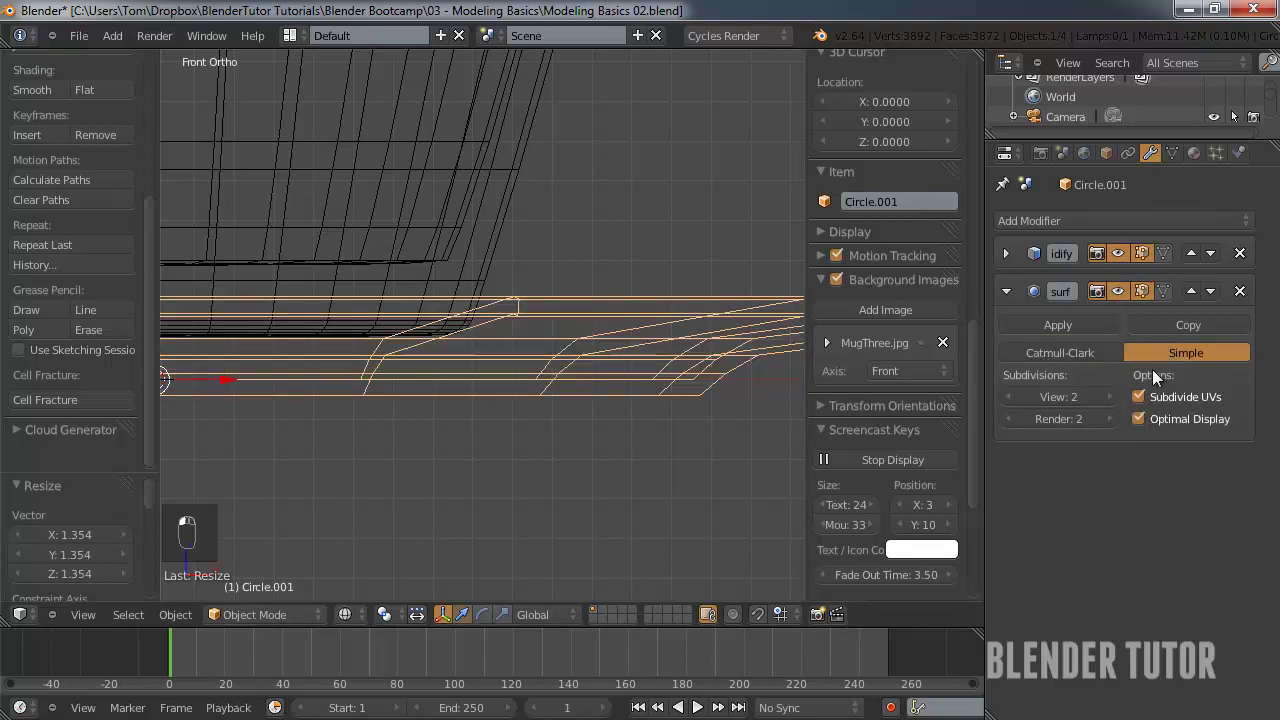
click(1099, 349)
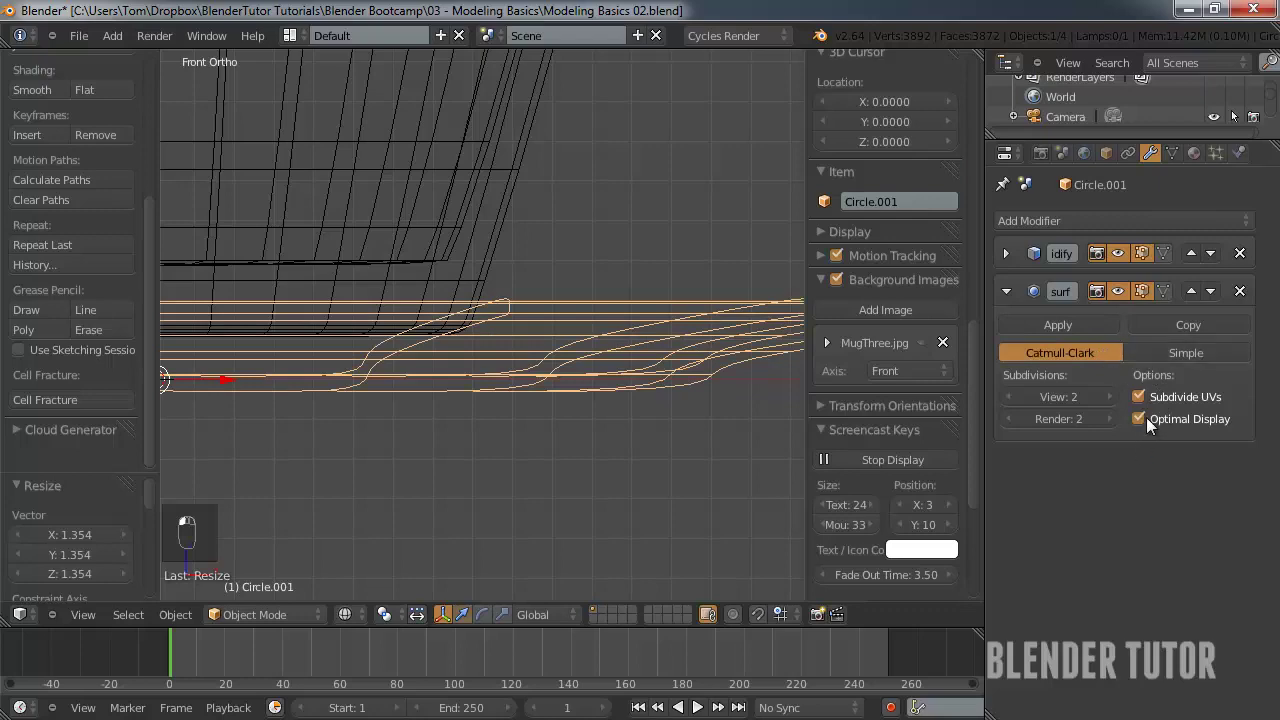
- Lower the mug about 0.103 along Z onto the plate and check the fit in solid shading and perspective view
ctrl+scroll(382, 326, up, 5)
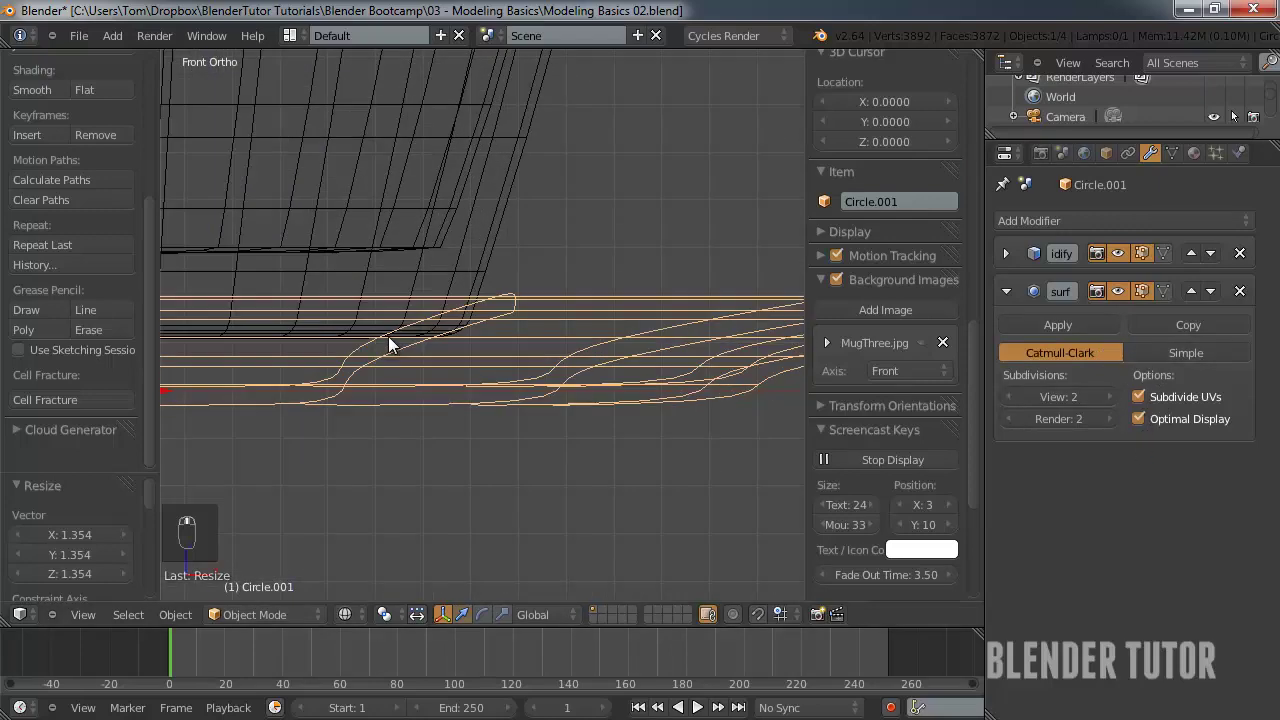
ctrl+scroll(648, 329, up, 1)
right_click(674, 225)
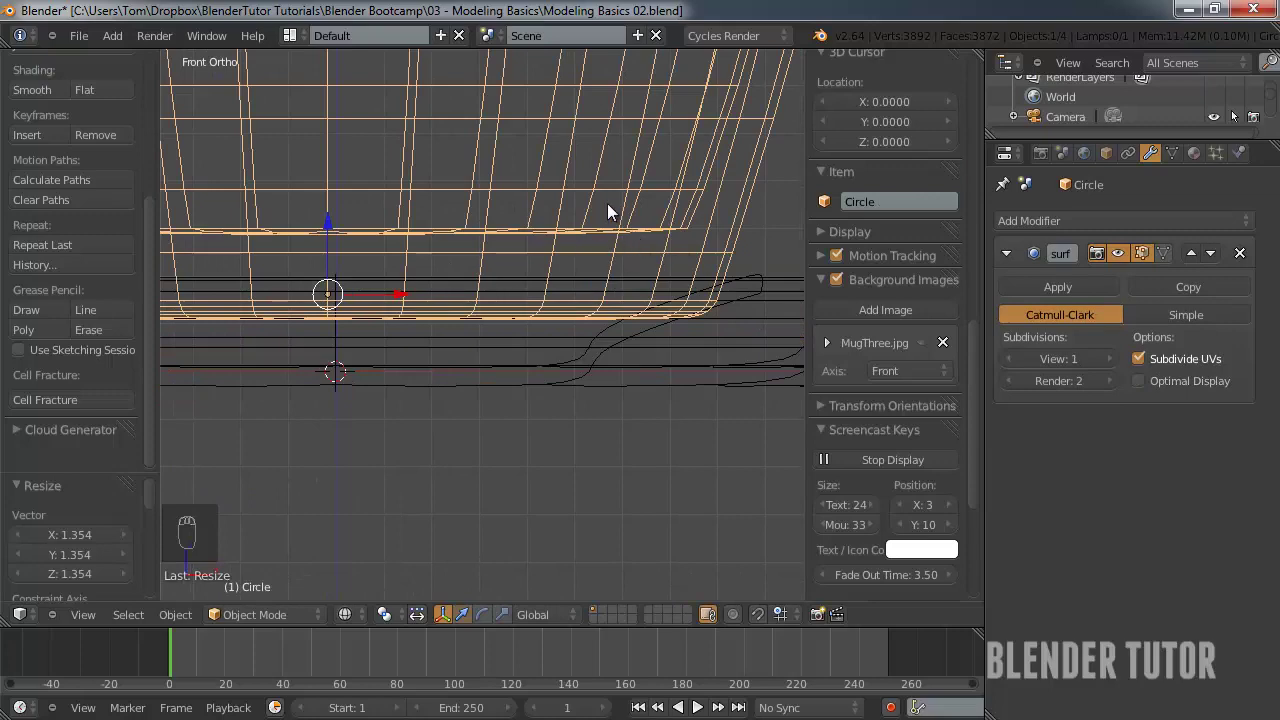
key(g)
key(z)
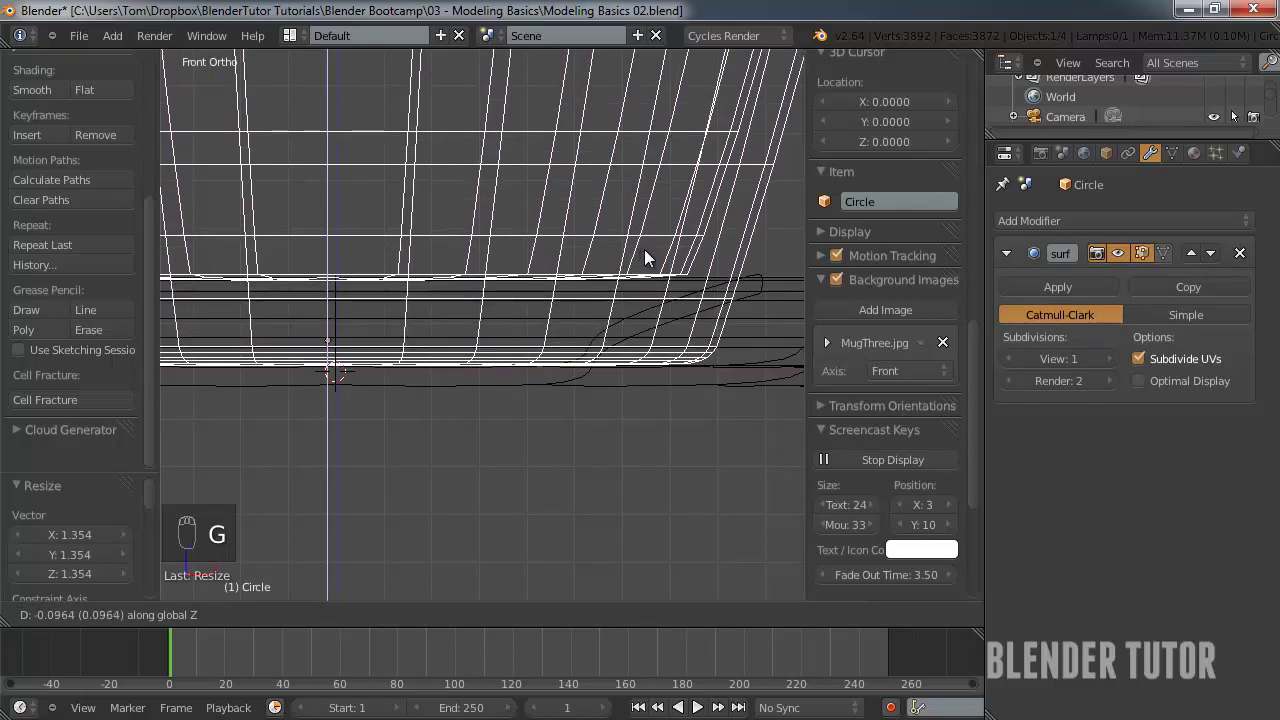
click(645, 252)
scroll(604, 269, down, 4)
key(z)
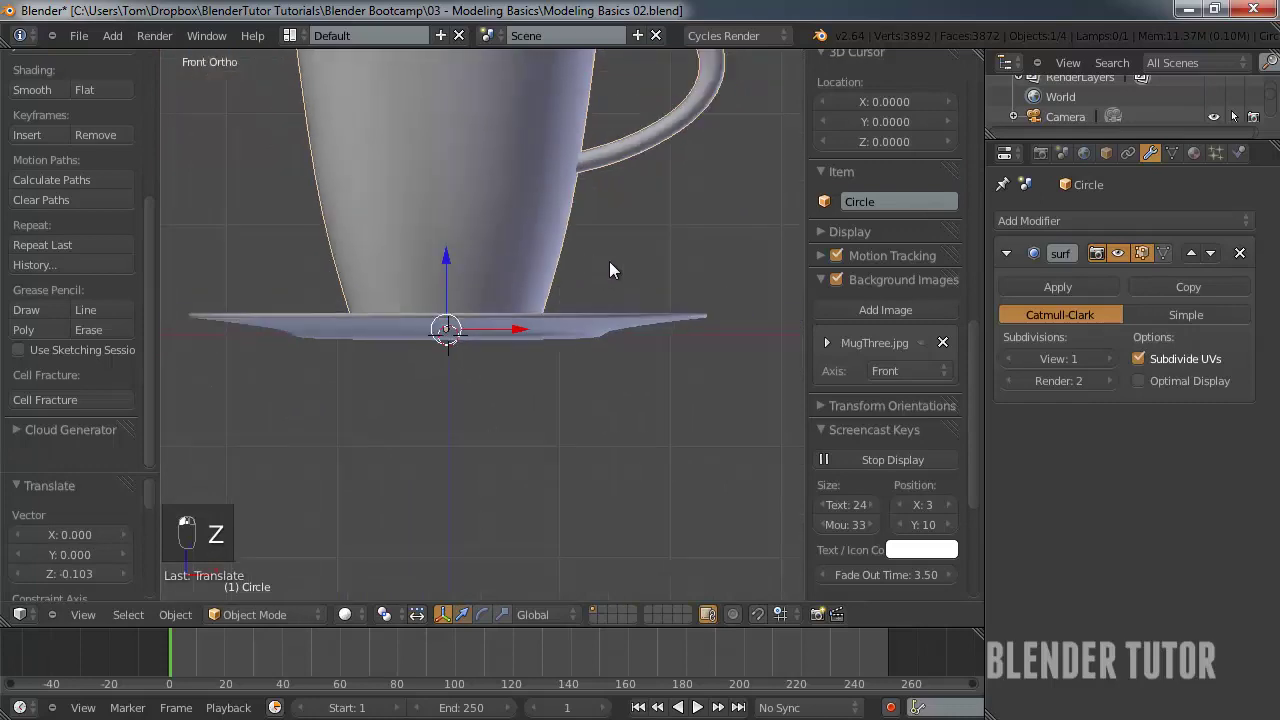
middle_drag(609, 261, 567, 336)
key(KP_5)
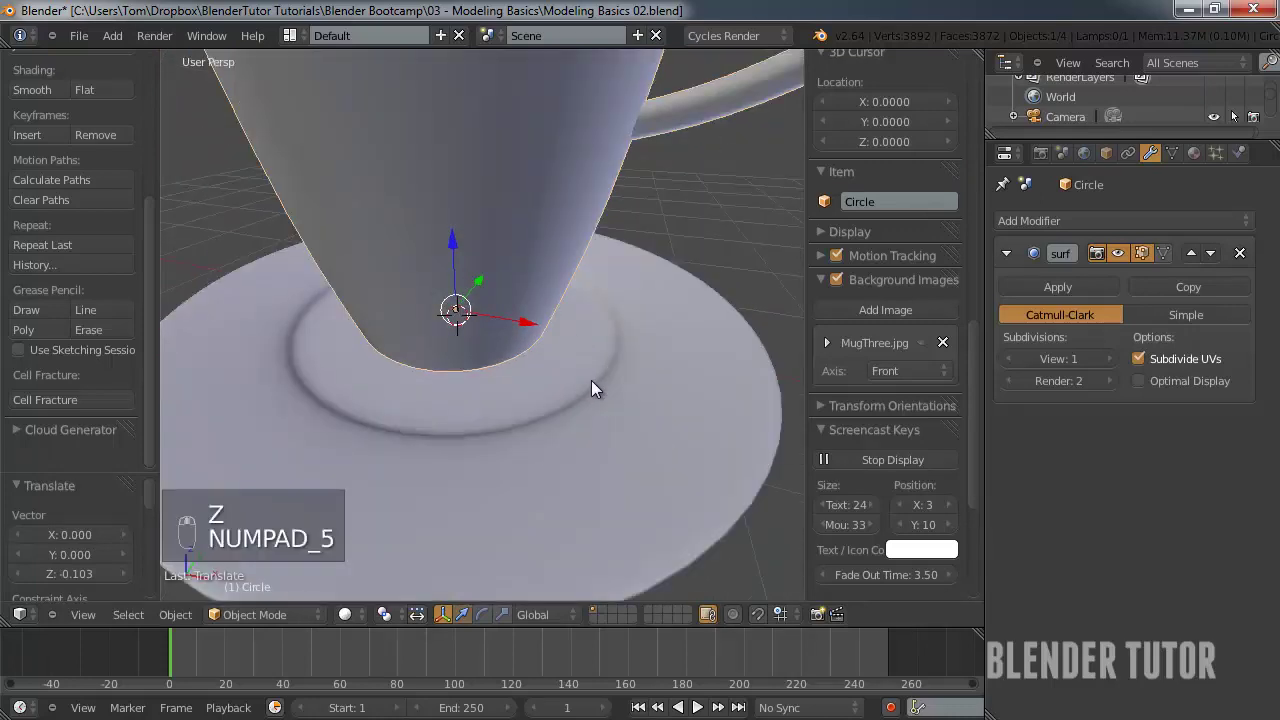
middle_drag(591, 383, 523, 280)
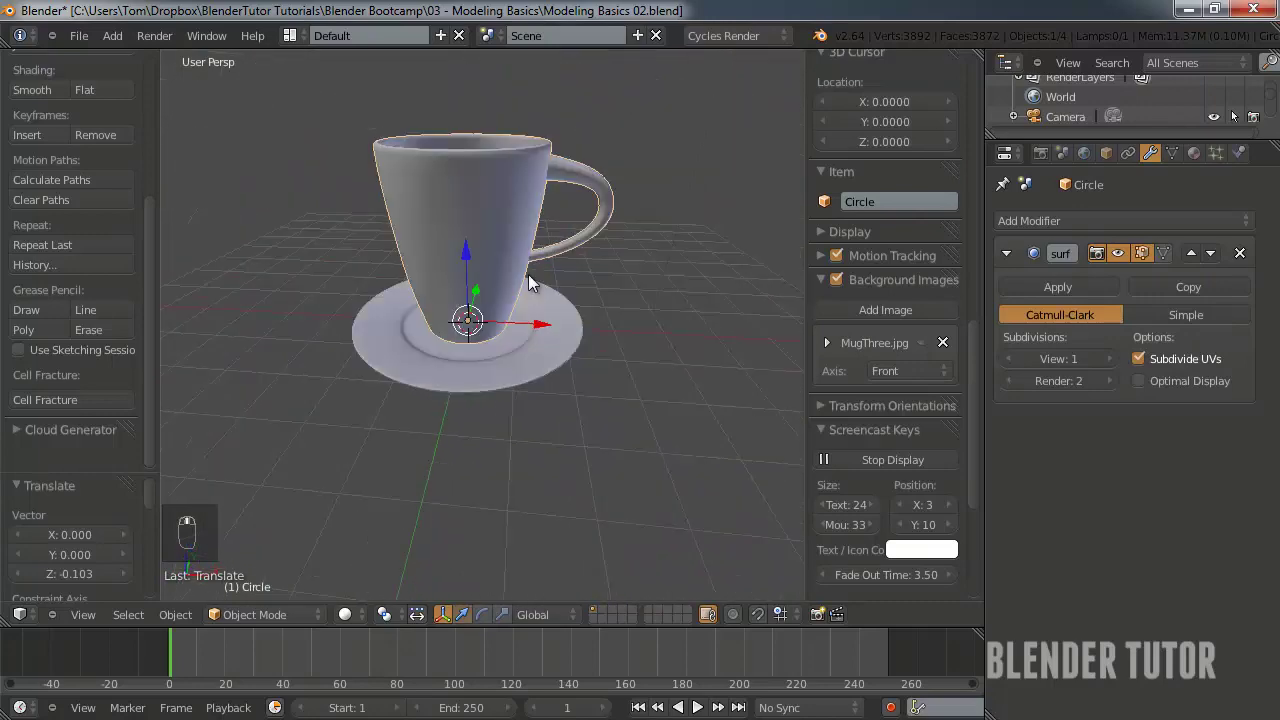
scroll(523, 280, down, 5)
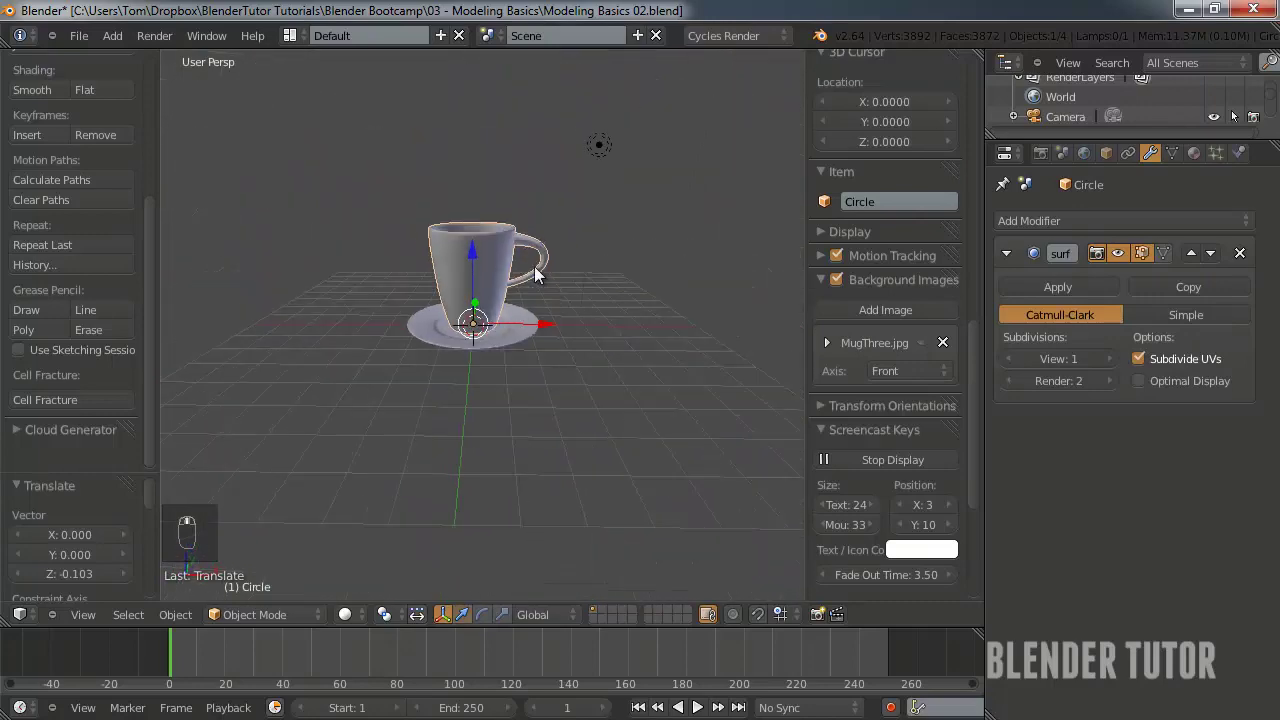
- Add a 16-vertex mesh circle at the plate's centre and set its fill type to Ngon
right_click(490, 347)
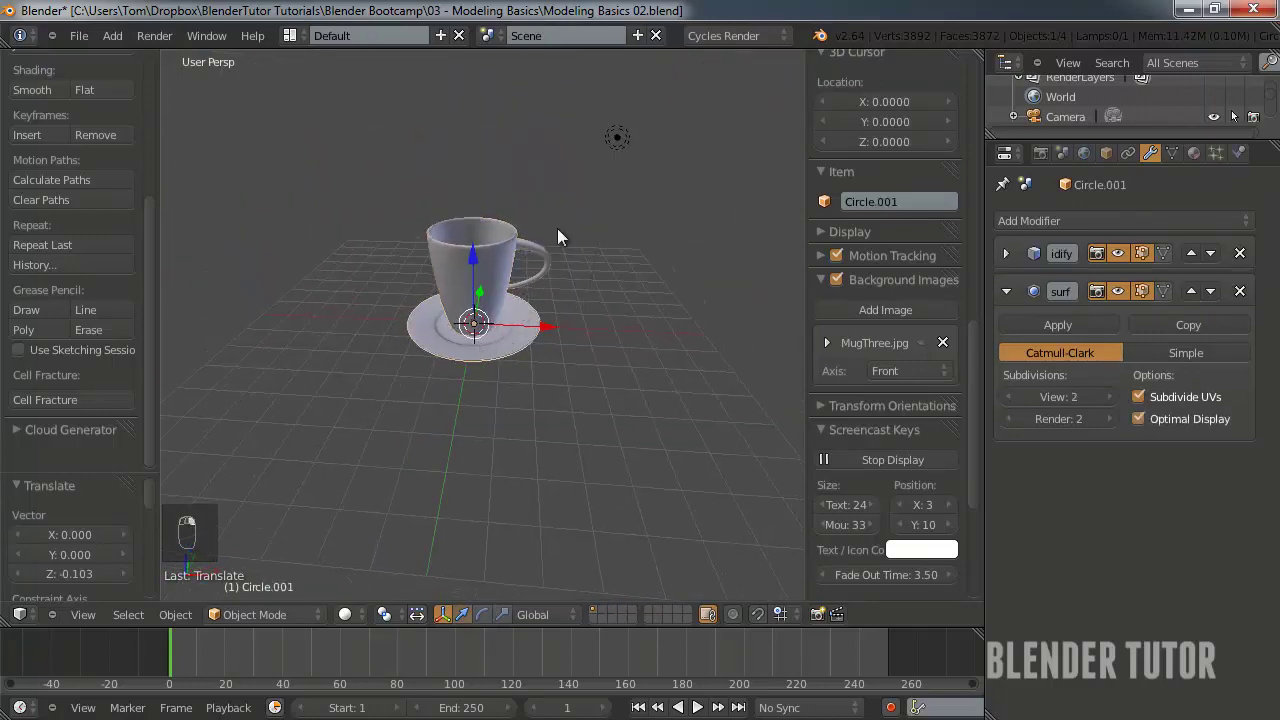
key(shift+a)
mouse_move(475, 316)
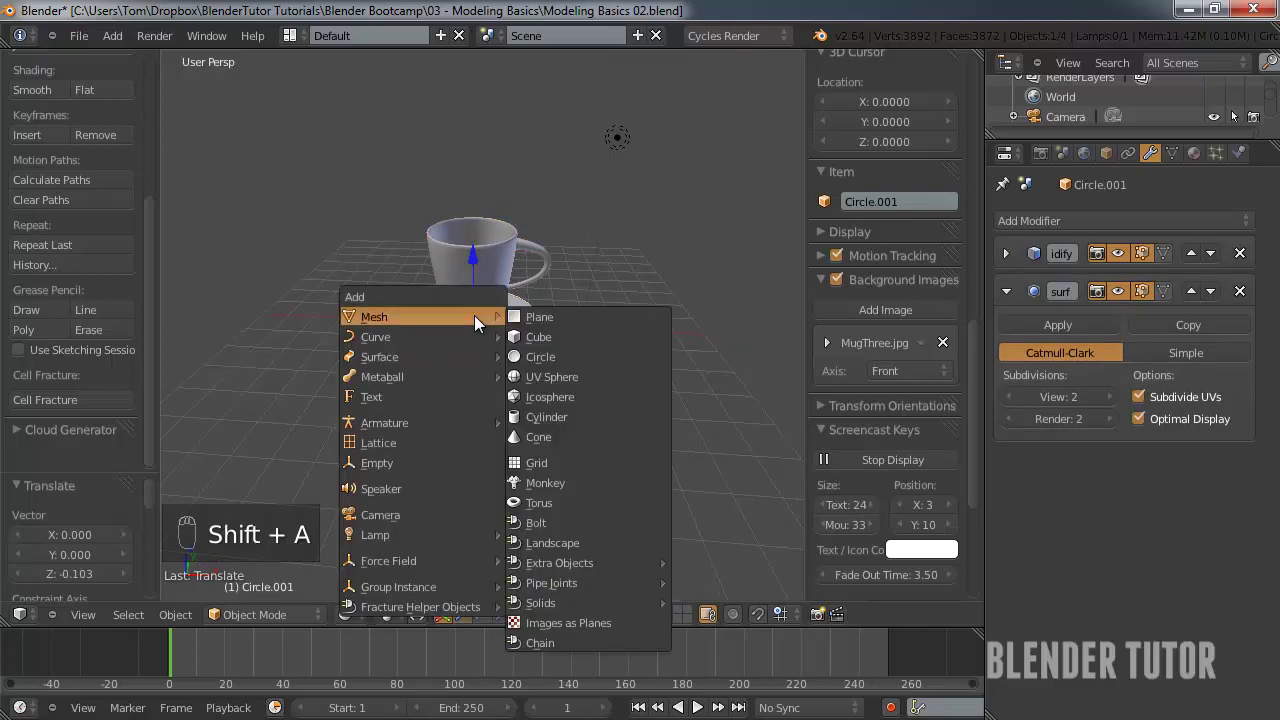
click(561, 358)
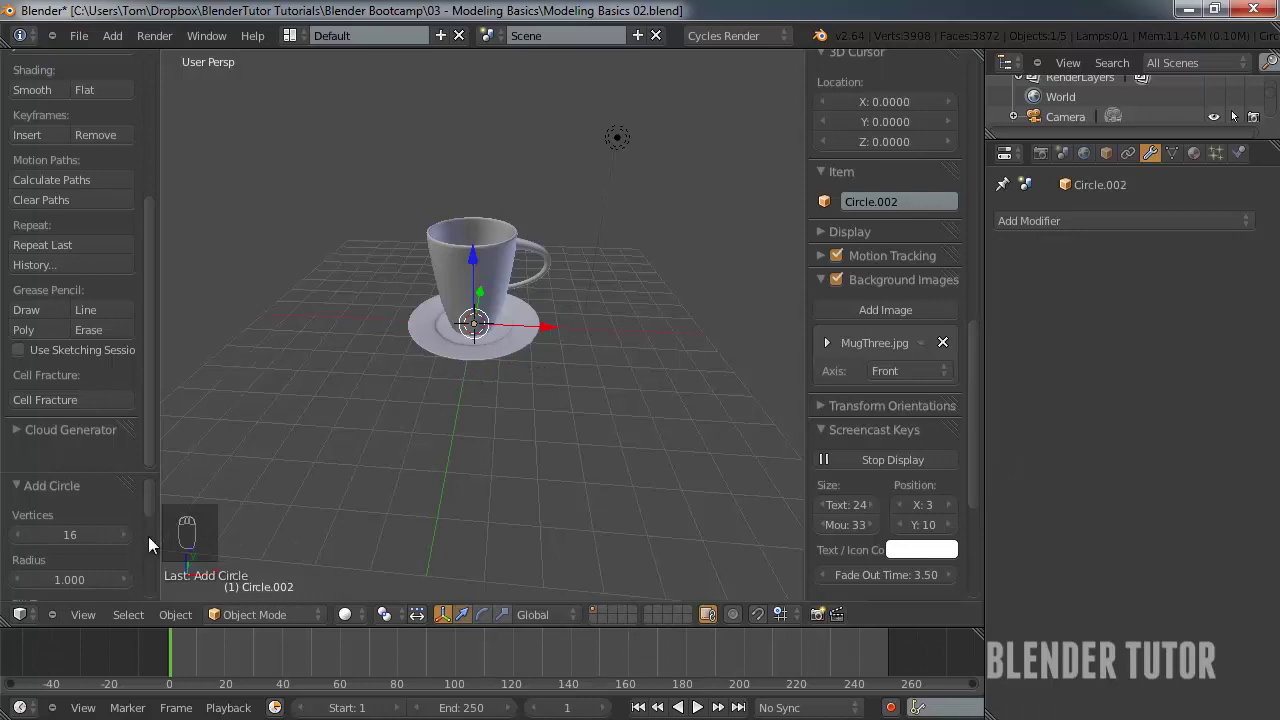
scroll(49, 549, down, 5)
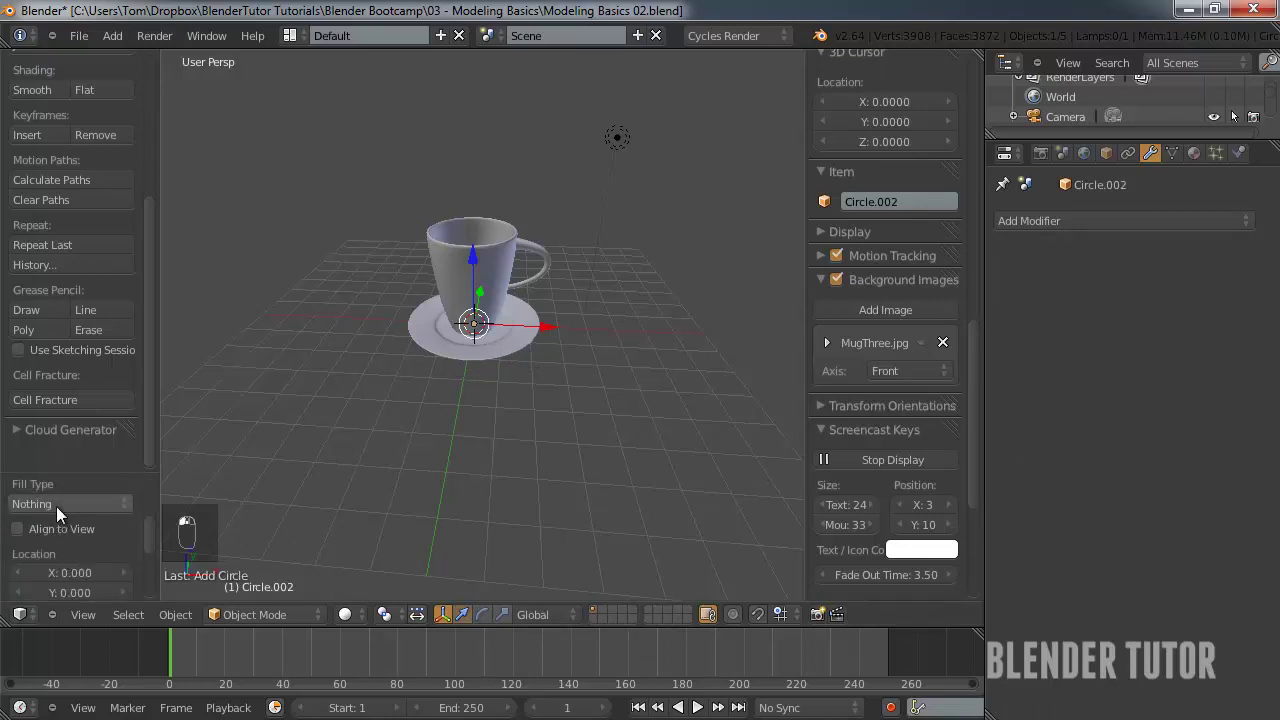
click(56, 506)
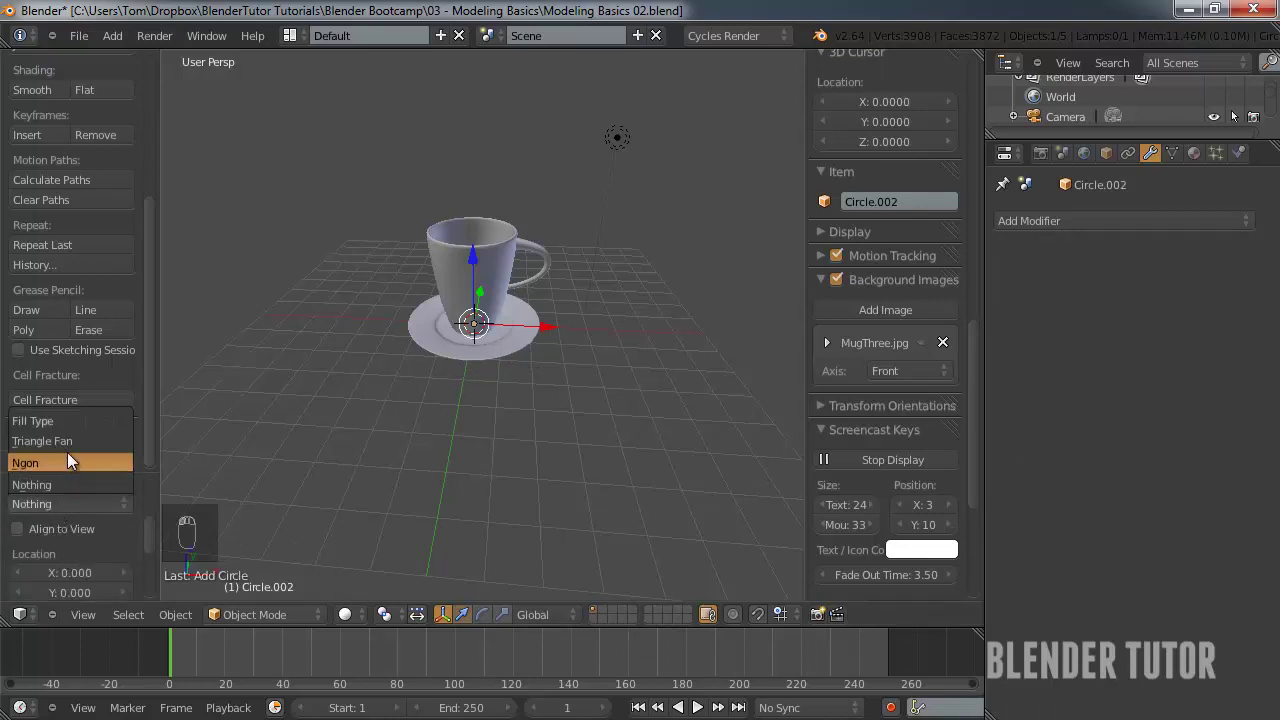
click(74, 463)
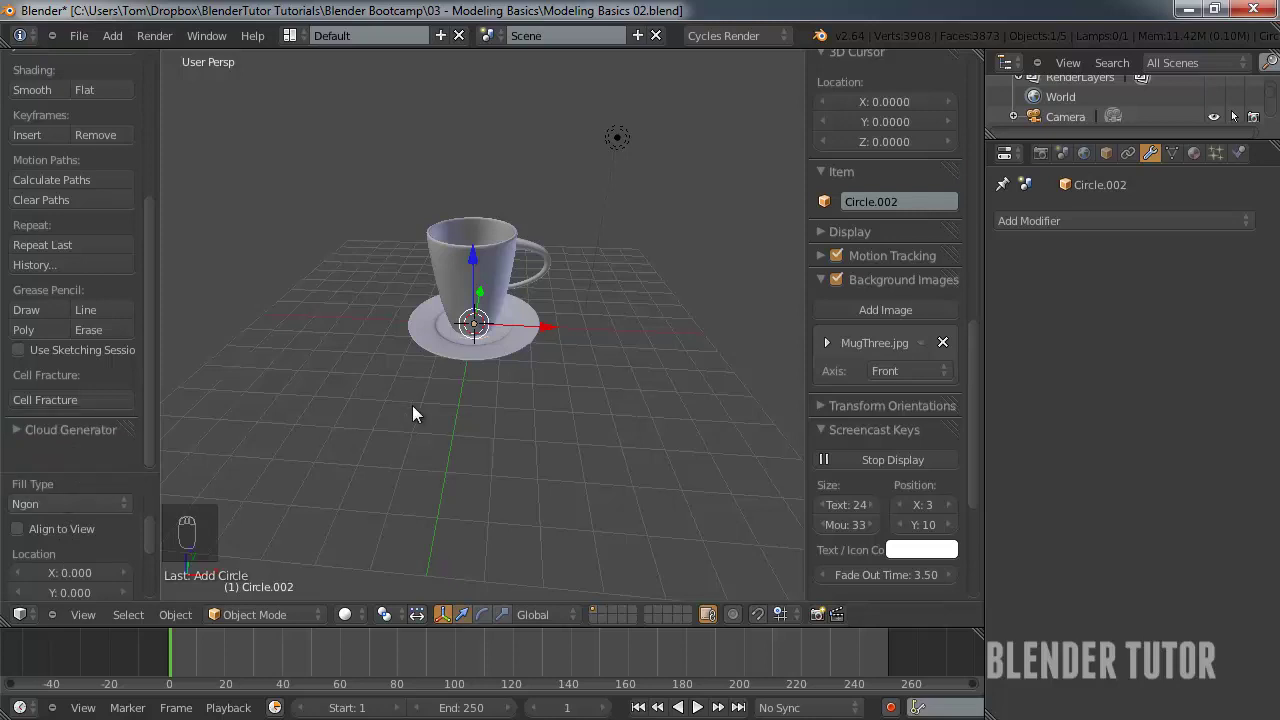
- Scale the filled circle up to about 15 times its size as a tabletop under the mug and plate
scroll(413, 414, down, 4)
key(s)
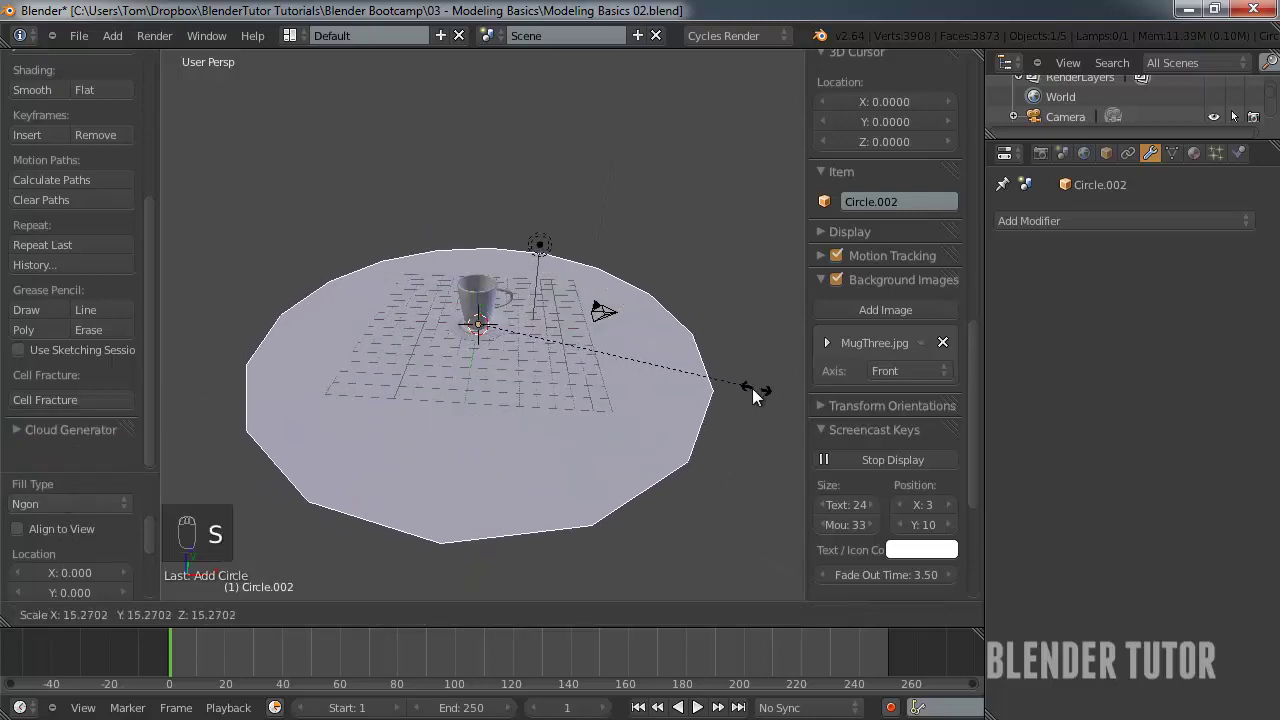
click(744, 390)
scroll(593, 399, up, 2)
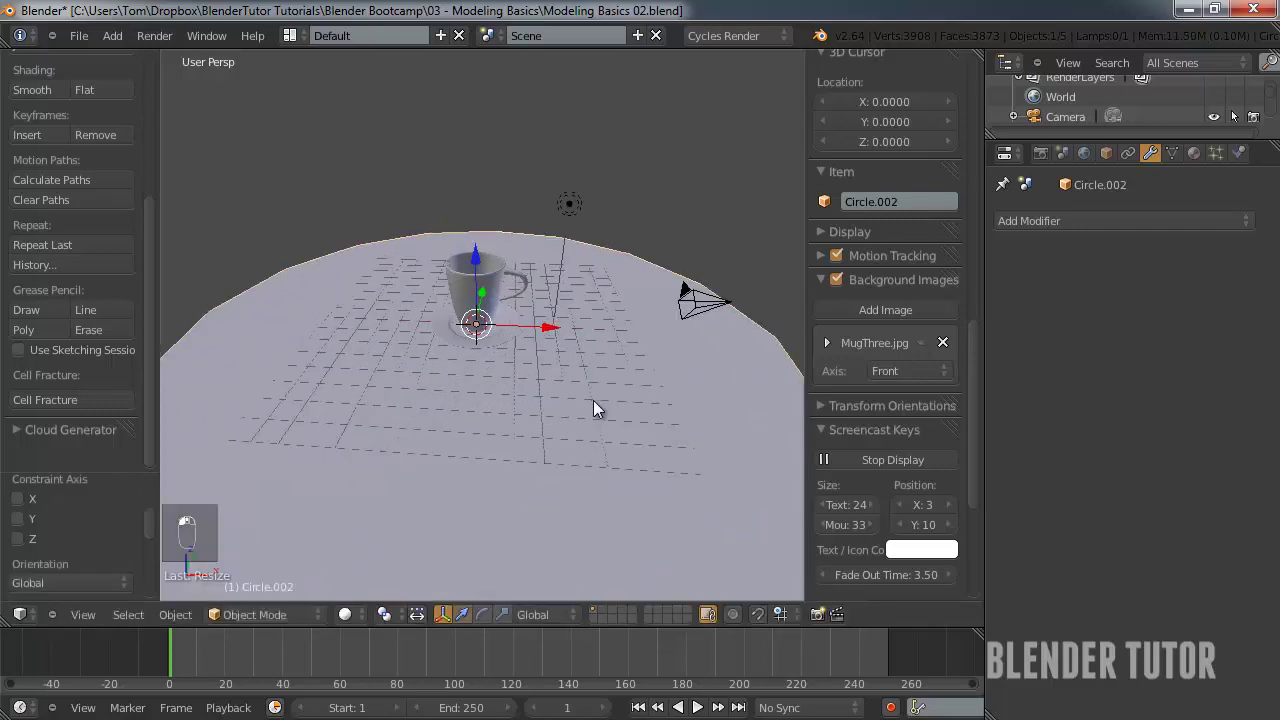
middle_drag(593, 400, 587, 338)
scroll(587, 338, down, 3)
- Extrude the tabletop face about 0.679 downward along Z in Edit Mode to give it thickness
key(Tab)
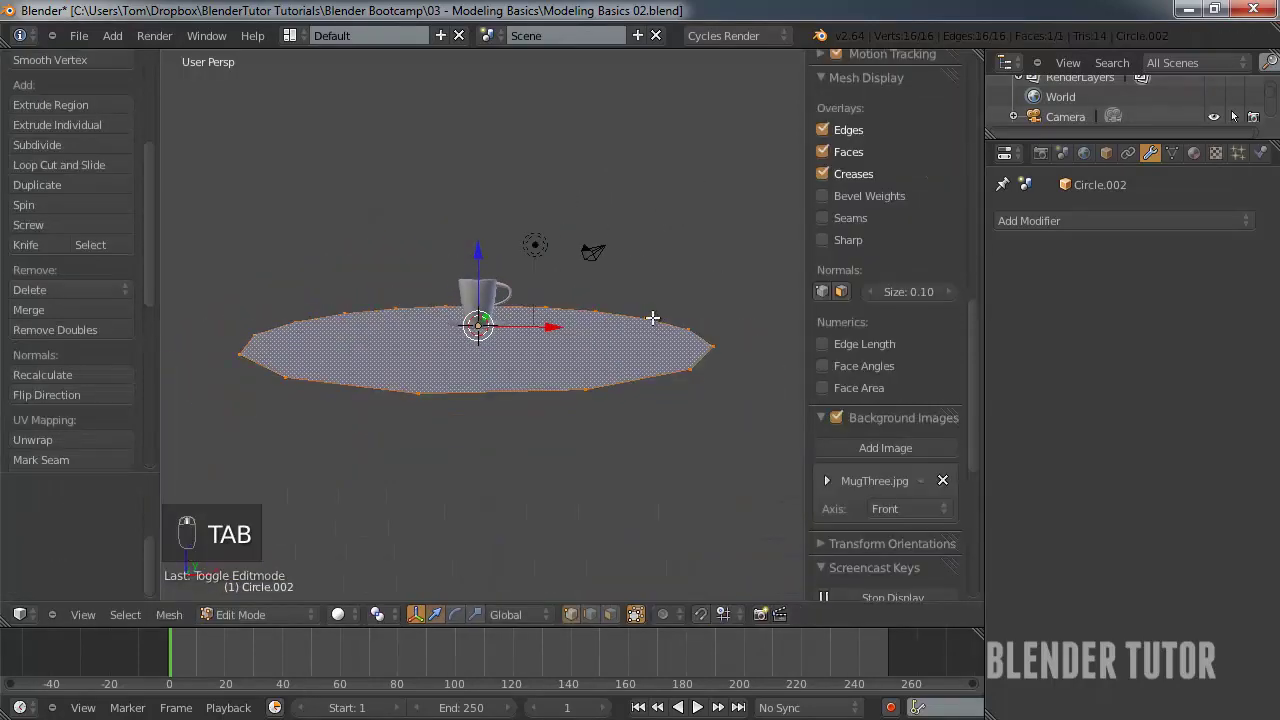
key(e)
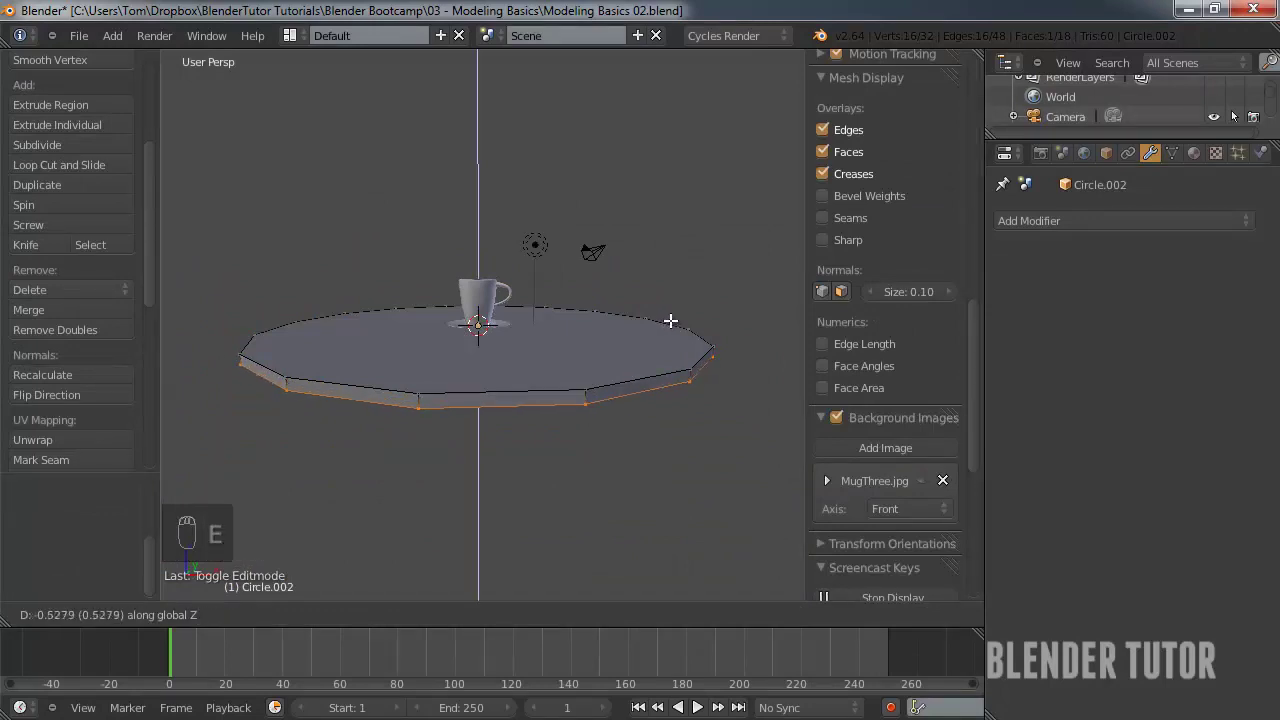
click(657, 353)
scroll(647, 427, up, 3)
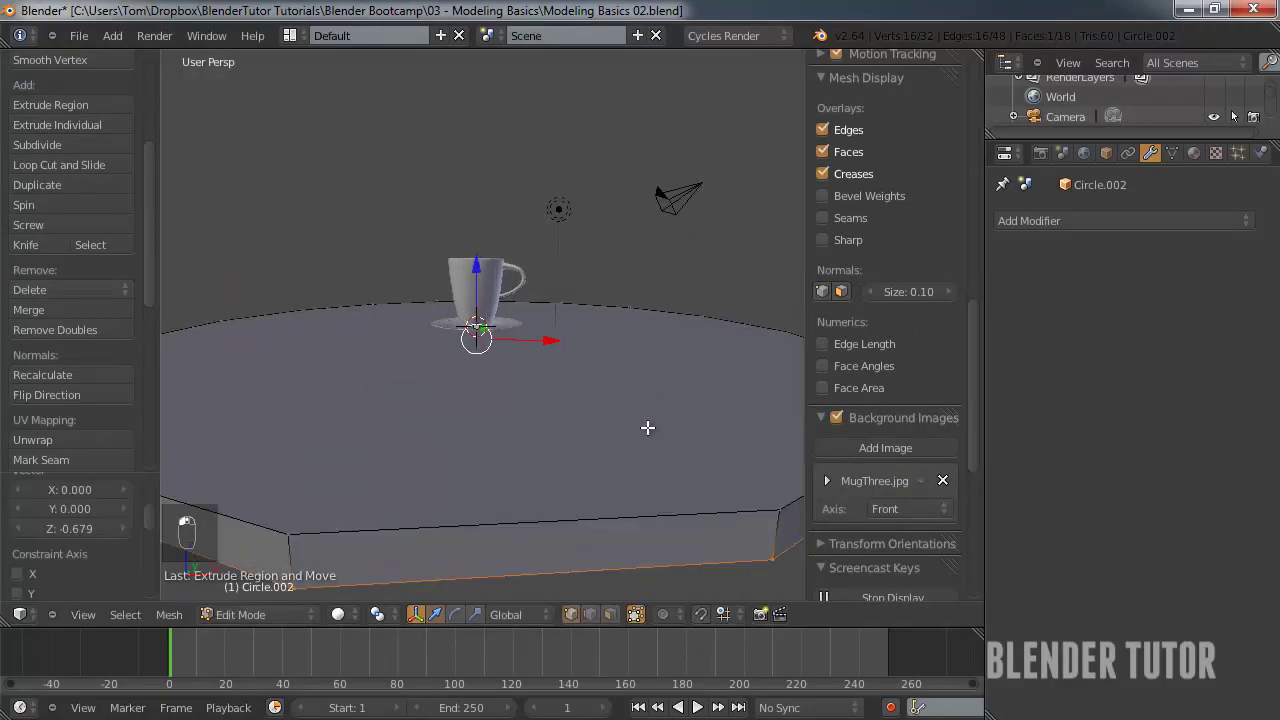
scroll(635, 415, down, 4)
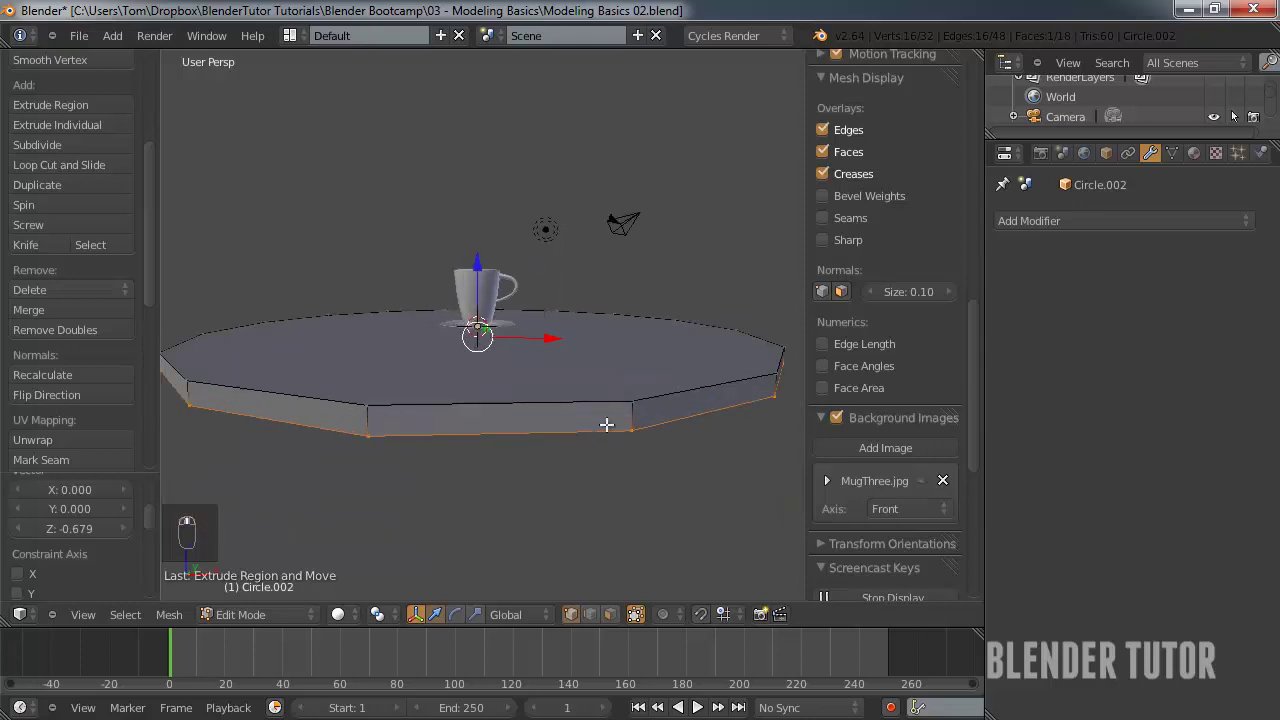
- Cut two centred edge loops around the tabletop's side and spread them apart along Z by about 1.8
key(ctrl+r)
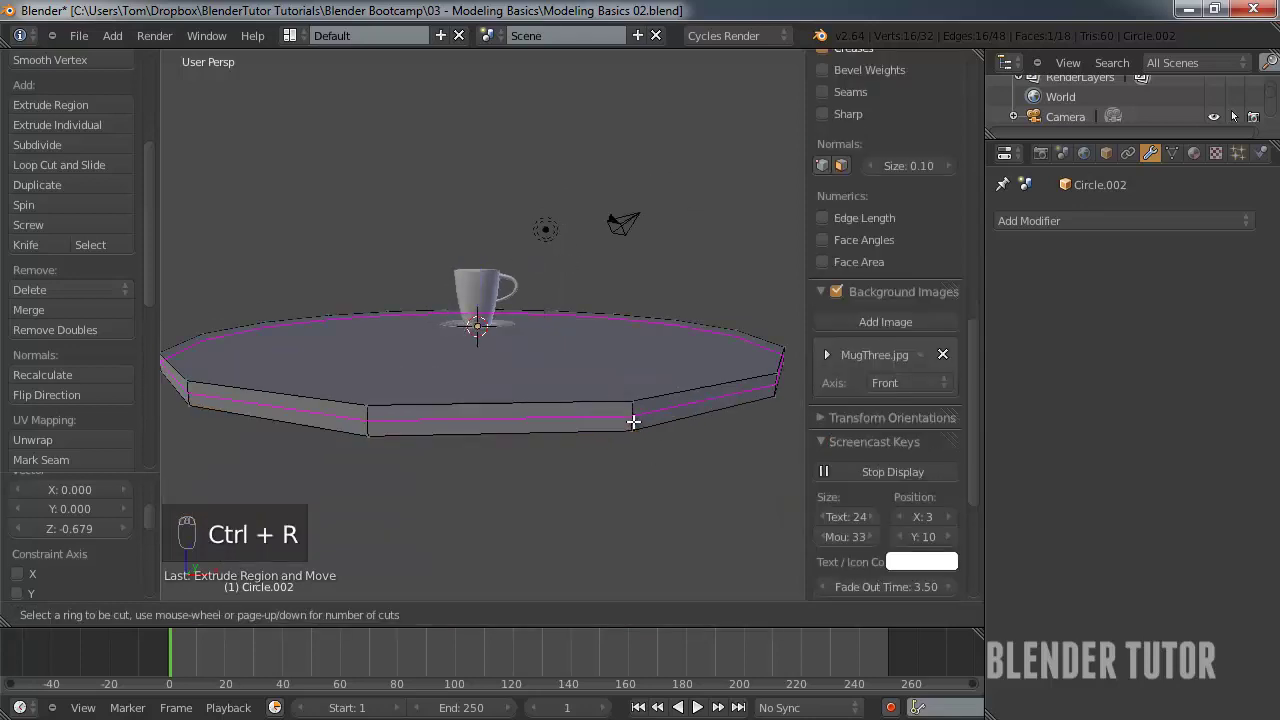
scroll(633, 422, down, 1)
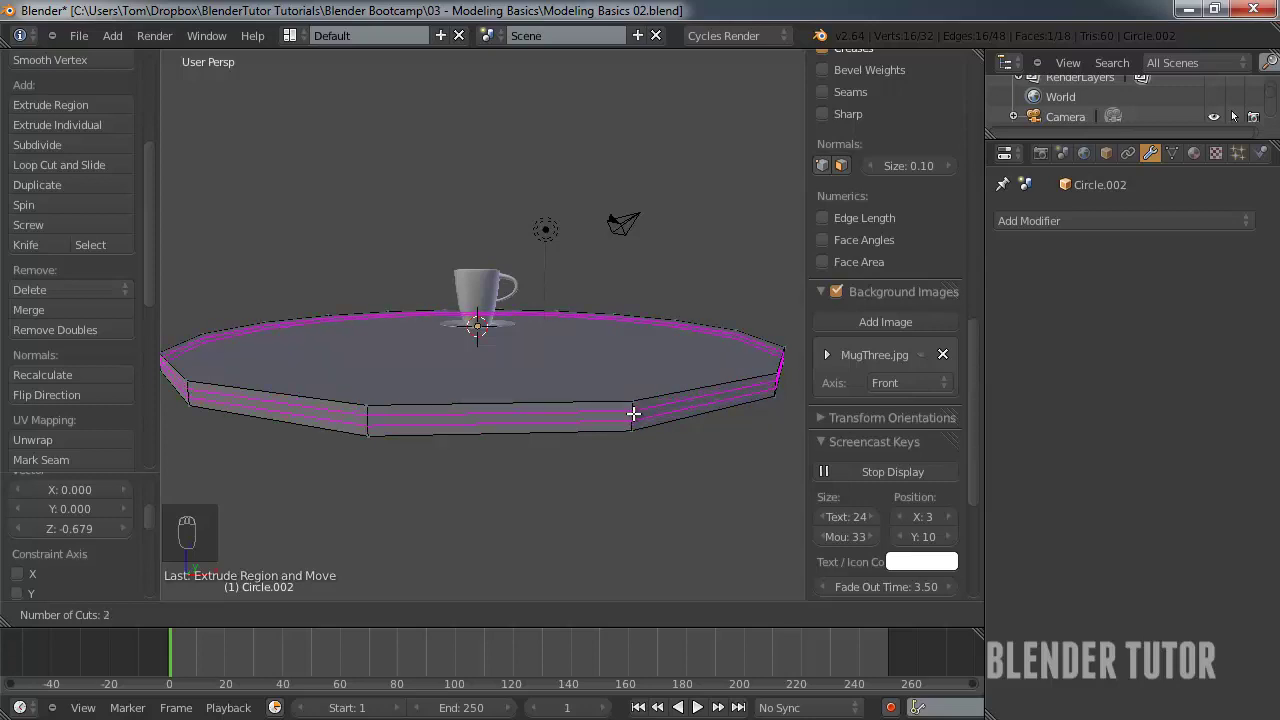
click(633, 413)
right_click(633, 413)
key(s)
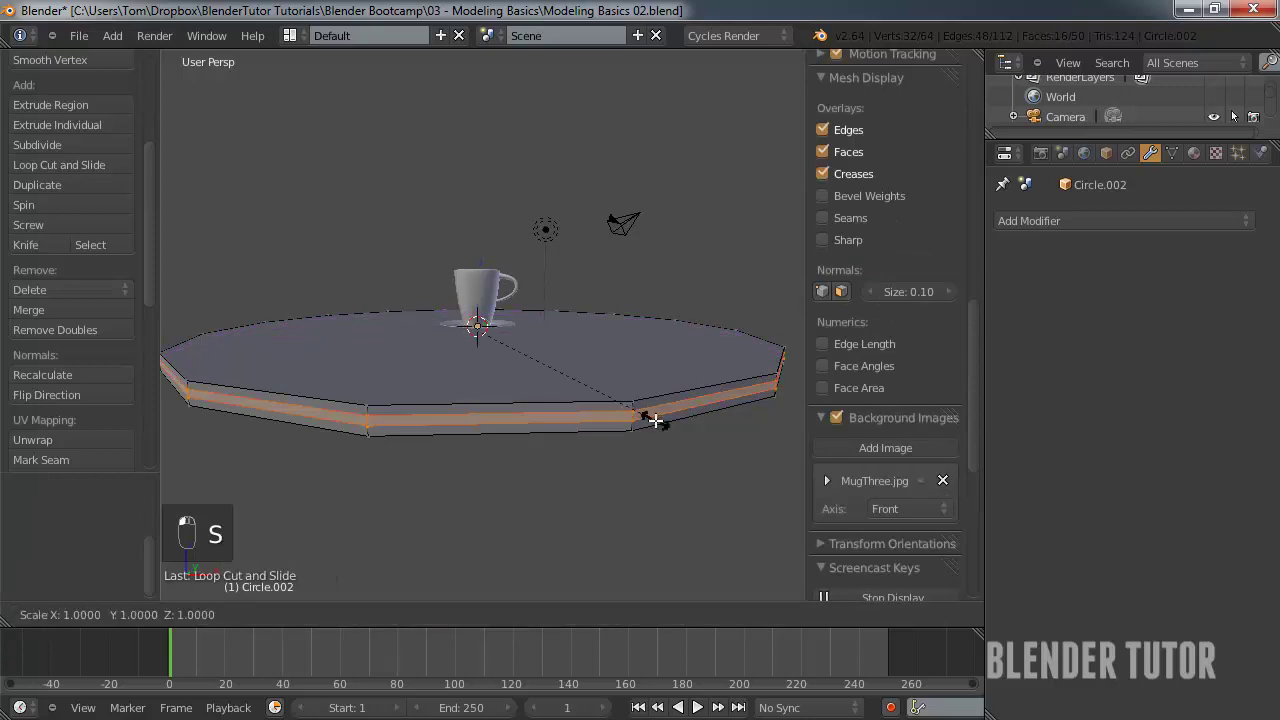
key(z)
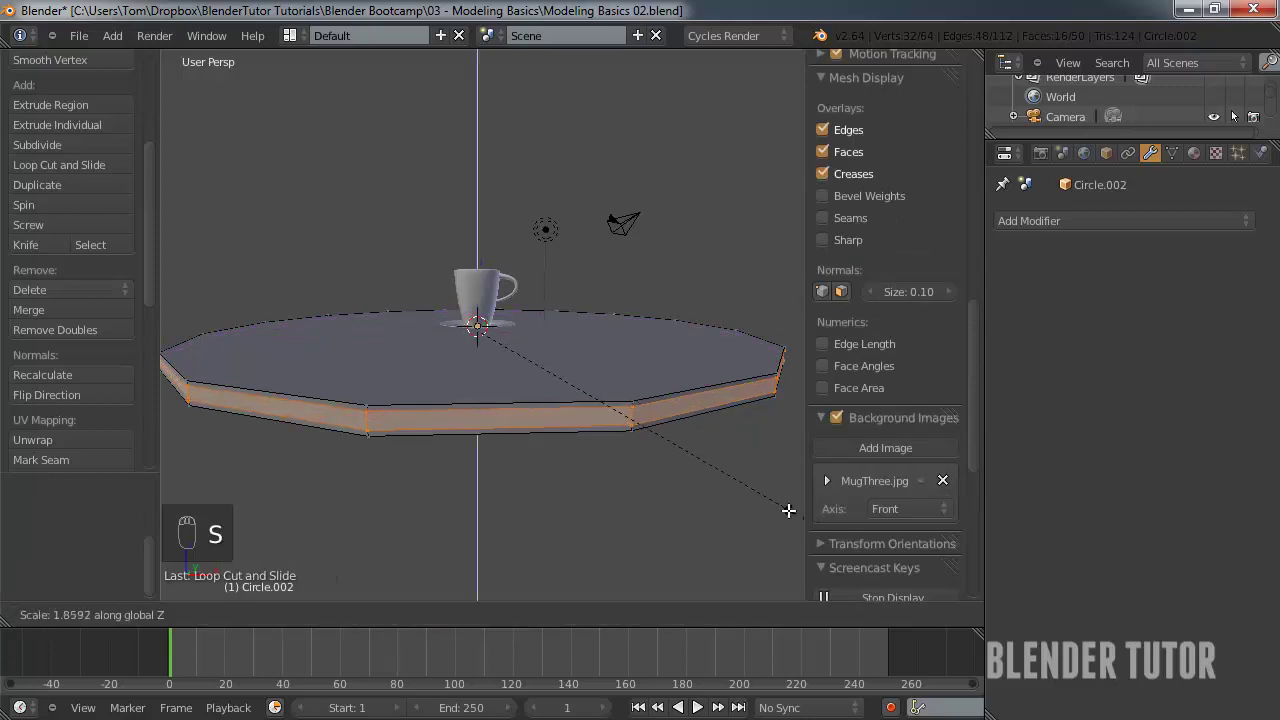
click(775, 505)
- Scale the two side loops by about 1.46 more along Z, closer to the tabletop's upper and lower edges
scroll(611, 434, up, 5)
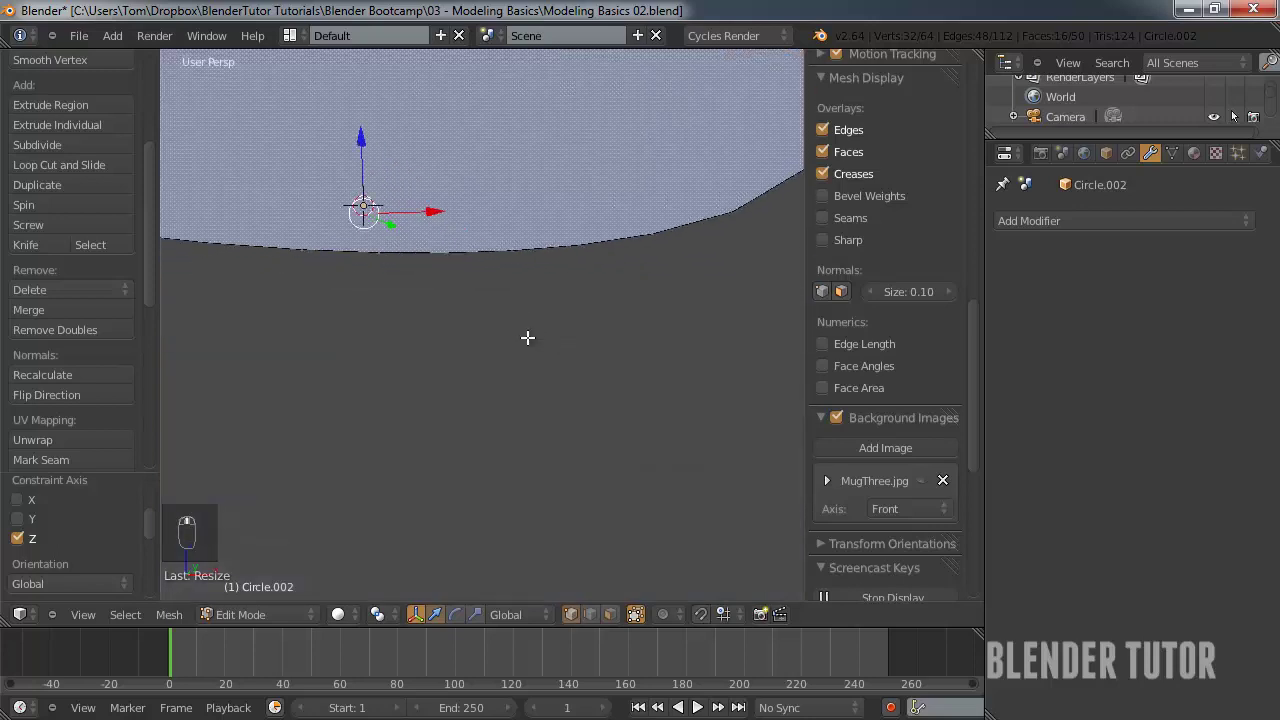
middle_drag(528, 338, 547, 410)
key(s)
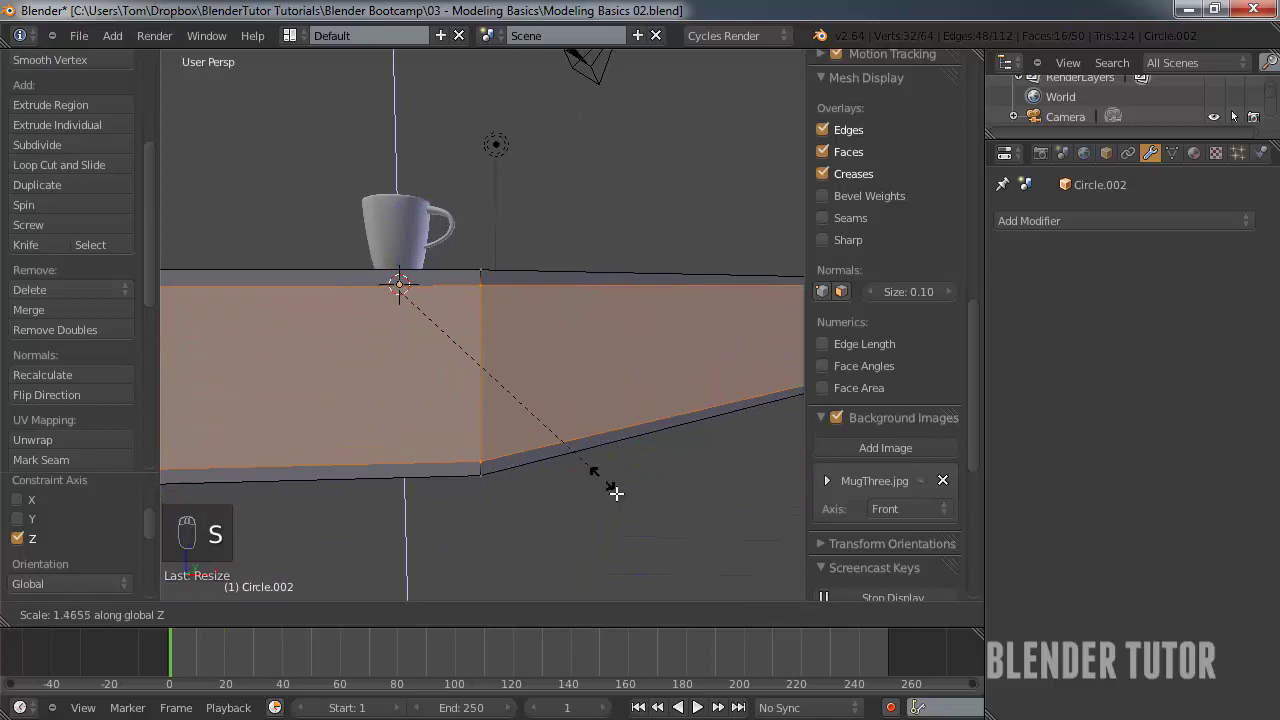
click(613, 491)
scroll(586, 451, down, 3)
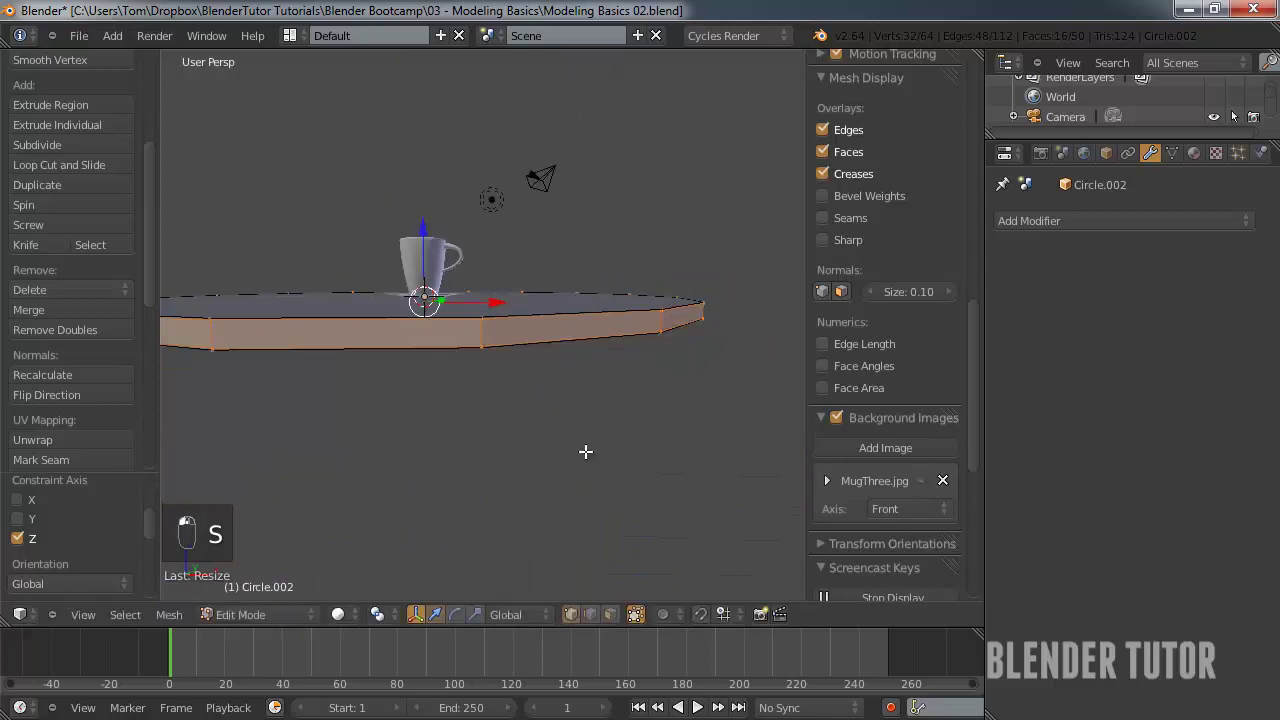
- Add one centred edge loop around the tabletop's side and scale it outward to about 1.006
key(ctrl+r)
click(485, 338)
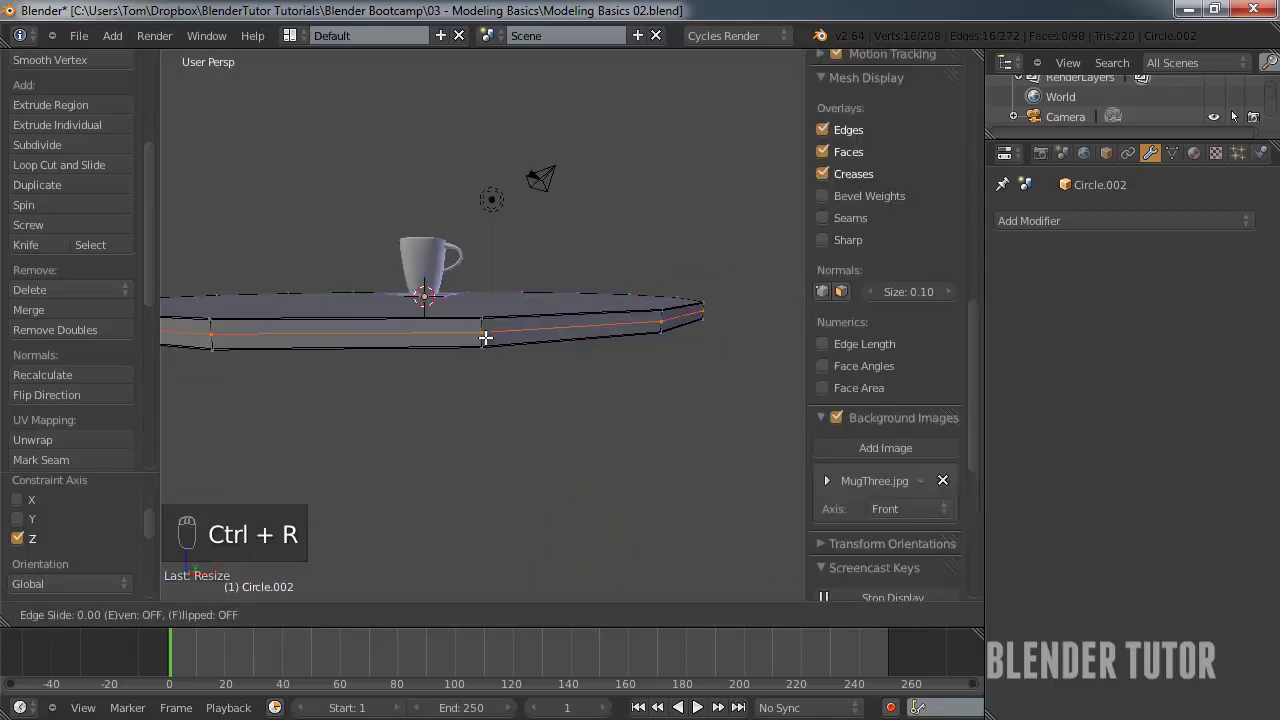
right_click(491, 346)
key(s)
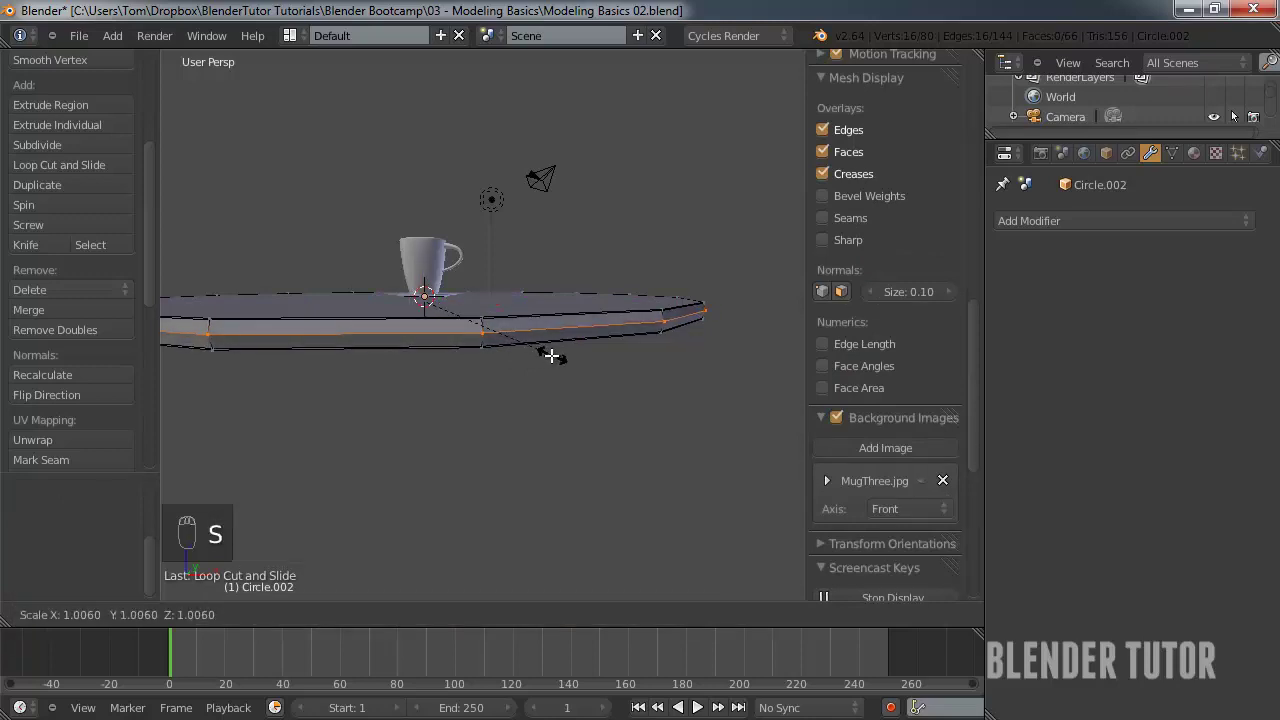
click(549, 356)
- Return to Object Mode, add a Subdivision Surface modifier with view level 2 to the tabletop, and shade it smooth
key(Tab)
middle_drag(640, 318, 640, 330)
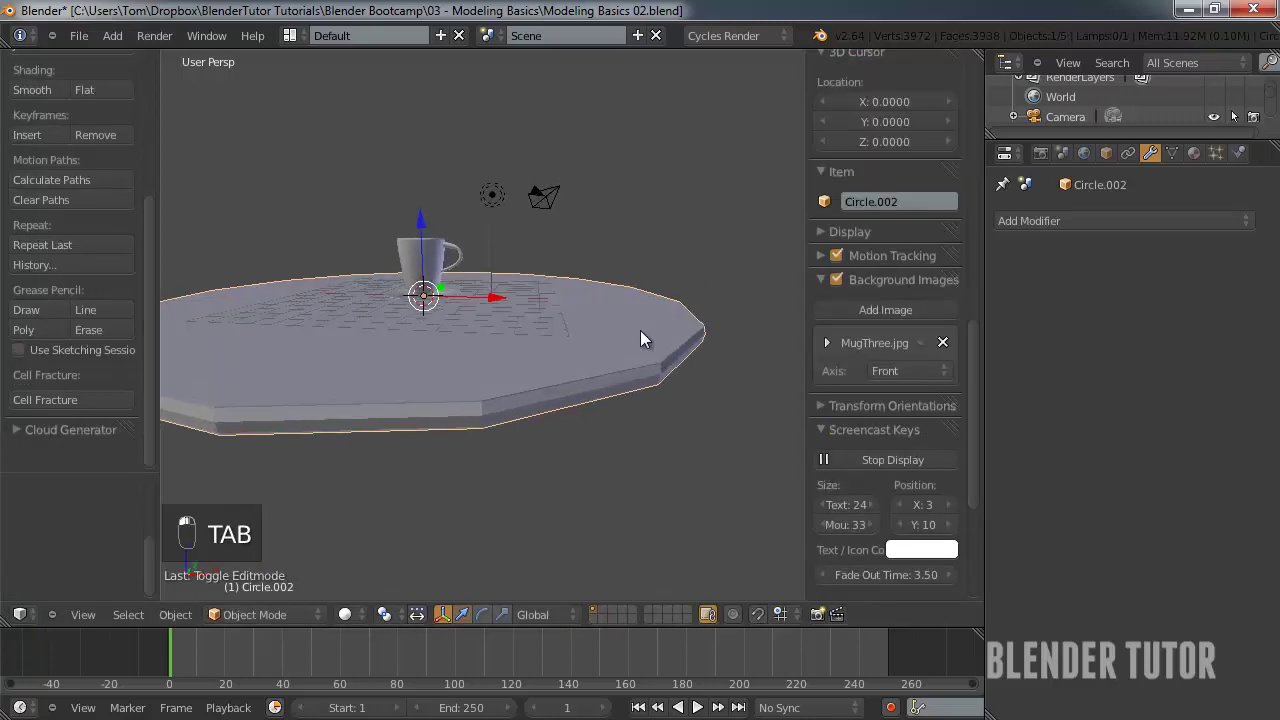
click(1085, 218)
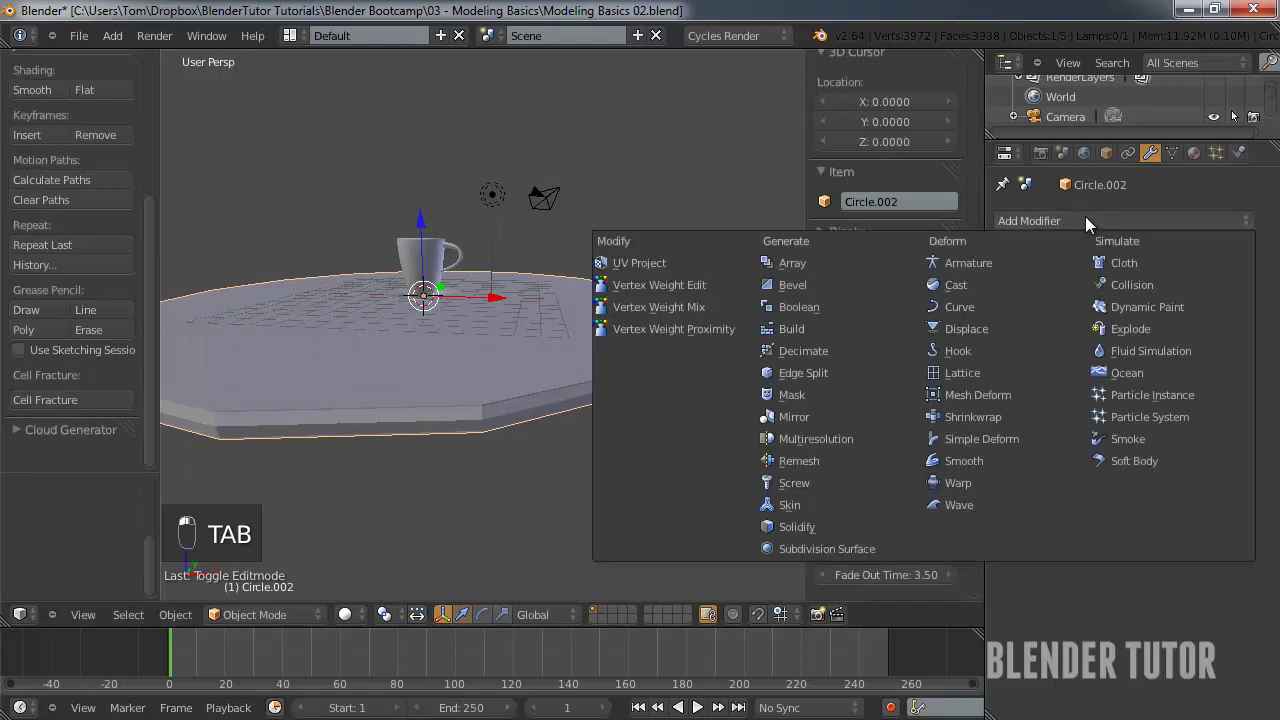
click(858, 545)
click(1107, 359)
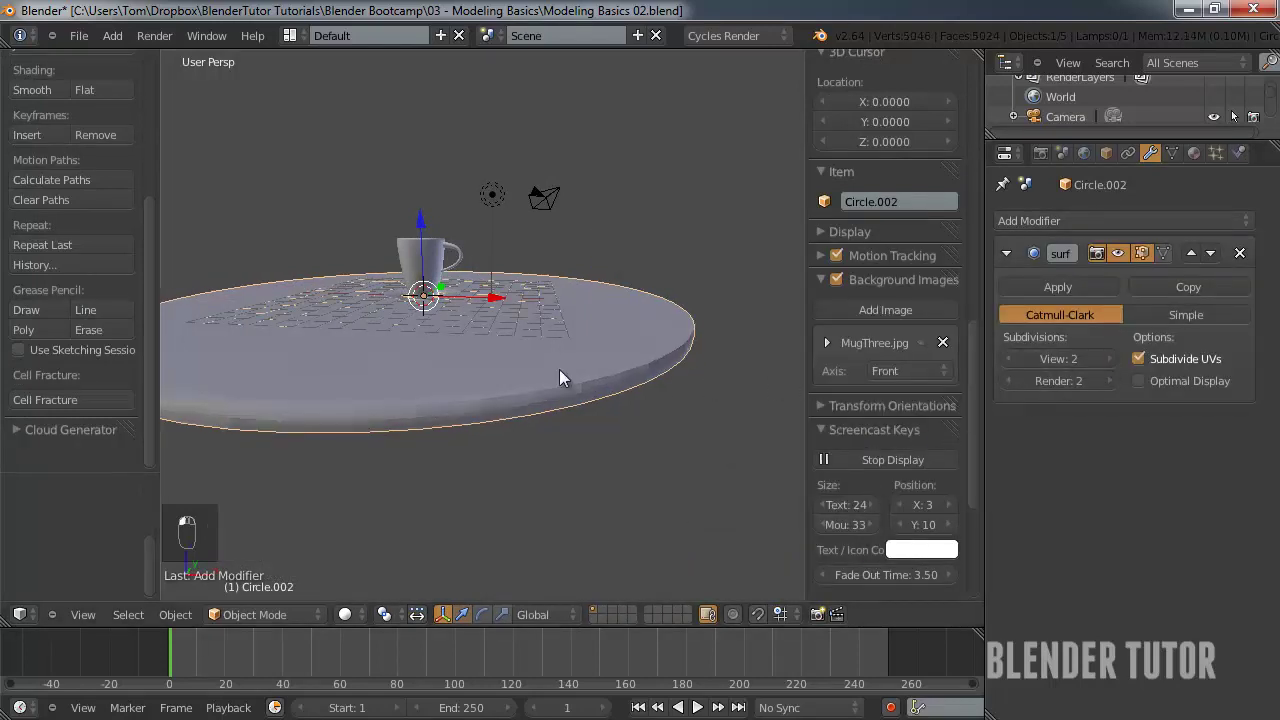
scroll(56, 194, up, 3)
click(41, 172)
middle_drag(508, 372, 685, 359)
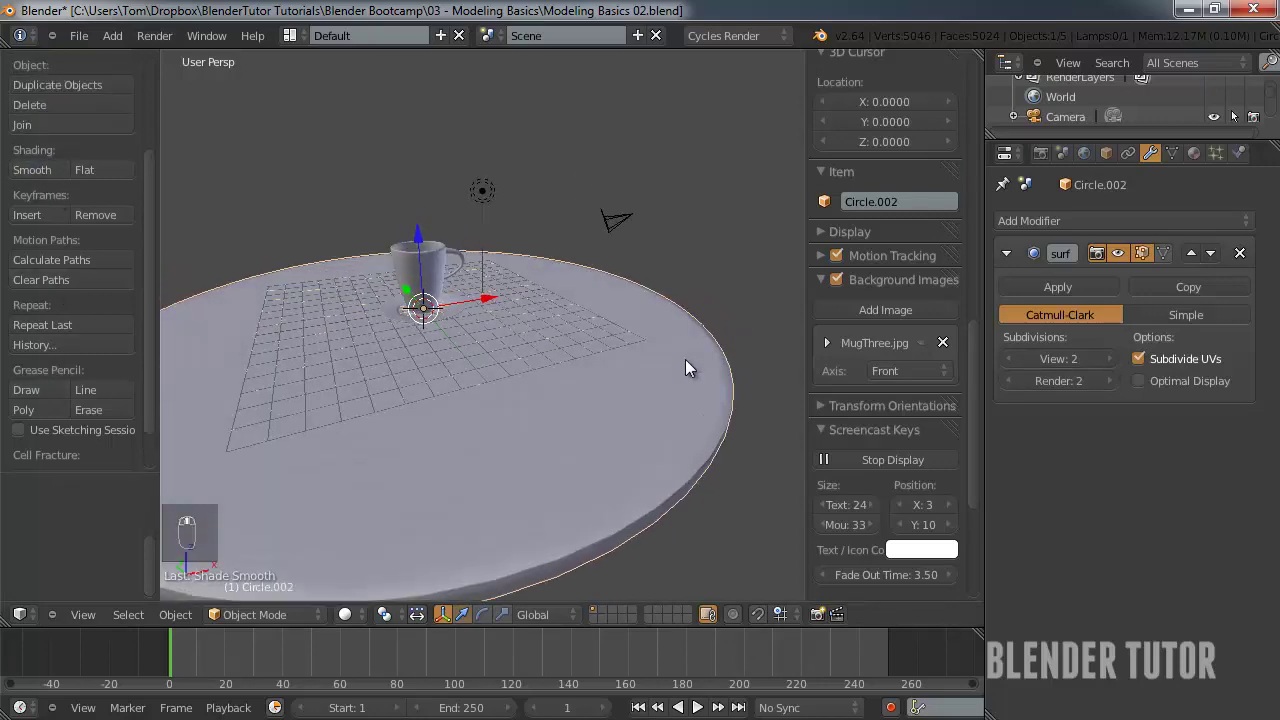
- Examine how the plate and mug rest on the tabletop in an orthographic front wireframe view and in solid shading
scroll(428, 325, up, 2)
key(KP_1)
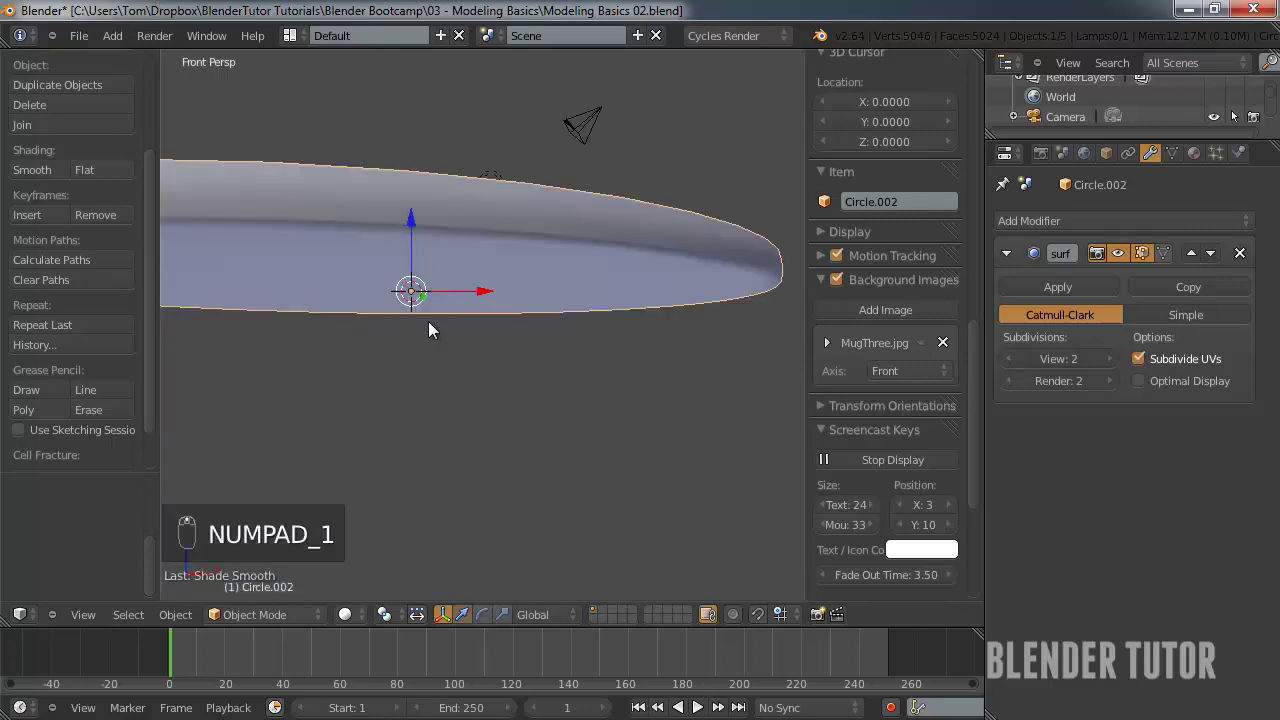
key(z)
key(KP_5)
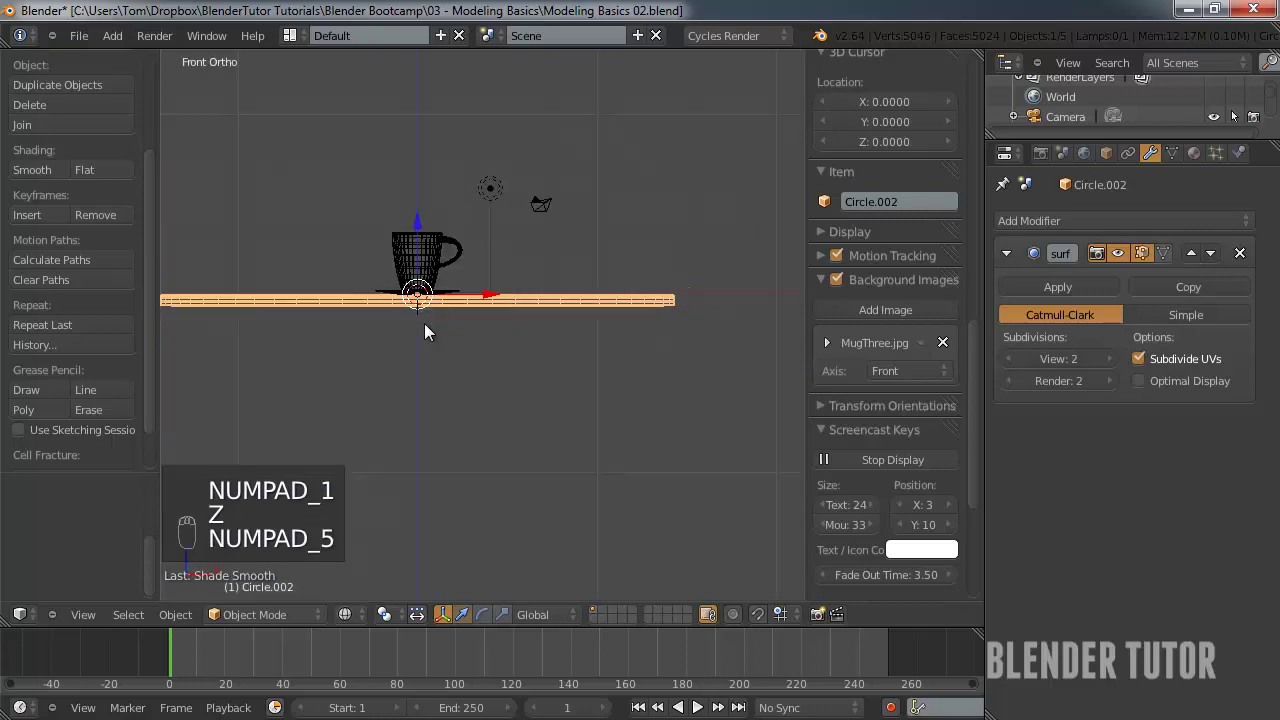
scroll(445, 364, up, 2)
scroll(445, 364, up, 6)
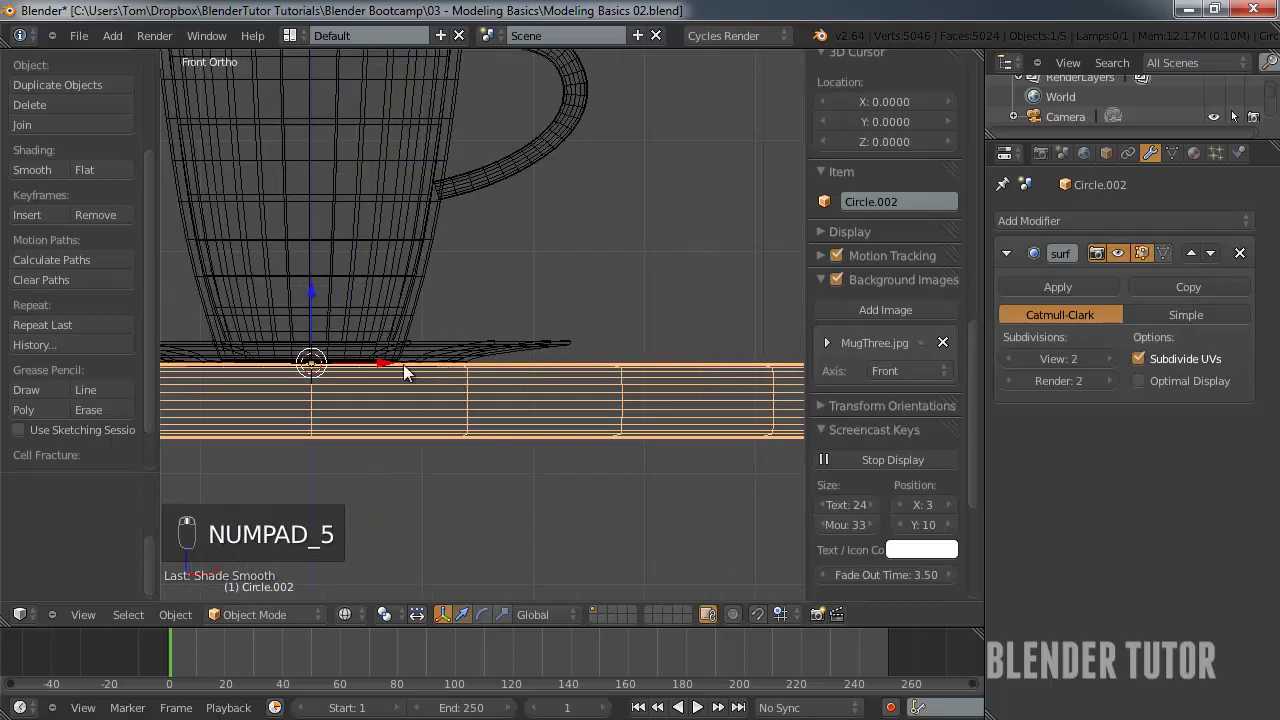
middle_drag(456, 447, 517, 448)
key(z)
scroll(508, 445, down, 6)
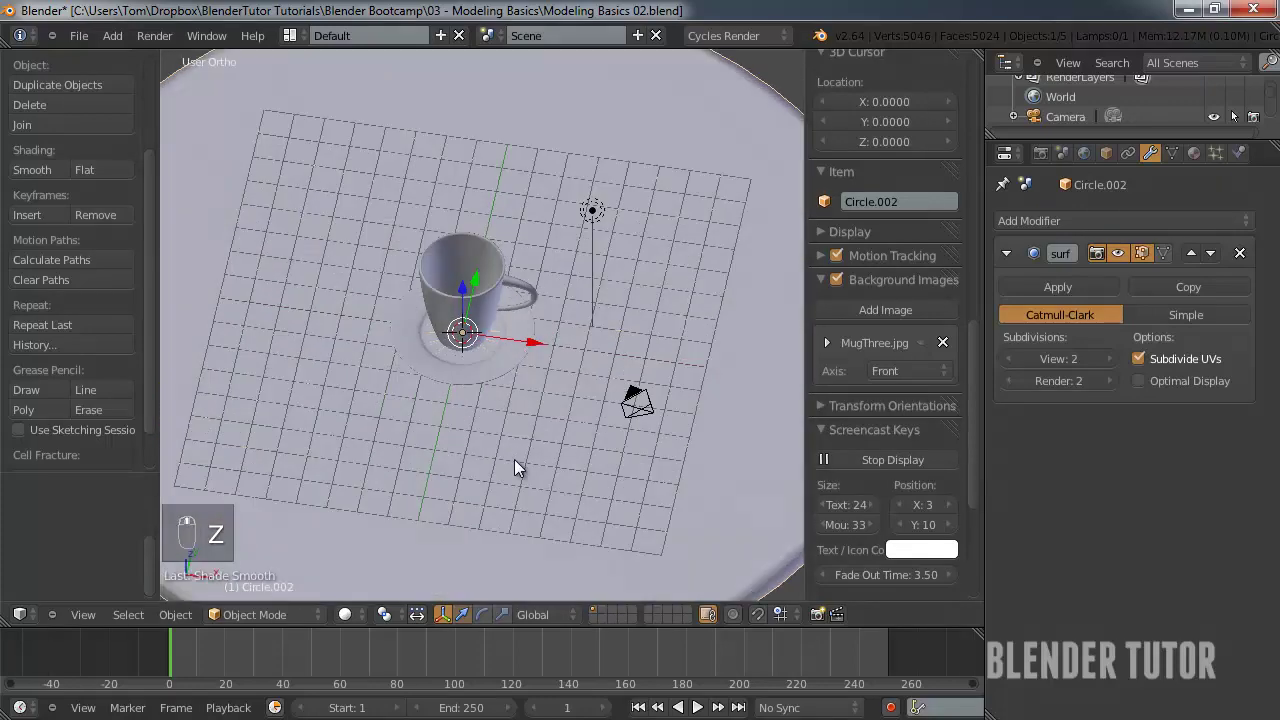
middle_drag(514, 459, 600, 391)
scroll(595, 391, up, 5)
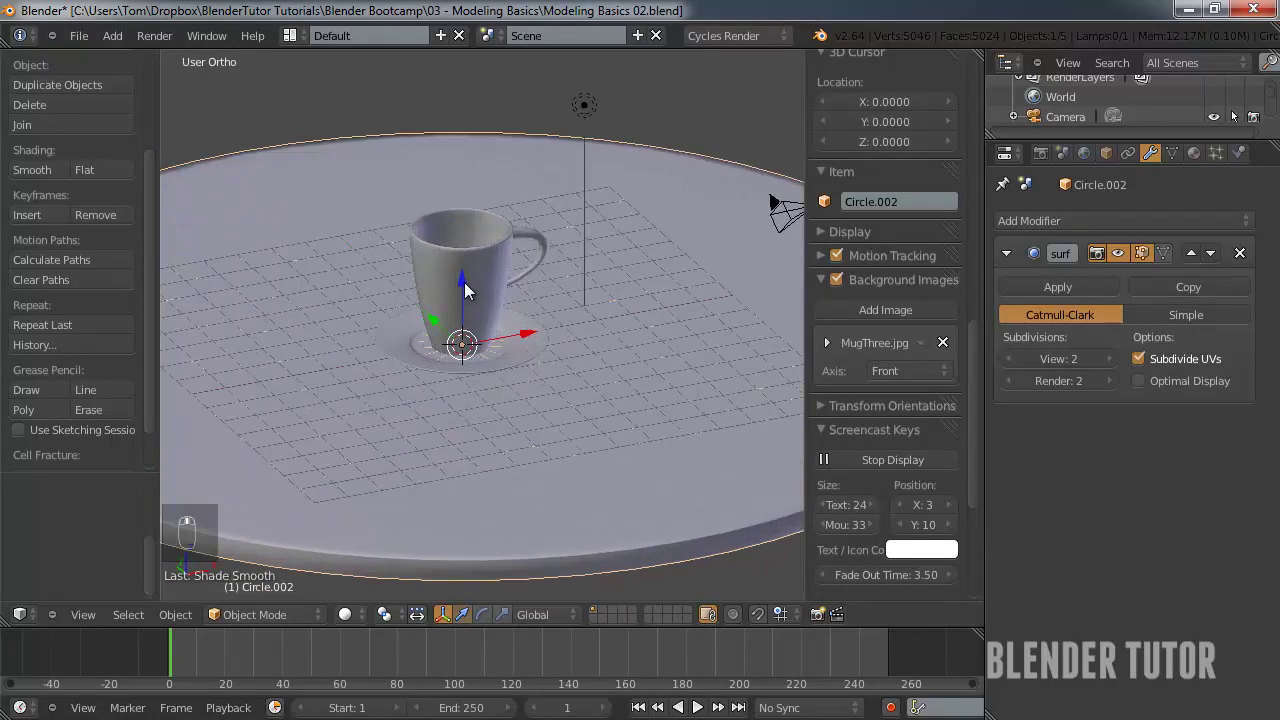
- Scale the mug down to about 0.73 of its size
right_click(466, 290)
key(s)
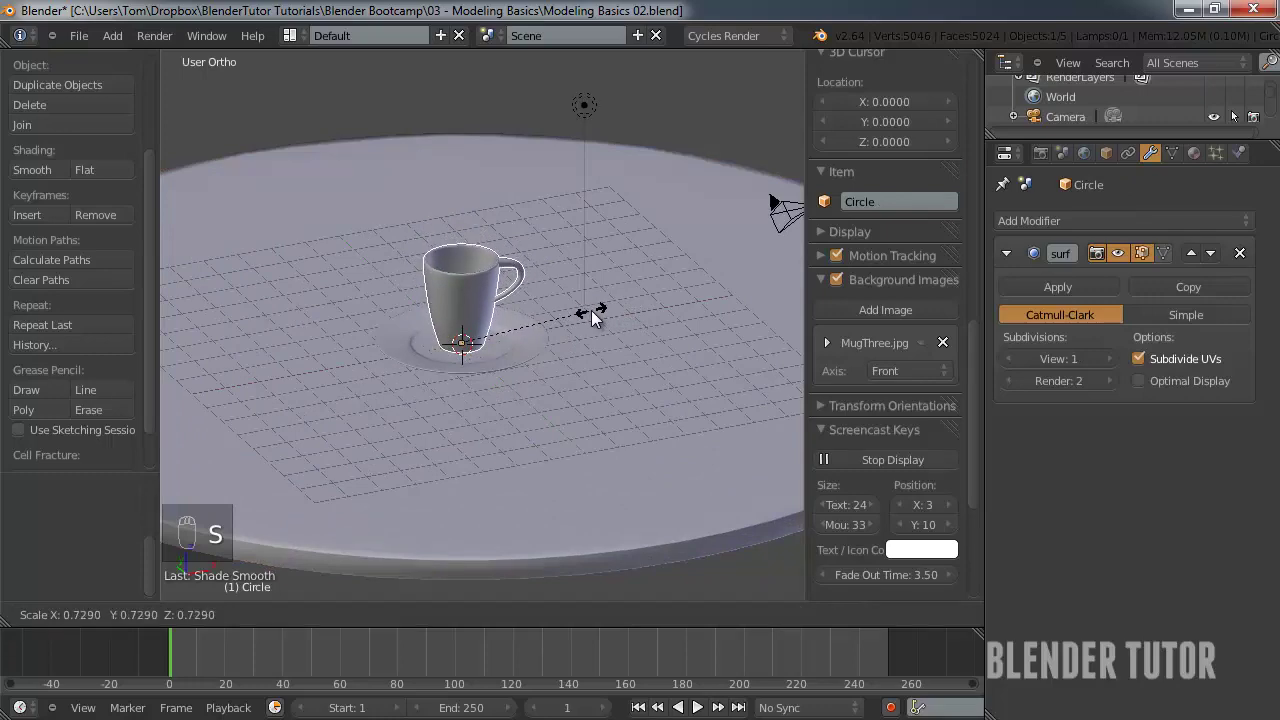
click(591, 310)
mouse_move(591, 310)
middle_down()
mouse_move(613, 330)
mouse_move(580, 333)
middle_up()
- Scale the plate down in proportion to the smaller mug
right_click(531, 347)
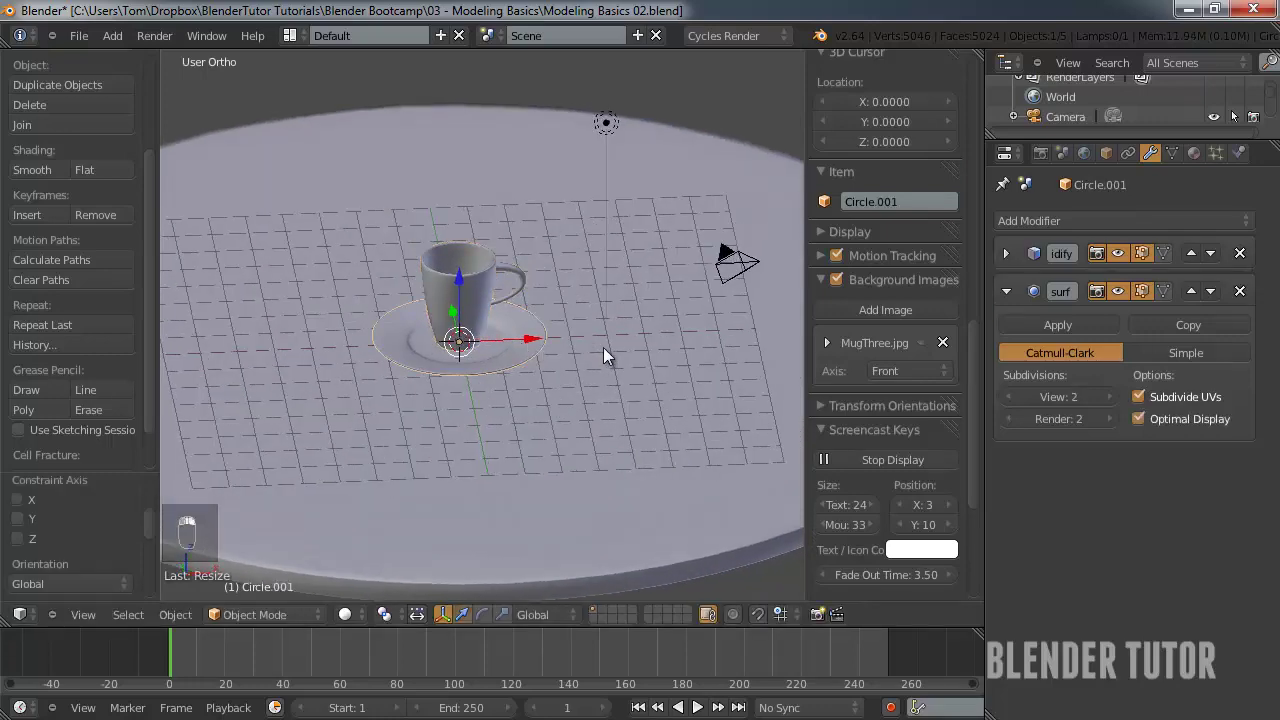
key(s)
click(588, 342)
scroll(590, 340, down, 4)
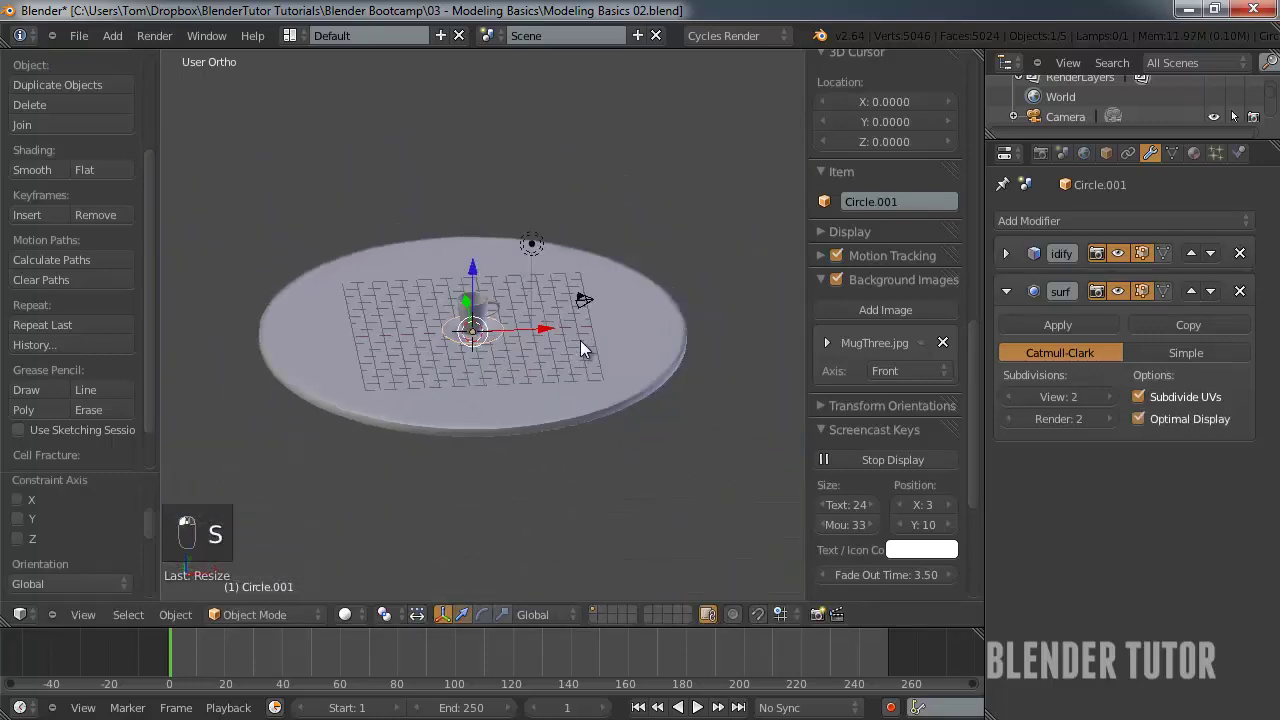
scroll(580, 340, up, 2)
mouse_move(575, 337)
middle_down()
mouse_move(568, 297)
mouse_move(543, 294)
mouse_move(591, 295)
mouse_move(586, 368)
mouse_move(640, 383)
mouse_move(579, 350)
middle_up()
- Move the mug and plate together along X, away from the tabletop's centre, with movement locked on global Z
key(KP_5)
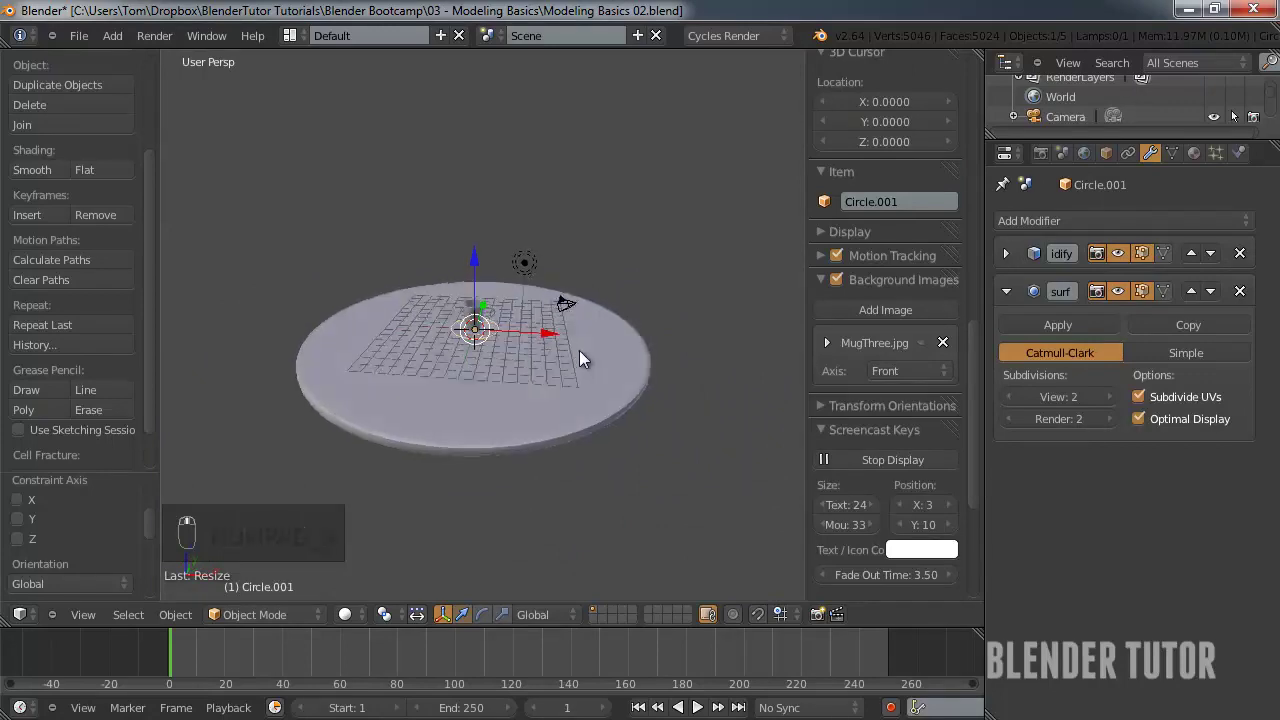
scroll(575, 350, up, 6)
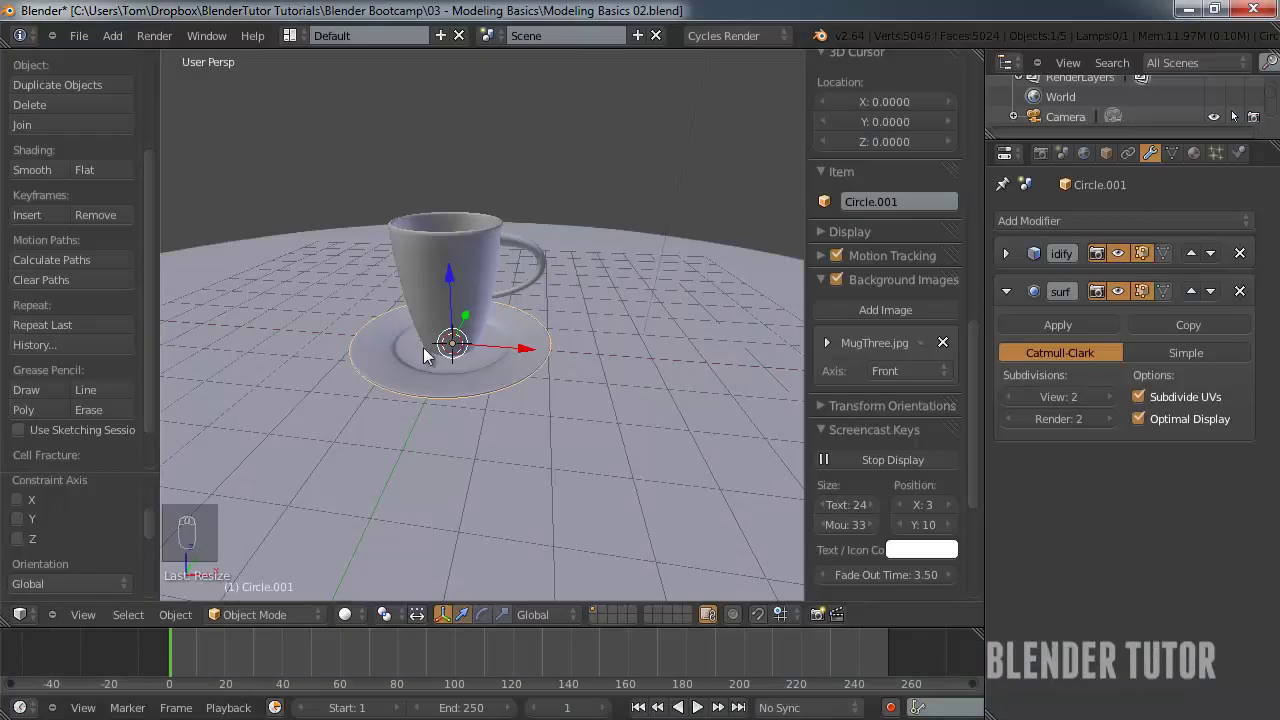
scroll(468, 345, up, 2)
right_click(427, 286)
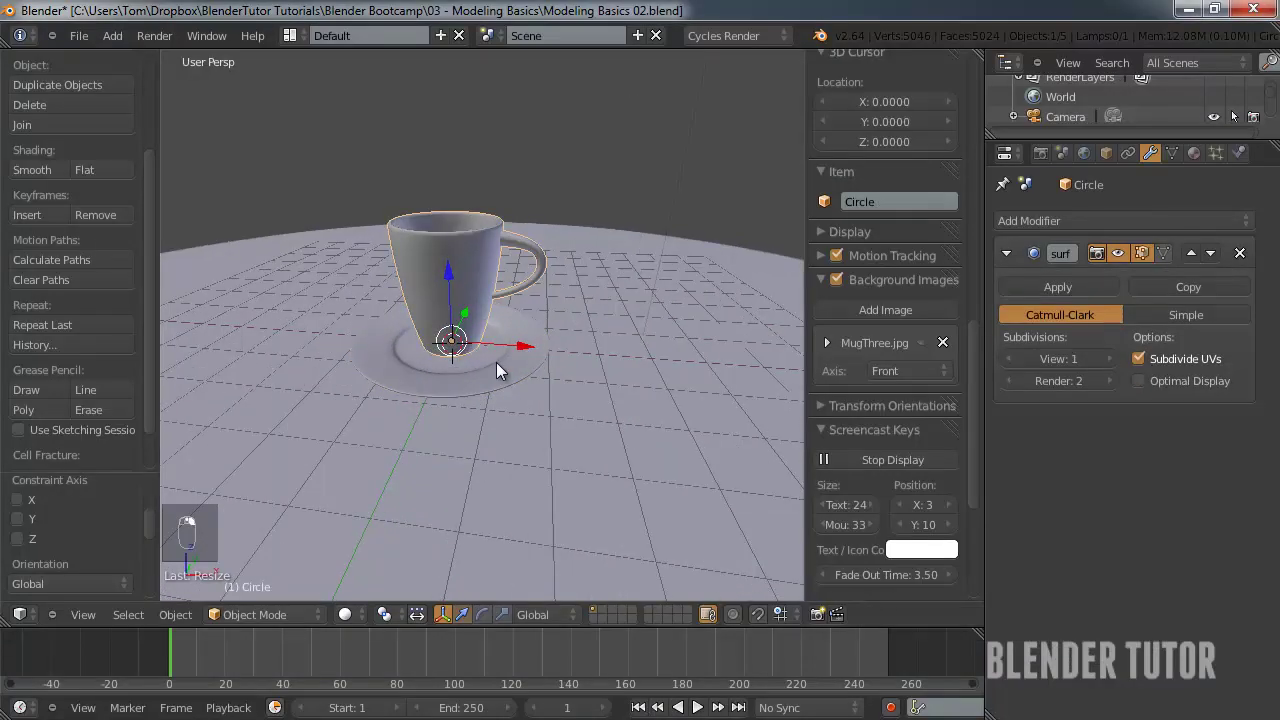
shift+right_click(493, 359)
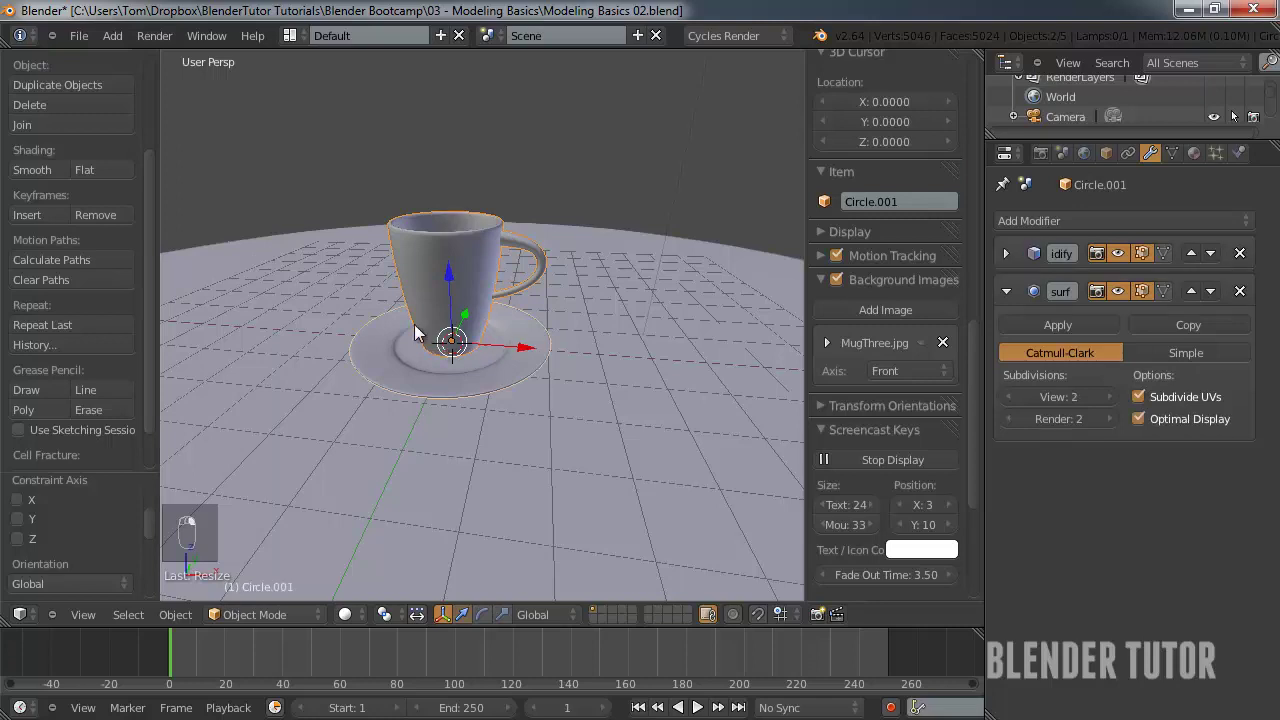
key(g)
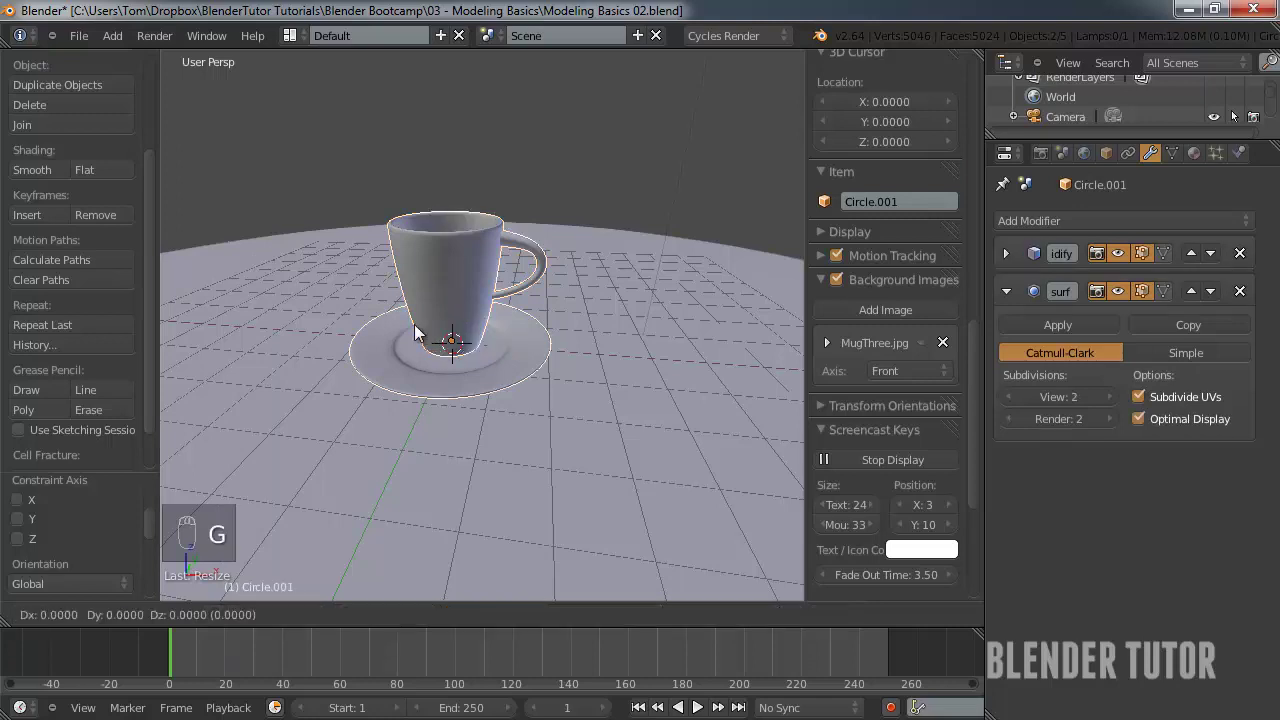
key(shift+z)
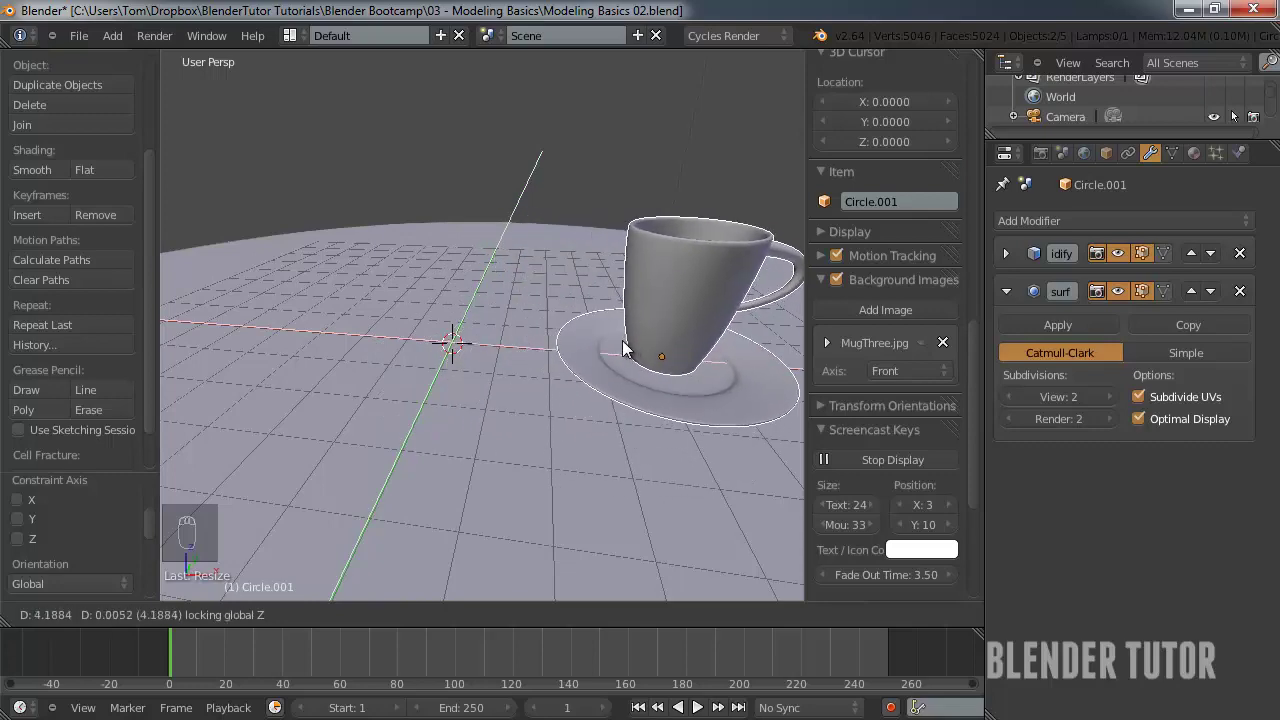
click(598, 357)
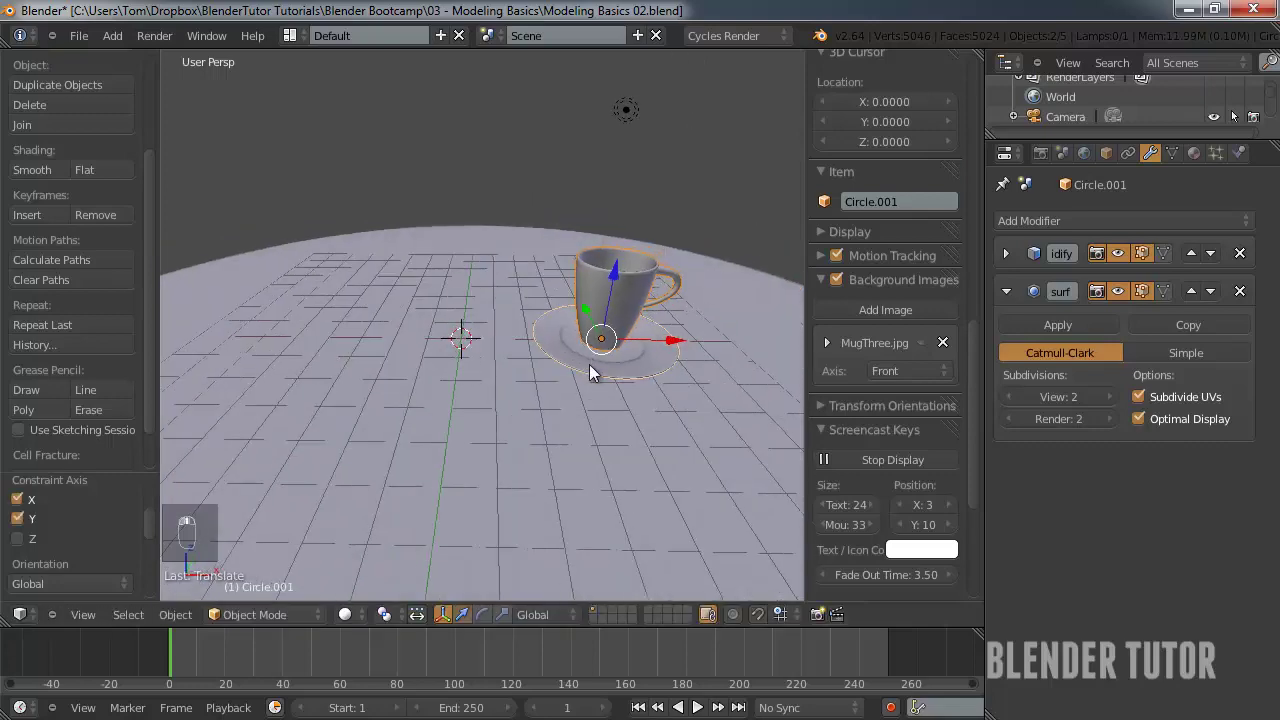
- Duplicate the plate and offset the copy about -7.47 in X and -3.45 in Y, keeping its height locked
right_click(589, 362)
right_click(649, 362)
key(shift+d)
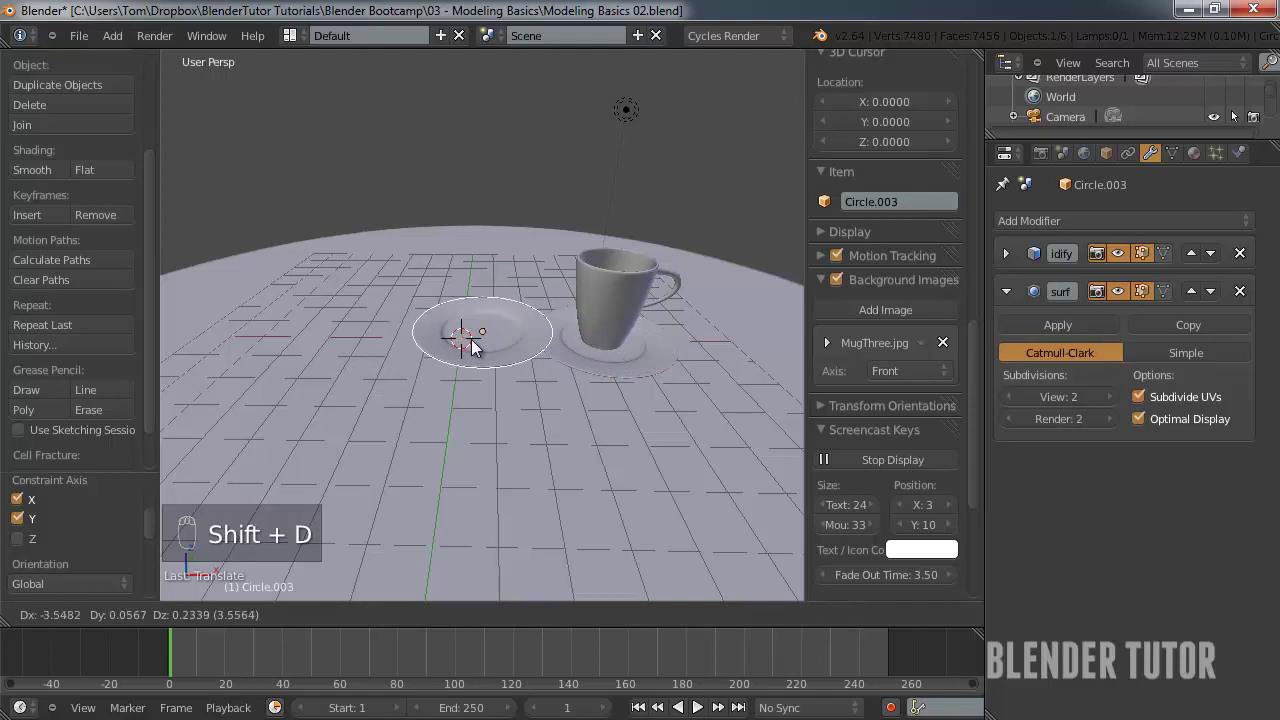
key(shift+z)
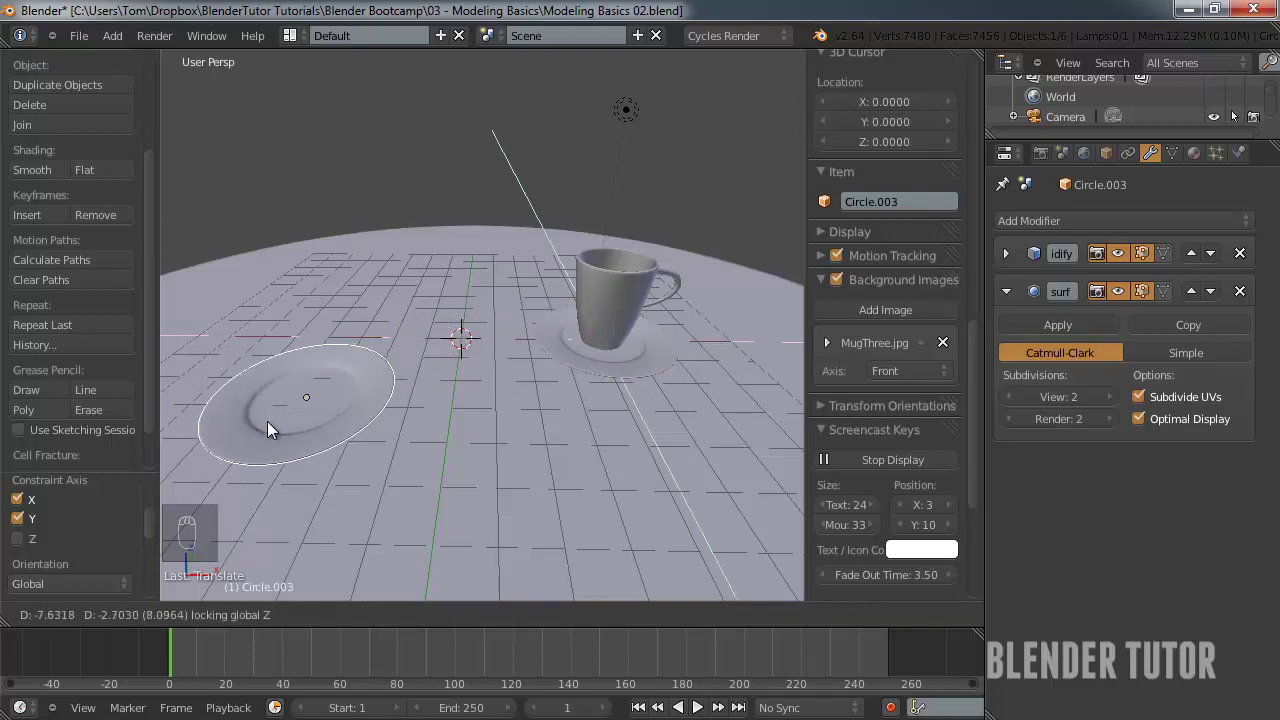
click(267, 429)
- Duplicate the mug and offset the copy about -7.91 in X and 1.52 in Y, keeping its height locked
right_click(612, 316)
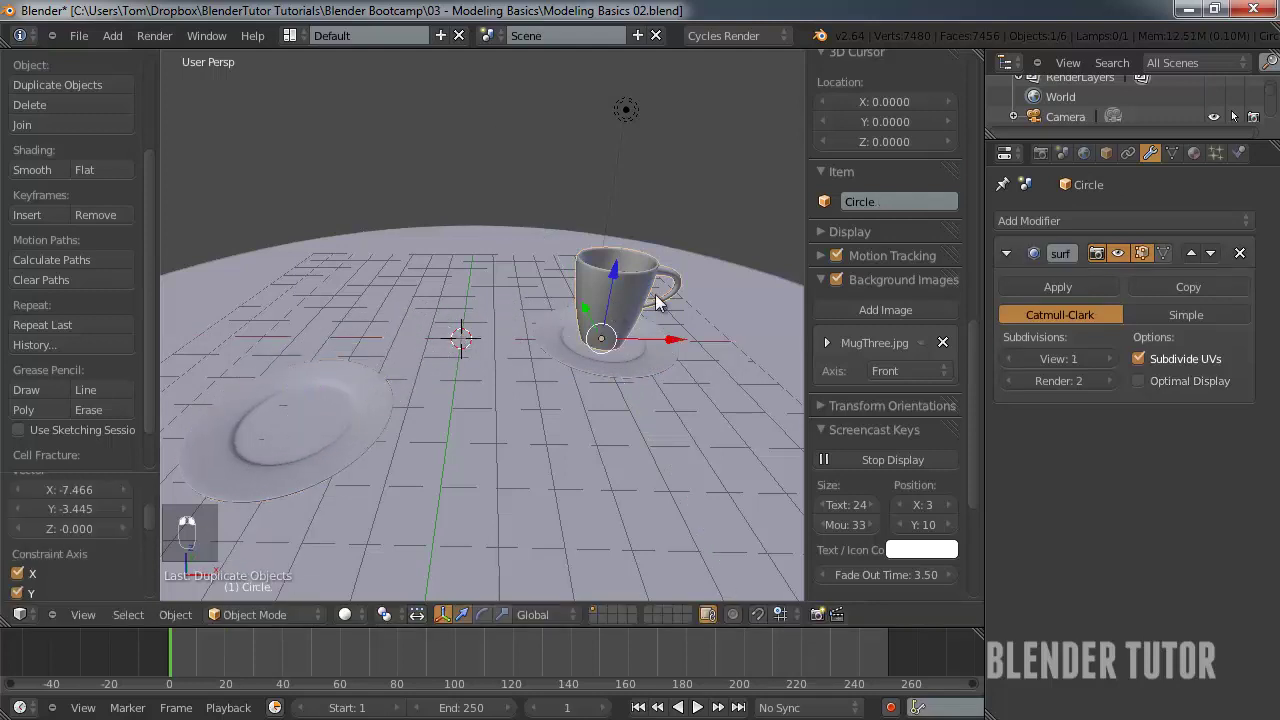
key(shift+d)
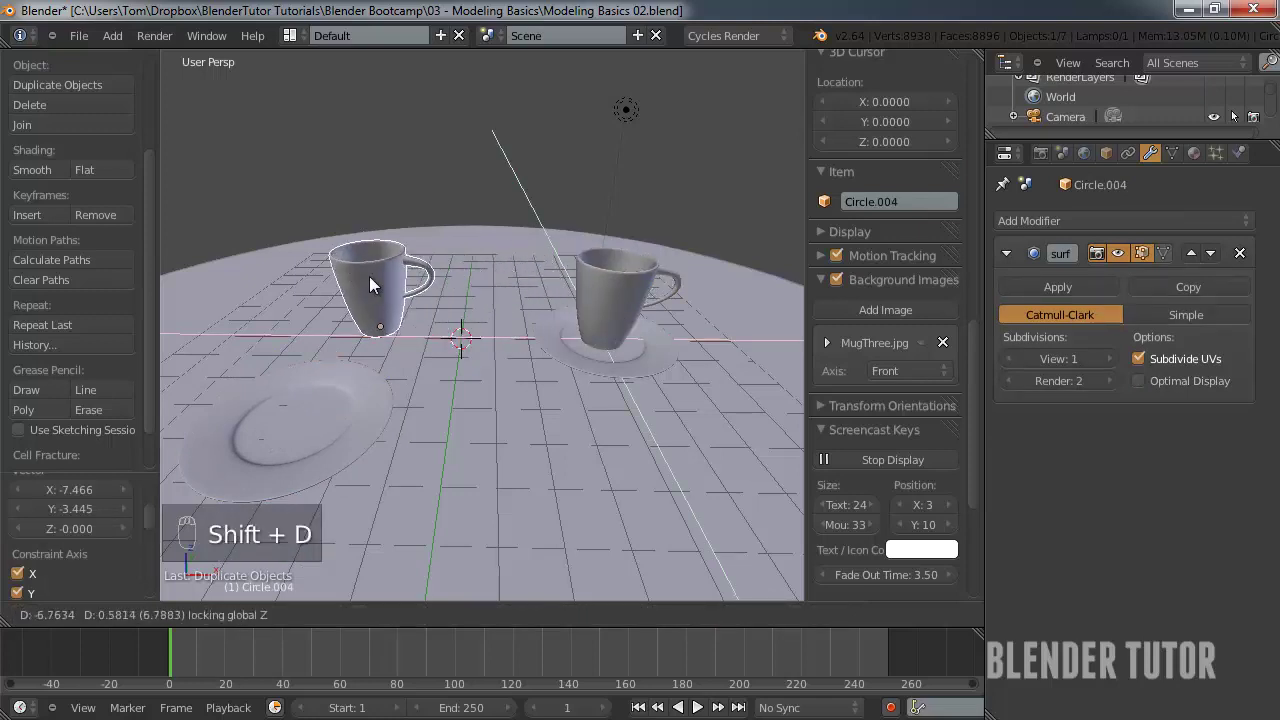
click(366, 275)
- Tip the duplicated mug over with a free trackball rotation so its opening faces forward
key(r)
key(r)
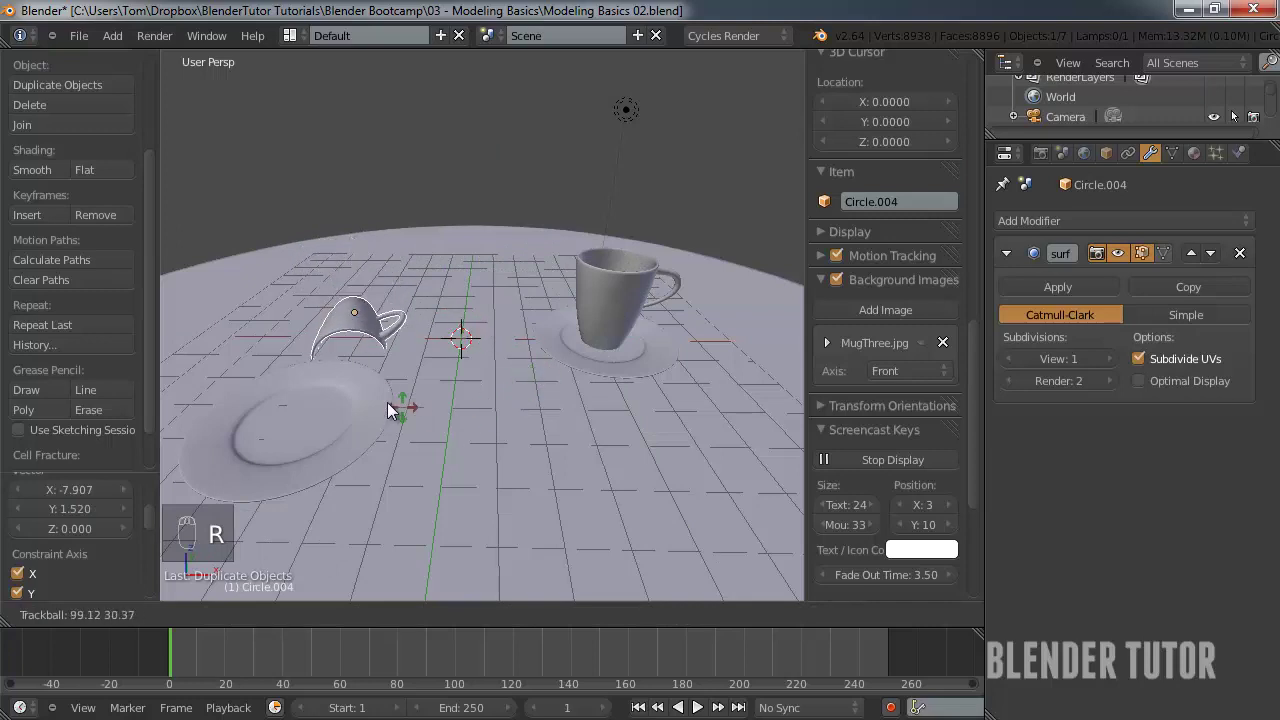
click(390, 333)
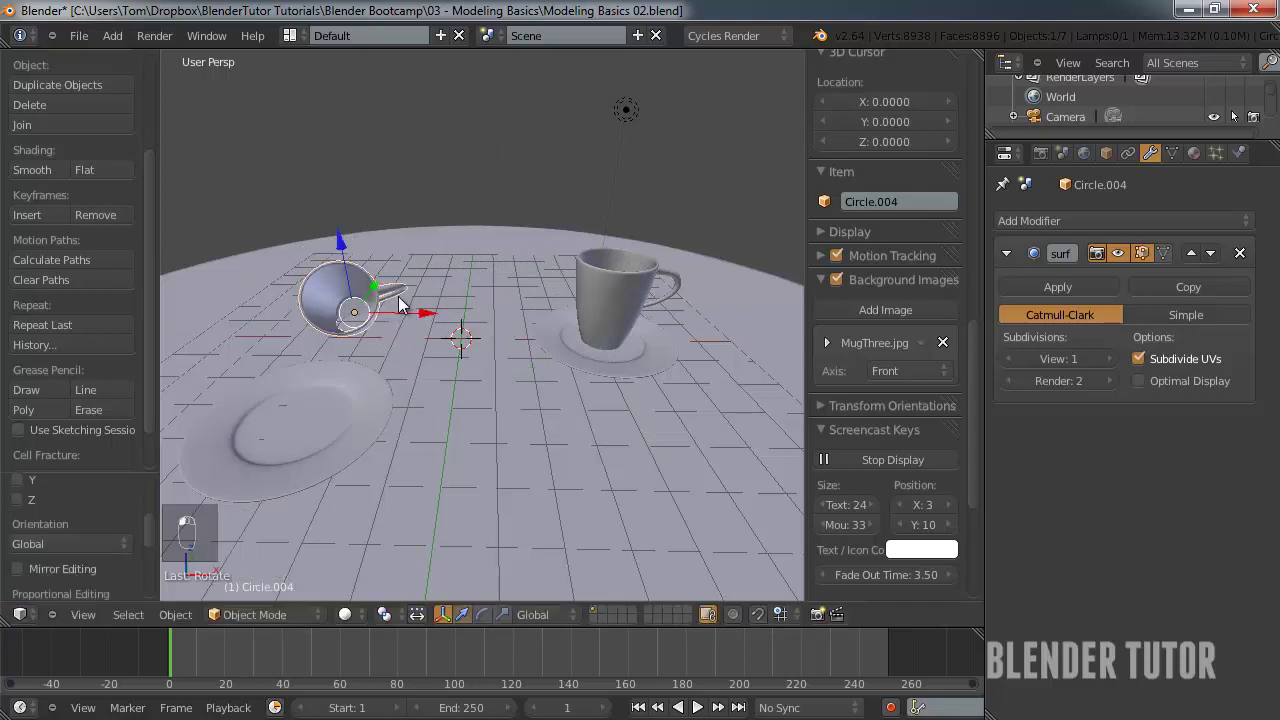
- Rotate the tipped mug about -28° in an orthographic right wireframe view to lay it on its side
key(KP_1)
key(z)
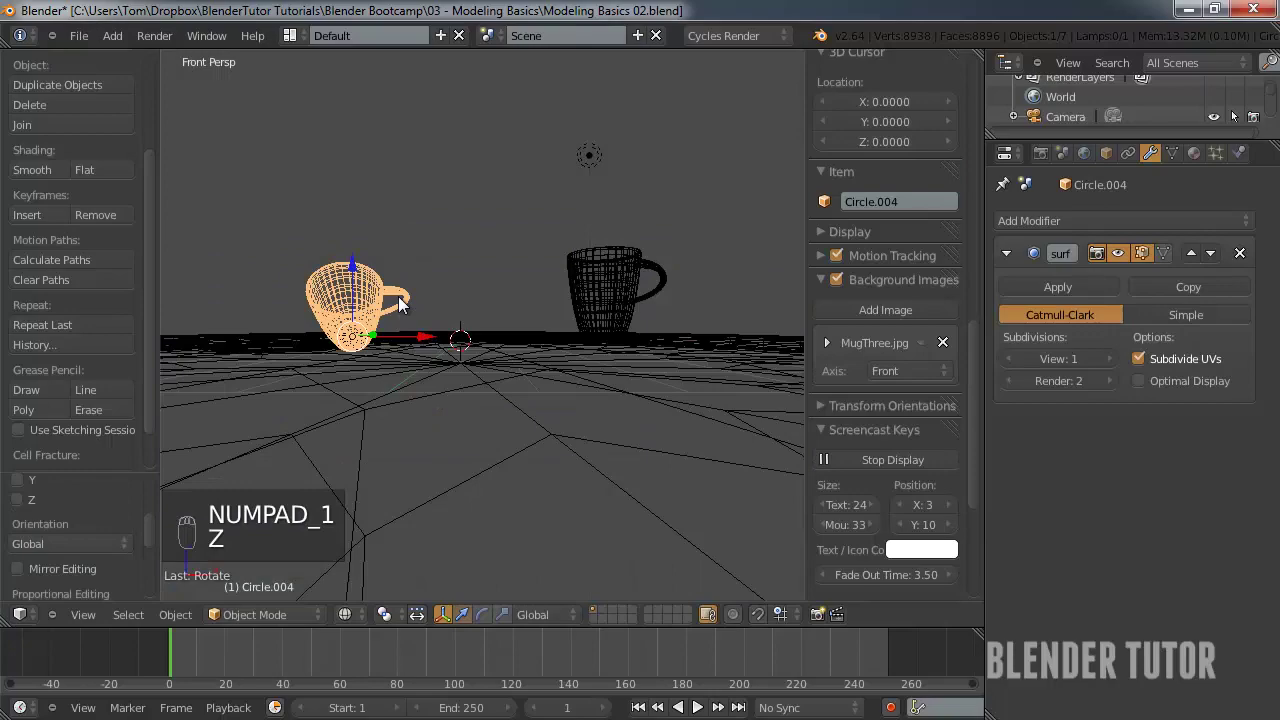
key(KP_3)
key(KP_5)
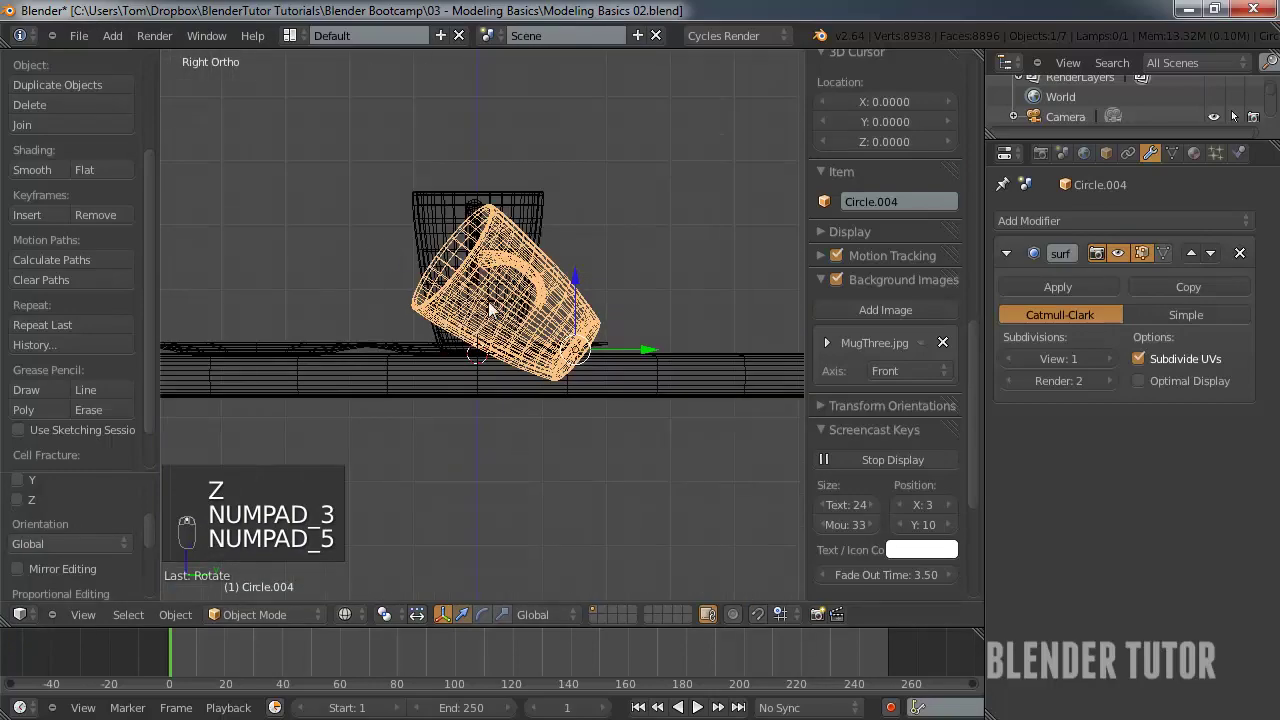
scroll(490, 310, up, 2)
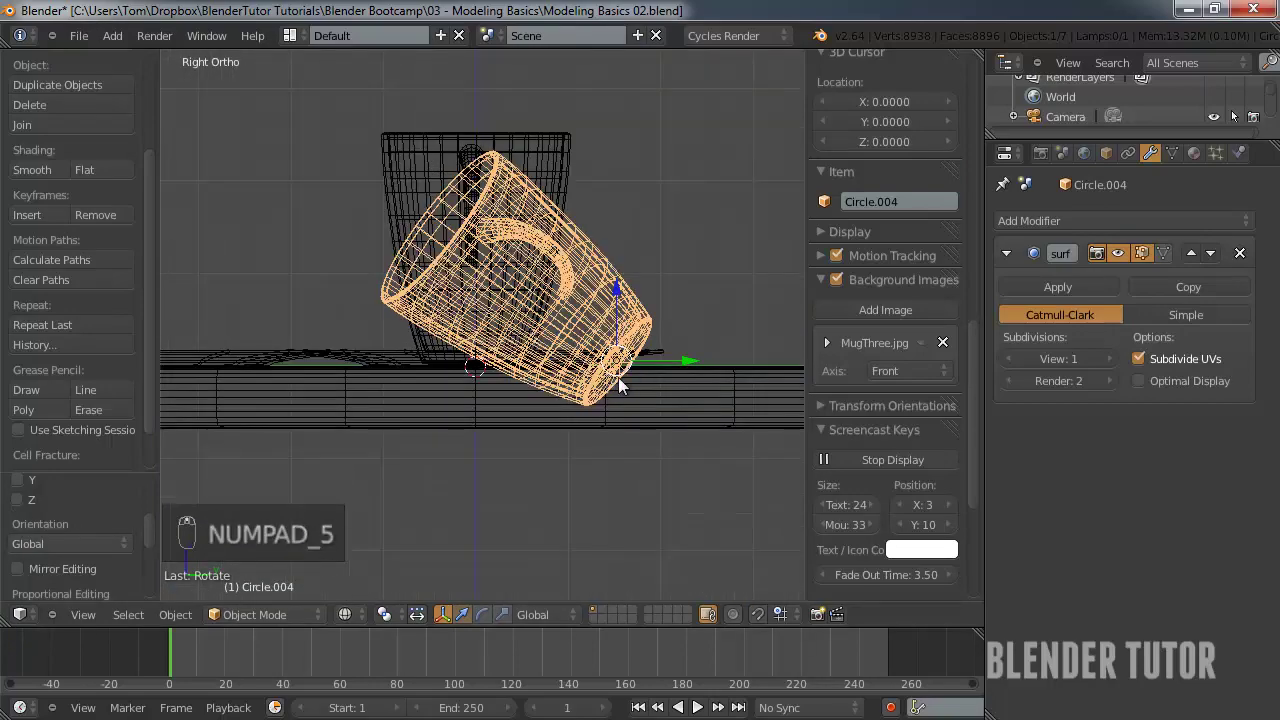
key(r)
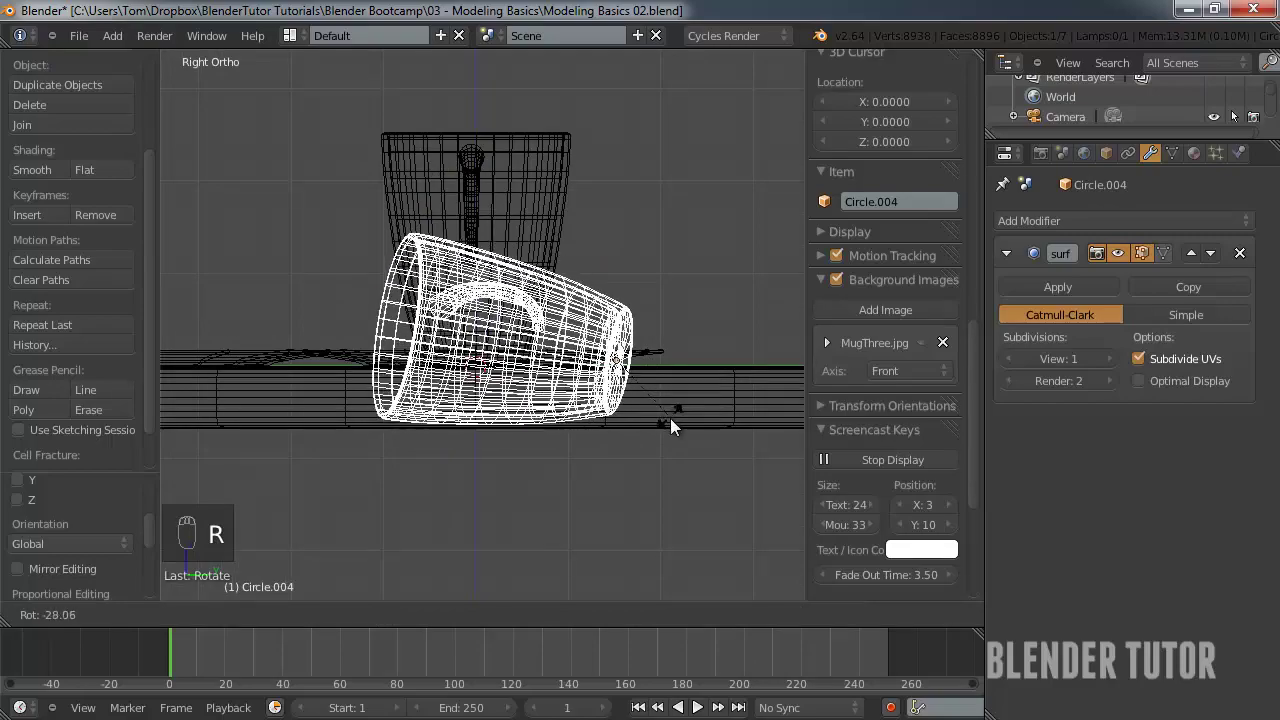
click(670, 418)
middle_drag(542, 366, 403, 348)
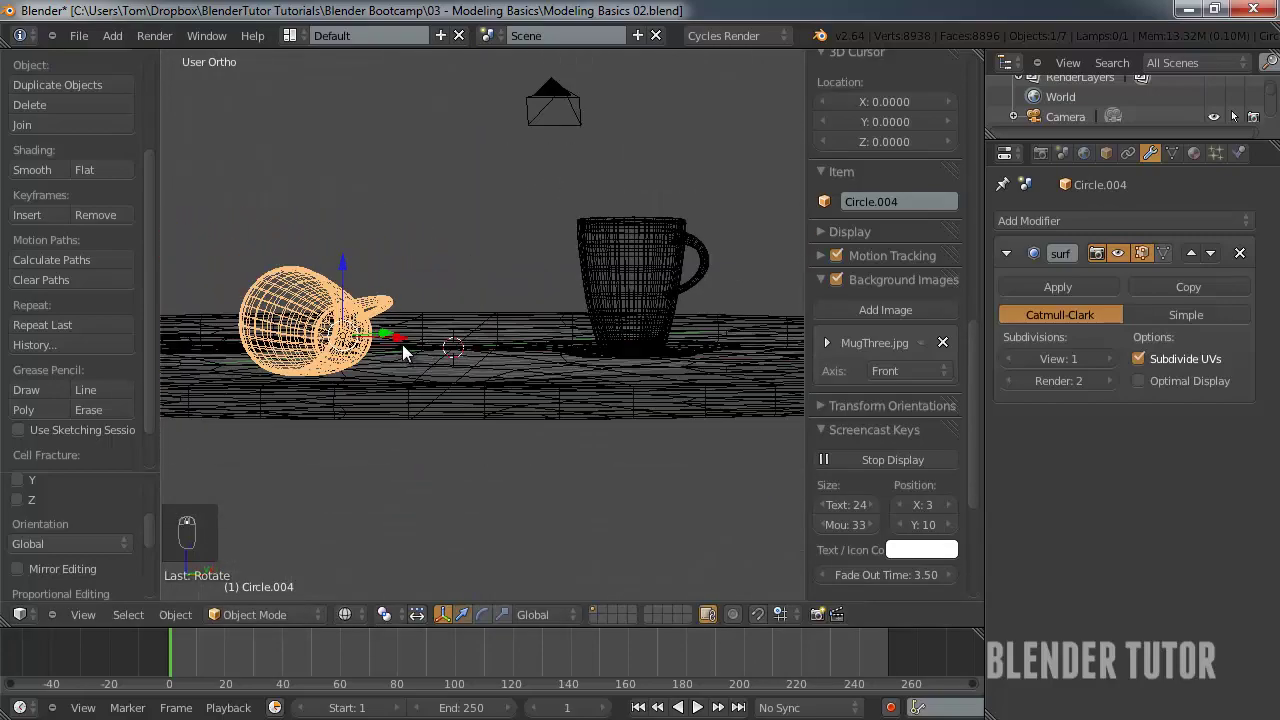
- Rotate the tipped mug about -30° around its local Z axis so its handle turns down toward the tabletop
key(z)
key(r)
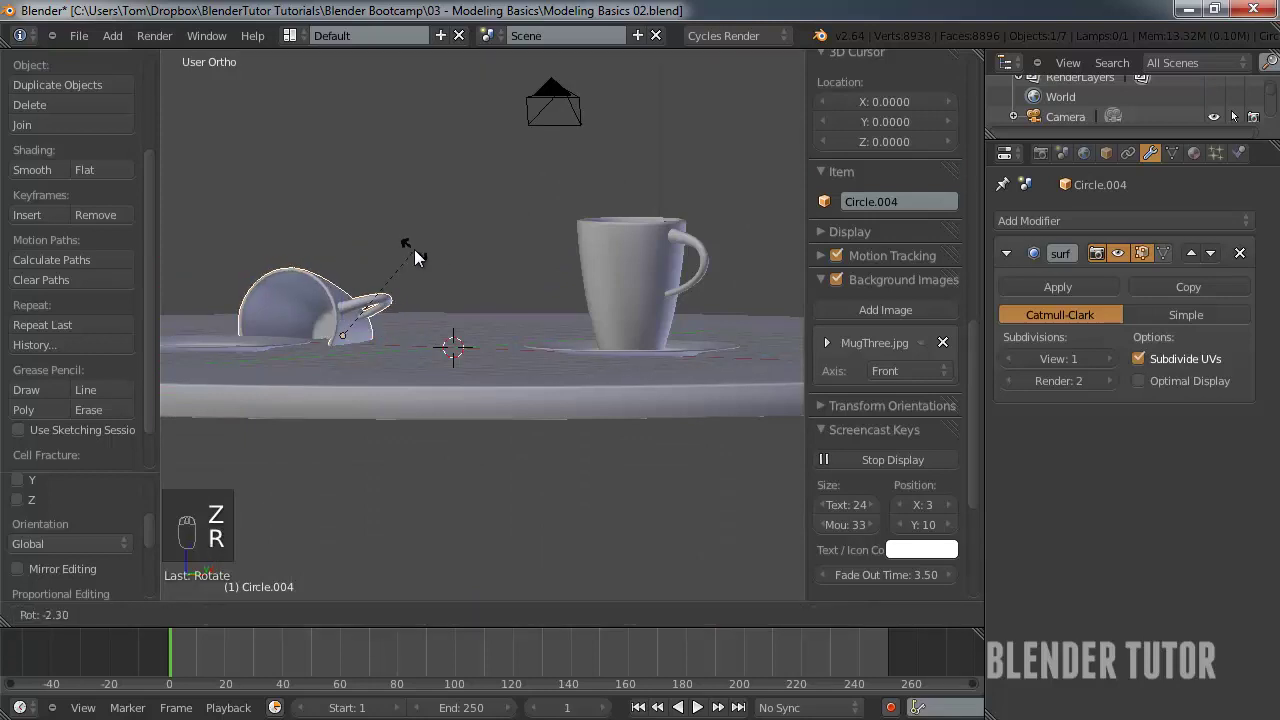
key(z)
key(z)
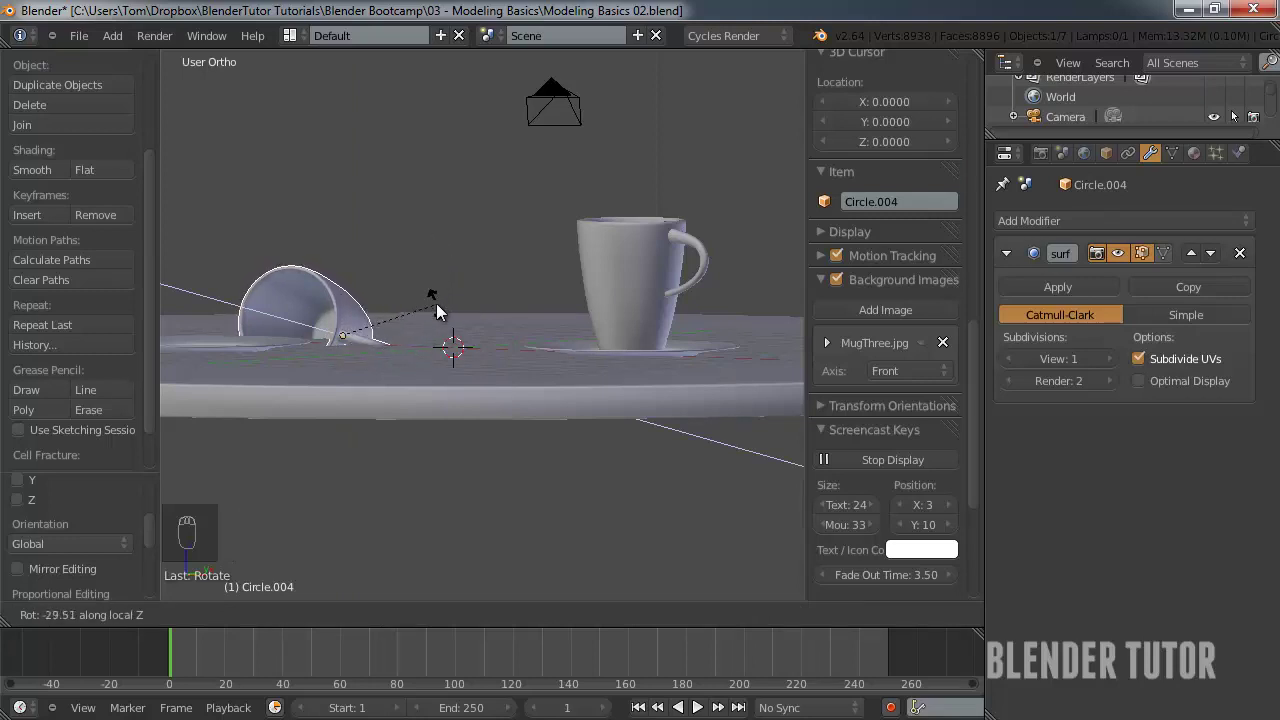
click(354, 301)
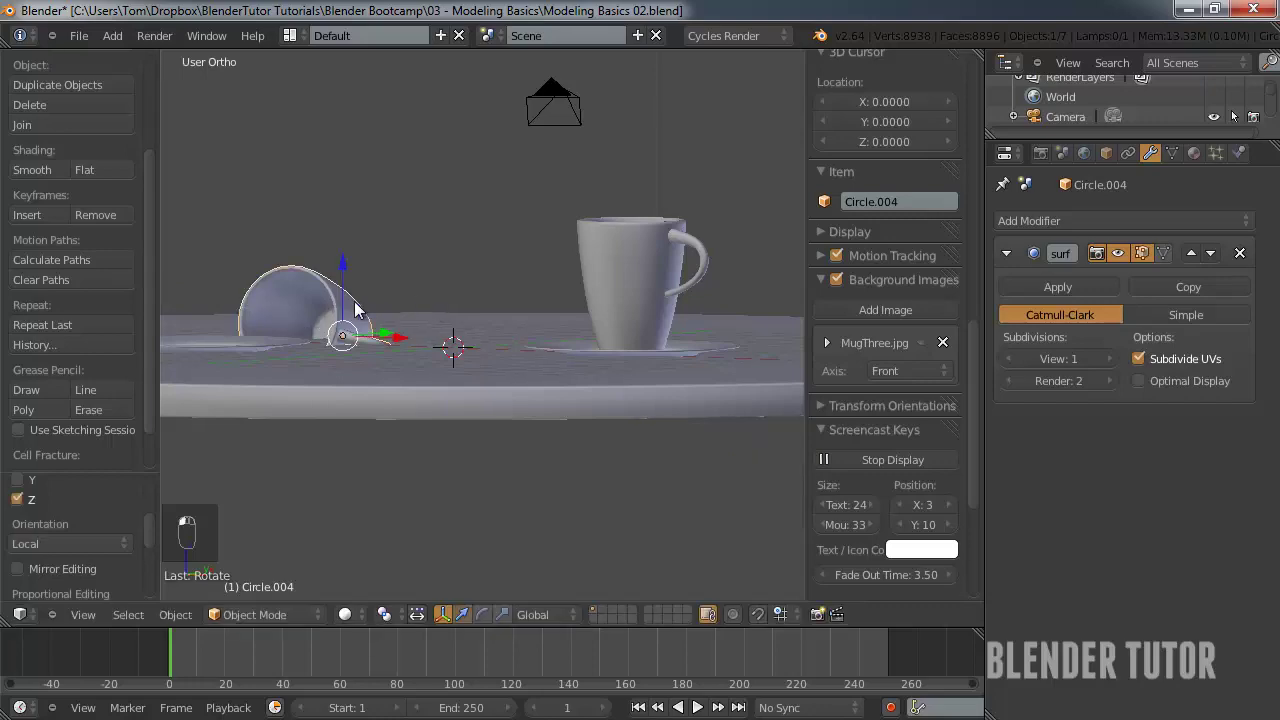
- Rotate the tipped mug about -1.6° in the right wireframe view and raise it about 0.9 along global Z to rest on the tabletop
key(KP_3)
key(z)
scroll(430, 335, up, 2)
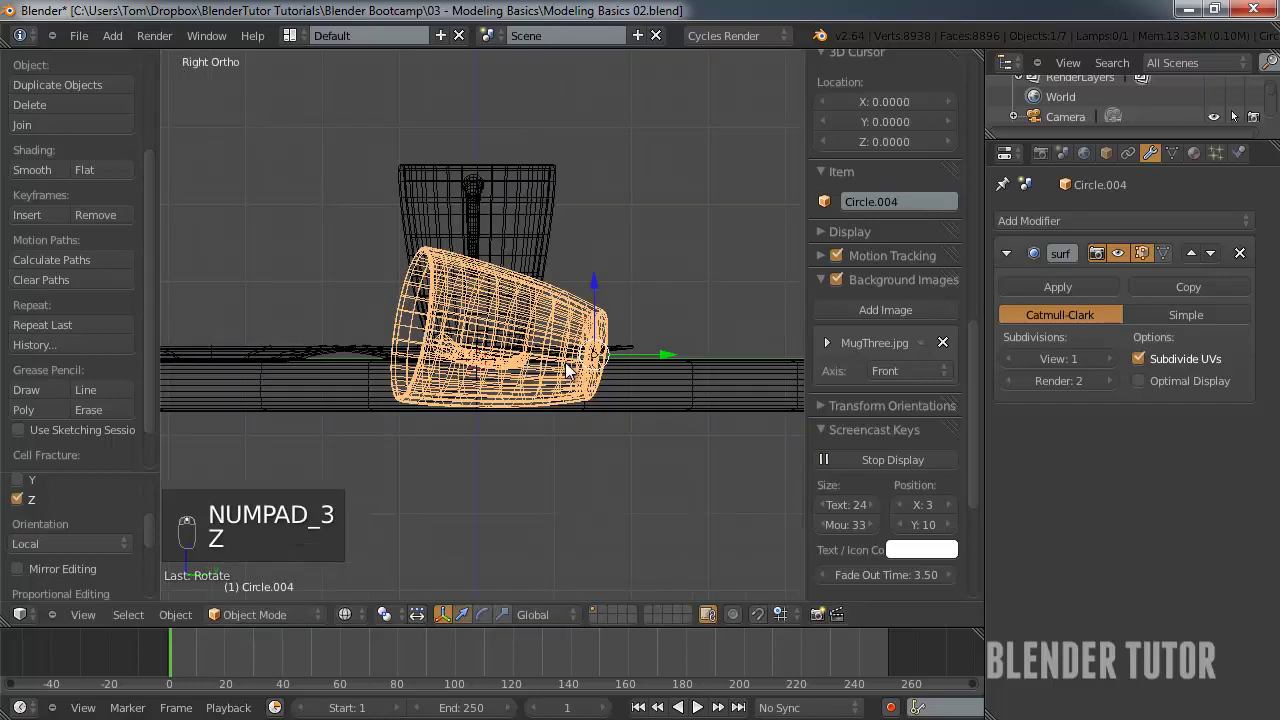
key(r)
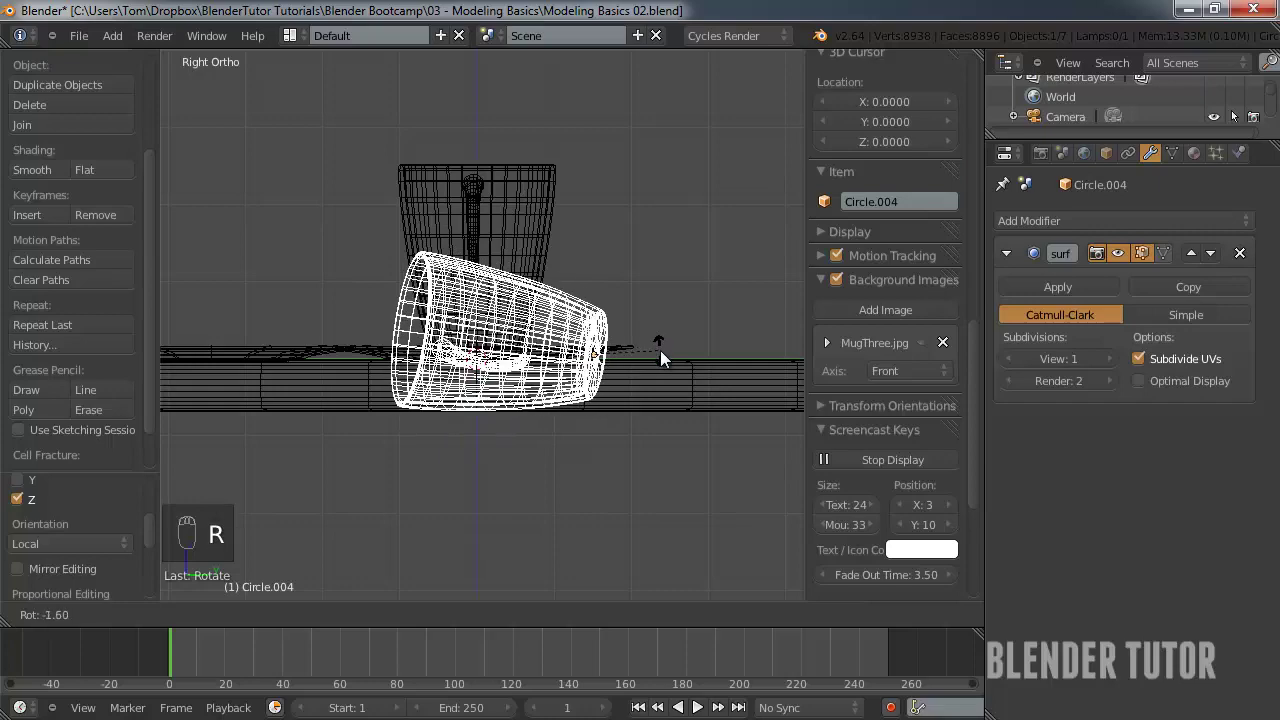
click(659, 350)
key(g)
key(z)
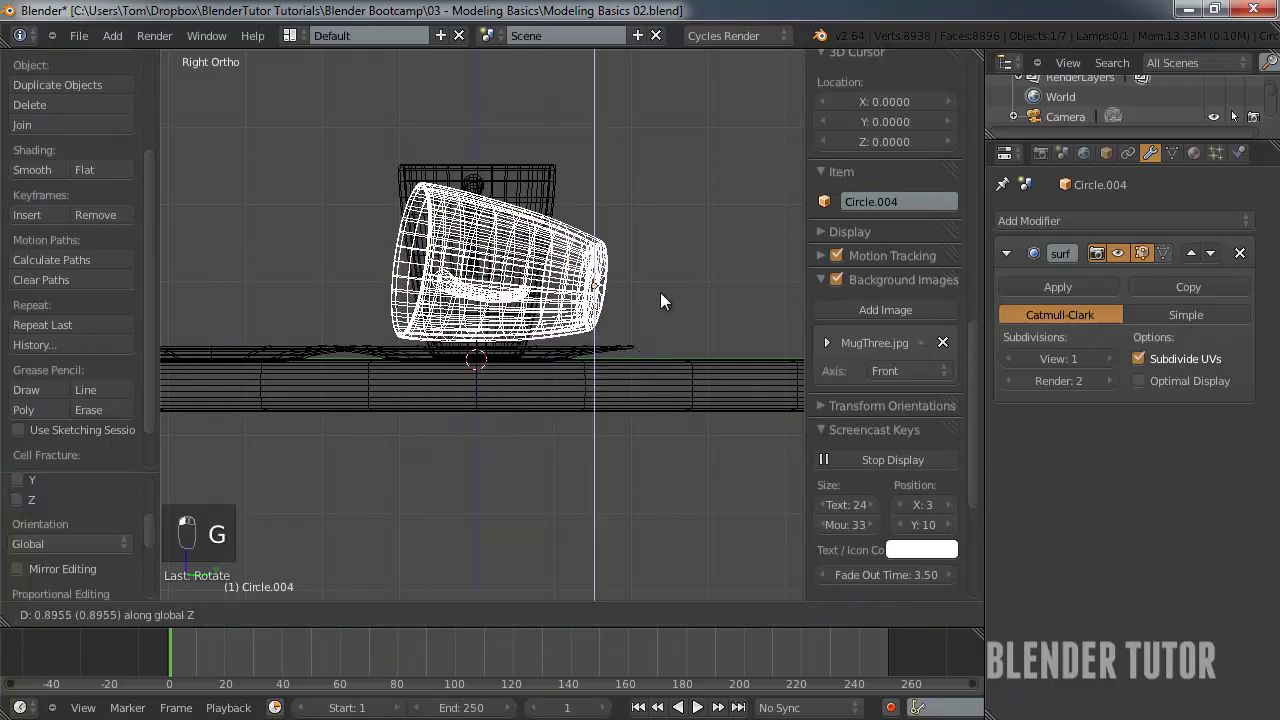
click(594, 299)
key(z)
mouse_move(544, 306)
middle_down()
mouse_move(405, 303)
mouse_move(431, 283)
mouse_move(336, 302)
middle_up()
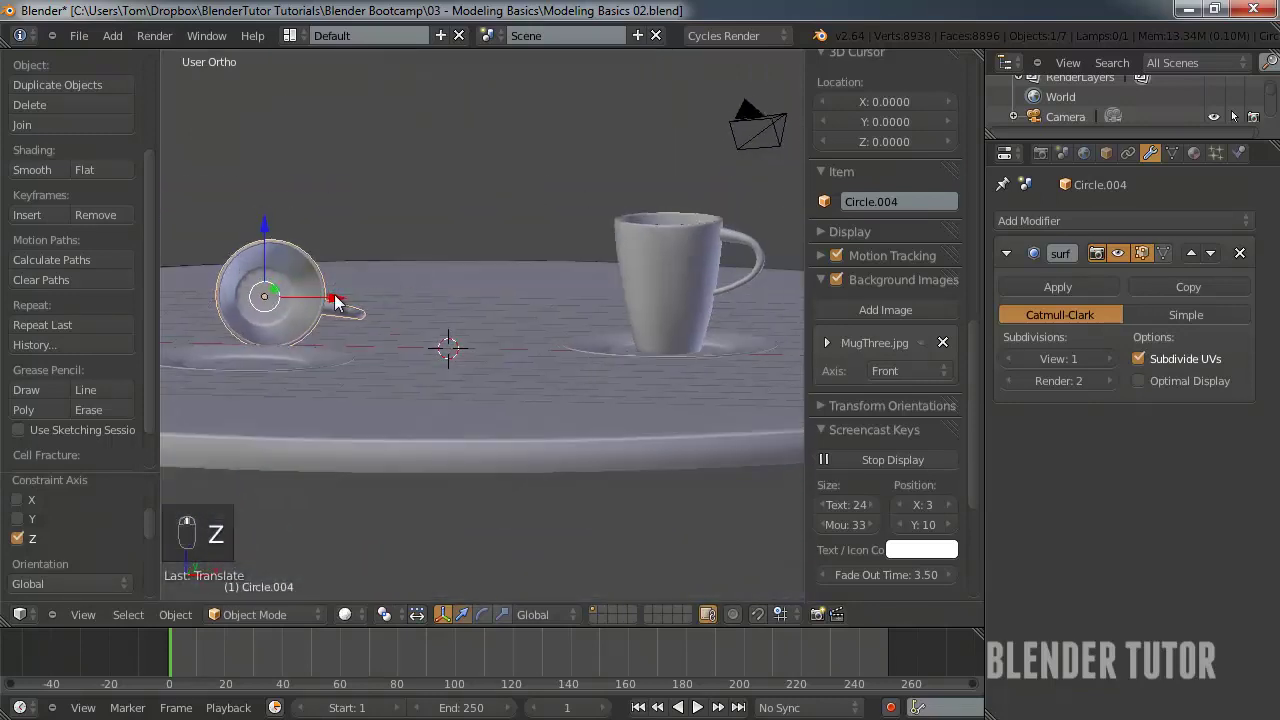
- Rotate the tipped mug about -18.6° around its local Z axis so its handle points down toward the tabletop
key(r)
key(z)
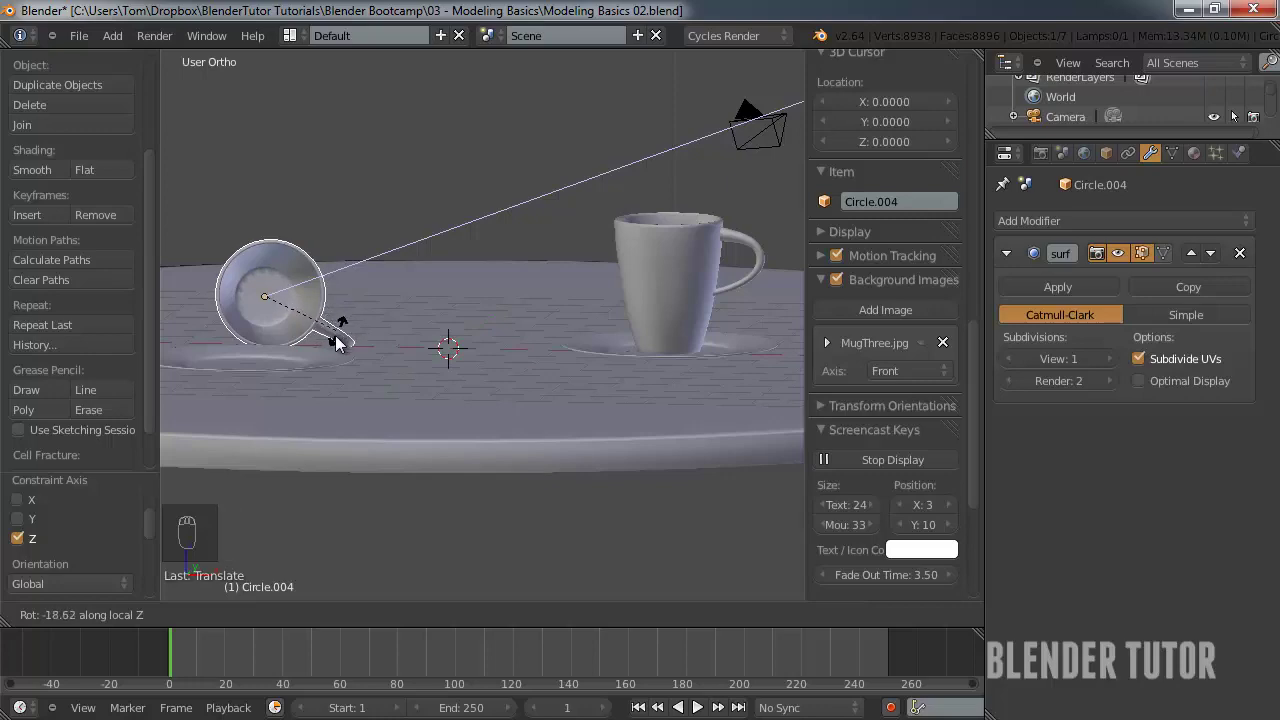
click(335, 341)
middle_drag(333, 337, 599, 336)
scroll(481, 352, up, 2)
key(KP_5)
scroll(532, 261, up, 2)
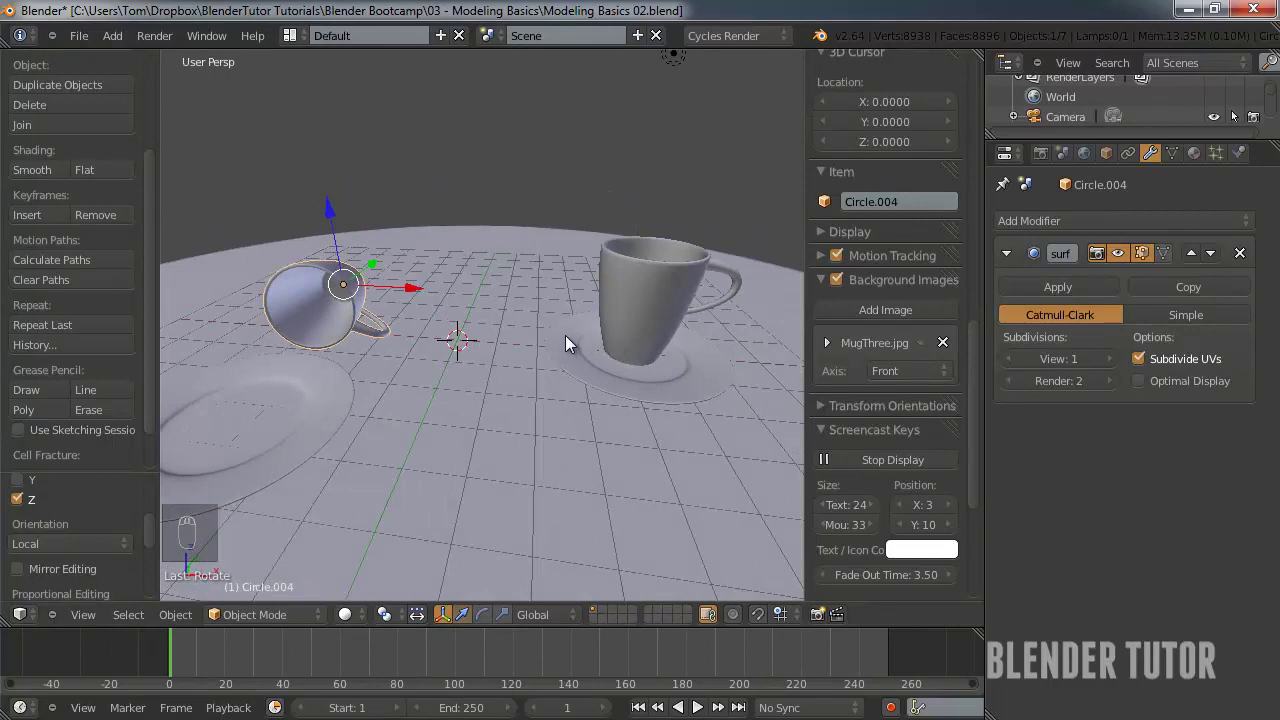
- Switch to the empty layer 2 and set the viewport to front orthographic
scroll(515, 368, down, 4)
key(2)
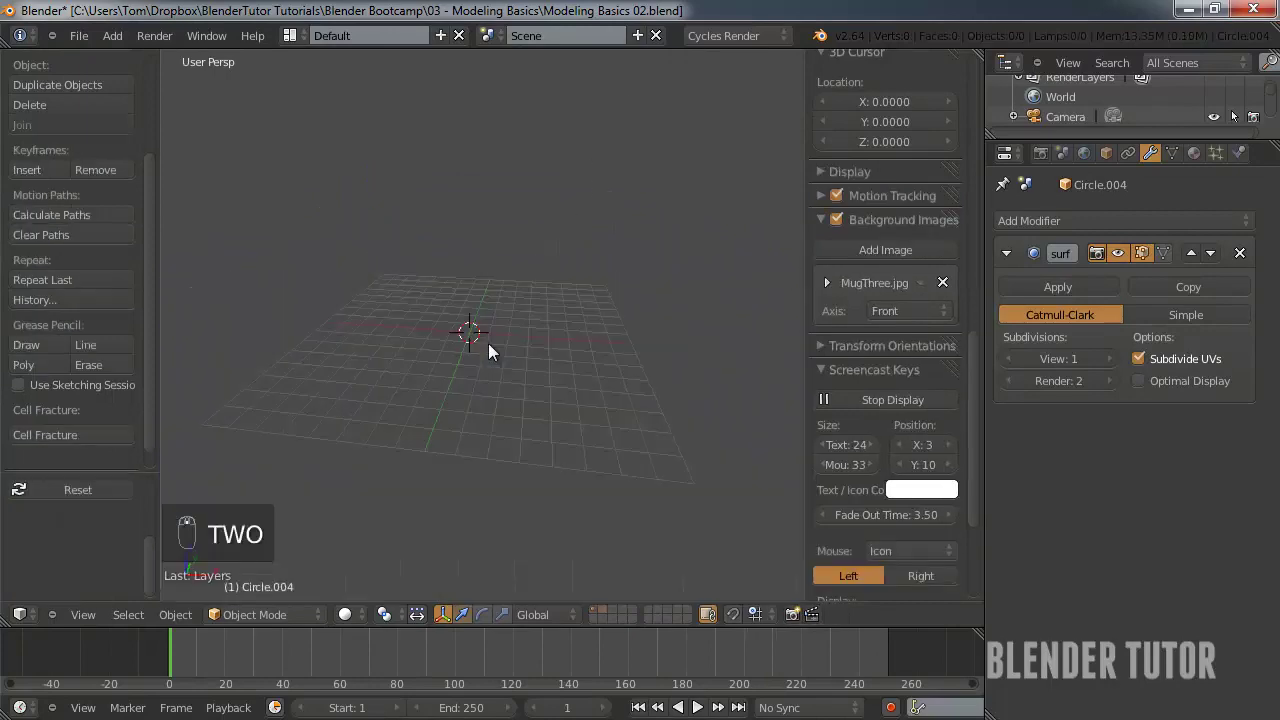
key(KP_1)
key(KP_5)
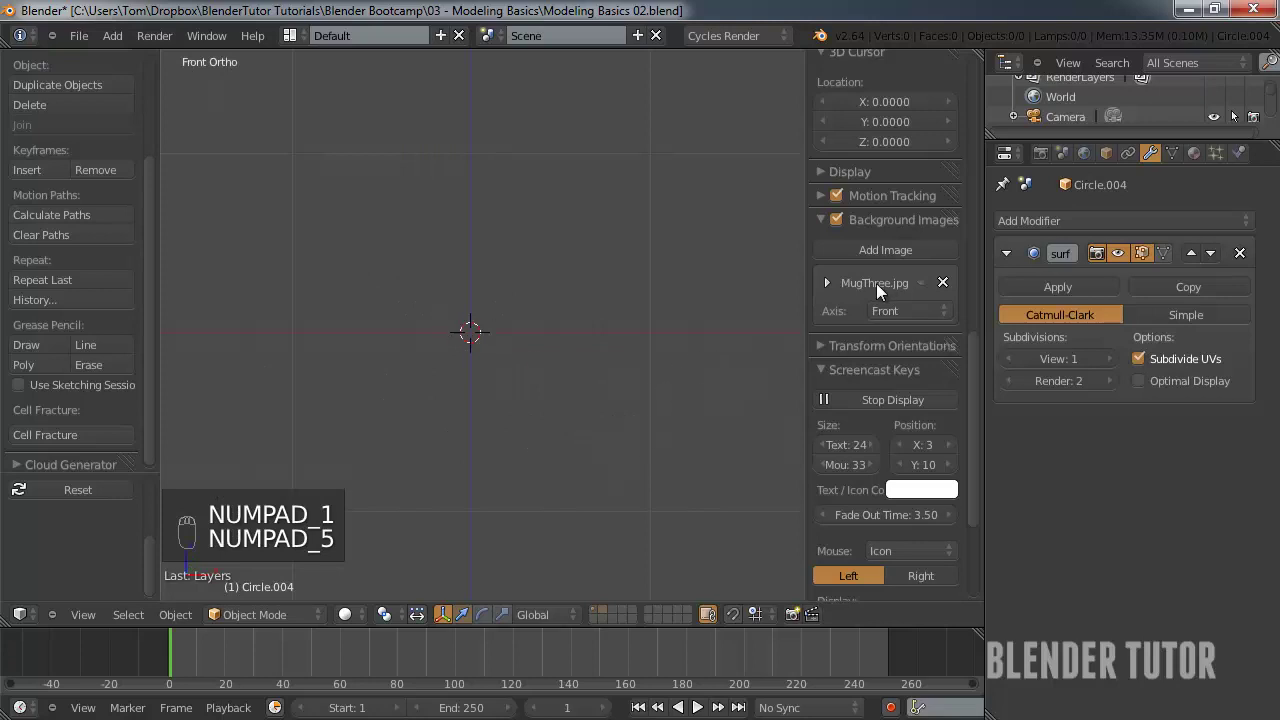
- Add a second background image slot and load glass_decanter_regular.jpg from the Reference folder into it
scroll(870, 282, up, 2)
click(869, 332)
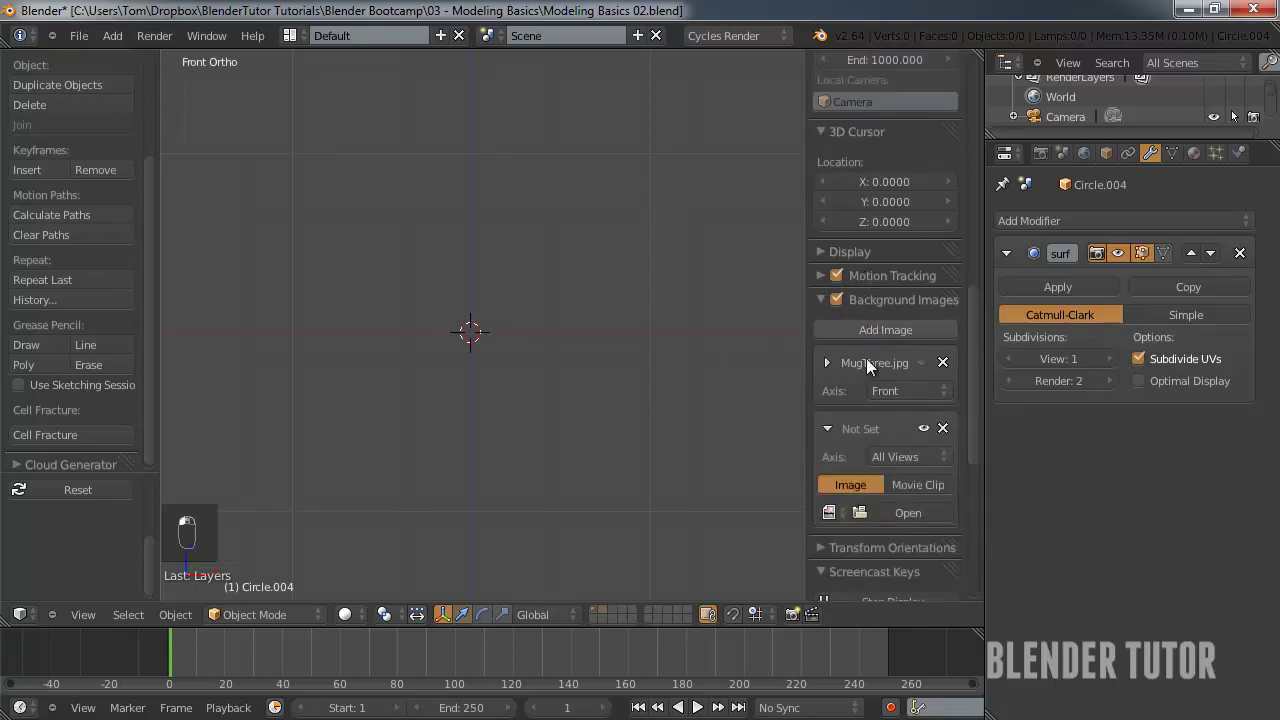
click(900, 513)
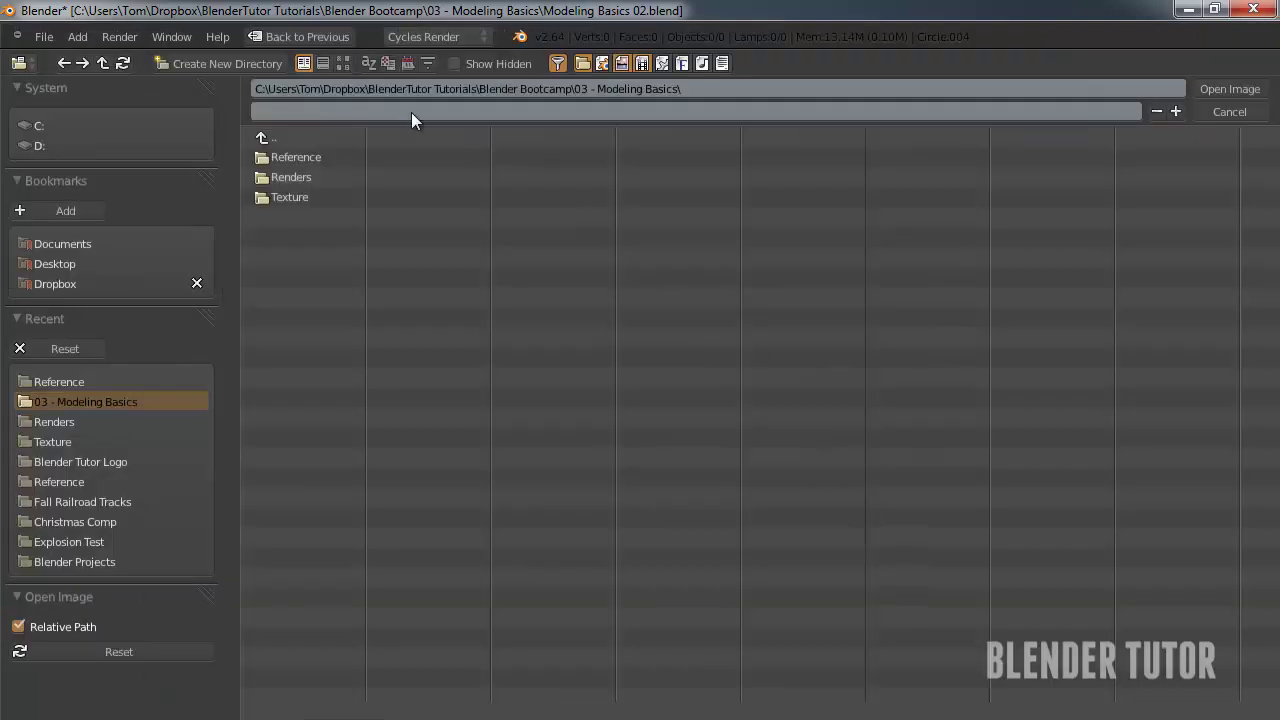
click(294, 157)
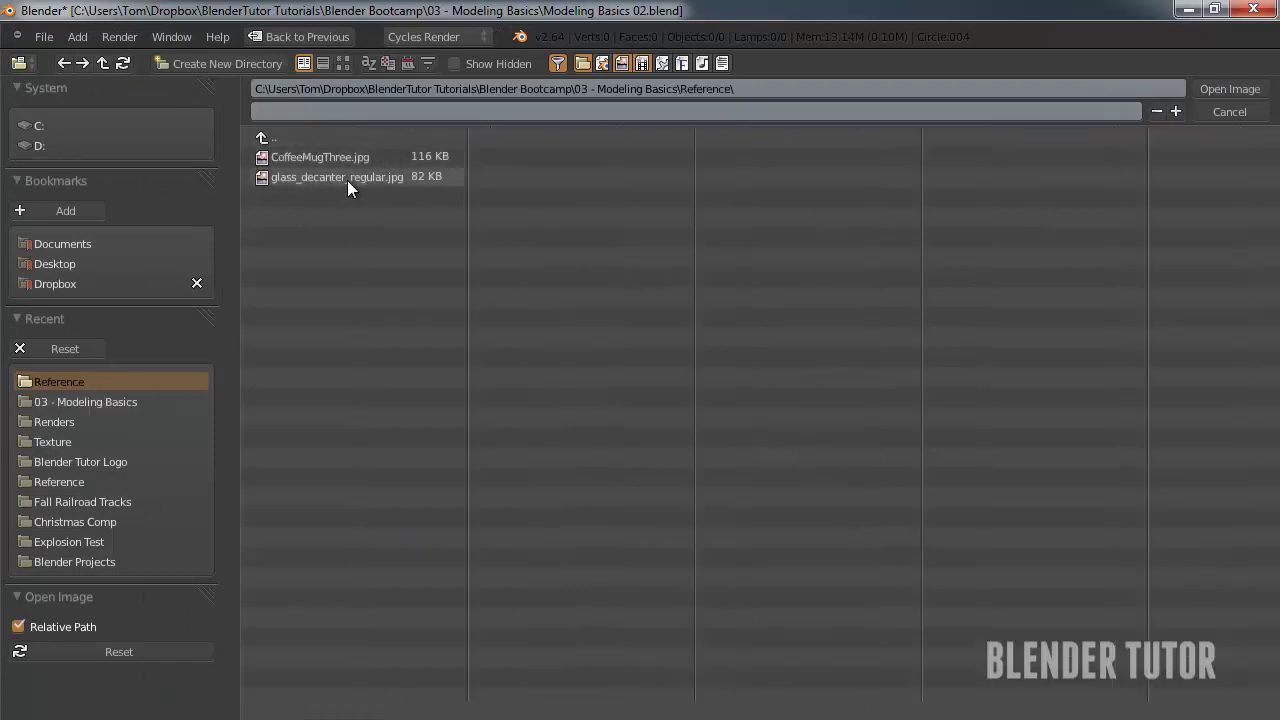
click(347, 180)
click(1199, 89)
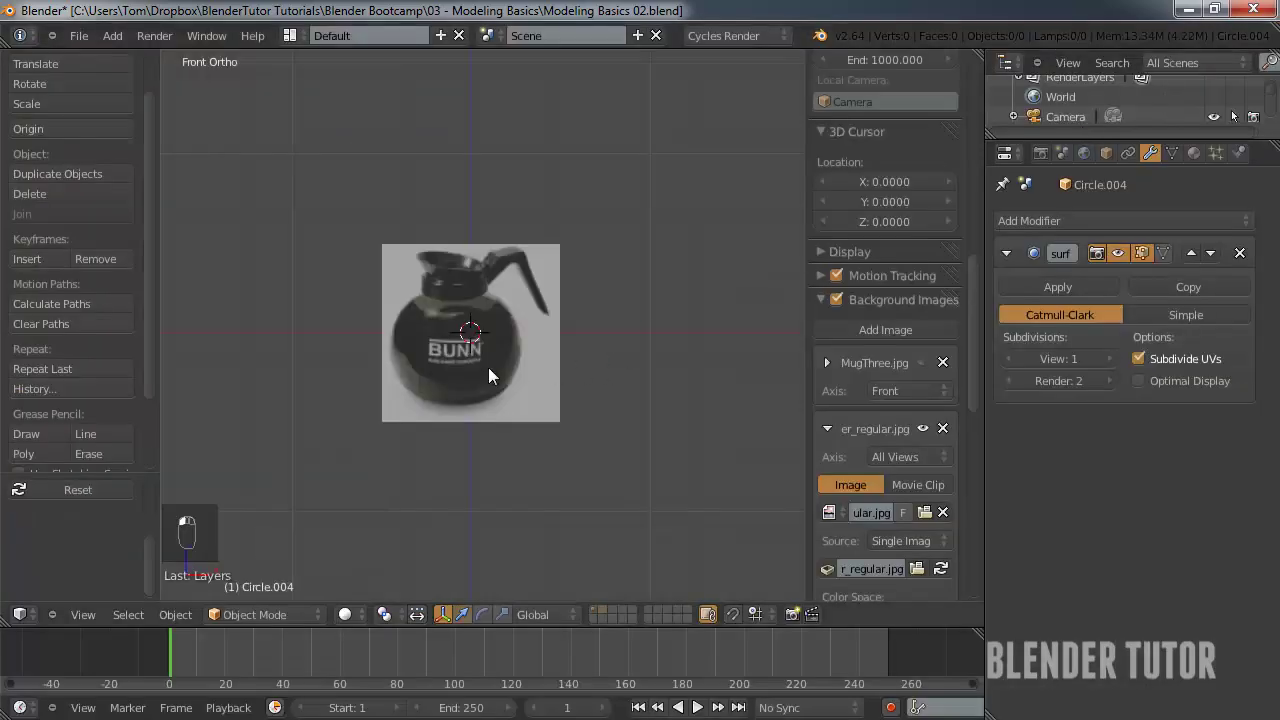
scroll(488, 367, up, 4)
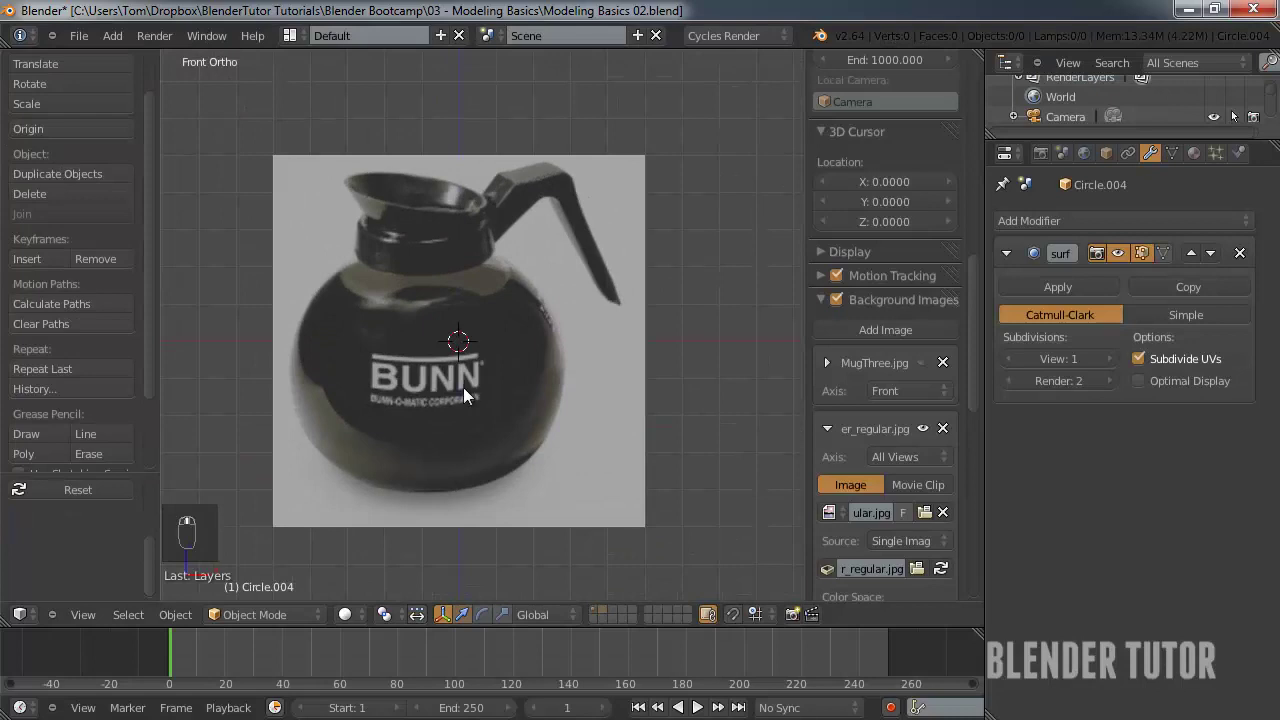
- Add a mesh circle, move it down to the base of the coffee pot reference and scale it to the base's width
key(shift+a)
mouse_move(459, 390)
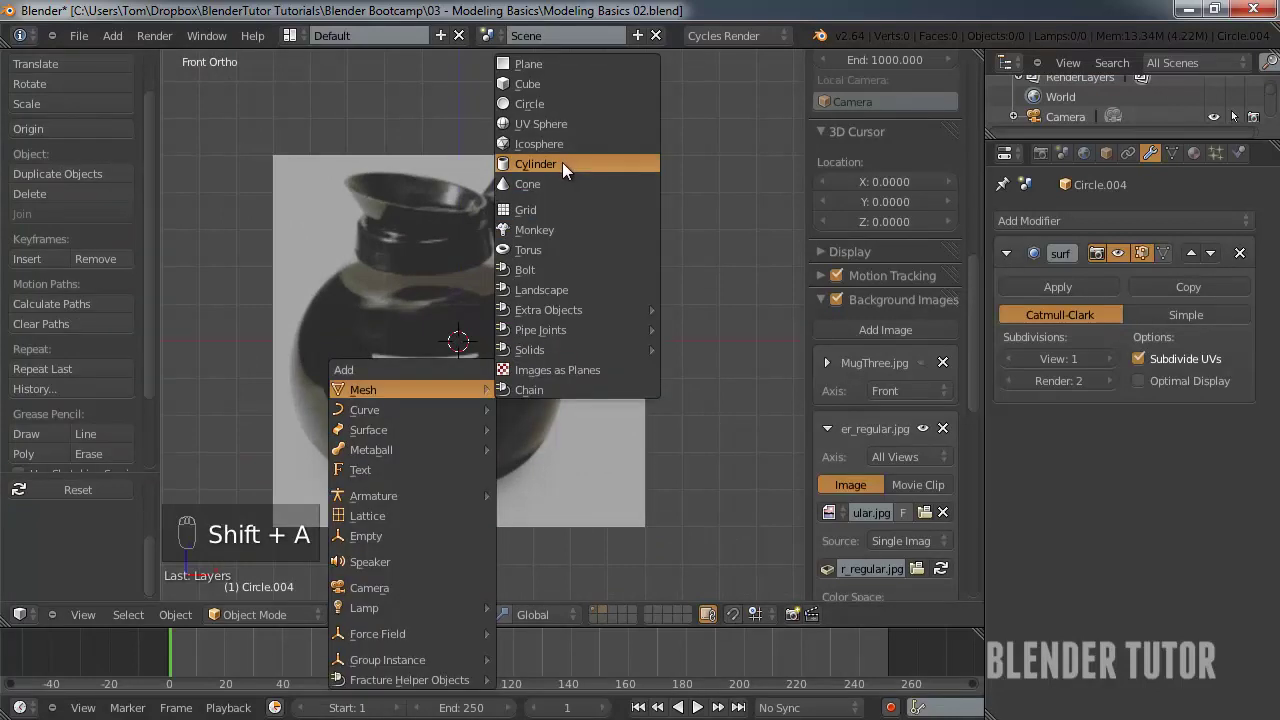
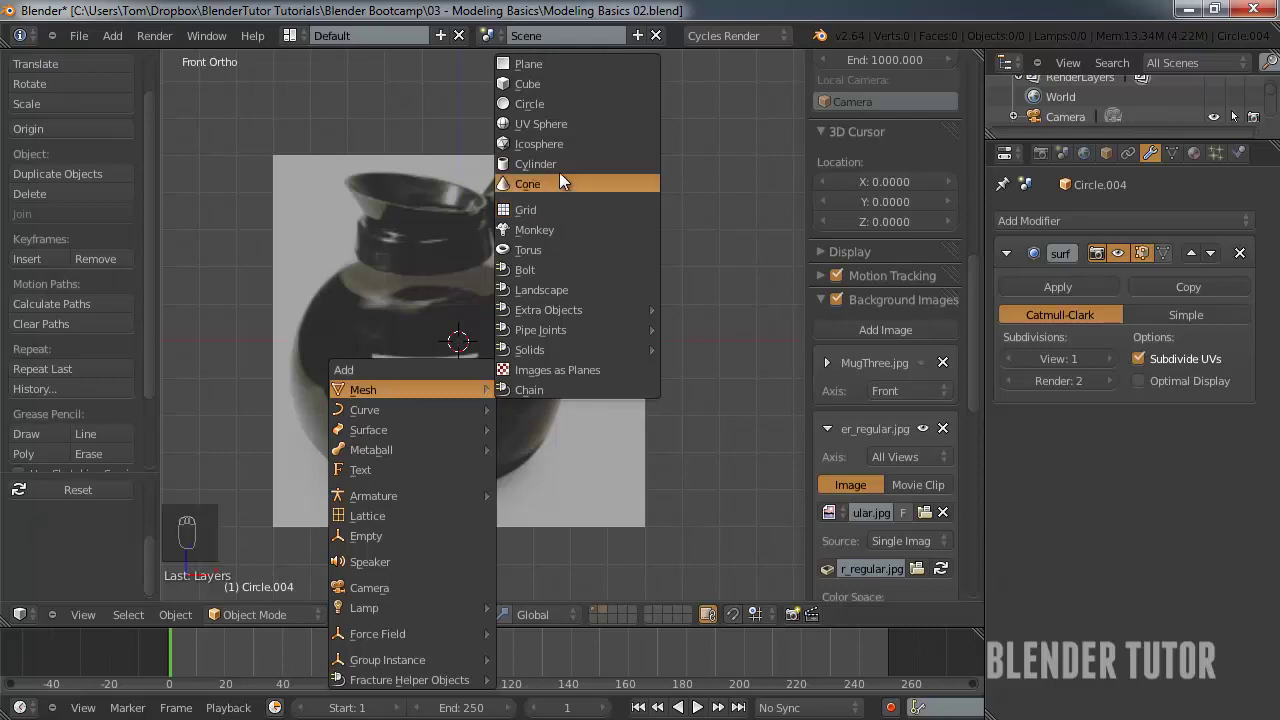
click(529, 103)
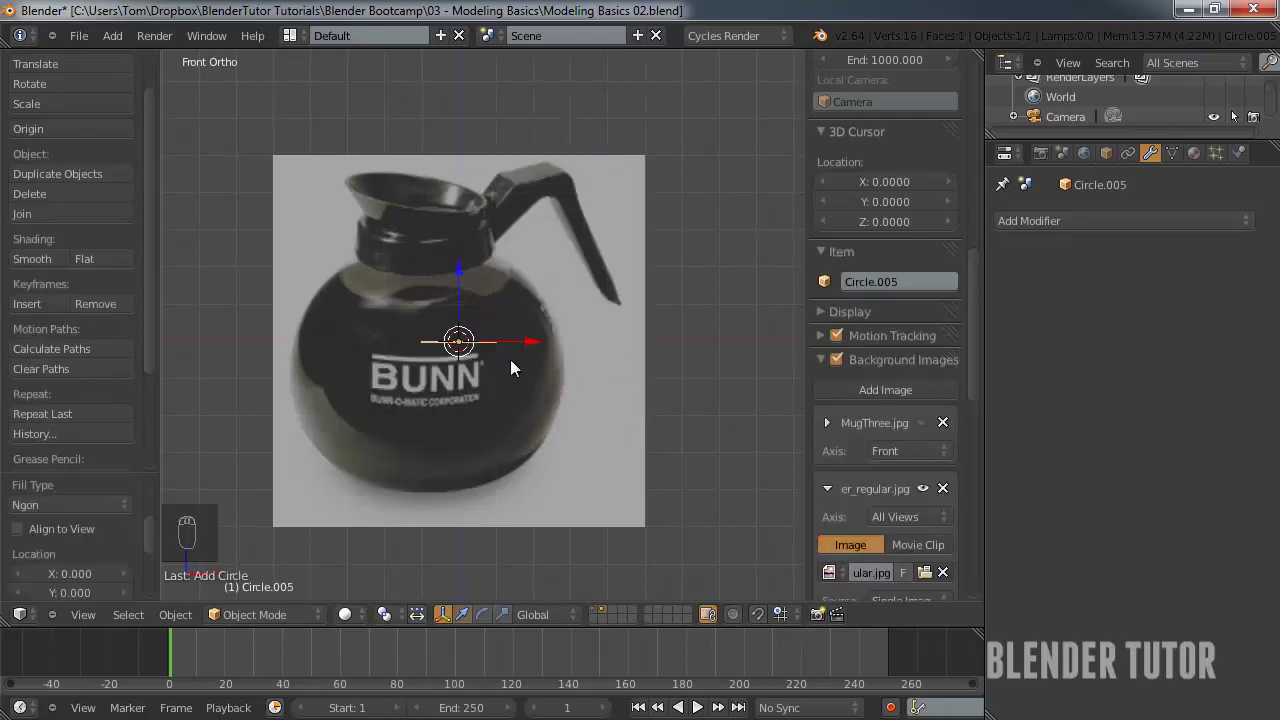
key(g)
key(s)
click(483, 503)
scroll(483, 503, up, 2)
scroll(483, 503, up, 1)
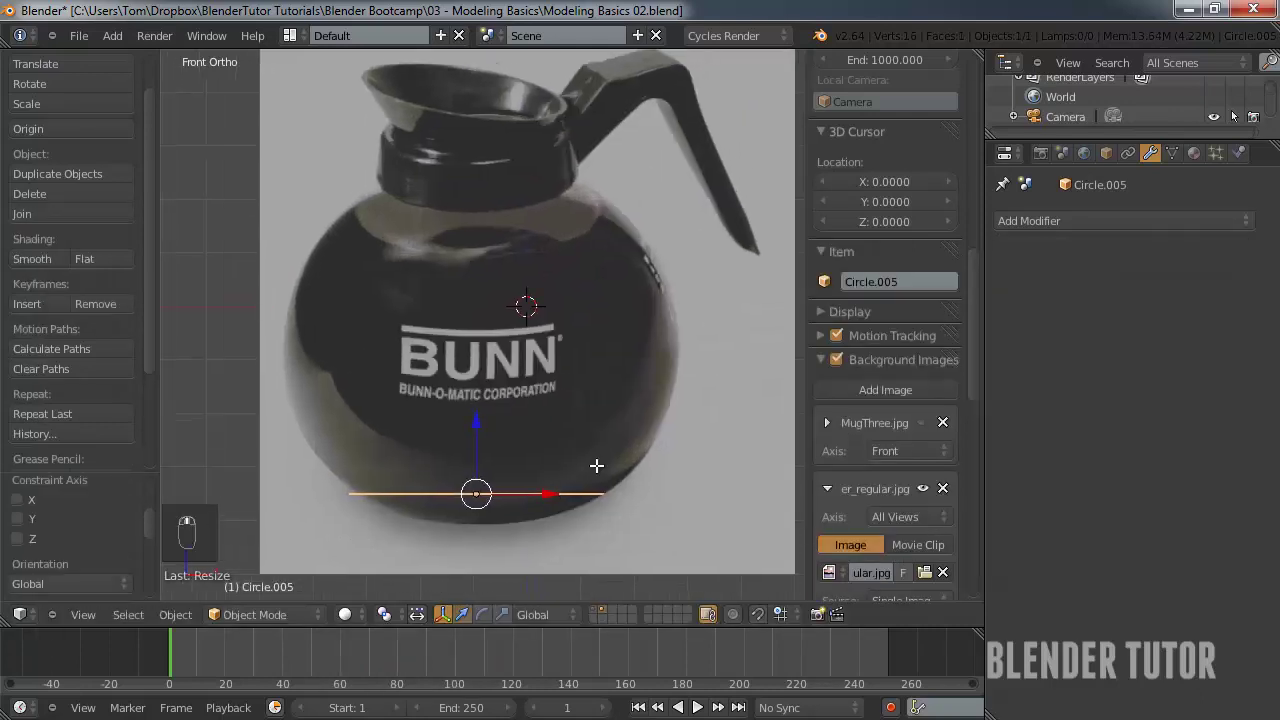
- Extrude the base circle upward in two rings, widening each to follow the pot's lower curve
key(Tab)
key(e)
click(603, 480)
key(s)
click(670, 514)
key(e)
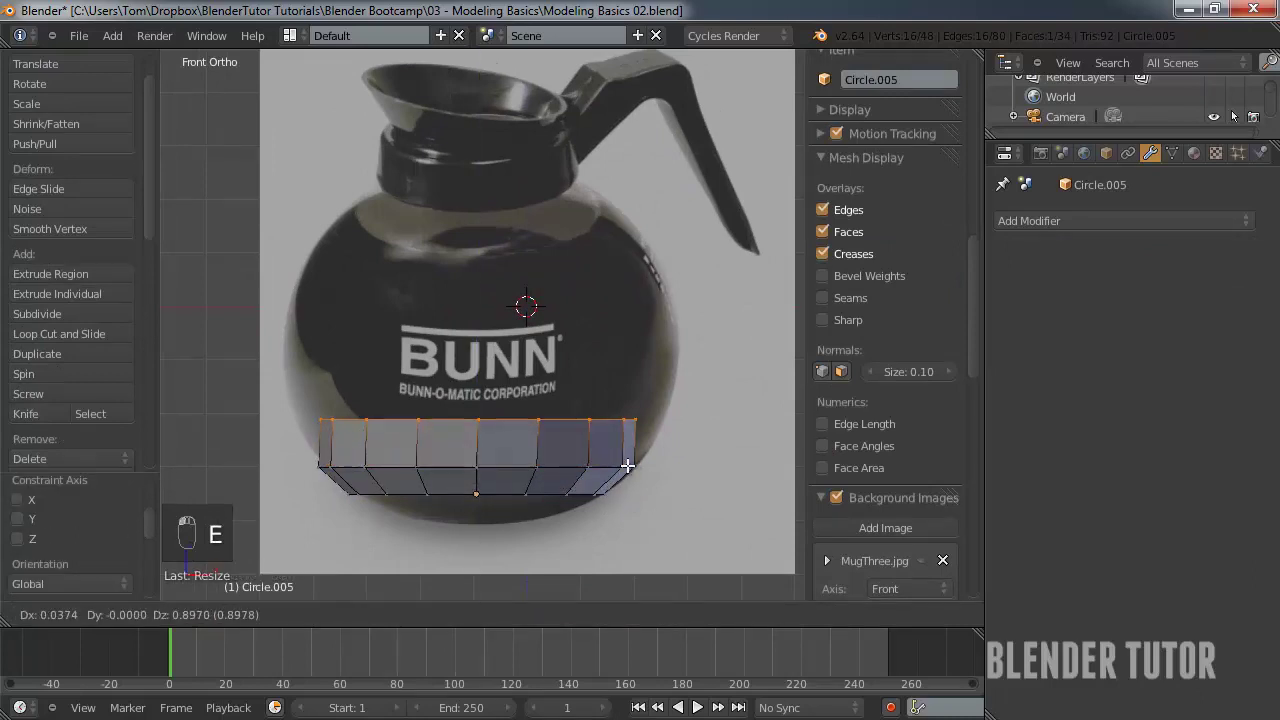
click(634, 486)
key(s)
click(651, 491)
- Extrude and scale two more rings to carry the pot body up to its widest part
key(e)
click(640, 431)
key(s)
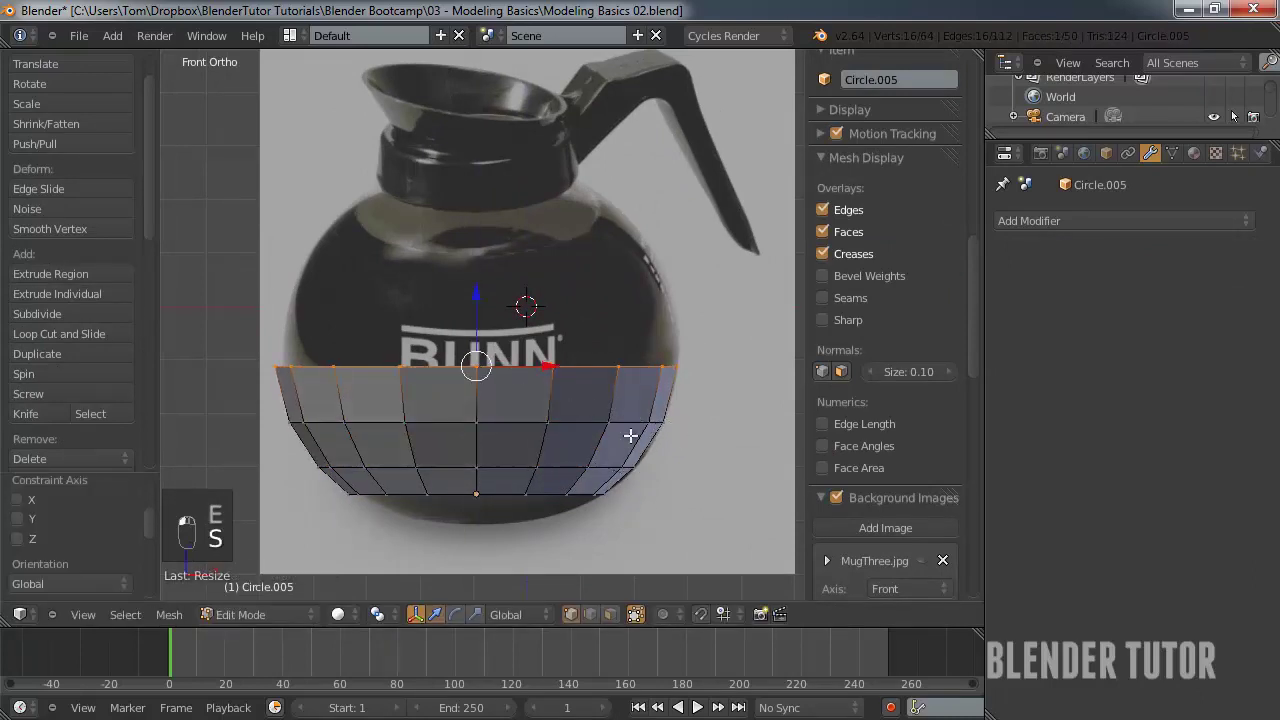
click(638, 420)
key(e)
click(645, 402)
key(s)
click(640, 400)
- Extrude two rings above the pot's widest part in wireframe, scaling them to the outline, the upper one about 0.71 high and scaled about 0.9
shift+middle_drag(618, 385, 602, 405)
scroll(602, 405, up, 3)
key(e)
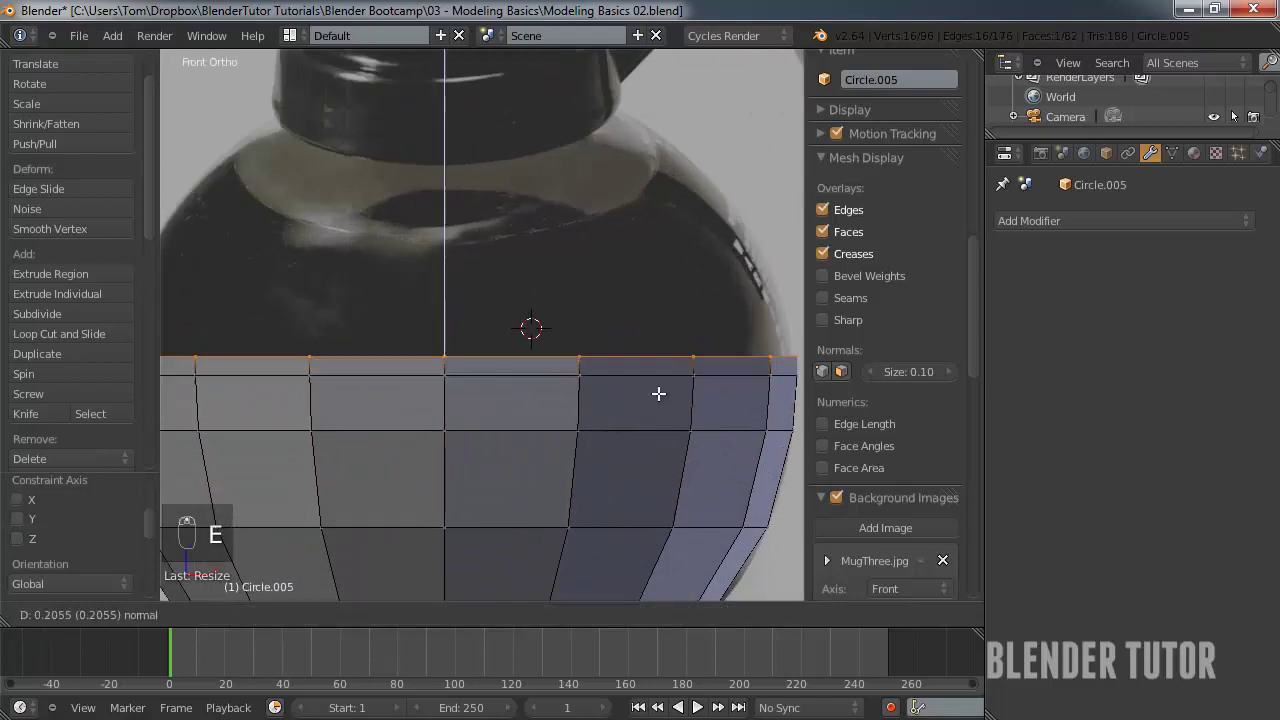
key(z)
click(729, 371)
key(s)
click(700, 392)
key(e)
click(678, 385)
key(s)
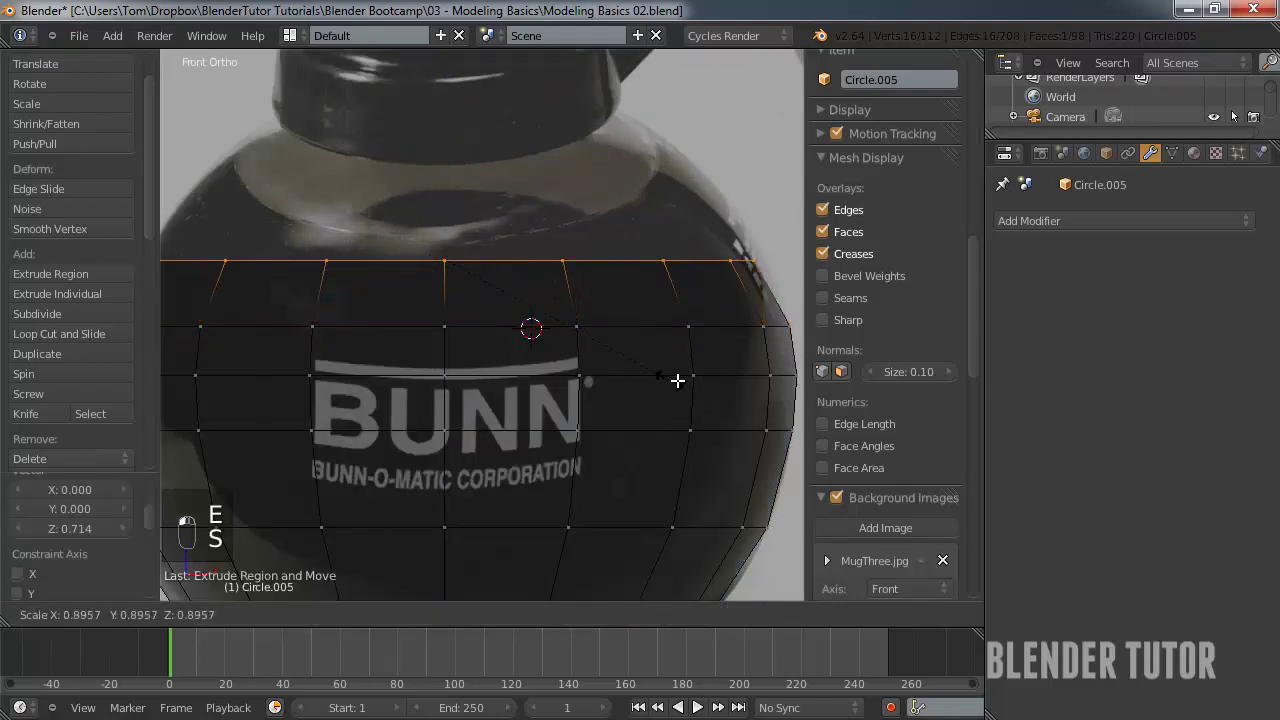
click(683, 383)
- Extrude two further rings up the pot's shoulder and scale each inward to match the reference outline
key(e)
click(677, 345)
key(s)
click(653, 346)
key(e)
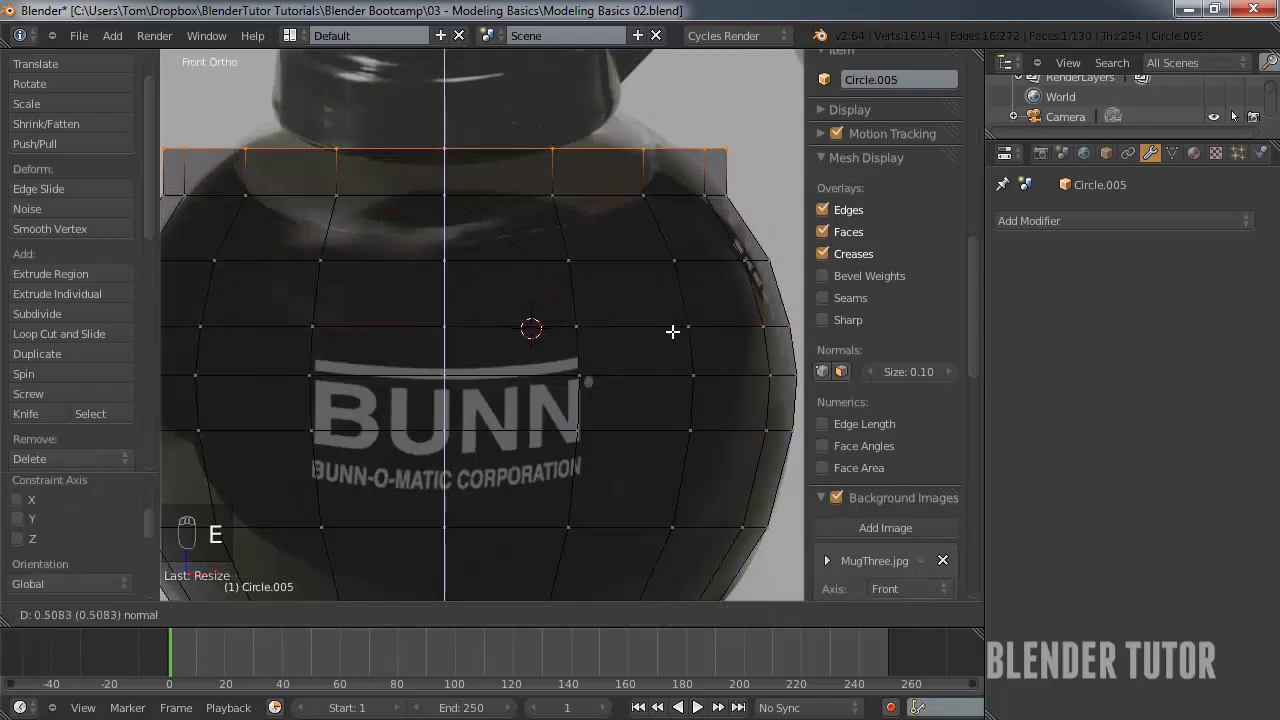
click(660, 338)
key(s)
click(625, 353)
- Extrude two last body rings up to the collar, the first about 0.32 high and scaled about 0.8, narrowing both to the neck
shift+middle_drag(630, 251, 631, 366)
key(e)
click(640, 336)
key(s)
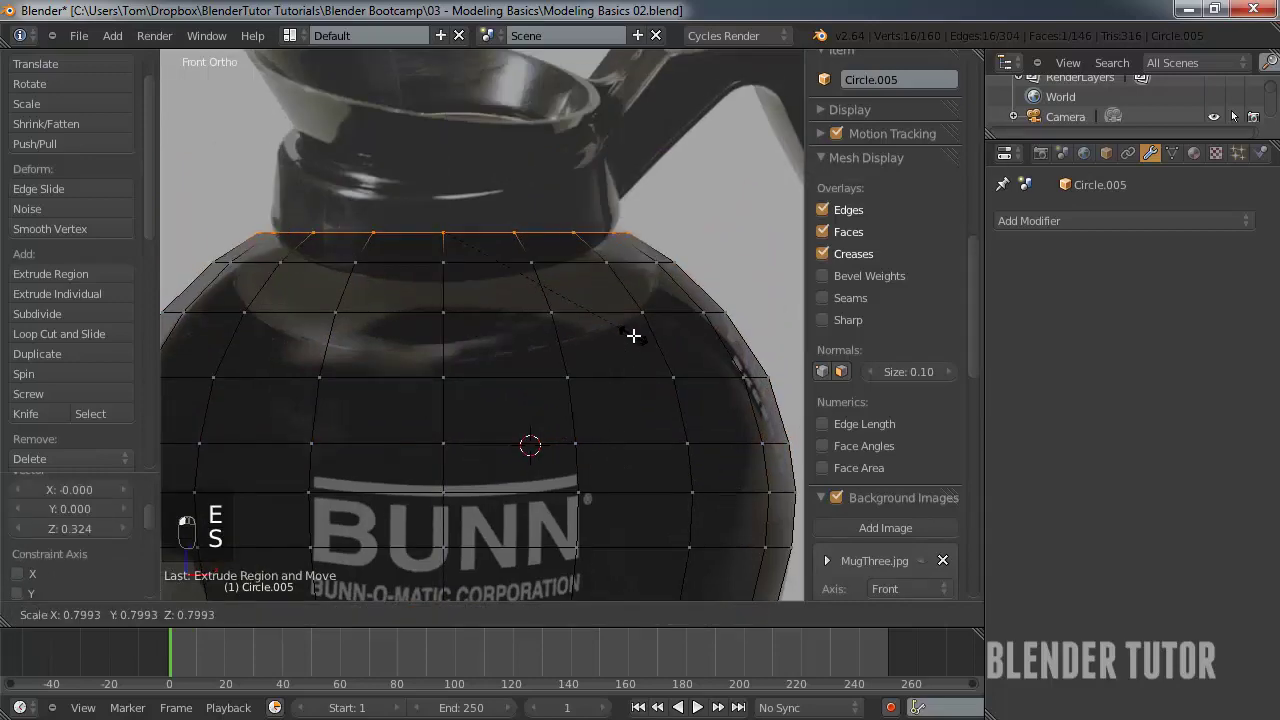
click(690, 356)
key(e)
click(625, 359)
key(s)
click(620, 360)
- Duplicate the edge loop just below the body's top ring in place and scale the copy slightly outward
key(Tab)
key(Tab)
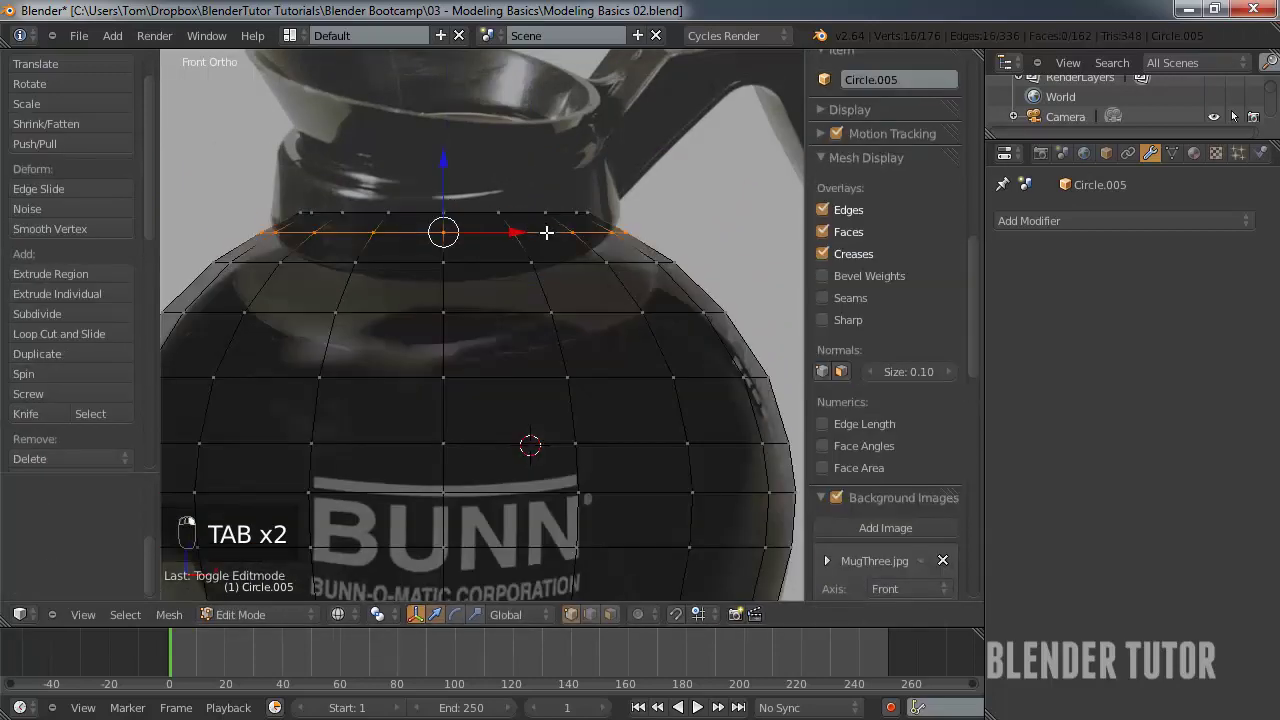
key(shift+d)
right_click(569, 275)
click(623, 294)
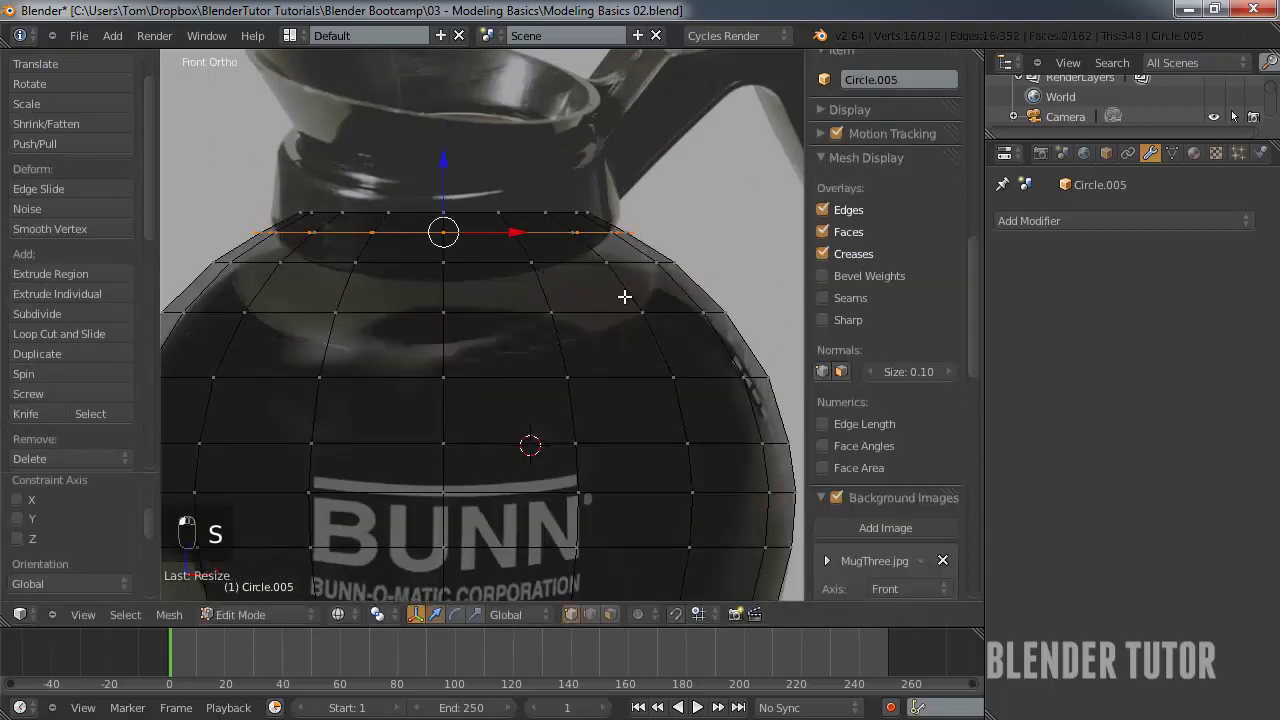
- Extrude the duplicated loop up about 0.94 in Z and scale its top inward to form the pot's collar
scroll(606, 294, up, 3)
key(e)
click(645, 245)
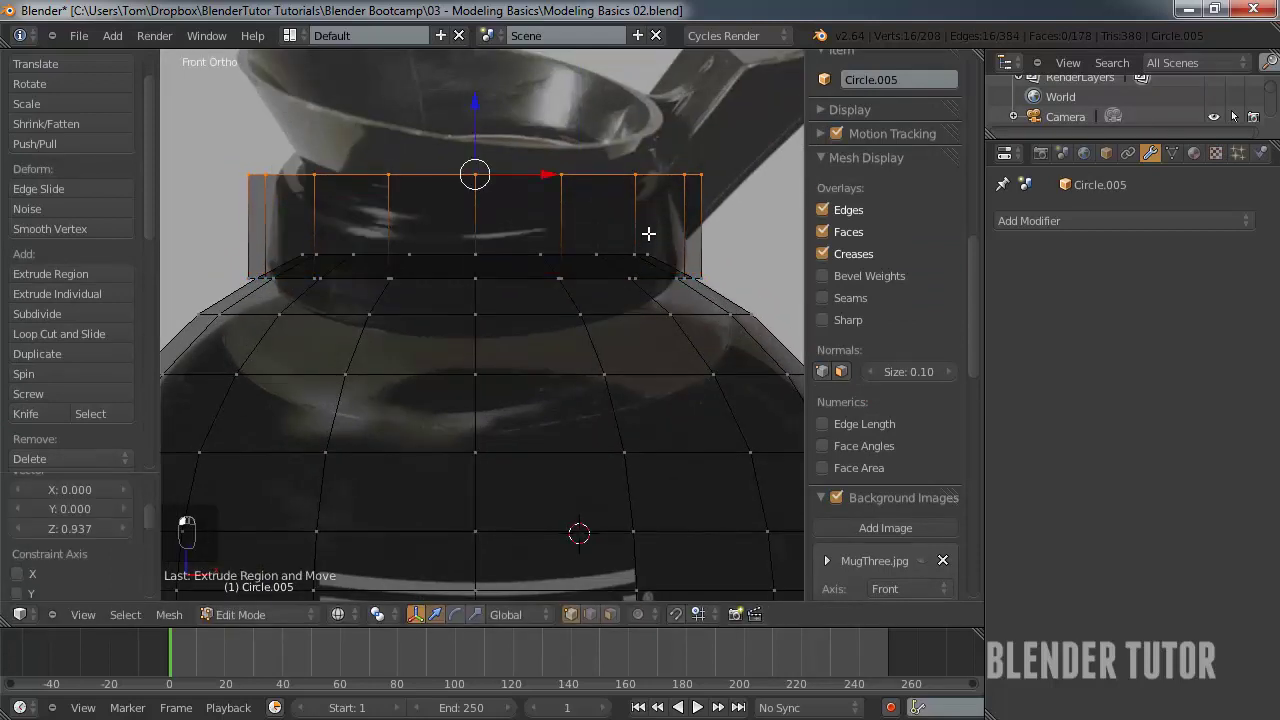
key(s)
click(629, 236)
- Extrude the collar's top edge up in two short rings and narrow them to the base of the spout
scroll(626, 343, up, 4)
key(e)
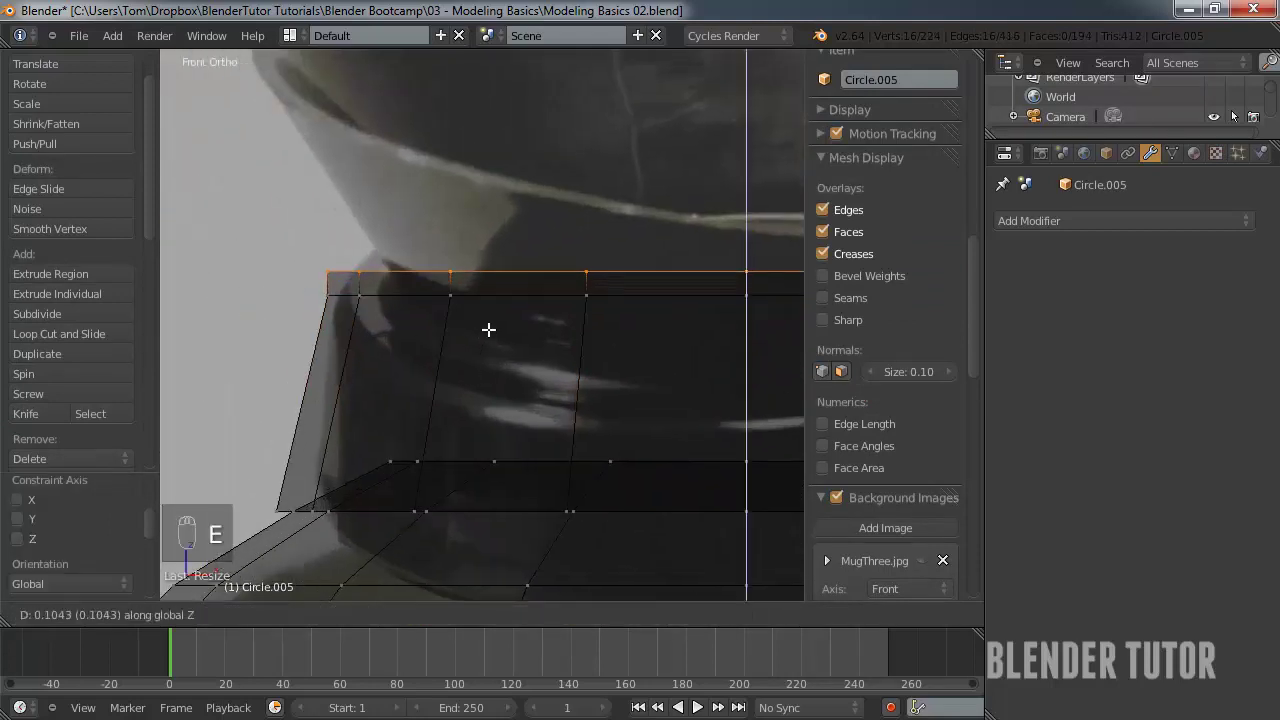
click(582, 334)
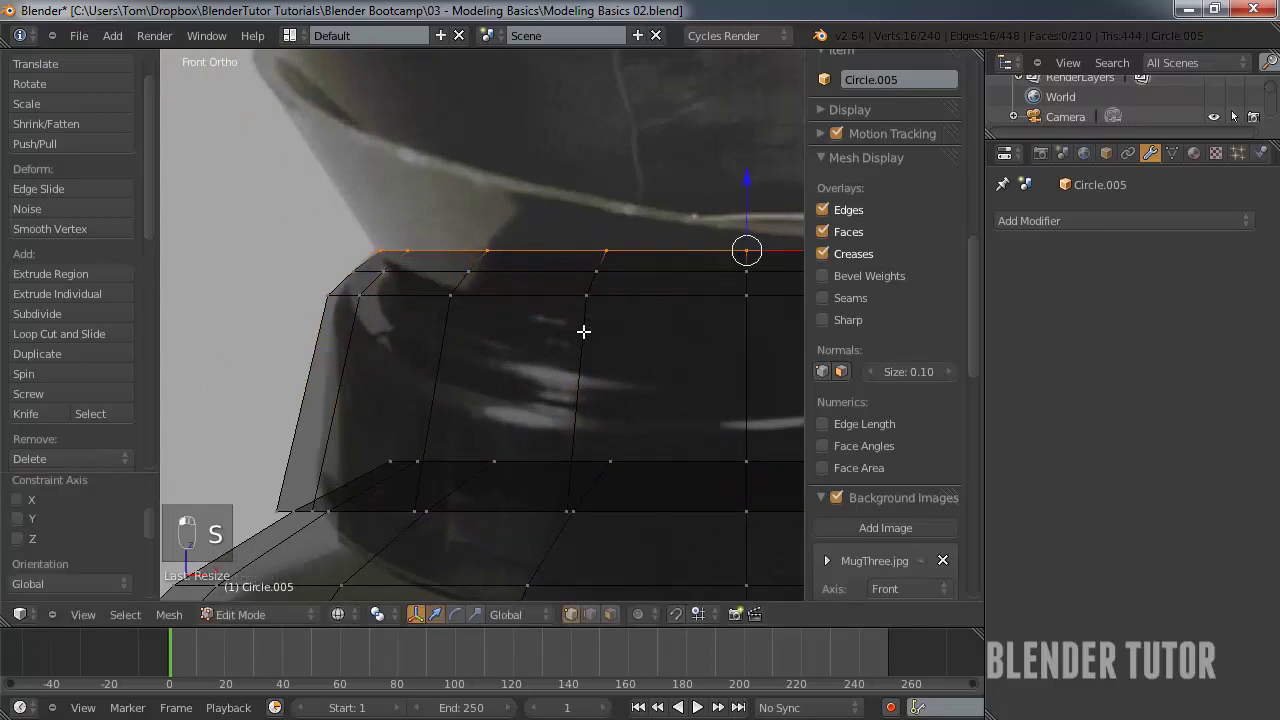
- Extrude the neck loop up about 0.89 in Z and scale it outward about 1.36 to flare the spout
scroll(563, 352, down, 2)
shift+middle_drag(563, 352, 626, 391)
key(e)
click(615, 298)
key(s)
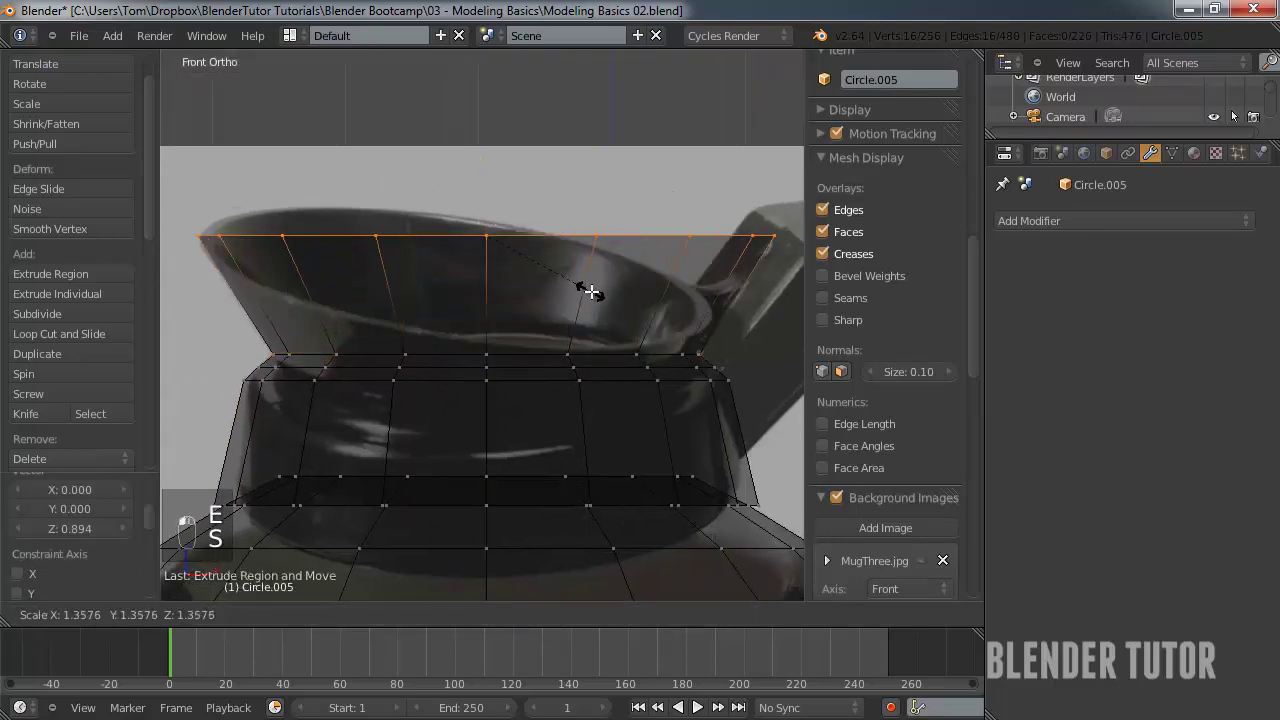
click(667, 272)
- Tilt, scale and move the spout's rim loop until it matches the slanted rim in the reference image
key(r)
key(s)
key(g)
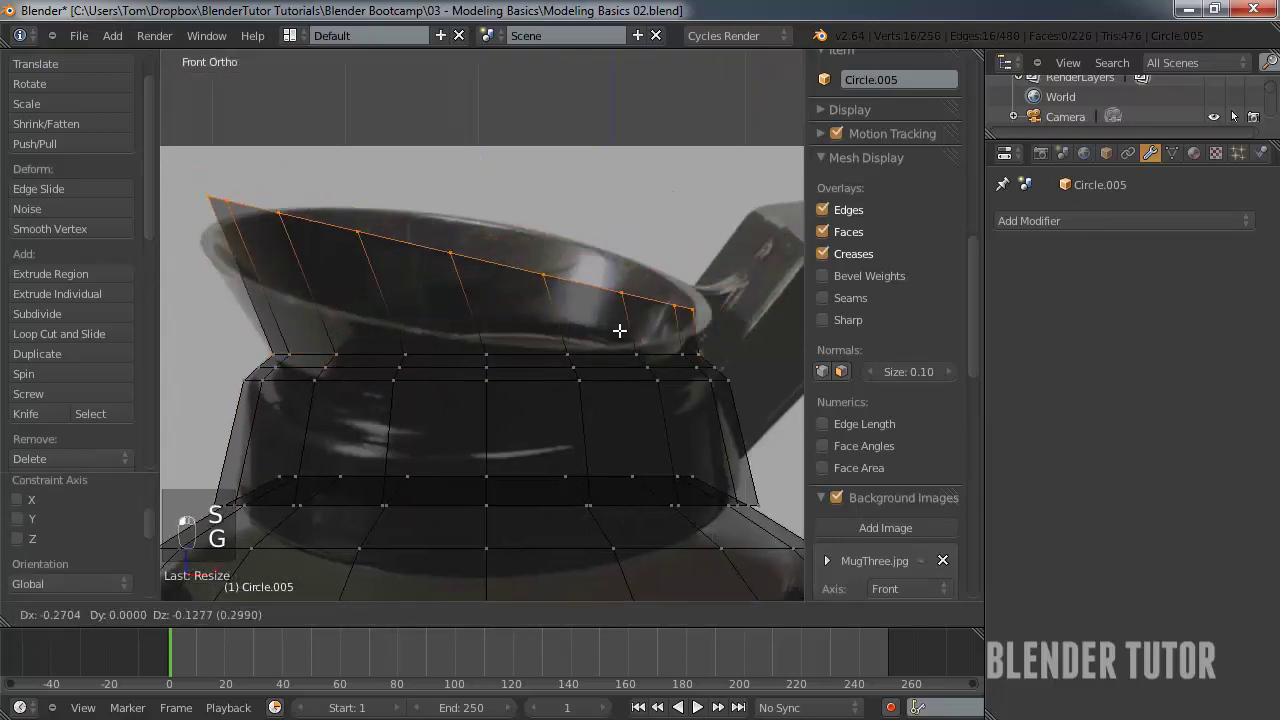
click(688, 344)
key(r)
click(699, 351)
key(g)
key(s)
key(r)
key(g)
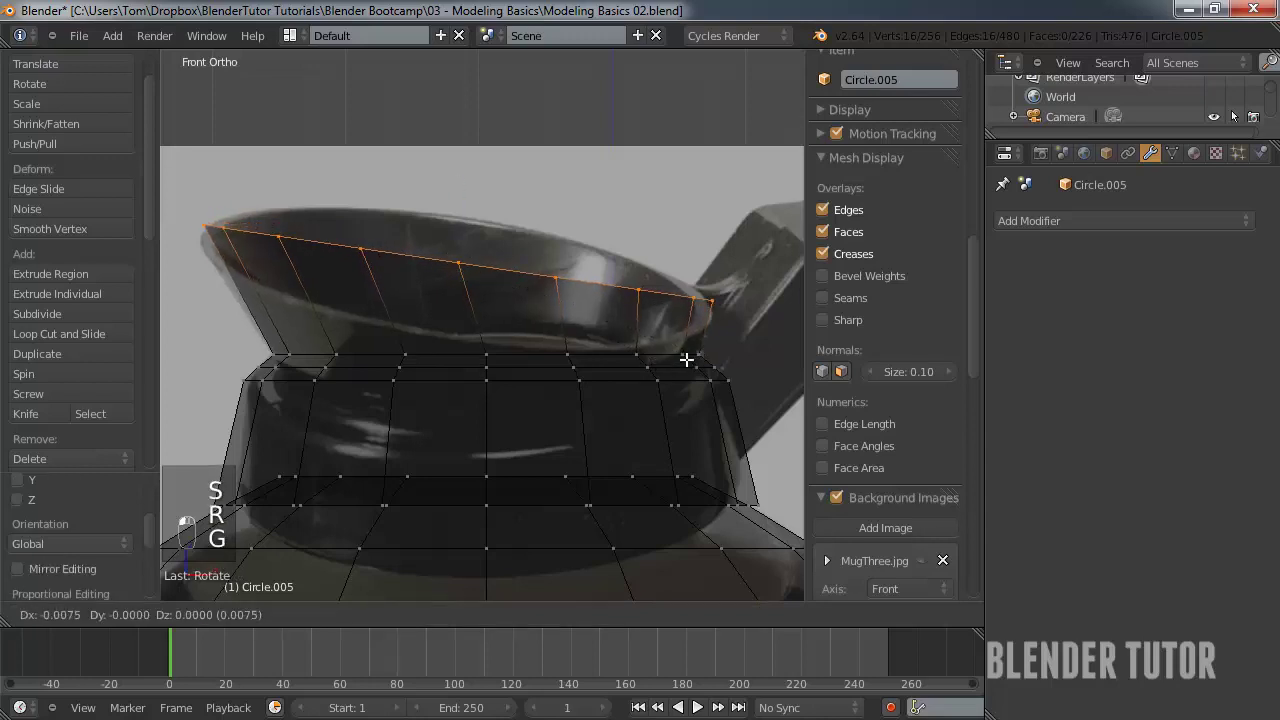
click(688, 366)
- Extrude the rim inward at about 0.94 scale, then extrude it down inside the spout and rotate that loop level
key(e)
key(e)
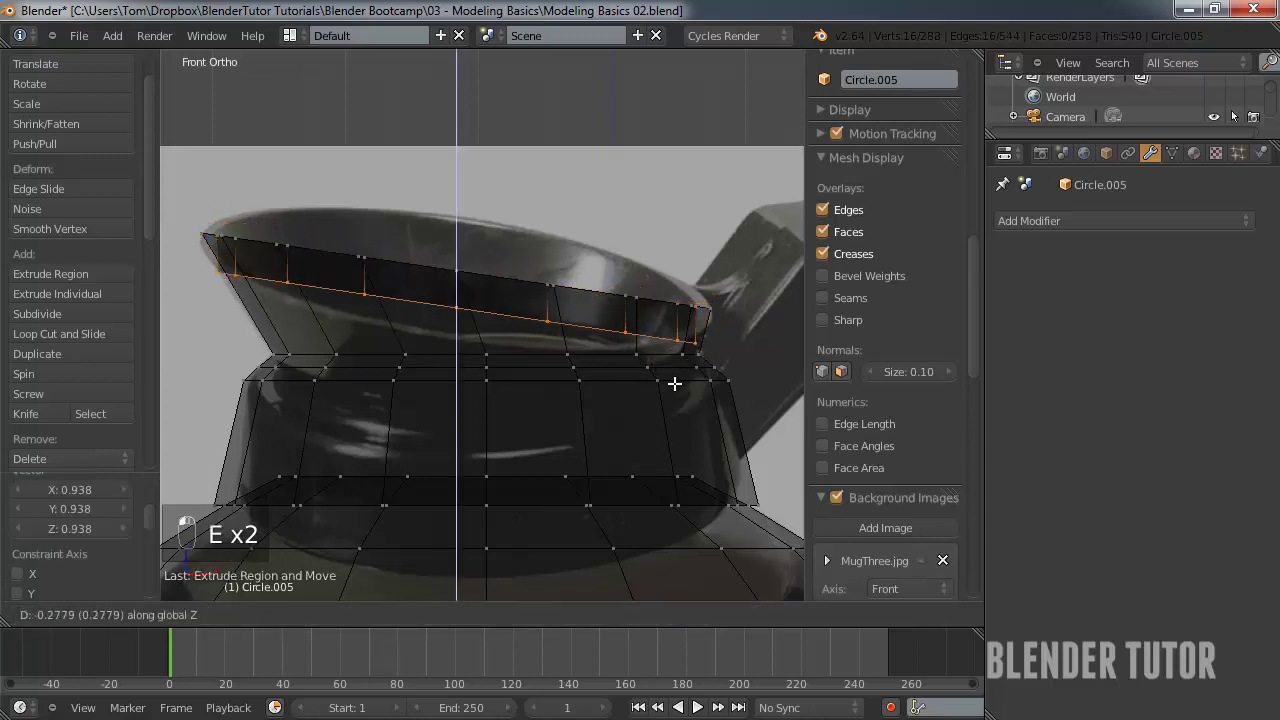
click(688, 385)
key(r)
click(688, 353)
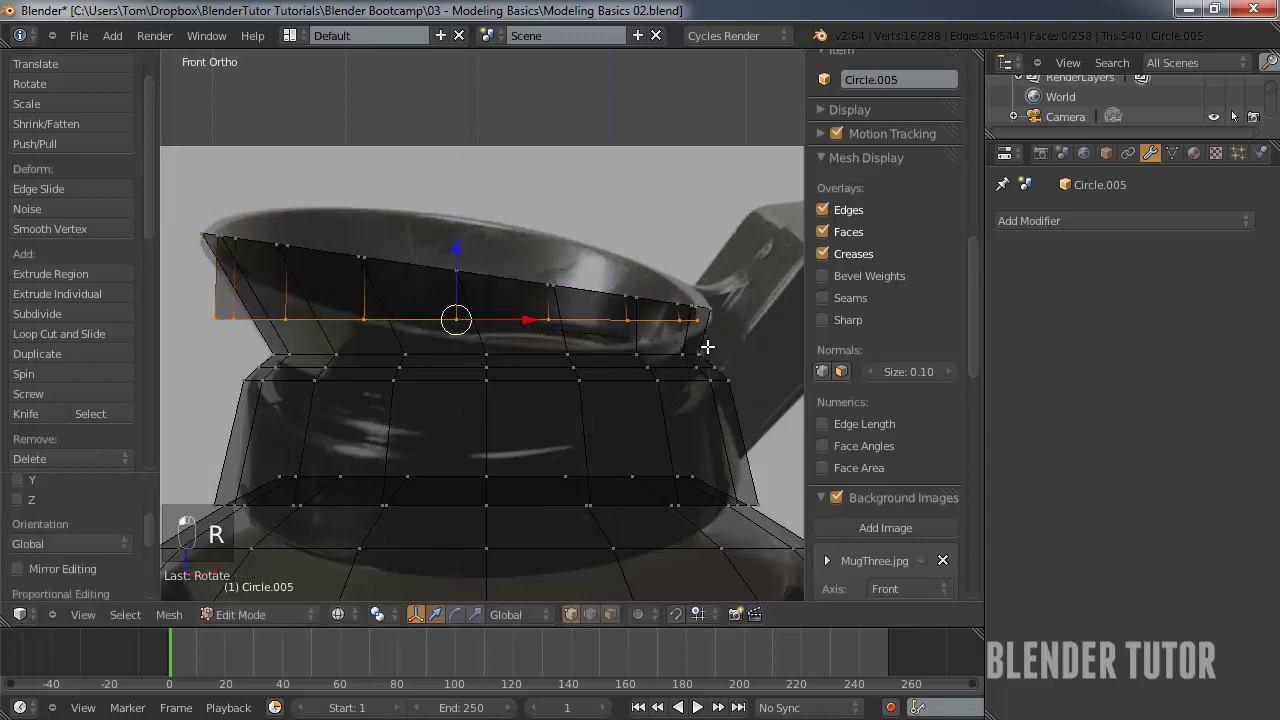
- Shrink the spout's inner loop and move it down until it fits just inside the narrow base of the spout
key(s)
click(686, 353)
key(g)
click(698, 356)
key(g)
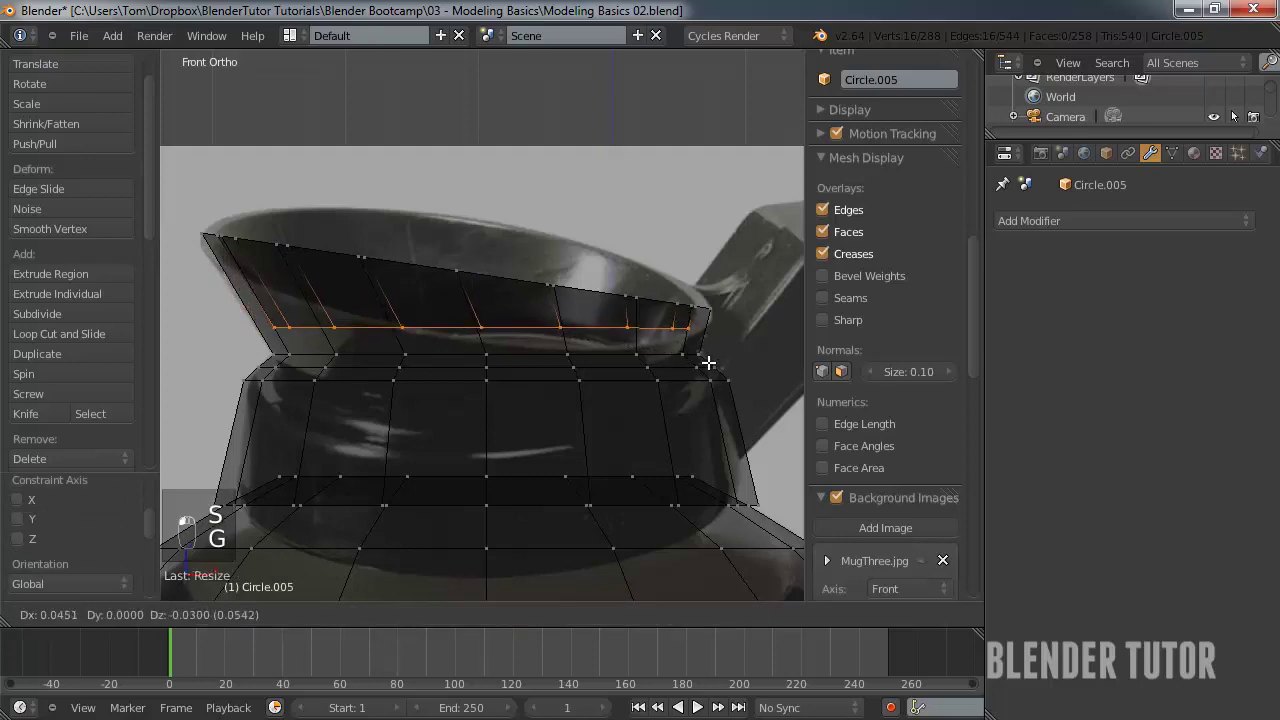
click(706, 377)
key(s)
click(703, 378)
- Extrude the inner loop straight down inside the collar, then return to Object Mode with solid shading
key(e)
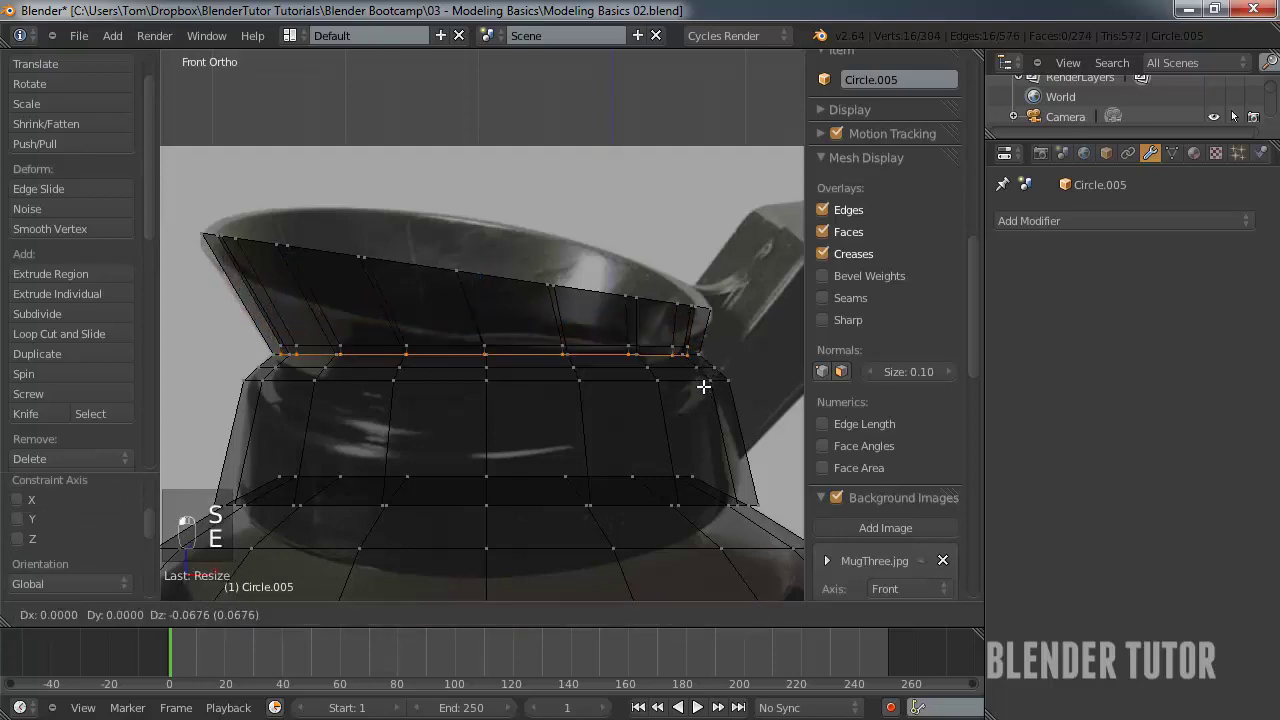
click(703, 508)
key(Tab)
key(z)
mouse_move(675, 423)
middle_down()
mouse_move(586, 443)
mouse_move(574, 420)
middle_up()
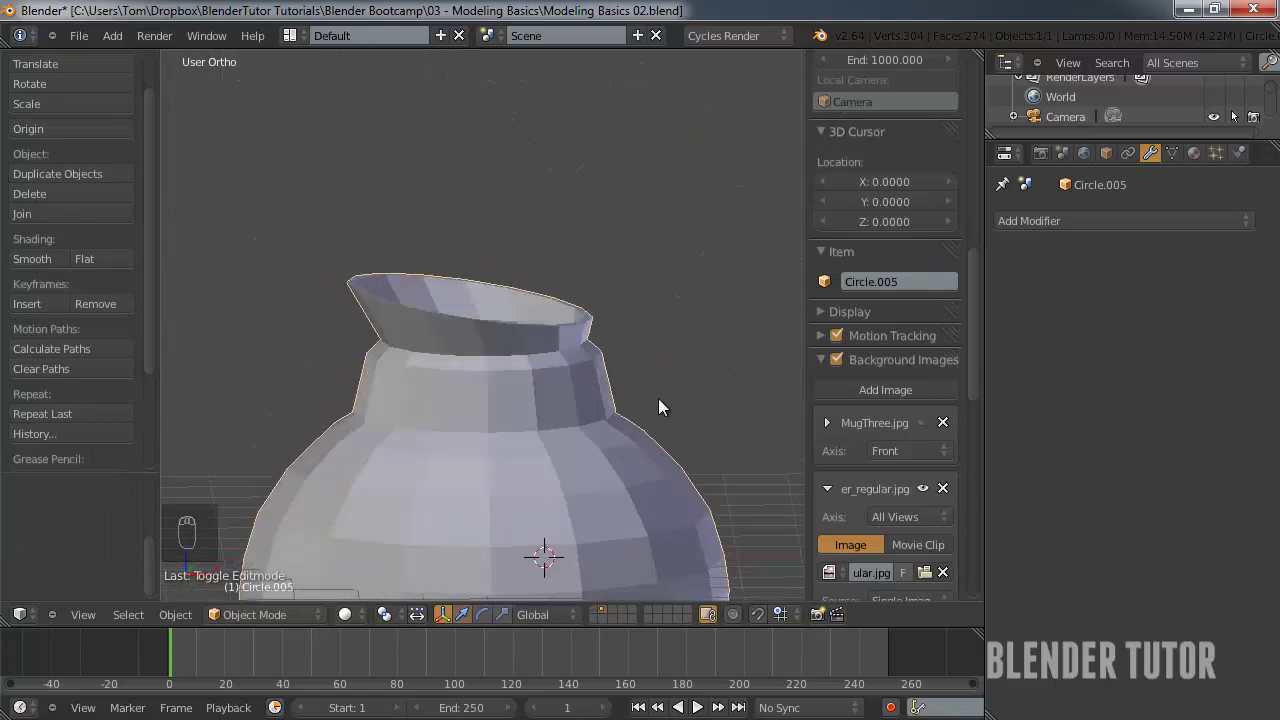
- Mark the spout's inner and outer rim loops and the loops at its base as sharp edges
click(1013, 220)
key(Tab)
scroll(480, 340, up, 3)
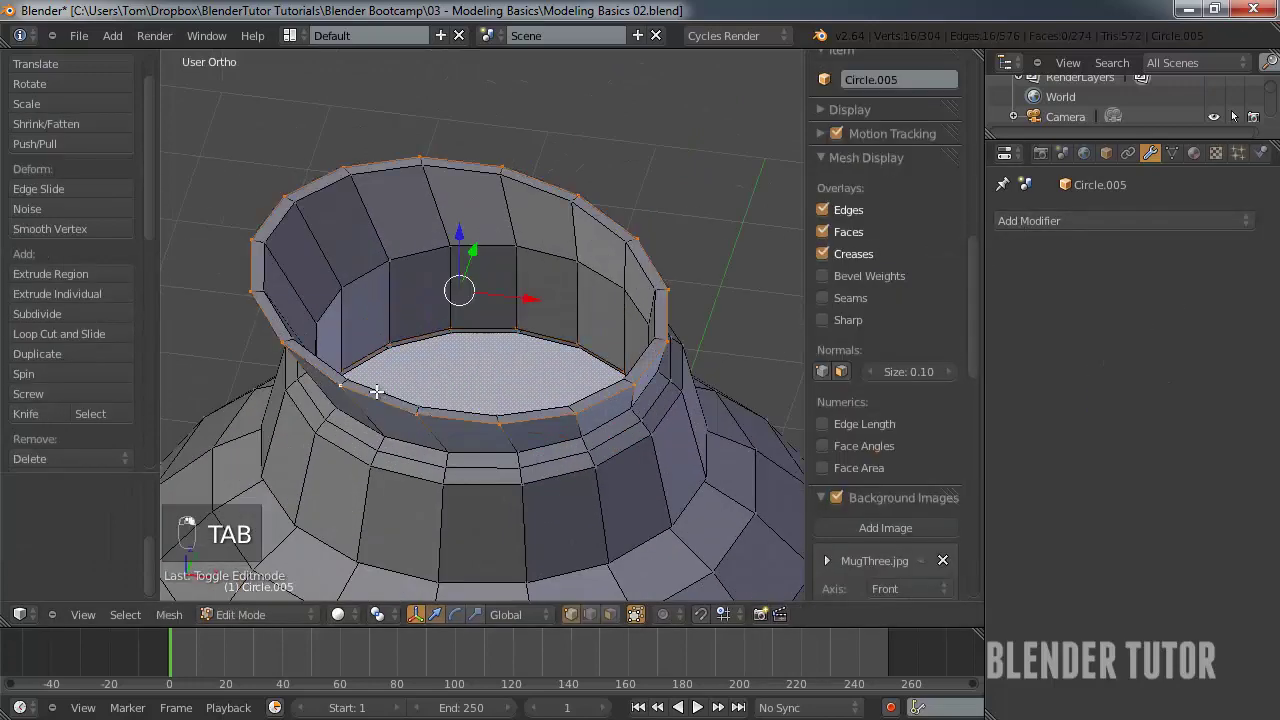
key(ctrl+Tab)
click(372, 410)
key(ctrl+e)
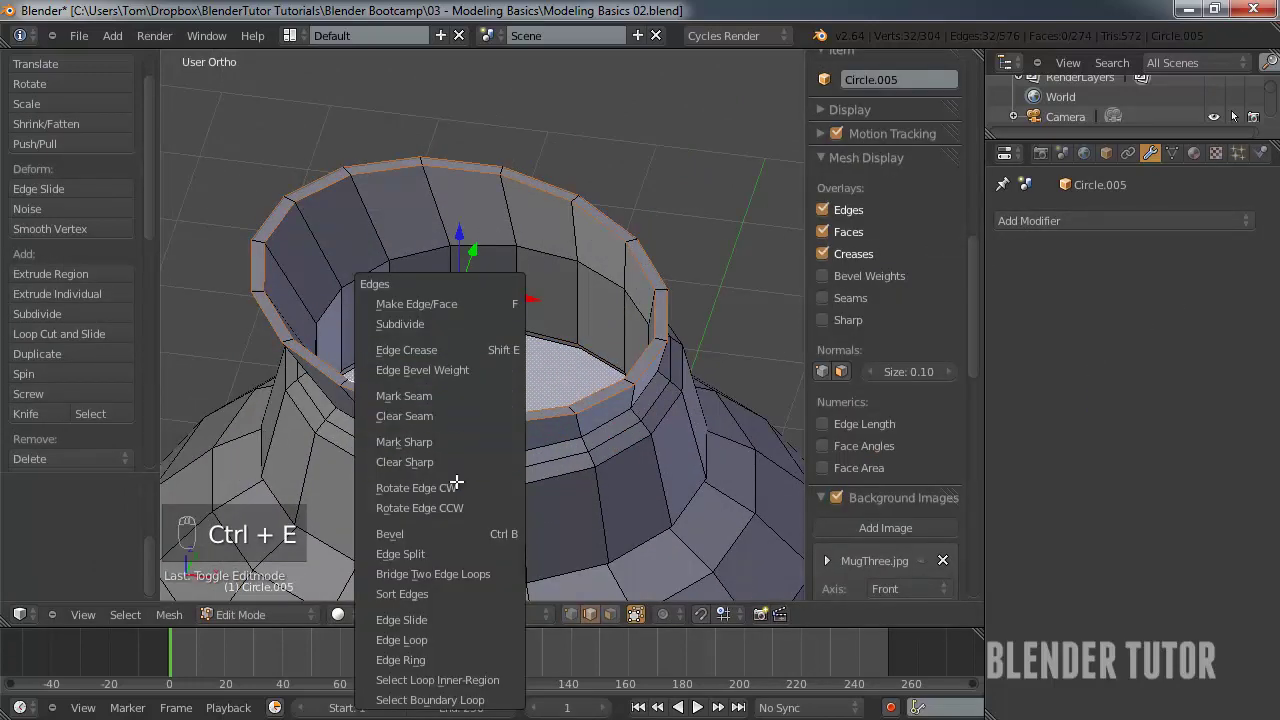
click(404, 441)
middle_drag(456, 440, 539, 385)
key(ctrl+e)
click(340, 403)
key(Tab)
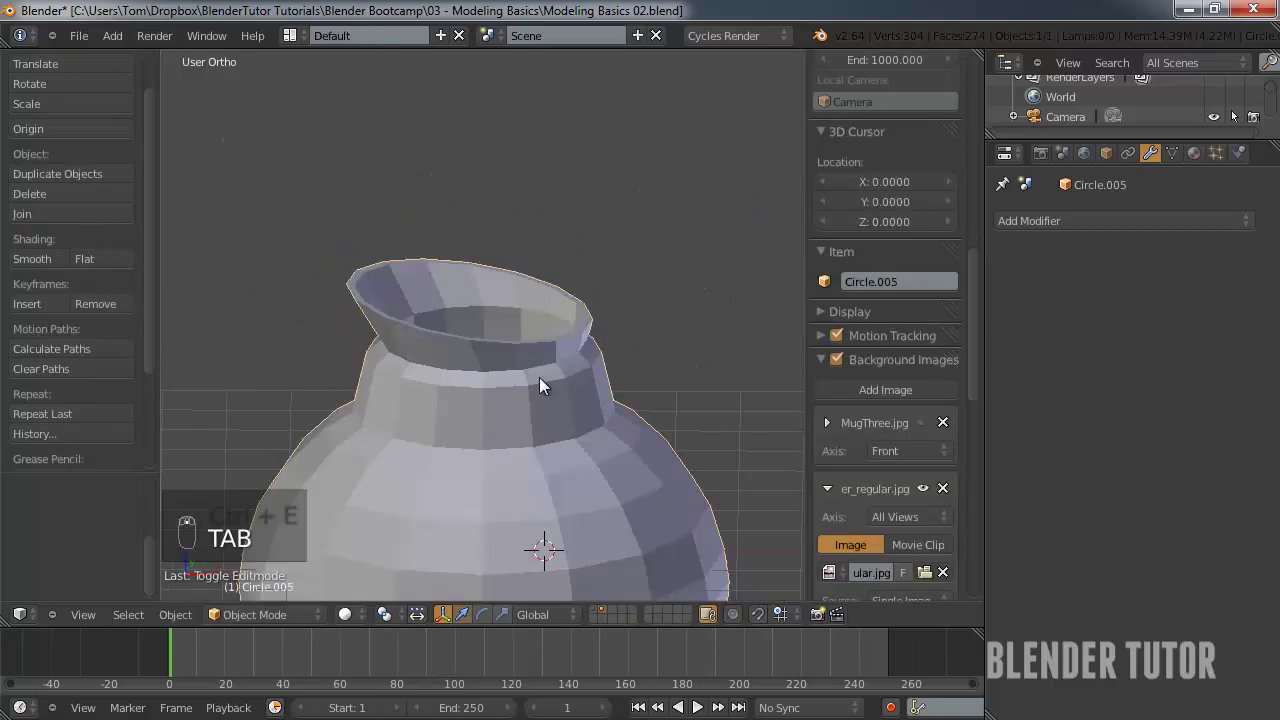
- Add a Subdivision Surface modifier with view level 2 and an Edge Split modifier above it with Edge Angle off
key(ctrl+1)
click(1068, 221)
click(880, 375)
click(1191, 503)
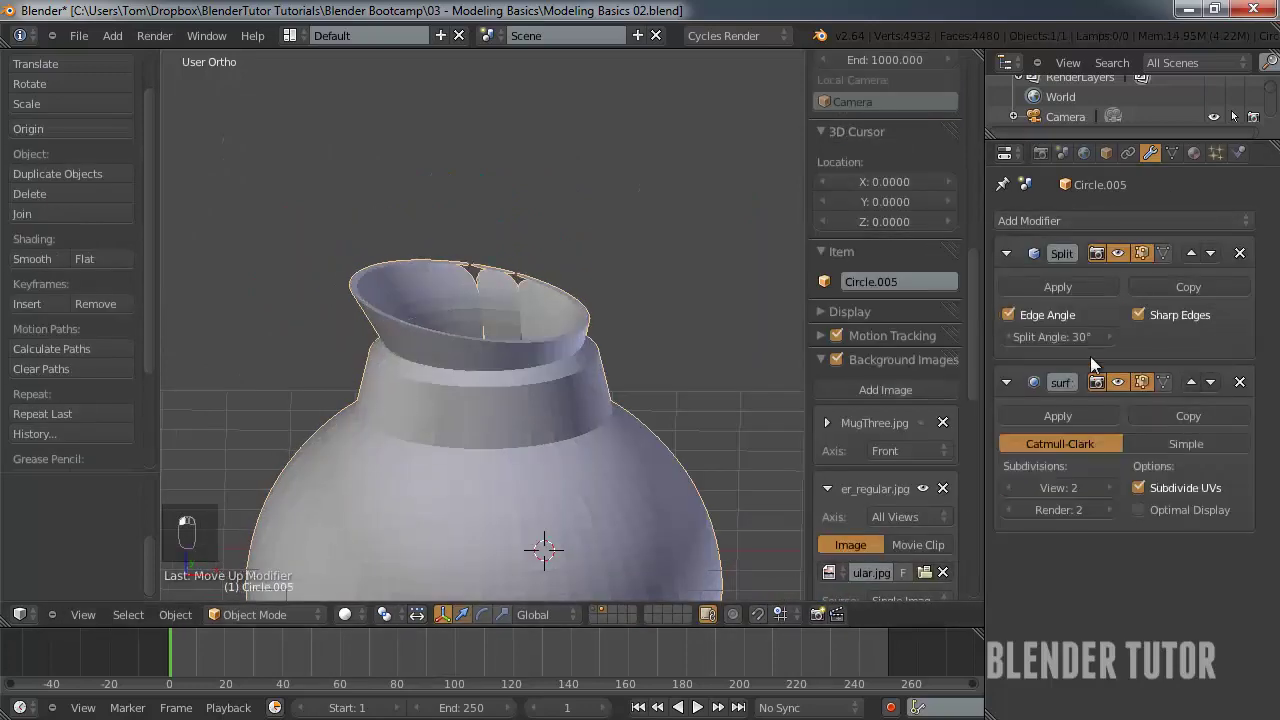
scroll(501, 409, down, 3)
- Recalculate the normals of the pot's entire mesh and leave Edit Mode
key(Tab)
middle_drag(471, 347, 320, 375)
key(a)
key(a)
key(a)
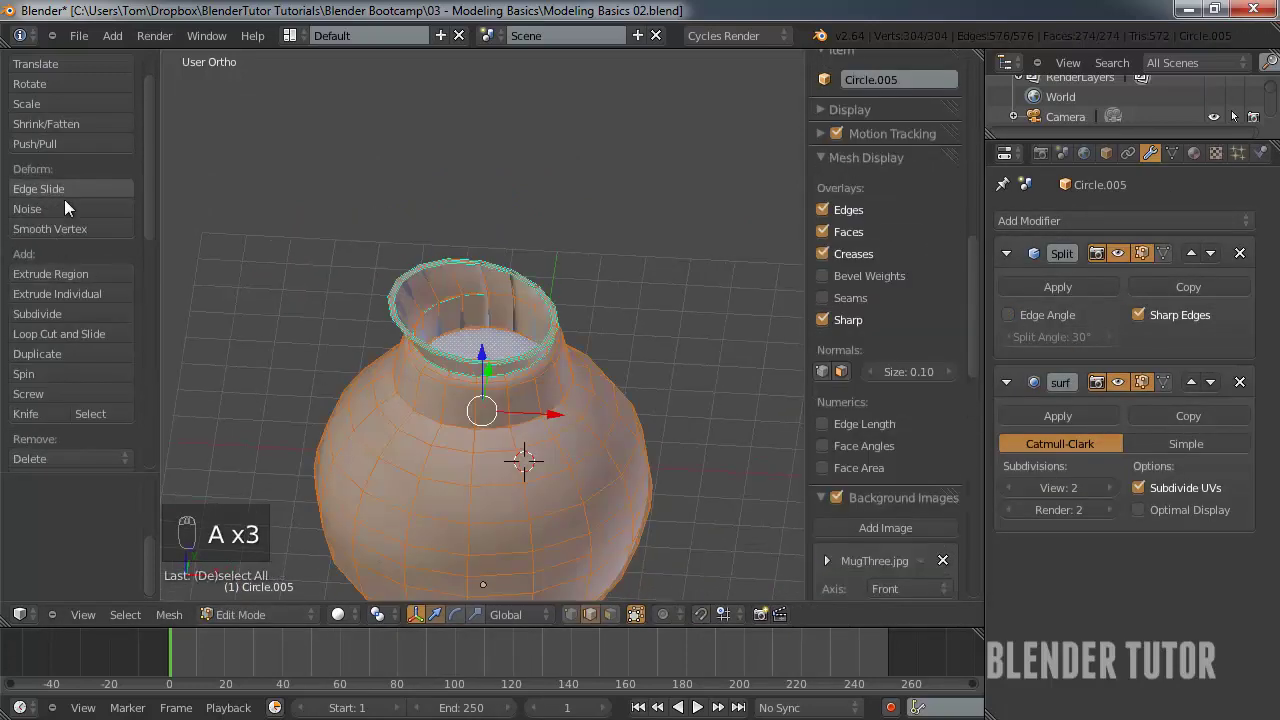
scroll(71, 252, down, 10)
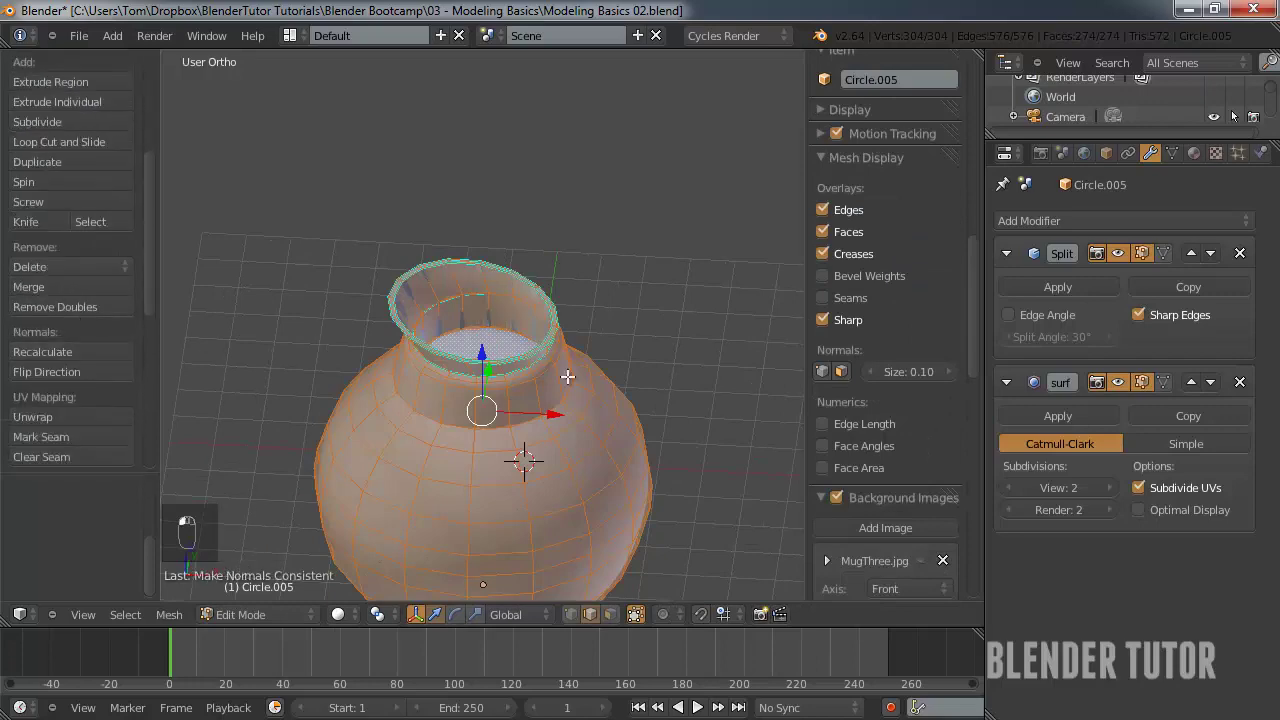
key(Tab)
- Add a cube where the handle meets the collar in front view and scale it to about 0.28
middle_drag(545, 420, 560, 312)
key(KP_1)
scroll(574, 371, up, 6)
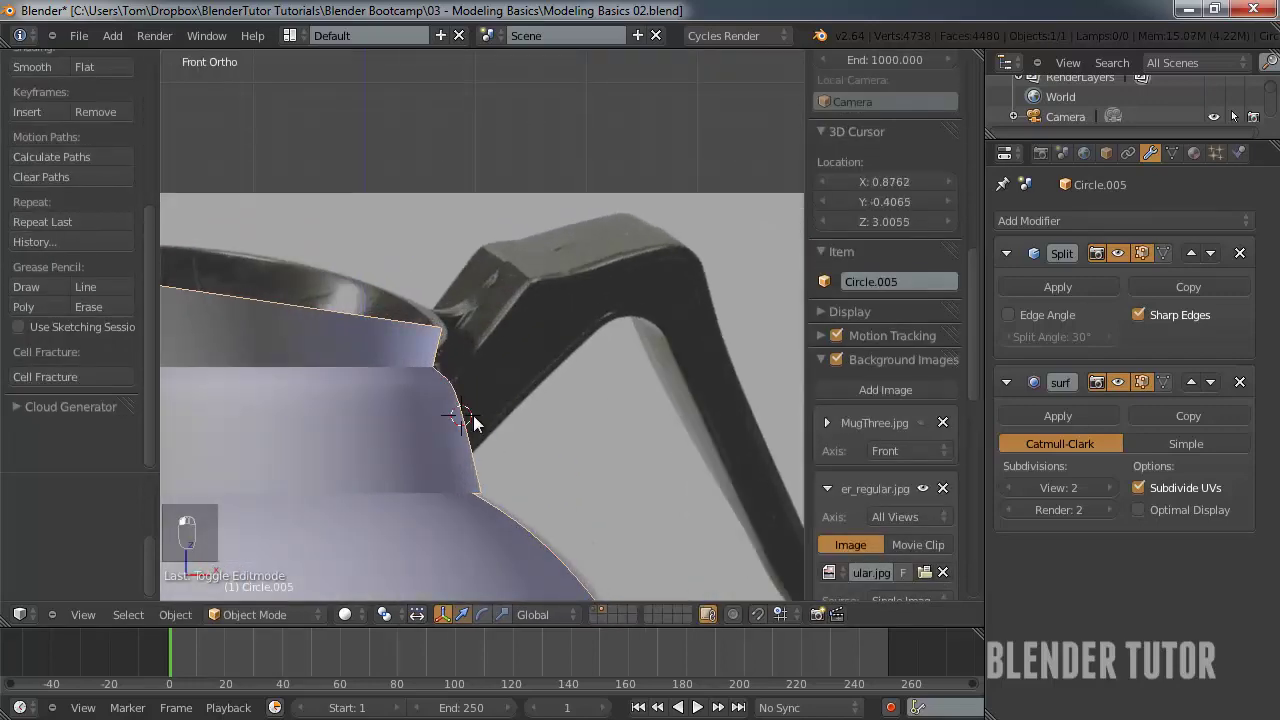
key(shift+a)
click(568, 102)
key(z)
key(s)
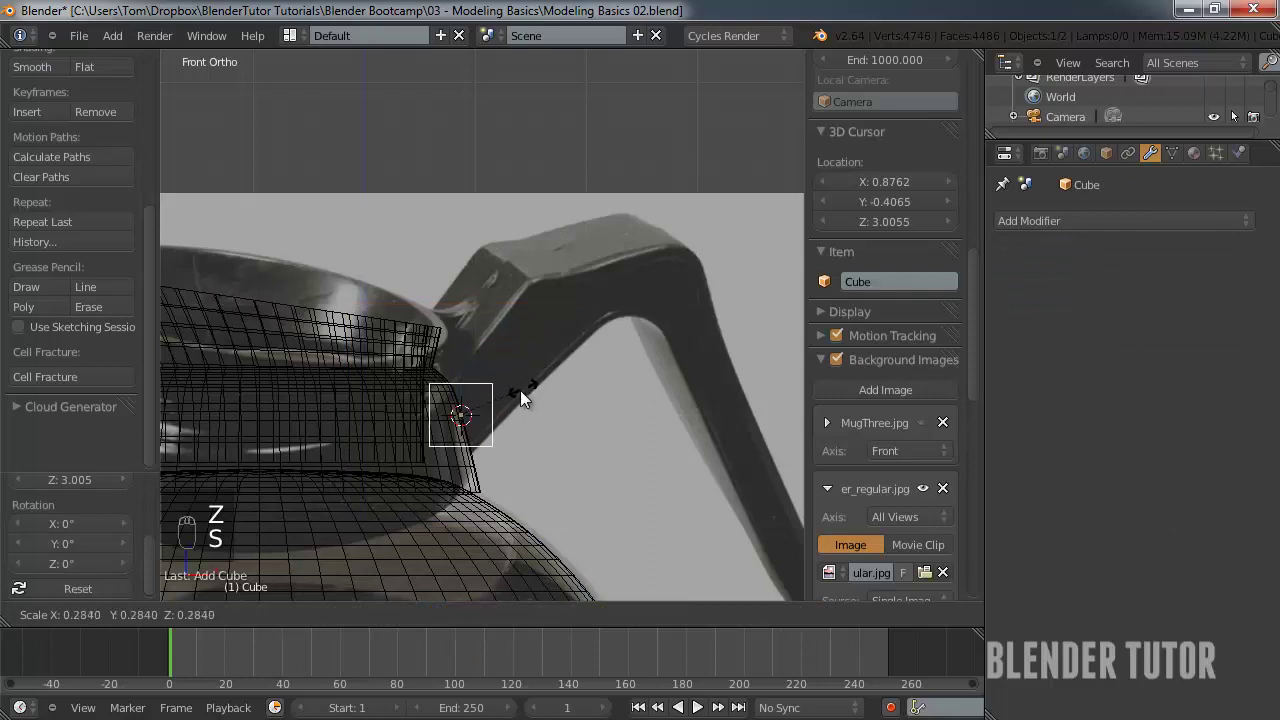
click(520, 398)
- Rotate, scale and move the cube so it lines up with the slanted lower end of the handle
key(r)
click(594, 243)
scroll(543, 457, up, 2)
key(s)
key(g)
click(546, 442)
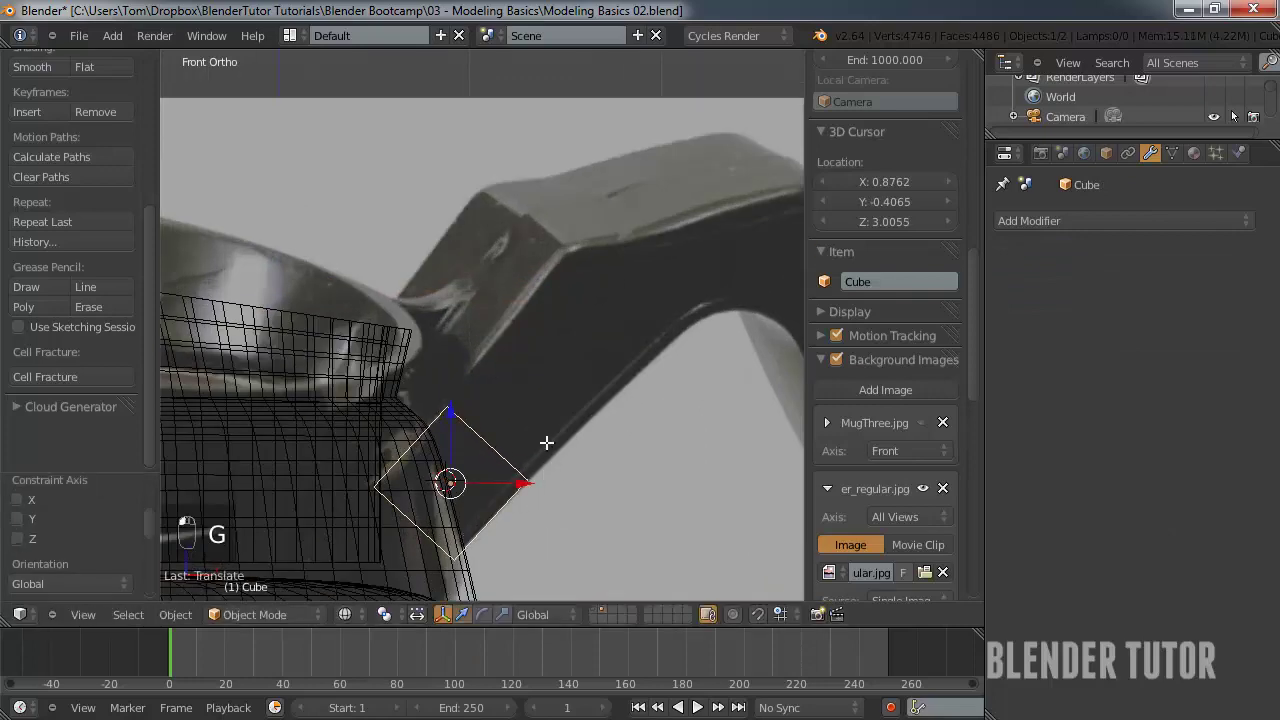
- Extrude the cube's upper outward face along the handle by about 0.46 in X and 0.51 in Z
key(Tab)
key(z)
key(z)
key(c)
right_click(557, 471)
key(ctrl+Tab)
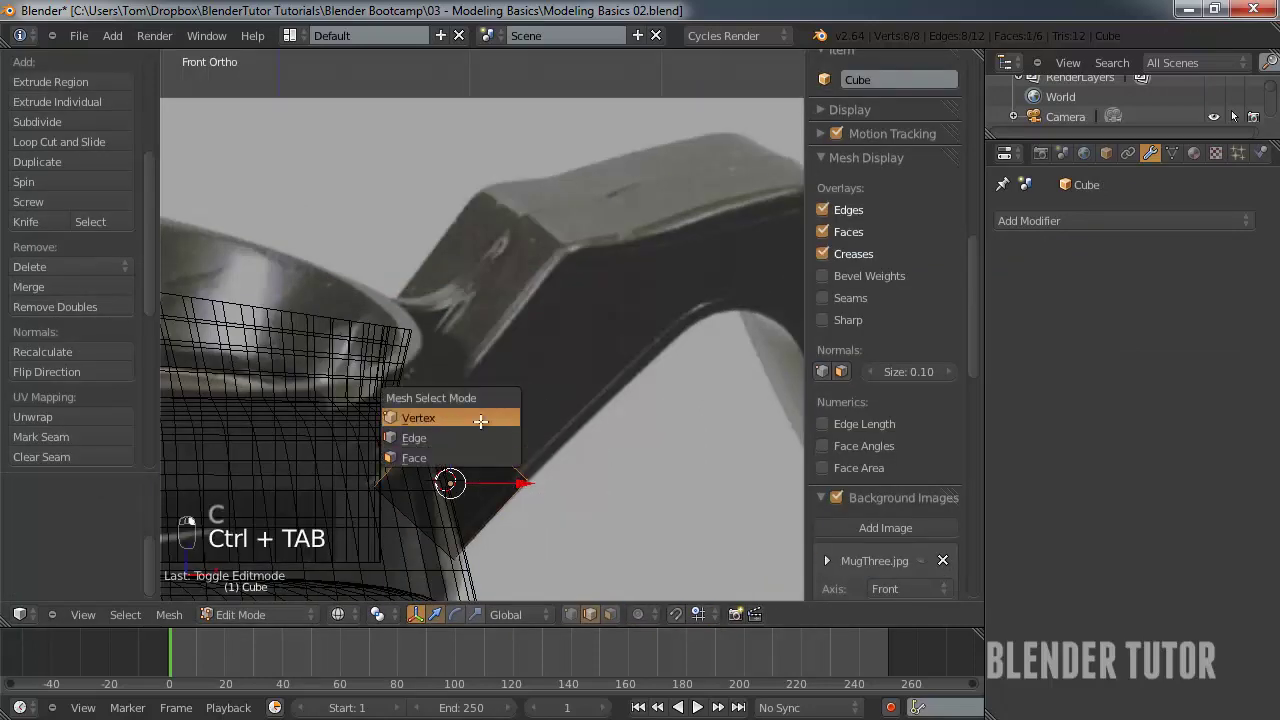
click(480, 421)
key(c)
drag(543, 449, 471, 429)
key(e)
click(577, 322)
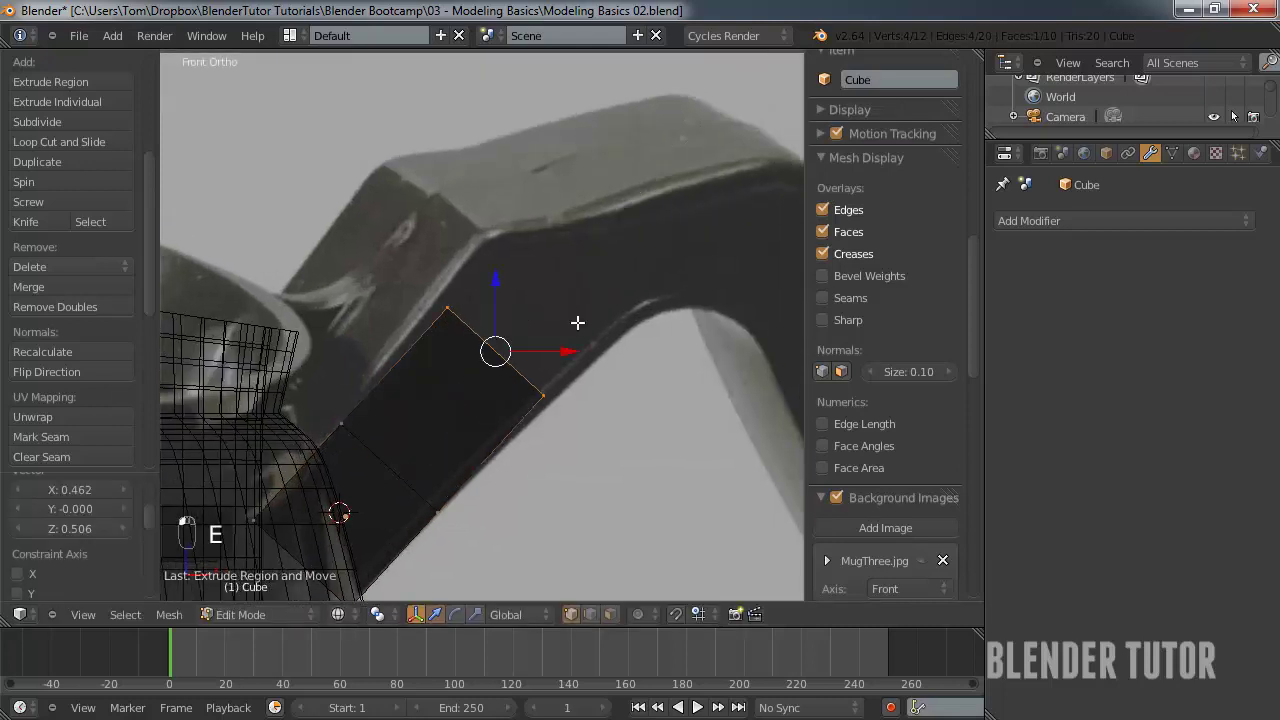
- Widen the end face and extrude it up to the handle's first corner, rotating, moving and scaling it to fit the reference
key(s)
click(590, 375)
key(e)
click(620, 327)
key(s)
click(625, 333)
key(r)
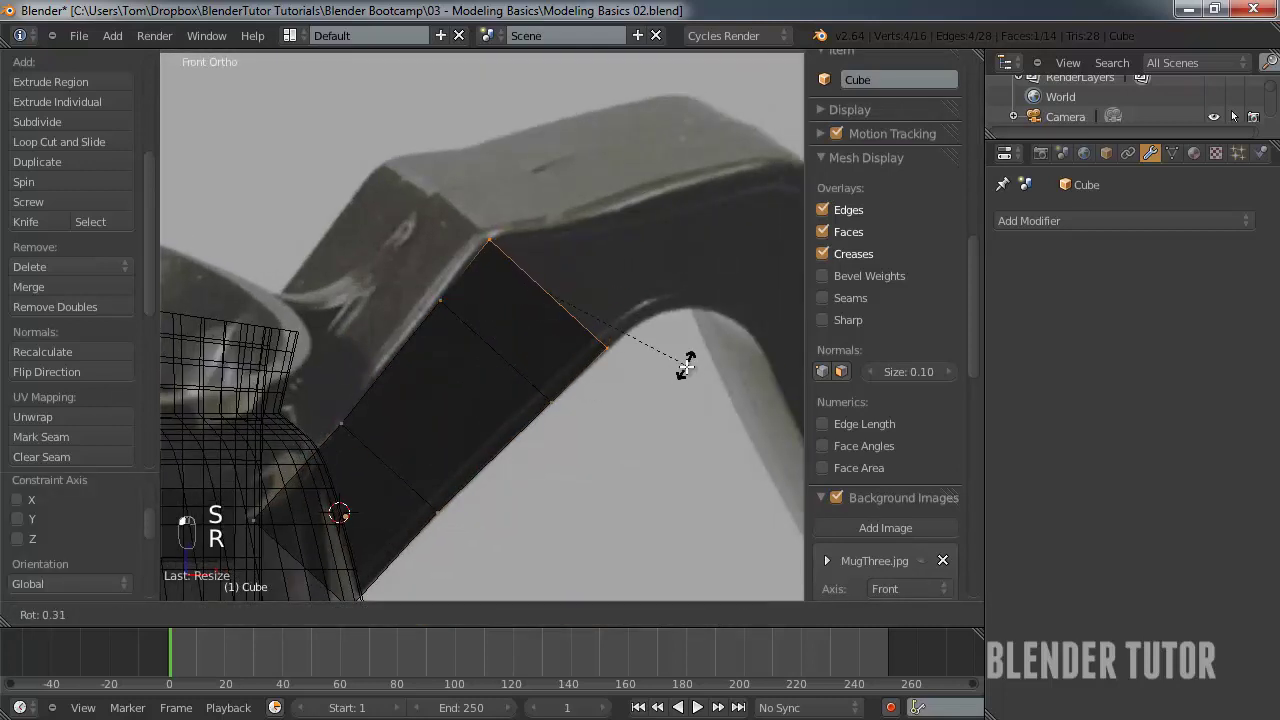
click(594, 369)
key(g)
click(674, 371)
key(s)
click(571, 369)
scroll(551, 327, up, 2)
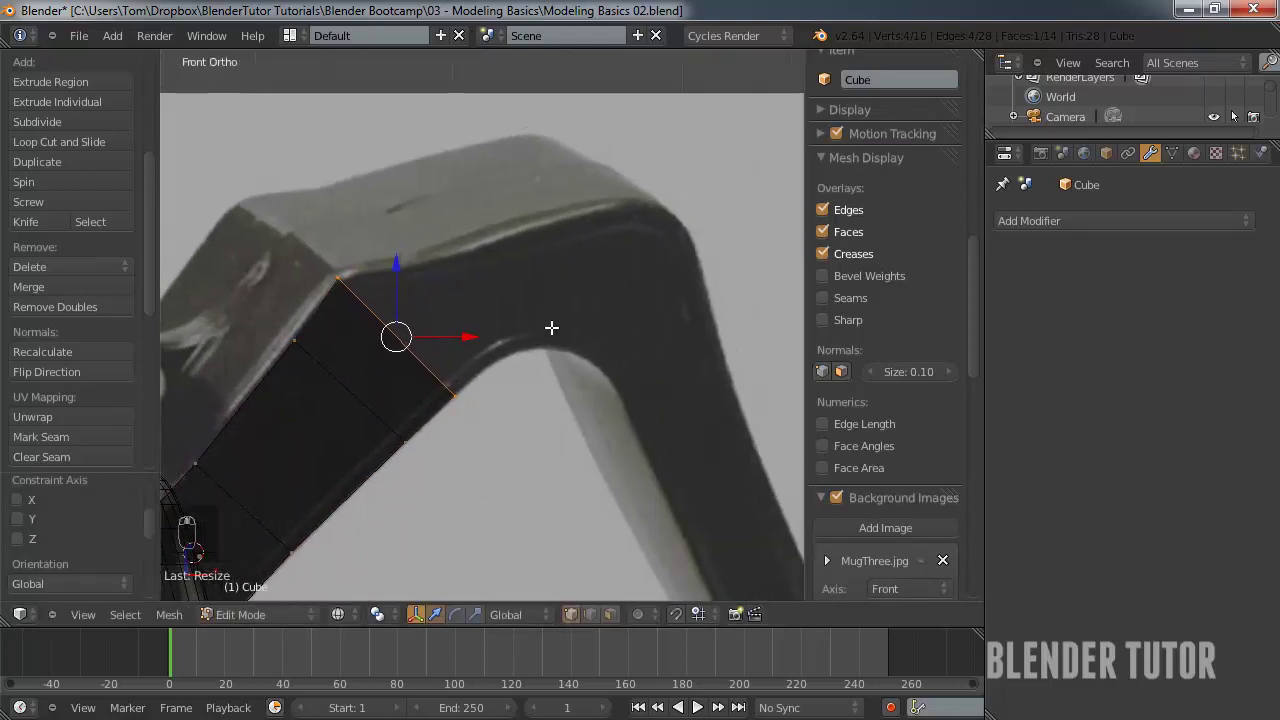
- Extrude a further section past the first corner and scale, rotate and move its end face toward the bend
key(e)
click(557, 306)
key(s)
click(562, 312)
key(r)
click(594, 380)
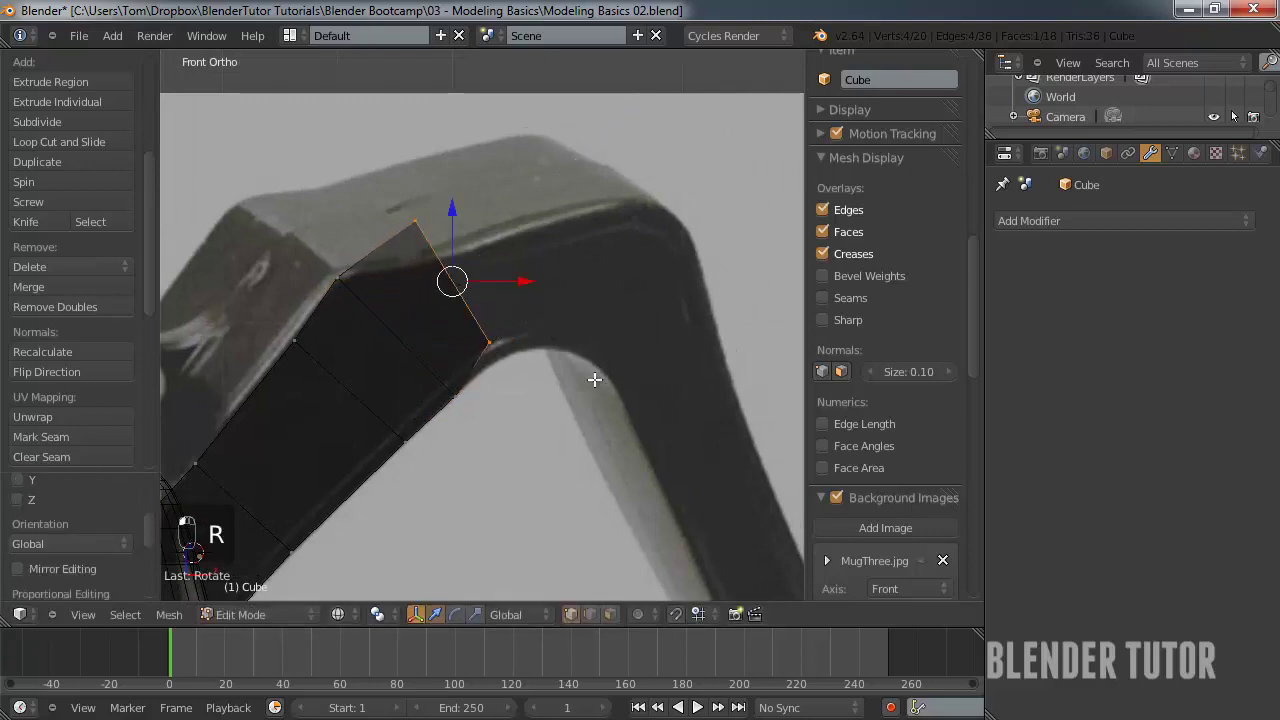
key(g)
click(586, 409)
- Move the new end's upper and lower vertices onto the handle outline to leave a narrow section at the corner
key(b)
key(g)
drag(394, 211, 514, 408)
click(401, 283)
key(b)
key(g)
click(404, 302)
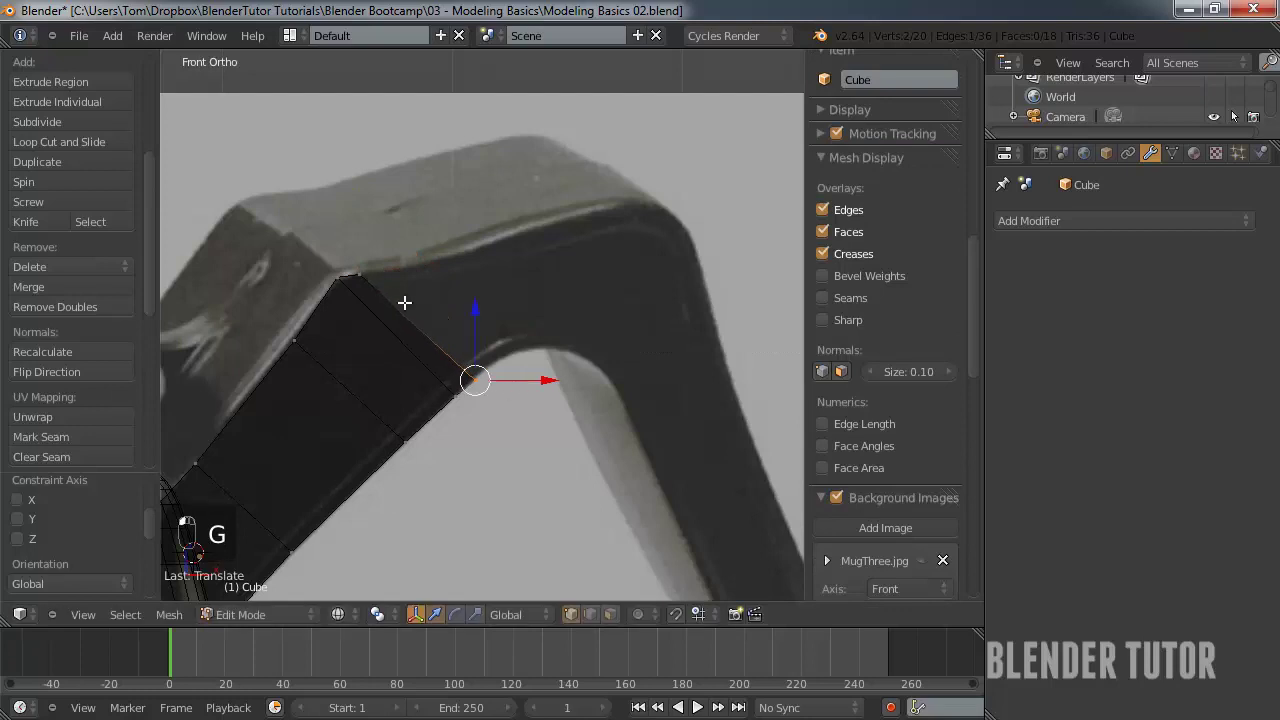
click(371, 262)
right_click(451, 363)
- Extrude the end face about 0.16 in X and 0.18 in Z, then rotate, scale and move it into the bend
key(e)
click(580, 335)
key(r)
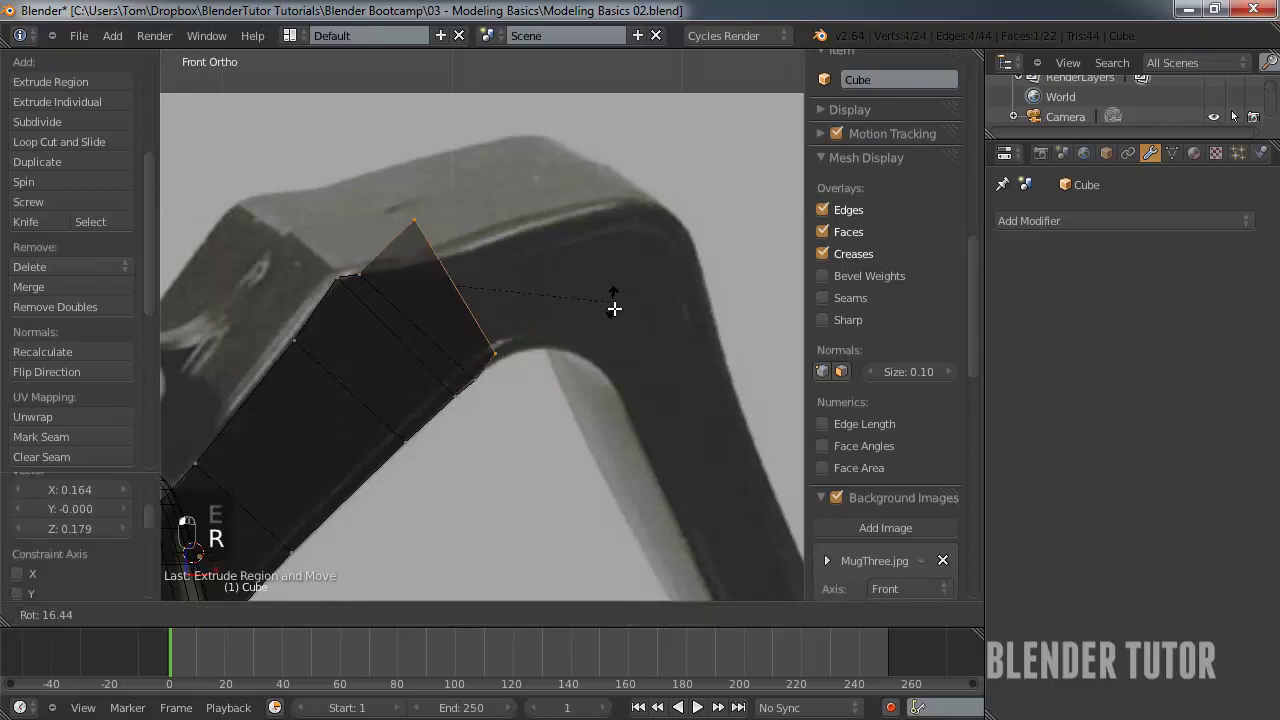
click(608, 300)
click(560, 300)
key(g)
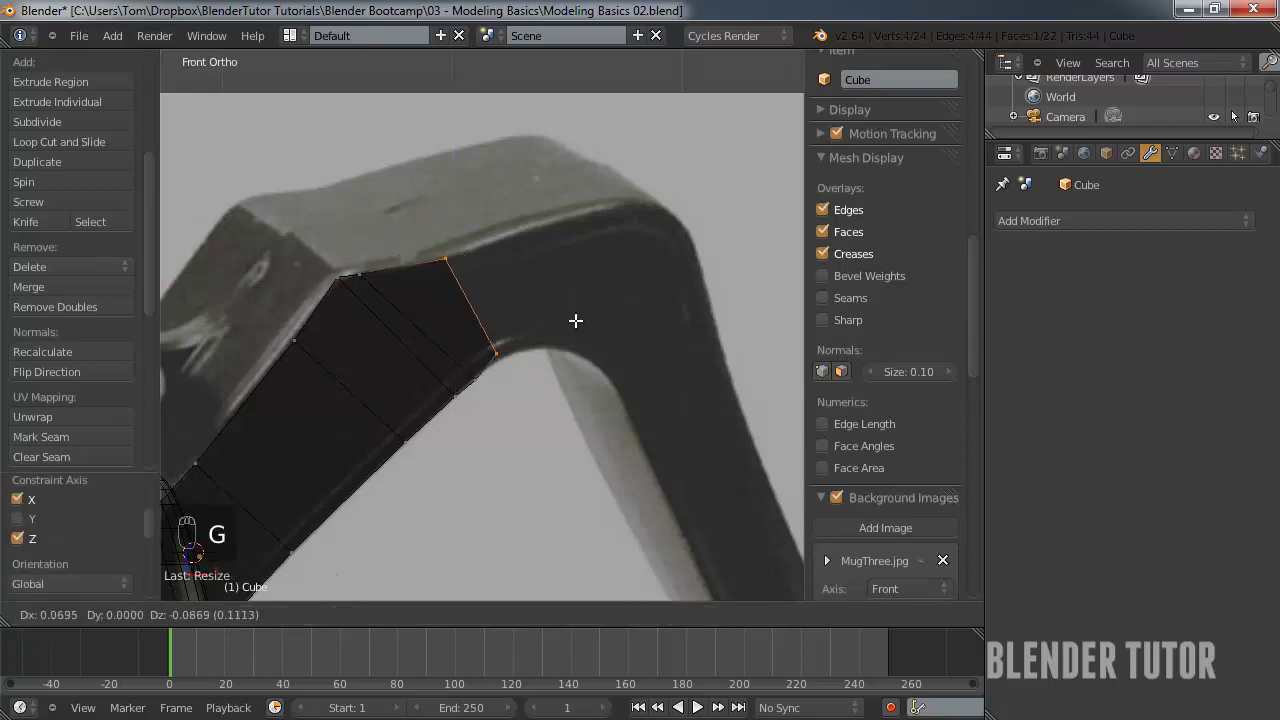
key(s)
key(s)
key(s)
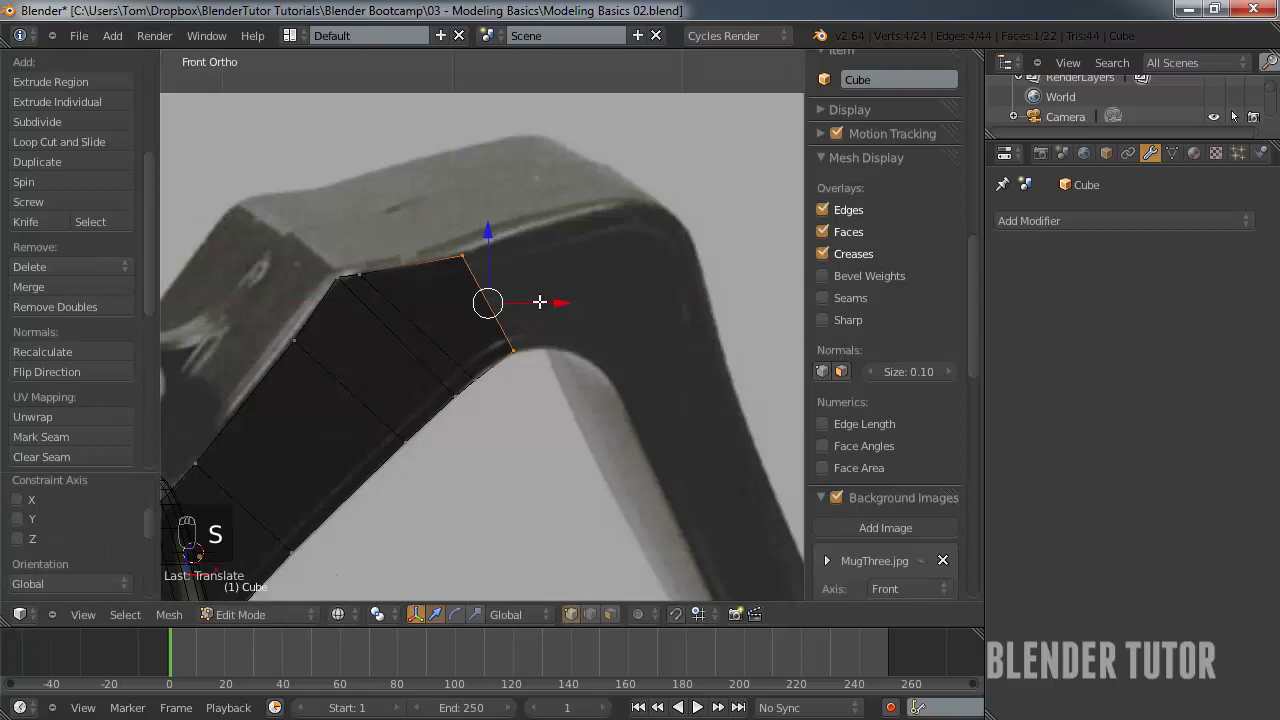
- Move the end face's upper and lower vertices onto the handle's outline at the start of the arch
right_click(462, 256)
key(b)
key(g)
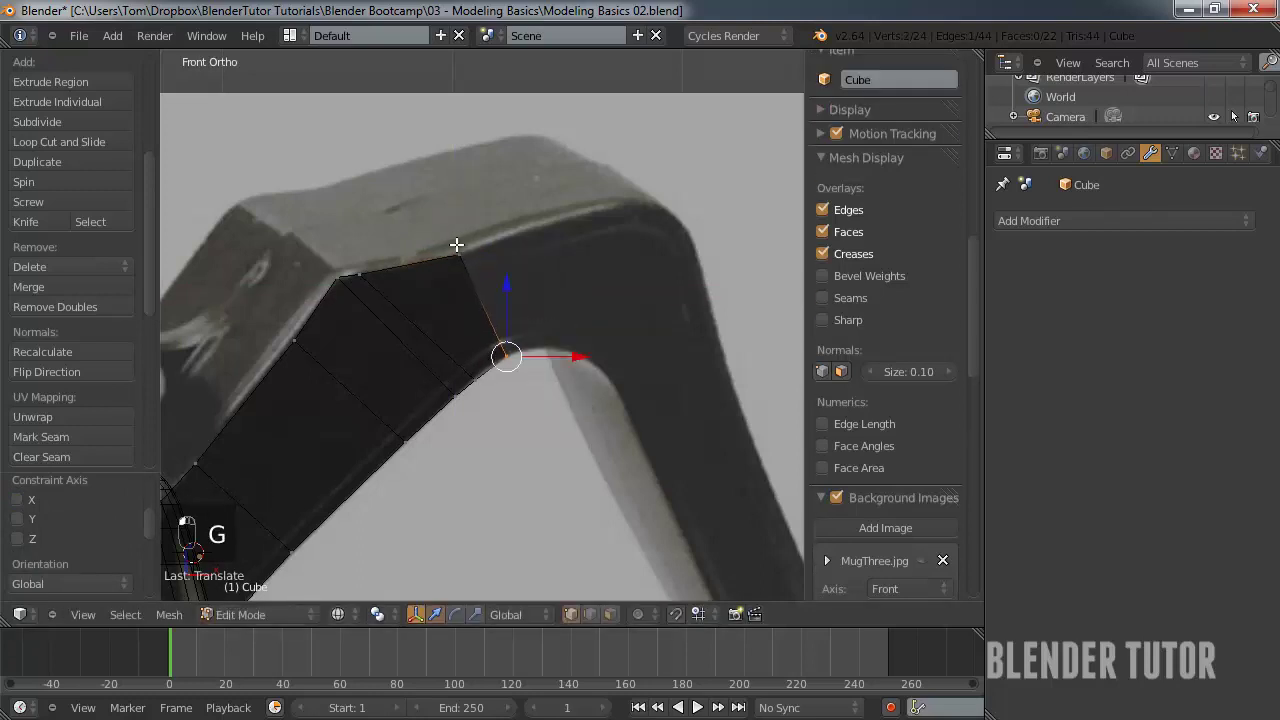
right_click(502, 284)
- Extrude the next section across the top of the arch and rotate and move its end to nearly vertical
key(e)
click(600, 300)
key(r)
click(708, 283)
key(g)
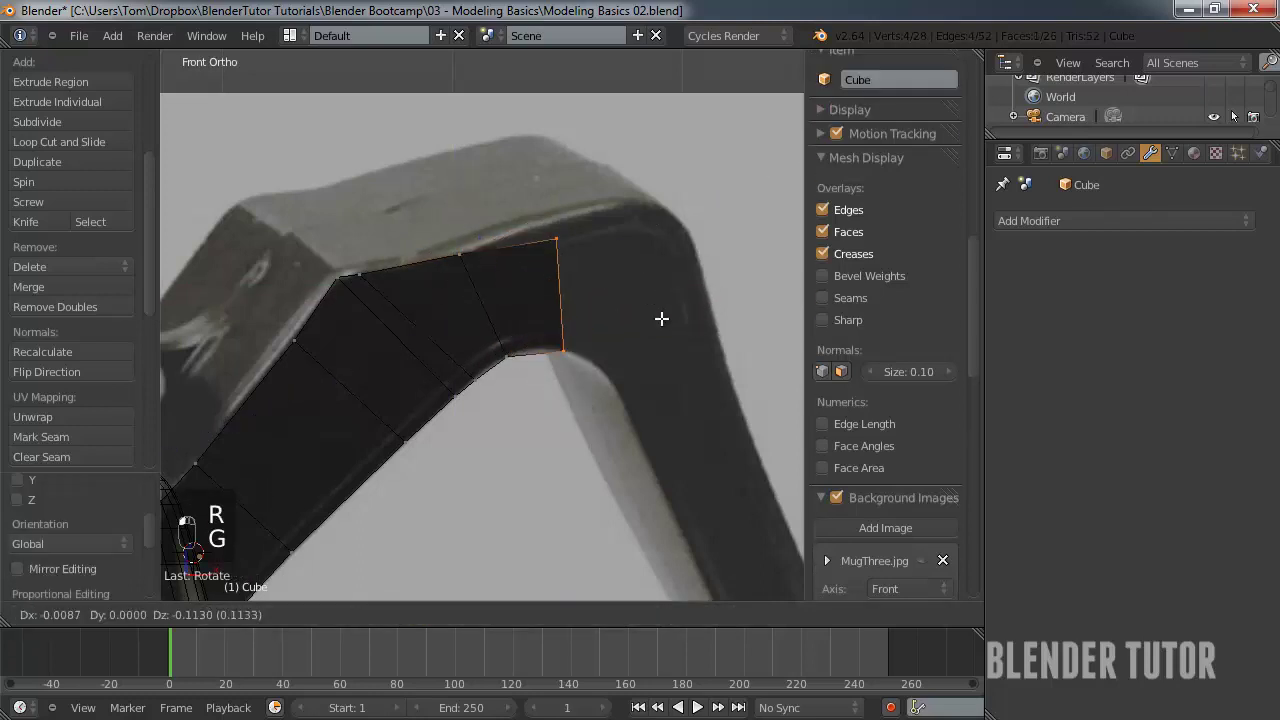
click(652, 282)
key(r)
right_click(634, 280)
- Move the lower vertices of the nearly vertical end onto the inner curve of the handle
right_click(563, 337)
key(c)
click(563, 337)
right_click(563, 334)
key(g)
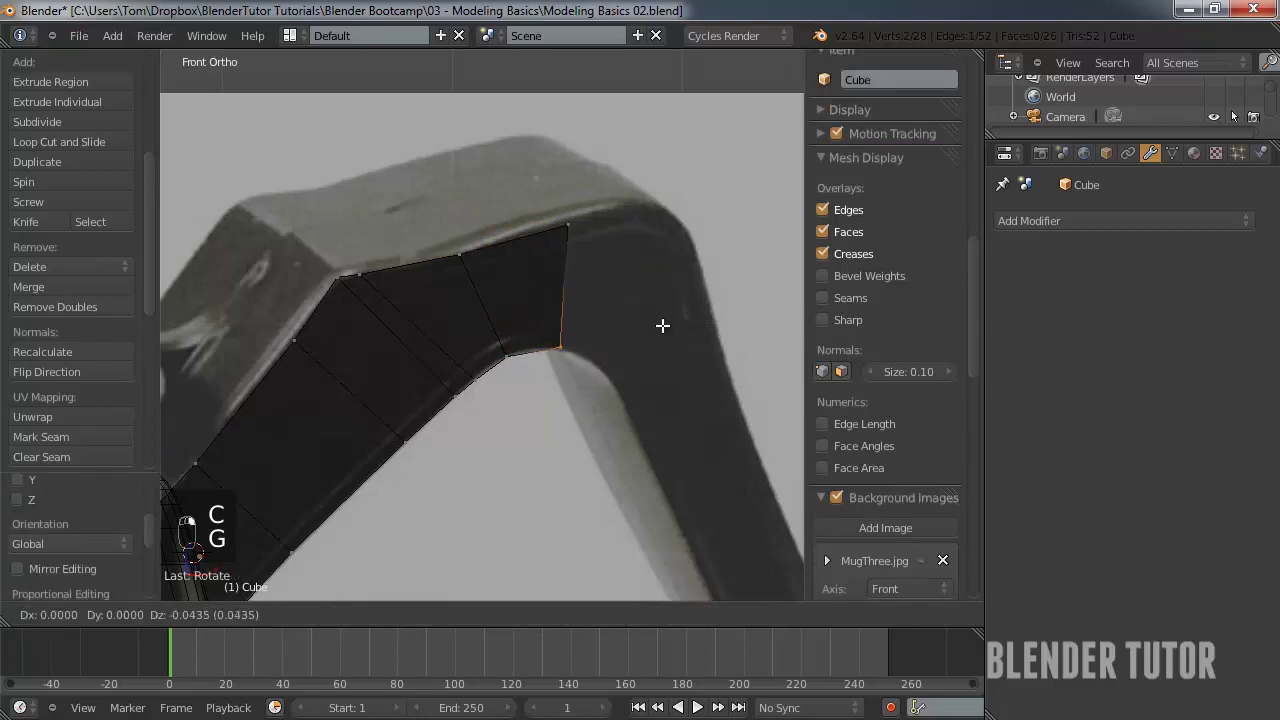
click(570, 212)
- Extrude another section toward the outer bend, tilting and moving its end face to follow the inner curve
key(e)
click(660, 330)
key(r)
click(665, 295)
key(g)
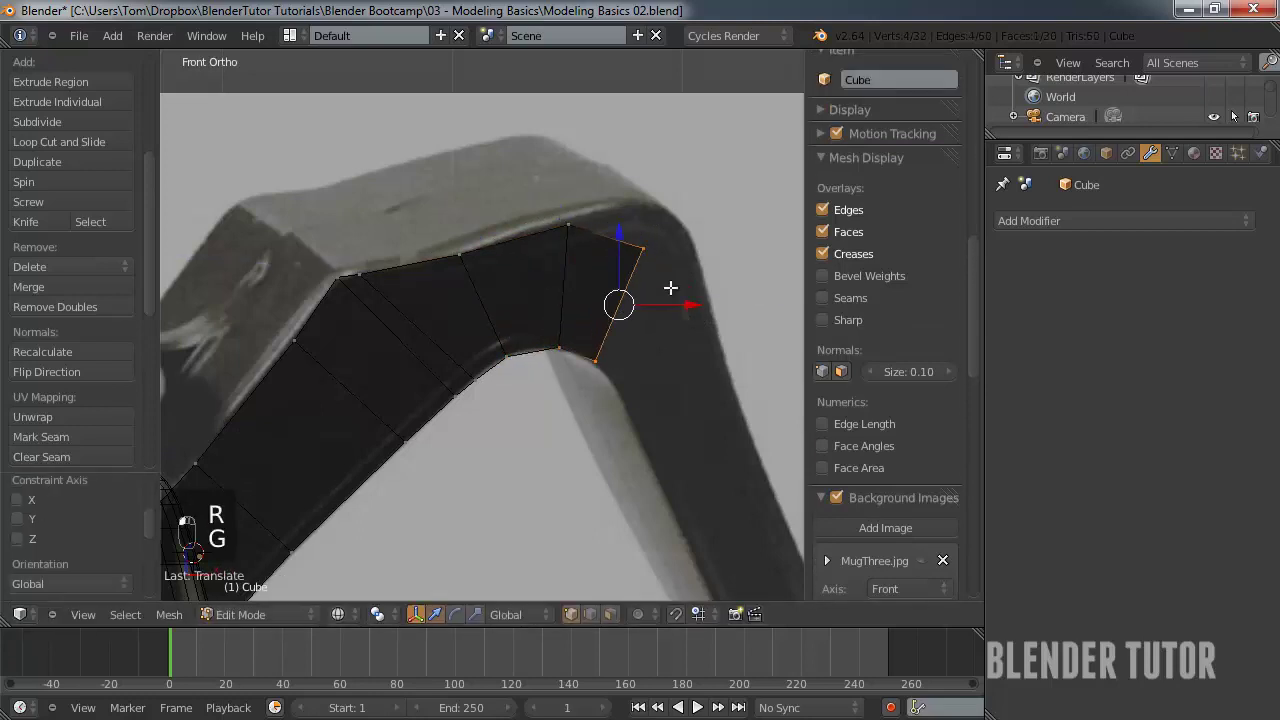
click(643, 250)
- Move the upper vertices of the tilted end up to the handle's outer top corner
key(b)
drag(623, 209, 678, 285)
key(g)
- Extrude the end face about 0.15 along its normal, then rotate and move it around the outer bend
drag(589, 341, 677, 426)
key(e)
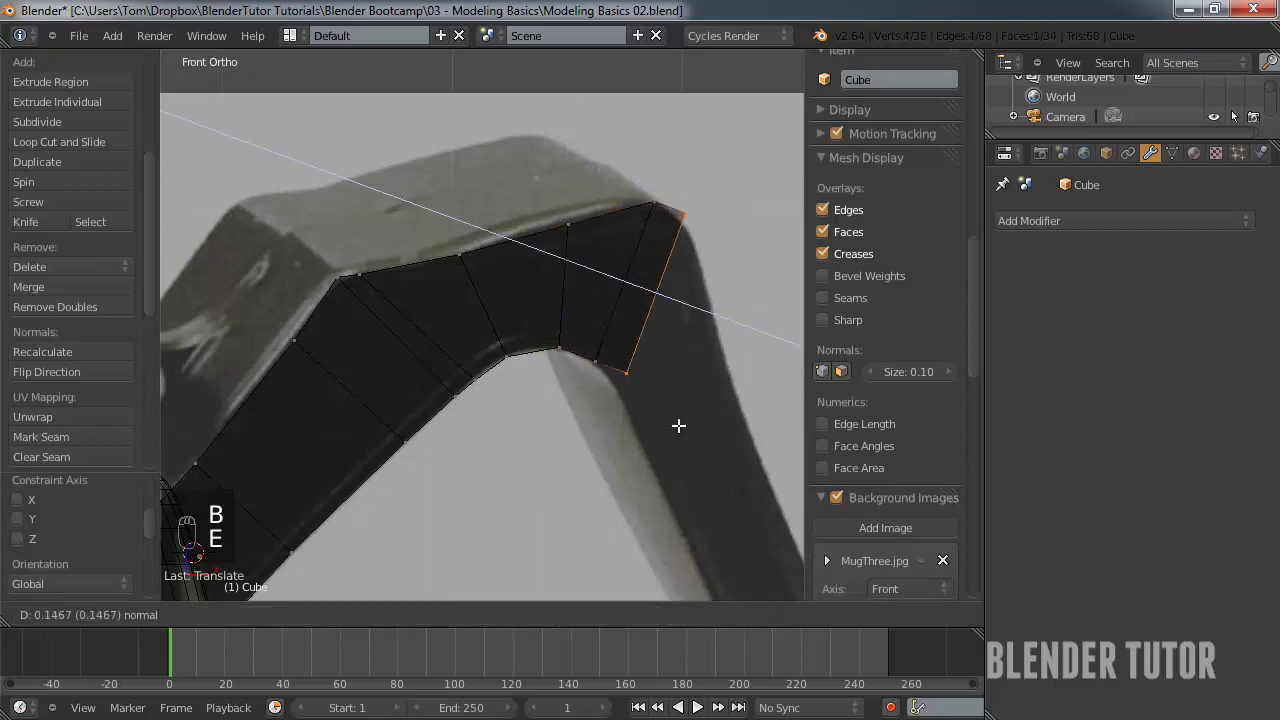
click(677, 426)
key(r)
click(757, 346)
key(g)
click(763, 403)
shift+middle_drag(744, 328, 637, 356)
scroll(637, 356, up, 1)
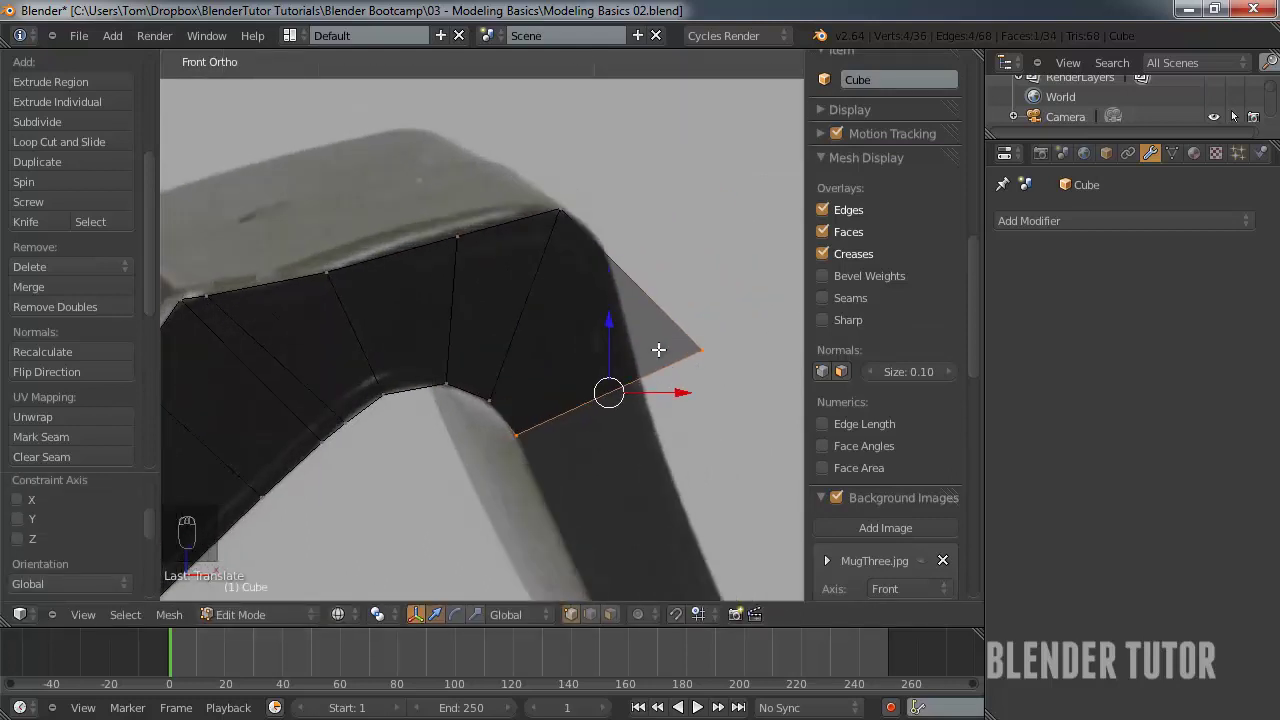
- Move the end's outer vertices about -0.30 in X and 0.29 in Z onto the handle's outer edge
key(g)
key(b)
drag(670, 320, 700, 350)
key(g)
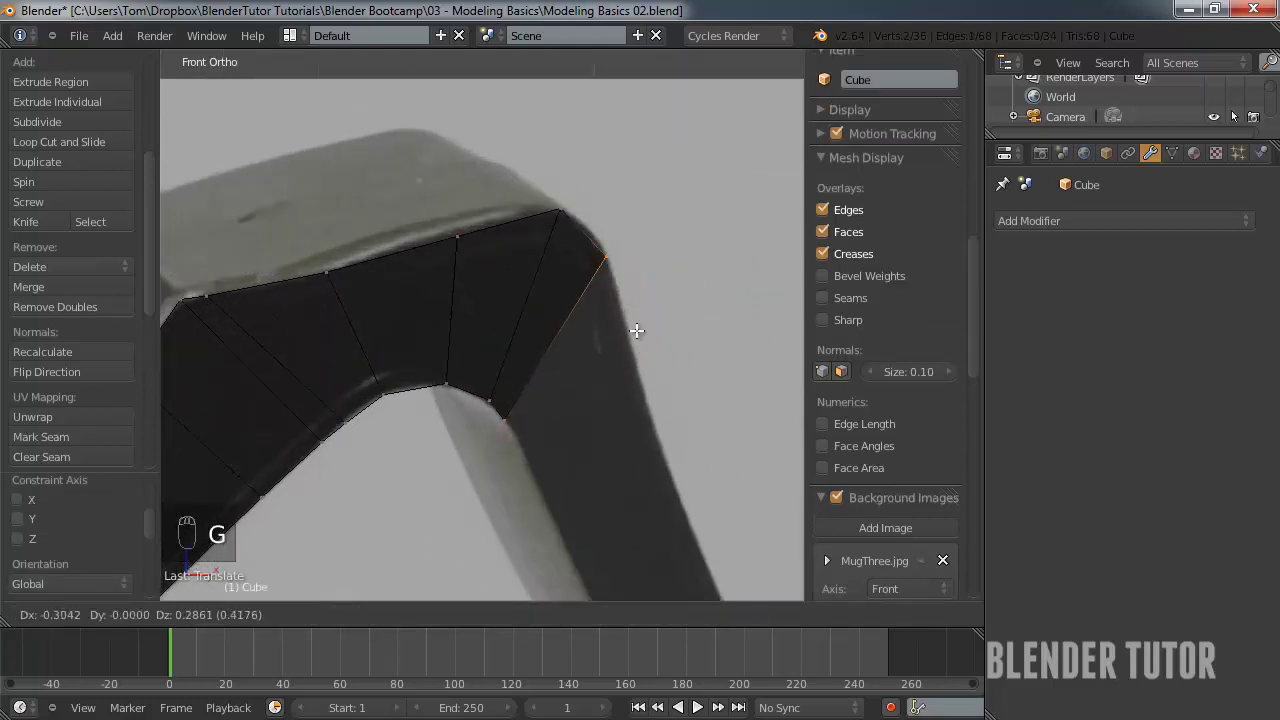
- Extrude one more section at the bend, rotate and place its end face, and pull its outer vertices onto the outline
key(e)
key(r)
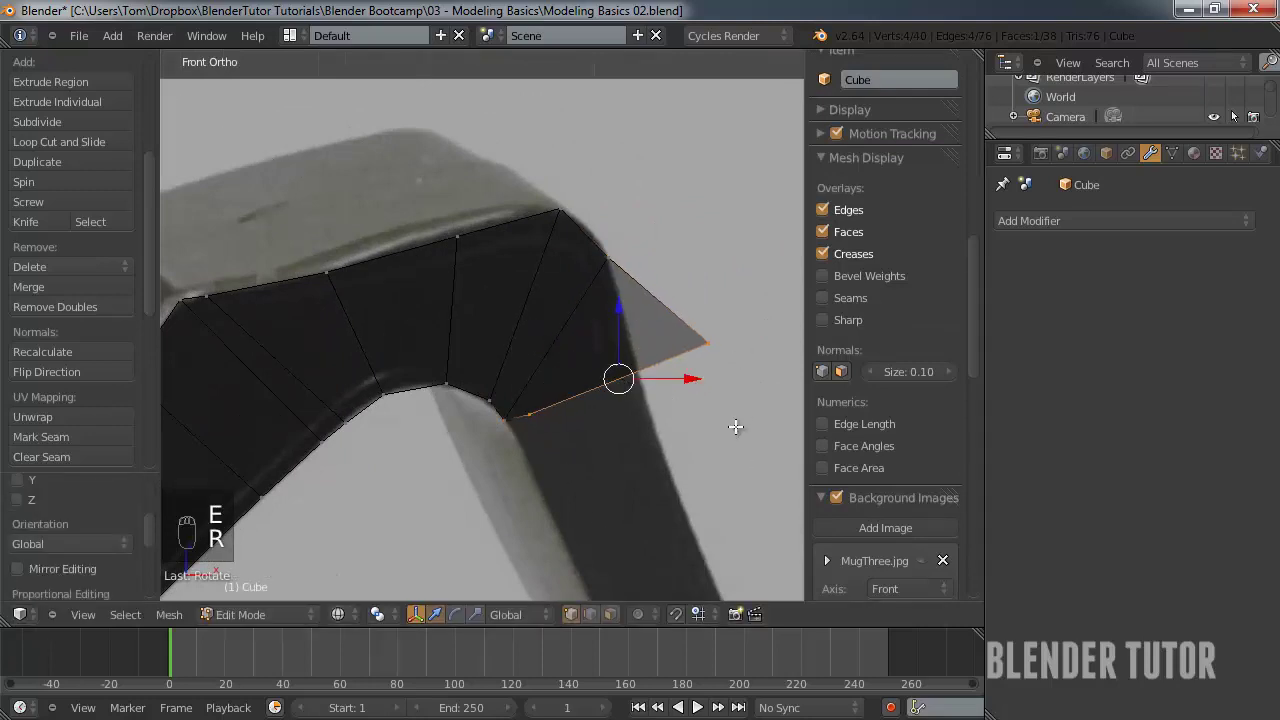
key(g)
click(728, 457)
key(b)
drag(681, 313, 737, 461)
key(g)
click(686, 400)
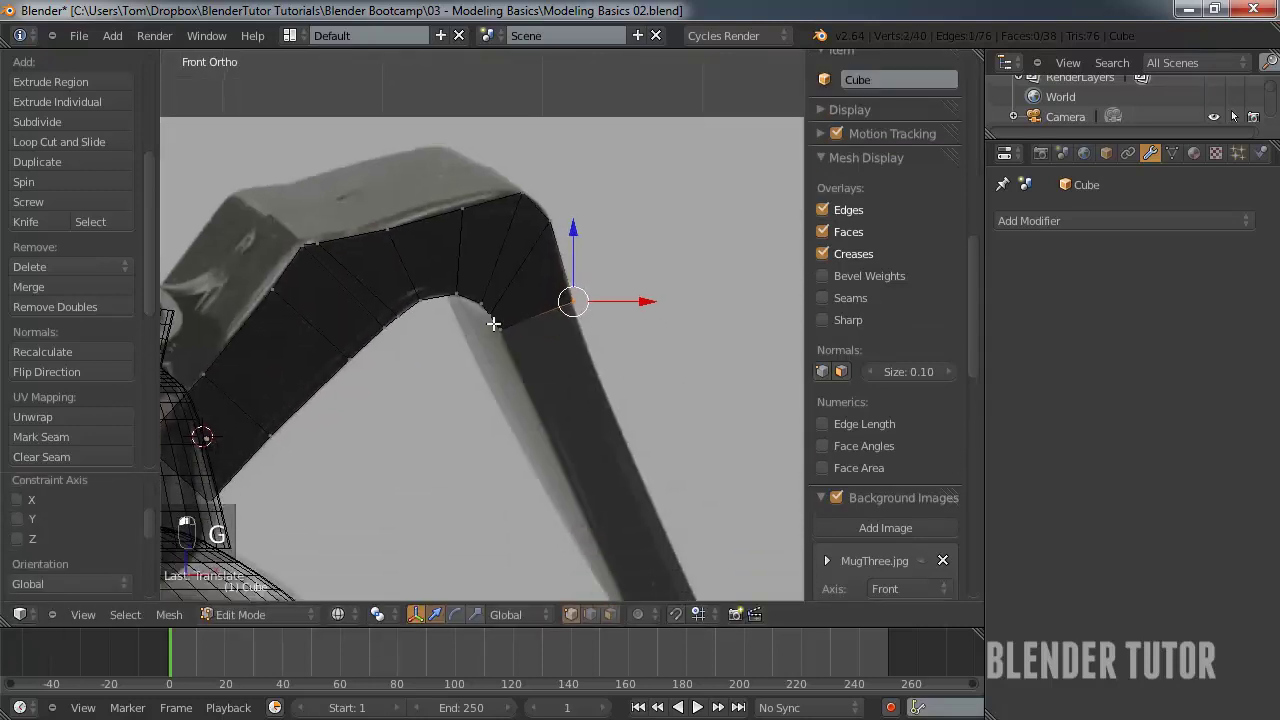
- Extrude the end face down the grip about 0.35 in X and -0.90 in Z and move it over the reference
key(b)
drag(490, 260, 551, 391)
shift+middle_drag(551, 391, 508, 285)
key(e)
click(651, 363)
key(g)
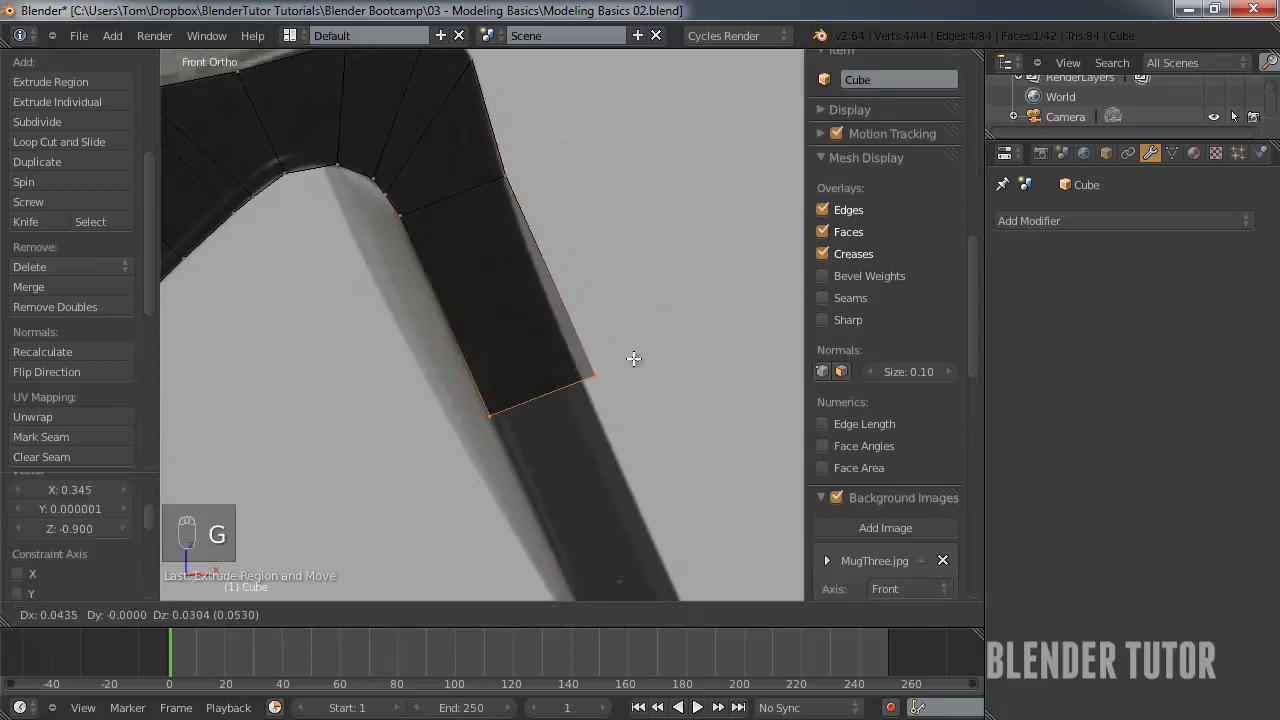
click(508, 414)
- Move the outer vertices of the grip's end face inward onto the handle's outer edge
key(c)
key(g)
click(600, 395)
scroll(531, 400, down, 3)
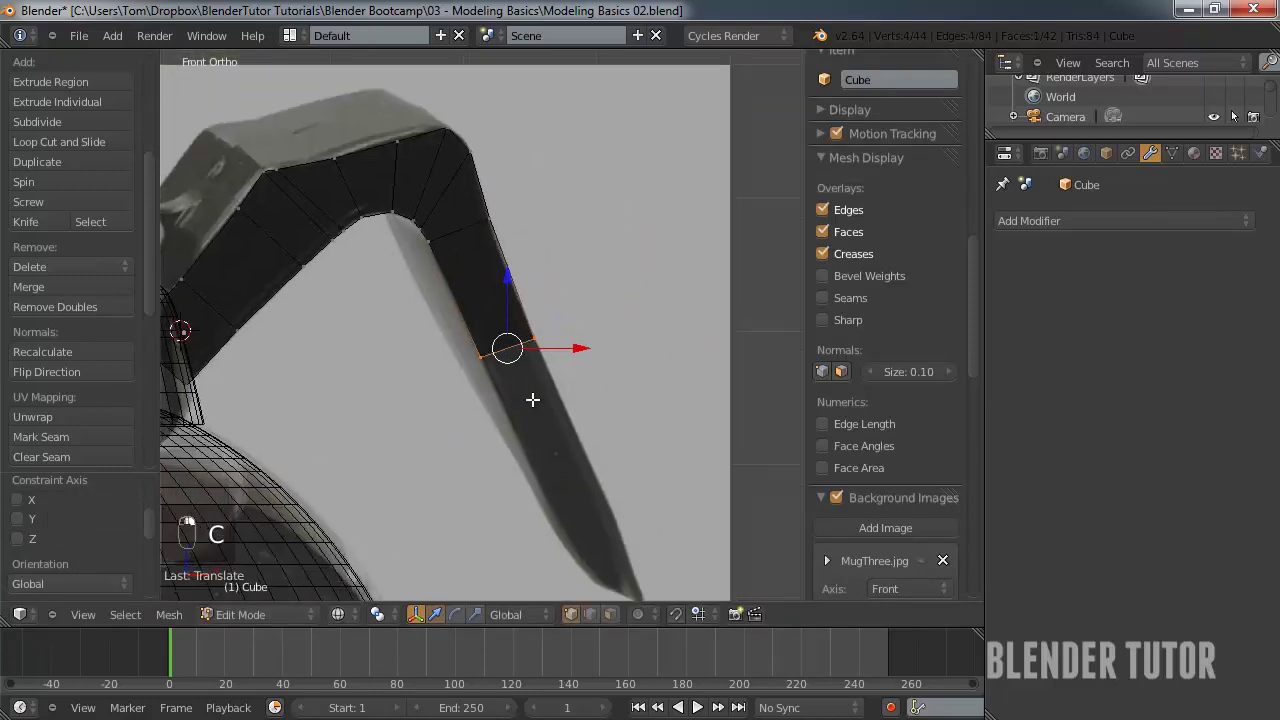
- Extrude another section down the handle's grip, rotate its end face slightly and move it onto the reference outline
scroll(557, 429, up, 2)
key(e)
scroll(577, 423, up, 2)
click(577, 423)
key(r)
click(617, 423)
key(g)
click(646, 425)
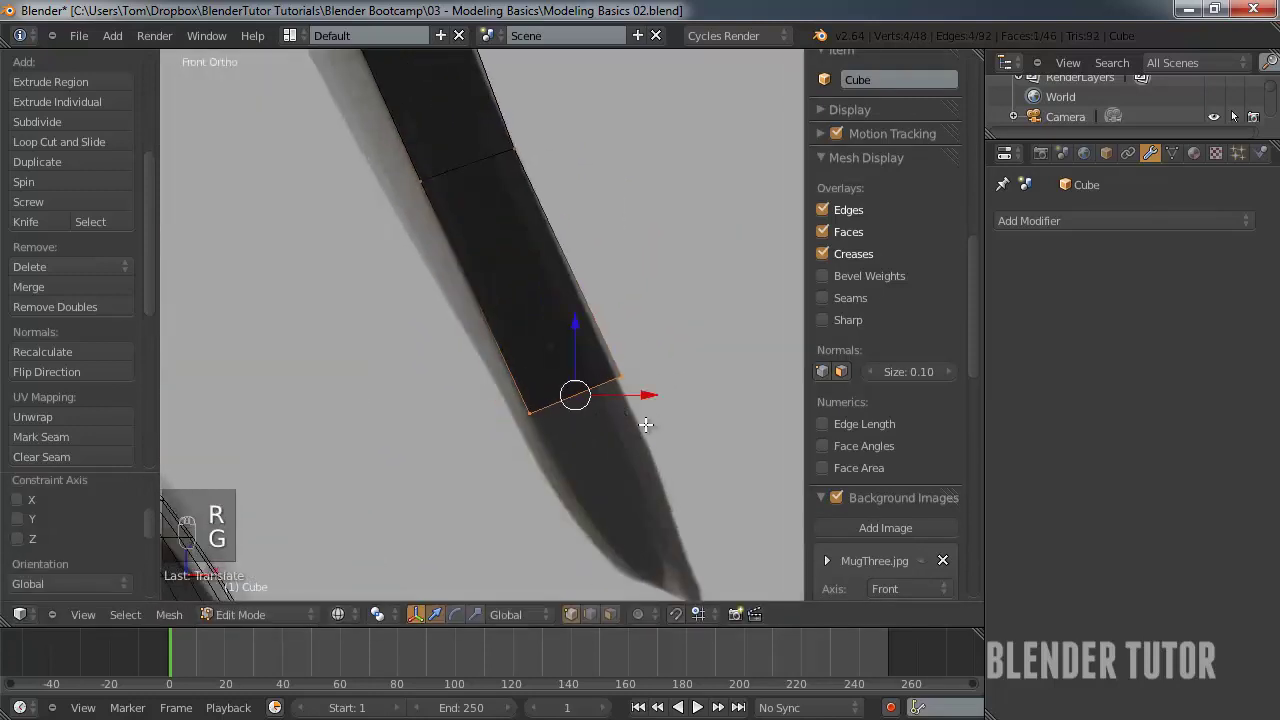
- Extrude the next grip section about 0.58 and move its end vertices individually onto the reference outline
key(e)
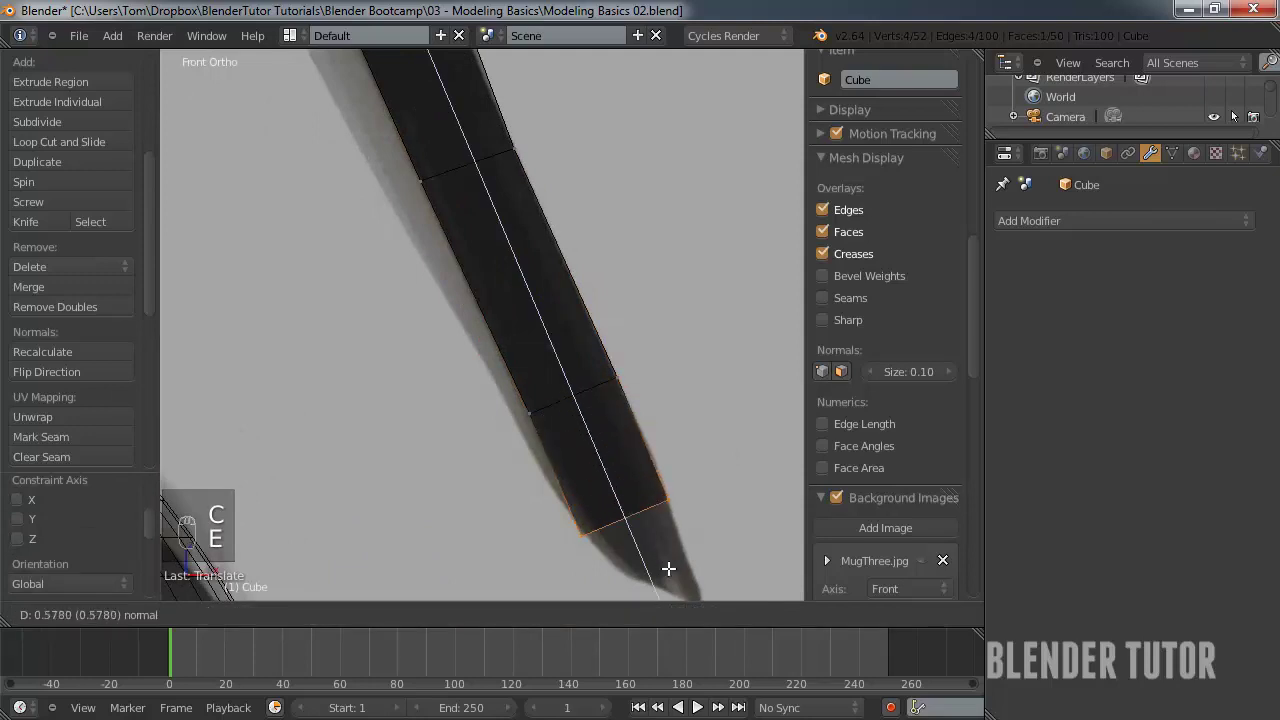
click(666, 569)
key(g)
click(675, 477)
key(g)
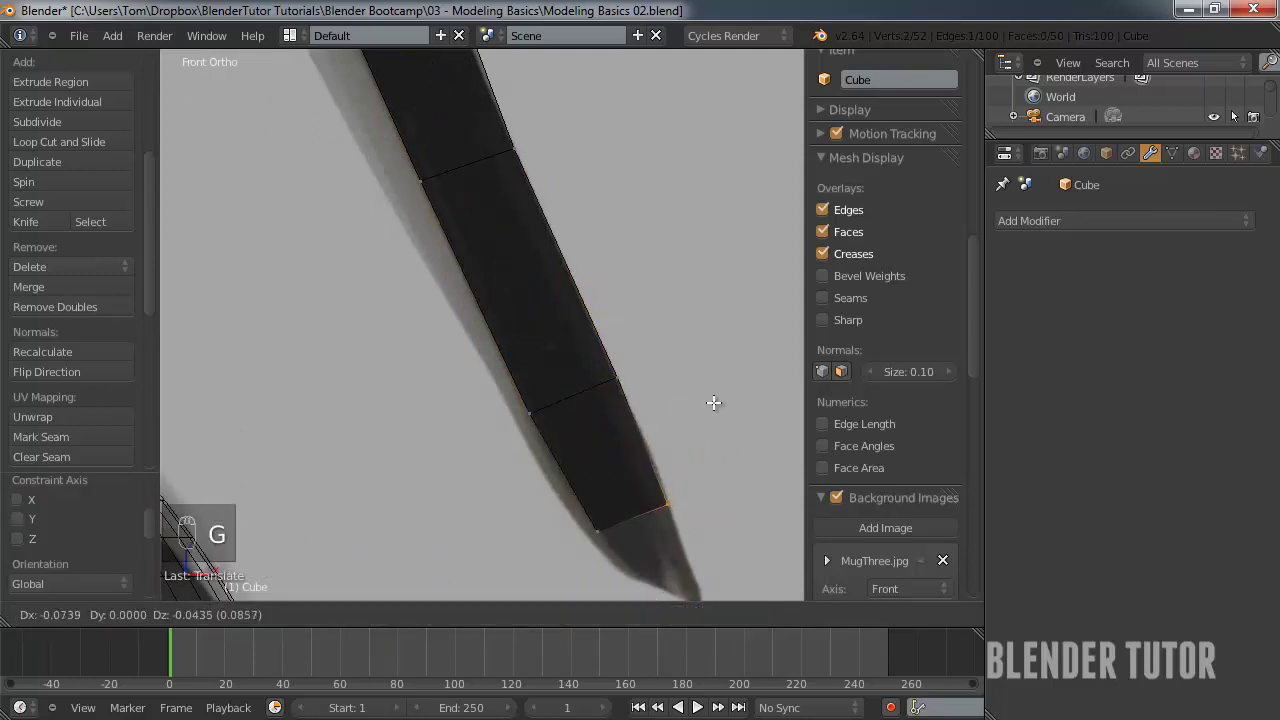
click(646, 443)
- Extrude a section about 0.09 in X and -0.24 in Z toward the grip's tip and fit its end vertices to the outline
scroll(646, 443, up, 2)
click(417, 309)
key(e)
click(622, 369)
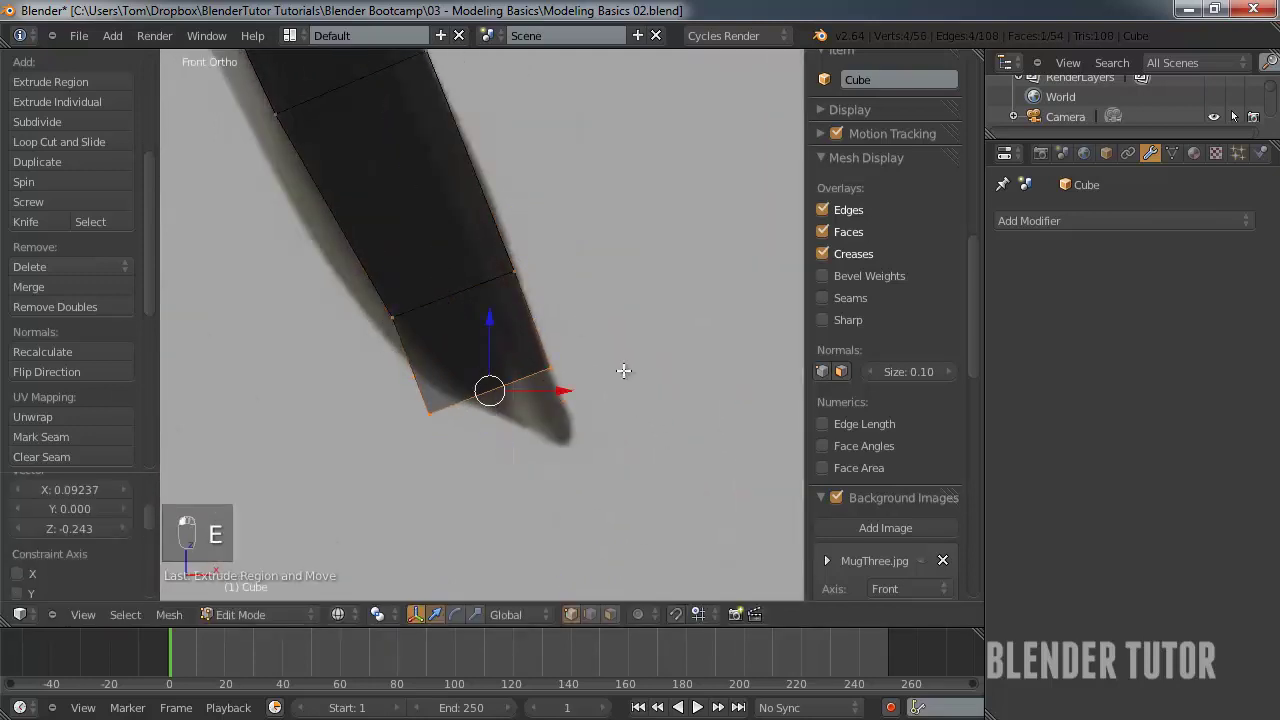
key(g)
click(520, 370)
key(c)
middle_drag(471, 371, 460, 390)
key(Escape)
key(g)
click(558, 415)
key(c)
drag(500, 371, 457, 380)
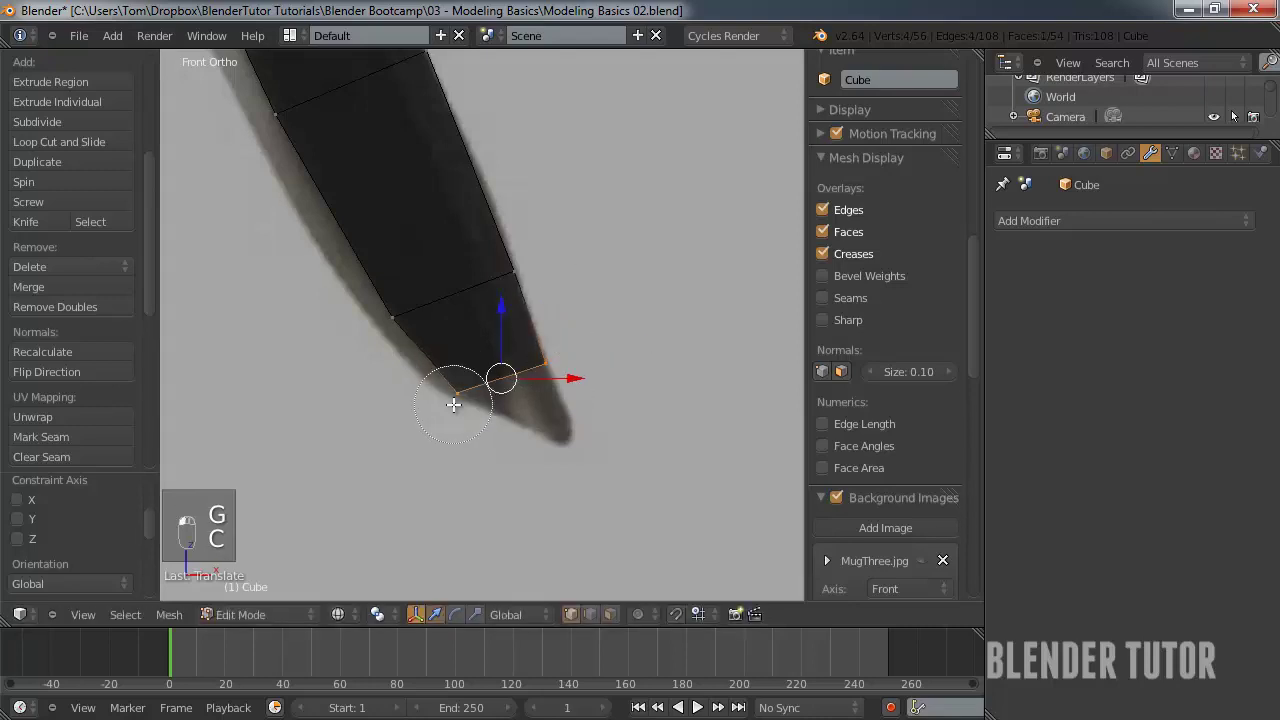
key(Escape)
- Extrude another section into the tip, rotate its end face and narrow it by moving its vertices onto the reference point
key(e)
click(566, 457)
key(r)
click(612, 450)
key(g)
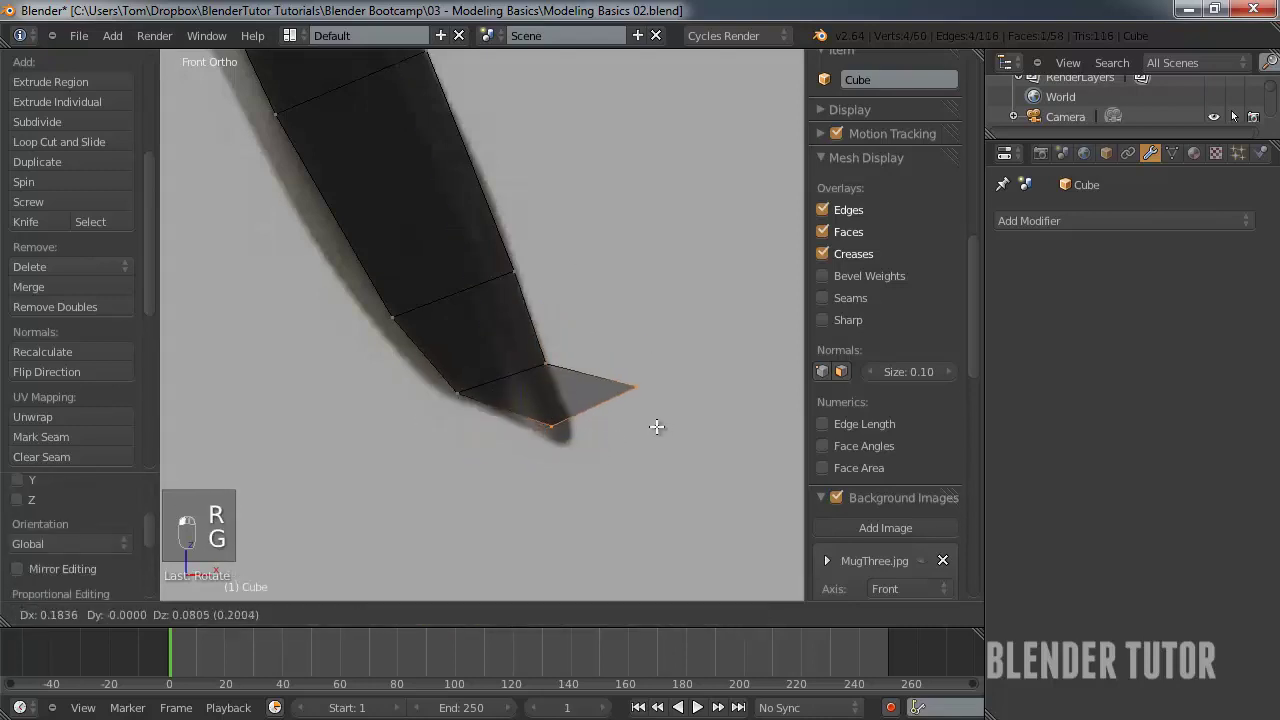
click(563, 414)
key(c)
middle_drag(666, 449, 628, 468)
key(Escape)
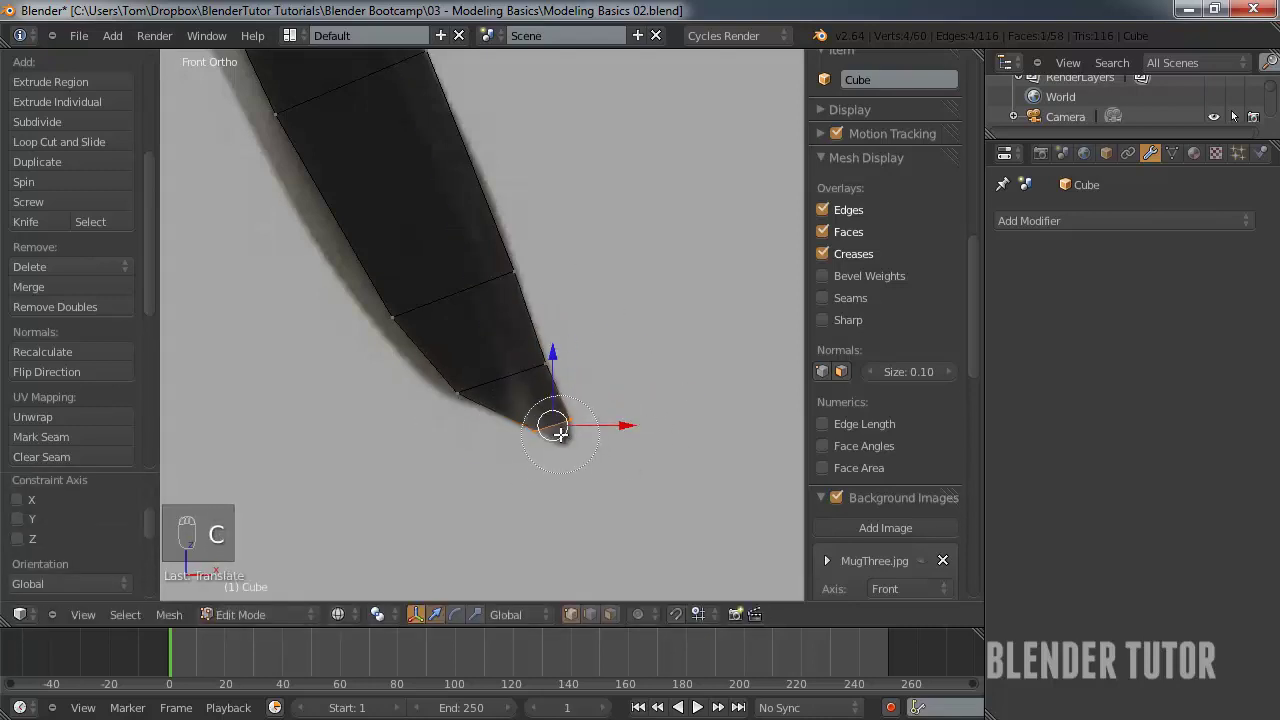
- Extrude a short final section at the handle's tip and pull its end vertices together into a narrow point
key(e)
click(583, 409)
key(g)
click(540, 400)
key(c)
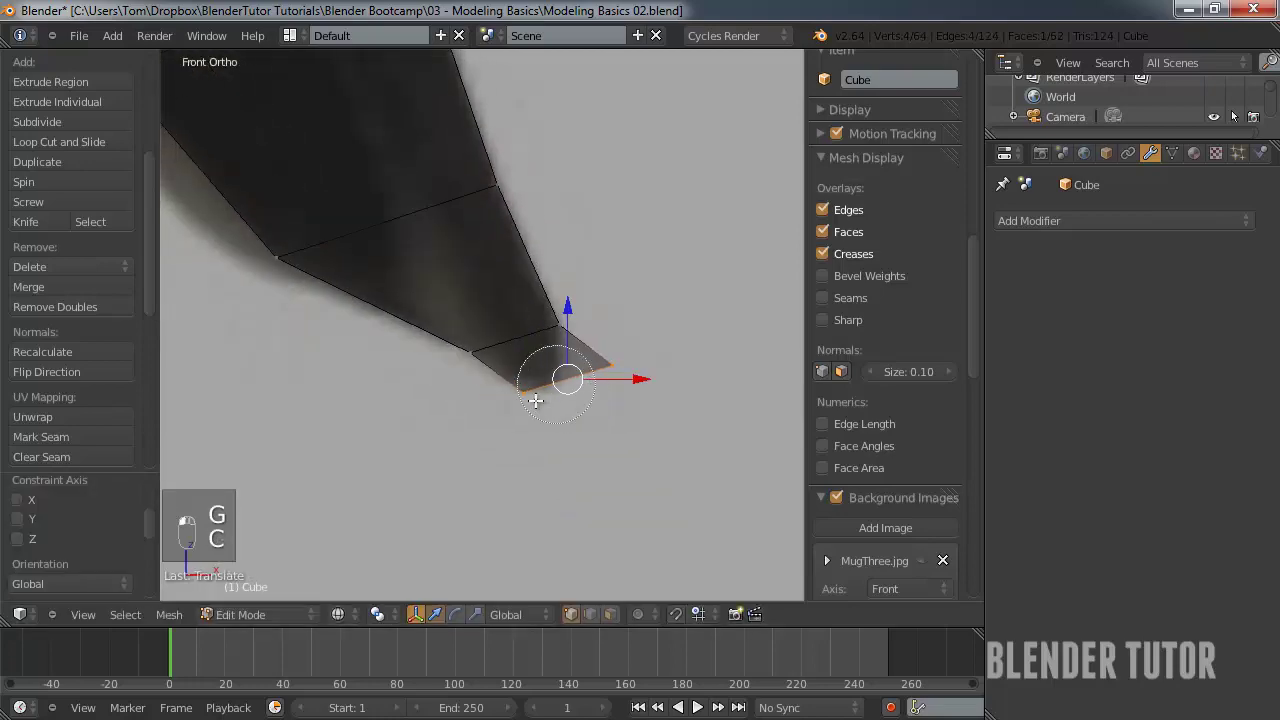
right_click(535, 400)
key(g)
click(623, 451)
- In the right side view, add a lengthwise loop cut along the middle of the handle's width
key(Tab)
scroll(507, 280, down, 5)
key(KP_3)
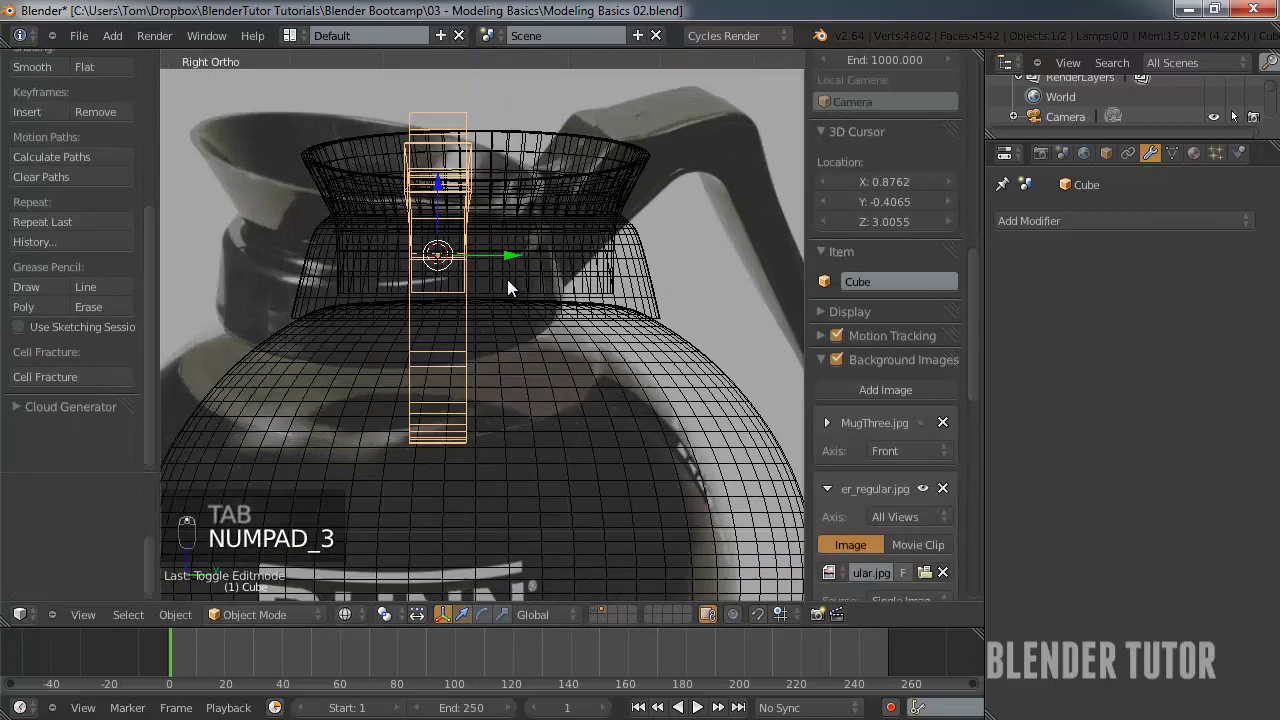
shift+middle_drag(507, 288, 552, 308)
key(Tab)
key(b)
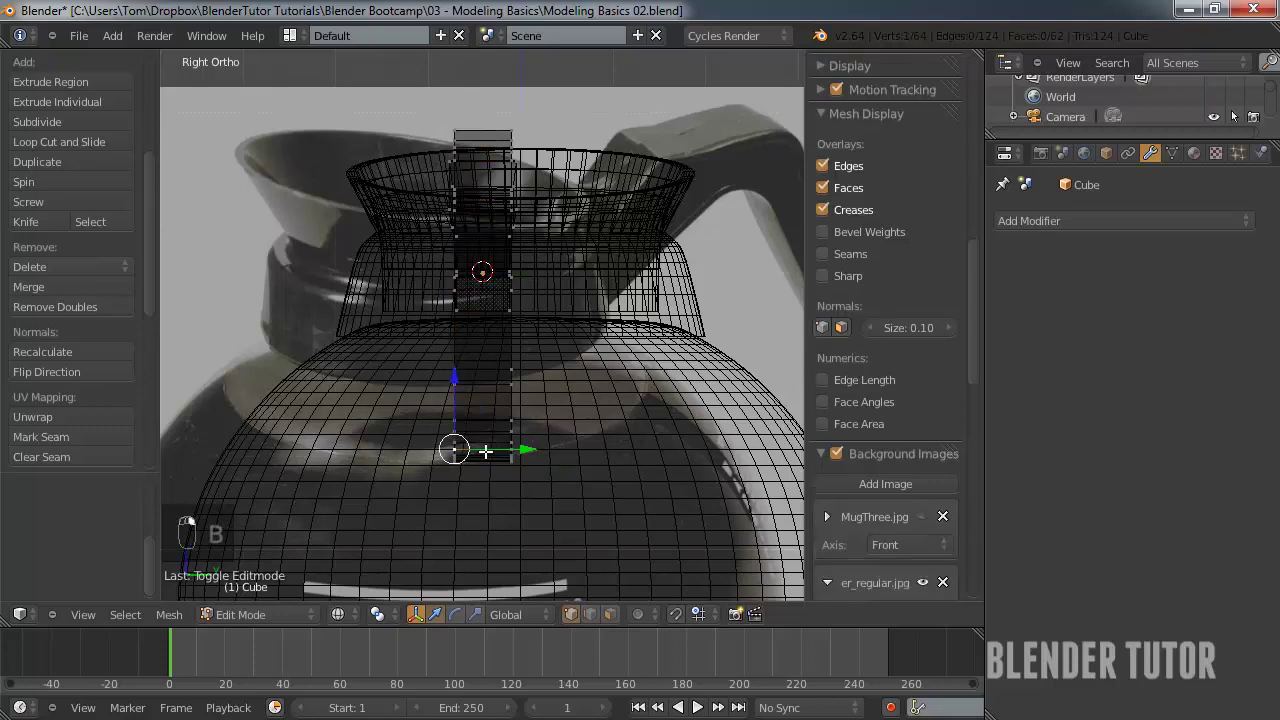
key(ctrl+r)
click(483, 380)
right_click(510, 137)
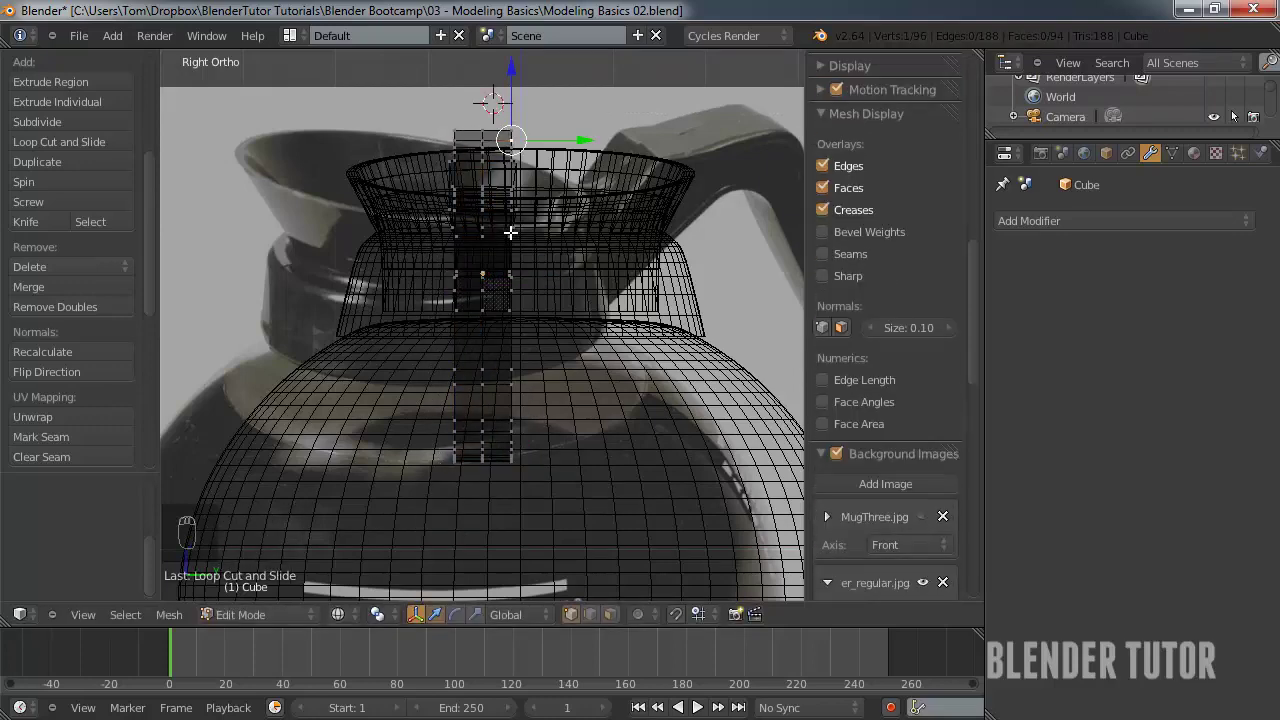
- Delete the outer vertices on the handle's positive Y side so only half of its width remains
scroll(516, 237, down, 2)
scroll(503, 271, up, 2)
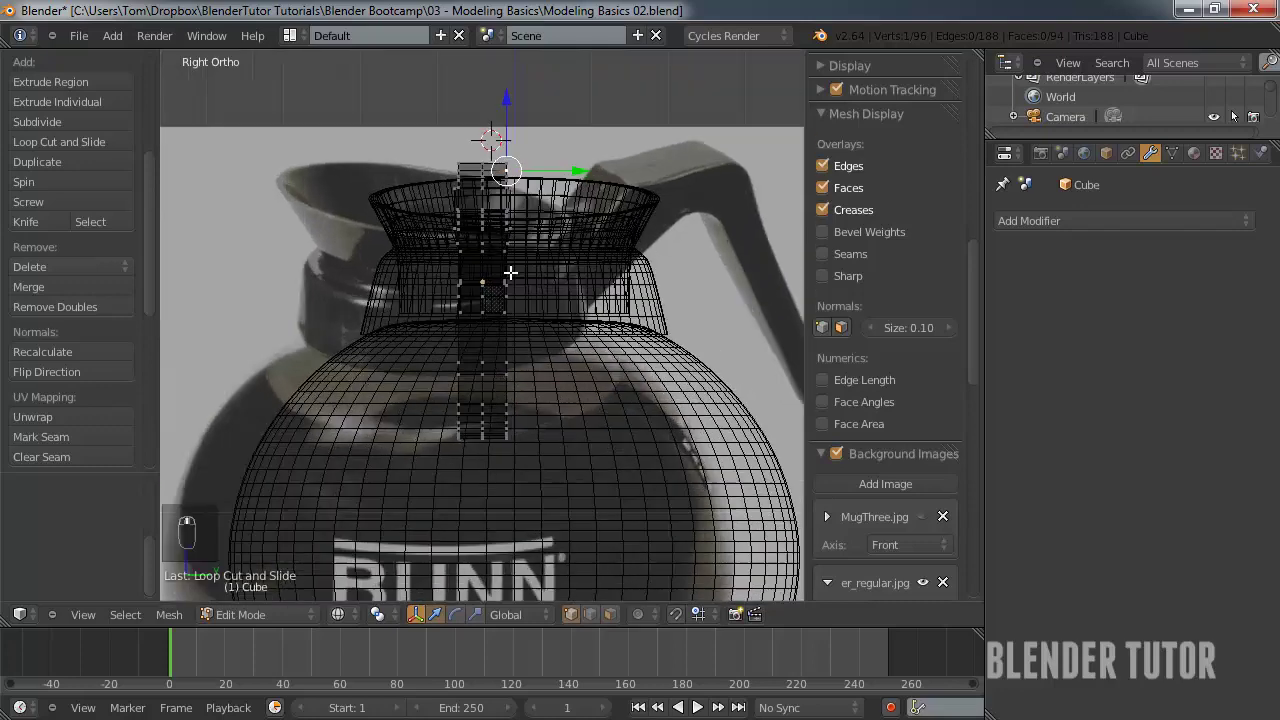
shift+middle_drag(511, 277, 527, 265)
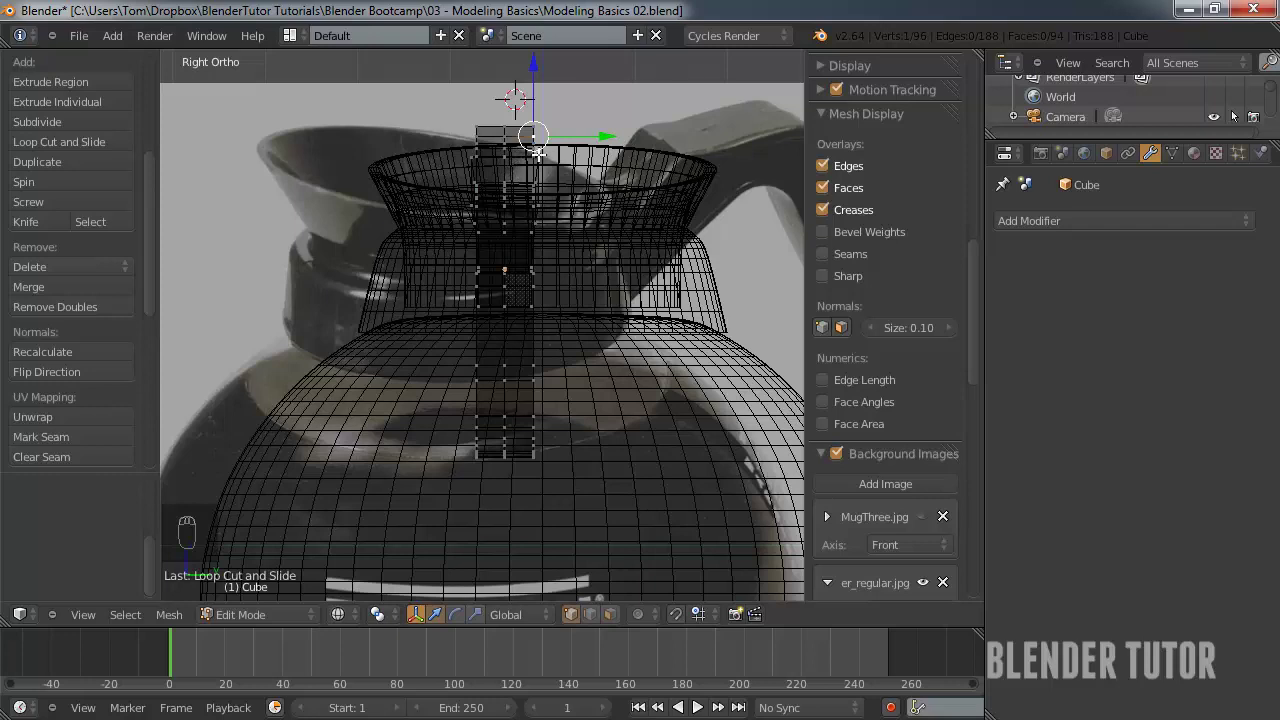
drag(531, 149, 590, 488)
key(x)
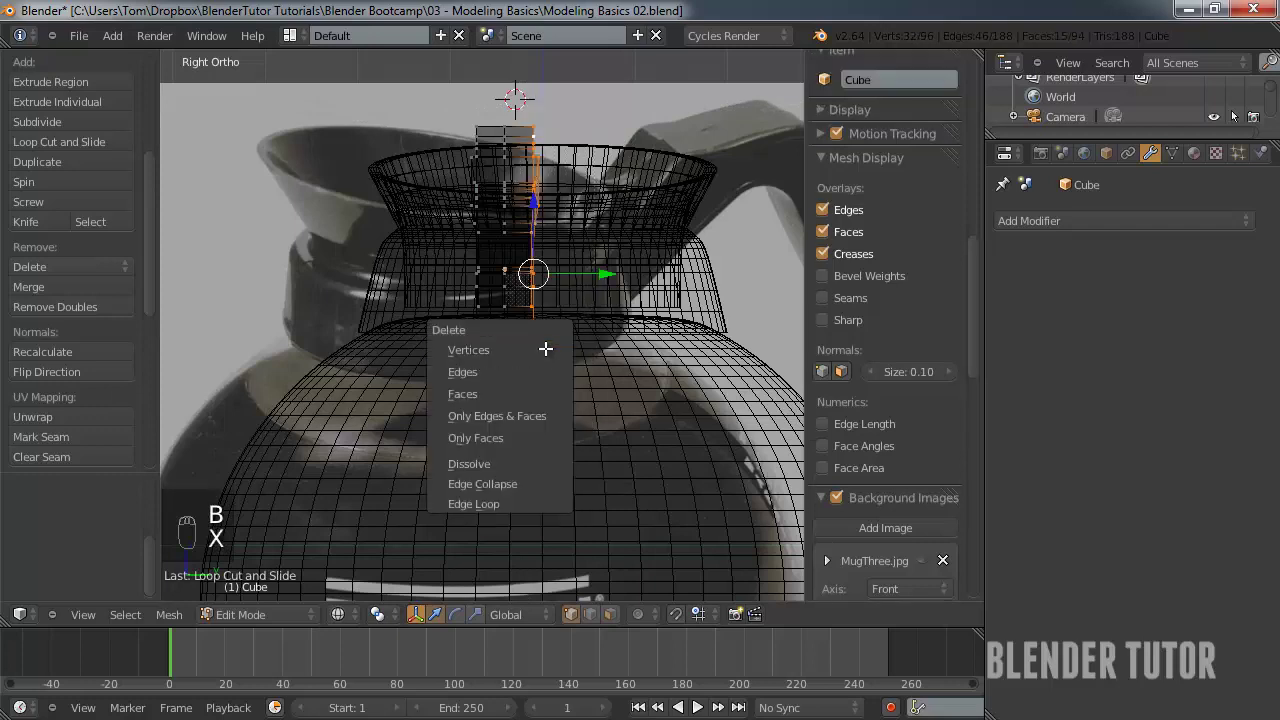
click(541, 349)
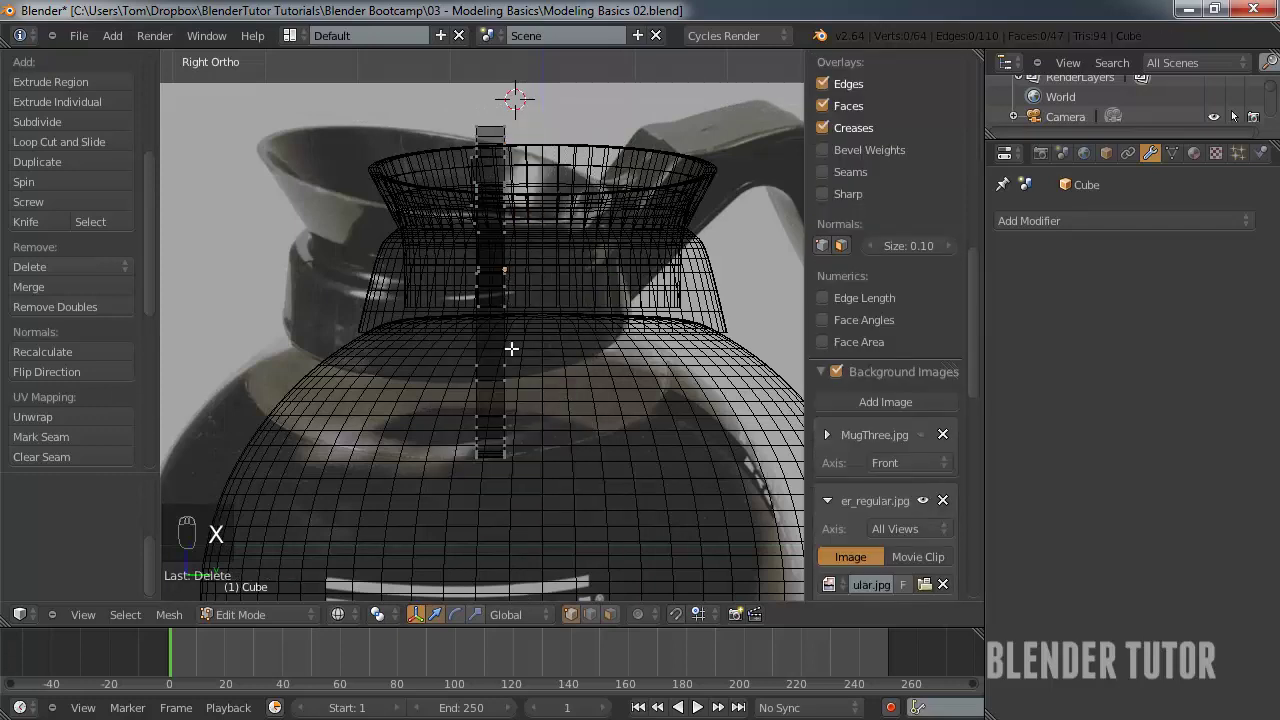
- Add a Mirror modifier to the half handle and mirror it across Y only, with X turned off
middle_drag(579, 196, 851, 224)
key(Tab)
click(1063, 214)
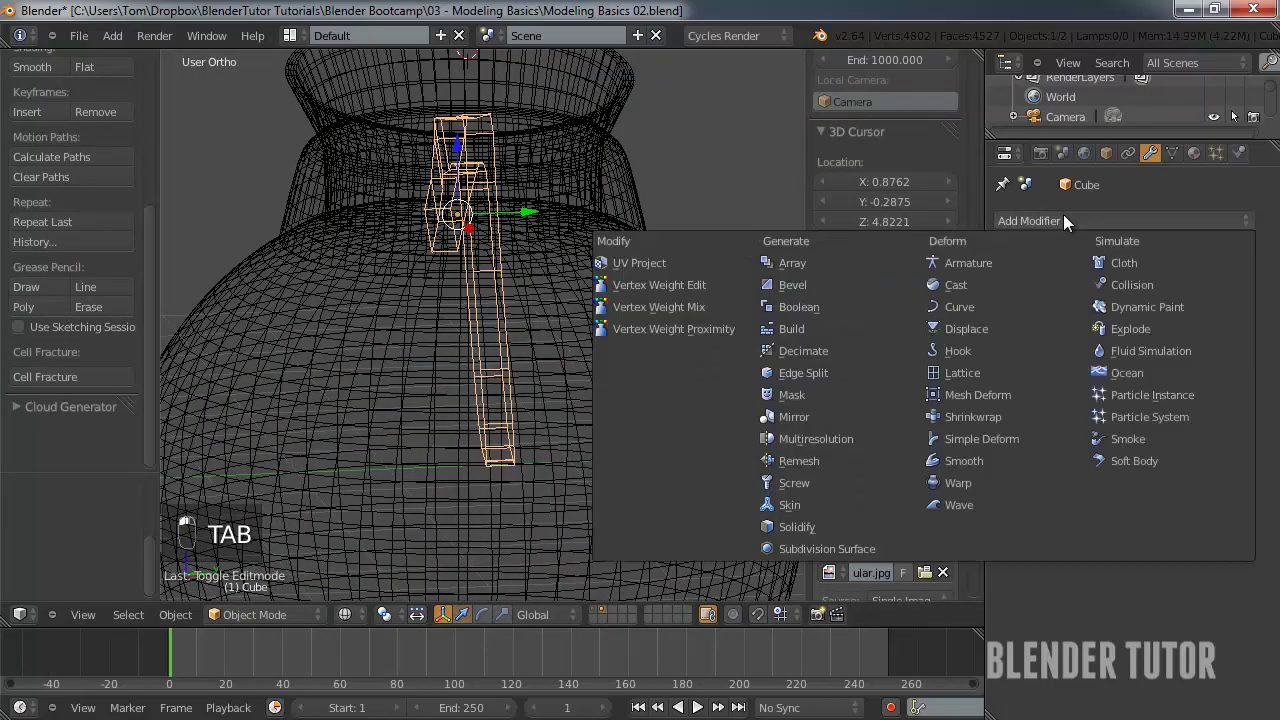
click(808, 416)
middle_drag(761, 395, 275, 297)
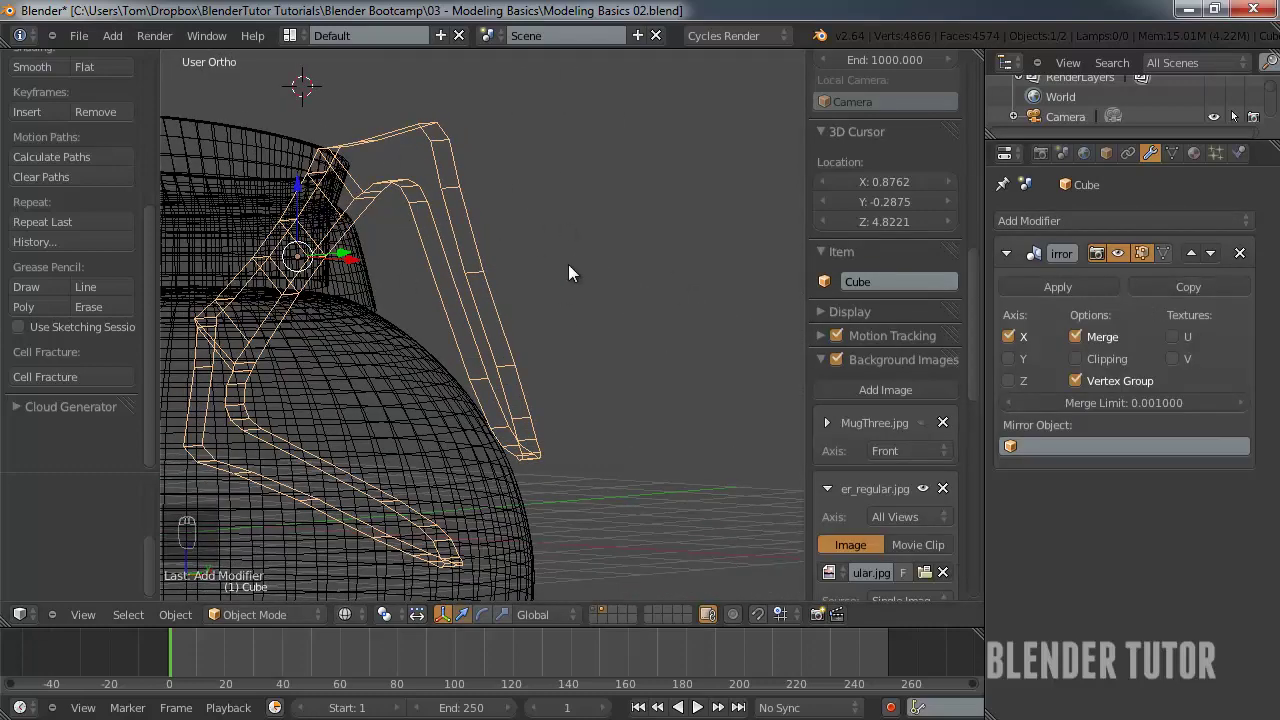
click(1008, 358)
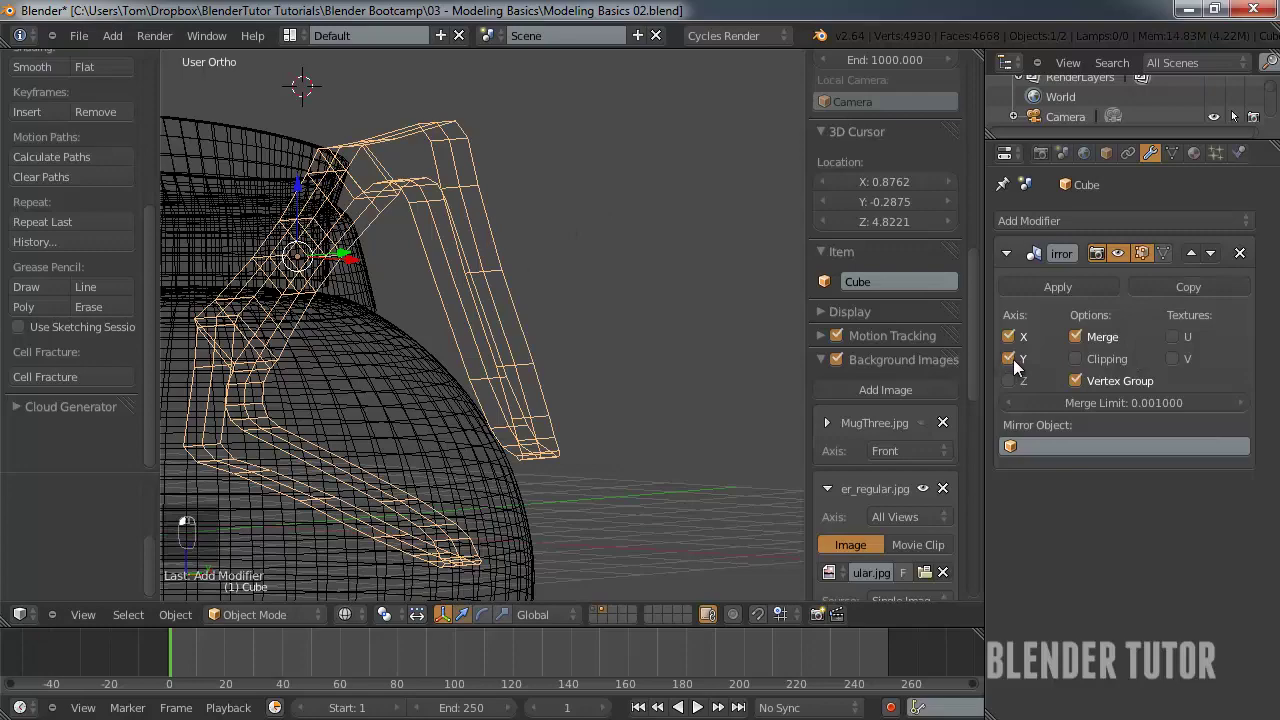
click(1008, 336)
- In the right side view, select all outer side vertices of the half handle and scale them along Y
mouse_move(795, 302)
middle_down()
mouse_move(562, 297)
mouse_move(712, 300)
mouse_move(660, 309)
mouse_move(628, 291)
middle_up()
key(z)
key(KP_1)
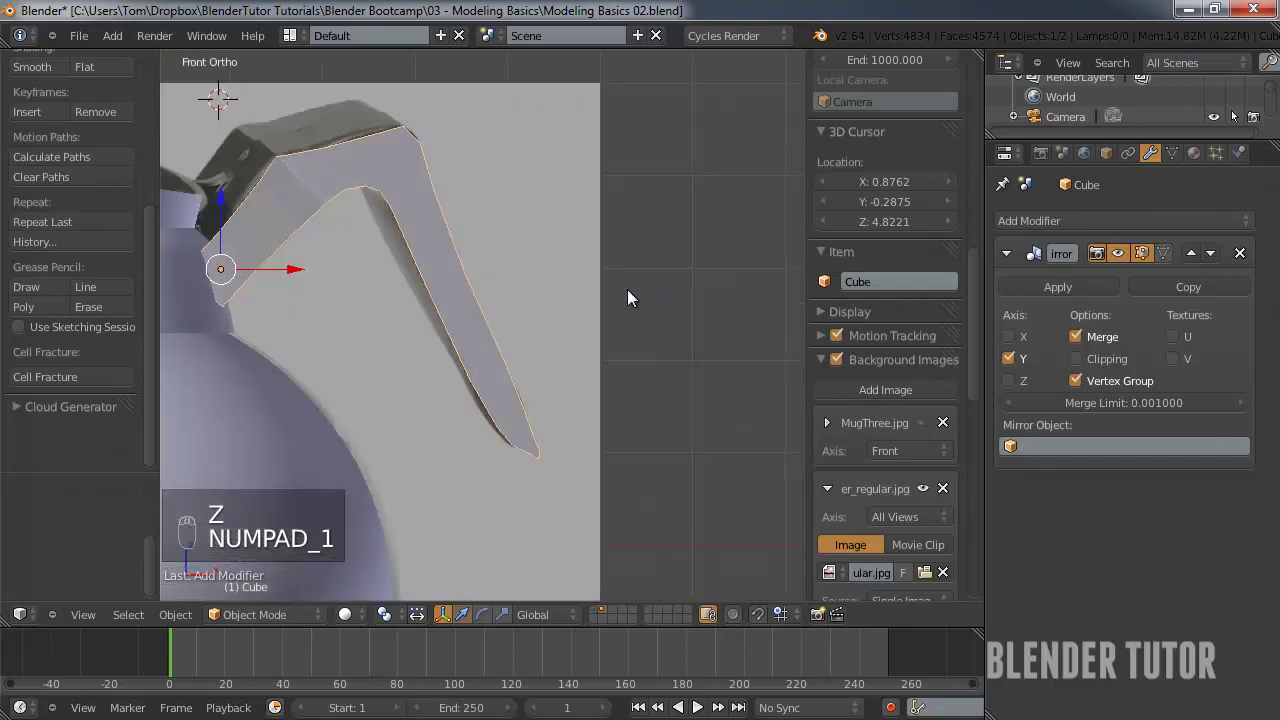
key(KP_3)
key(Tab)
key(z)
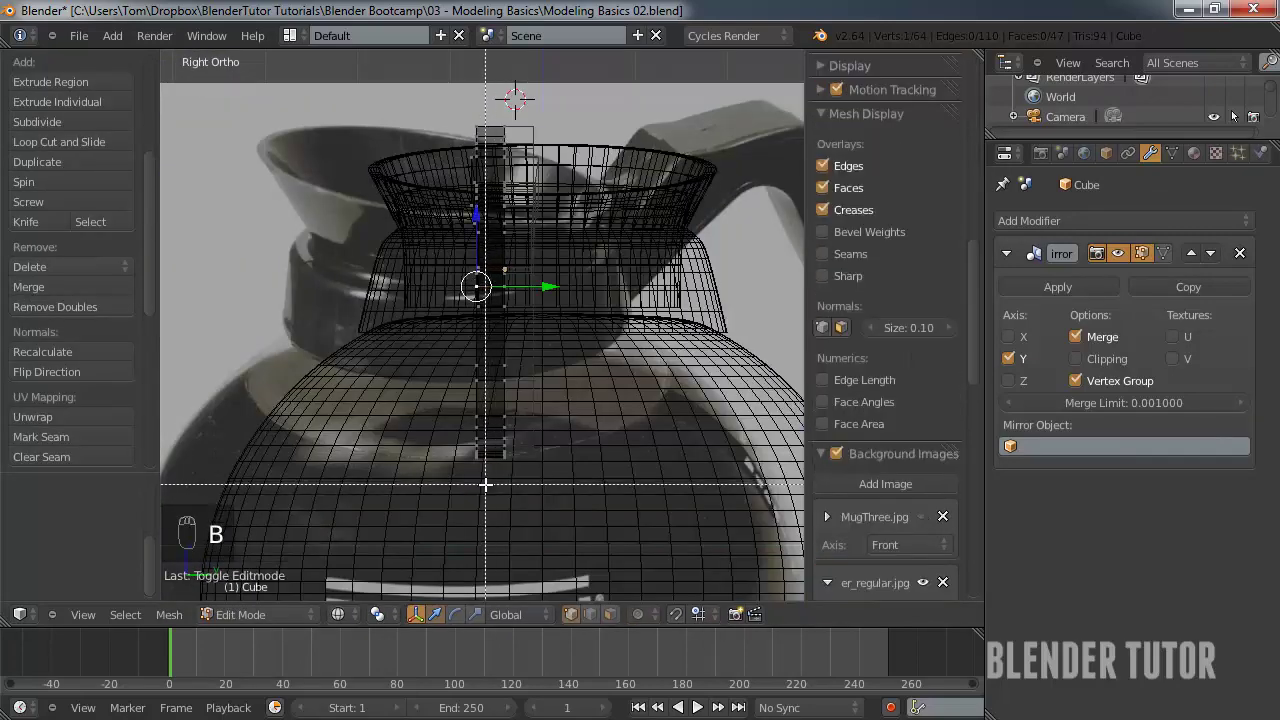
drag(485, 484, 466, 118)
key(s)
key(y)
click(480, 290)
- Switch to face selection and select all side faces of the handle from the pot end to the tip
middle_drag(480, 290, 373, 291)
key(ctrl+Tab)
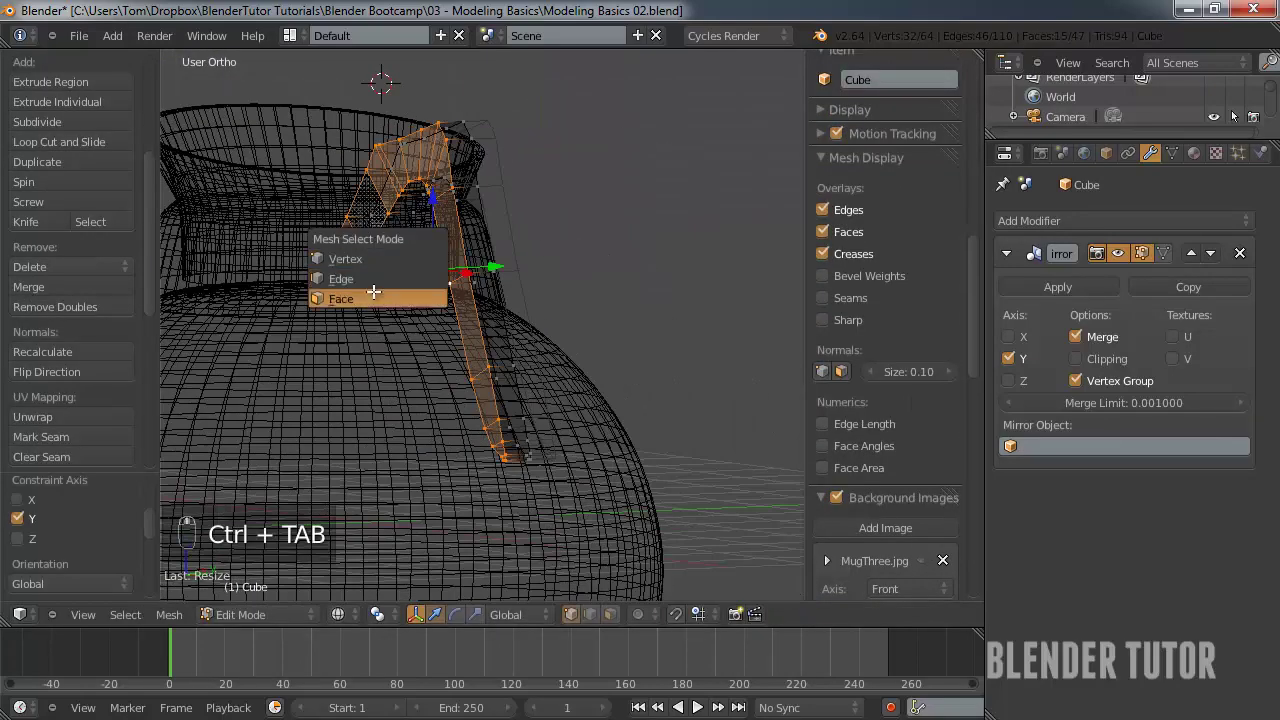
click(373, 291)
key(KP_1)
scroll(480, 300, up, 3)
right_click(300, 280)
key(z)
key(c)
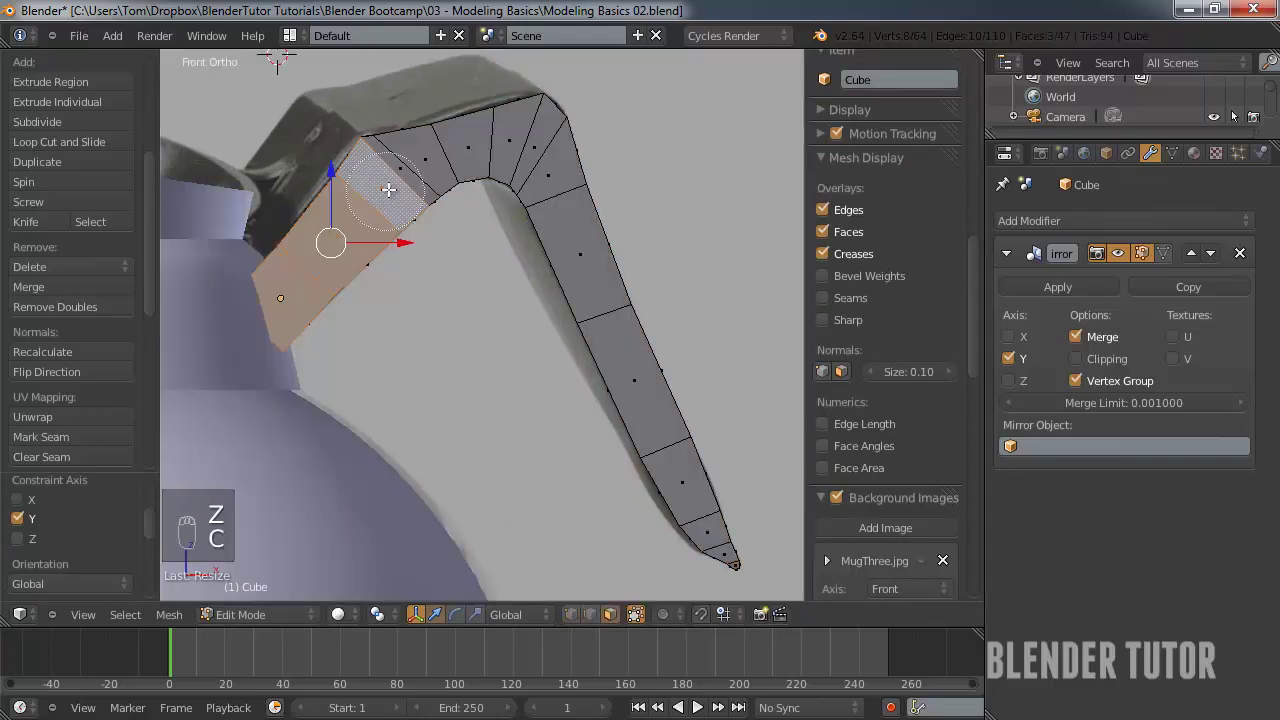
mouse_move(388, 189)
mouse_down()
mouse_move(522, 143)
mouse_move(737, 567)
mouse_up()
right_click(737, 567)
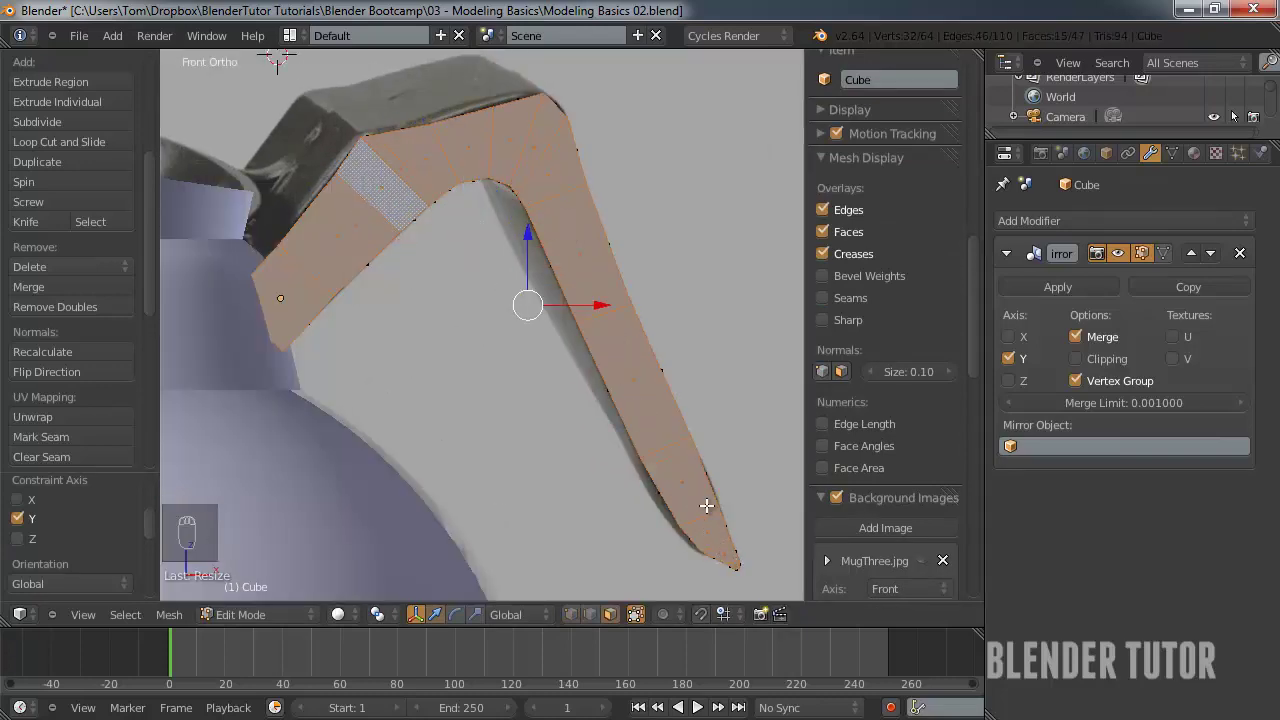
- Extrude the handle's selected side faces outward about 0.05 and scale them down slightly
key(KP_3)
key(e)
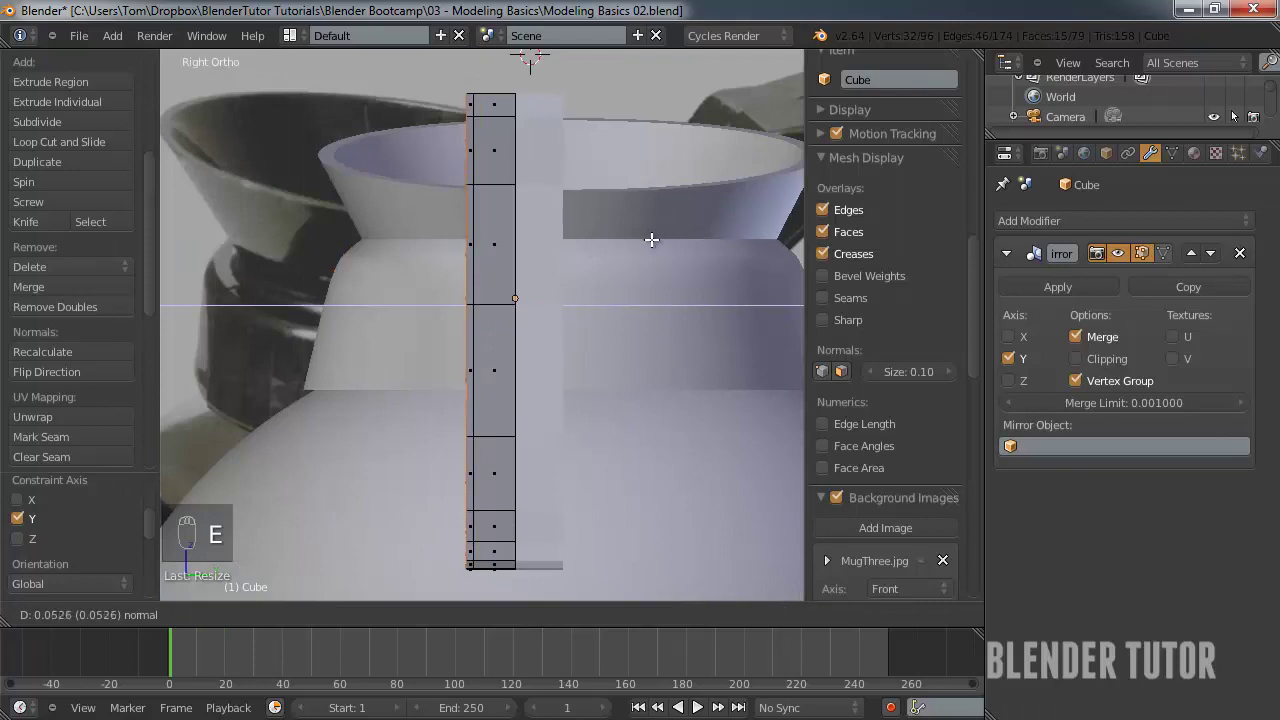
click(650, 240)
key(s)
click(645, 240)
- In the front view, scale the extruded side faces down a little more to form a border along the handle's edges
middle_drag(645, 240, 651, 240)
key(KP_1)
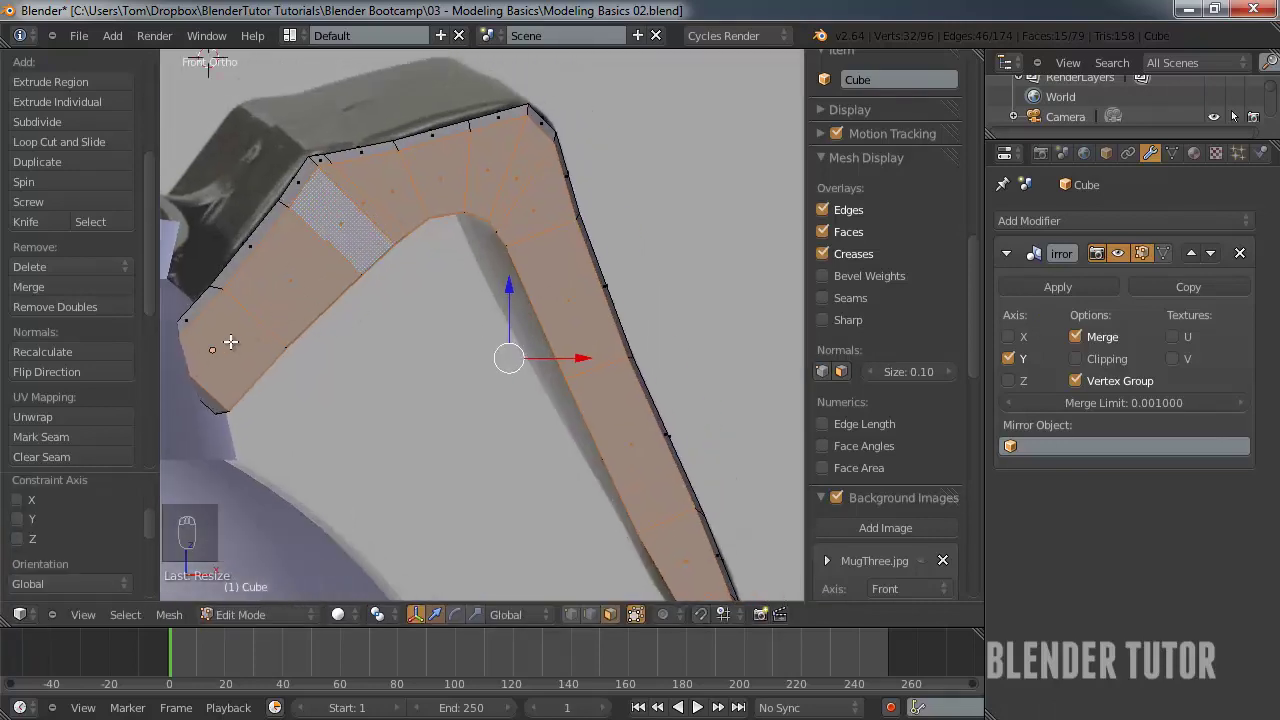
key(g)
key(ctrl+z)
key(s)
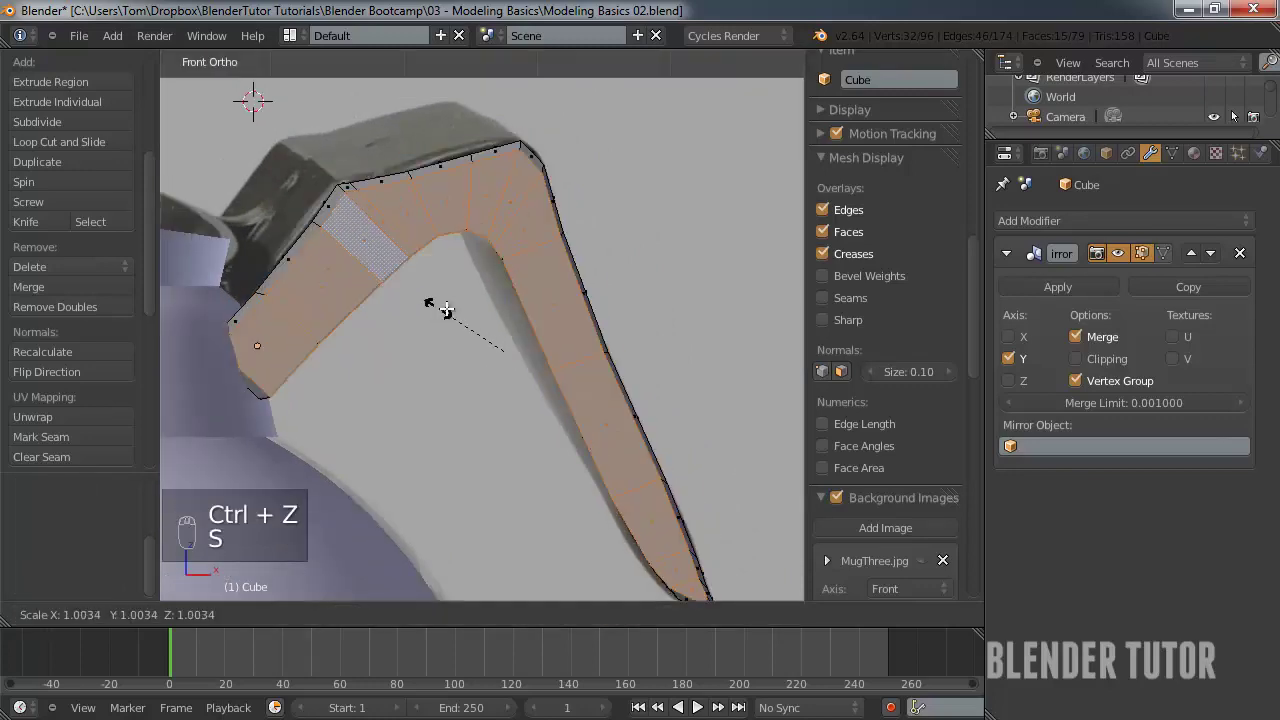
key(s)
click(500, 357)
- Try to move the side face nearest the pot on its own
right_click(268, 350)
key(g)
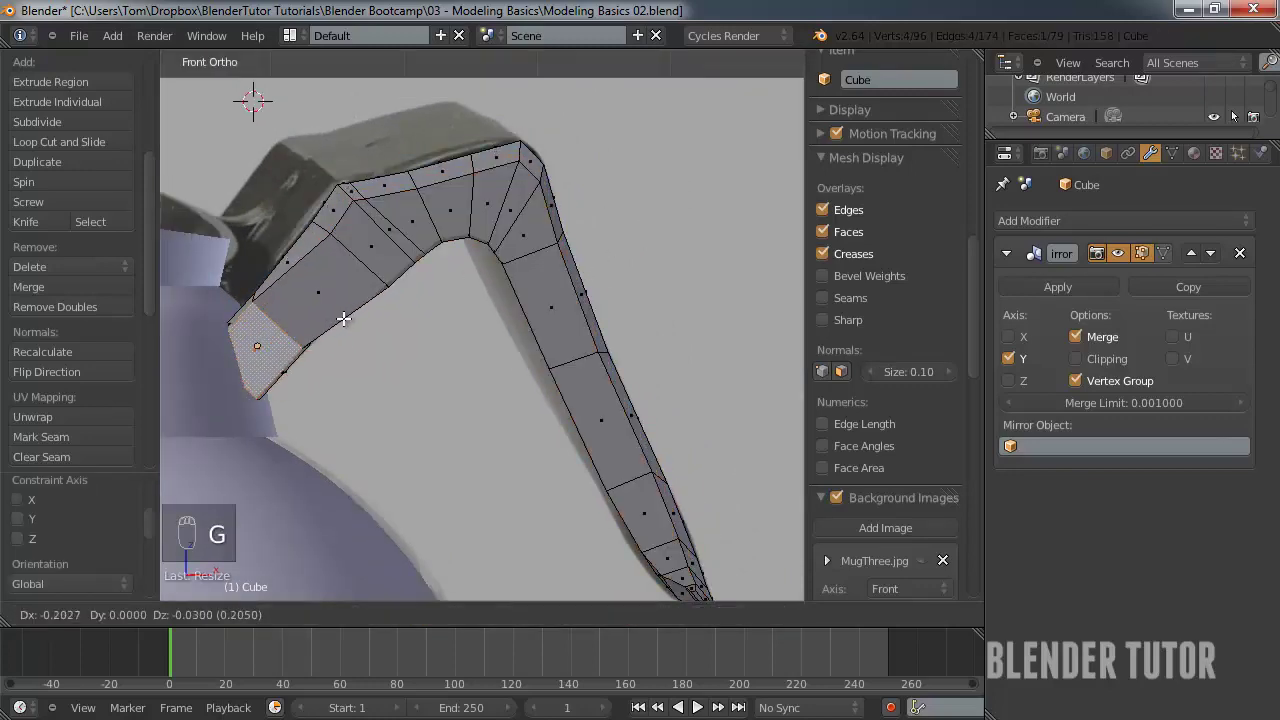
click(343, 318)
shift+right_click(355, 291)
key(ctrl+z)
key(ctrl+z)
key(ctrl+z)
key(ctrl+z)
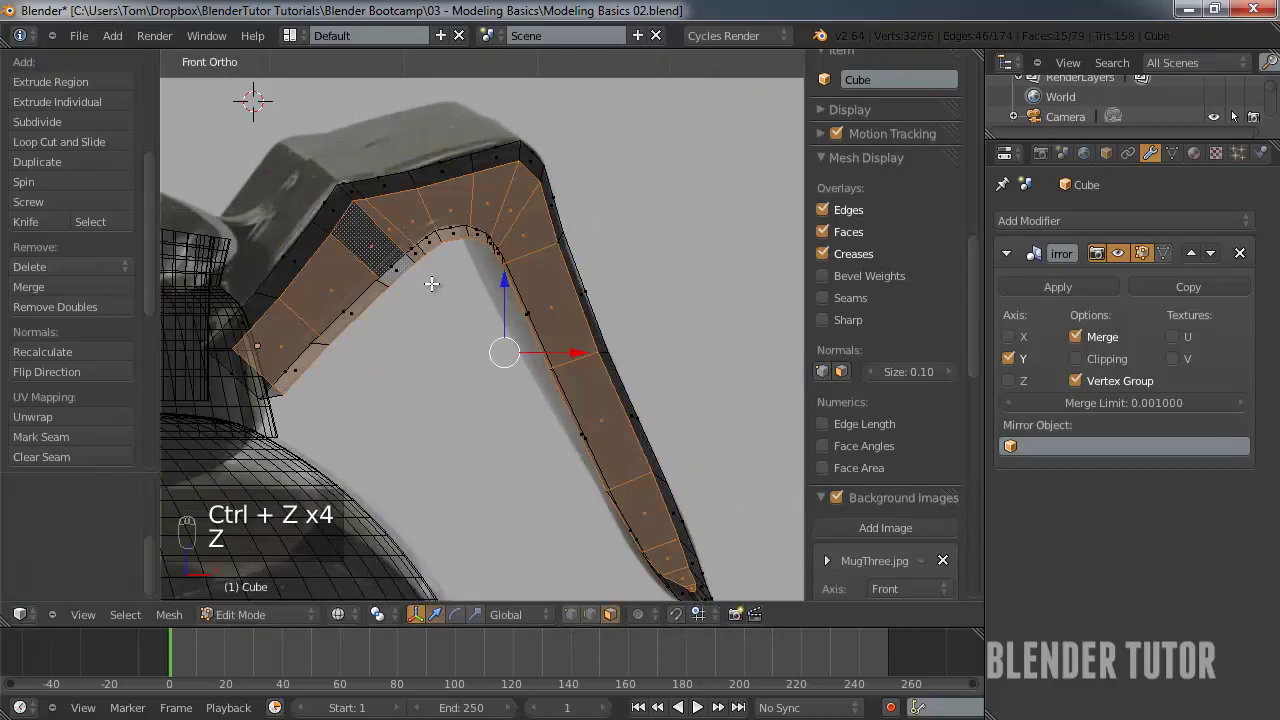
- Deselect the two side faces nearest the pot in turn, shifting the remaining inset faces to even the lower arm's border
key(z)
scroll(507, 327, up, 3)
key(t)
key(g)
click(363, 297)
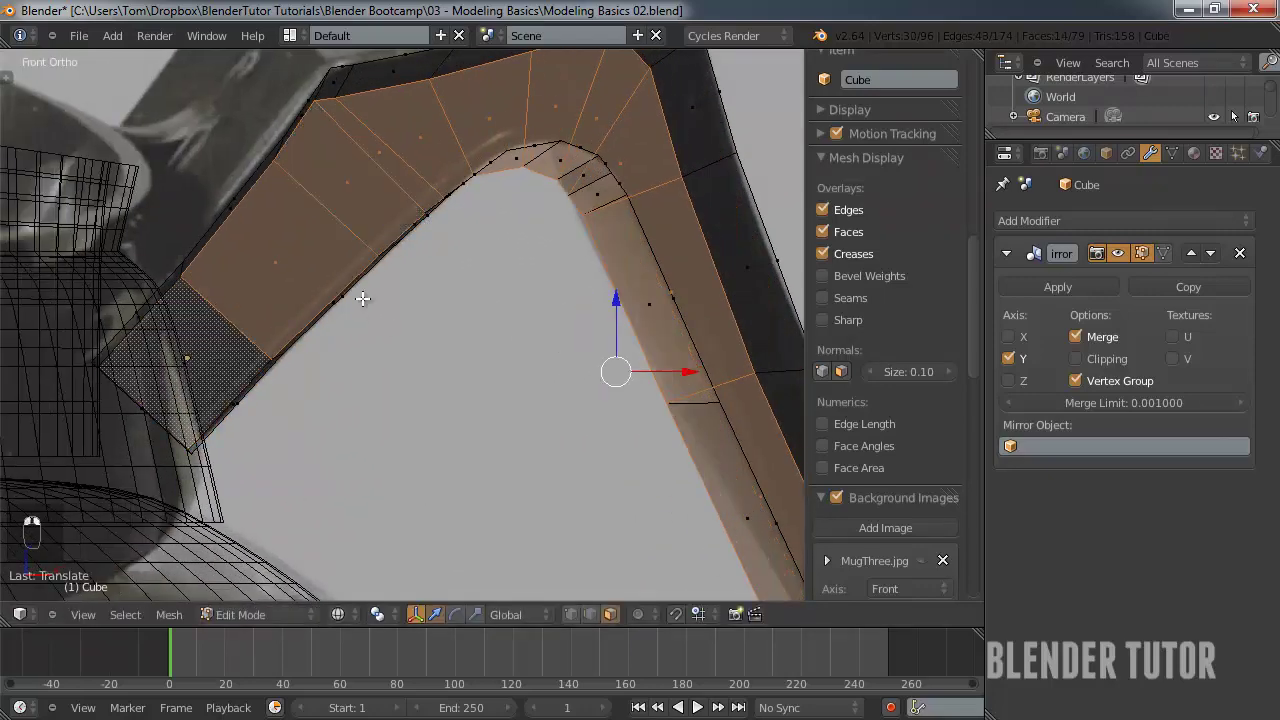
key(g)
click(350, 370)
scroll(333, 432, up, 2)
key(ctrl+z)
key(g)
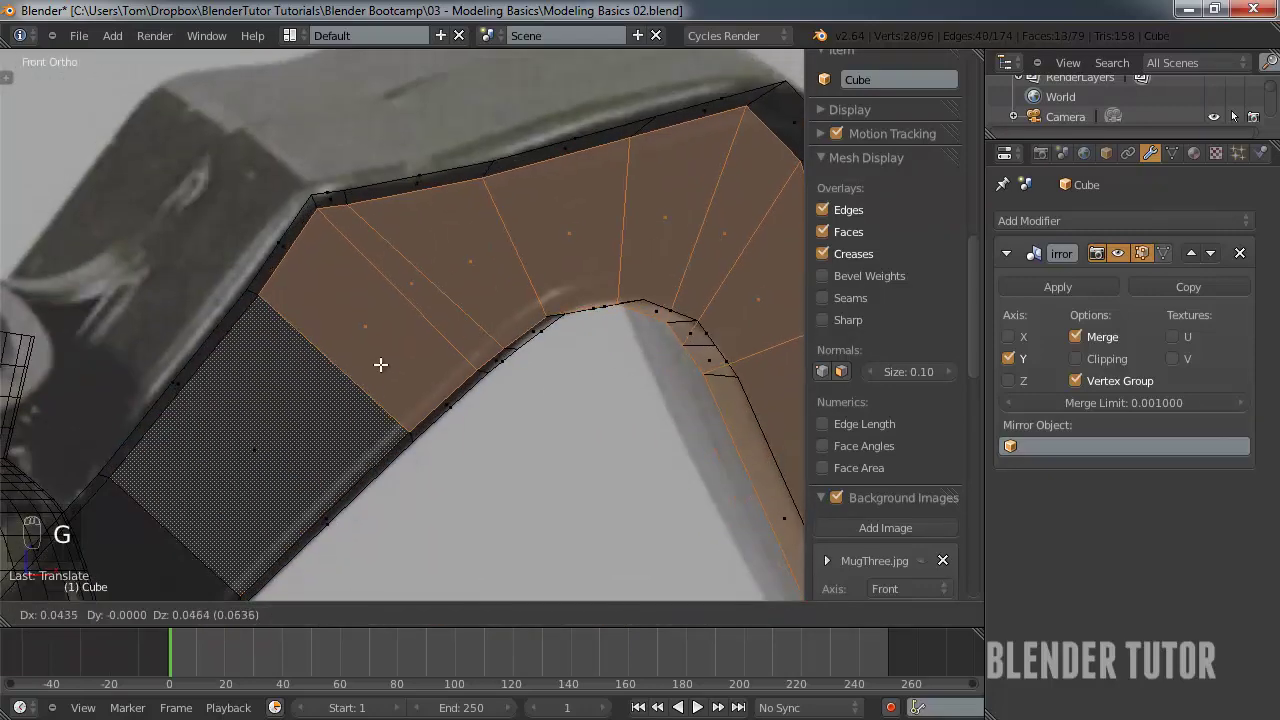
click(386, 366)
- Continue deselecting side faces one by one across the top of the arm, nudging the remaining ones to even the border
key(z)
key(g)
click(428, 277)
key(g)
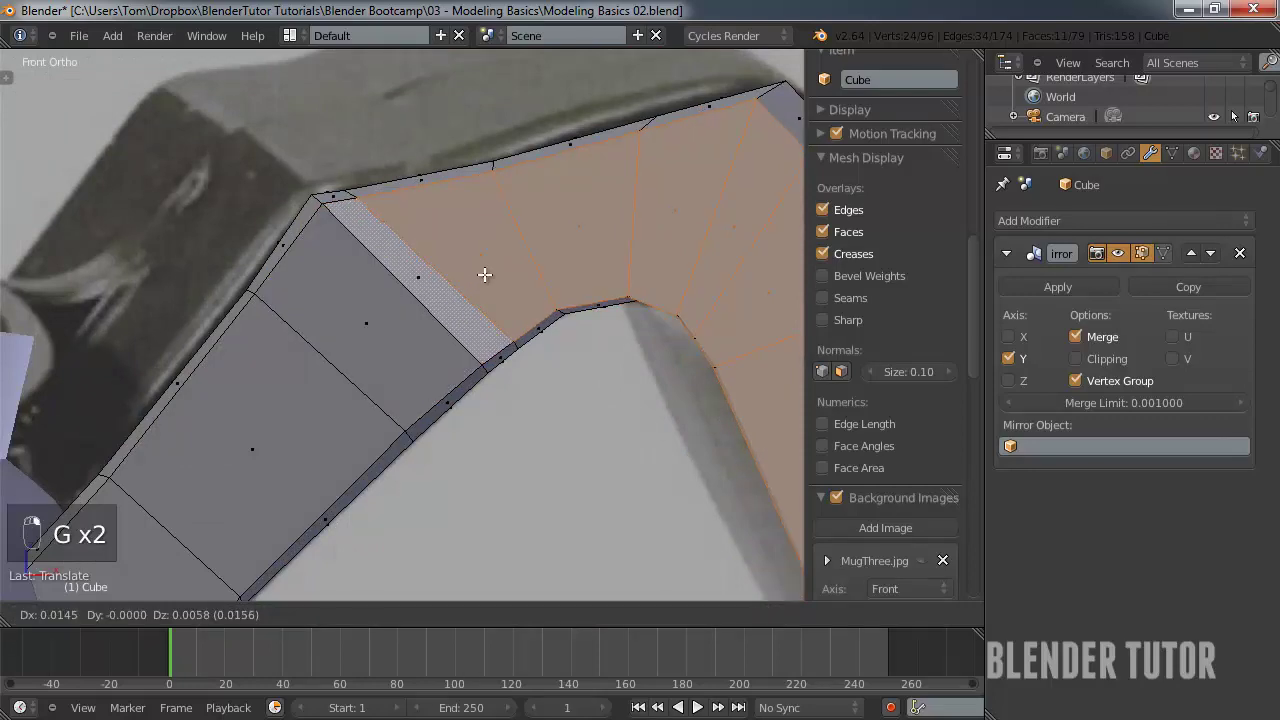
click(520, 265)
key(g)
click(600, 242)
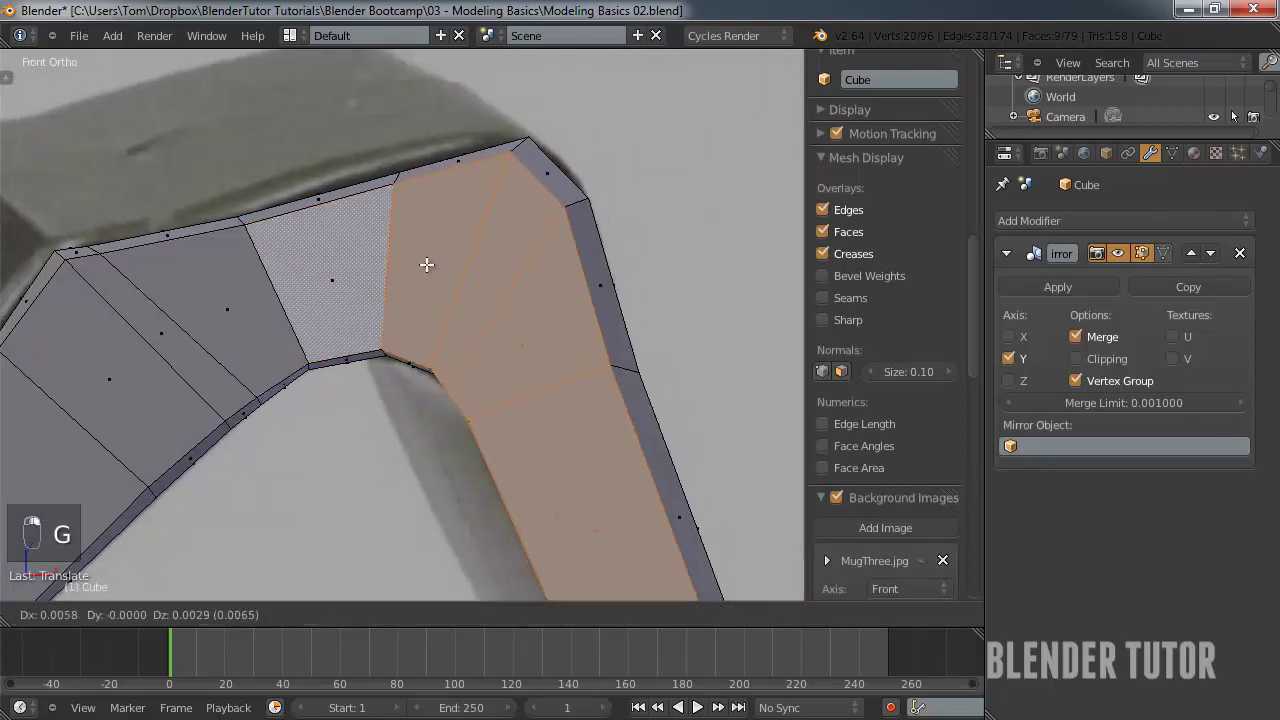
click(494, 303)
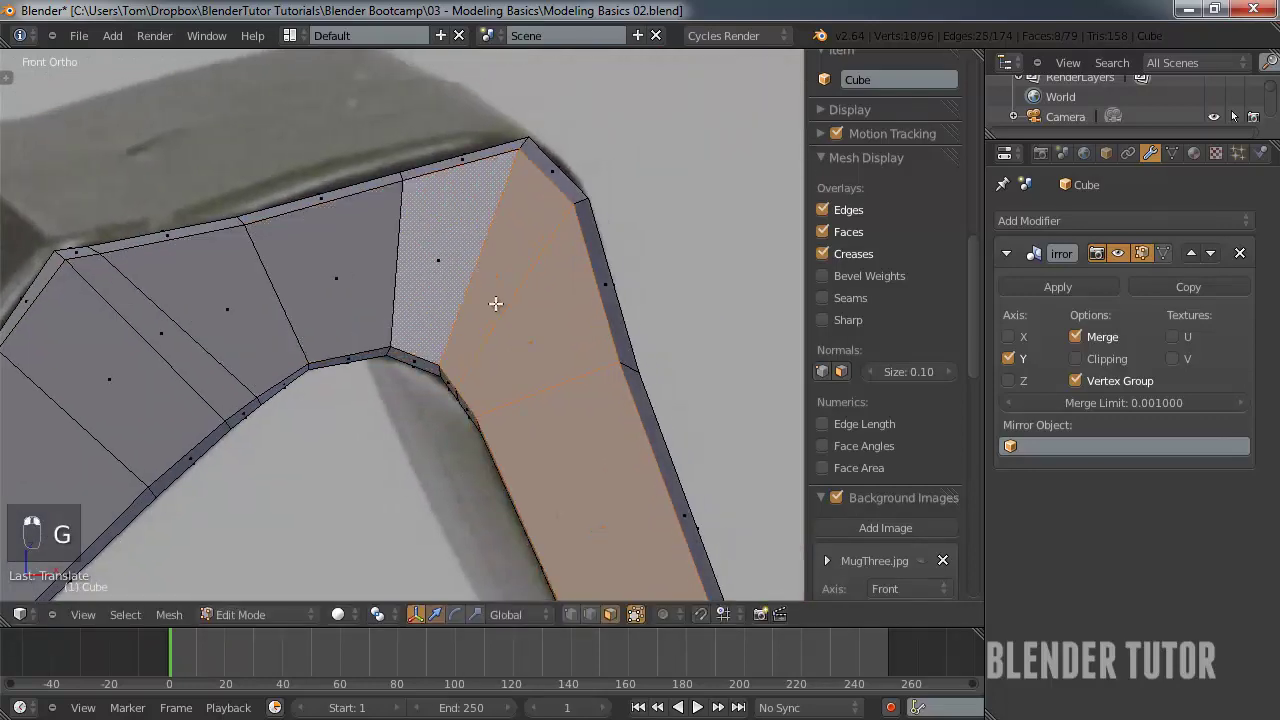
- Deselect inset faces around the handle's outer bend and down the long arm, shifting the remaining faces to even the border
key(g)
click(503, 297)
key(g)
click(541, 365)
key(g)
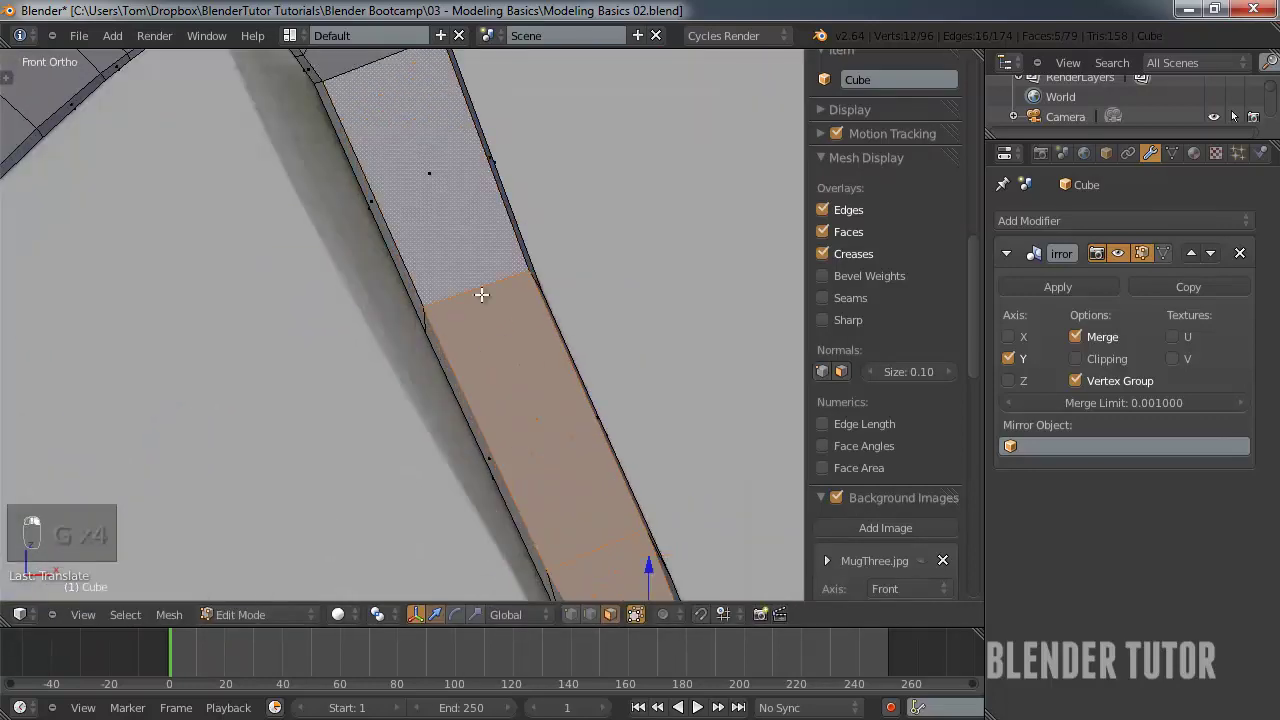
key(g)
key(g)
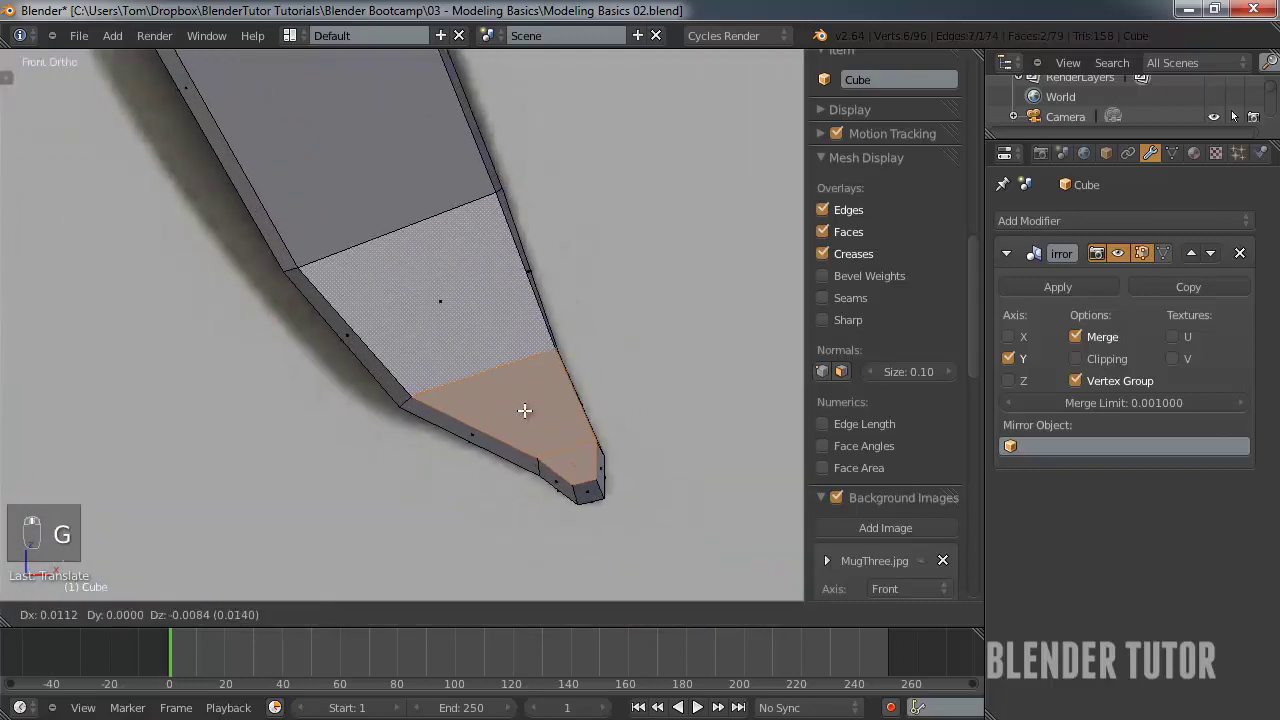
- Nudge the last inset side faces at the handle's lower tip to even out the border there
click(534, 437)
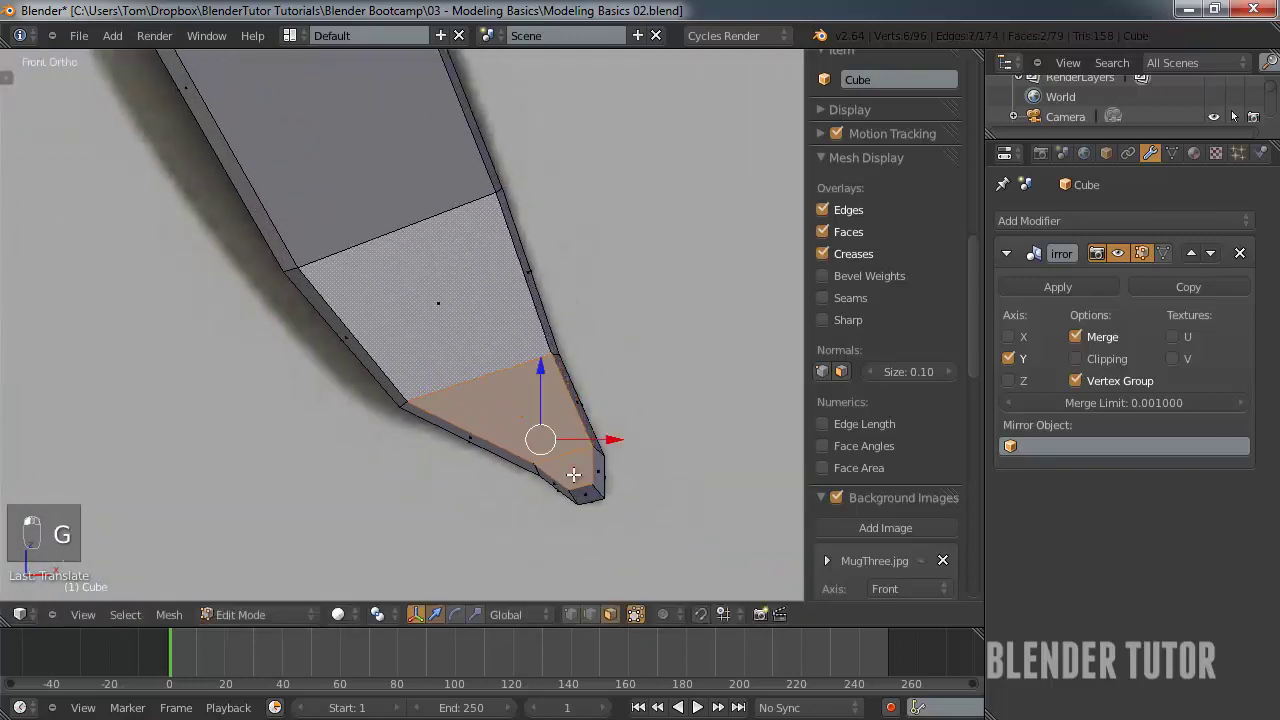
key(g)
click(569, 457)
key(g)
click(584, 479)
key(g)
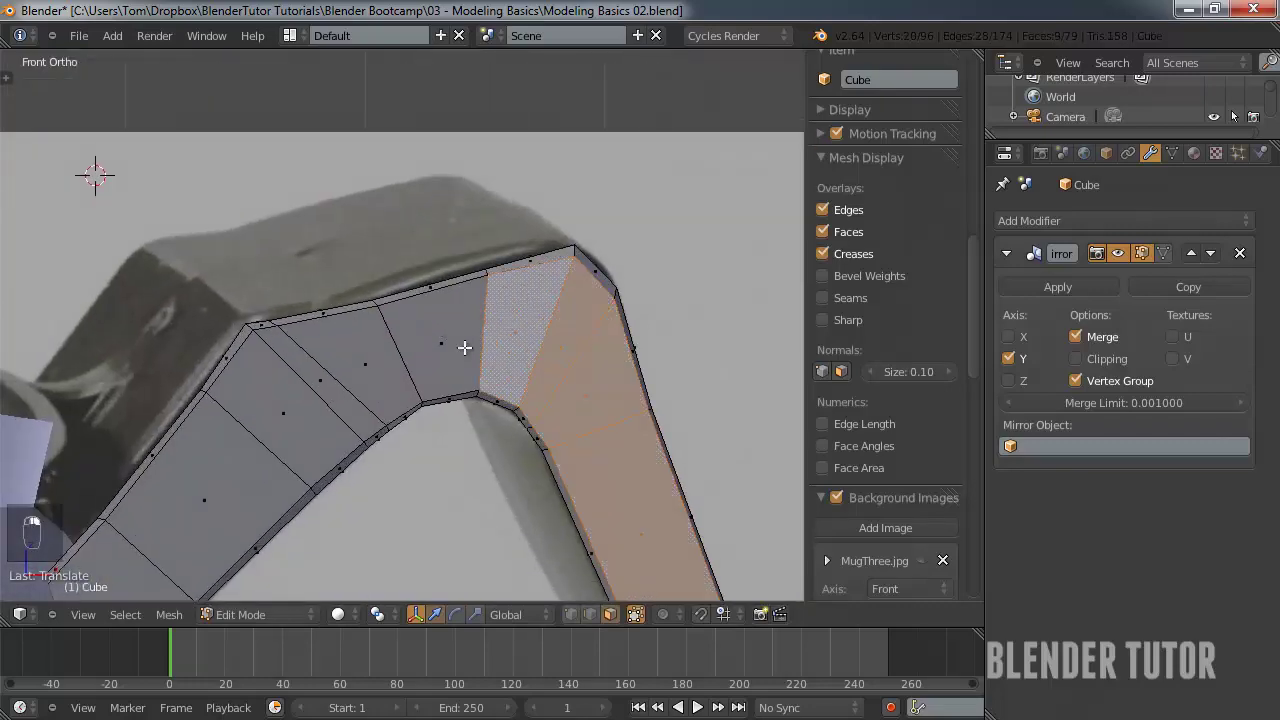
- In the right view, extrude the handle's inset side faces inward by about 0.04
key(KP_3)
key(z)
scroll(401, 378, up, 1)
key(e)
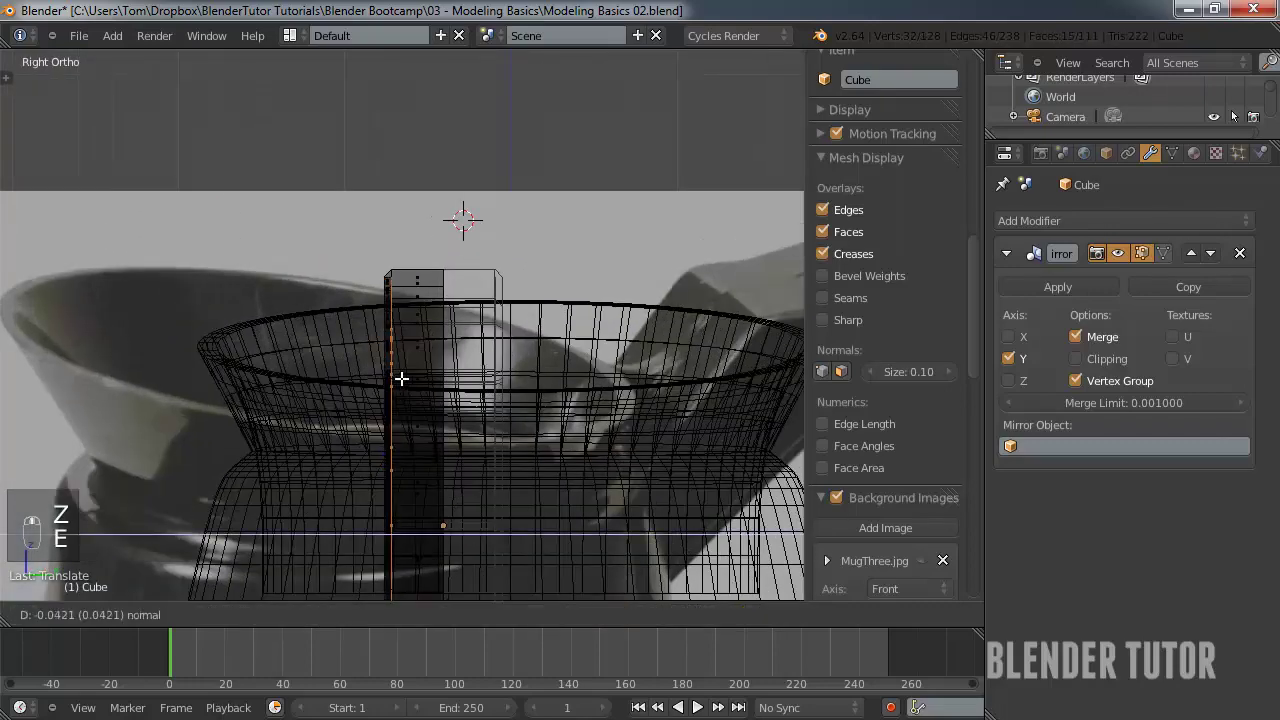
click(400, 383)
key(Tab)
key(z)
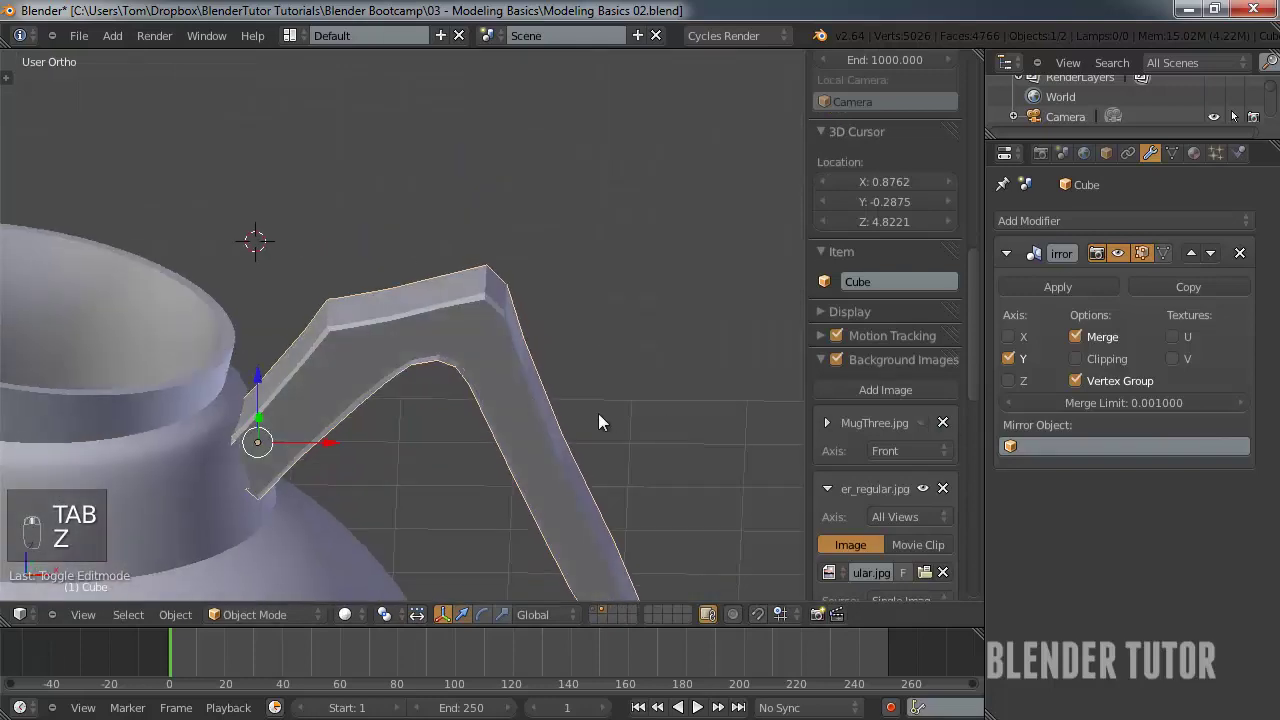
- In the front view, select only the vertices at the handle's pot end and shift them to meet the neck
key(KP_1)
key(z)
key(Tab)
key(b)
key(b)
key(ctrl+Tab)
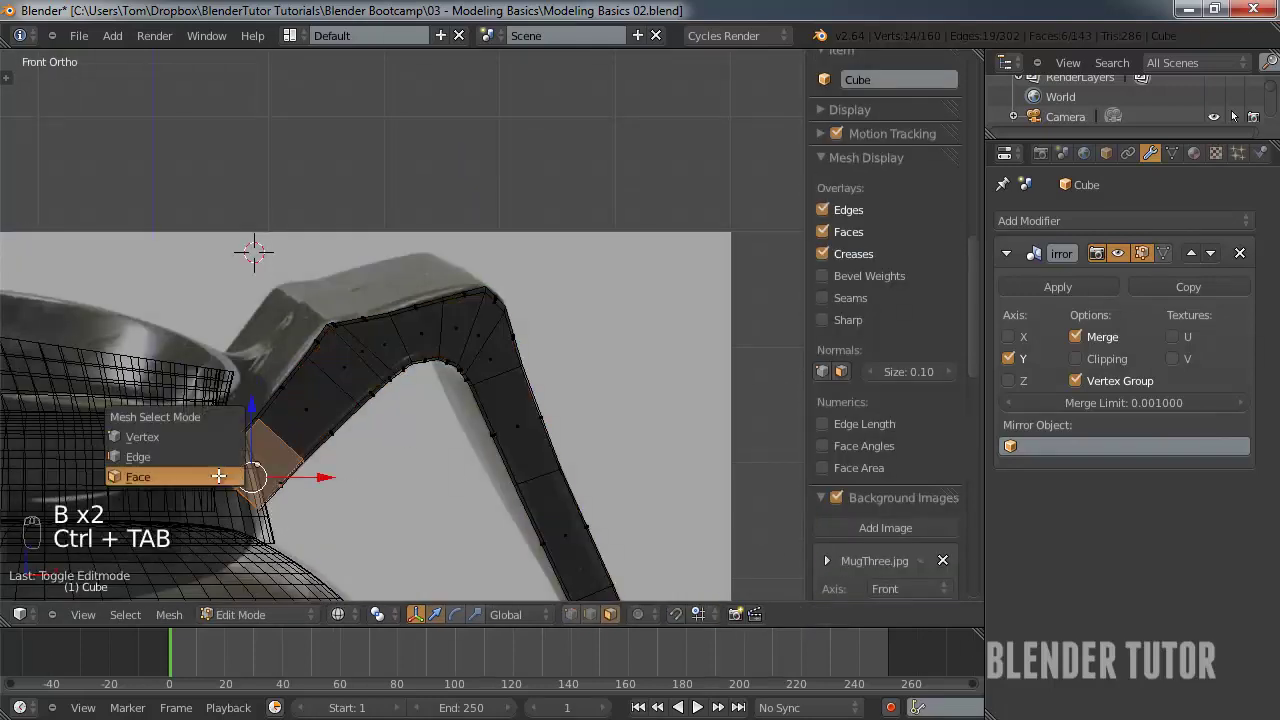
click(225, 455)
key(c)
click(214, 465)
right_click(214, 465)
key(g)
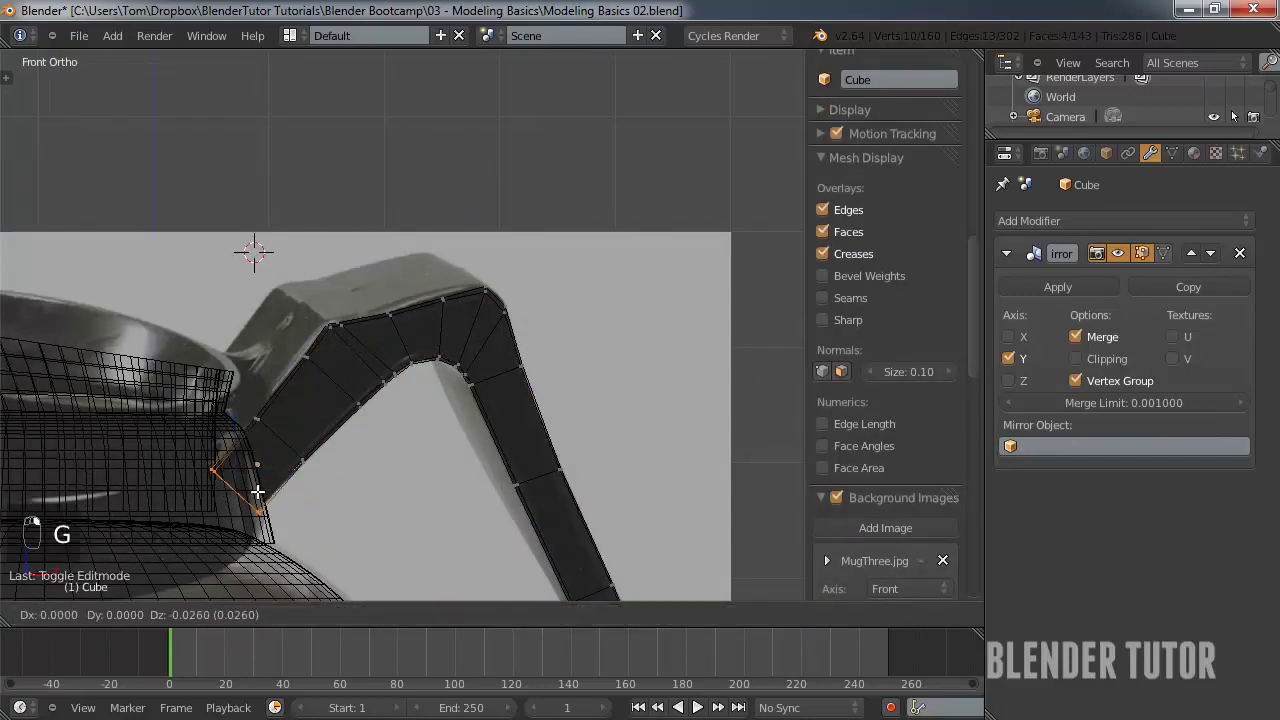
click(250, 495)
key(Tab)
key(z)
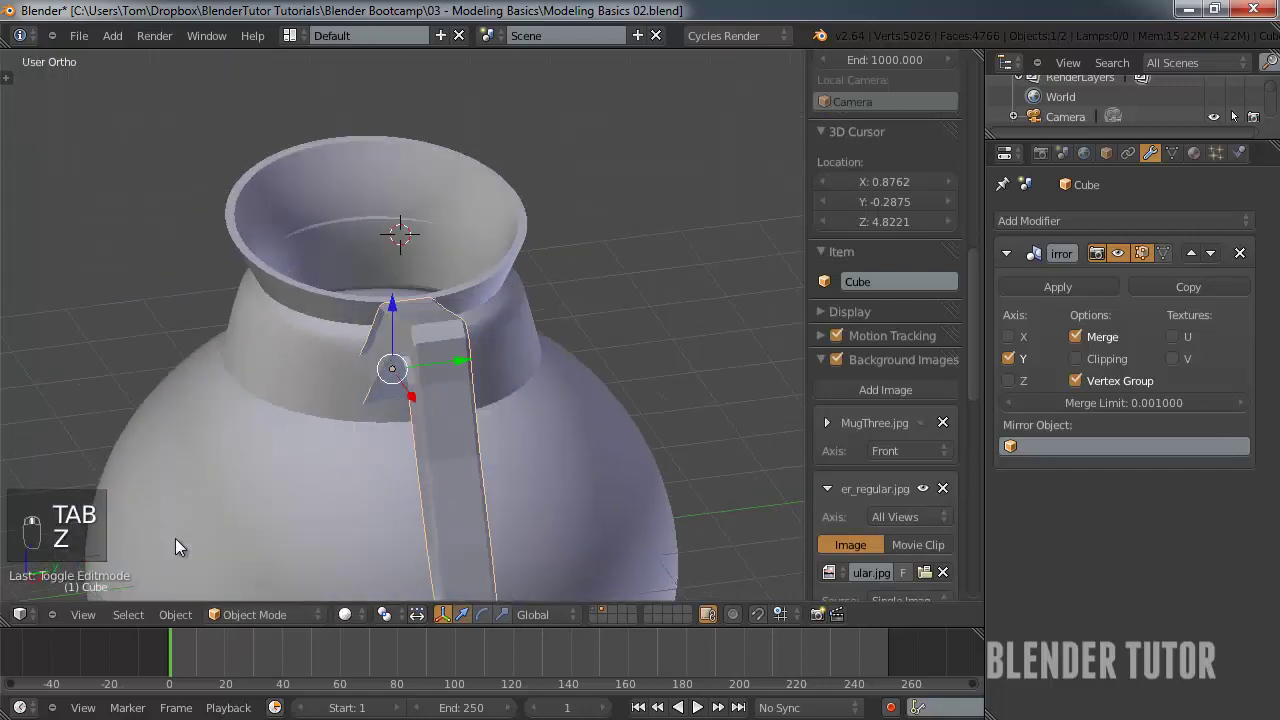
- In the top view, move the handle along Y to centre it on the pot
key(KP_7)
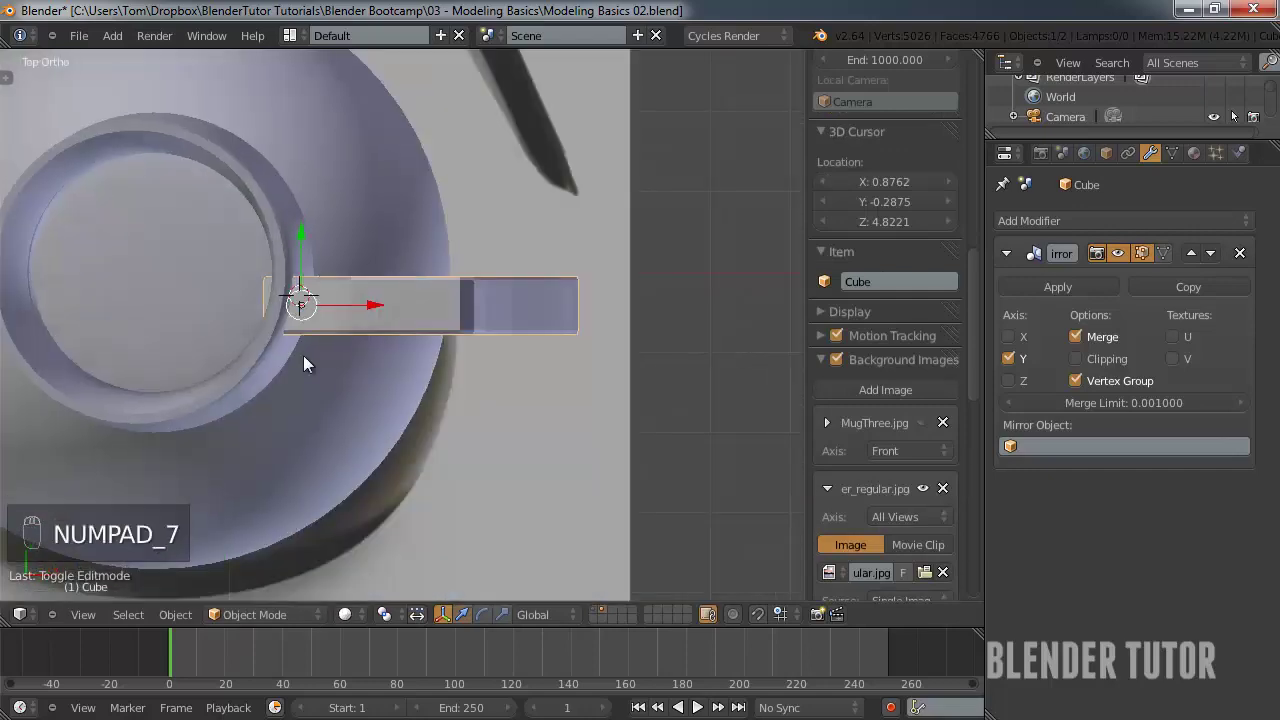
key(g)
key(y)
click(303, 193)
- In the front view, reposition the handle's end vertices closer to the outer surface of the pot's neck
key(KP_1)
key(Tab)
key(z)
scroll(297, 240, up, 4)
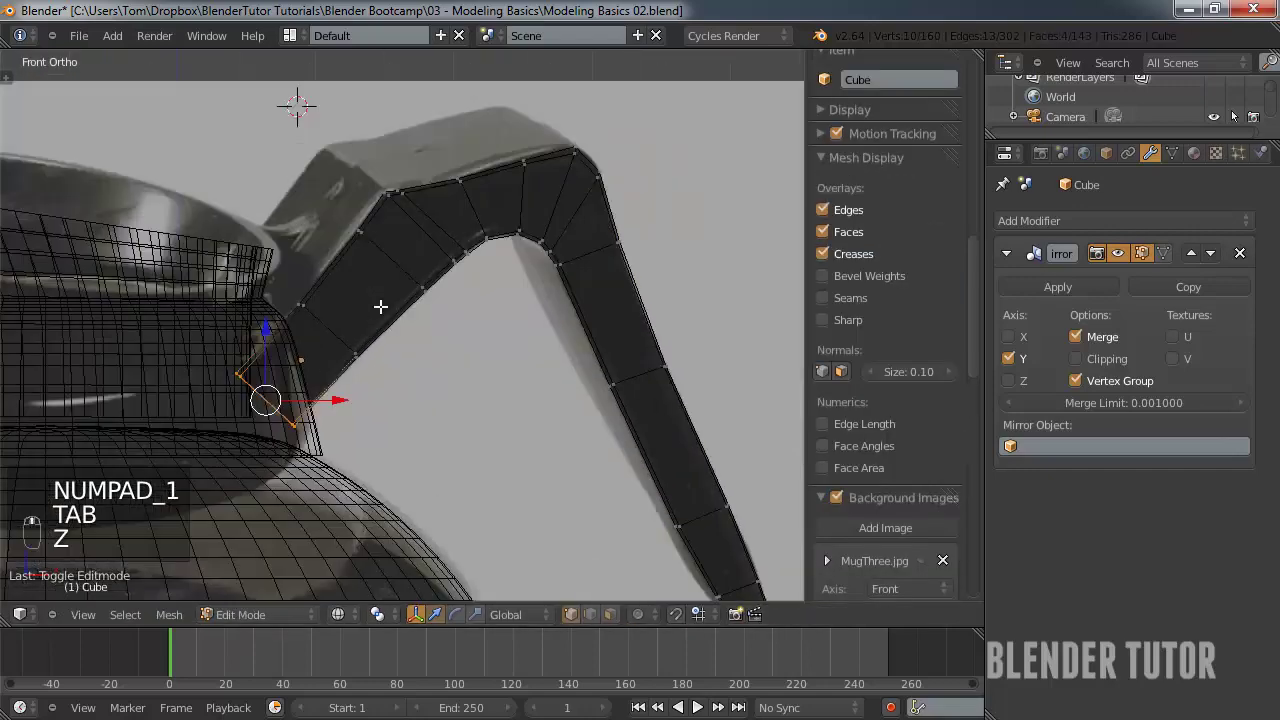
key(g)
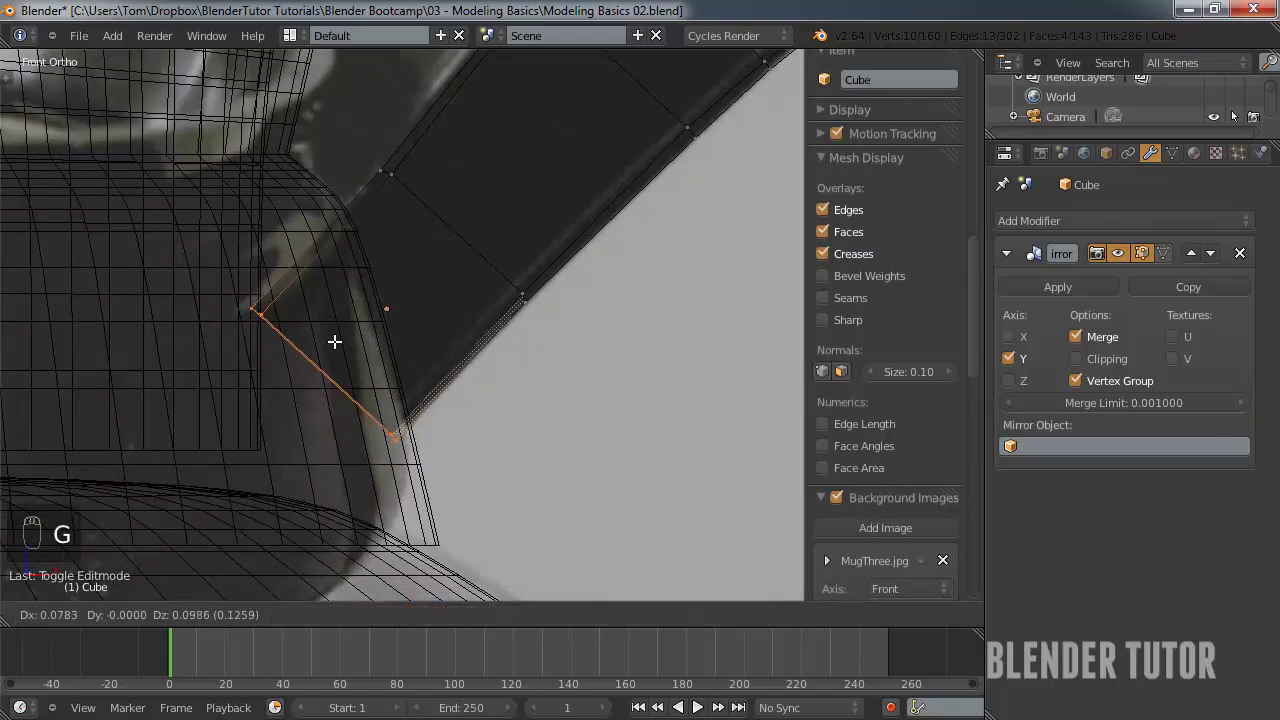
click(328, 346)
- Deselect the lower end vertices and move the upper ones so the handle's end follows the neck's slope
key(c)
click(220, 286)
key(g)
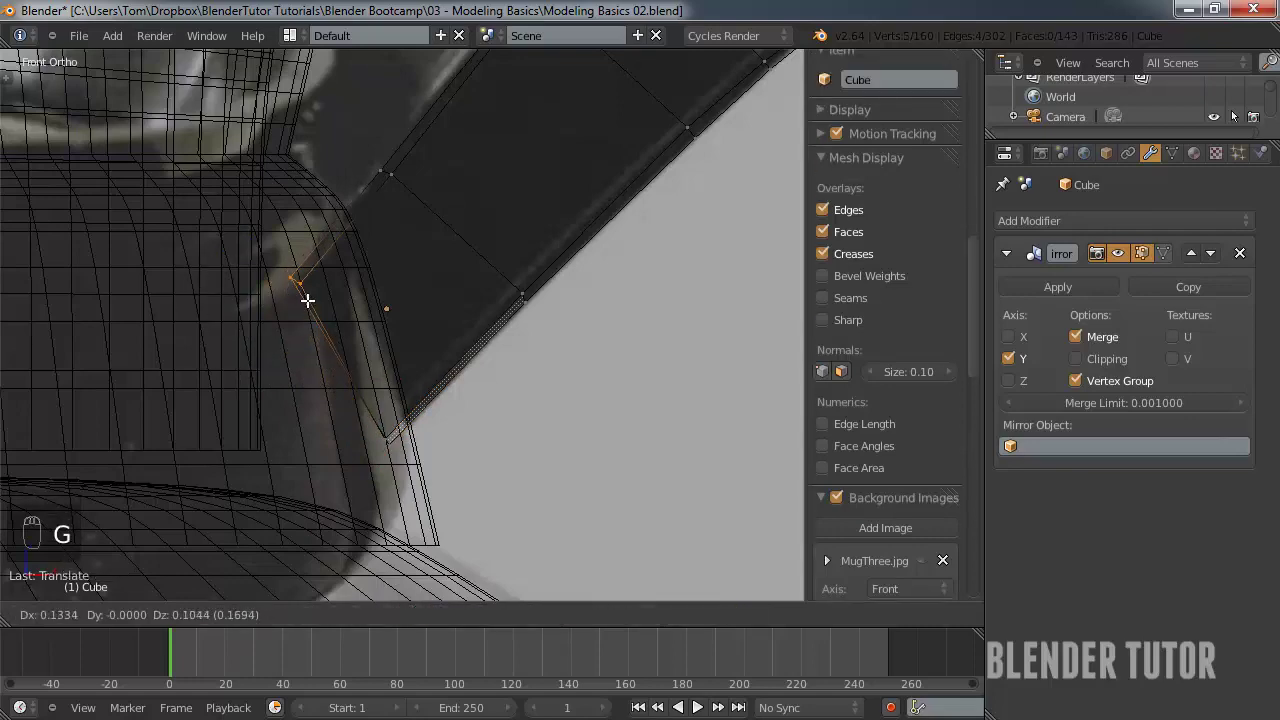
click(306, 297)
key(Tab)
scroll(317, 323, down, 3)
key(z)
middle_drag(317, 323, 450, 370)
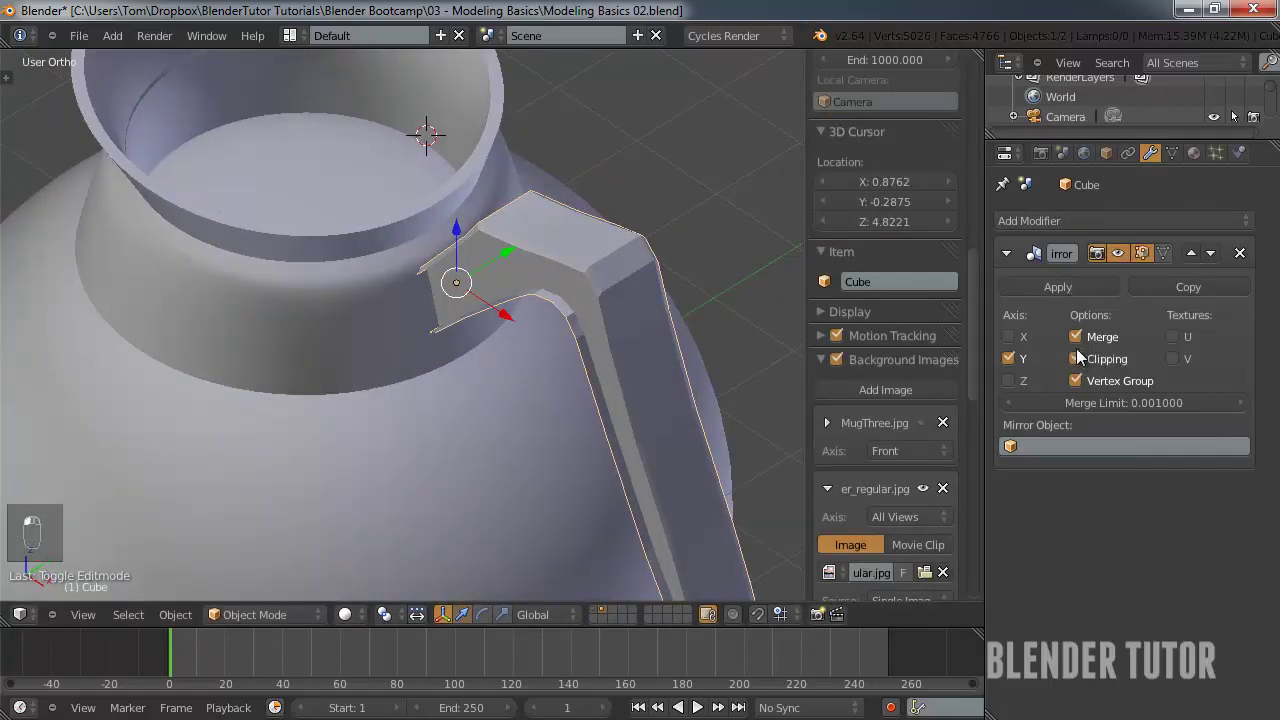
- Apply the handle's Mirror modifier and add a Subdivision Surface modifier with 2 view subdivisions
click(1058, 287)
click(1112, 221)
click(827, 548)
click(1100, 358)
- Set the handle's shading to smooth
key(t)
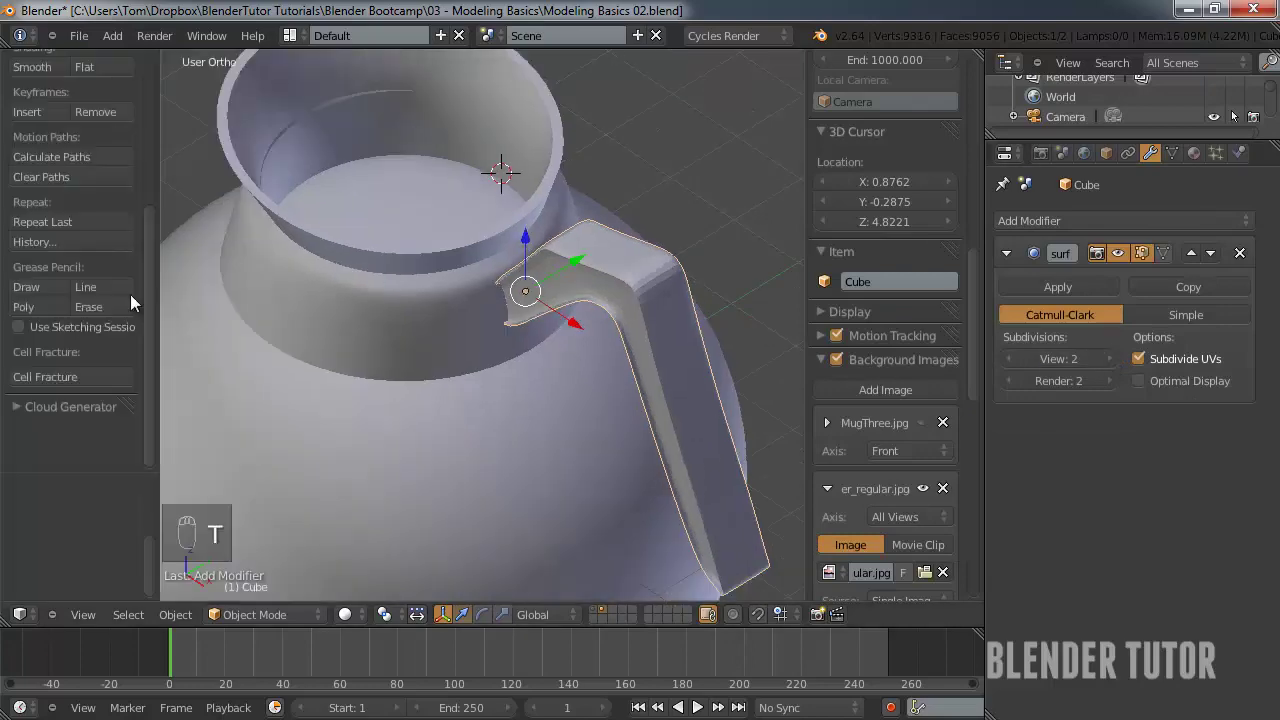
scroll(64, 241, up, 3)
click(32, 187)
scroll(636, 287, down, 4)
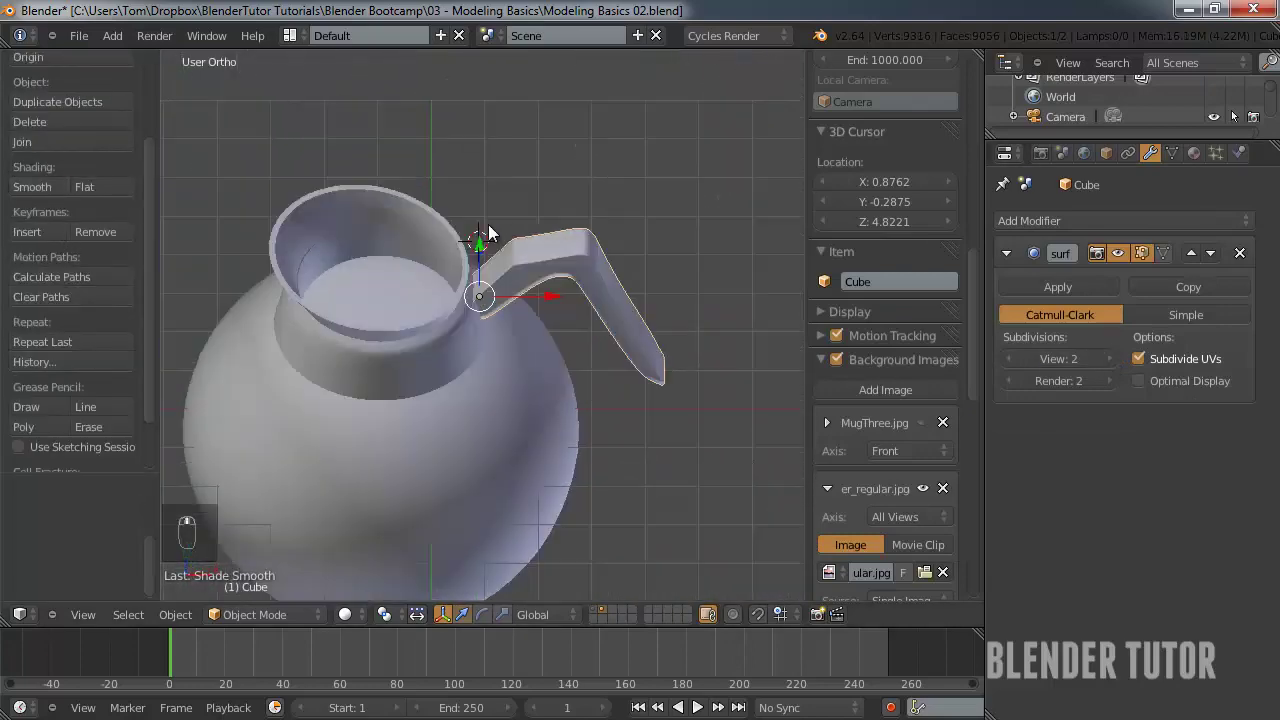
- Join the handle to the coffee pot, keeping the pot as the active object
key(KP_1)
scroll(486, 194, down, 5)
right_click(520, 380)
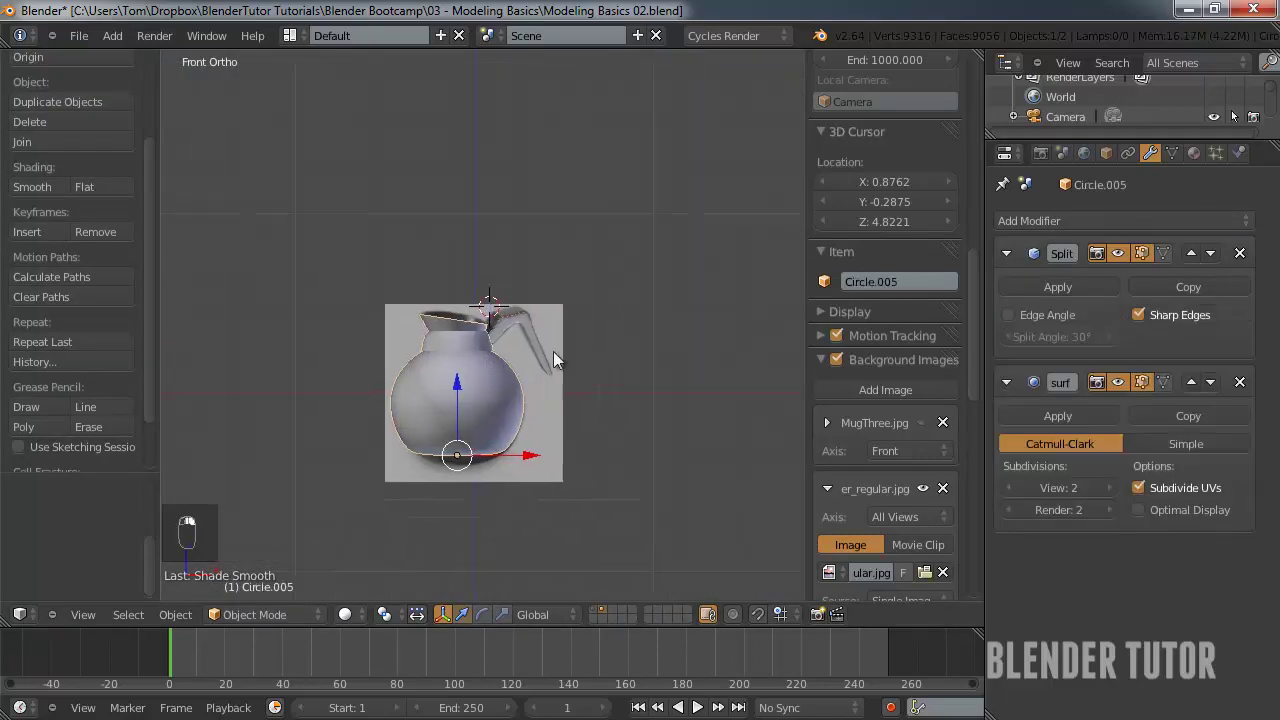
scroll(560, 297, up, 6)
key(ctrl+j)
- Add an edge loop near the handle's pot end and slide it close to the neck
key(r)
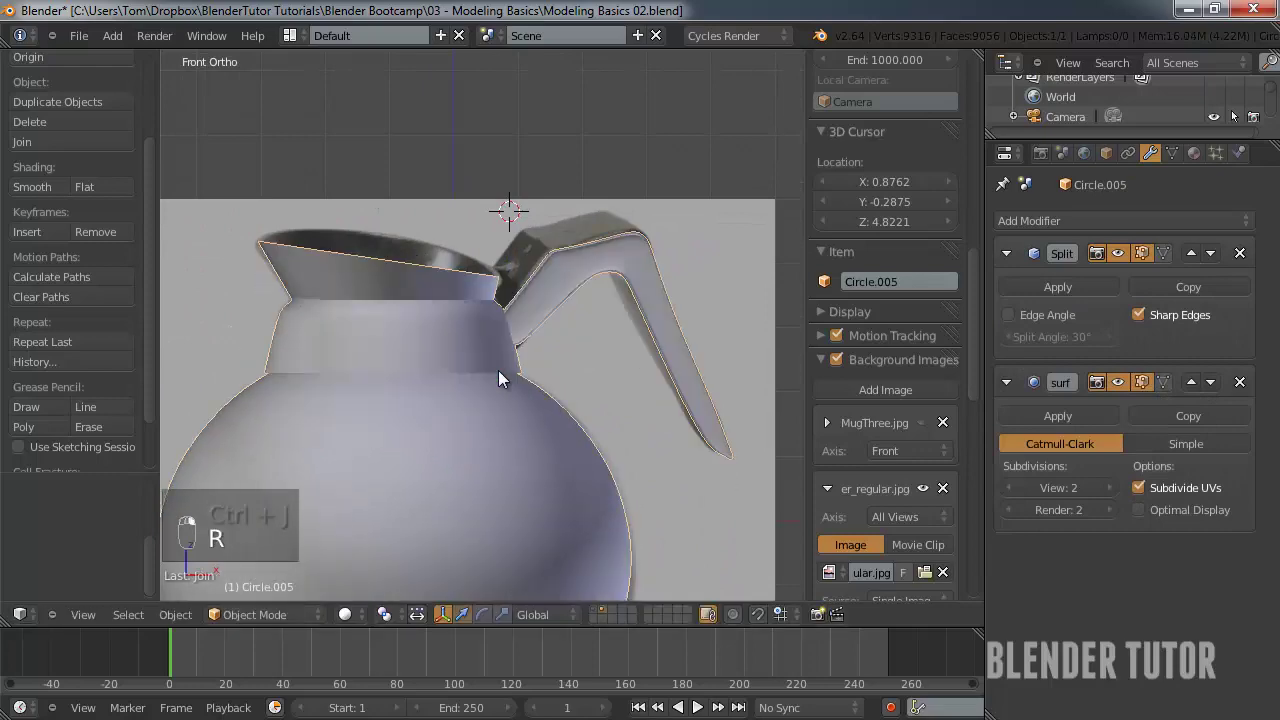
key(Tab)
key(z)
scroll(522, 403, up, 3)
key(ctrl+r)
click(522, 403)
click(510, 441)
key(Tab)
key(z)
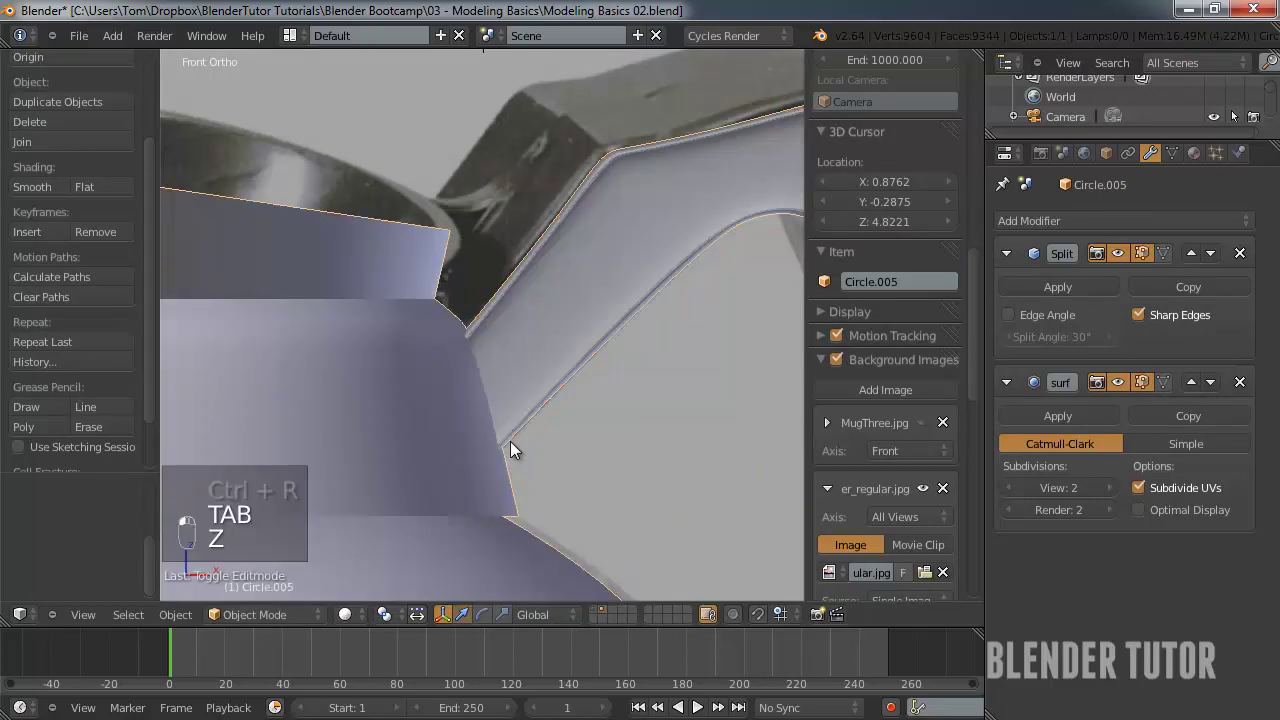
- Move the finished pot to layer 1 with the table and cups, and view the scene from the front
scroll(456, 448, down, 4)
mouse_move(510, 441)
middle_down()
mouse_move(456, 448)
mouse_move(525, 377)
middle_up()
key(m)
key(1)
key(KP_1)
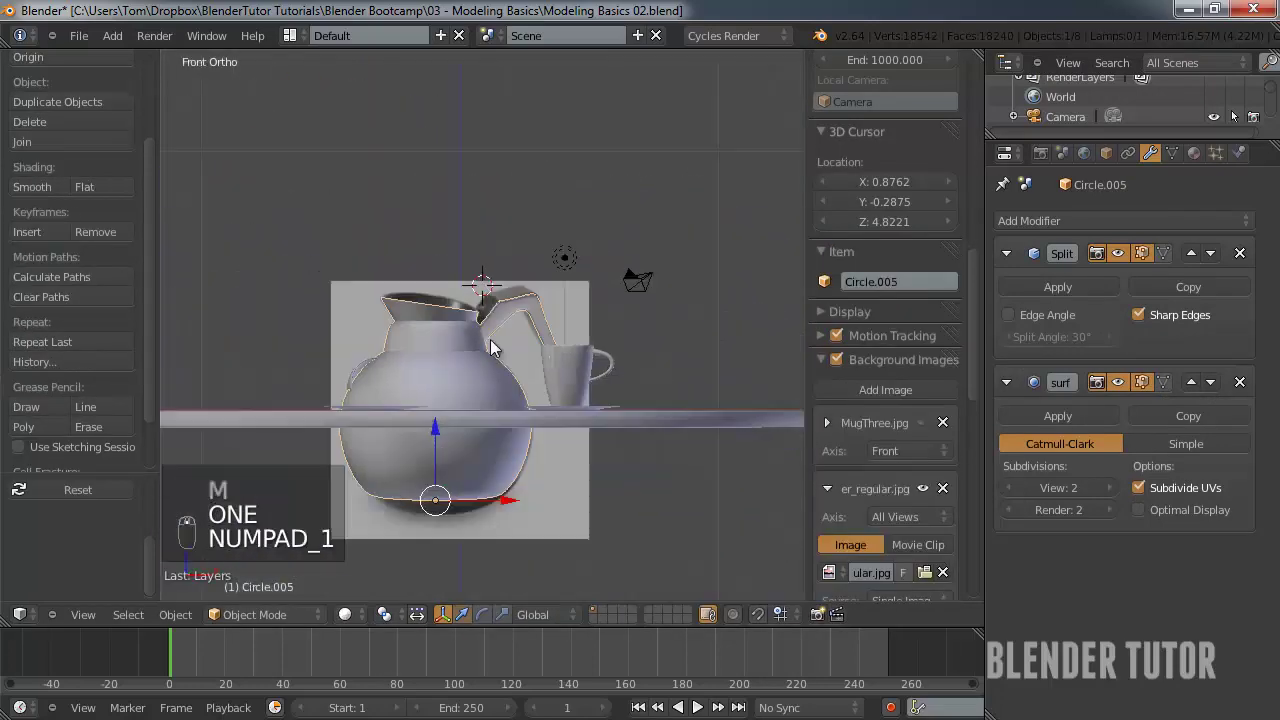
- Hide the coffee pot's reference background image
key(z)
key(z)
scroll(916, 368, down, 3)
click(916, 368)
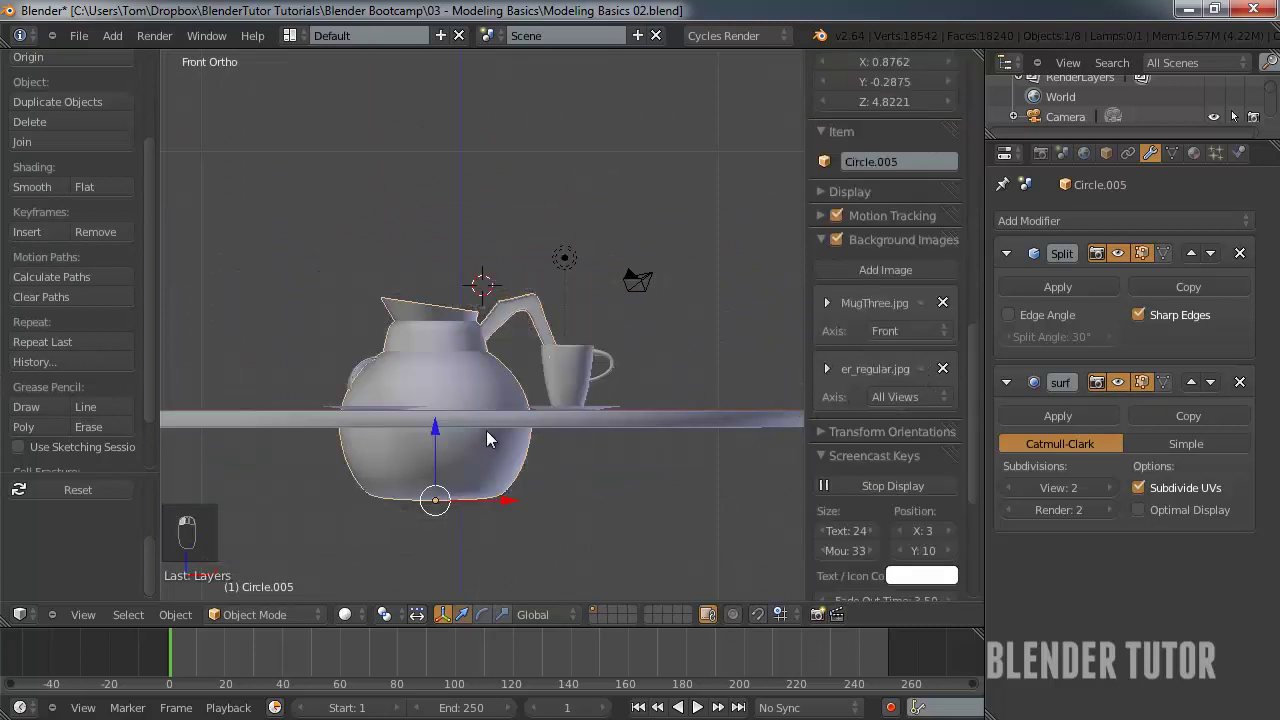
- Scale the pot down to about two-thirds of its size and place it on the table between the cups
scroll(517, 397, up, 3)
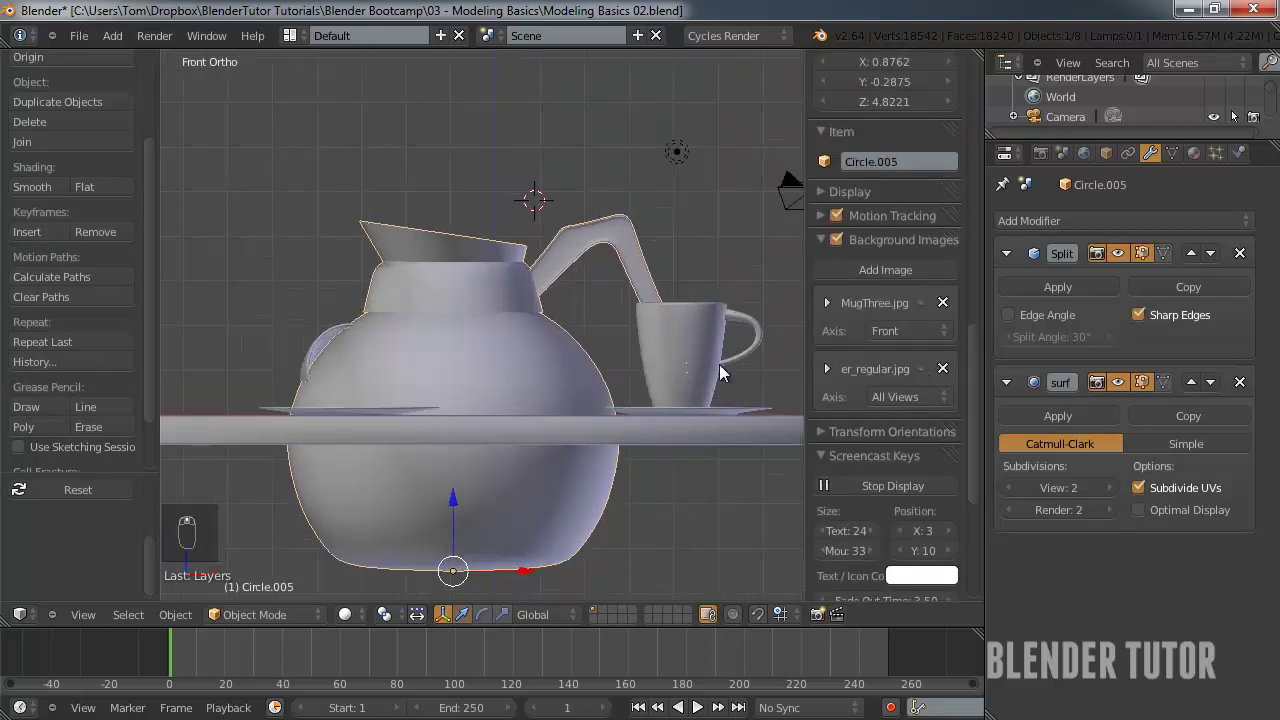
key(s)
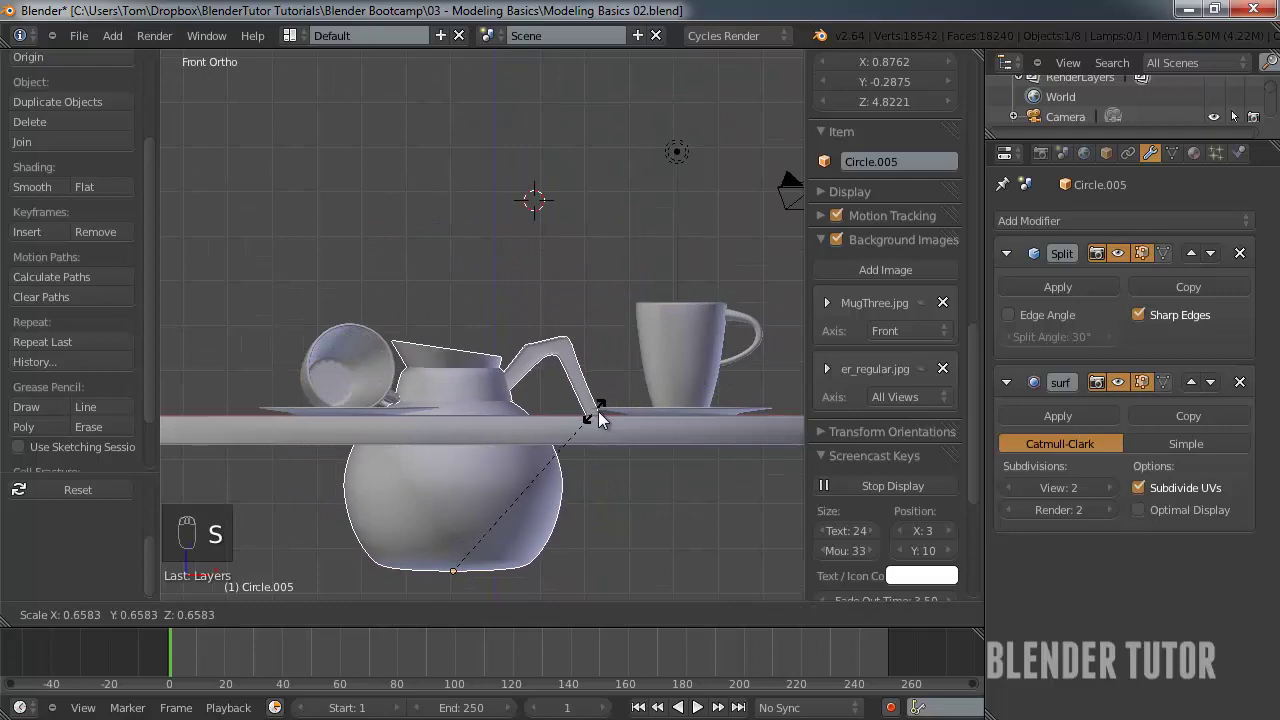
click(609, 416)
key(g)
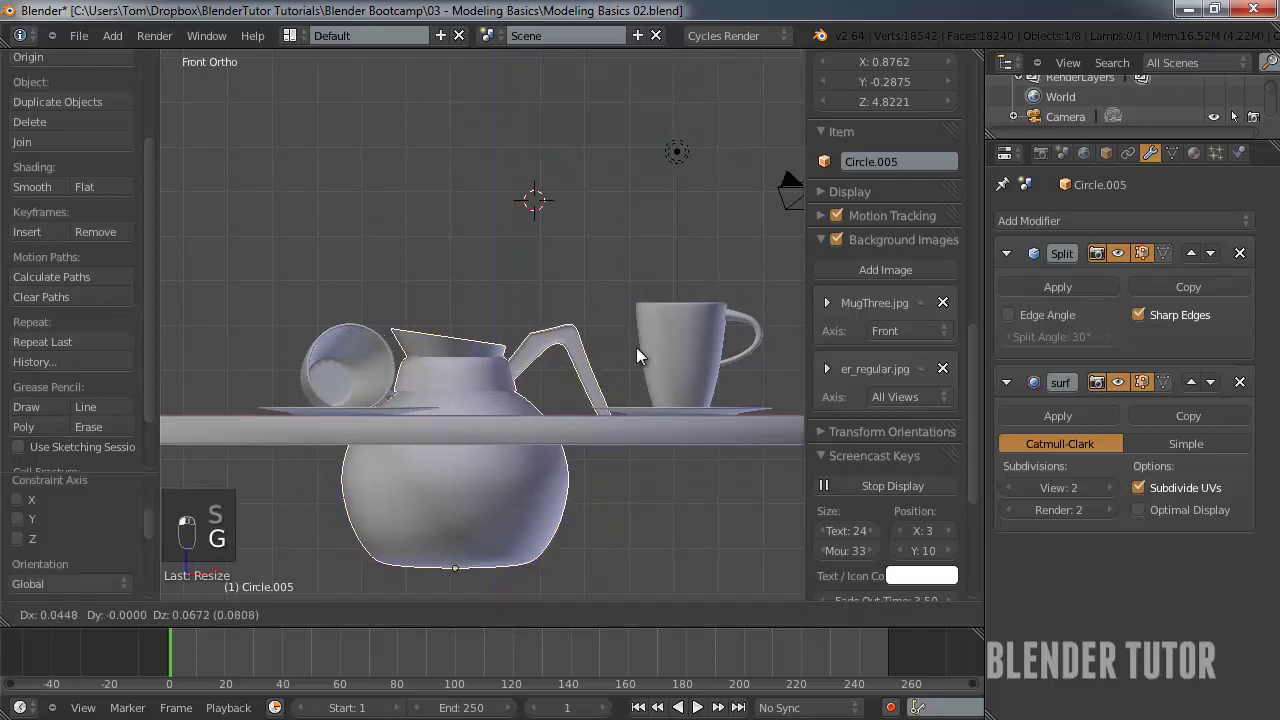
click(639, 317)
- In wireframe, adjust the pot's height along Z so that its base rests on the tabletop
key(z)
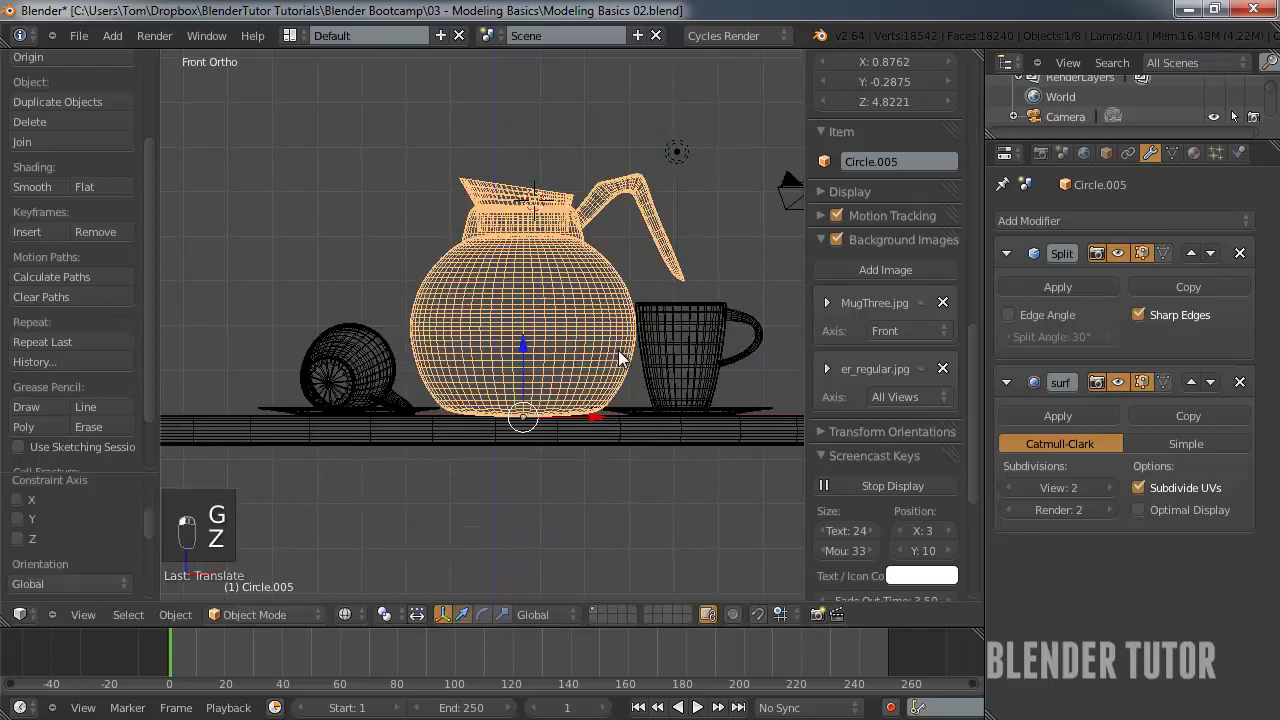
scroll(617, 355, up, 2)
scroll(605, 410, up, 4)
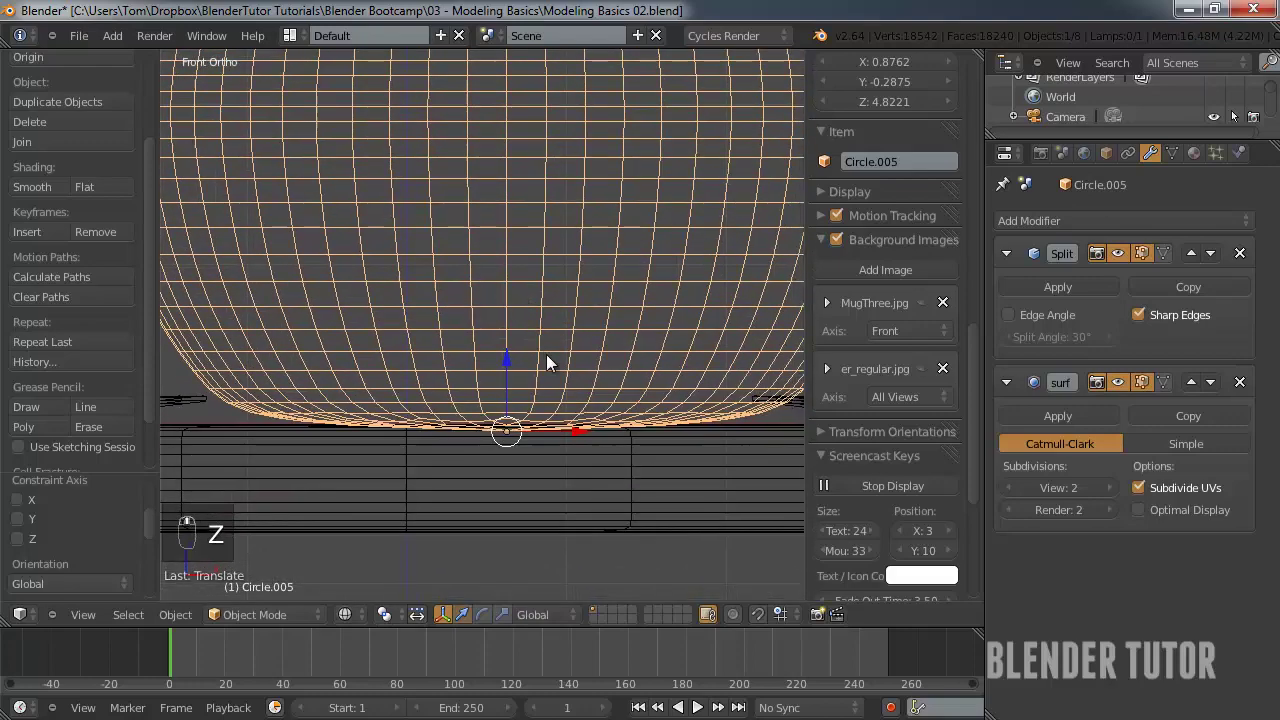
key(g)
key(z)
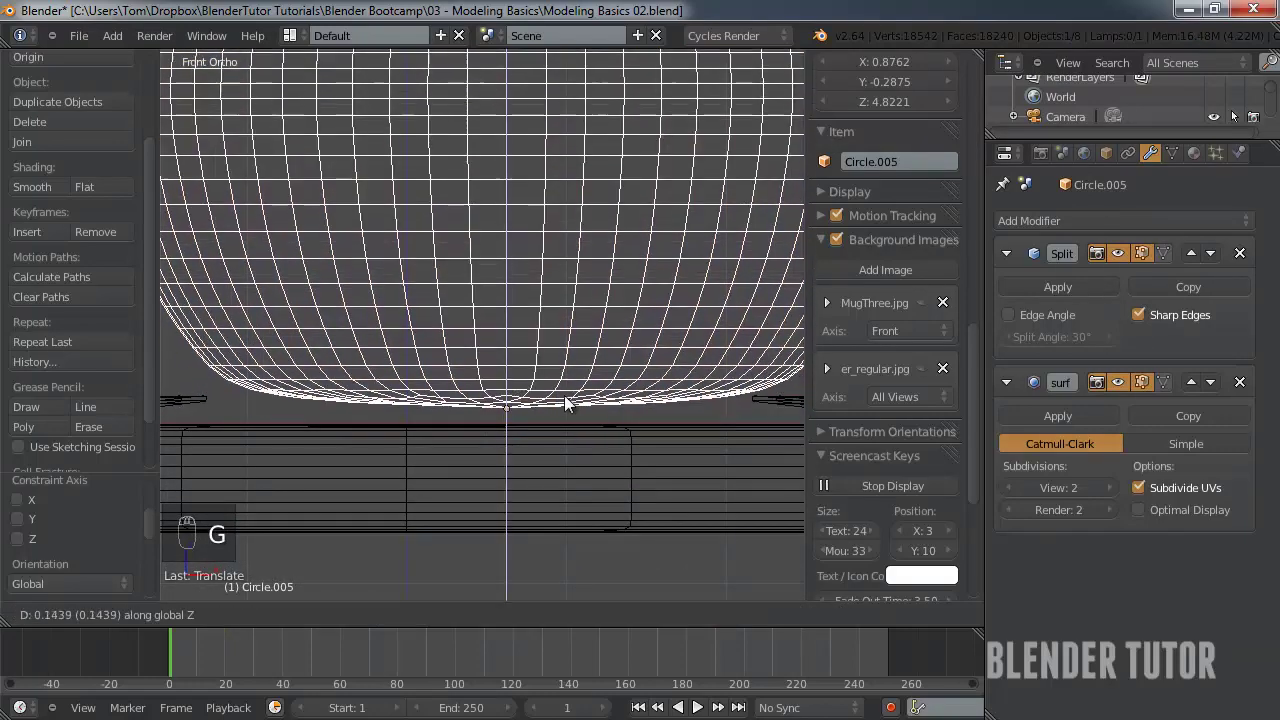
click(568, 410)
scroll(568, 407, down, 4)
key(z)
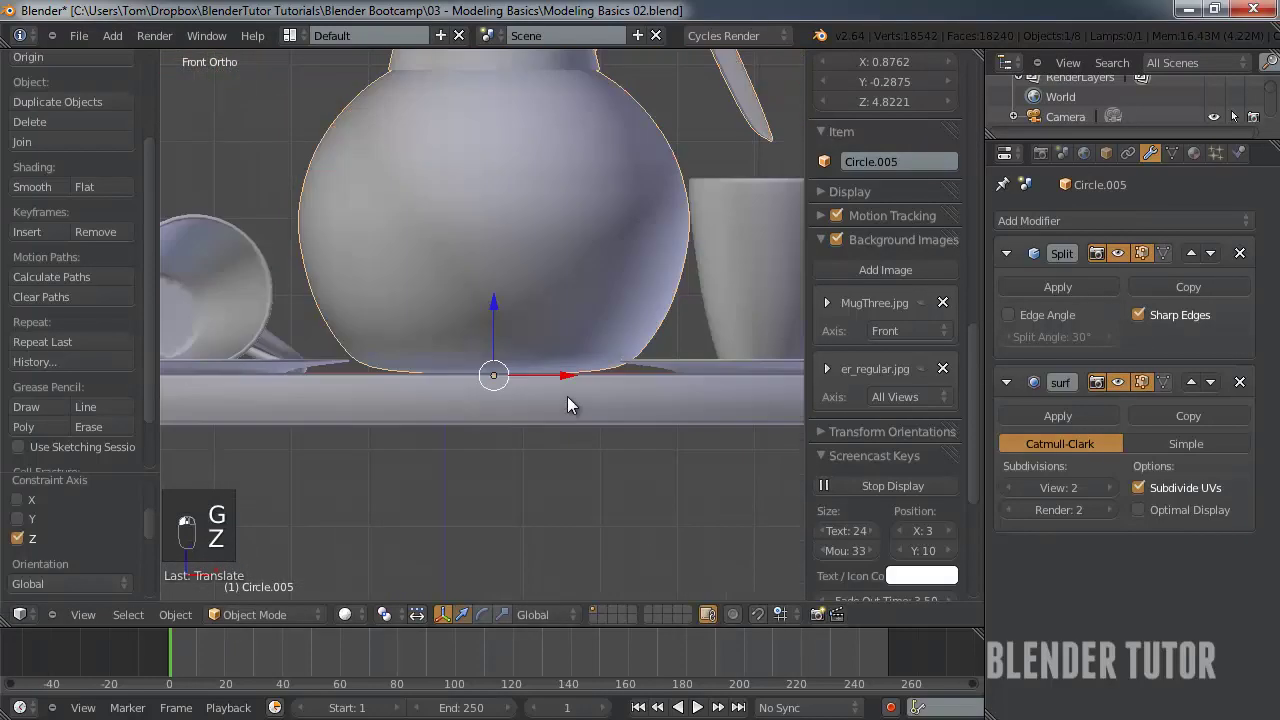
- In the top view, rotate the pot so its handle angles toward the front, and move it behind the cups
middle_drag(567, 396, 499, 409)
scroll(504, 462, down, 3)
scroll(499, 409, down, 3)
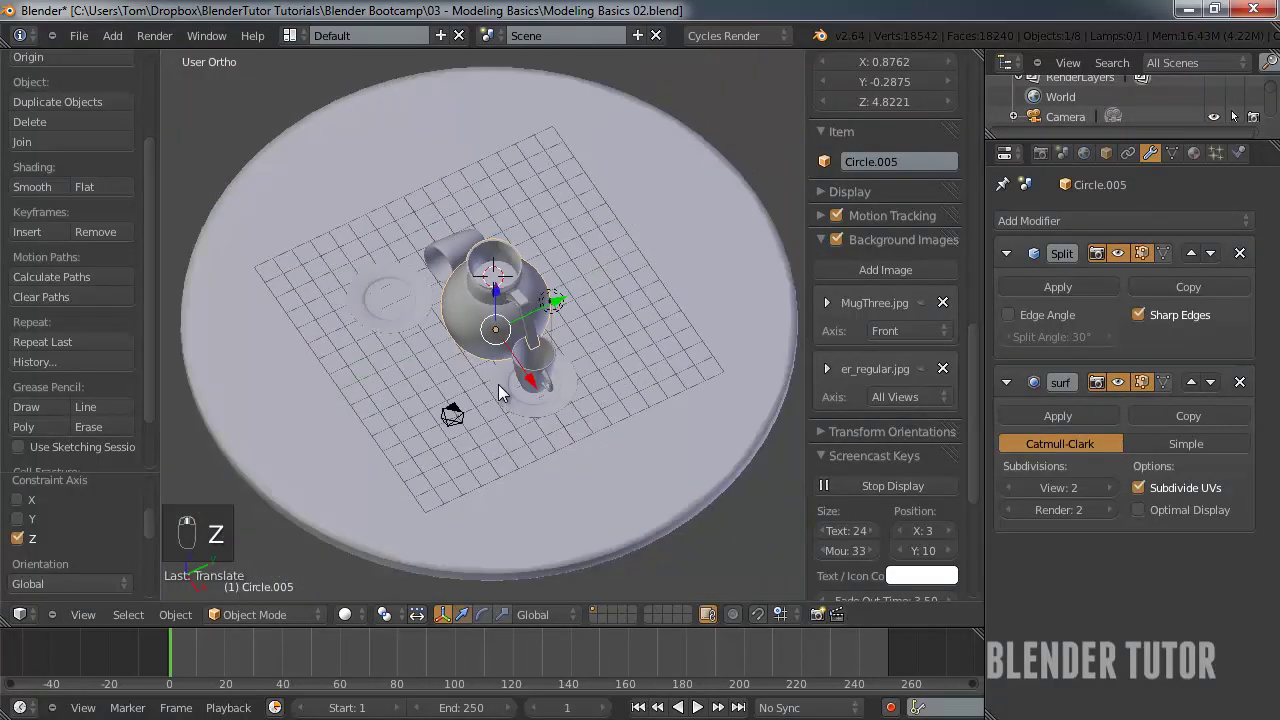
key(KP_7)
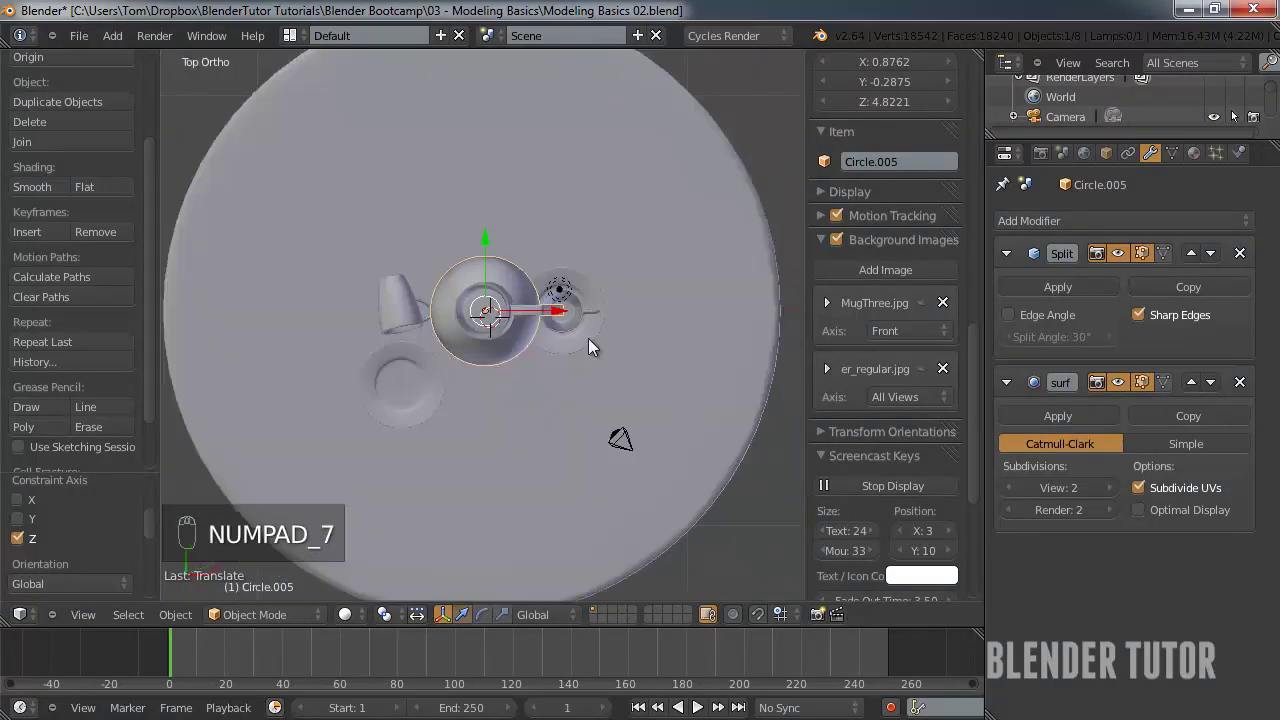
key(r)
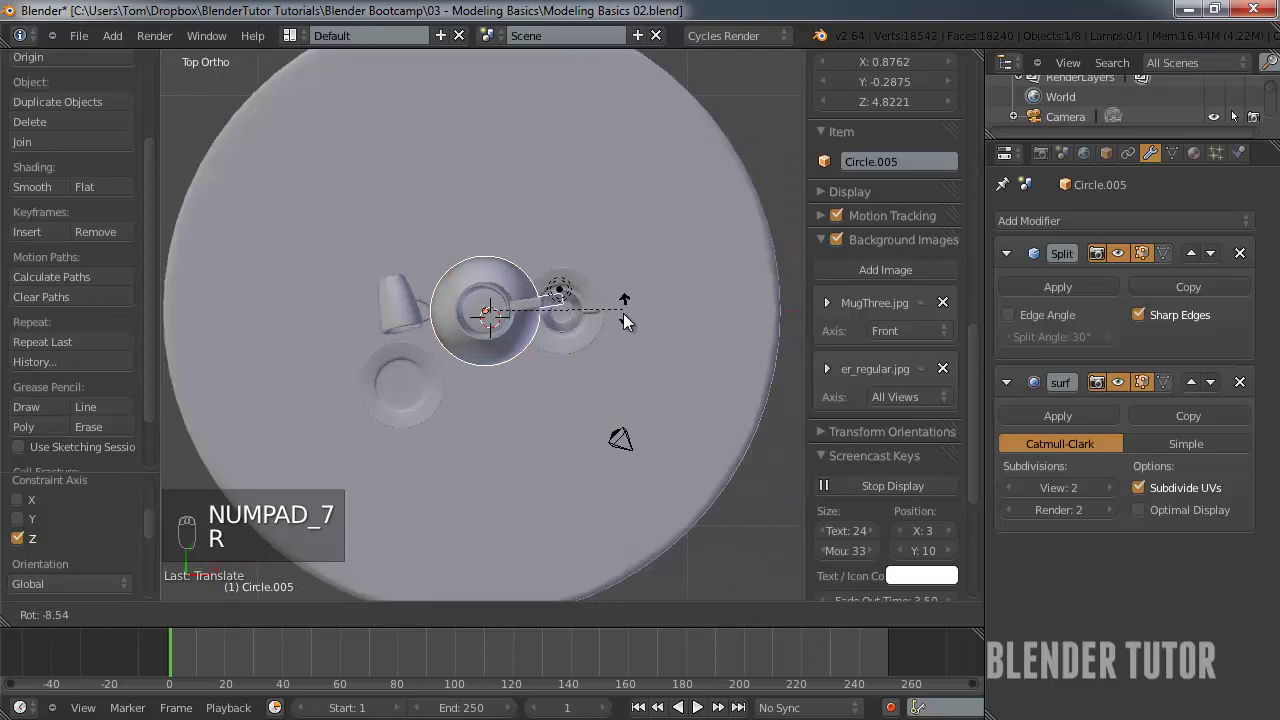
click(606, 403)
key(g)
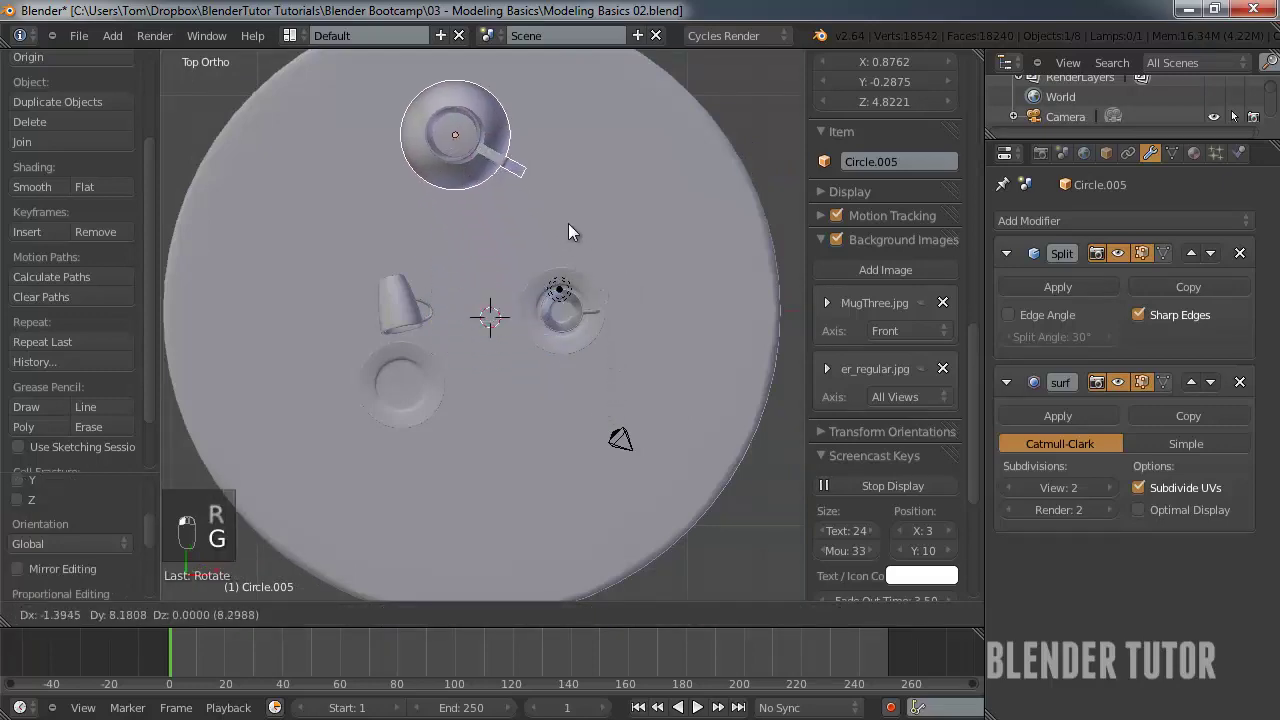
click(549, 189)
- Align the camera to the front view of the table scene and select the camera
scroll(455, 350, down, 2)
middle_drag(542, 335, 453, 252)
key(KP_1)
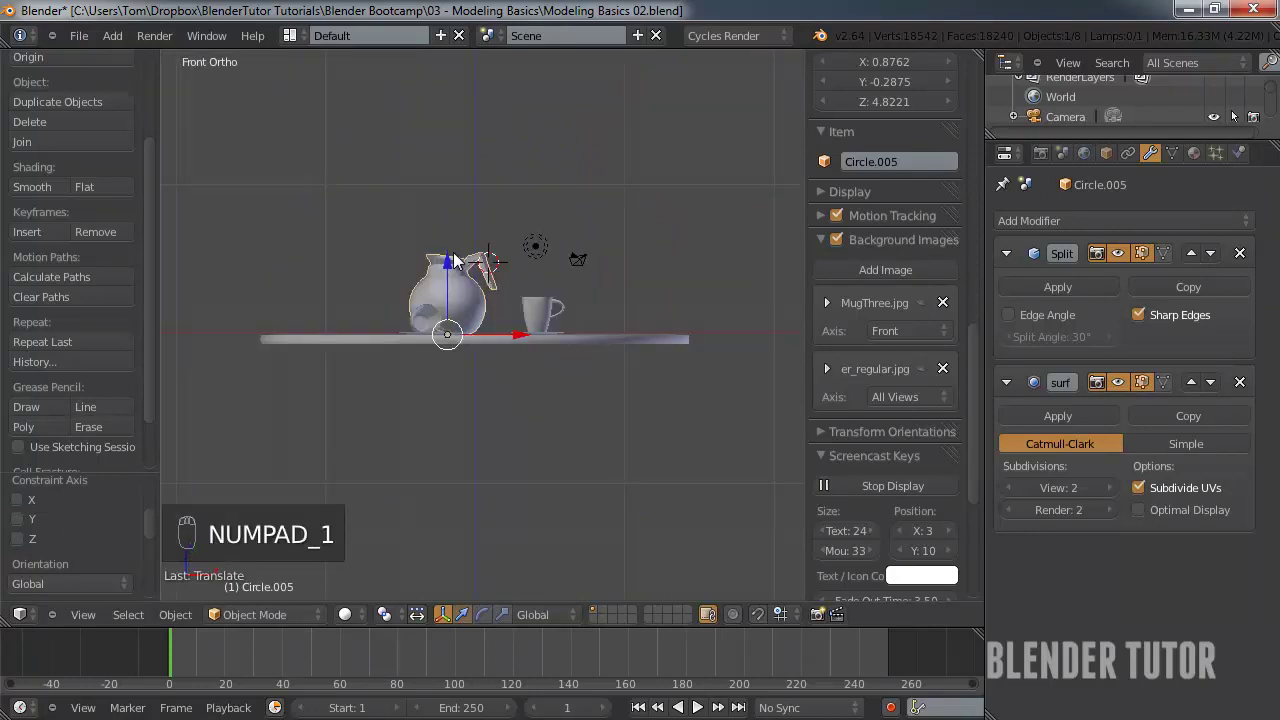
key(ctrl+alt+KP_0)
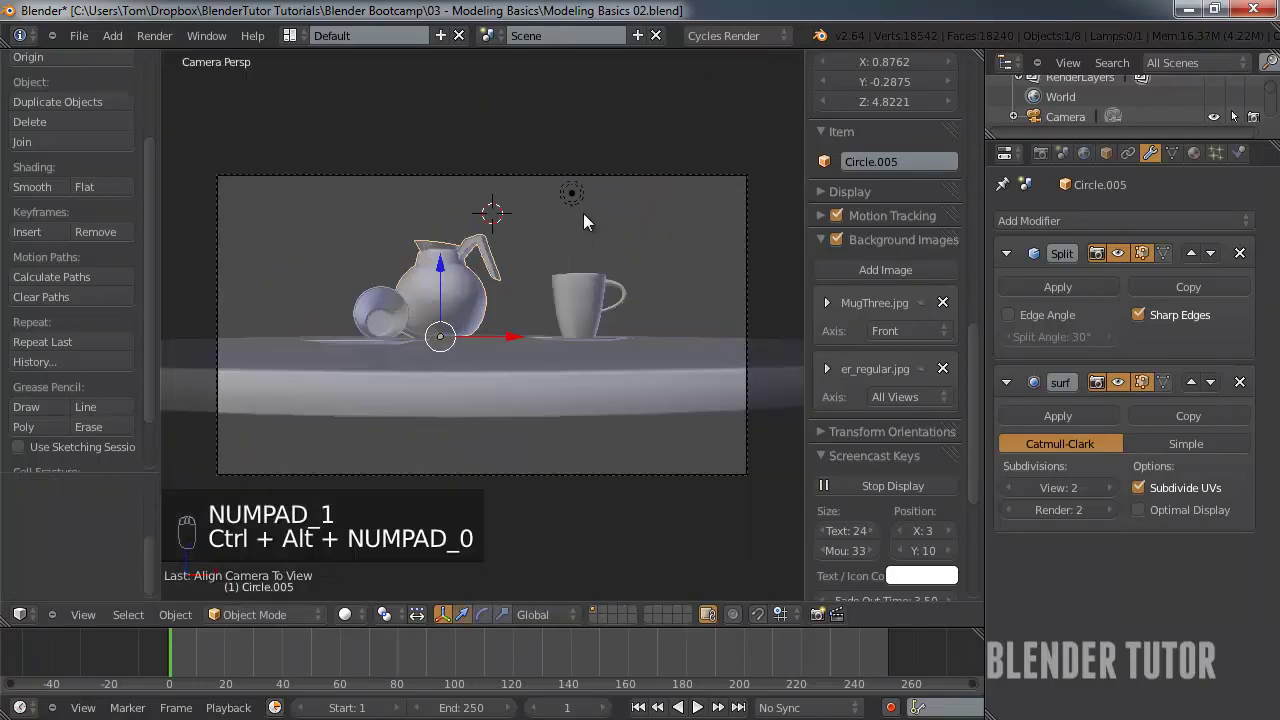
right_click(611, 179)
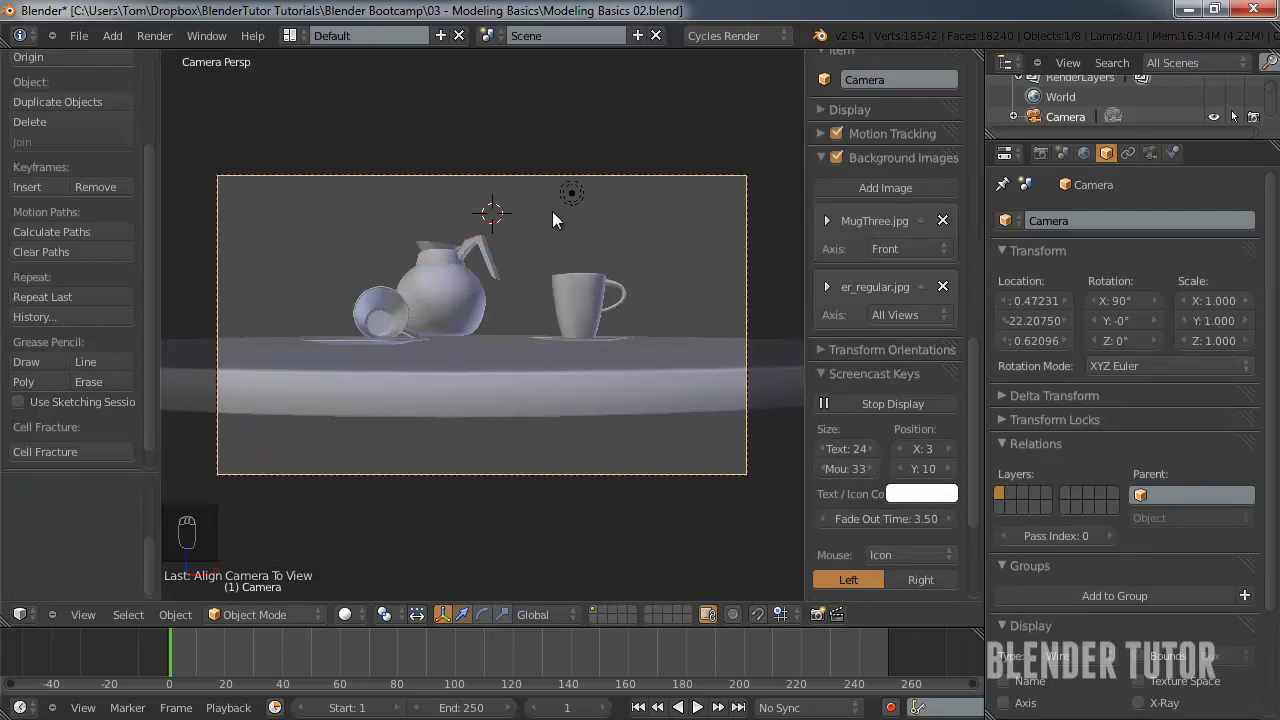
- Align the camera to a slightly raised, angled view of the table, and lower it to frame the pot and cups
middle_drag(522, 232, 569, 241)
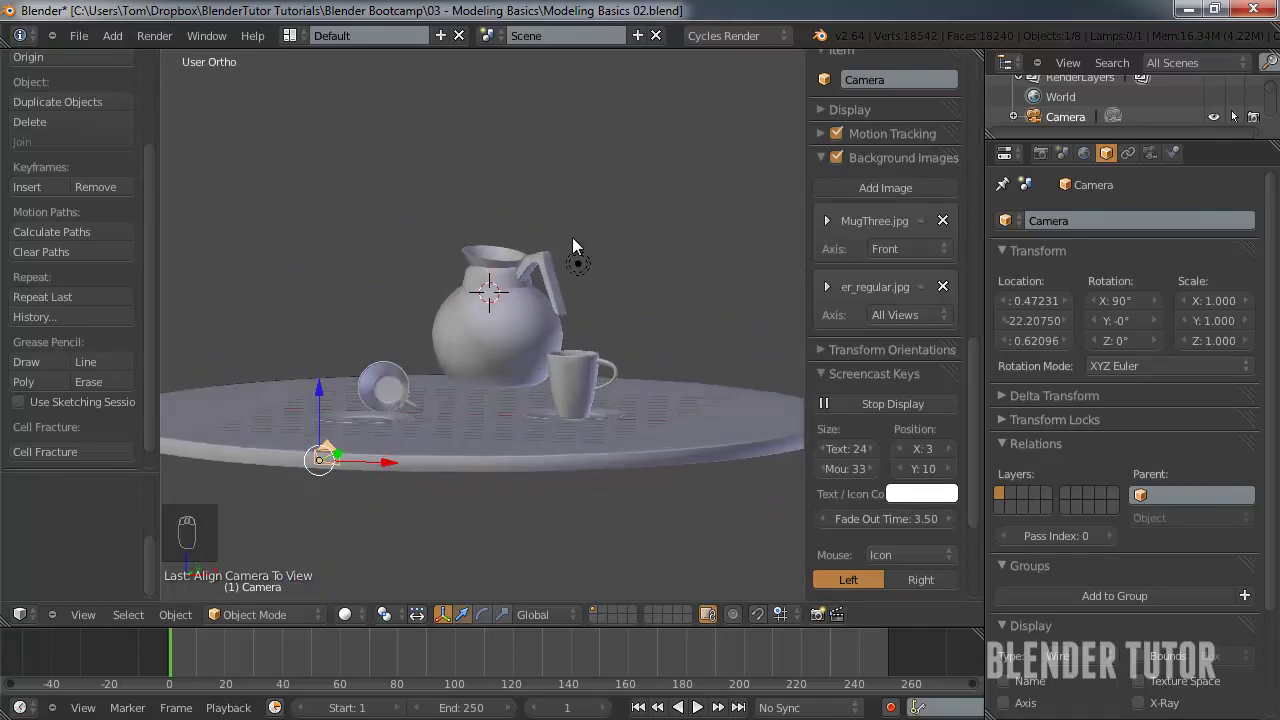
key(ctrl+alt+KP_0)
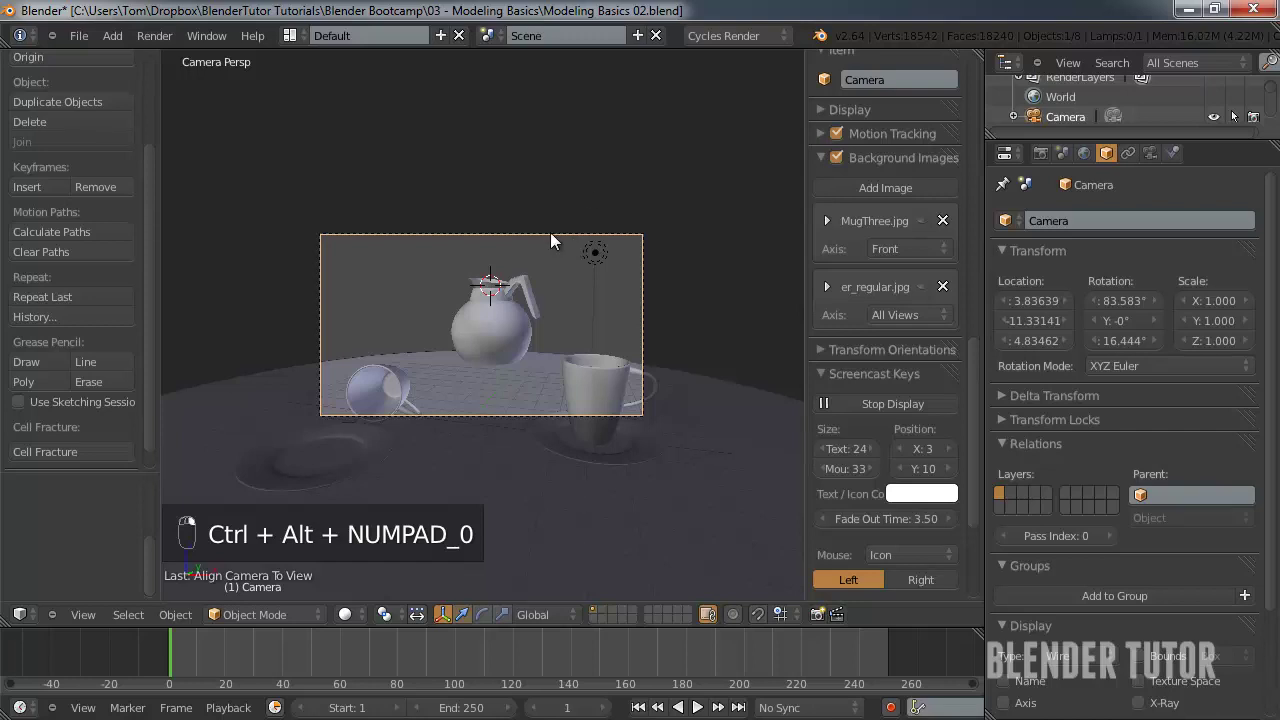
key(g)
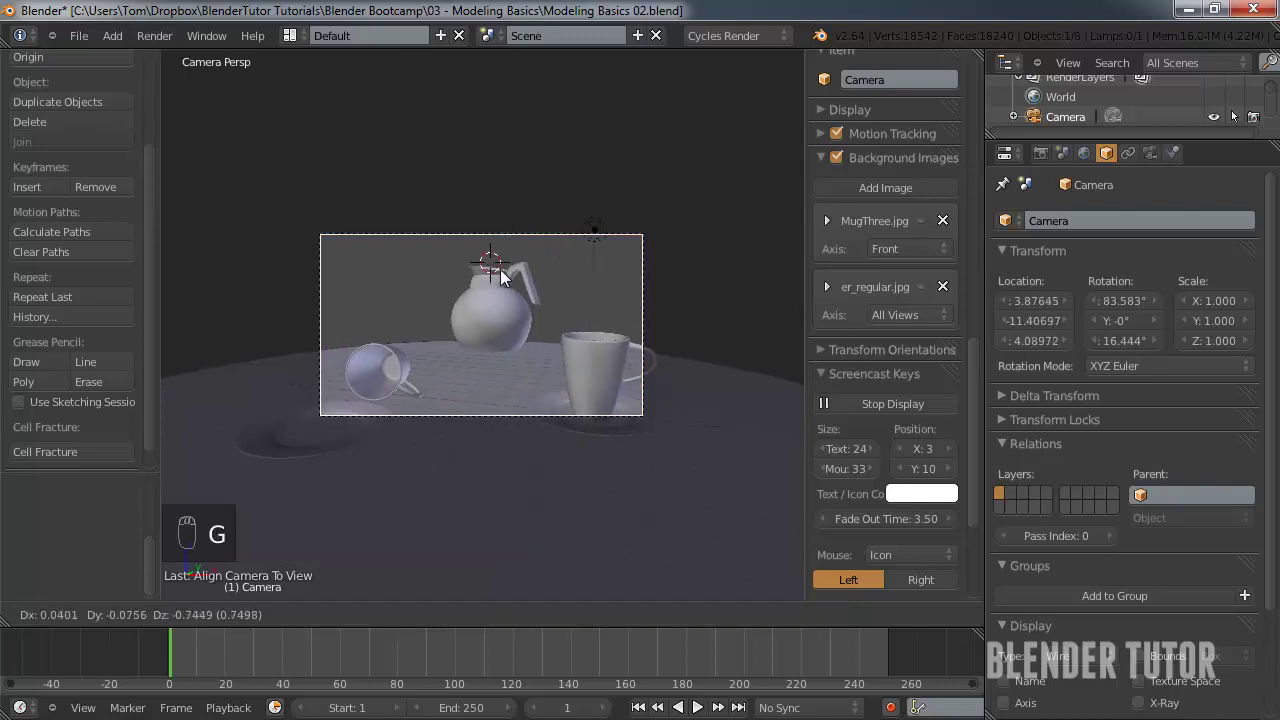
click(517, 320)
scroll(515, 312, up, 4)
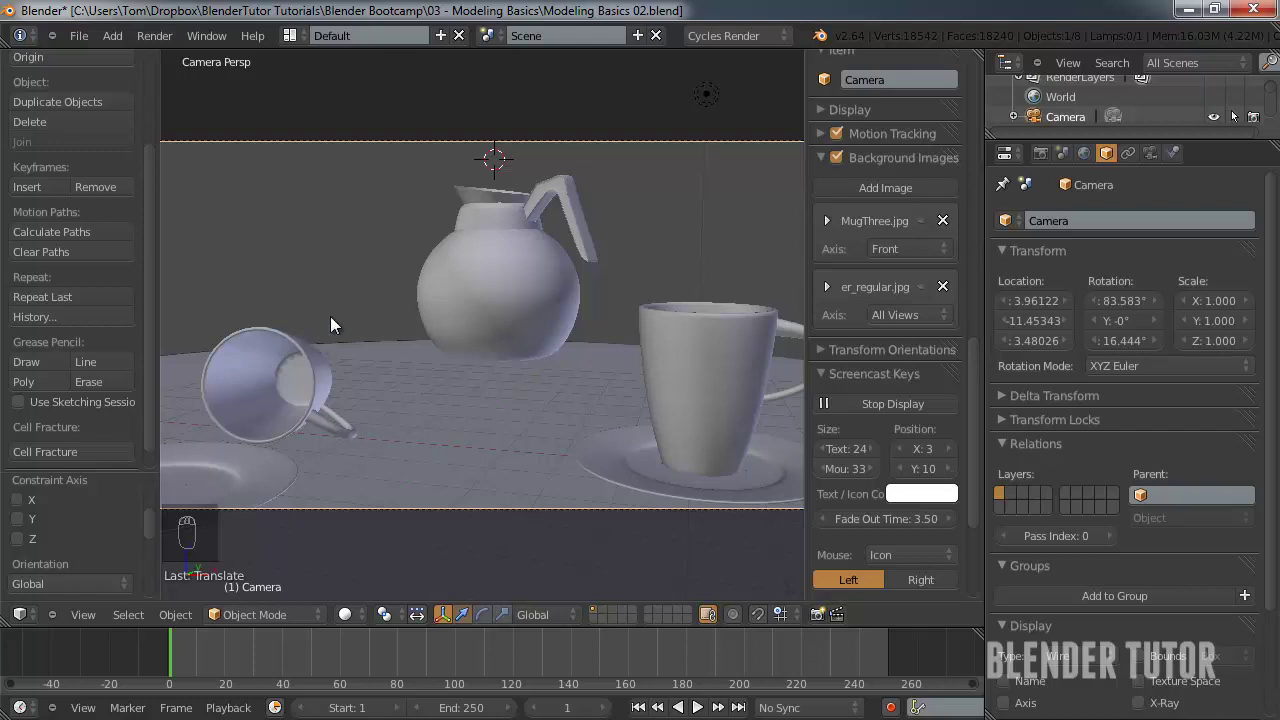
- Hide both side regions of the 3D viewport to enlarge the camera view
key(t)
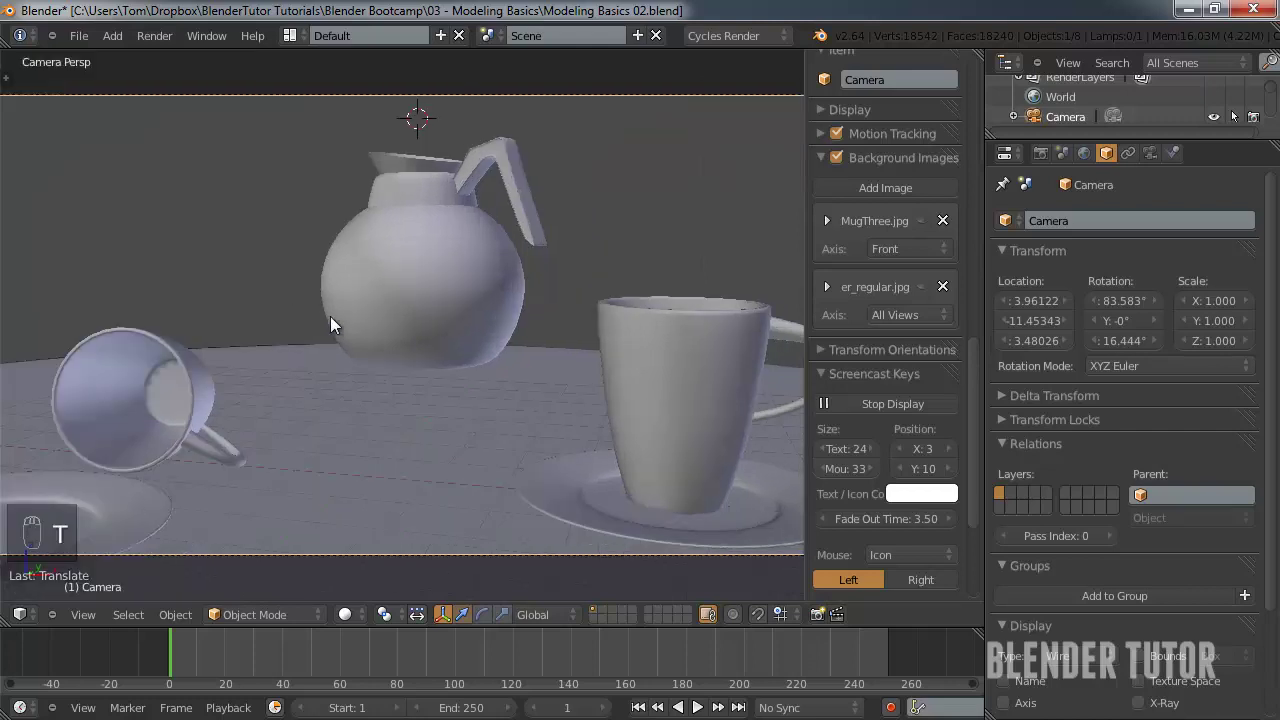
key(n)
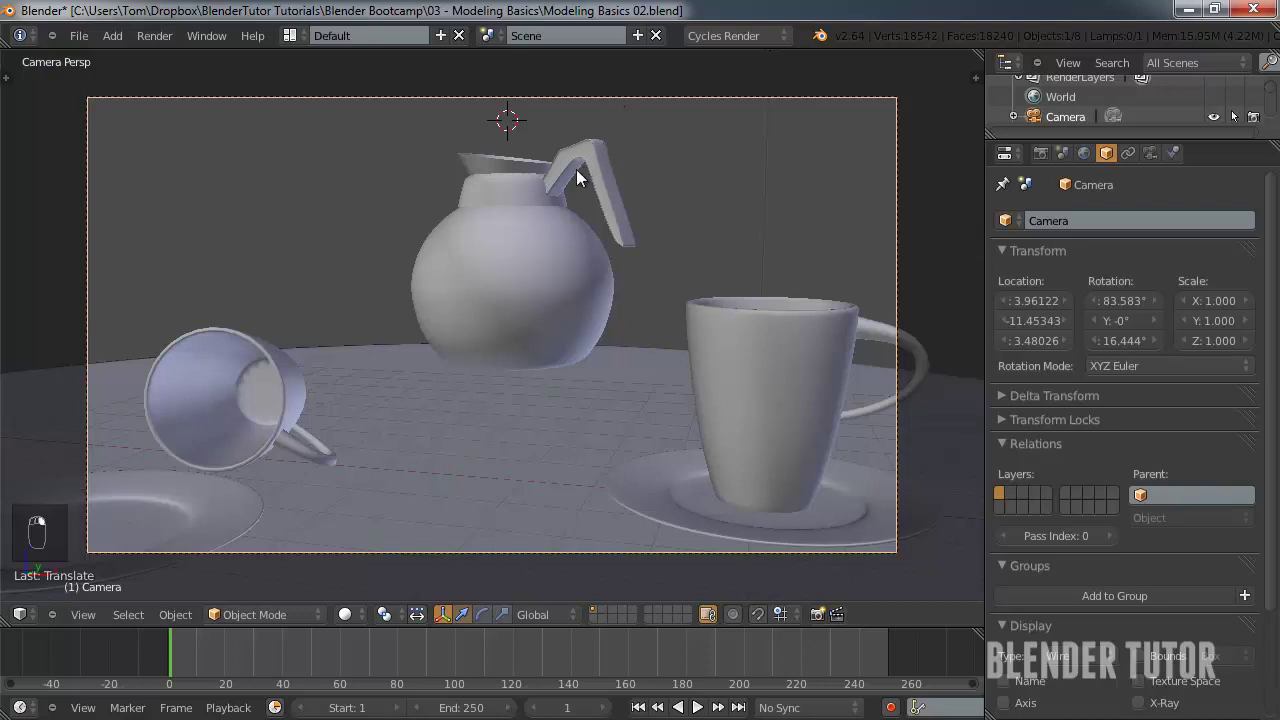
key(g)
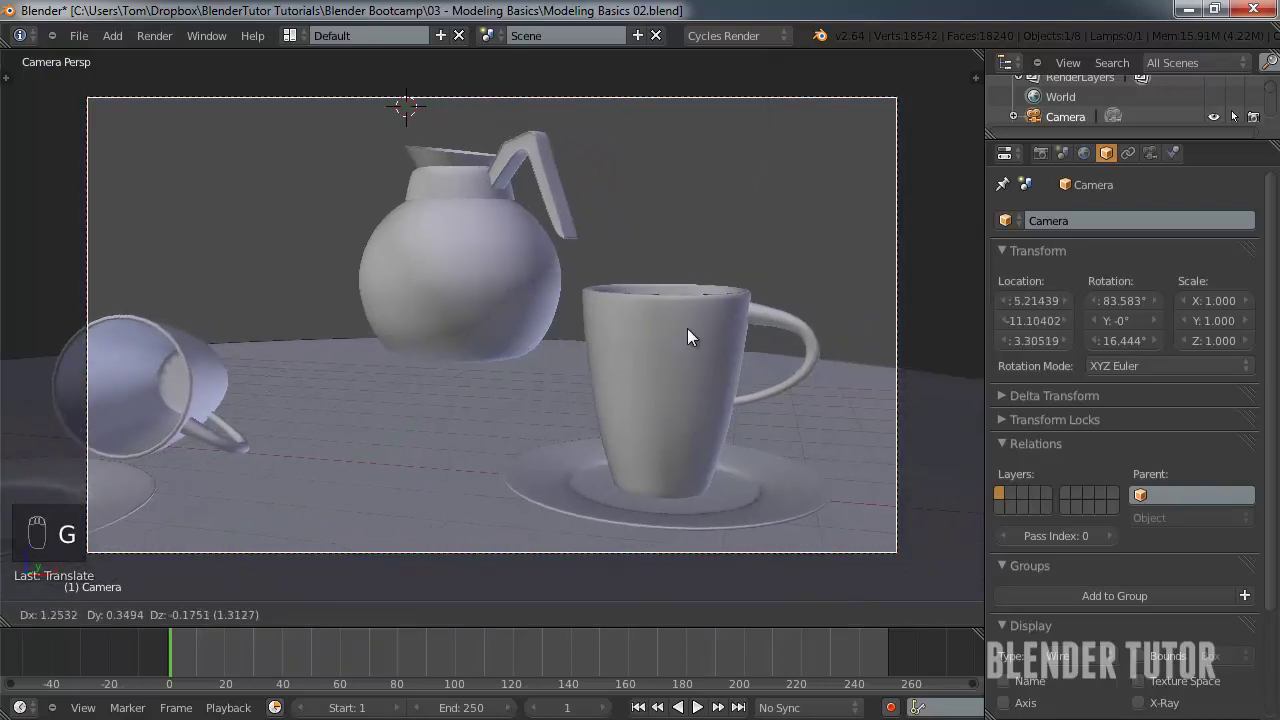
right_click(688, 328)
- Enable the camera's Thirds composition guide and move the camera so the upright cup sits on the right-hand third line
click(1151, 152)
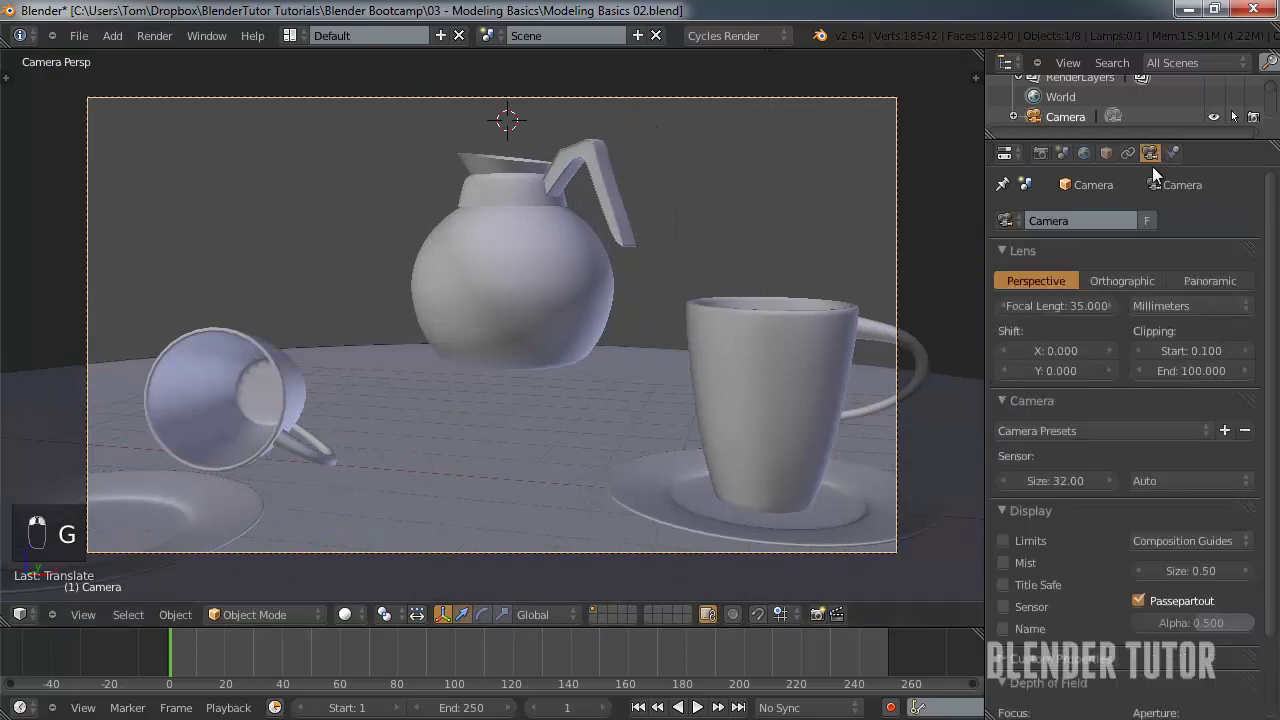
scroll(1110, 350, down, 3)
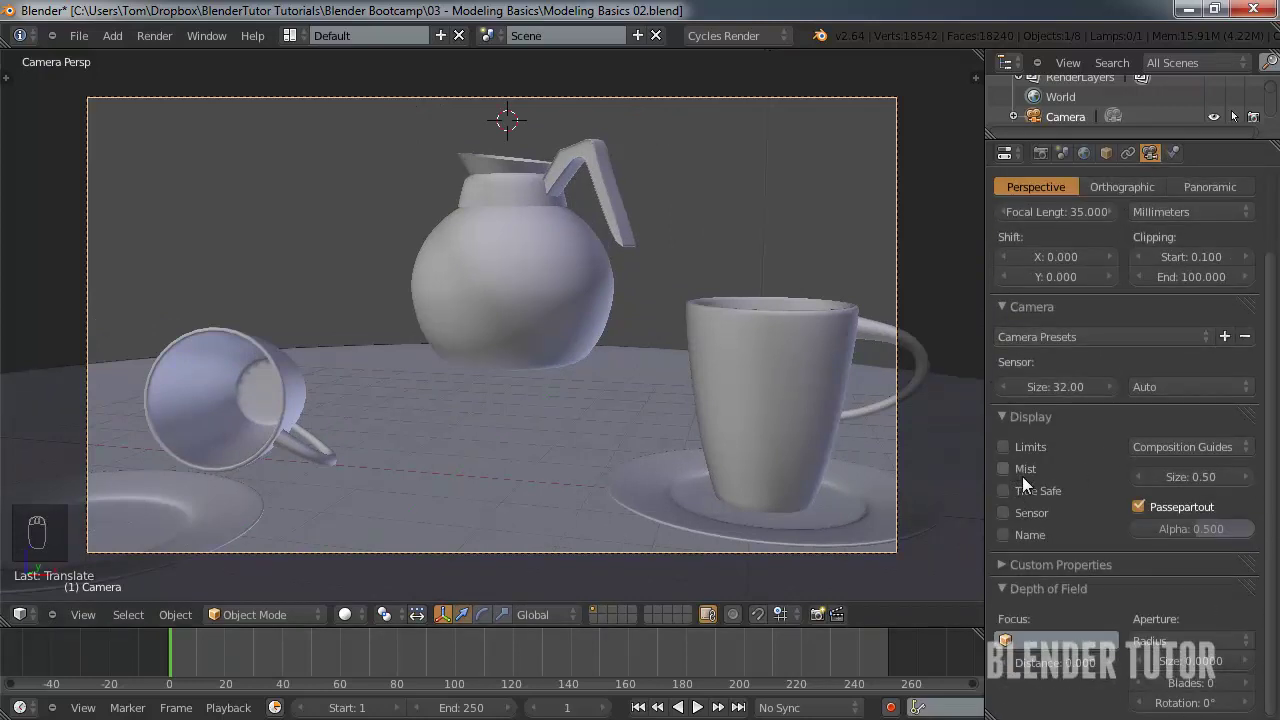
click(1197, 445)
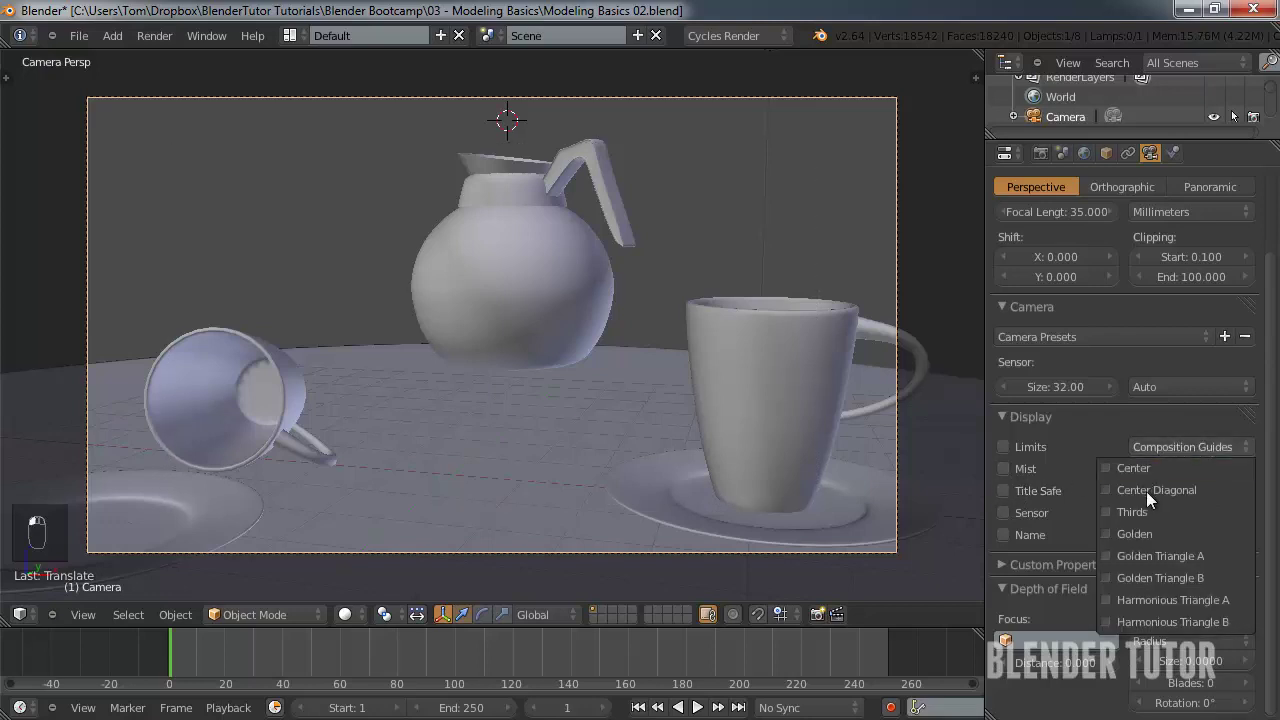
click(1142, 511)
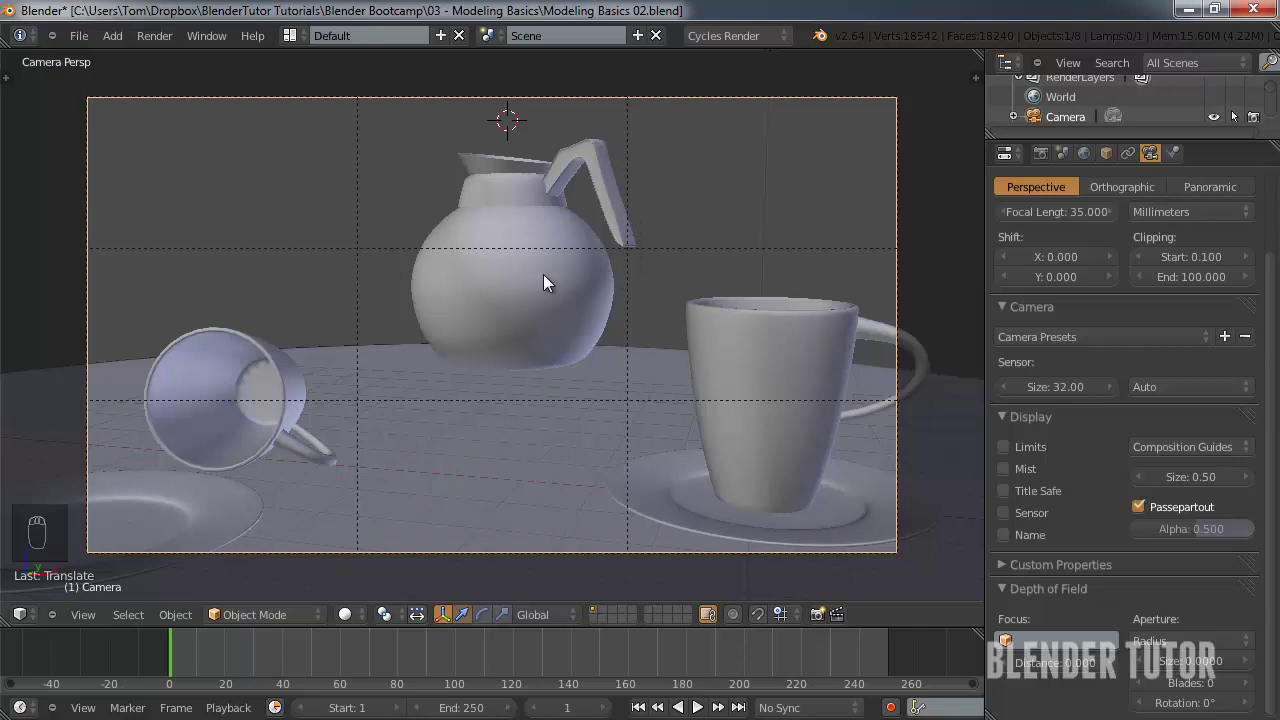
key(g)
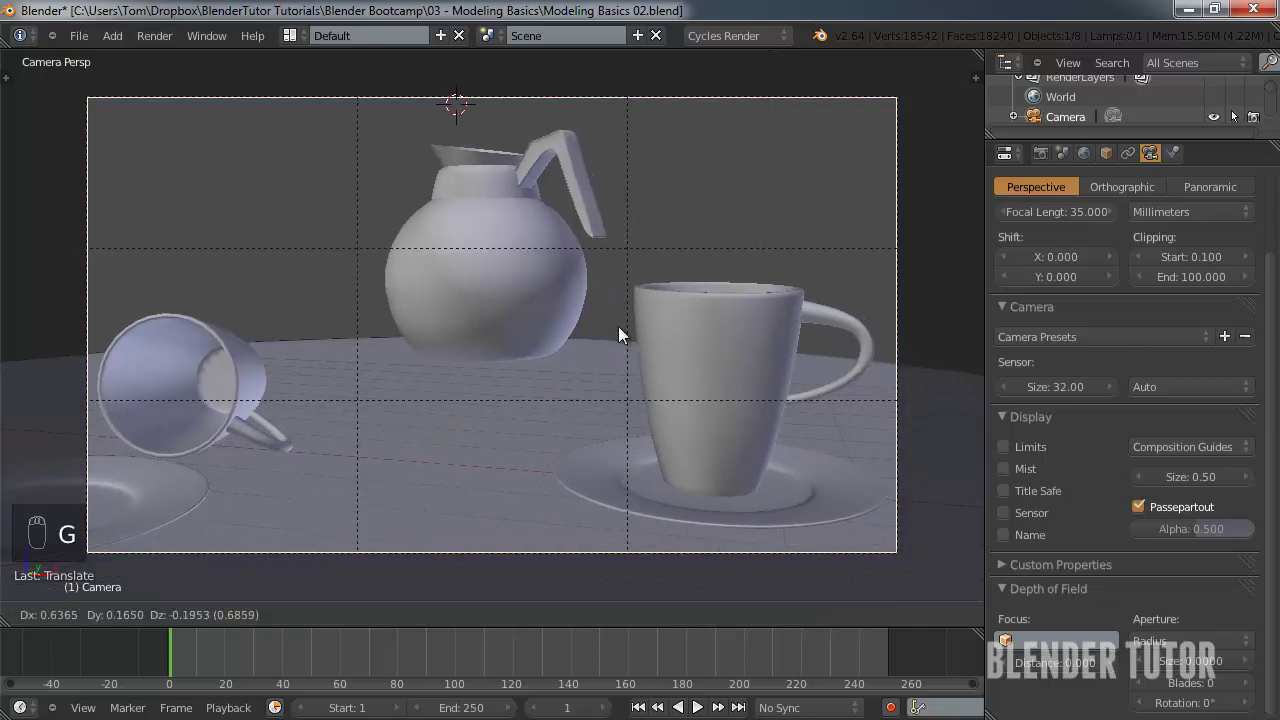
click(755, 358)
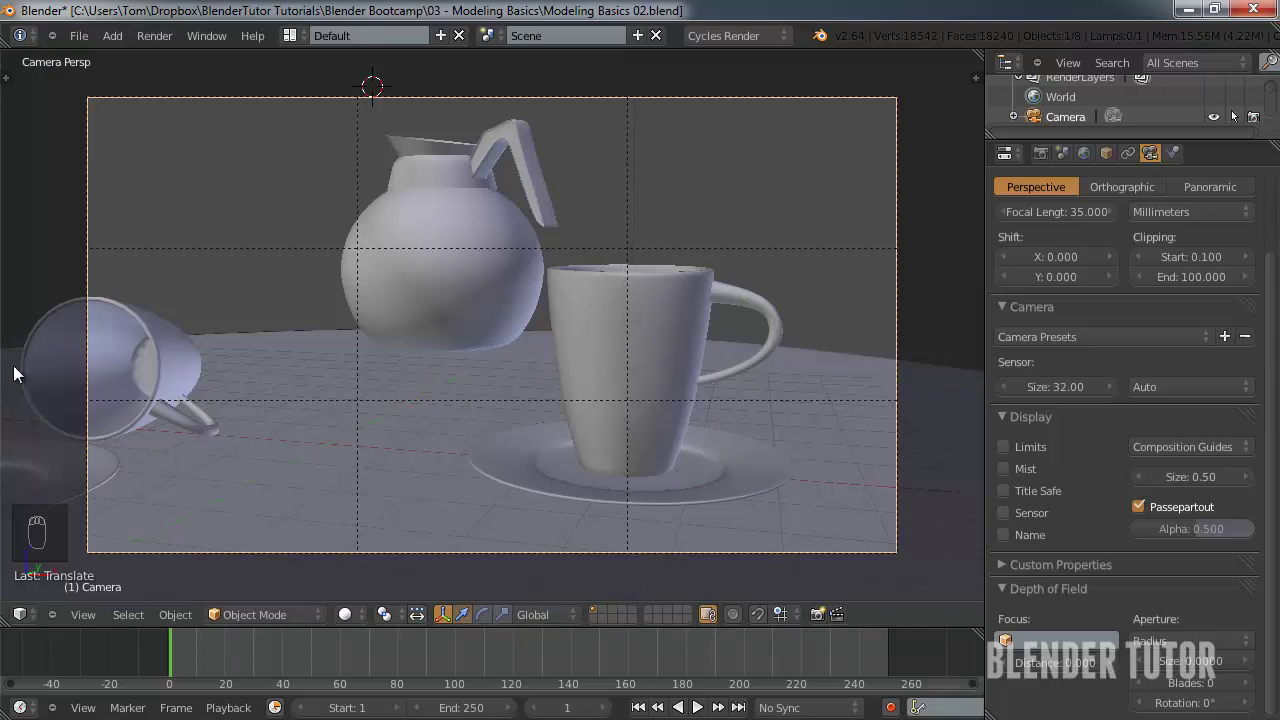
- Slide the tipped cup across the tabletop into the camera frame and rotate it about Z to turn its opening outward
right_click(155, 366)
key(g)
key(shift+z)
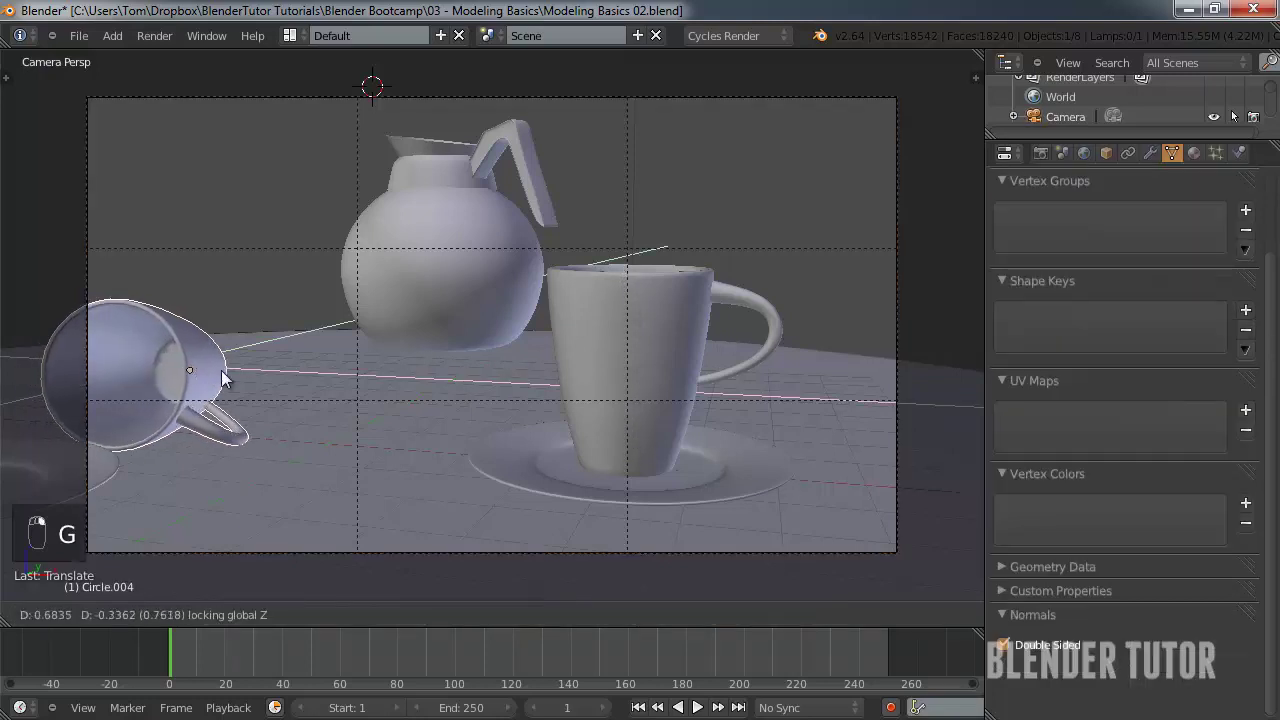
click(257, 350)
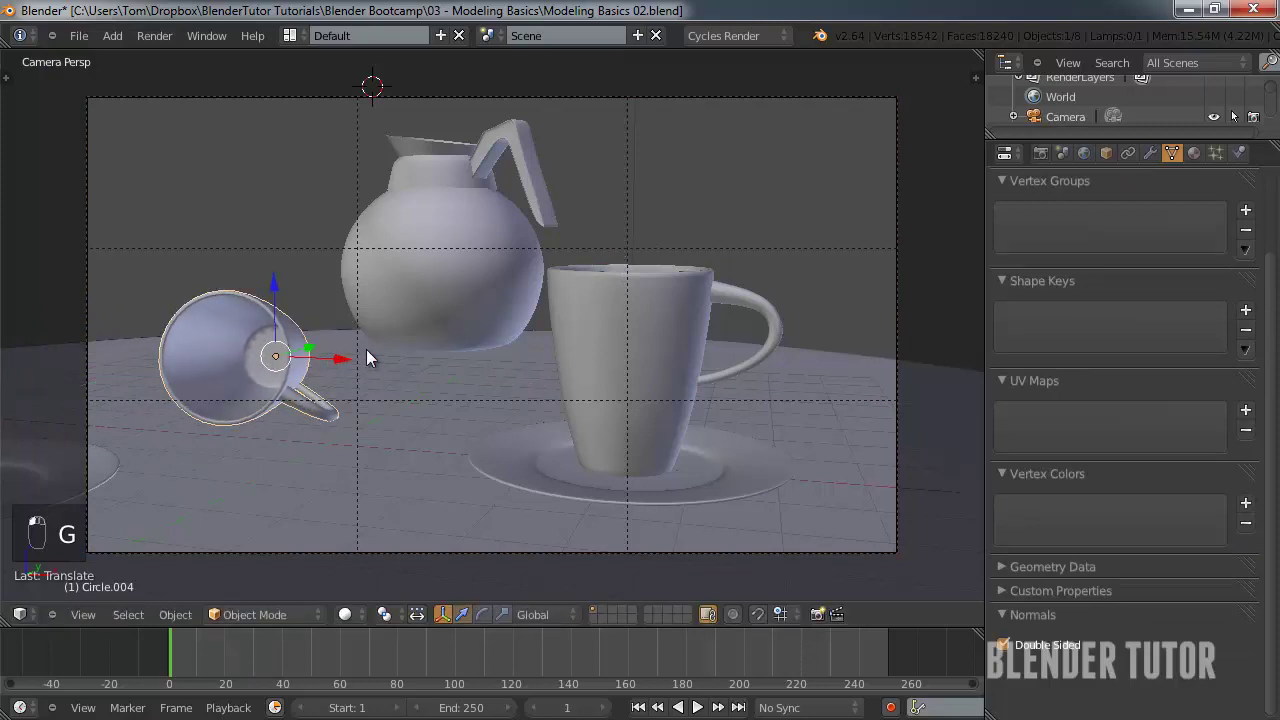
key(r)
key(z)
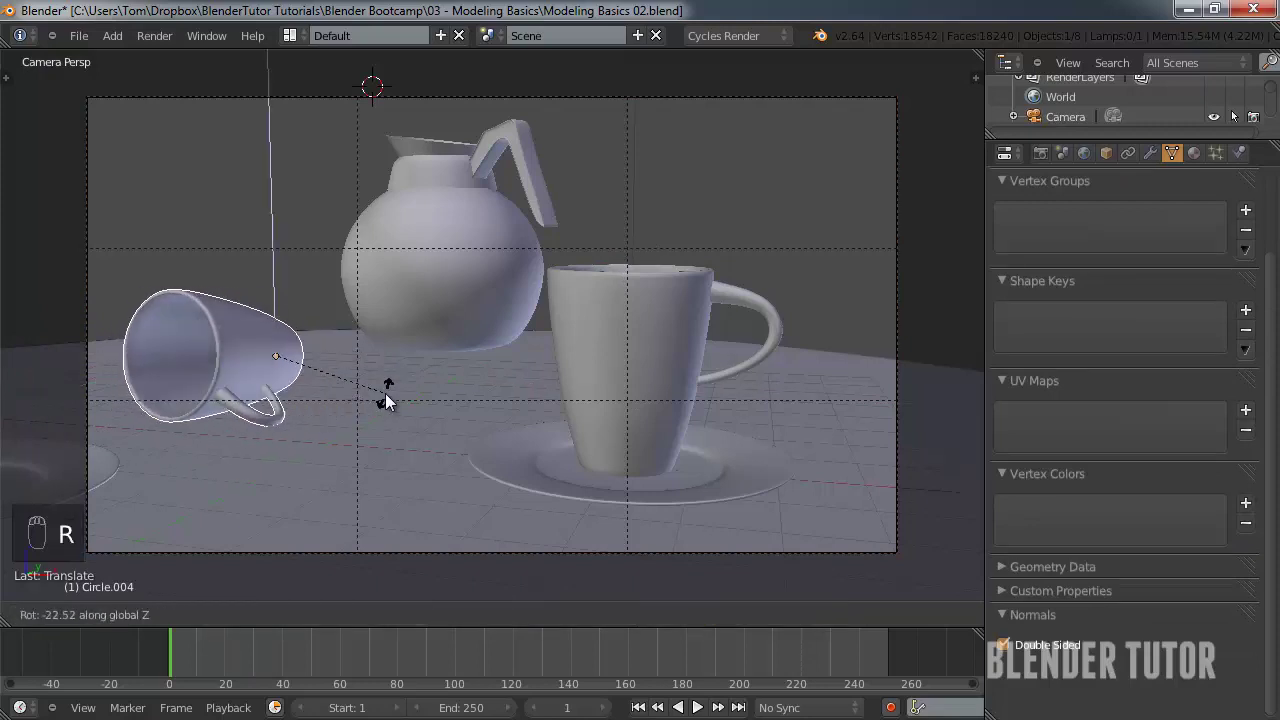
click(399, 380)
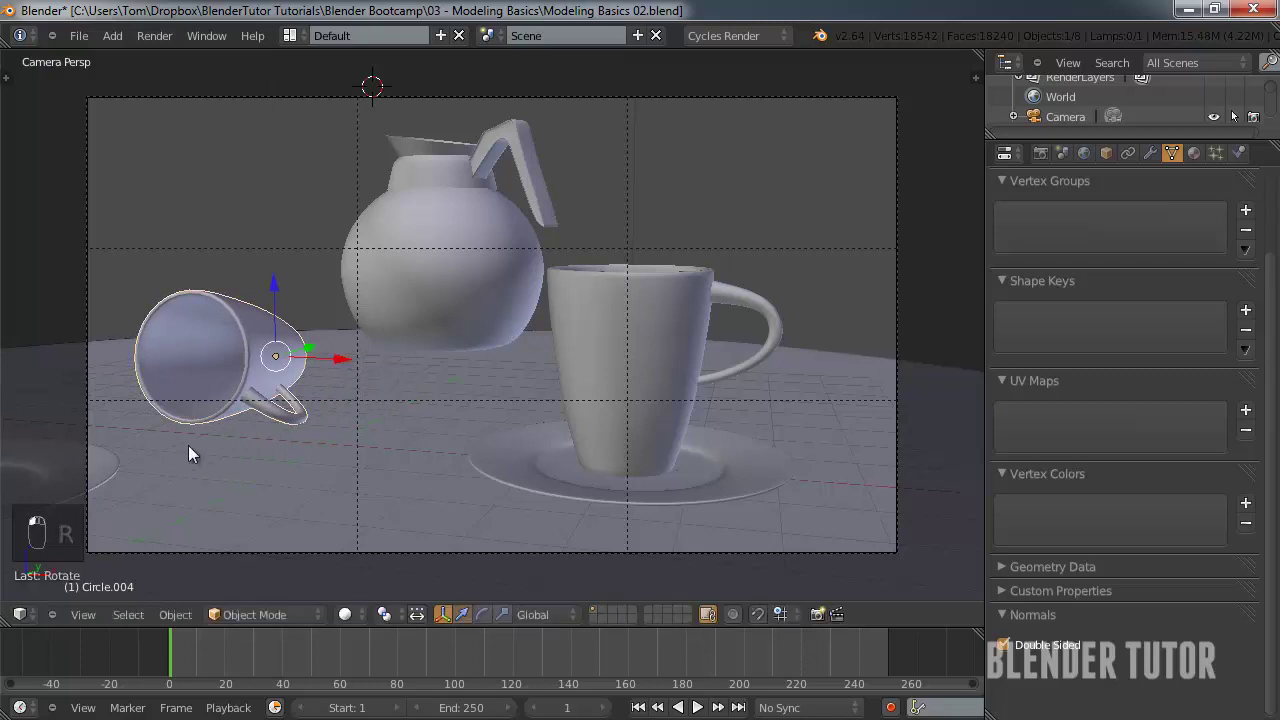
- Slide the empty saucer across the tabletop into the lower-left foreground of the camera frame, locking its height
key(g)
key(shift+z)
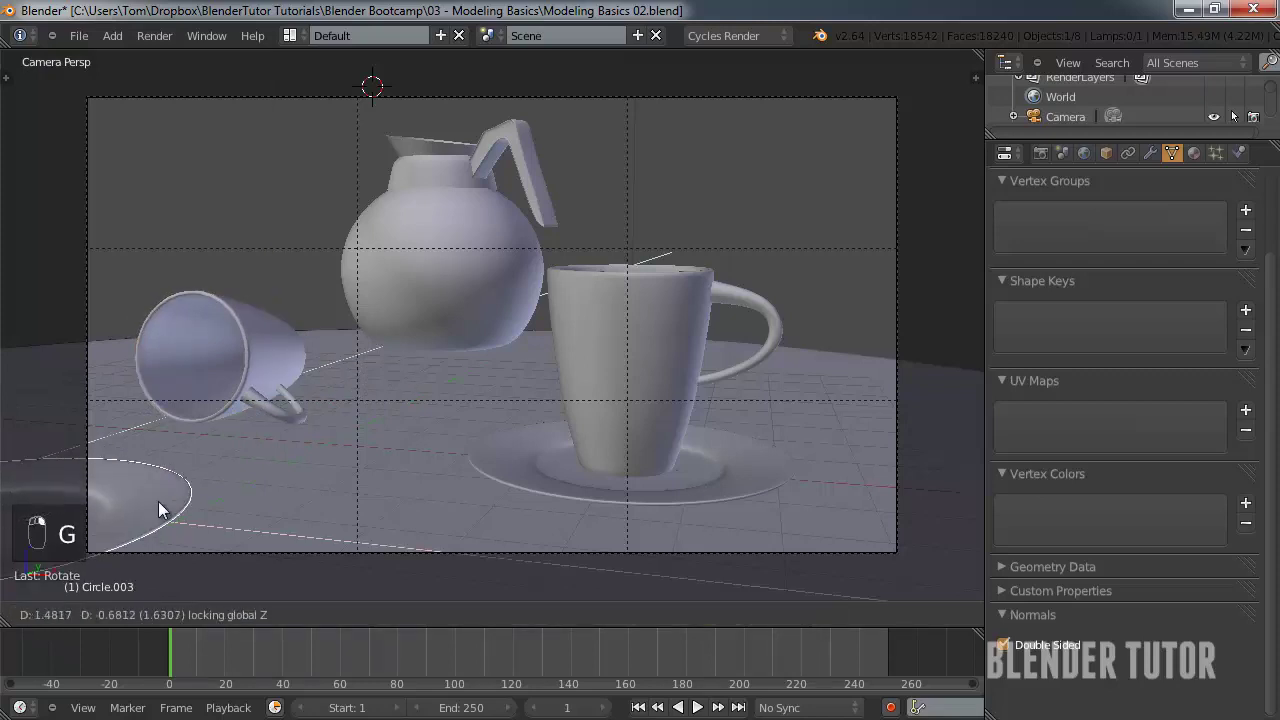
click(337, 510)
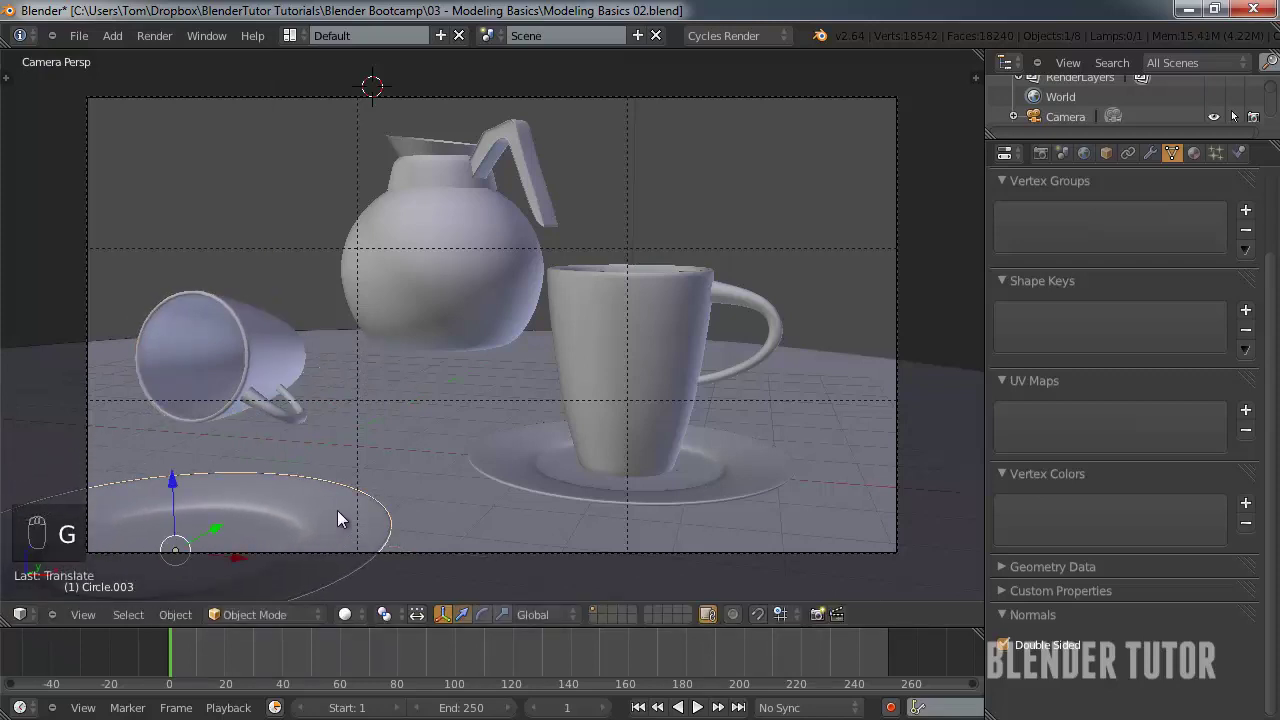
- Add a plane mesh to the scene from an orthographic overview of the whole table
right_click(431, 247)
scroll(433, 249, down, 1)
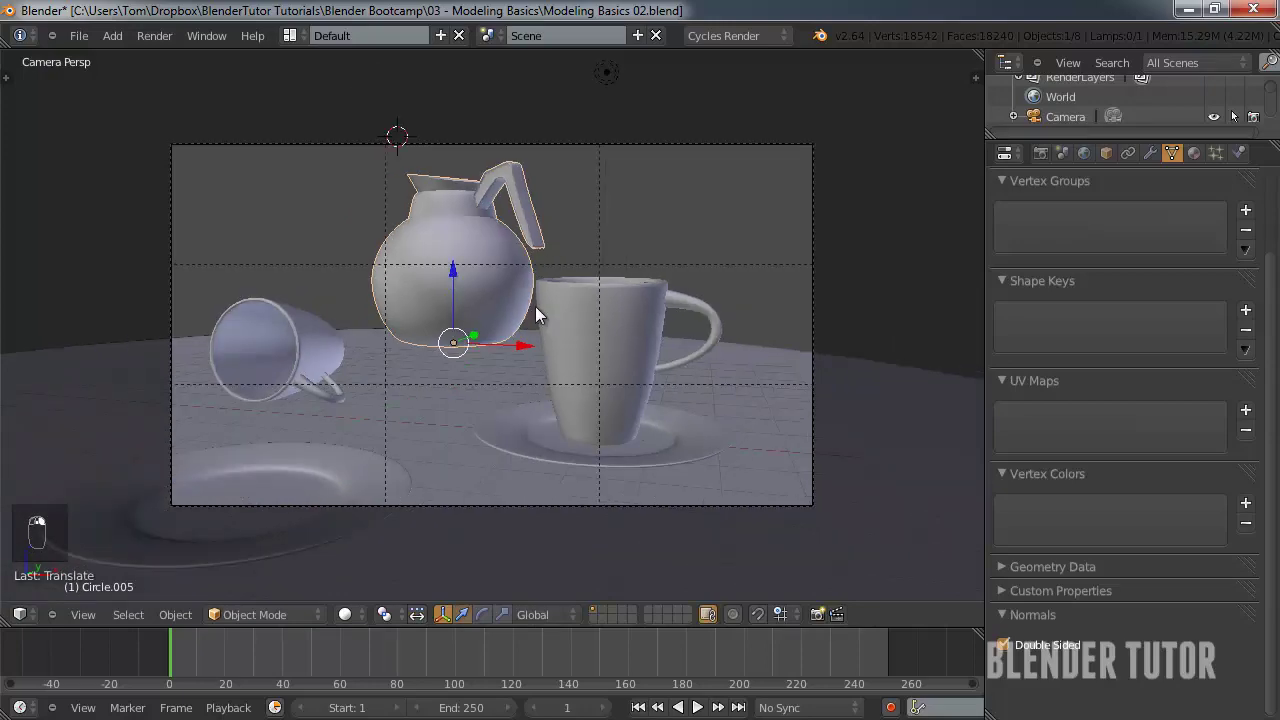
scroll(582, 316, down, 5)
middle_drag(582, 316, 535, 430)
key(KP_5)
scroll(535, 430, down, 5)
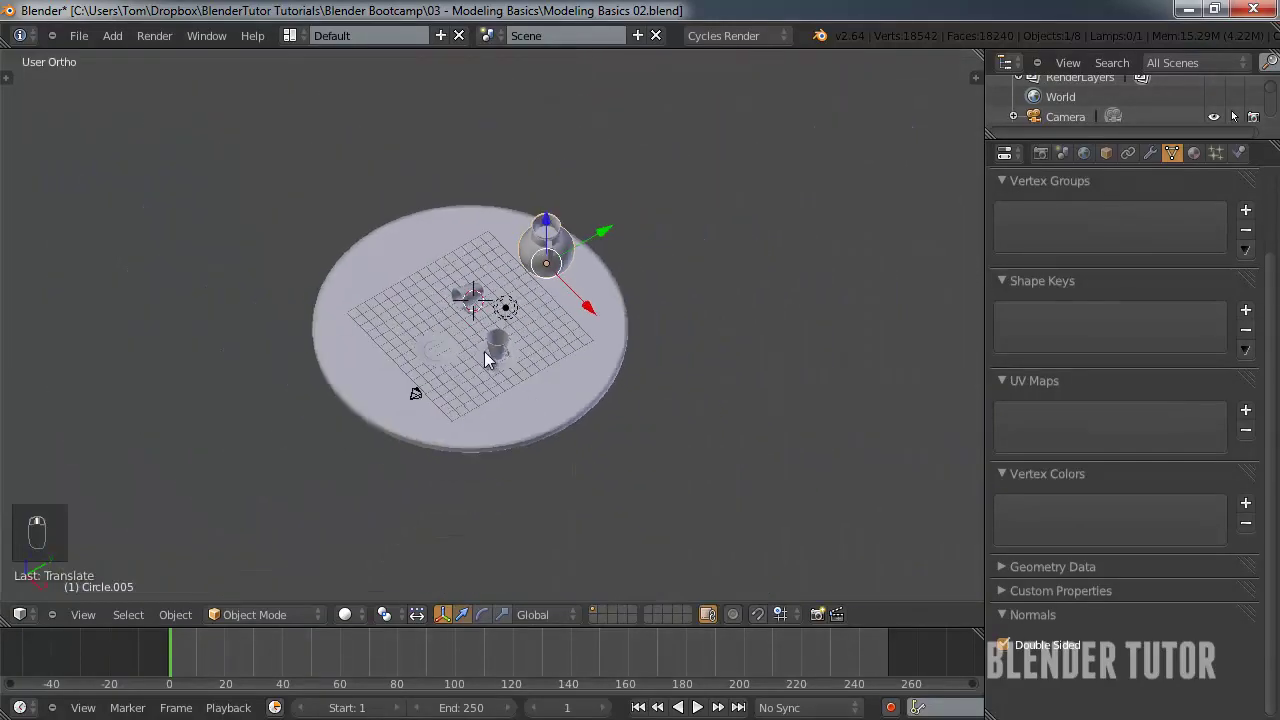
key(shift+a)
mouse_move(484, 351)
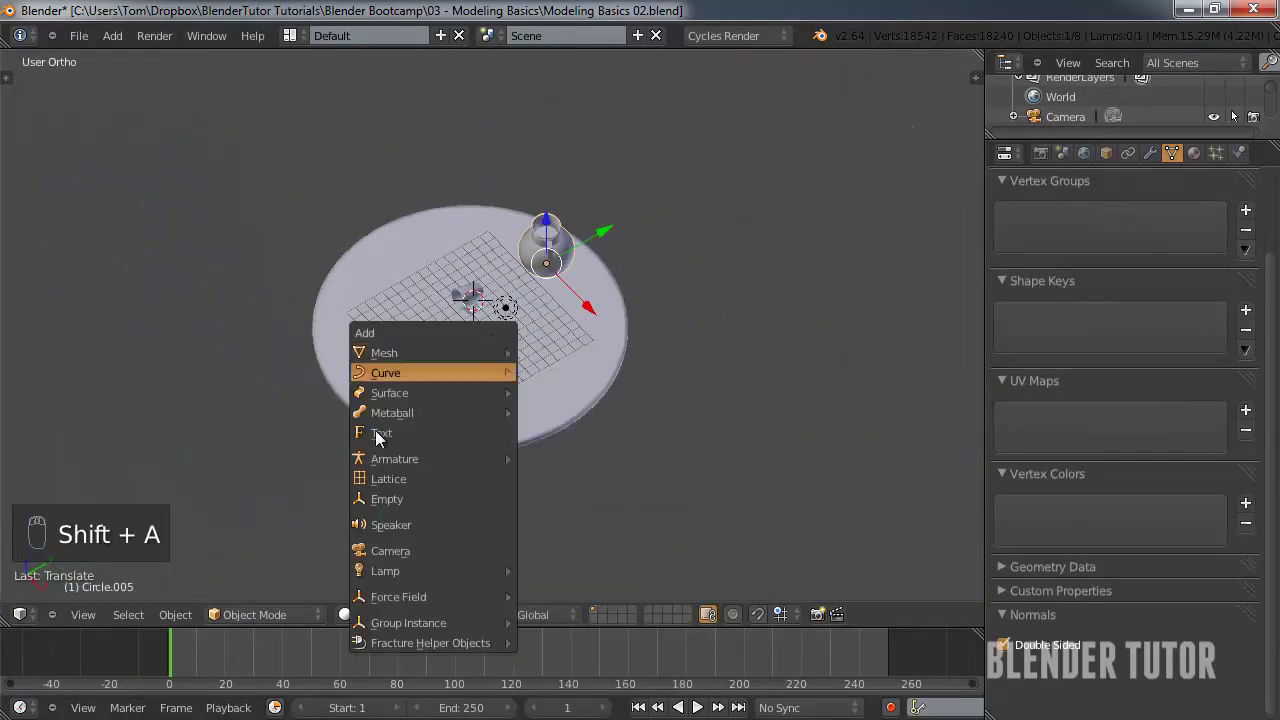
key(shift+a)
mouse_move(375, 398)
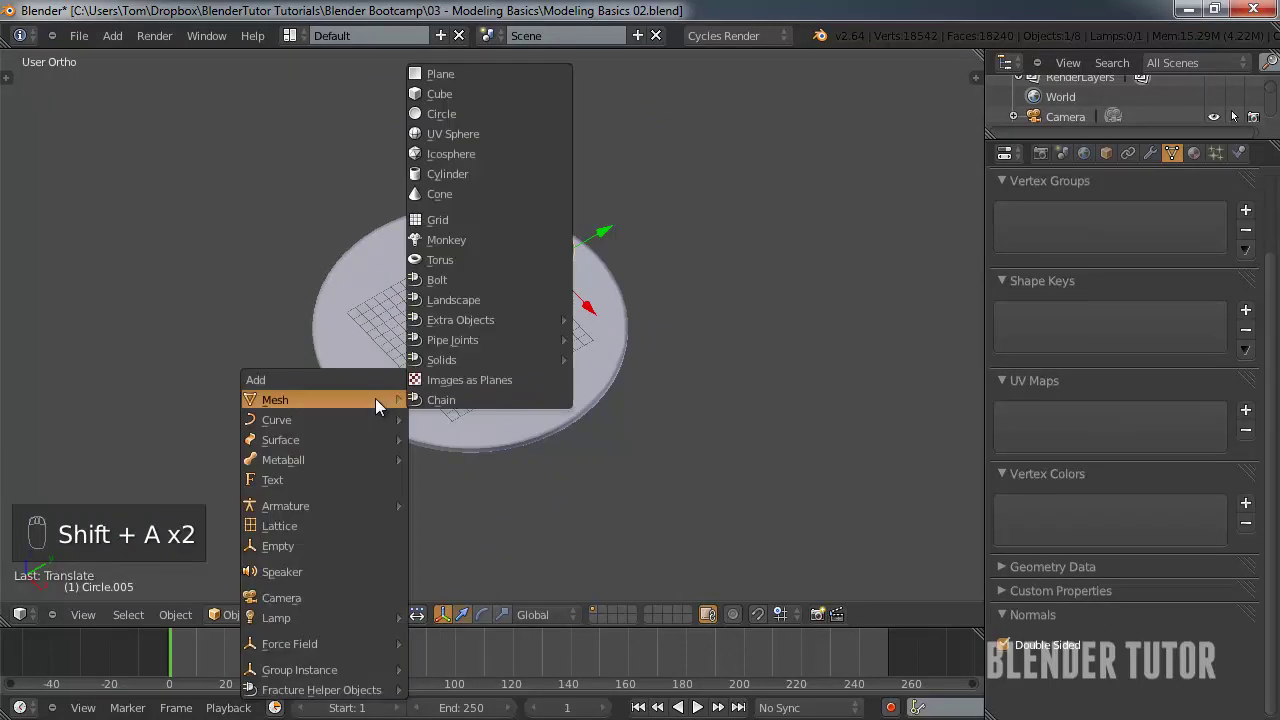
click(465, 73)
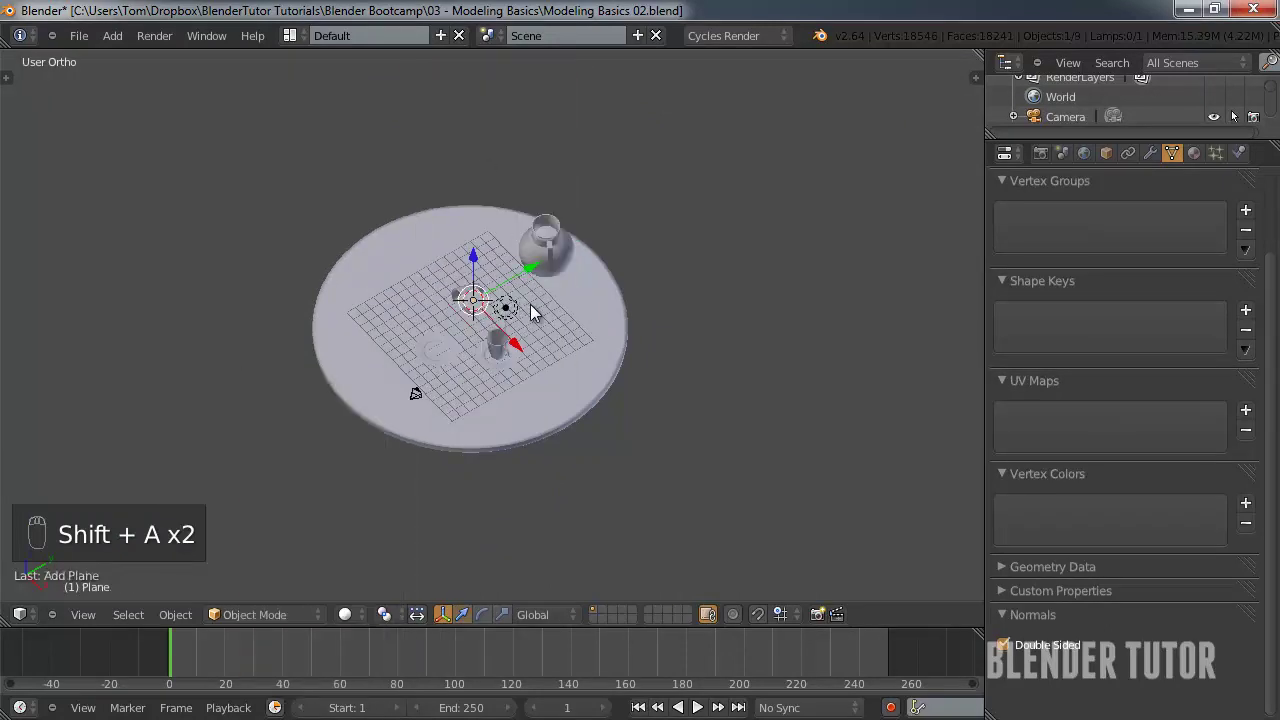
- Rotate the plane upright and move it along Y to stand behind the table and pot
key(r)
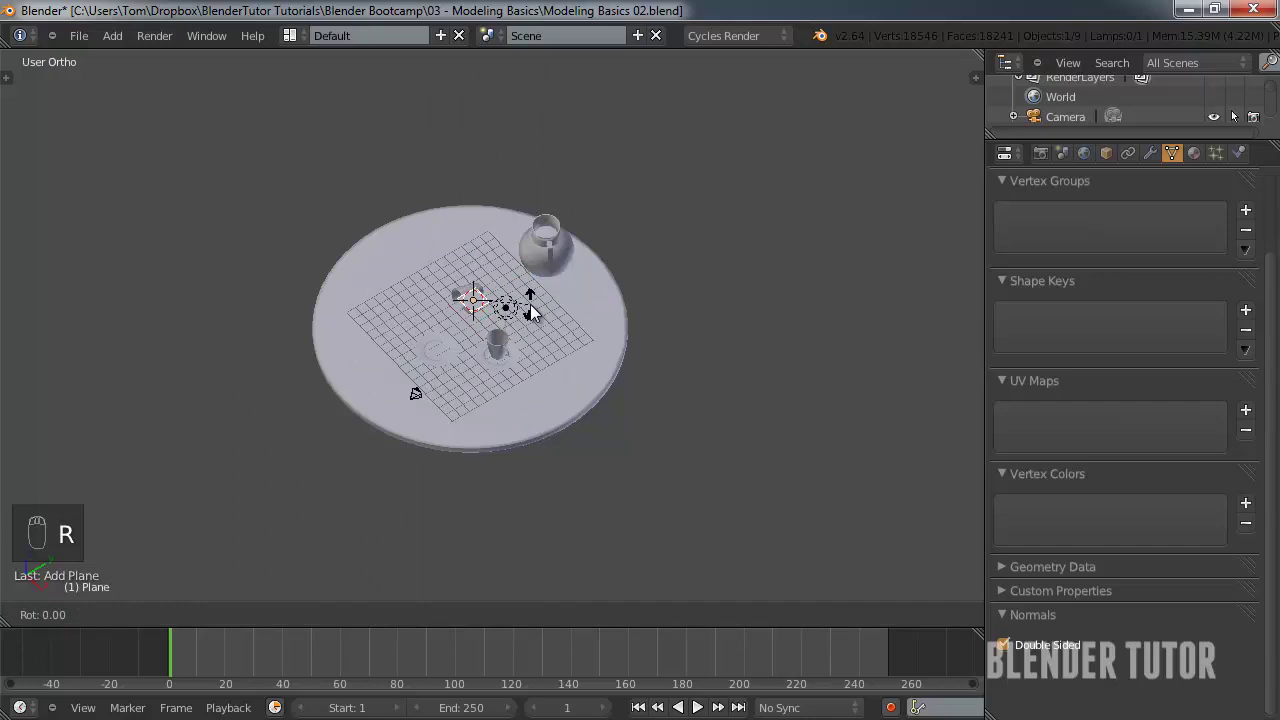
click(530, 312)
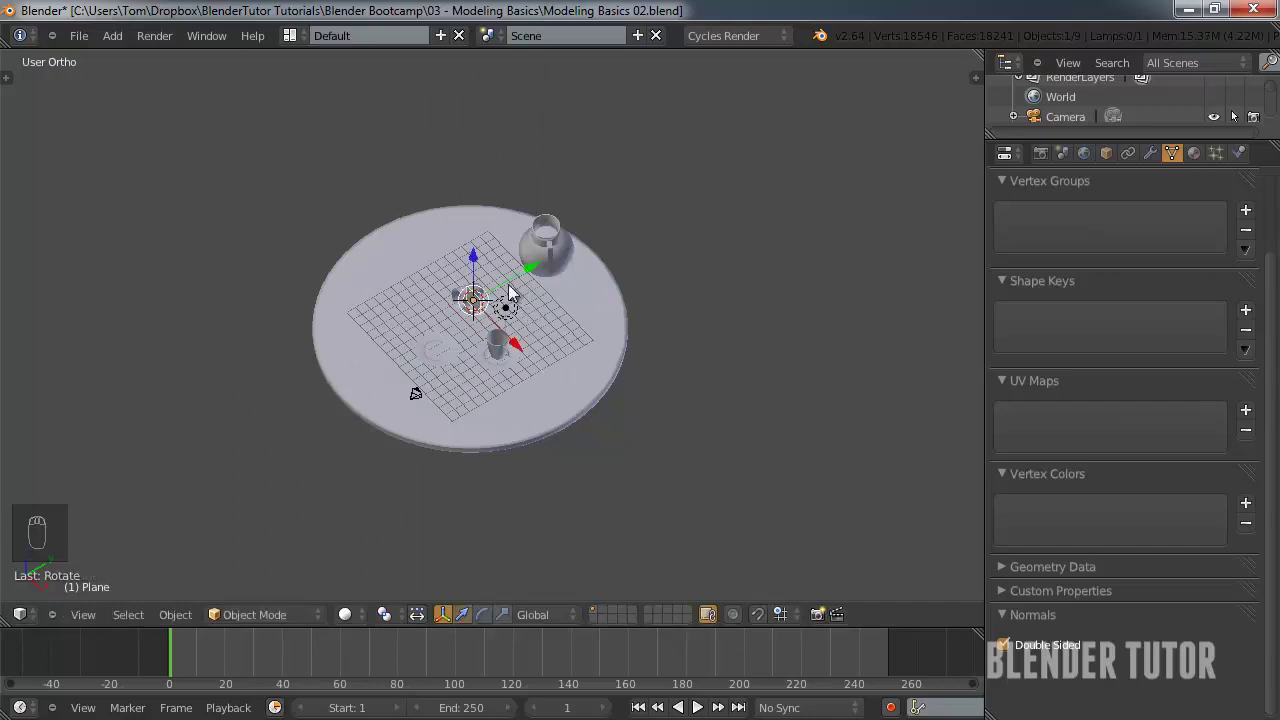
drag(538, 258, 600, 229)
drag(698, 172, 700, 174)
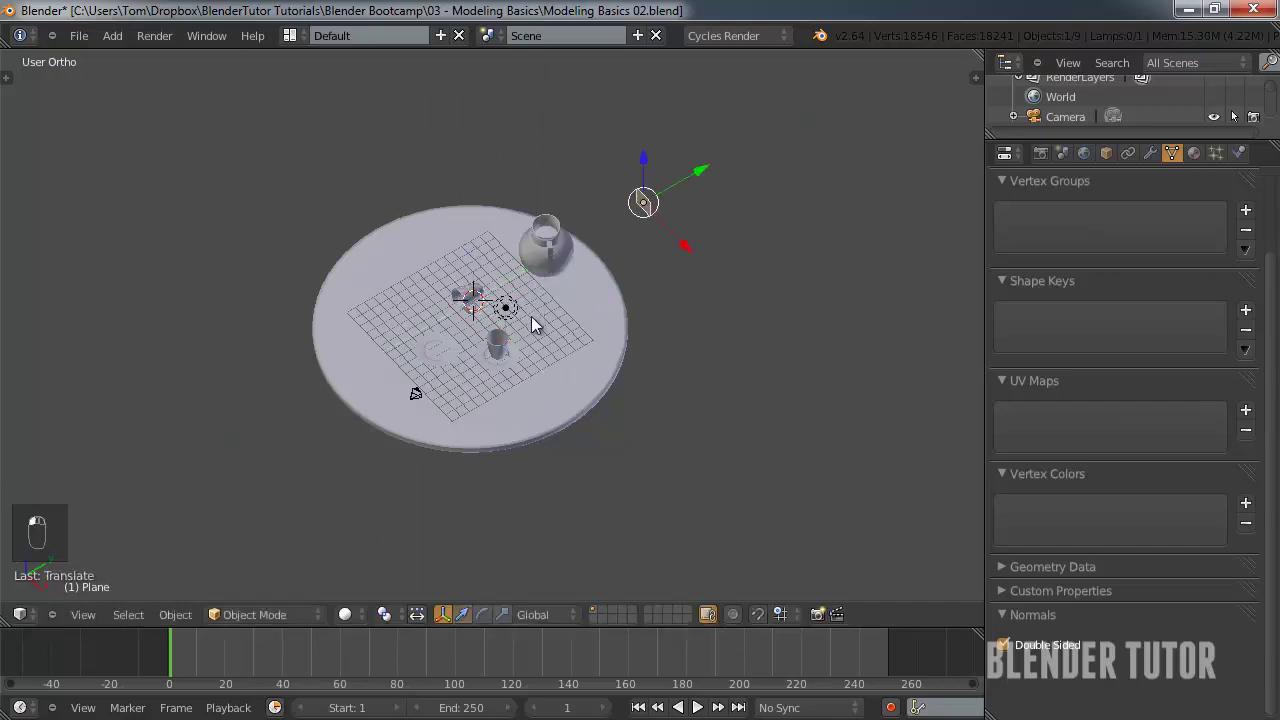
- Scale the upright plane up into a large backdrop behind the table
key(s)
click(903, 503)
key(s)
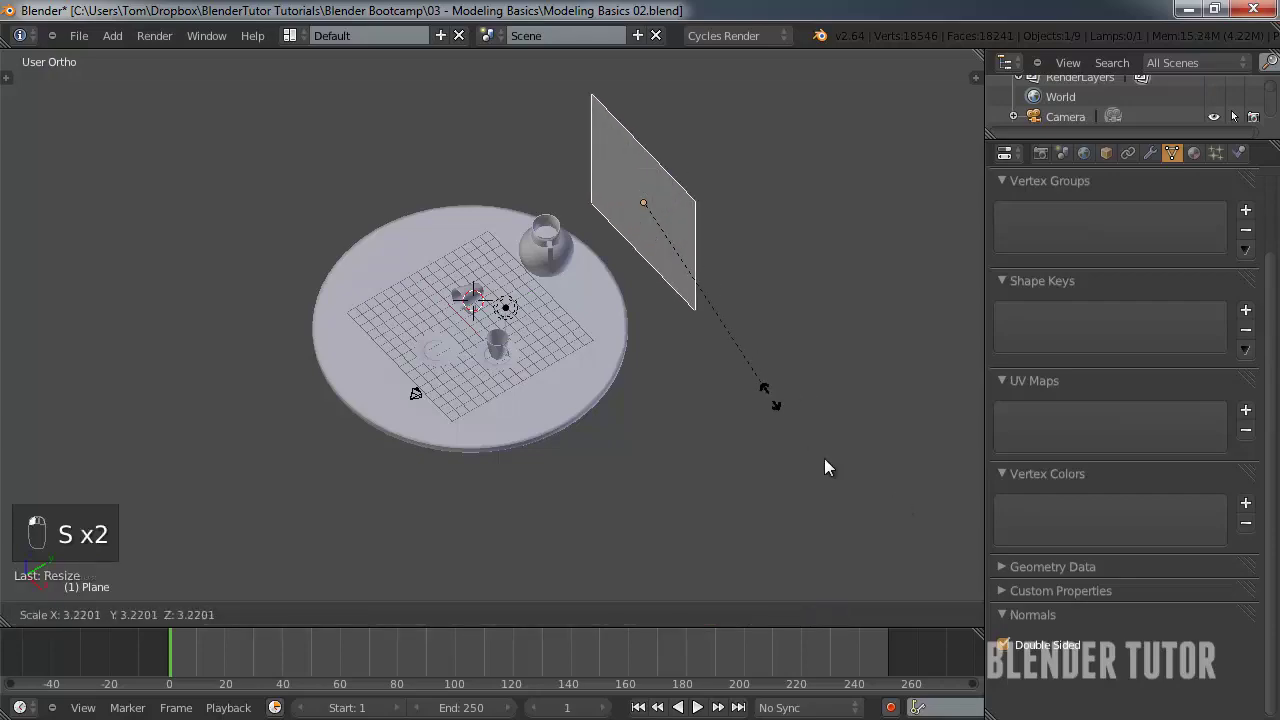
click(794, 418)
key(s)
click(774, 398)
- In the camera view, move the backdrop plane along X until it fills the background of the frame
key(KP_0)
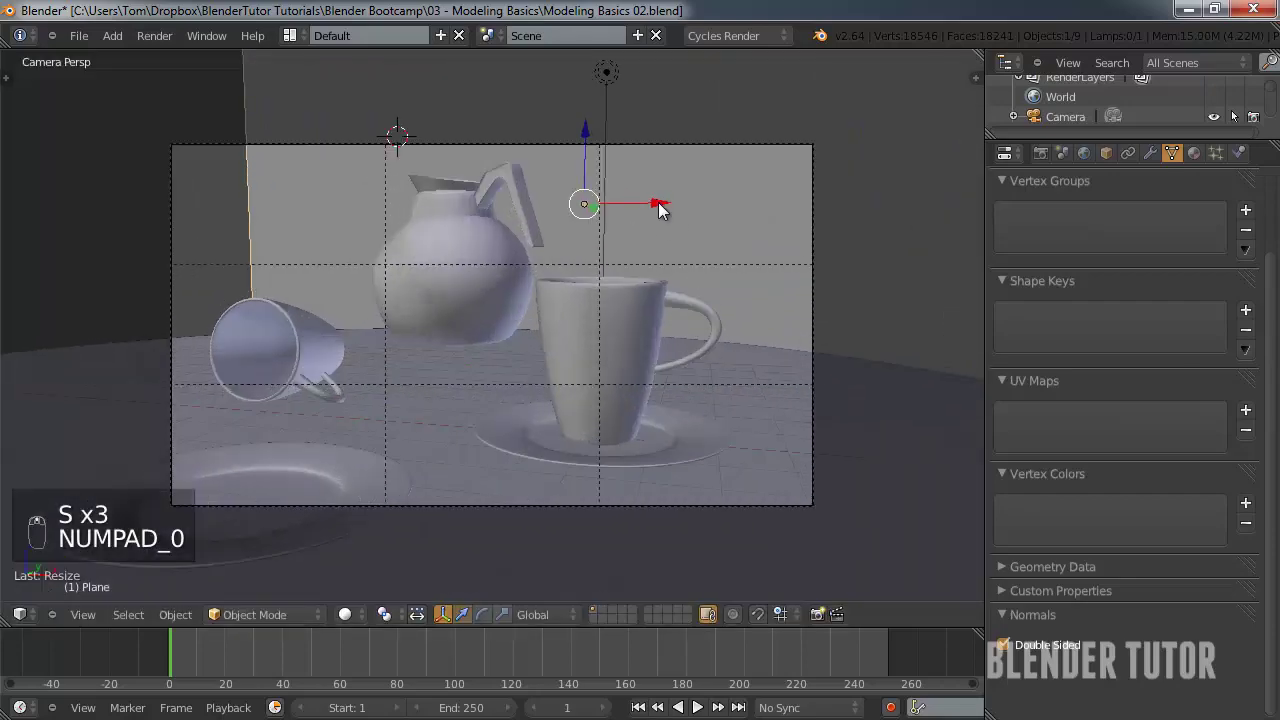
drag(660, 208, 522, 203)
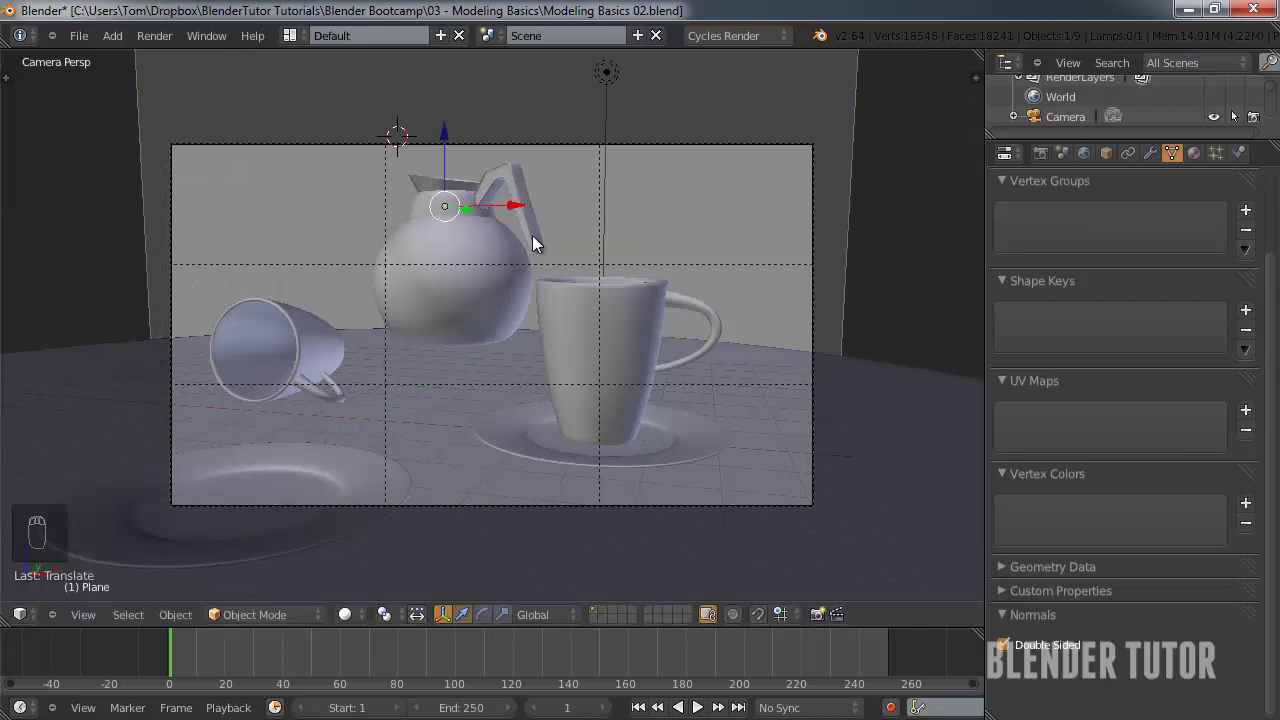
scroll(533, 245, up, 2)
scroll(560, 268, down, 2)
scroll(600, 279, down, 2)
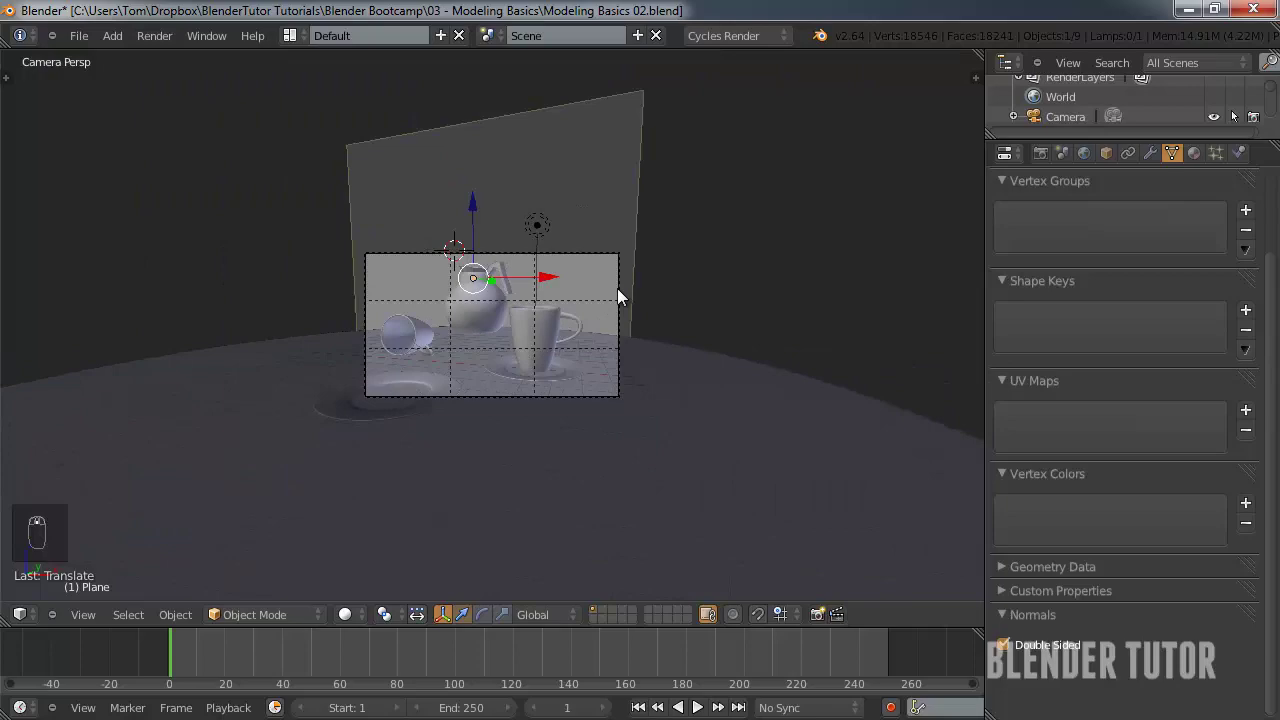
middle_drag(617, 288, 575, 318)
key(KP_0)
scroll(578, 317, up, 5)
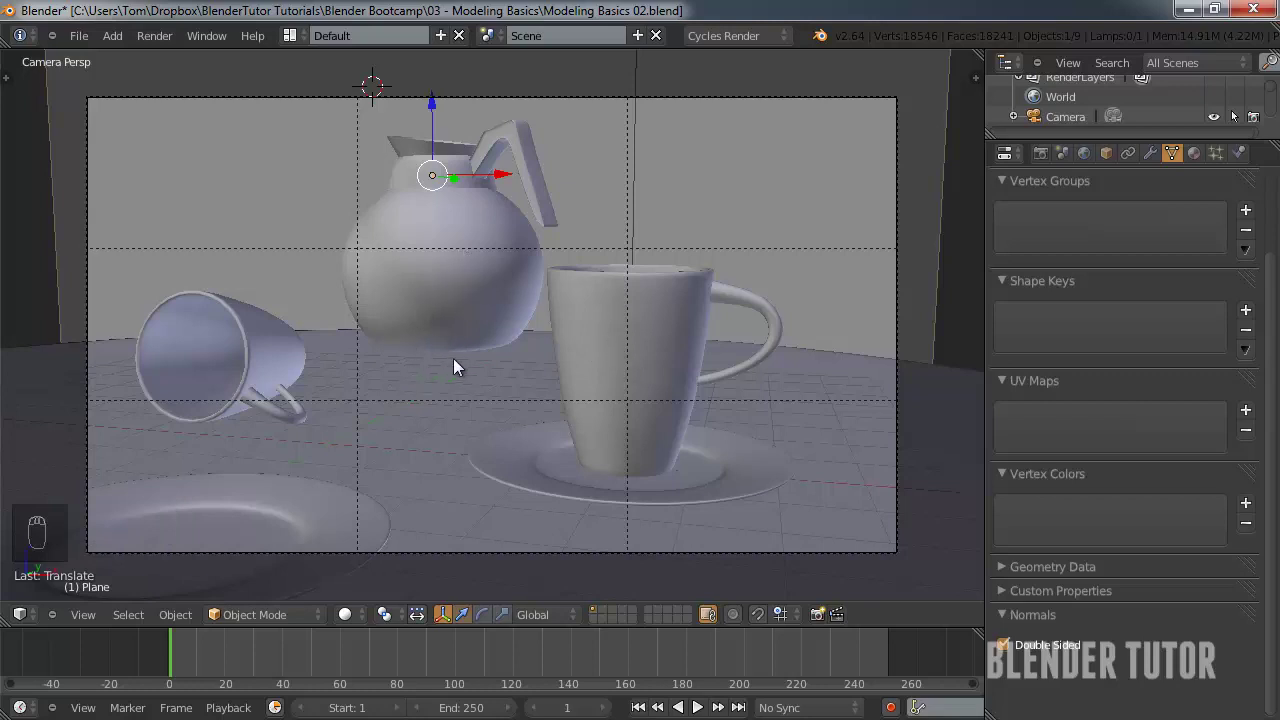
- Select the upright cup, switch to Firefox and look through the home page of the-blueprints.com
right_click(612, 318)
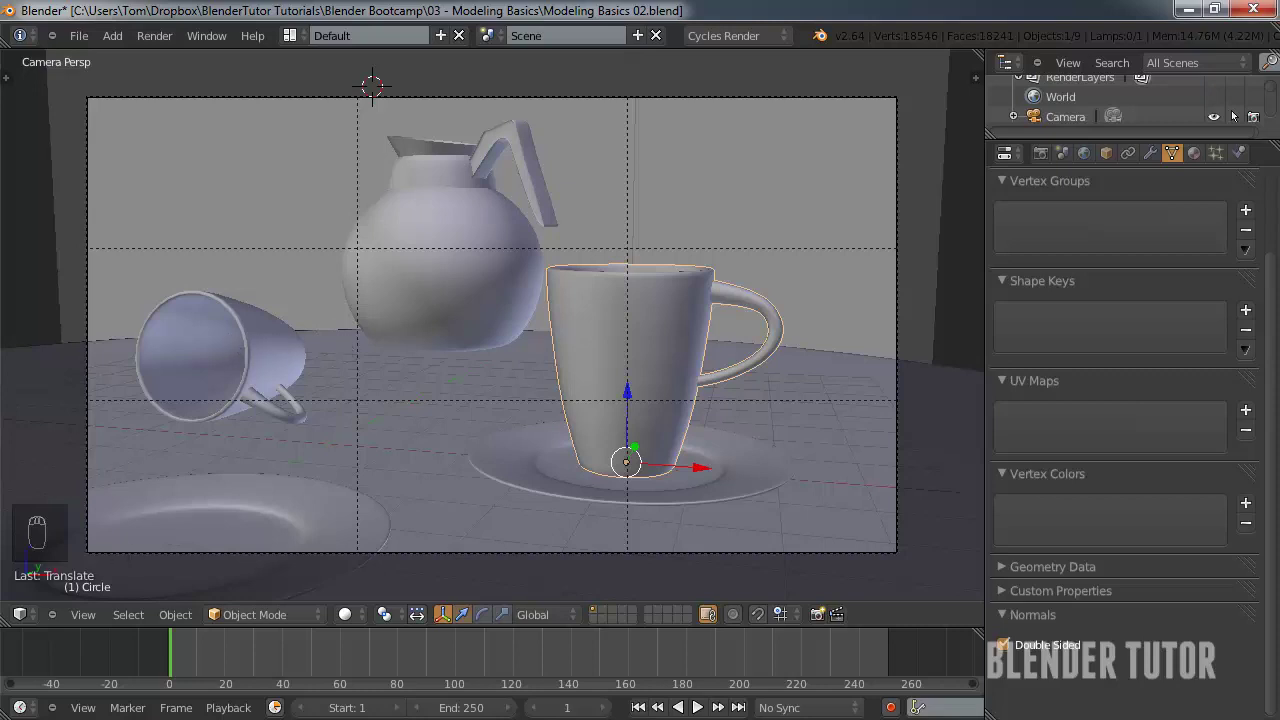
key(alt+Tab)
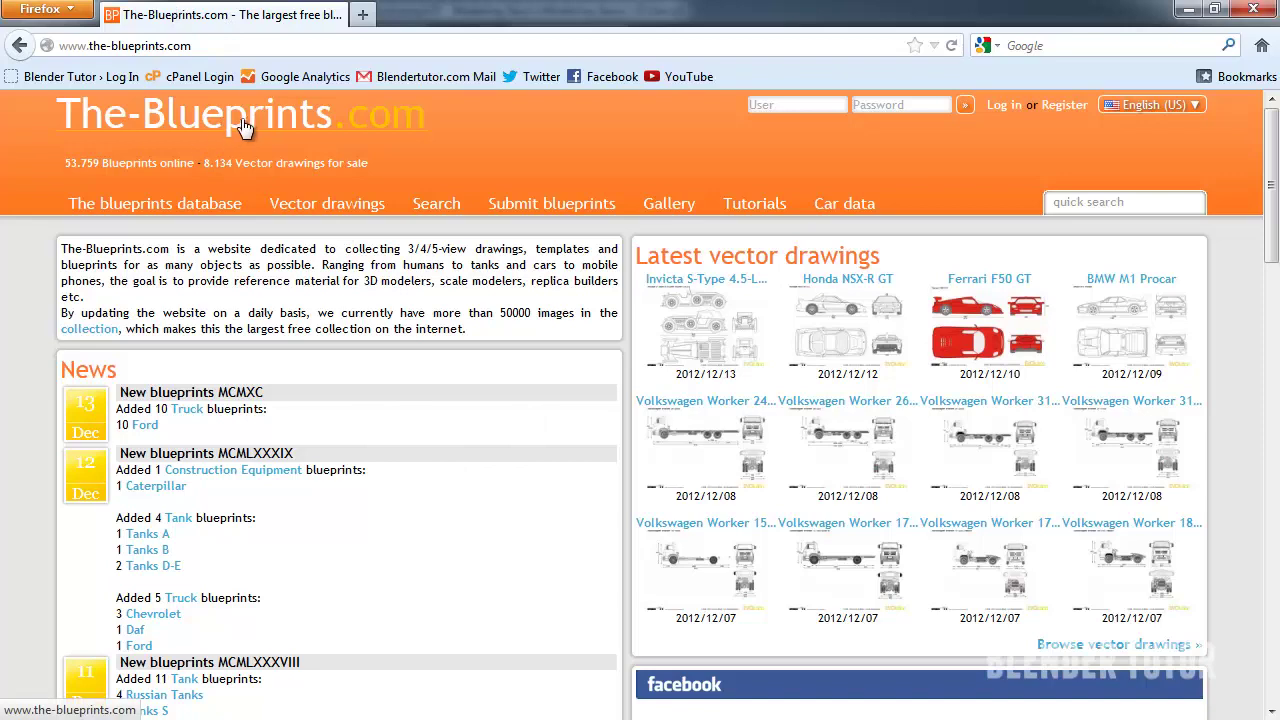
scroll(406, 361, down, 10)
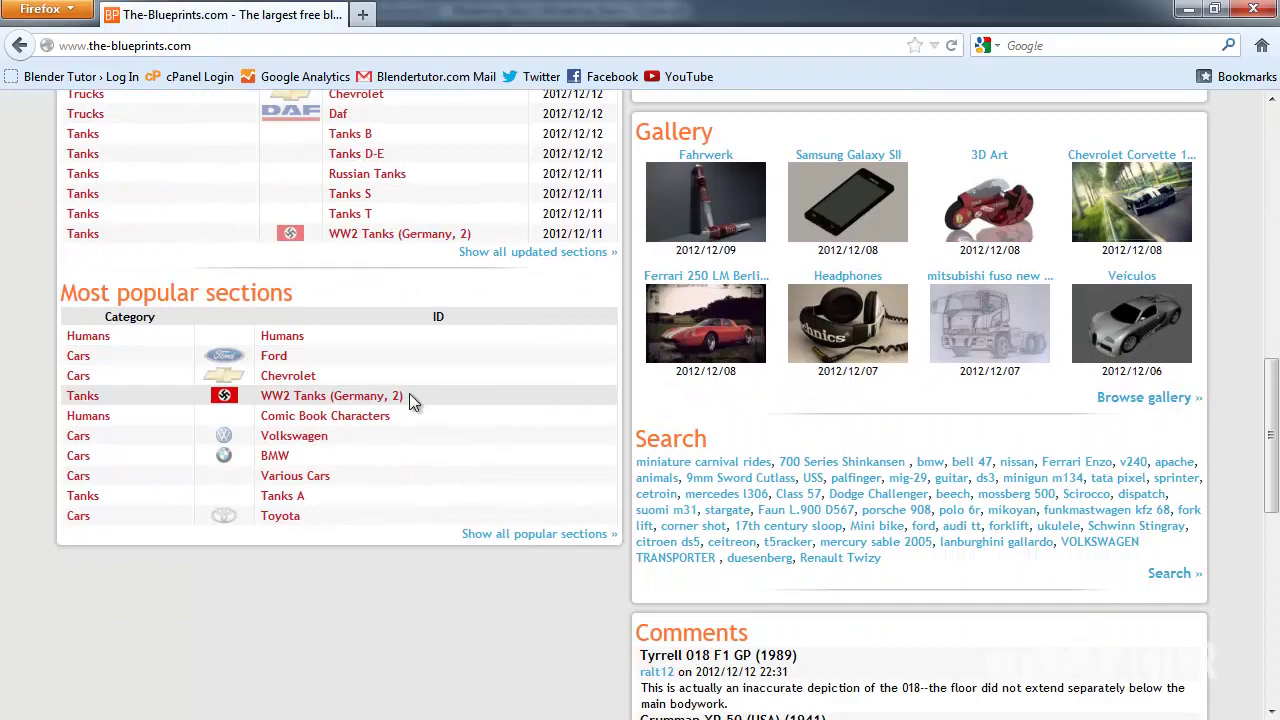
- Look over the news, latest vector drawings, last updated sections and most popular sections on the home page
scroll(409, 393, up, 10)
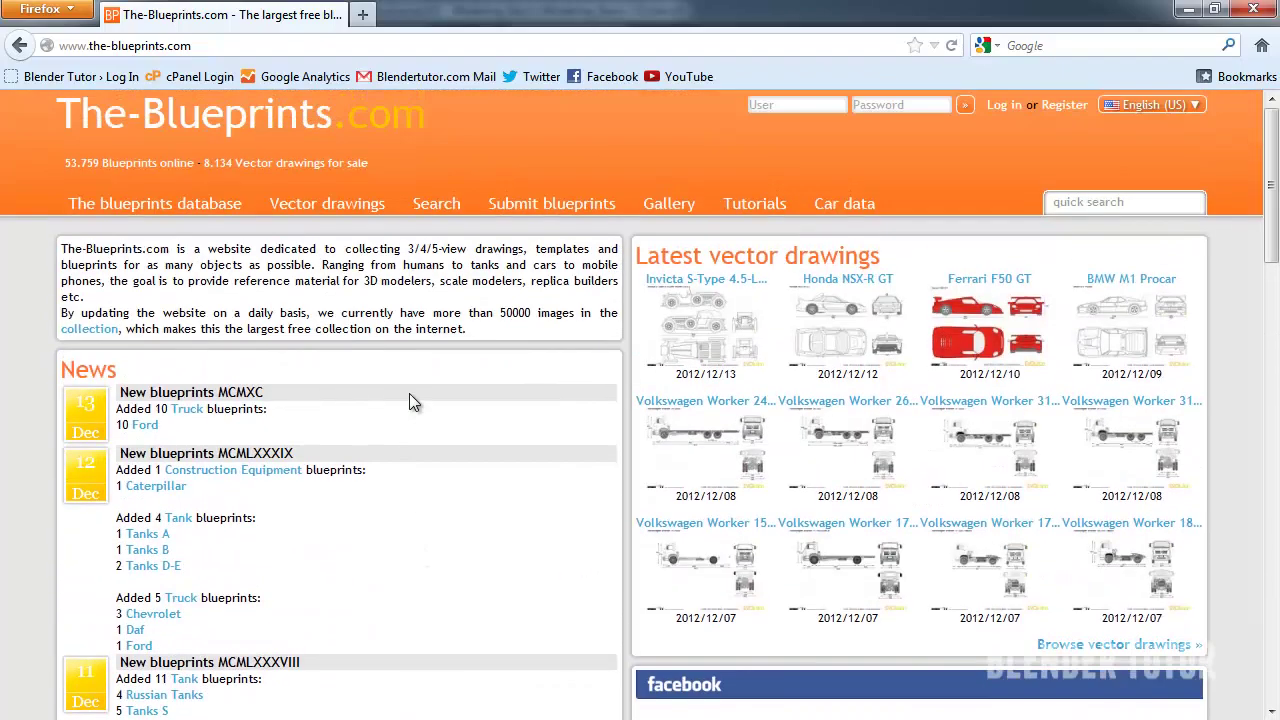
scroll(409, 393, down, 9)
scroll(409, 393, up, 5)
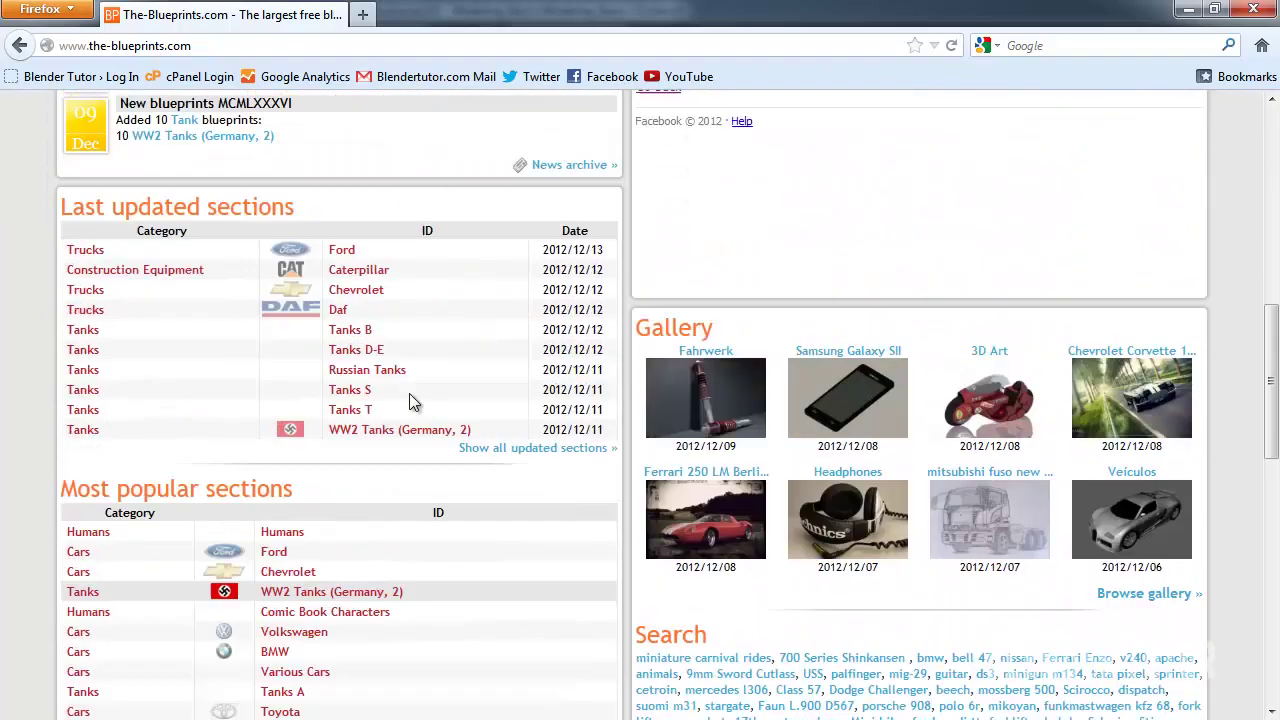
scroll(409, 394, down, 5)
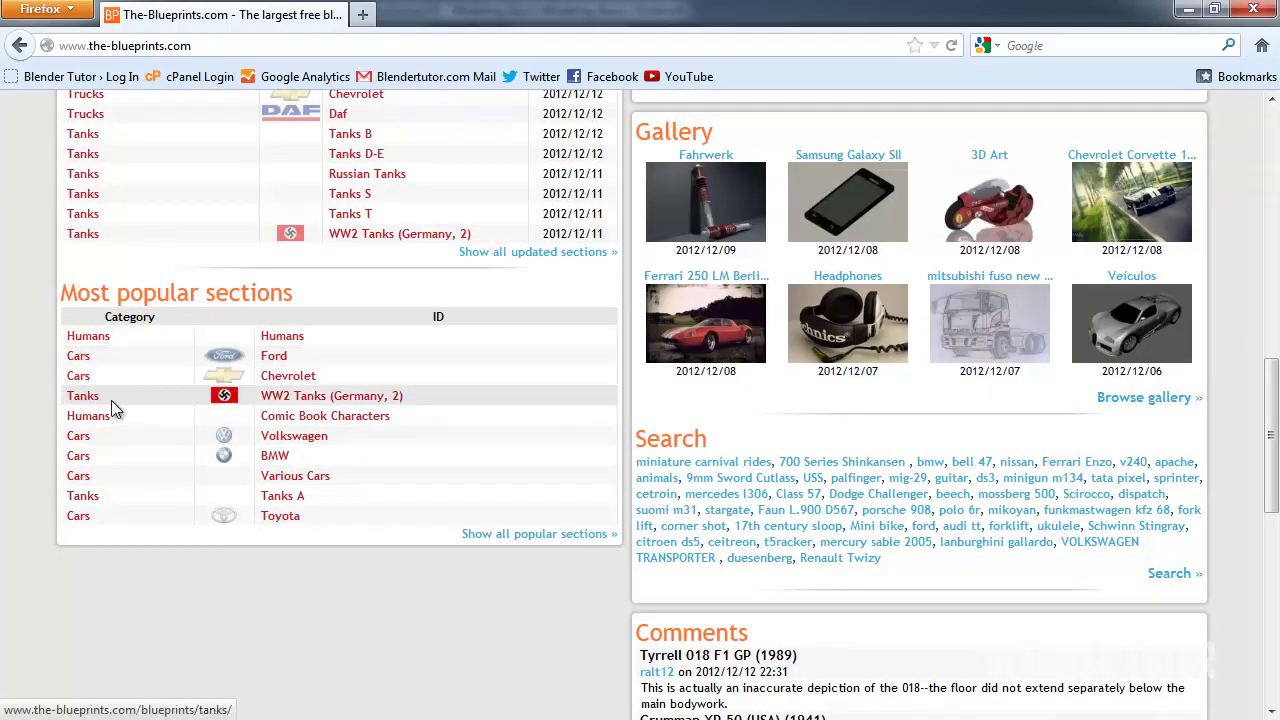
scroll(138, 489, up, 9)
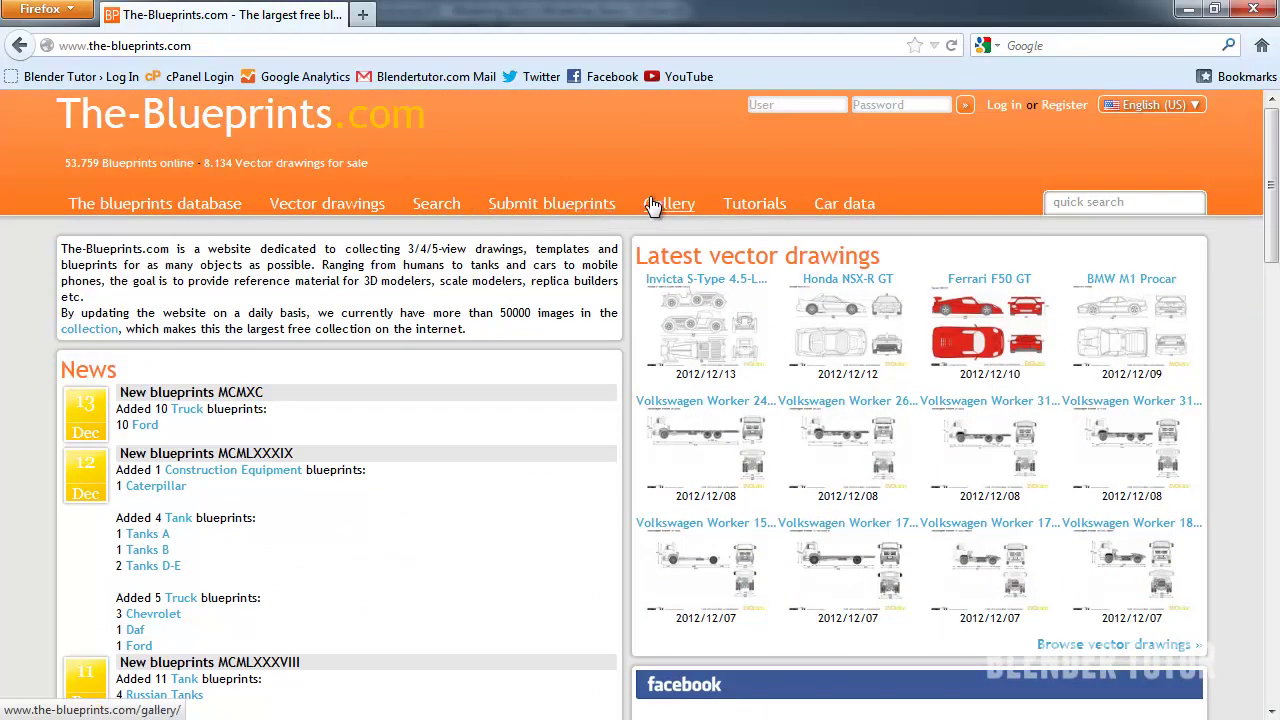
- Open the blueprints database and look through its categories, from Cars to Construction equipment
click(240, 214)
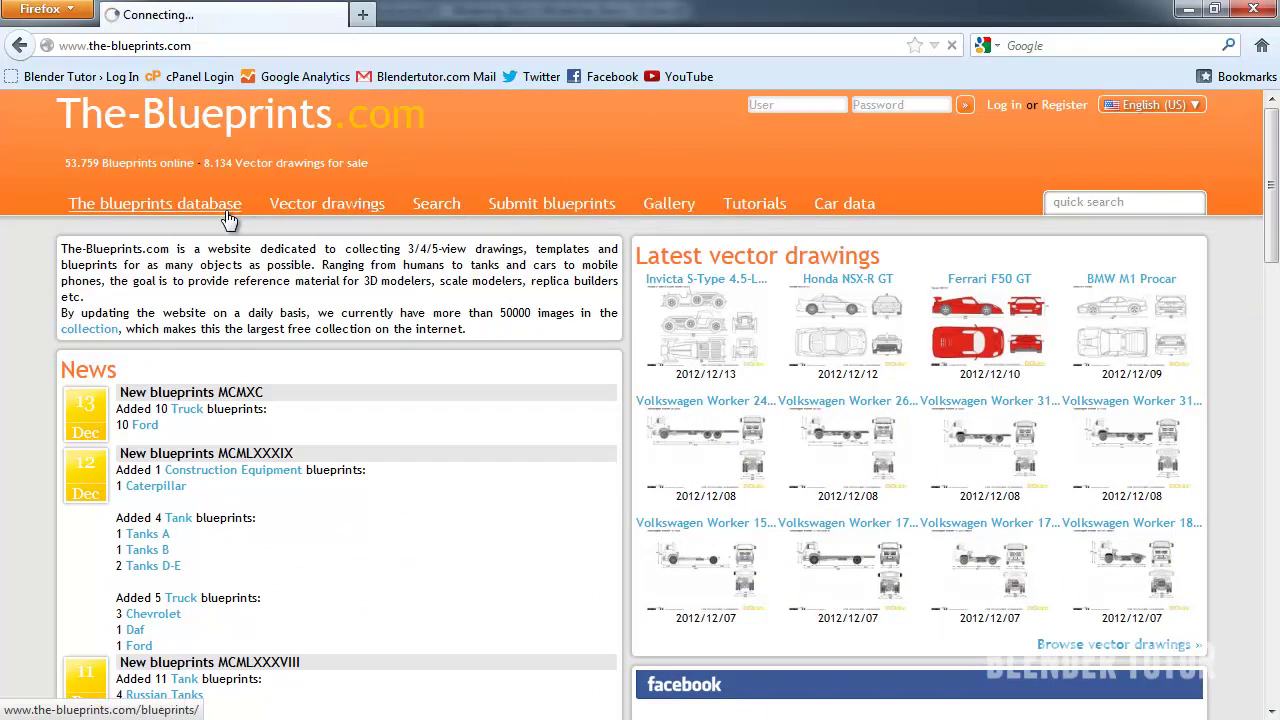
scroll(365, 333, down, 5)
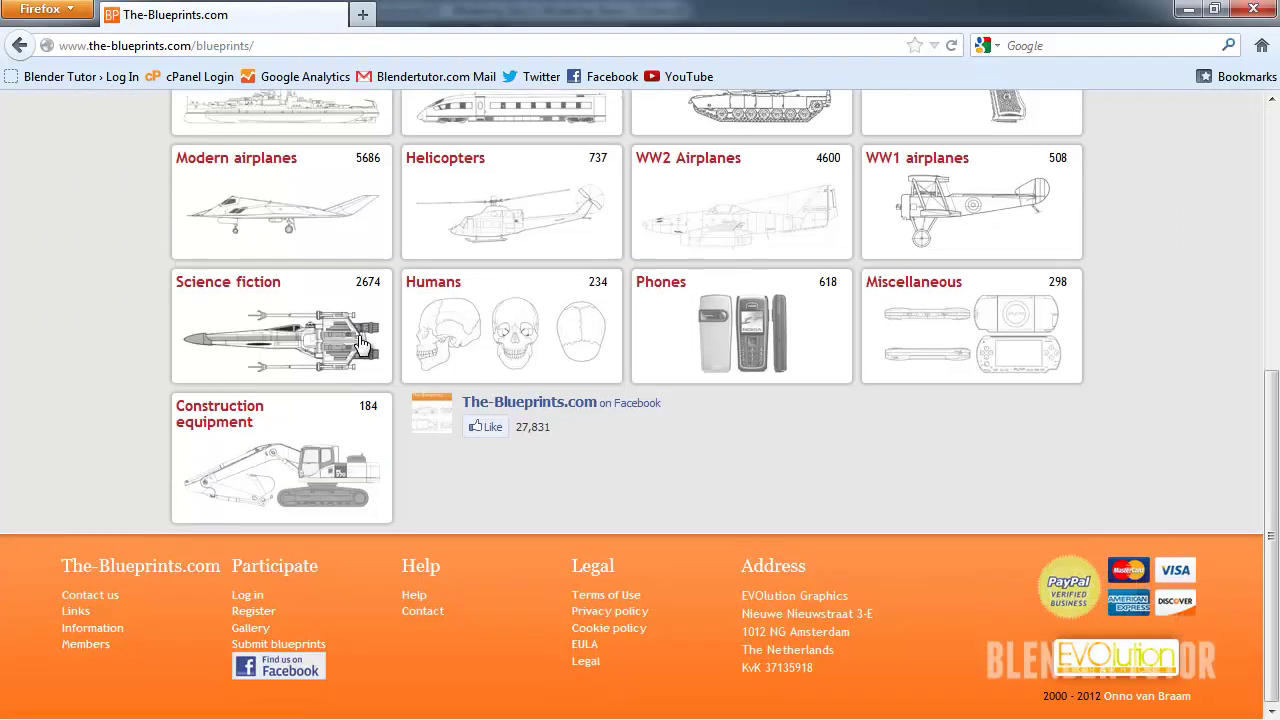
scroll(618, 316, up, 5)
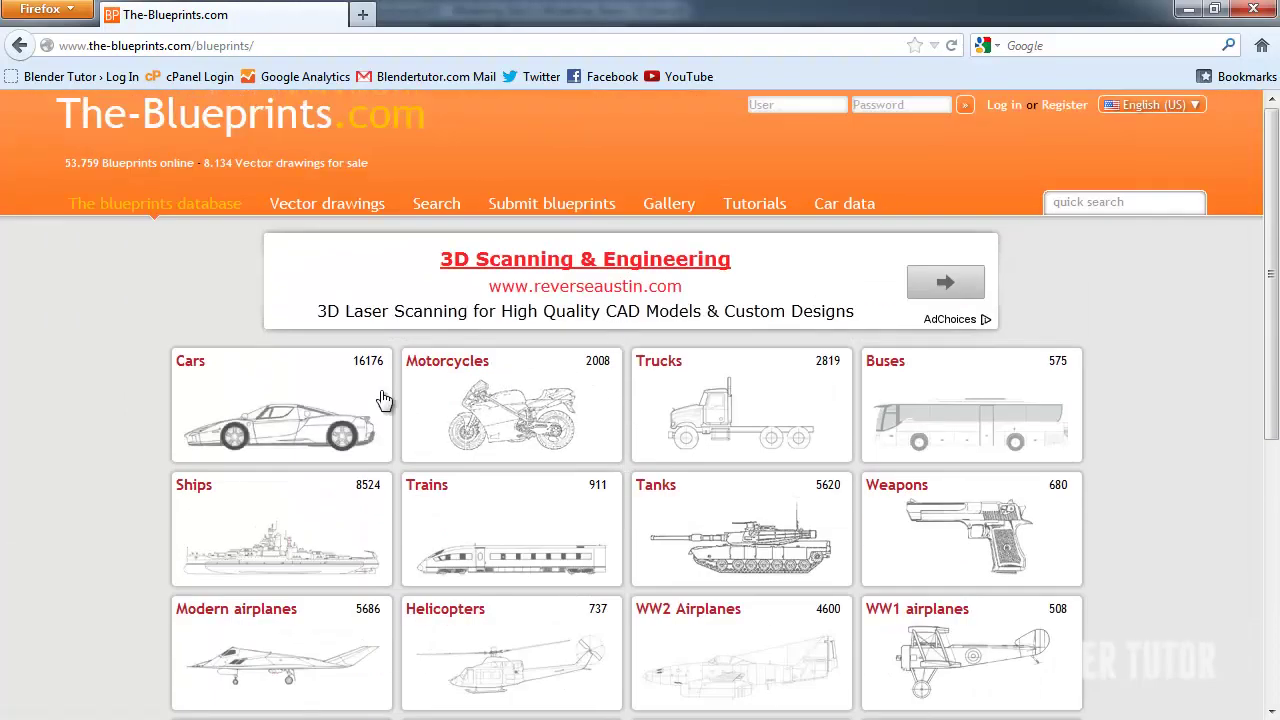
scroll(460, 380, down, 4)
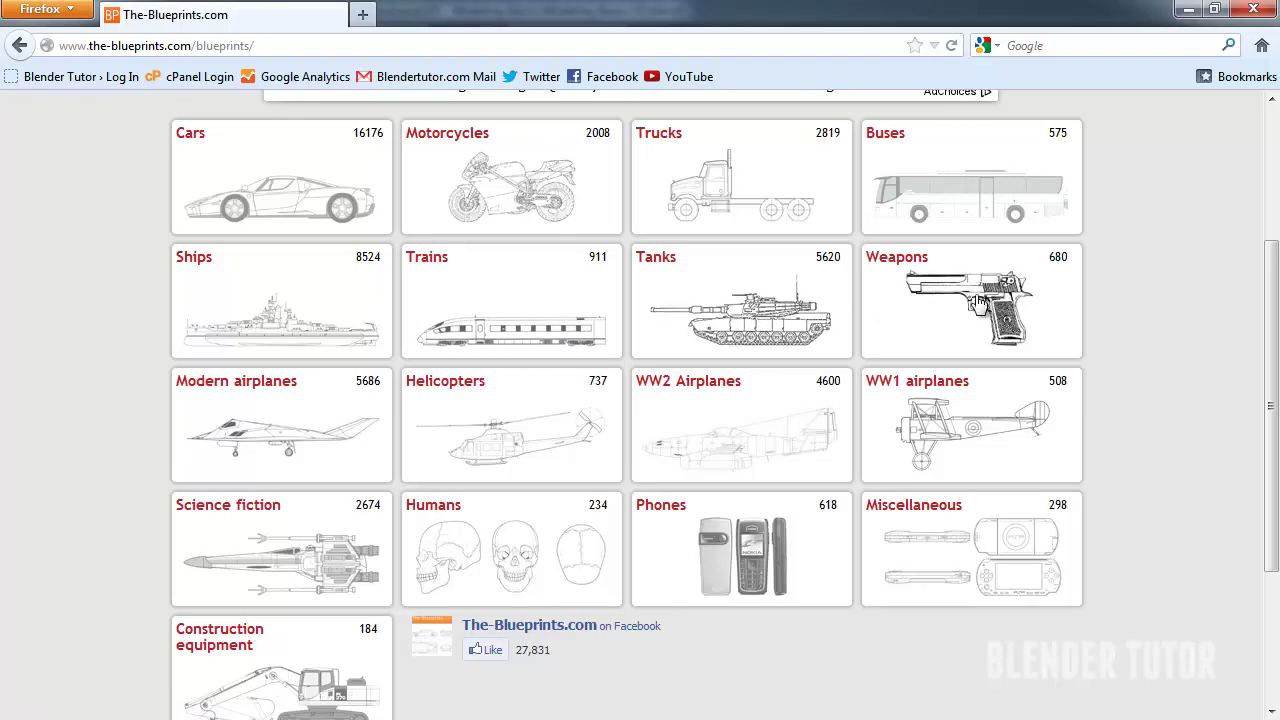
scroll(404, 280, down, 4)
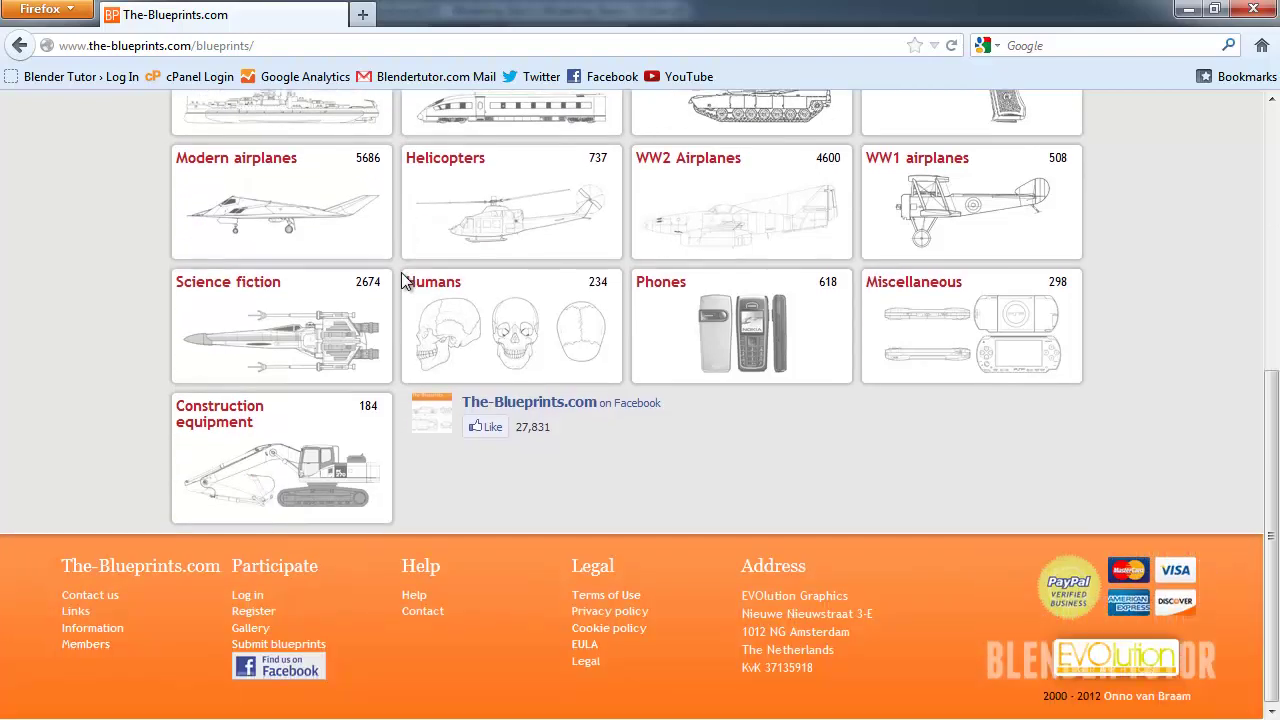
- Open the Humans category, go into its Humans subsection and look through the list of blueprints
click(497, 326)
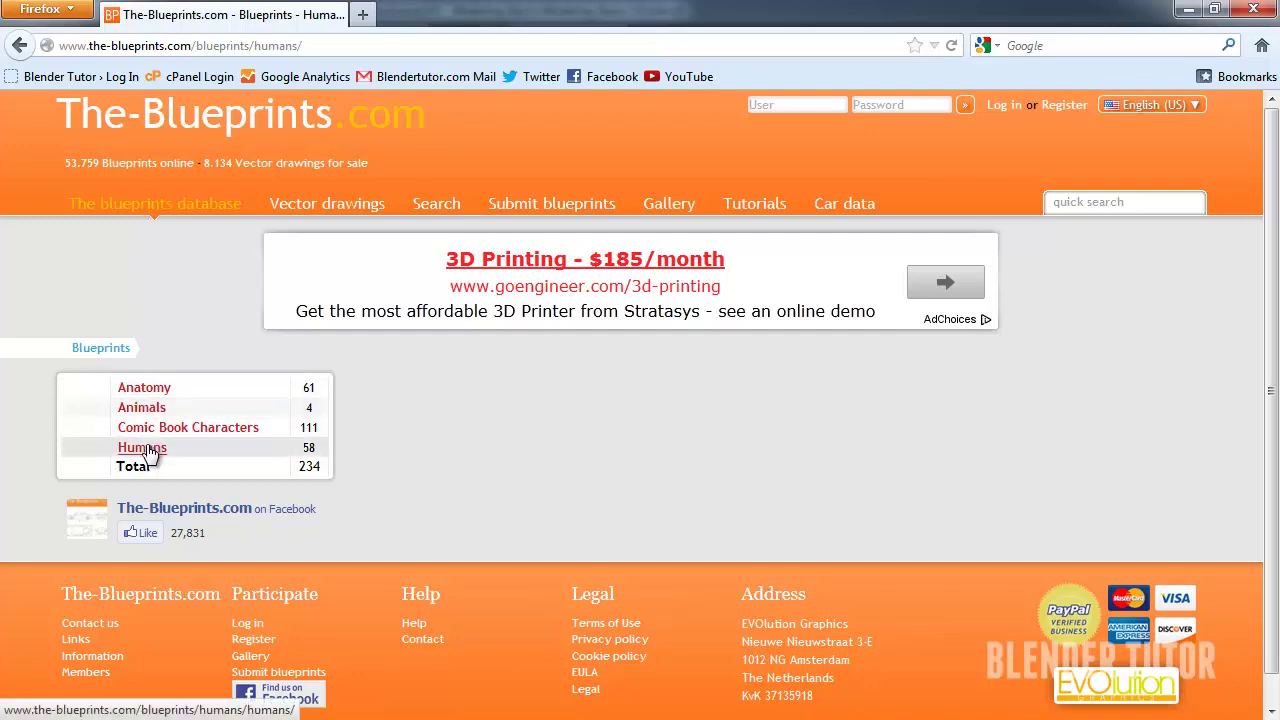
click(143, 447)
scroll(360, 410, down, 5)
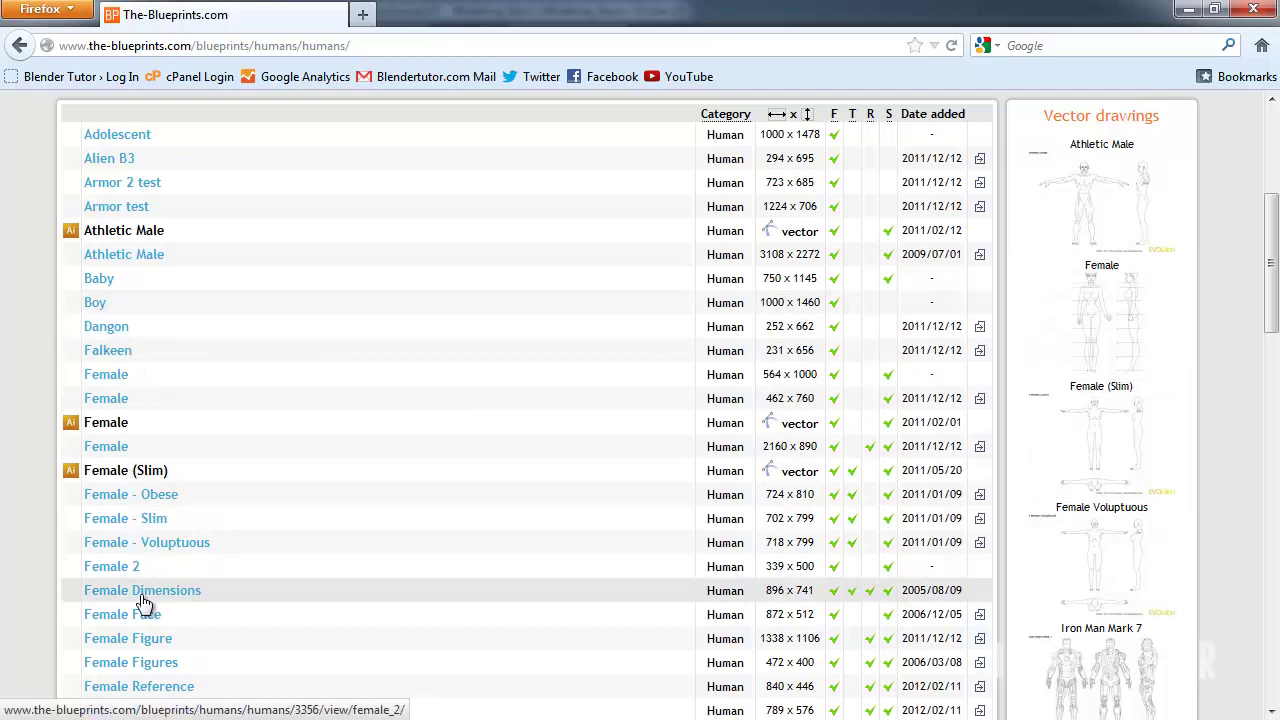
scroll(207, 345, down, 8)
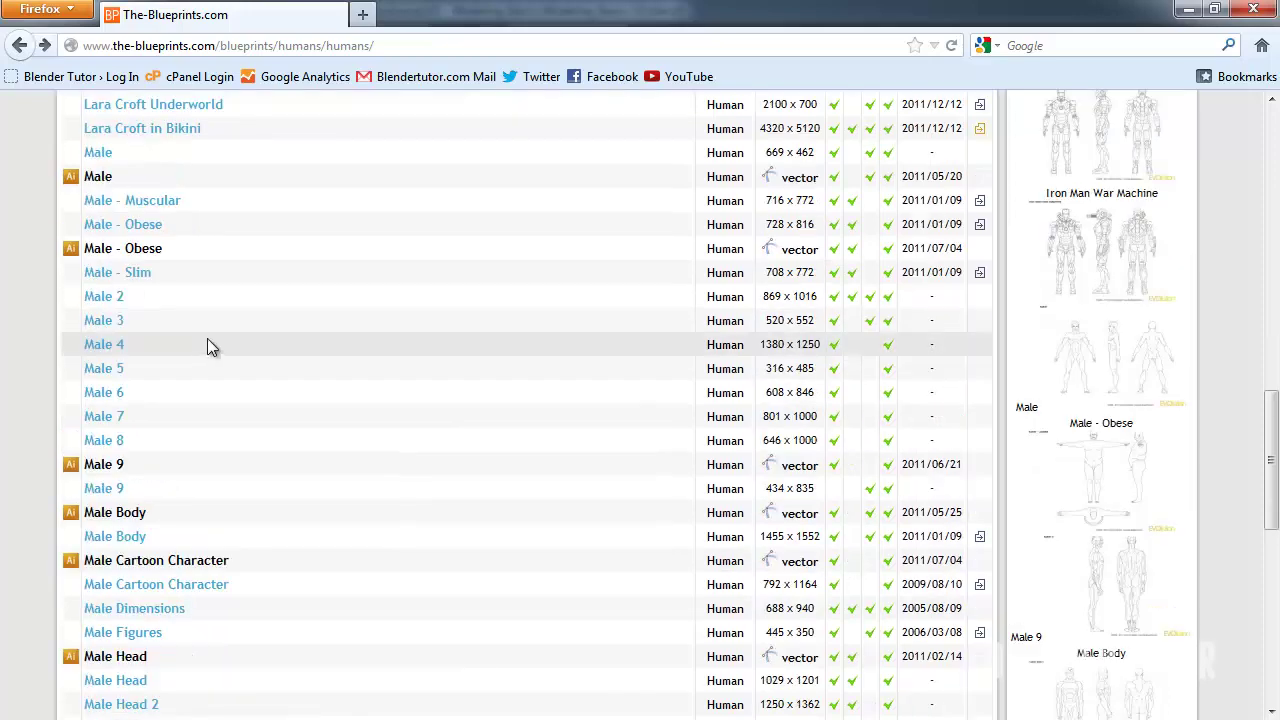
- Open the Male 4 blueprint and examine its front and side reference views
click(112, 345)
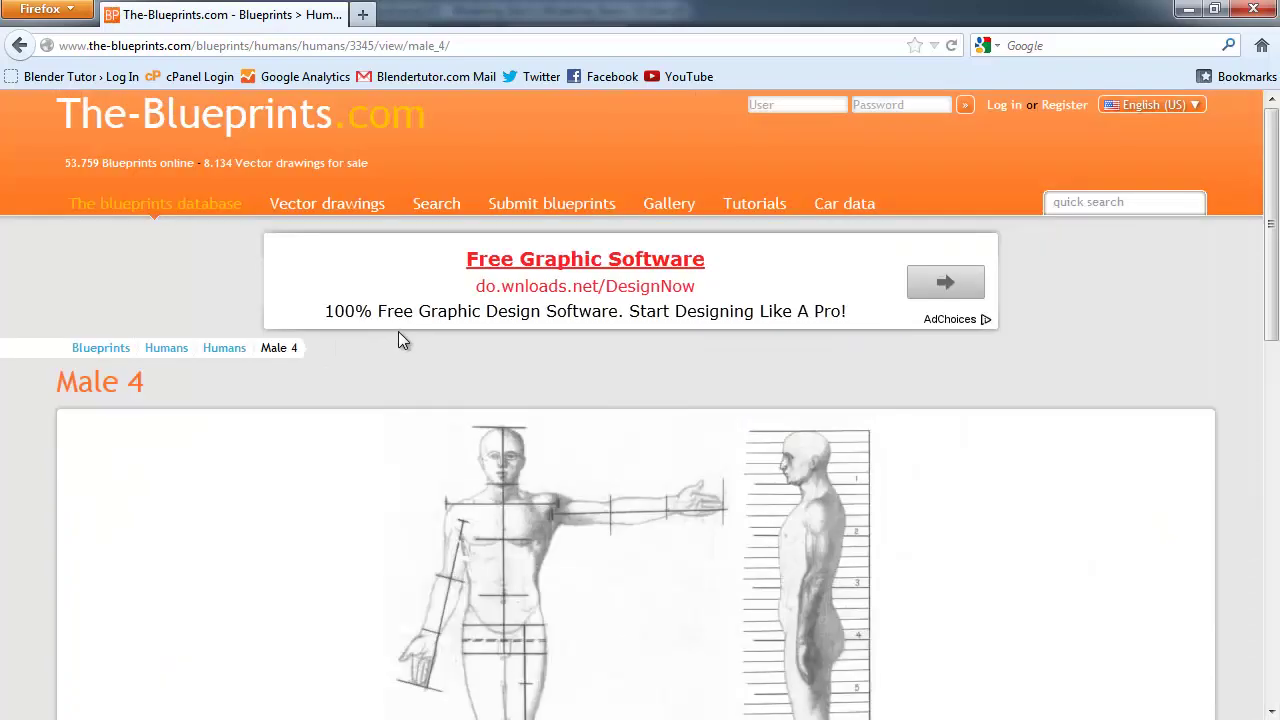
scroll(400, 345, down, 3)
scroll(403, 362, down, 3)
scroll(403, 363, up, 3)
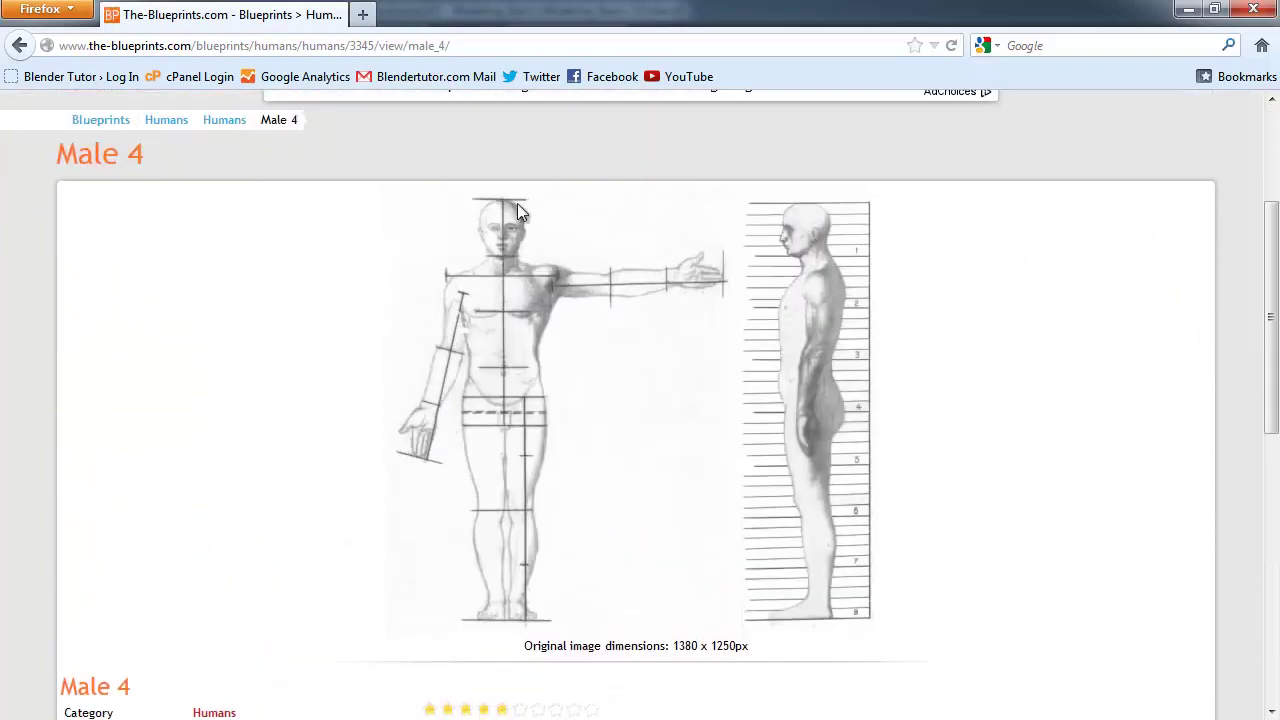
- Return to the Humans blueprint list and look through the rest of the male, female and character entries
click(18, 48)
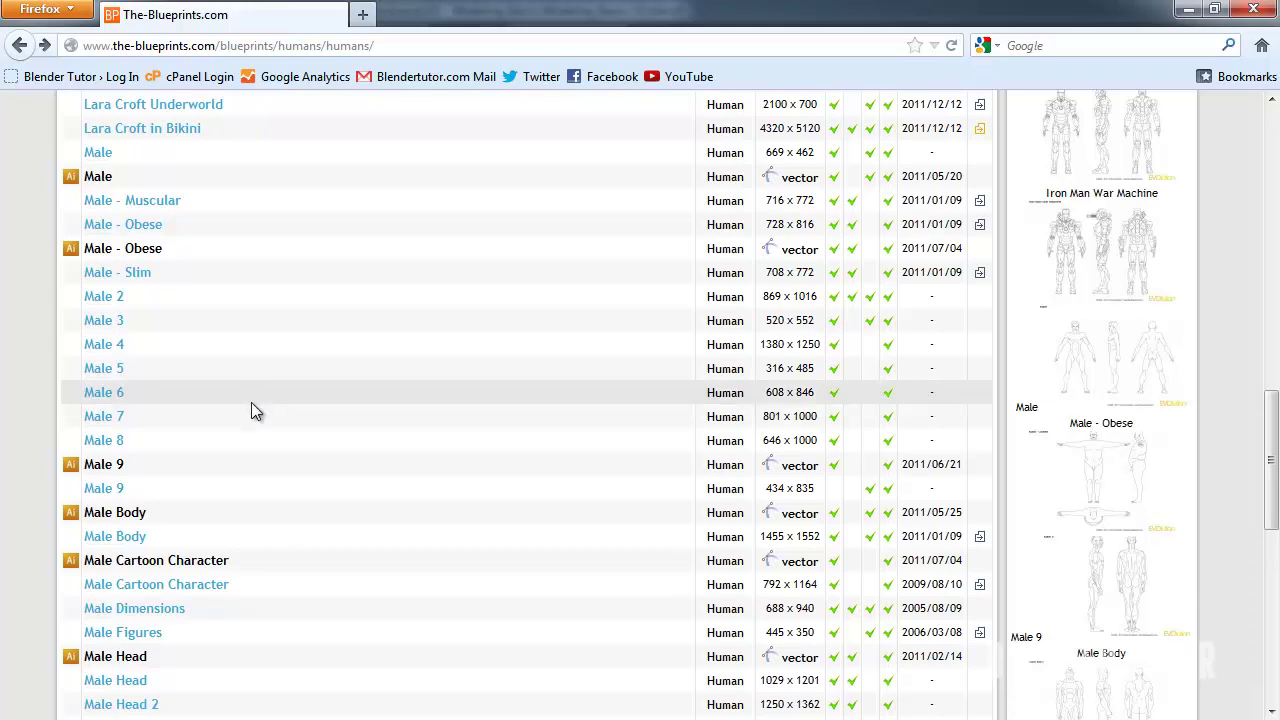
scroll(251, 402, down, 8)
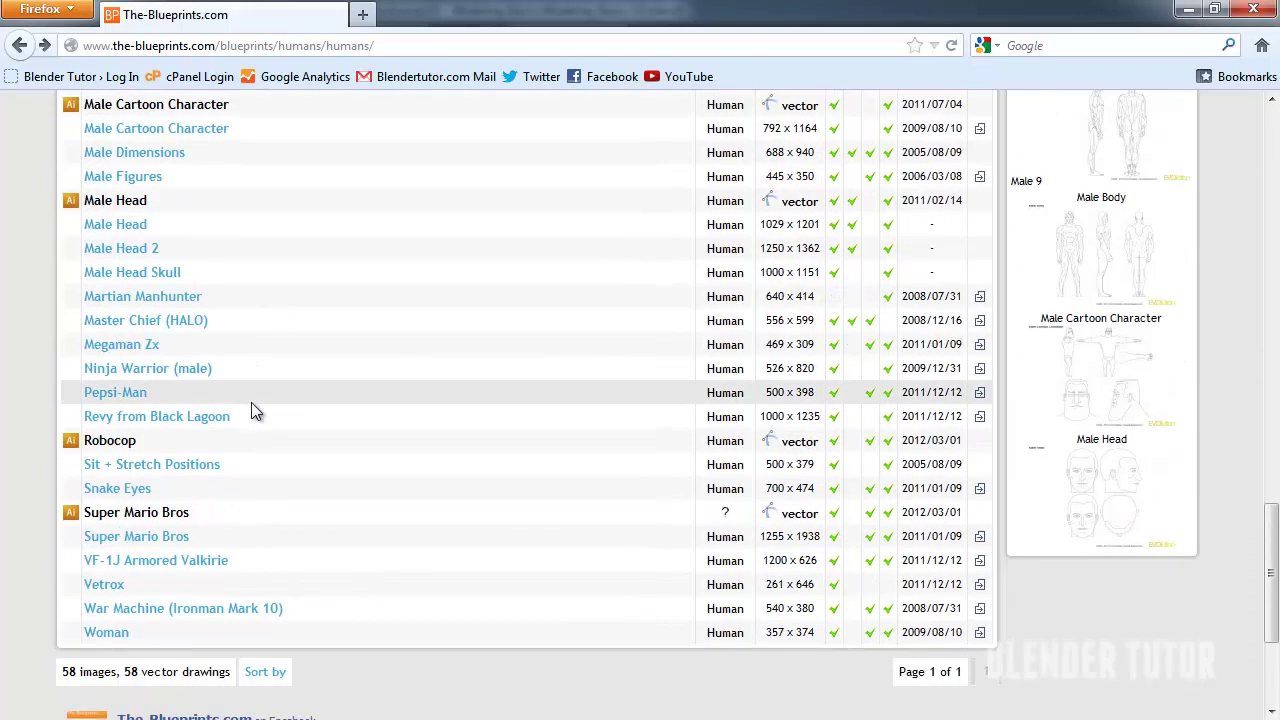
scroll(251, 396, up, 4)
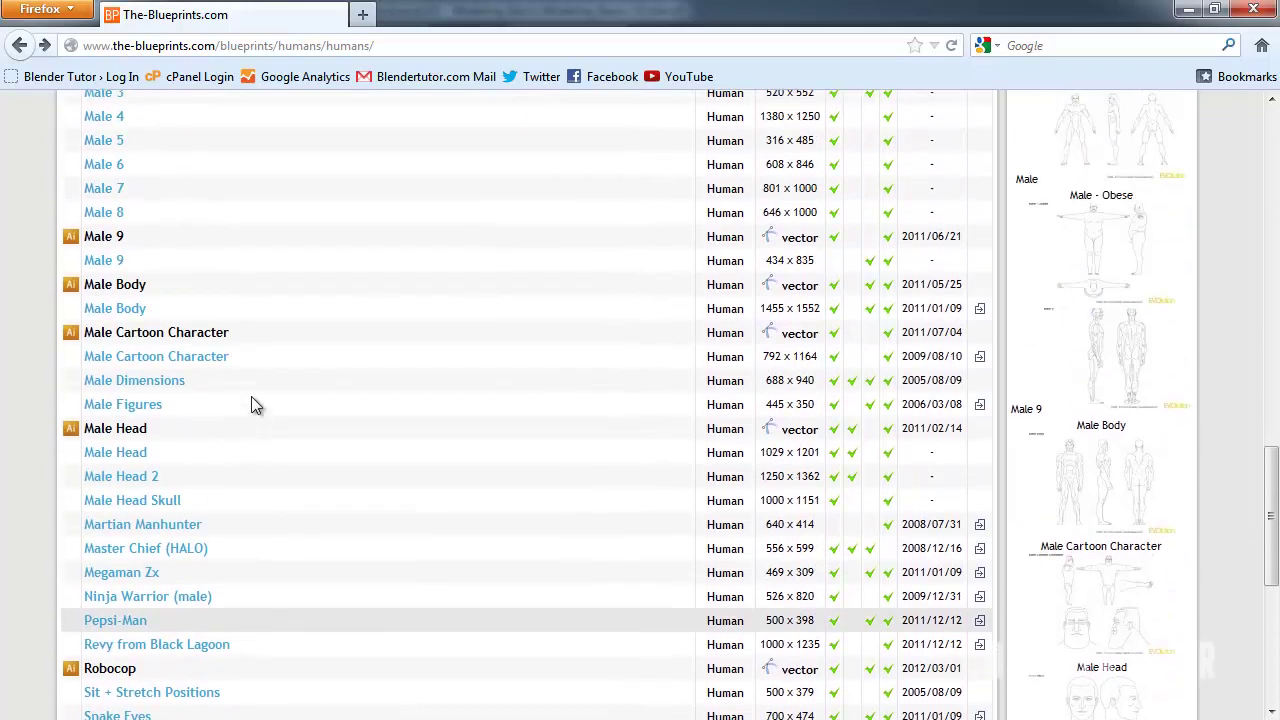
scroll(251, 396, down, 4)
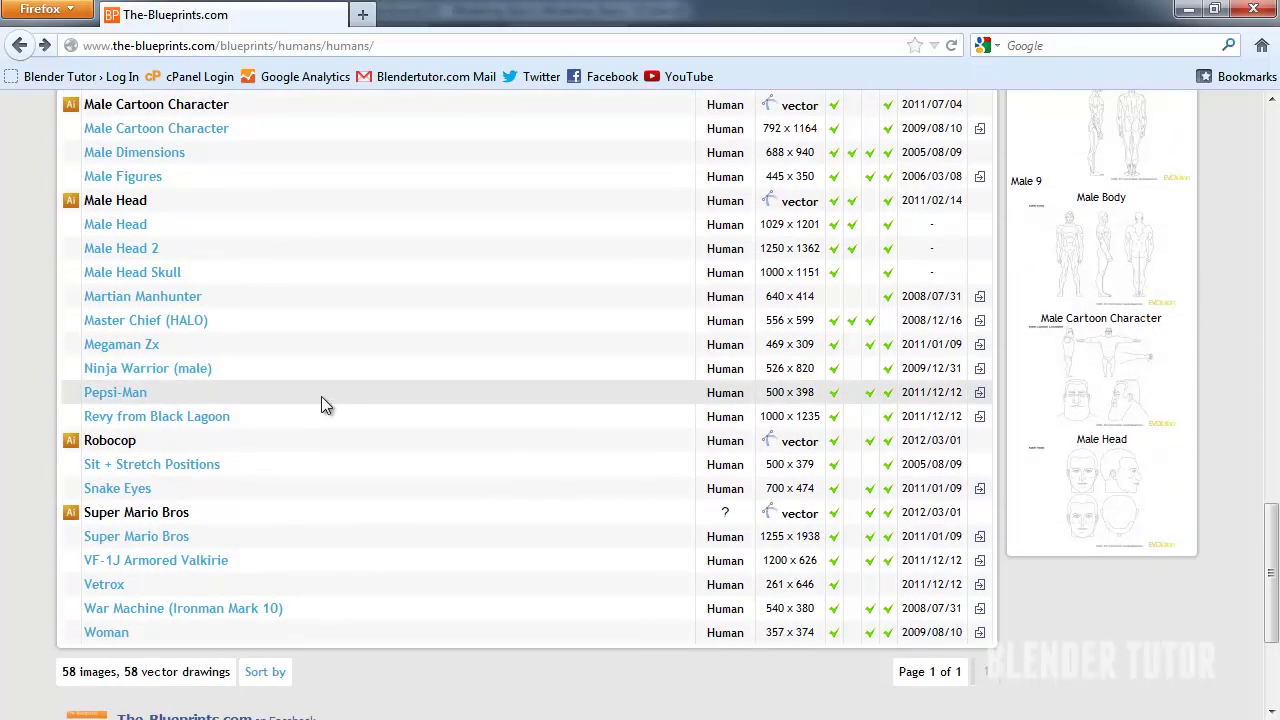
scroll(321, 396, up, 4)
scroll(322, 405, up, 10)
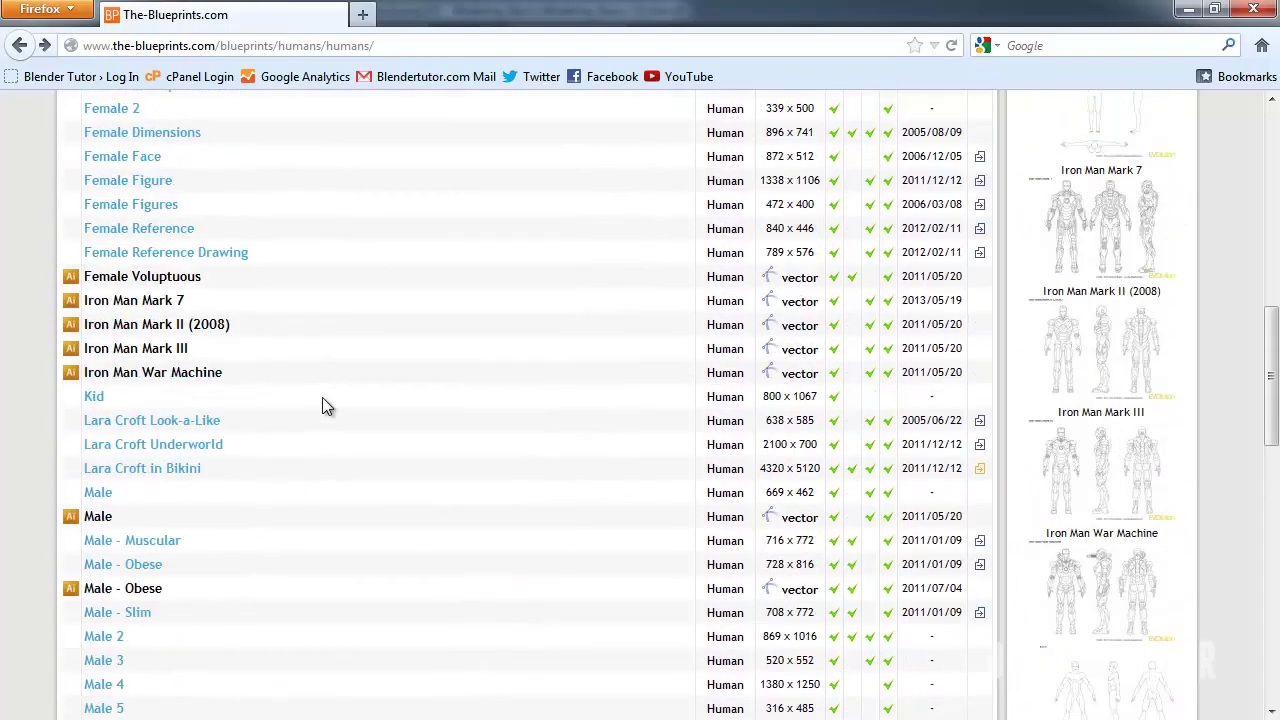